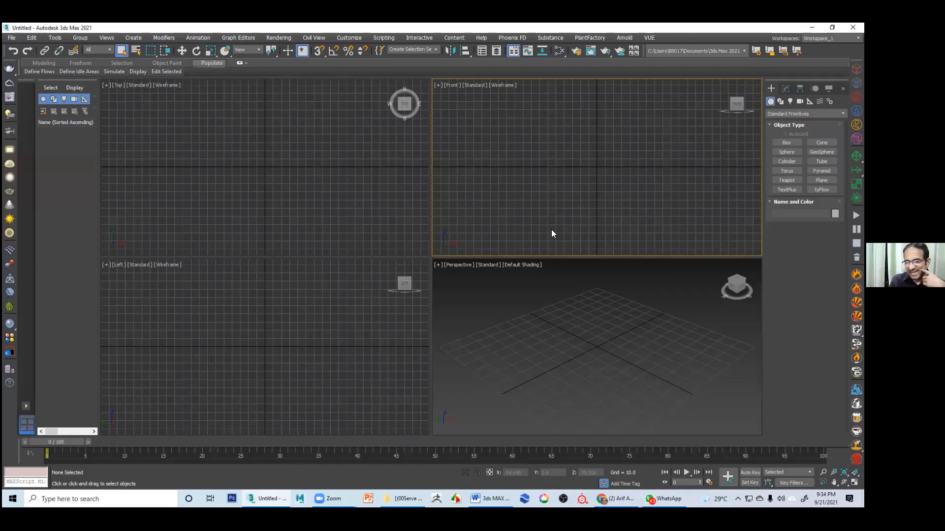
pyautogui.click(347, 223)
pyautogui.click(308, 284)
pyautogui.click(575, 350)
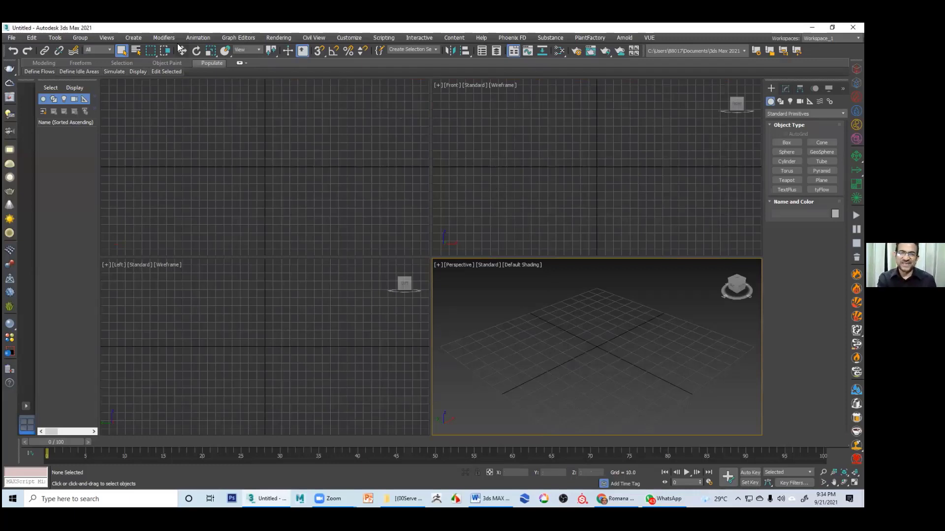
pyautogui.click(80, 38)
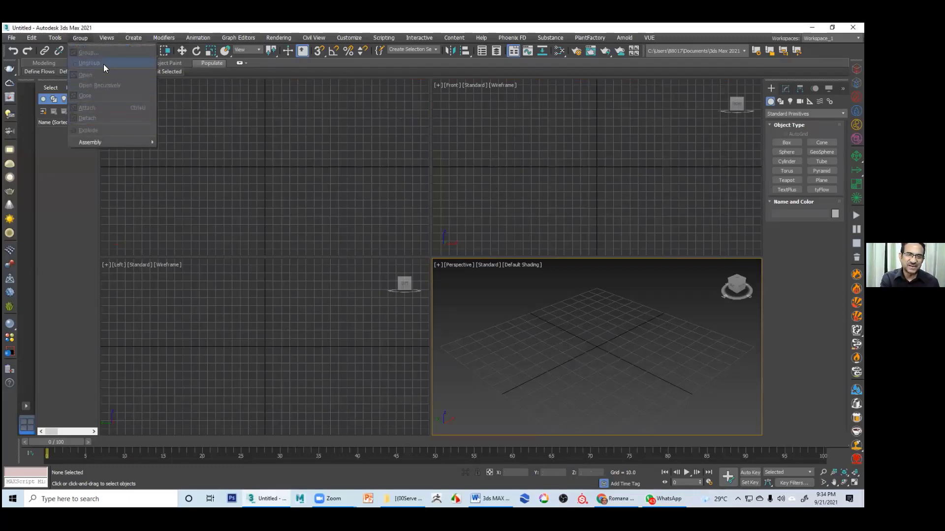
pyautogui.click(522, 191)
pyautogui.click(335, 197)
pyautogui.click(320, 346)
pyautogui.click(501, 365)
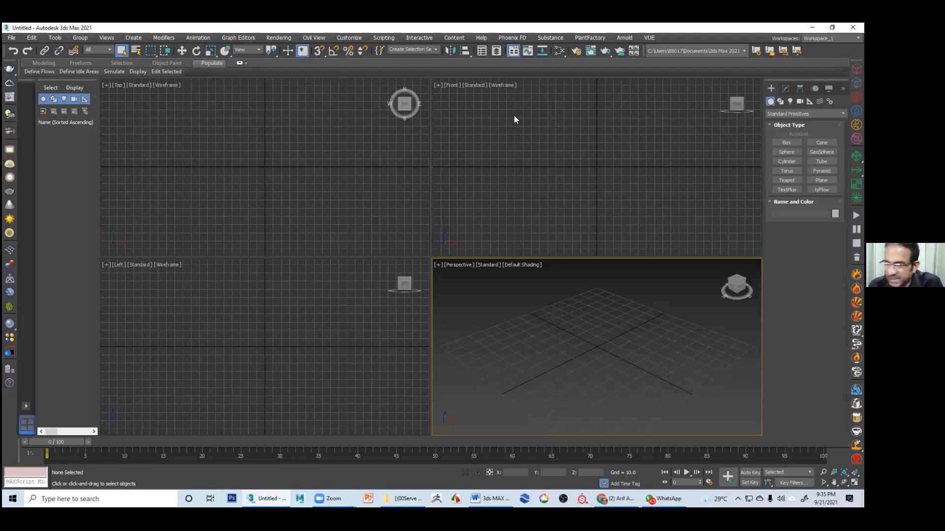
pyautogui.click(545, 182)
pyautogui.click(334, 208)
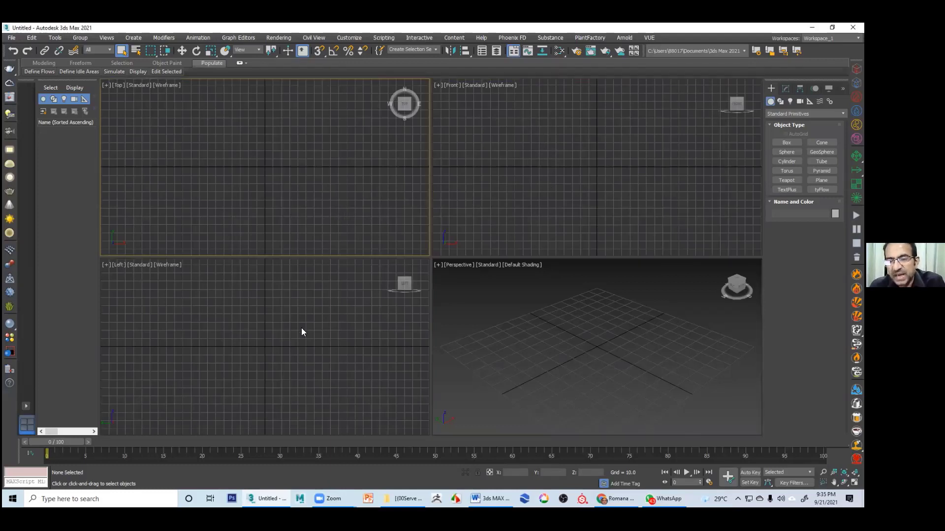
pyautogui.click(301, 327)
pyautogui.click(520, 344)
pyautogui.click(522, 206)
pyautogui.click(277, 227)
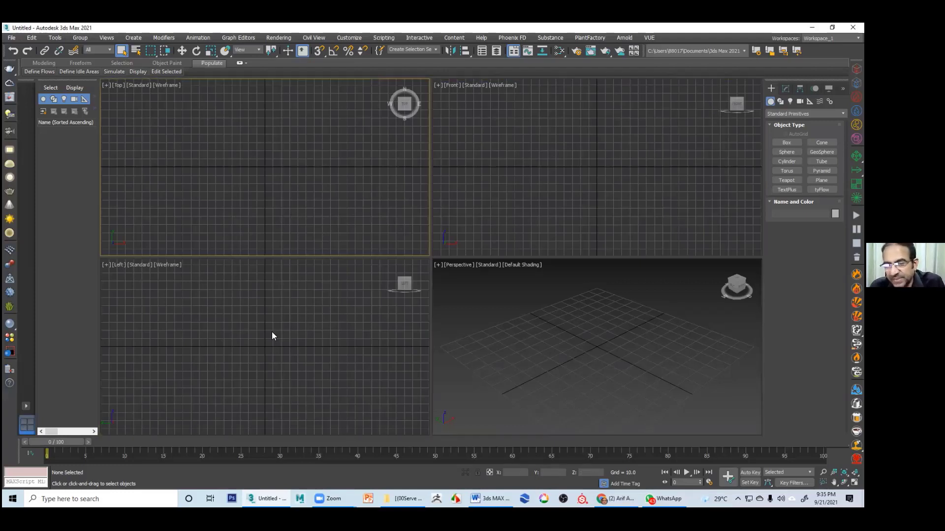
pyautogui.click(271, 331)
pyautogui.click(516, 323)
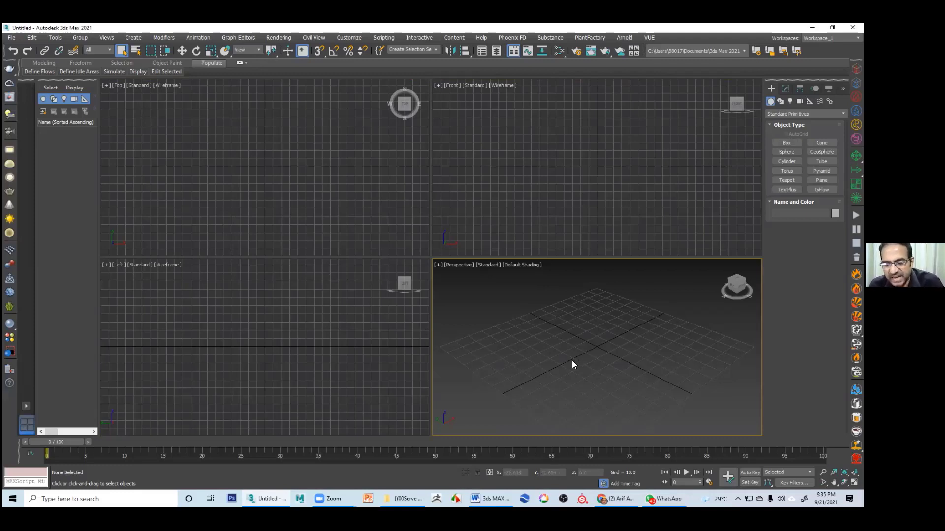
# - Open the Slate Material Editor and dock its floating Navigator above the Material Parameter Editor
pyautogui.press('m')
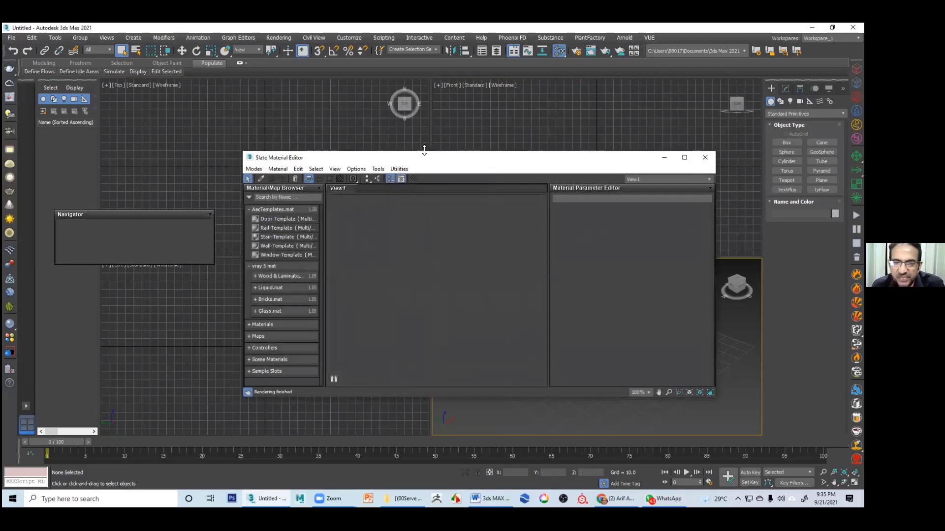
pyautogui.moveTo(419, 158); pyautogui.dragTo(400, 136)
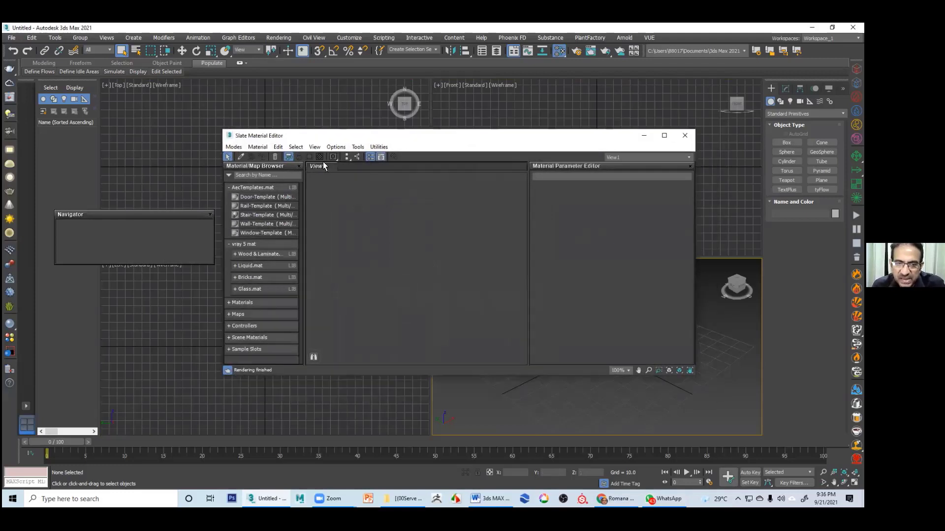
pyautogui.doubleClick(208, 213)
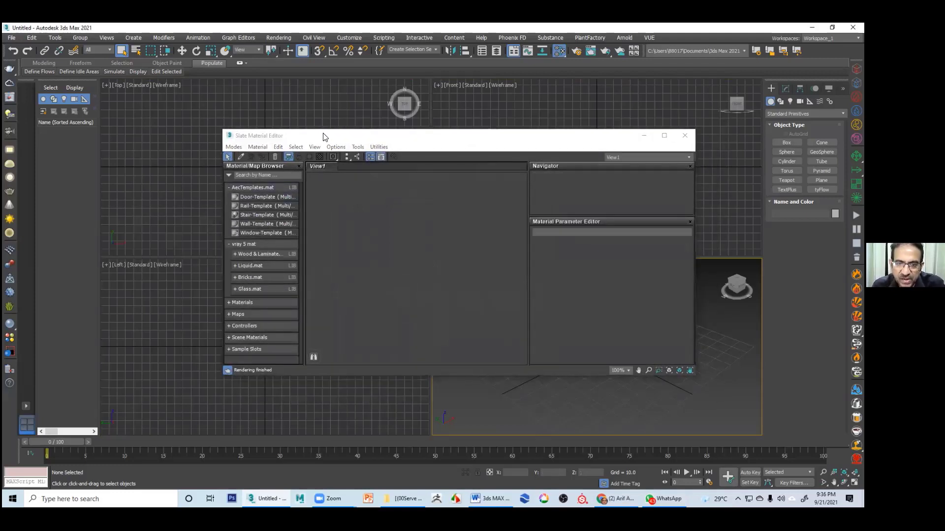
pyautogui.moveTo(322, 133); pyautogui.dragTo(260, 123)
pyautogui.moveTo(337, 128); pyautogui.dragTo(329, 137)
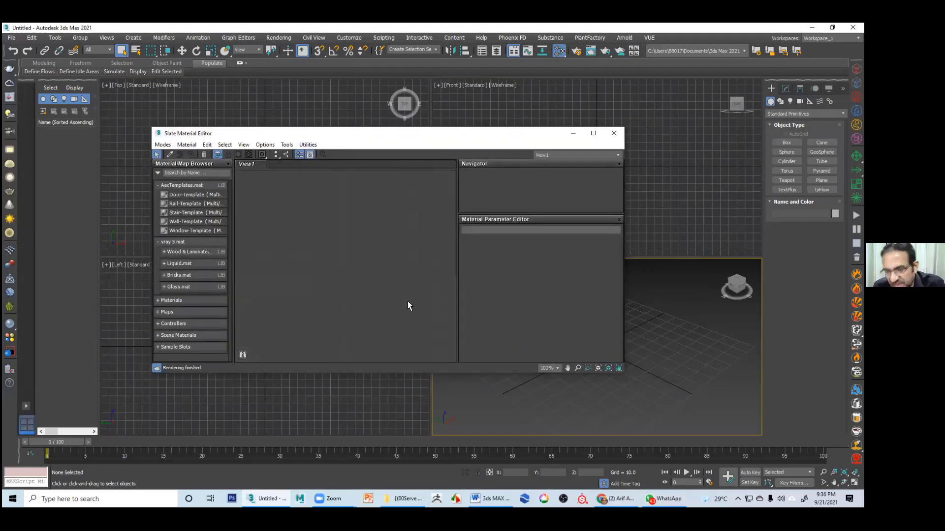
# - Switch the material editor to the Compact mode and back to the Slate mode
pyautogui.click(162, 145)
pyautogui.click(179, 155)
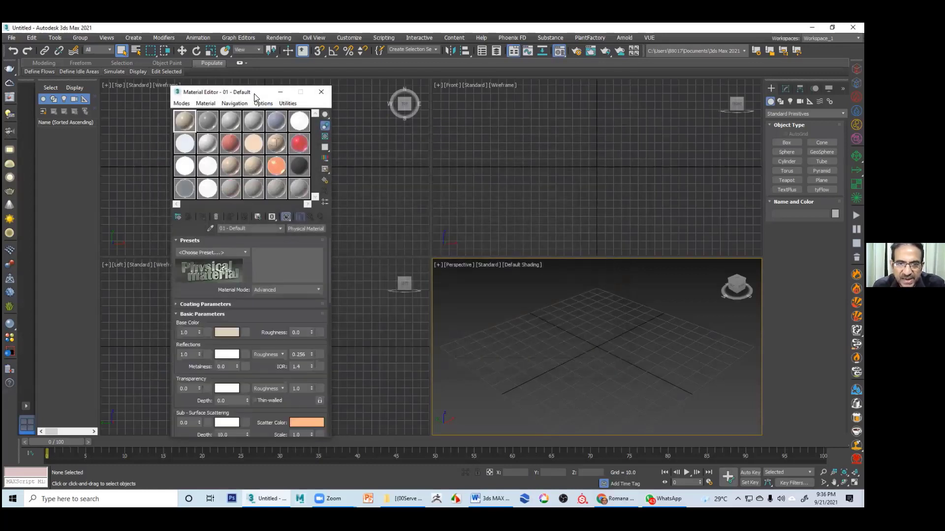
pyautogui.moveTo(250, 92); pyautogui.dragTo(336, 115)
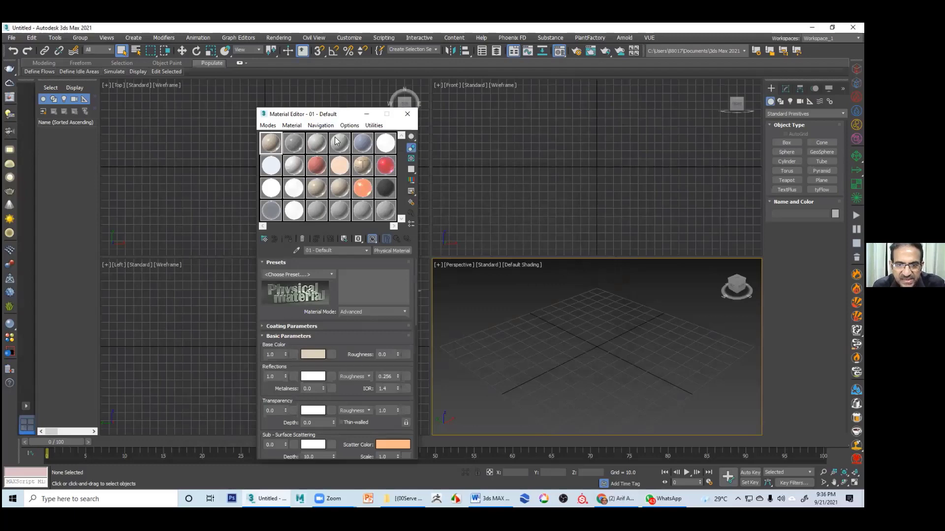
pyautogui.click(266, 125)
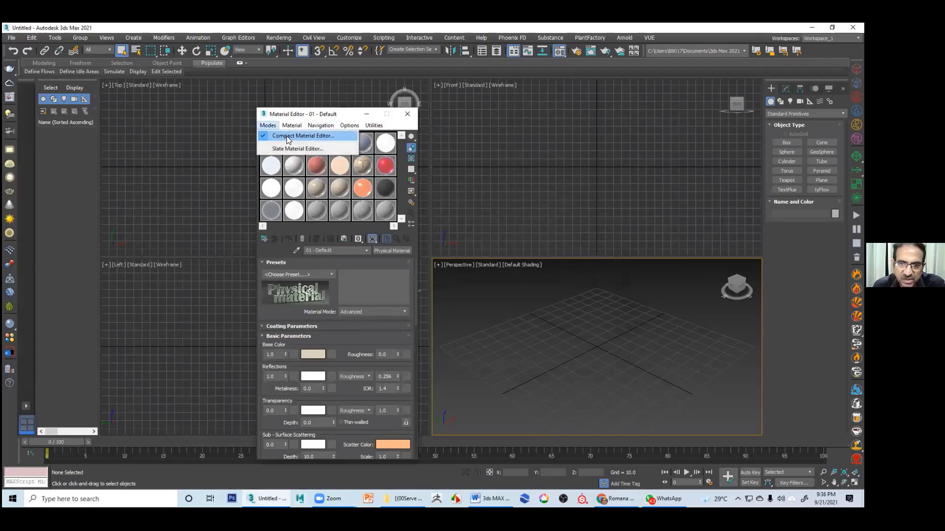
pyautogui.click(289, 148)
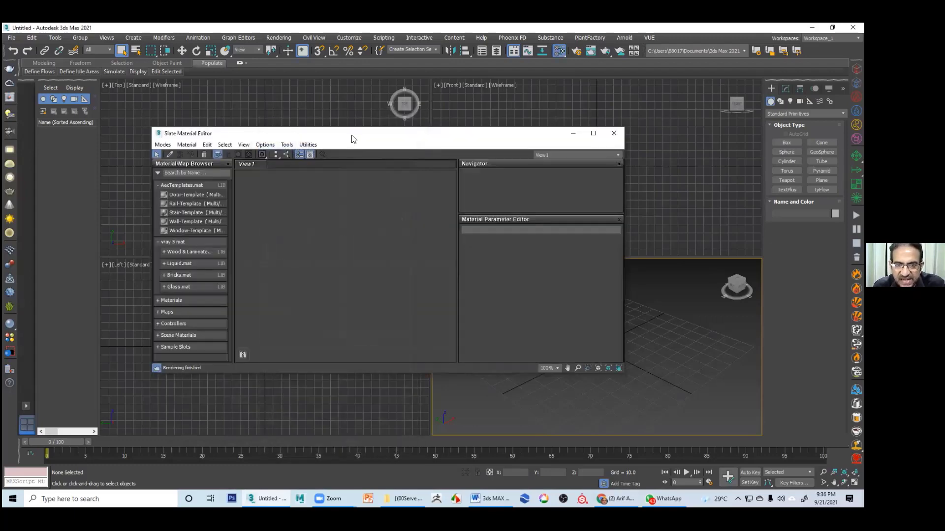
# - Move the Slate Material Editor aside and create a thin, upright, wall-like box in the Perspective viewport
pyautogui.moveTo(349, 140); pyautogui.dragTo(254, 108)
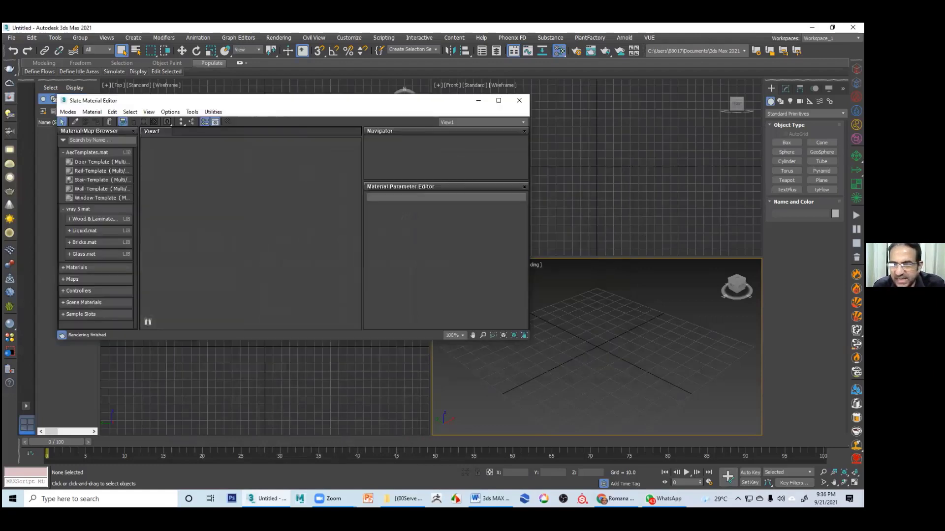
pyautogui.click(787, 142)
pyautogui.moveTo(533, 375); pyautogui.dragTo(645, 325)
pyautogui.click(622, 202)
pyautogui.rightClick(599, 297)
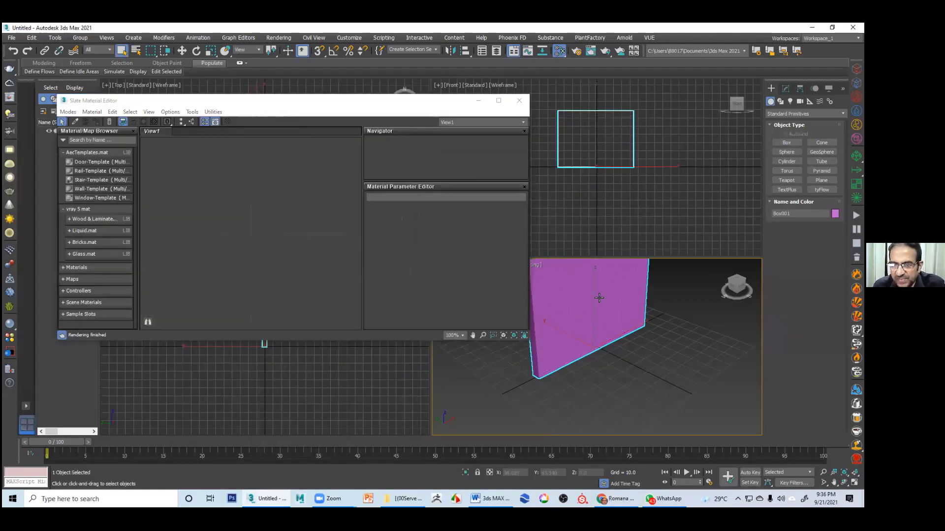
pyautogui.moveTo(615, 338)
pyautogui.mouseDown(button='middle')
pyautogui.moveTo(618, 357)
pyautogui.moveTo(610, 348)
pyautogui.mouseUp(button='middle')
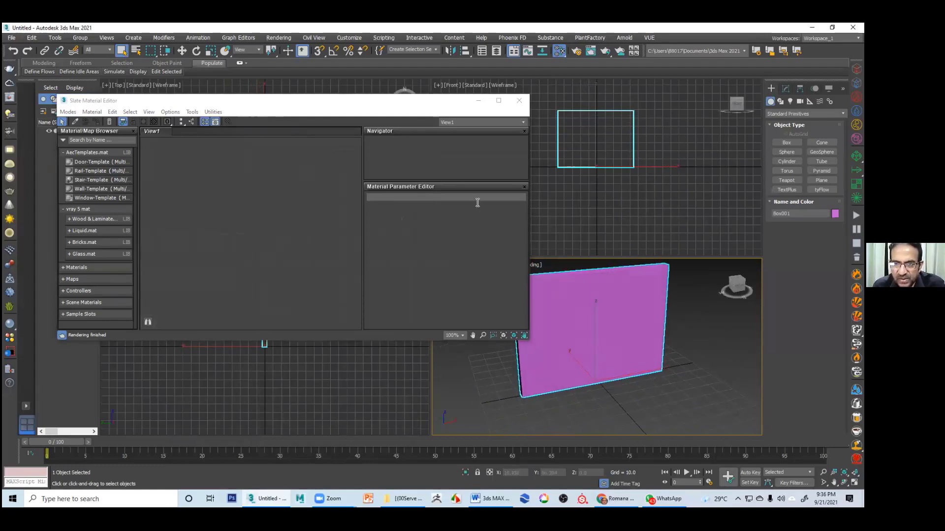
# - Reposition the Slate Material Editor and examine the material categories that can be added to its empty node view
pyautogui.click(407, 100)
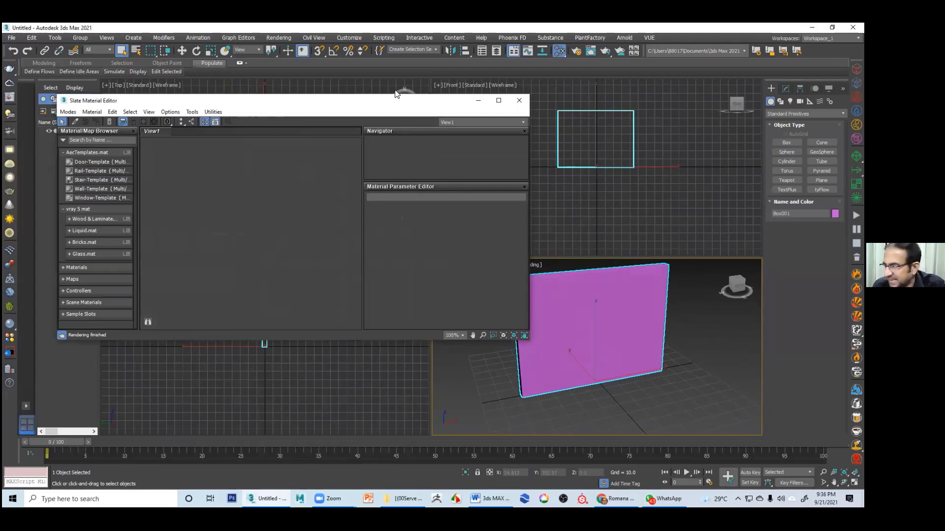
pyautogui.moveTo(401, 99); pyautogui.dragTo(383, 87)
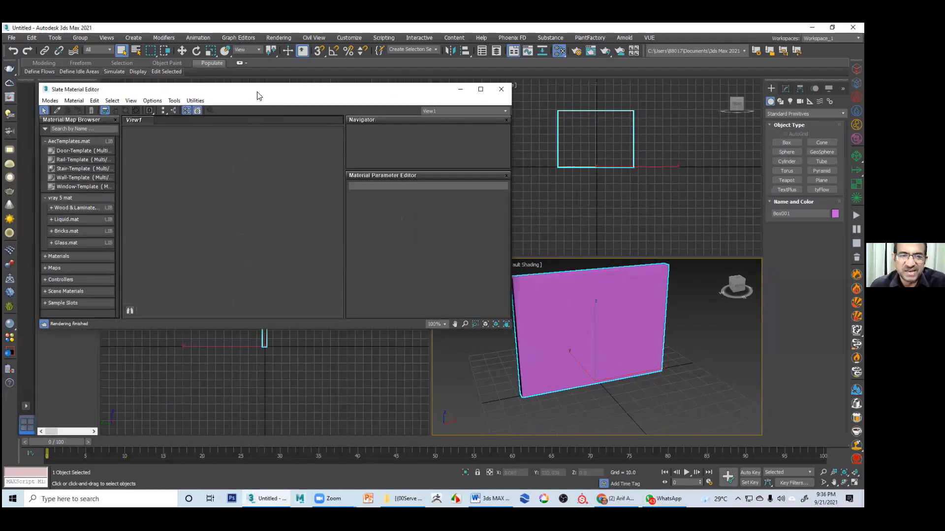
pyautogui.moveTo(257, 92); pyautogui.dragTo(290, 90)
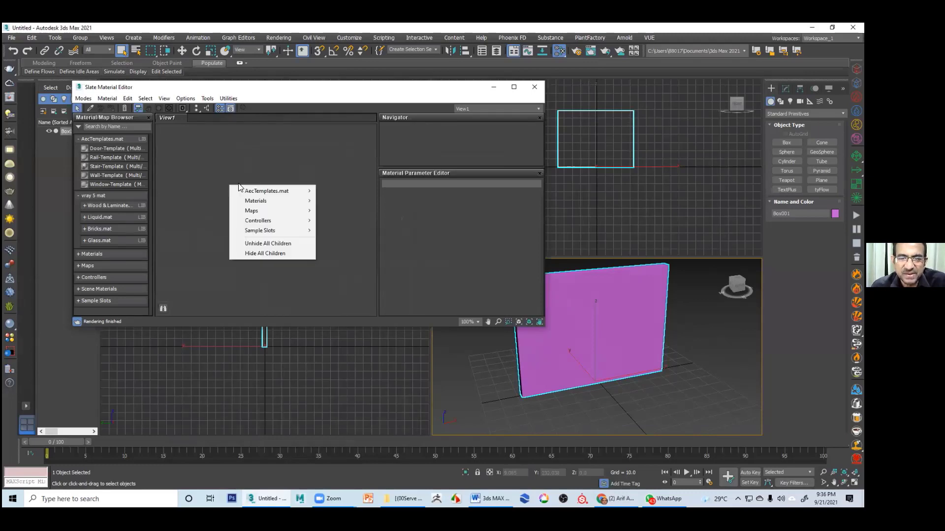
pyautogui.moveTo(262, 200)
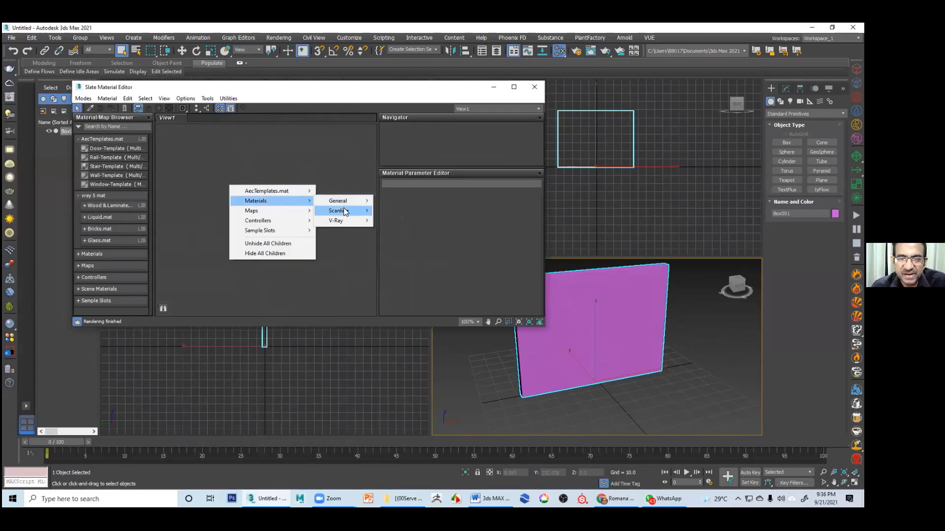
pyautogui.moveTo(344, 209)
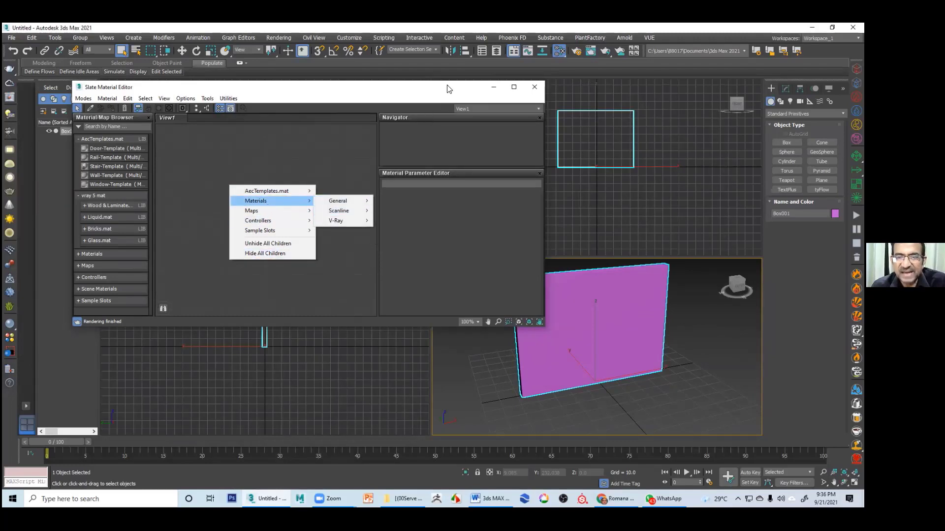
pyautogui.click(427, 94)
# - Open Render Setup, place its window over the material editor and make it taller
pyautogui.click(576, 51)
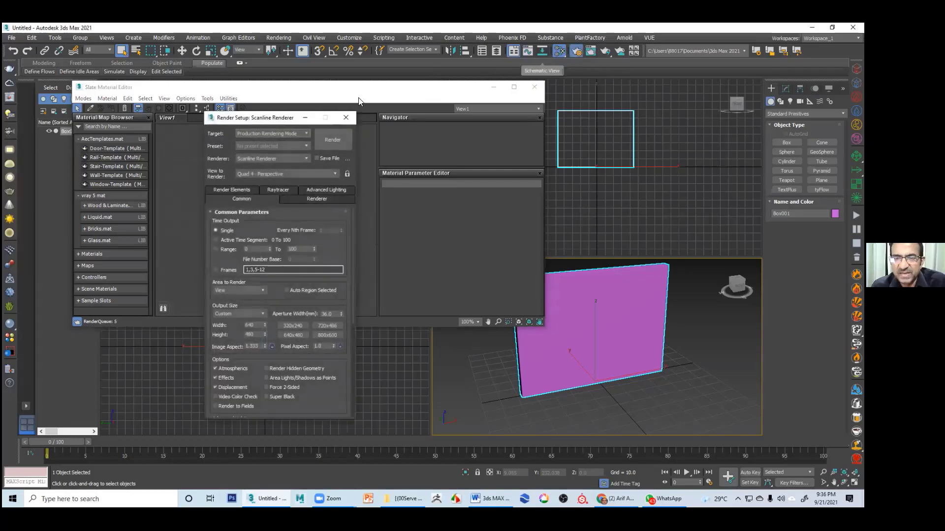
pyautogui.moveTo(301, 118); pyautogui.dragTo(495, 119)
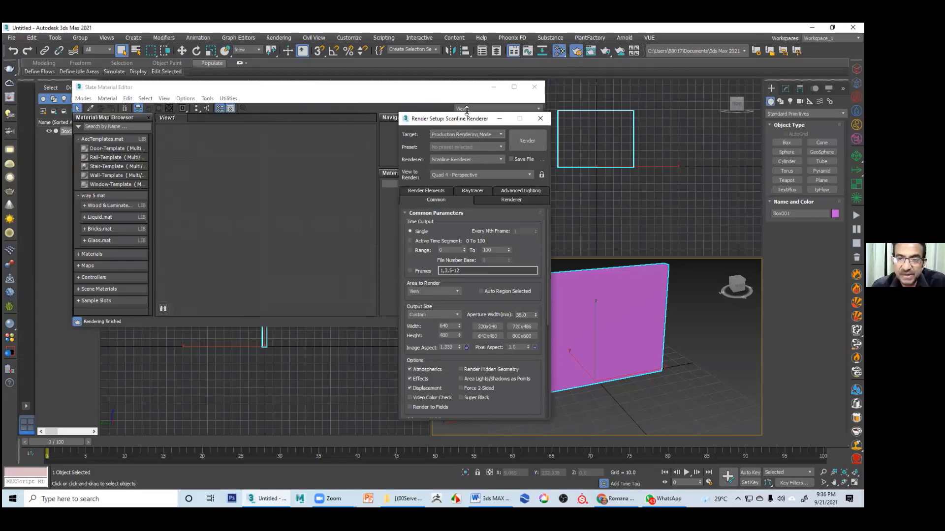
pyautogui.moveTo(450, 119); pyautogui.dragTo(383, 92)
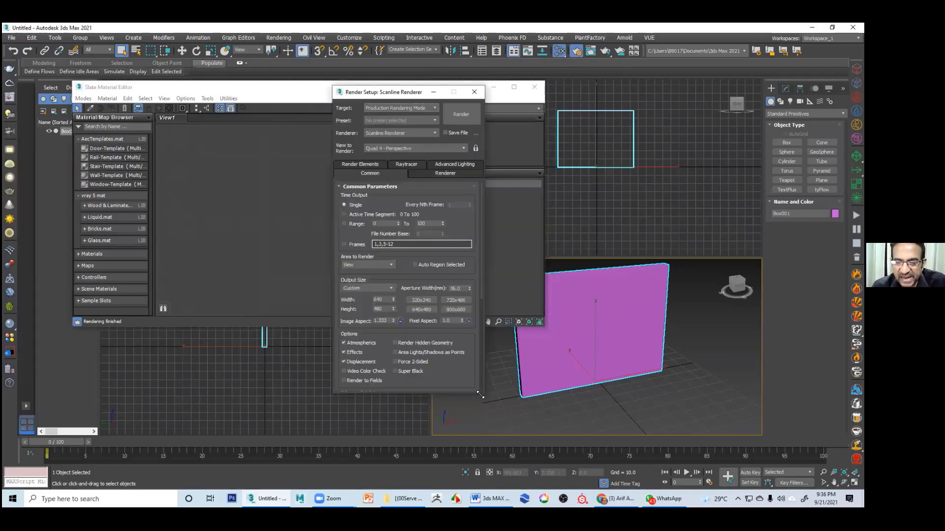
pyautogui.moveTo(480, 395); pyautogui.dragTo(480, 436)
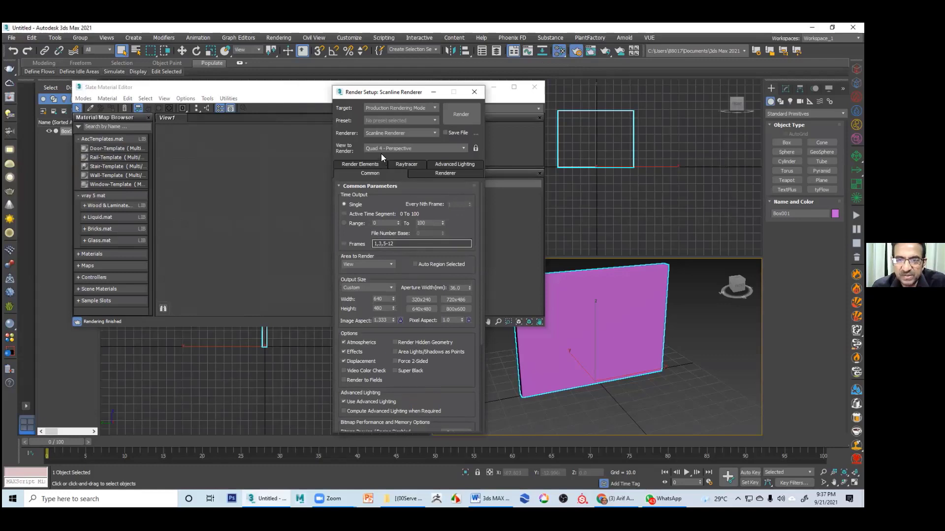
# - Choose Scanline Renderer as the renderer in Render Setup
pyautogui.click(396, 134)
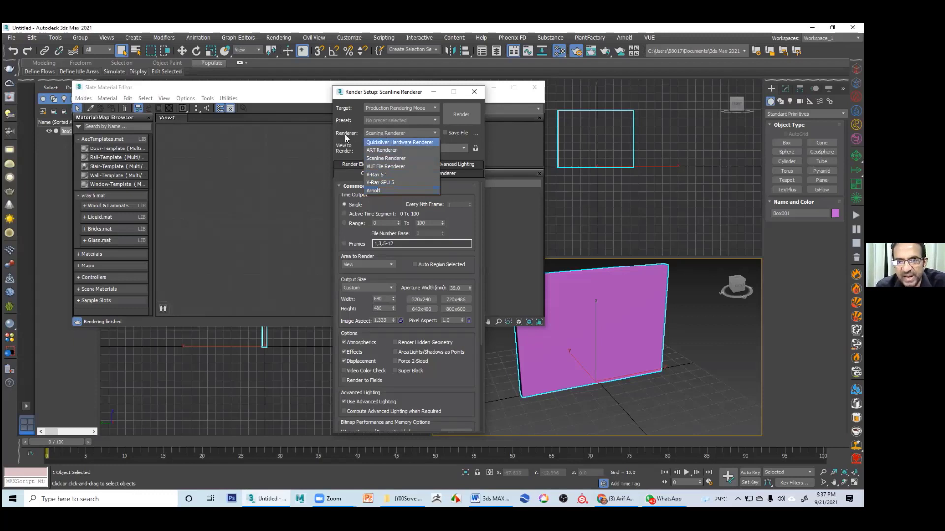
pyautogui.click(379, 130)
pyautogui.click(379, 130)
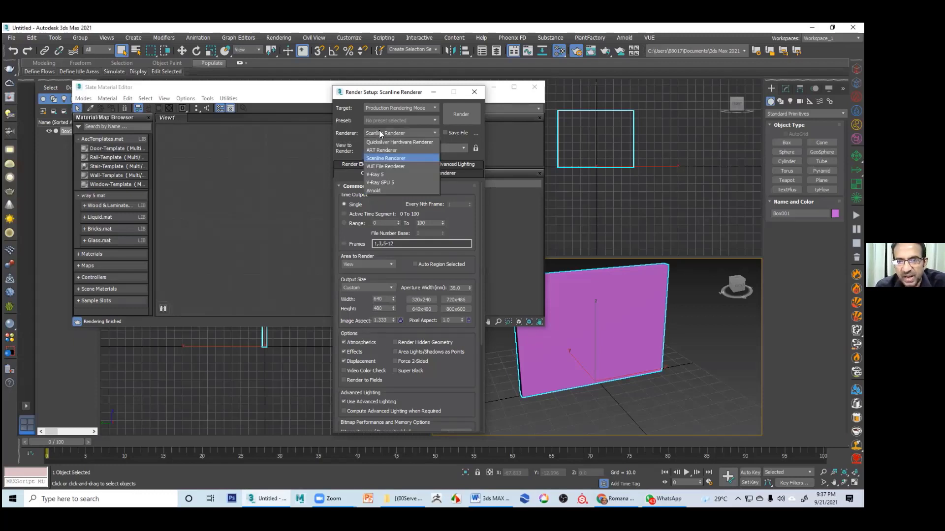
pyautogui.click(389, 157)
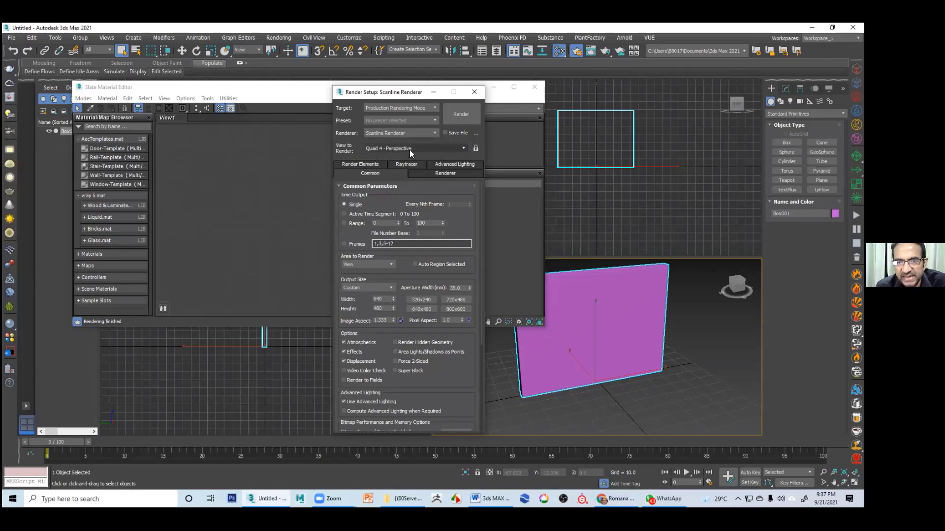
# - Expand the Assign Renderer settings and save the current renderer assignments as the defaults
pyautogui.moveTo(456, 276); pyautogui.dragTo(463, 177)
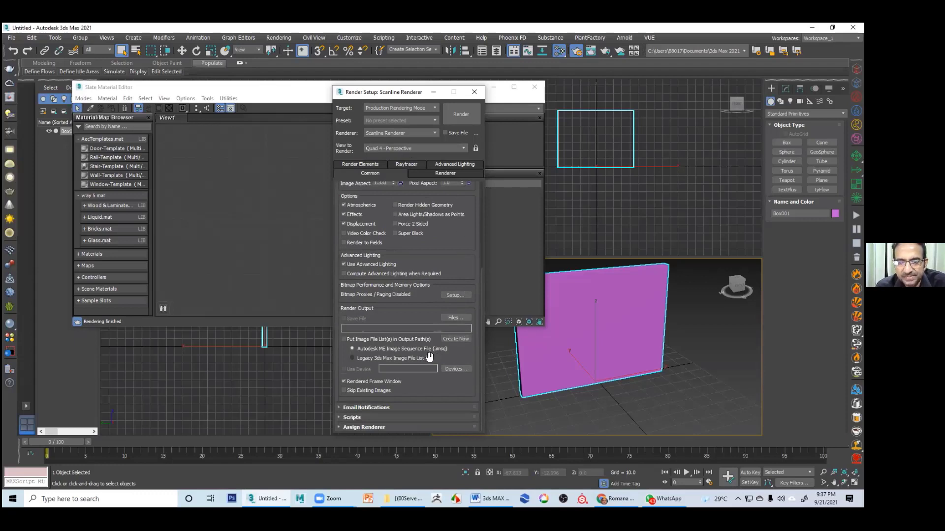
pyautogui.click(364, 427)
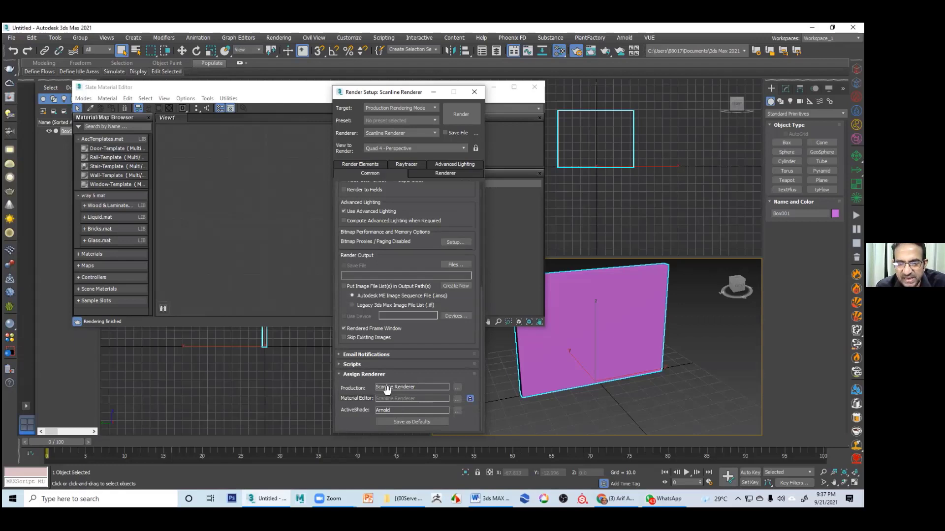
pyautogui.click(403, 422)
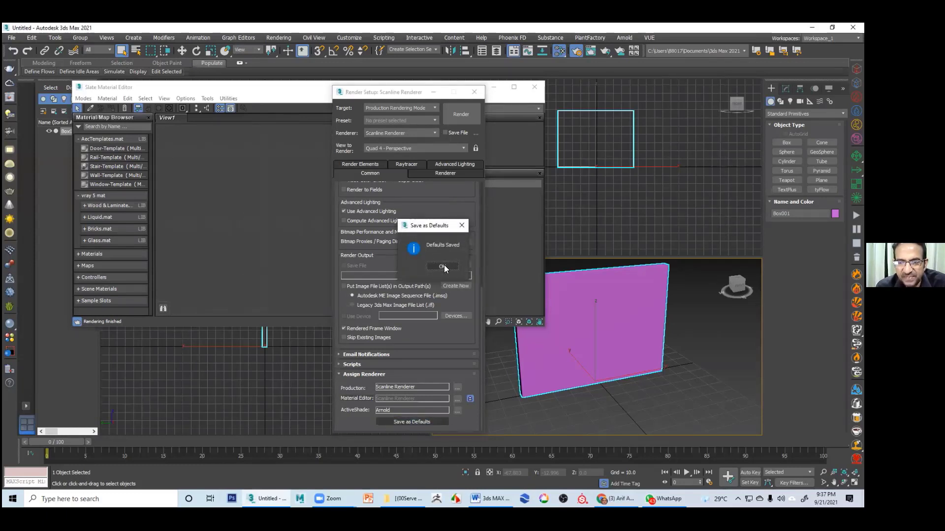
pyautogui.click(444, 266)
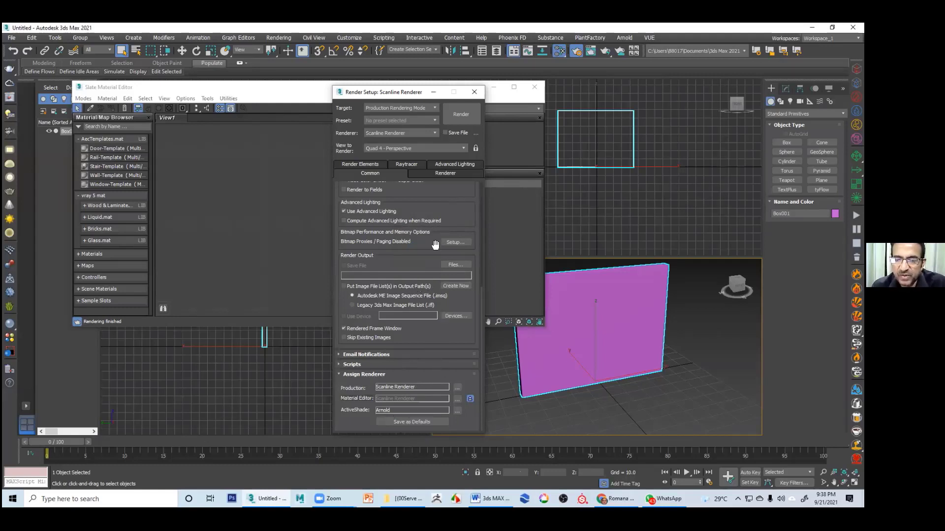
# - Review the renderer, target and preset choices in Render Setup, keep Scanline Renderer and Production Rendering Mode, and close the window
pyautogui.scroll(5, 445, 217)
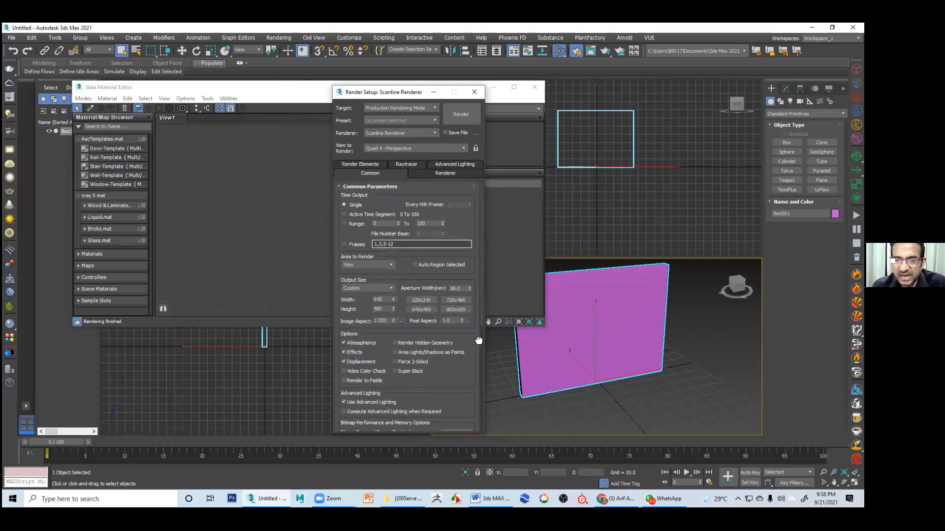
pyautogui.click(416, 132)
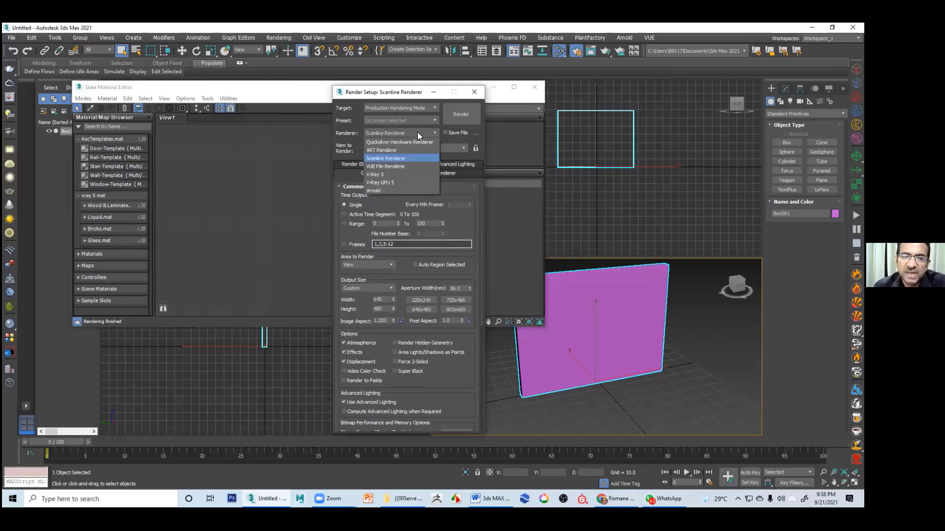
pyautogui.click(382, 159)
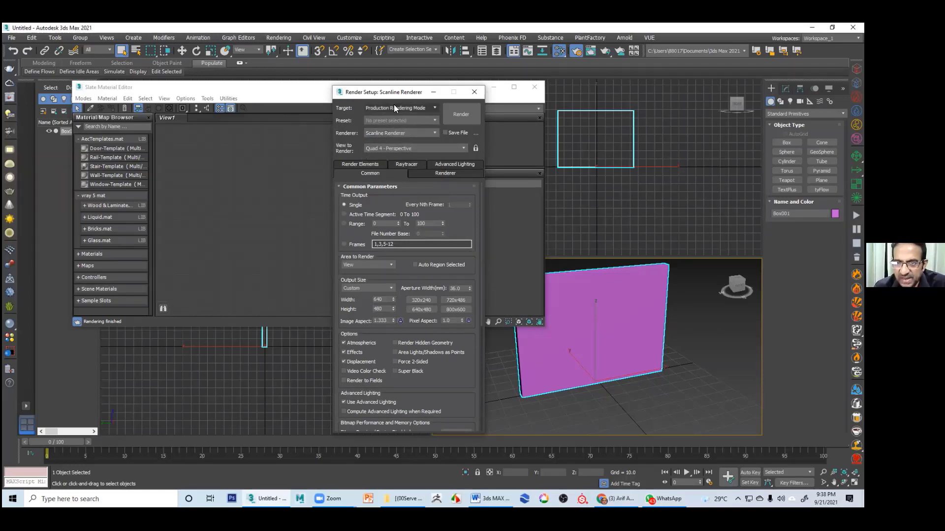
pyautogui.moveTo(400, 96); pyautogui.dragTo(409, 118)
pyautogui.click(441, 130)
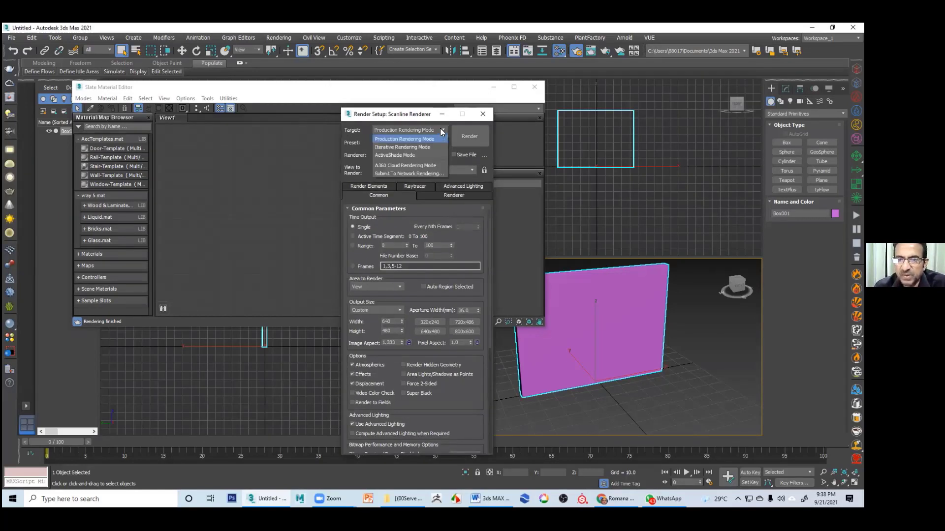
pyautogui.click(425, 140)
pyautogui.click(425, 143)
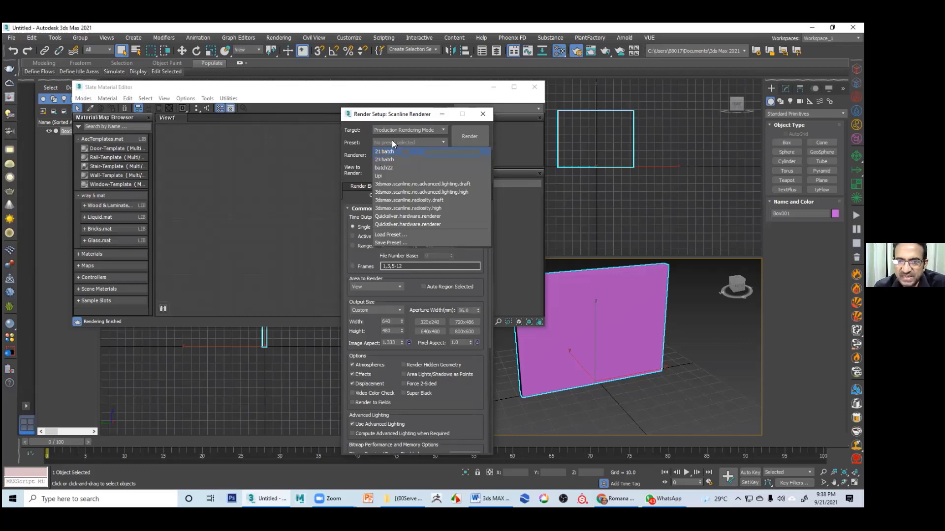
pyautogui.click(400, 113)
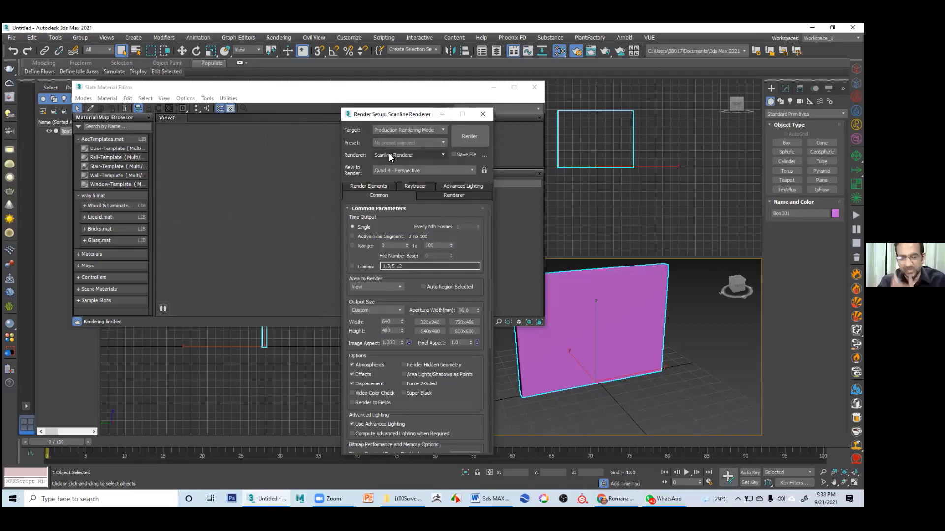
pyautogui.click(483, 113)
# - Add a Scanline Standard (Legacy) material to the empty node view and open its parameters
pyautogui.rightClick(228, 176)
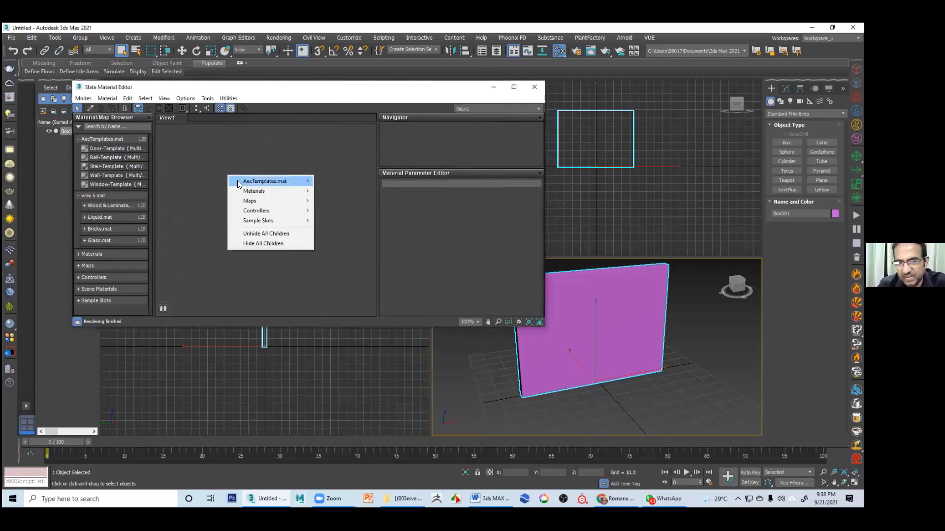
pyautogui.moveTo(276, 191)
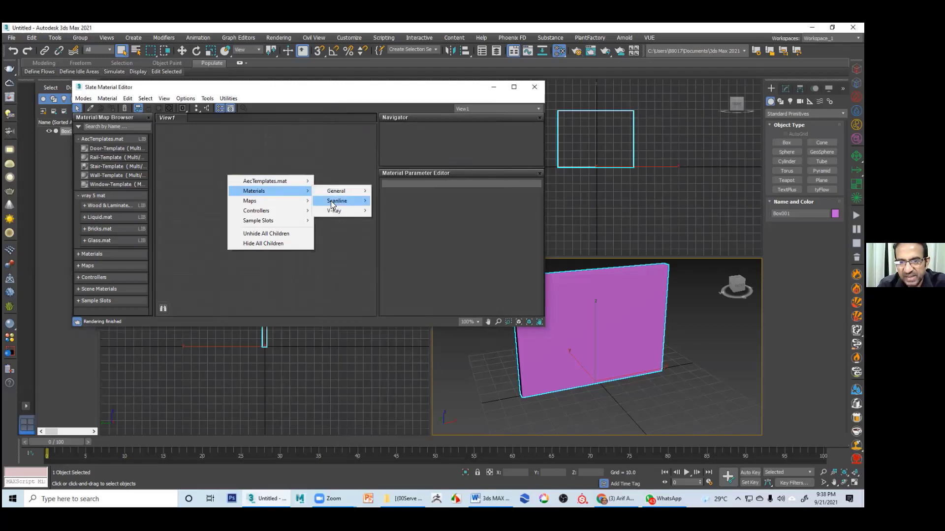
pyautogui.moveTo(344, 201)
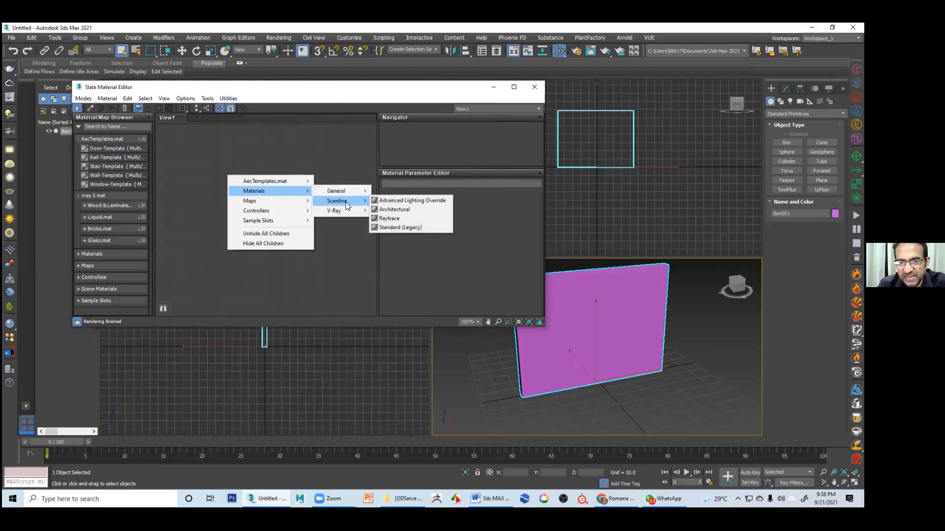
pyautogui.click(404, 229)
pyautogui.doubleClick(215, 180)
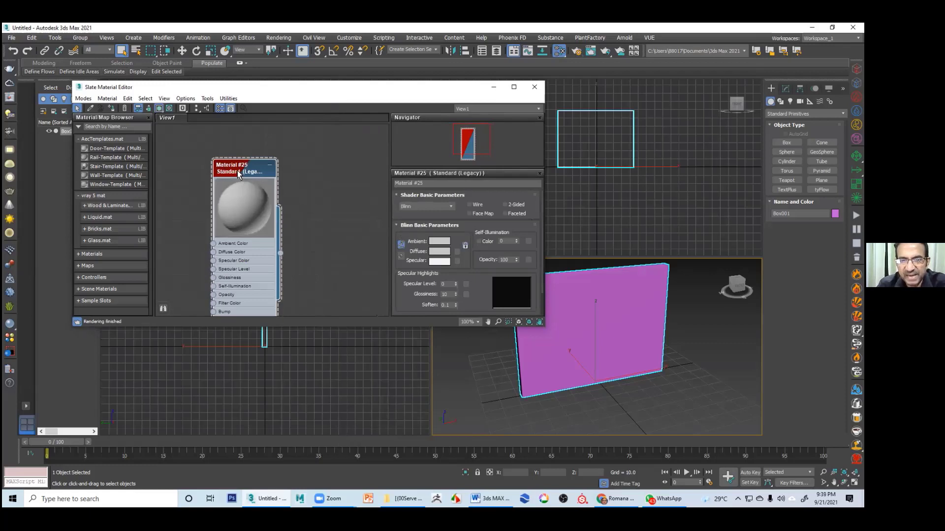
# - Reposition the material node and make the Slate Material Editor taller so all the node's map slots fit
pyautogui.moveTo(240, 170); pyautogui.dragTo(269, 160)
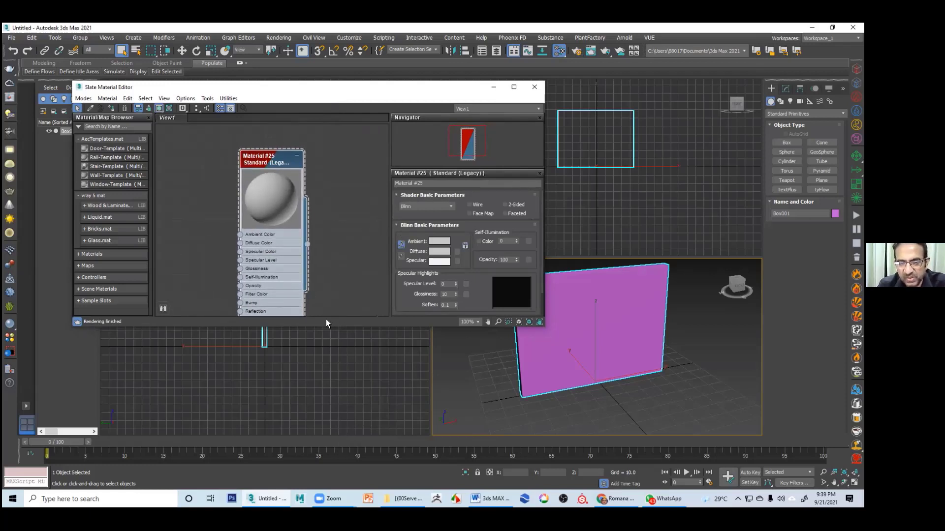
pyautogui.moveTo(328, 325); pyautogui.dragTo(325, 416)
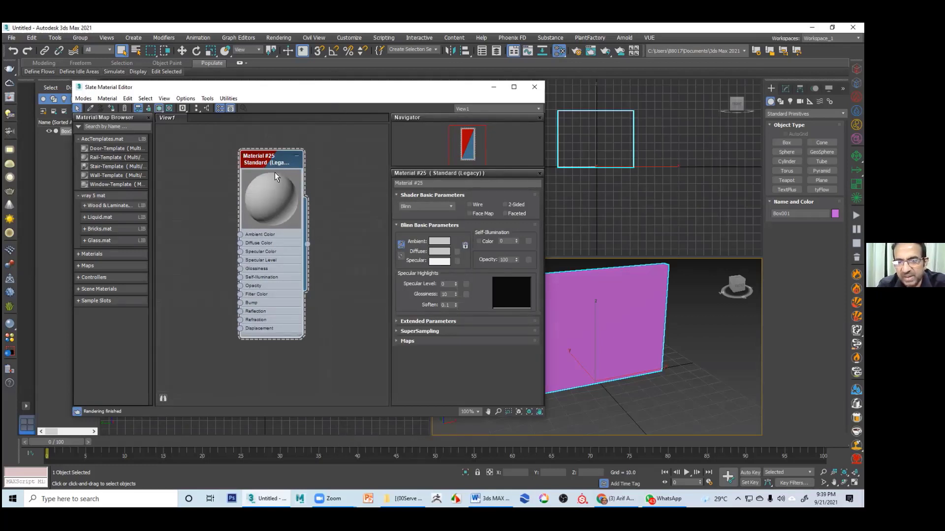
pyautogui.moveTo(263, 159); pyautogui.dragTo(272, 159)
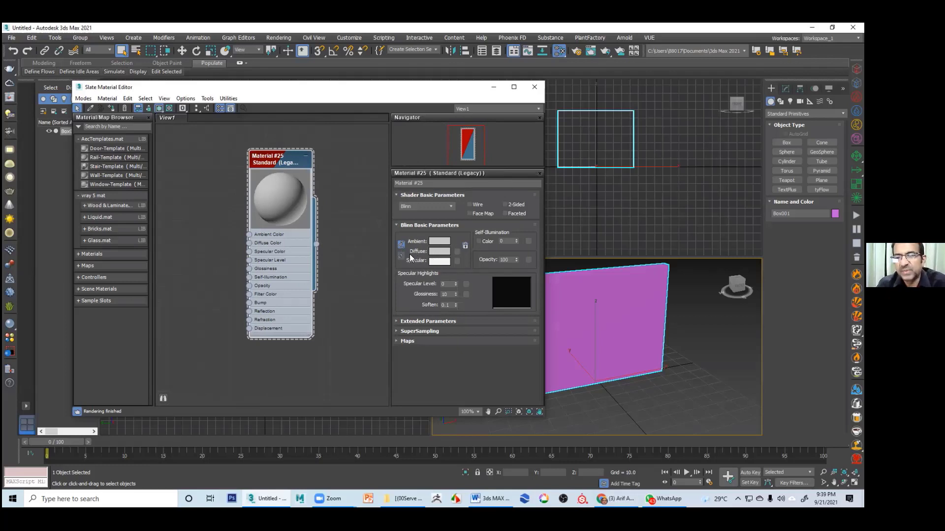
# - Search the maps for "bi" and assign a general Bitmap map to the material's Diffuse color
pyautogui.click(457, 251)
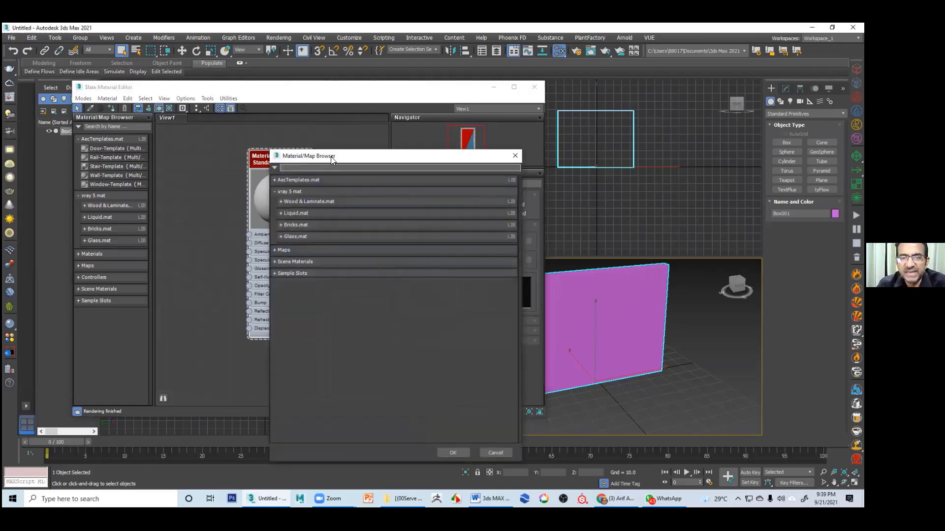
pyautogui.moveTo(331, 156); pyautogui.dragTo(492, 135)
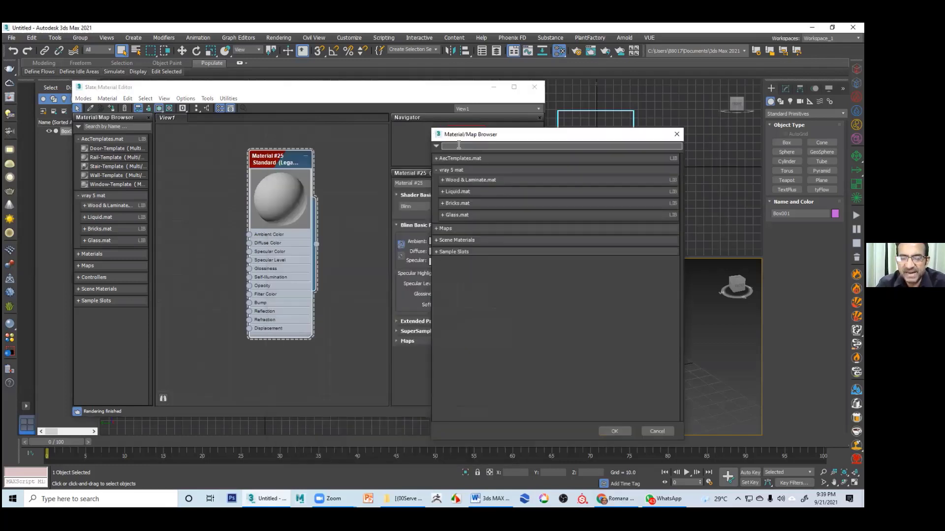
pyautogui.click(458, 145)
pyautogui.write('bi')
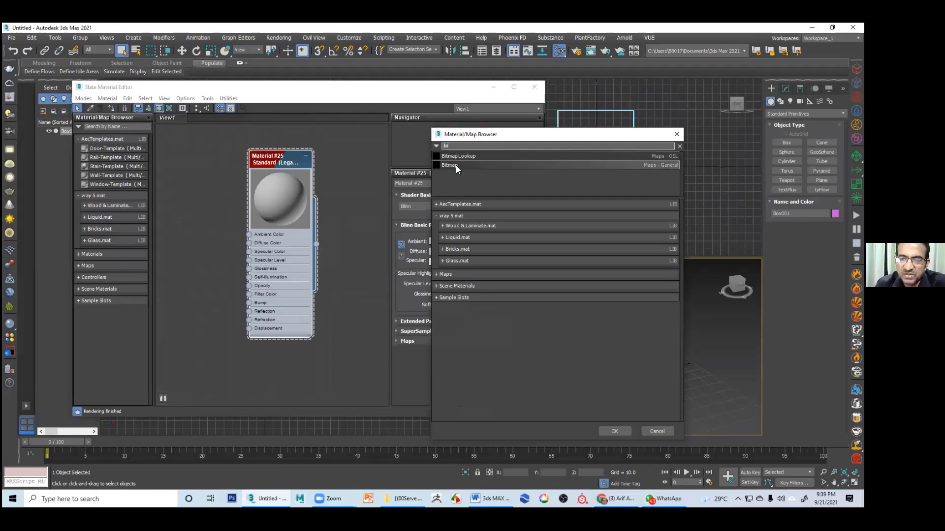
pyautogui.click(449, 166)
pyautogui.doubleClick(447, 164)
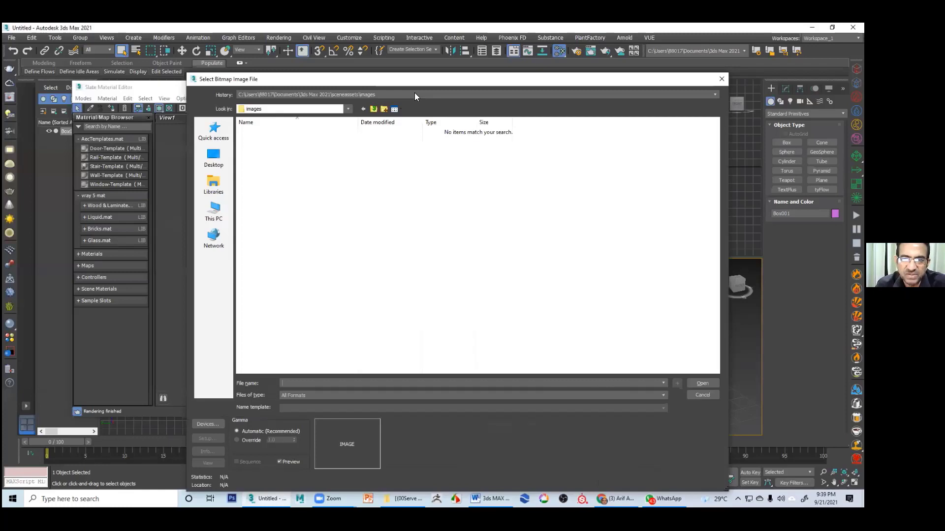
# - Browse the recent folders to the painting collection and load the JPG photo of three men holding a painting as the bitmap
pyautogui.click(414, 94)
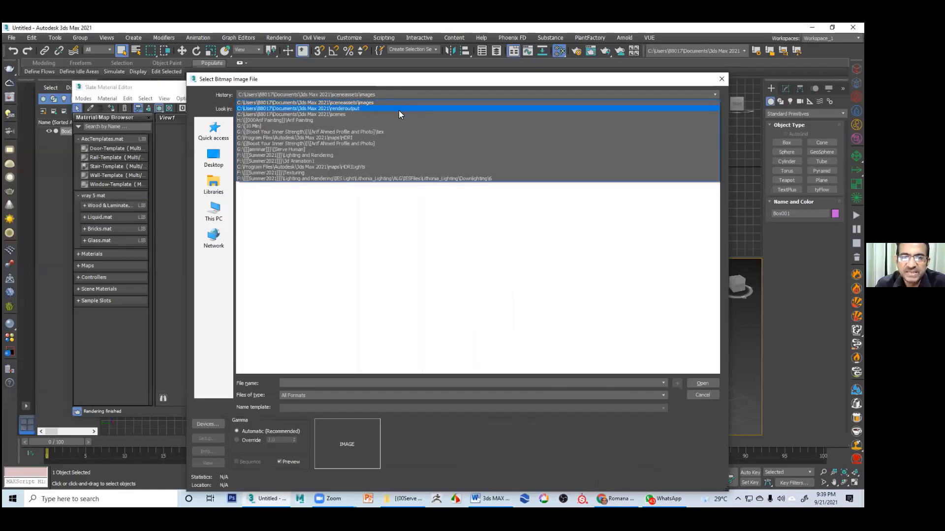
pyautogui.click(387, 143)
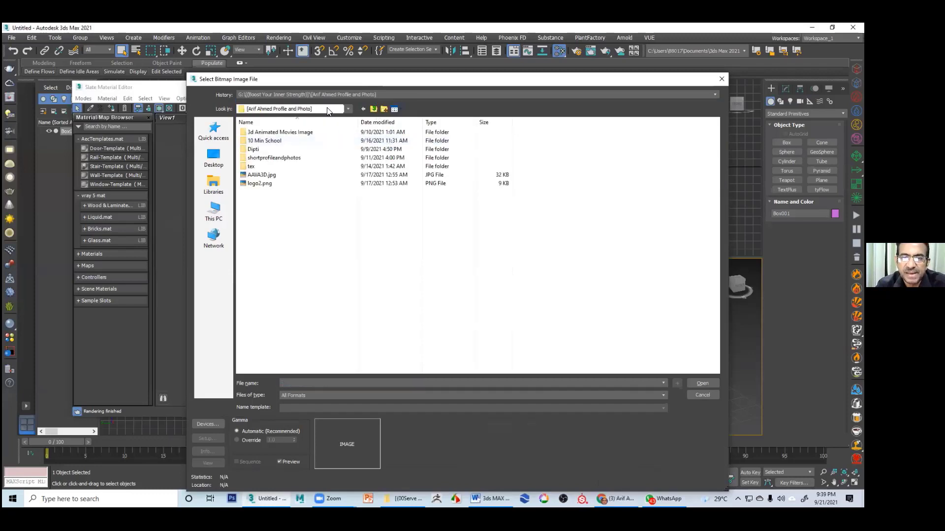
pyautogui.click(380, 94)
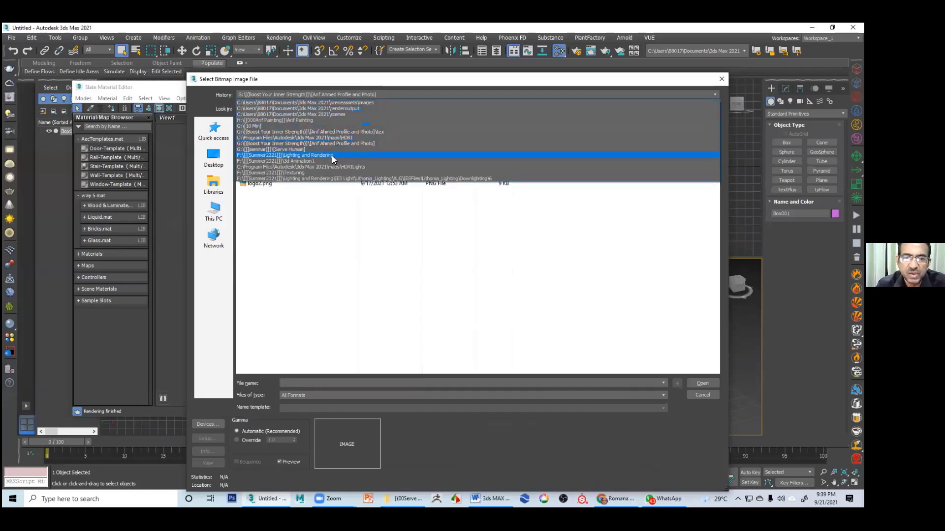
pyautogui.click(313, 120)
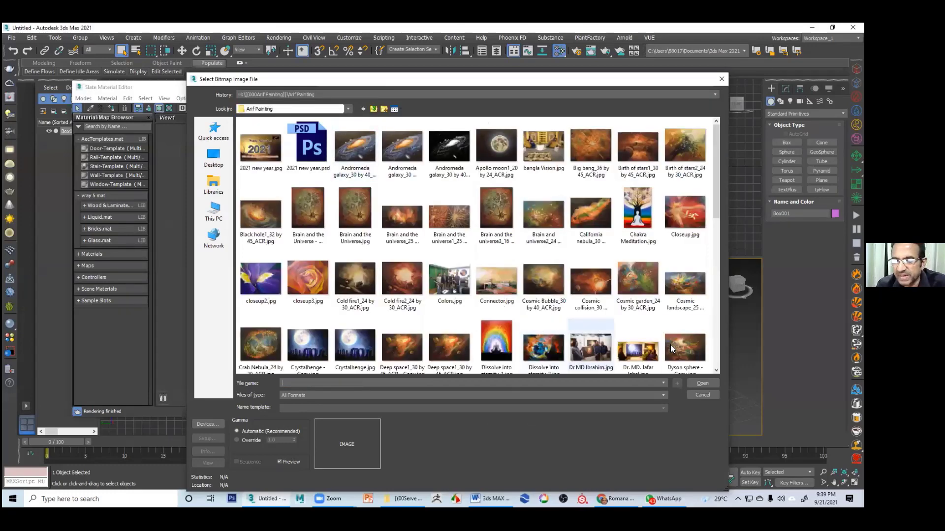
pyautogui.scroll(-2, 640, 347)
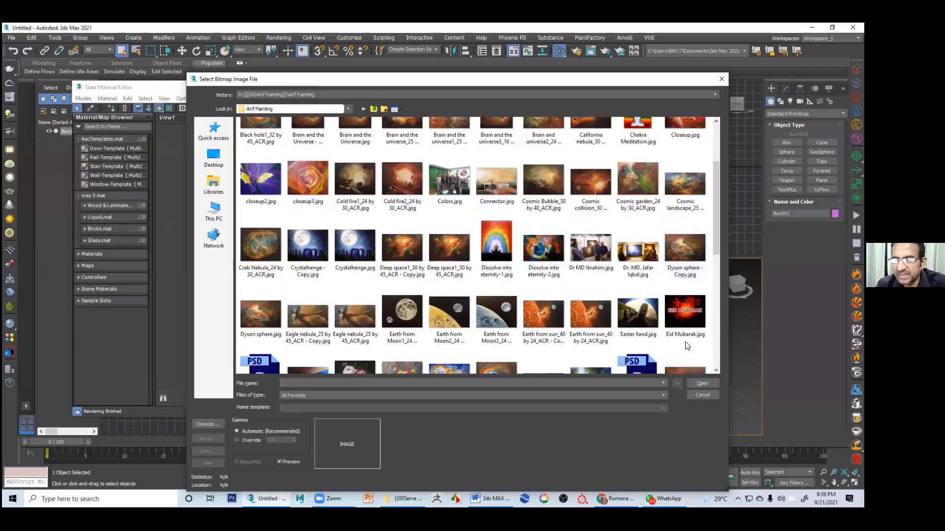
pyautogui.click(590, 248)
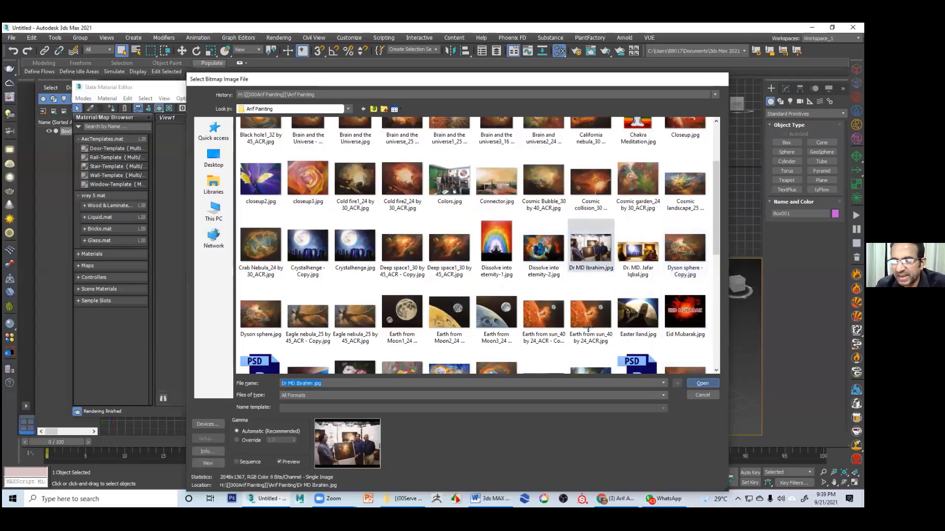
pyautogui.click(702, 383)
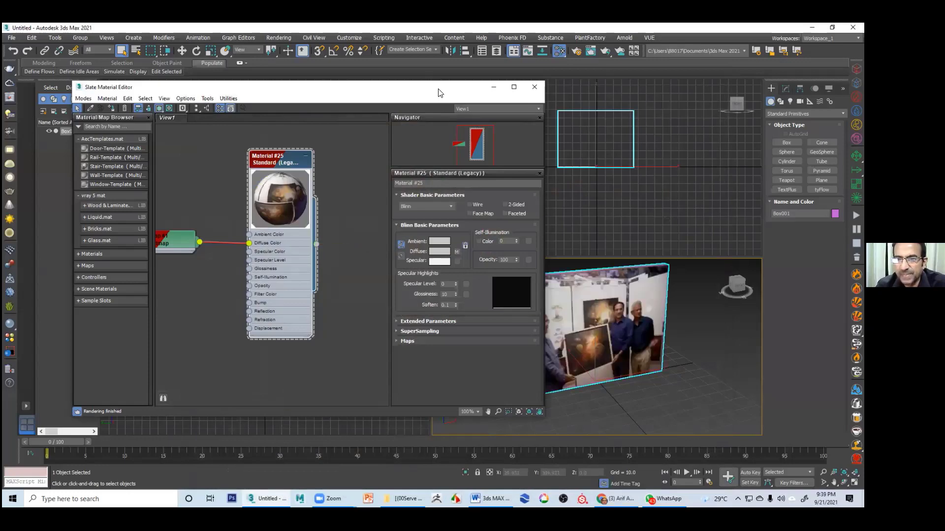
# - Move the Slate Material Editor aside, inspect the photo texture on the box up close, and minimize the editor
pyautogui.moveTo(439, 90); pyautogui.dragTo(329, 113)
pyautogui.scroll(3, 610, 353)
pyautogui.moveTo(612, 357); pyautogui.dragTo(619, 375, button='middle')
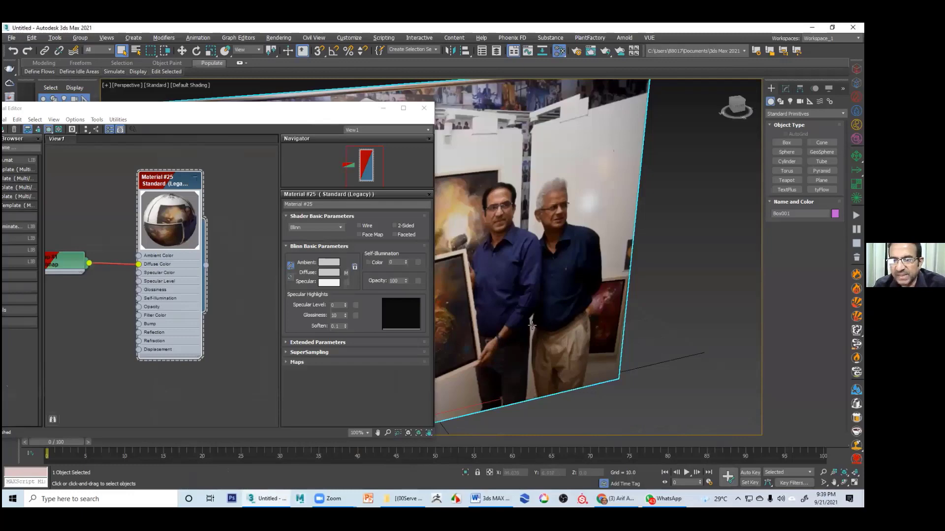
pyautogui.keyDown('alt'); pyautogui.moveTo(523, 318); pyautogui.dragTo(513, 299, button='middle'); pyautogui.keyUp('alt')
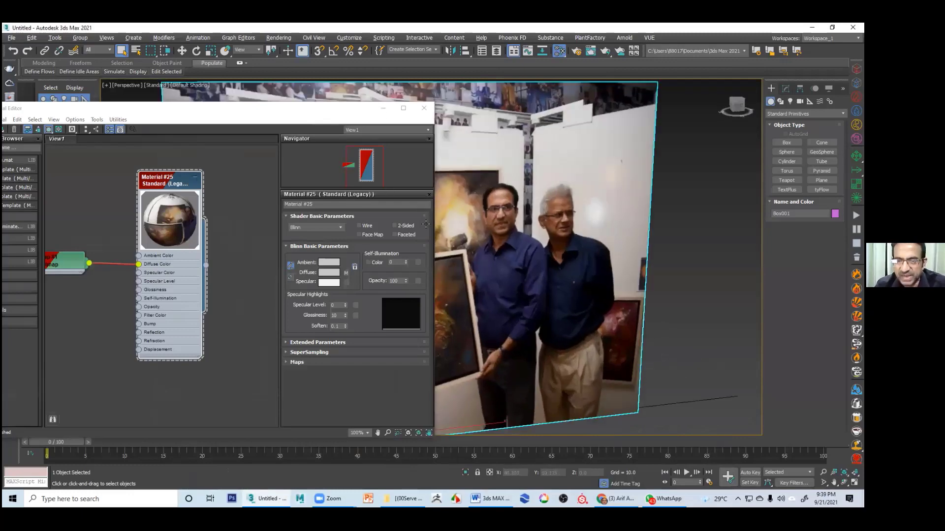
pyautogui.click(384, 108)
# - Scale the box to about 128% along X and about 107% along Z to widen and heighten the photo
pyautogui.scroll(-3, 521, 239)
pyautogui.moveTo(520, 239); pyautogui.dragTo(523, 277, button='middle')
pyautogui.press('r')
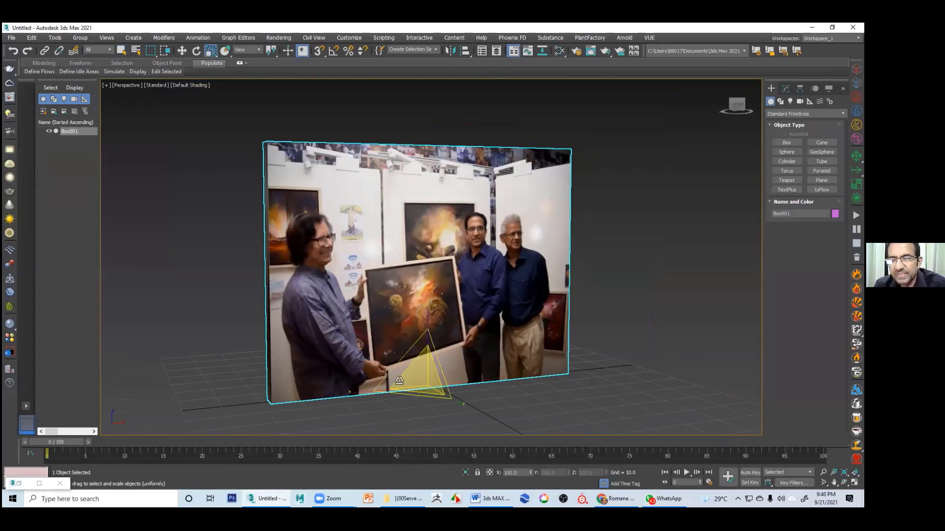
pyautogui.moveTo(352, 391); pyautogui.dragTo(351, 391)
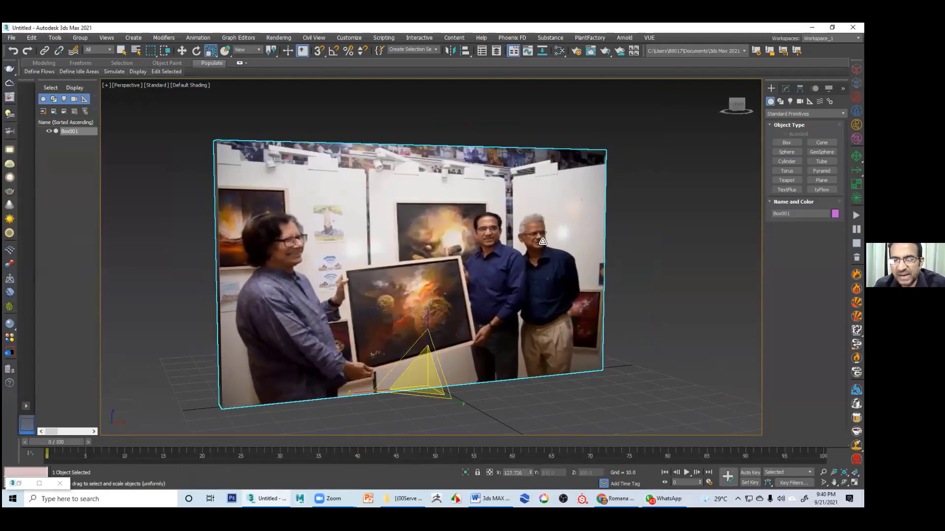
pyautogui.moveTo(510, 274); pyautogui.dragTo(527, 271, button='middle')
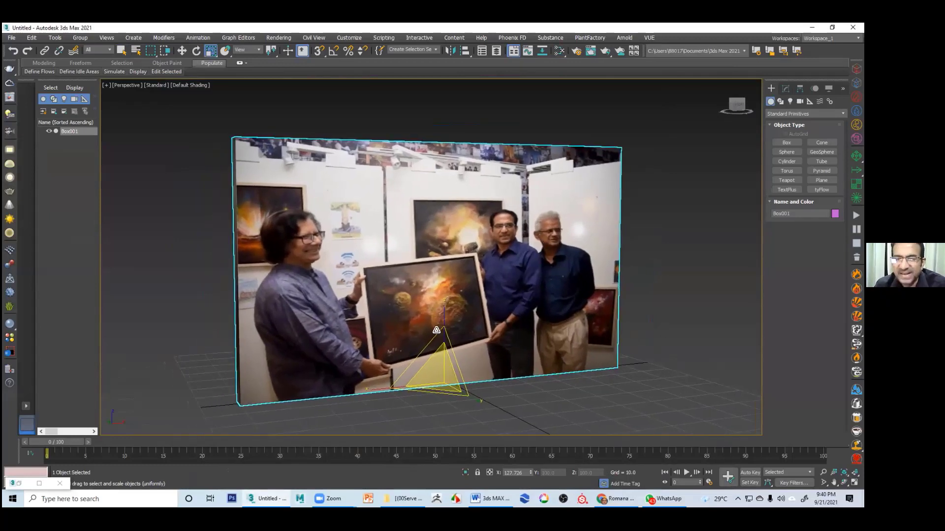
pyautogui.moveTo(443, 319); pyautogui.dragTo(444, 316)
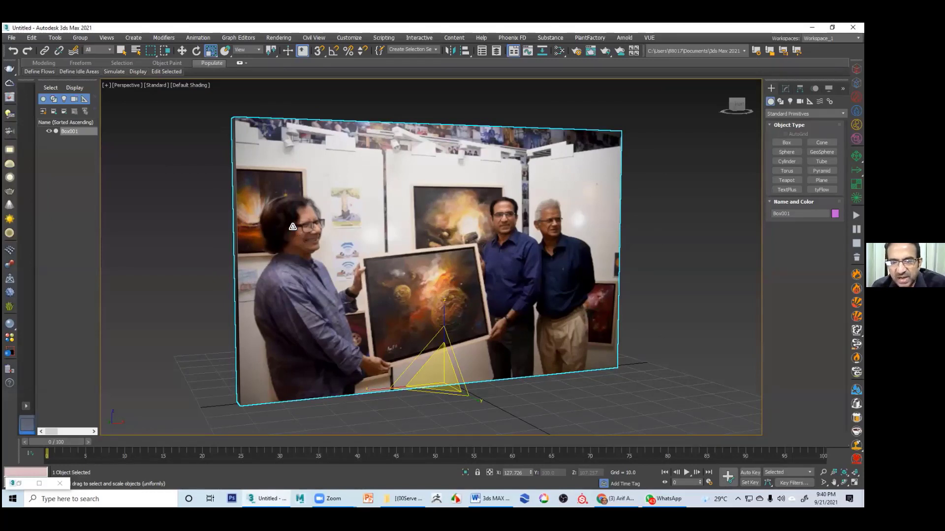
pyautogui.click(677, 302)
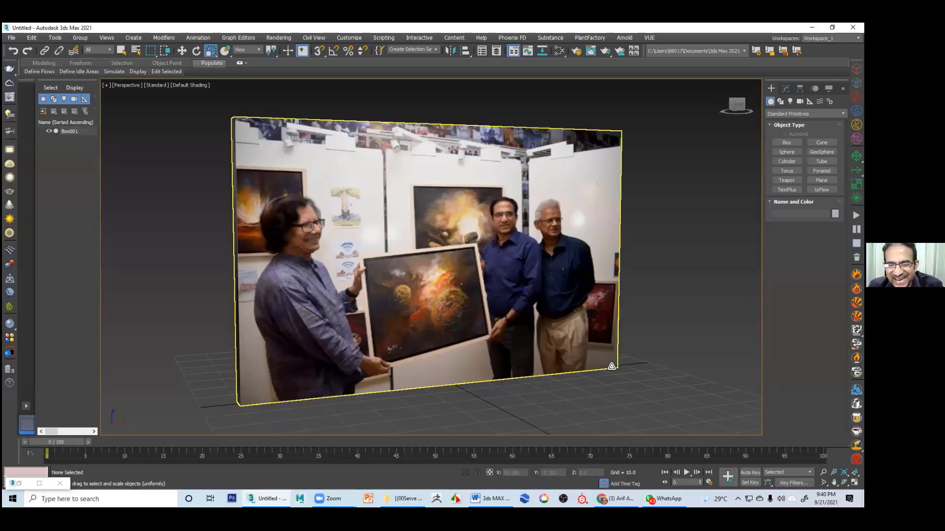
pyautogui.click(612, 366)
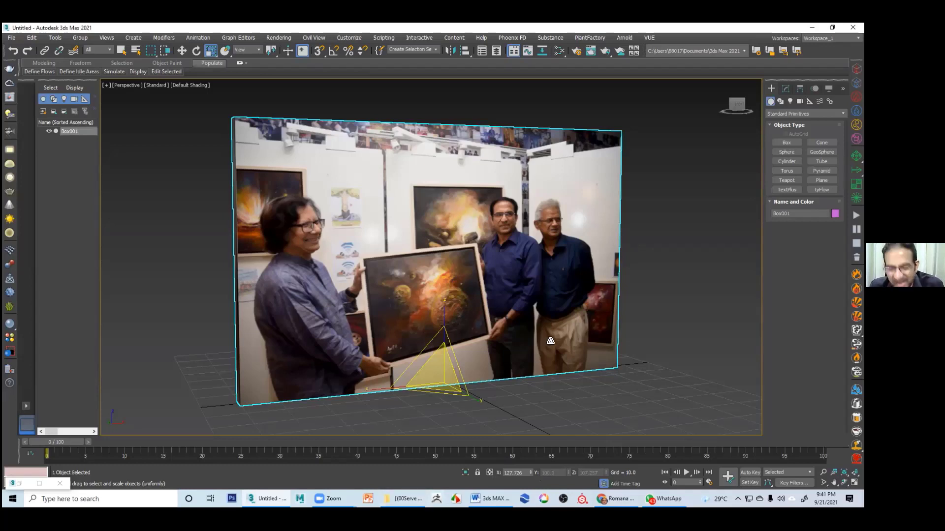
pyautogui.click(677, 233)
# - Stretch the textured box along its Y axis into a deep block and inspect the photo on its sides and top
pyautogui.keyDown('alt'); pyautogui.moveTo(436, 309); pyautogui.dragTo(480, 344, button='middle'); pyautogui.keyUp('alt')
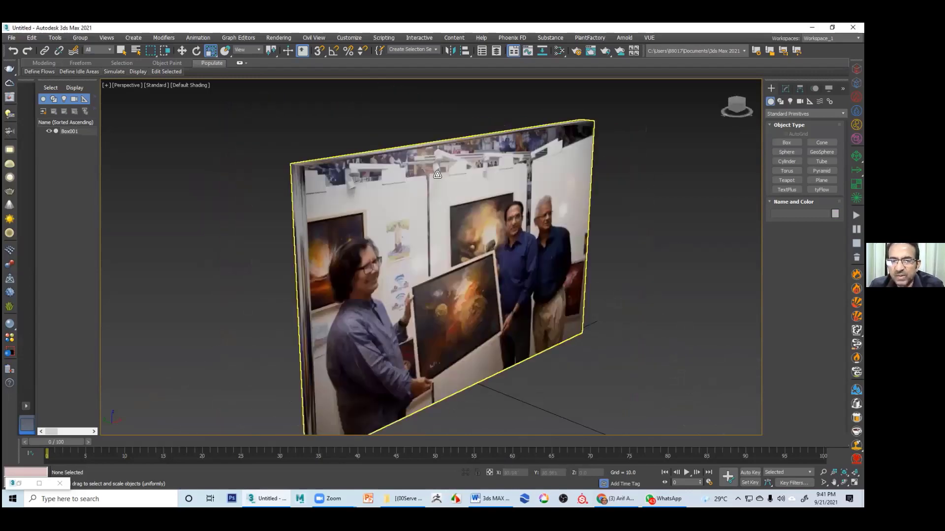
pyautogui.click(480, 344)
pyautogui.moveTo(526, 419); pyautogui.dragTo(510, 377, button='middle')
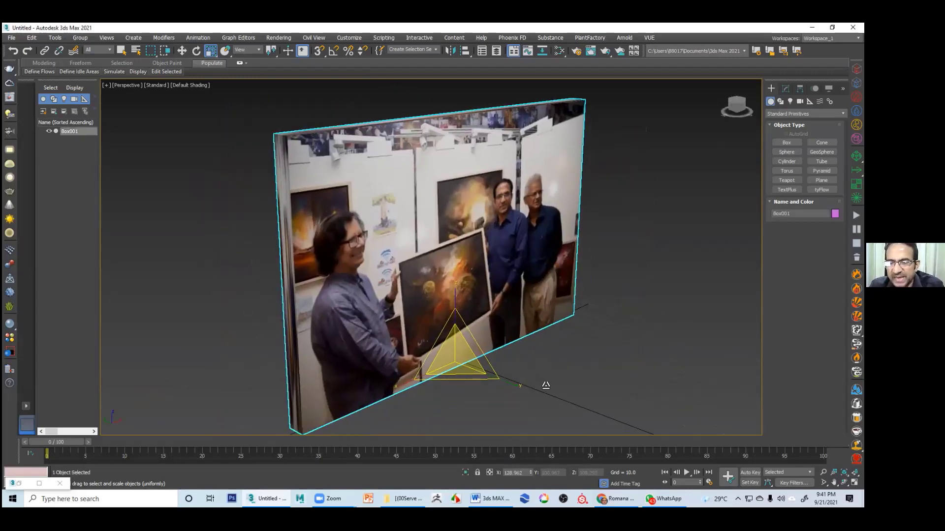
pyautogui.moveTo(511, 373); pyautogui.dragTo(602, 407)
pyautogui.moveTo(646, 130); pyautogui.dragTo(551, 183)
pyautogui.moveTo(544, 241); pyautogui.dragTo(531, 256, button='middle')
pyautogui.scroll(-5, 557, 284)
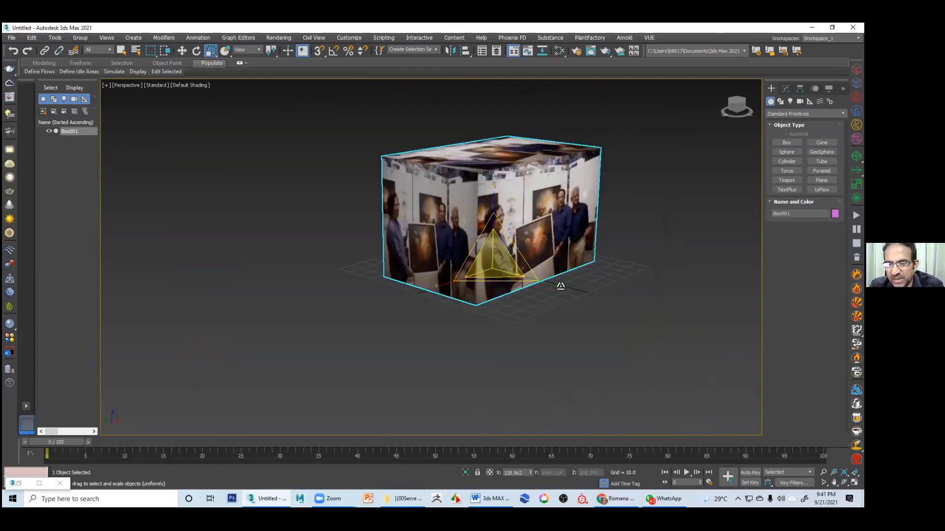
# - Stretch the textured box along its Y axis to check the photo on its sides, and flatten it into a thin panel
pyautogui.moveTo(557, 285); pyautogui.dragTo(557, 284)
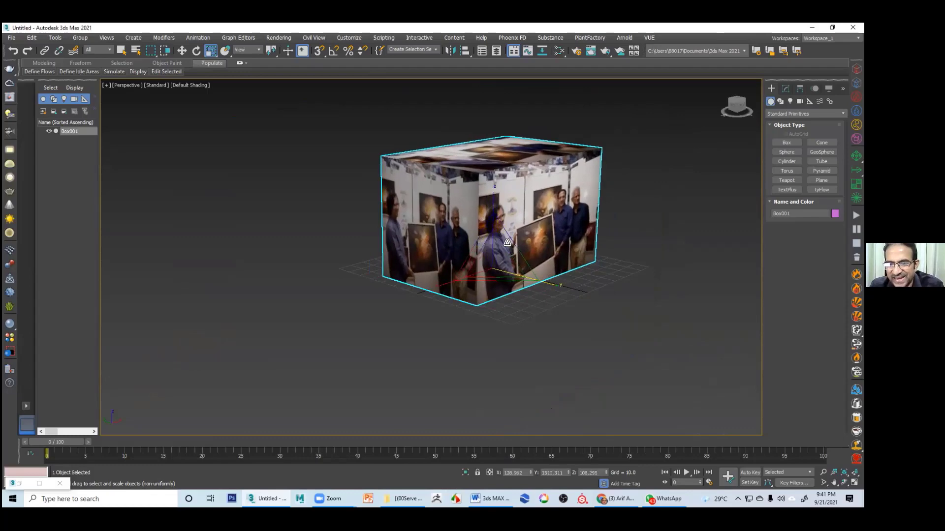
pyautogui.keyDown('alt'); pyautogui.moveTo(506, 241); pyautogui.dragTo(551, 285, button='middle'); pyautogui.keyUp('alt')
pyautogui.moveTo(569, 292)
pyautogui.mouseDown()
pyautogui.moveTo(606, 300)
pyautogui.moveTo(586, 295)
pyautogui.mouseUp()
pyautogui.moveTo(534, 243)
pyautogui.keyDown('alt'); pyautogui.mouseDown(button='middle')
pyautogui.moveTo(538, 254)
pyautogui.moveTo(523, 235)
pyautogui.mouseUp(button='middle'); pyautogui.keyUp('alt')
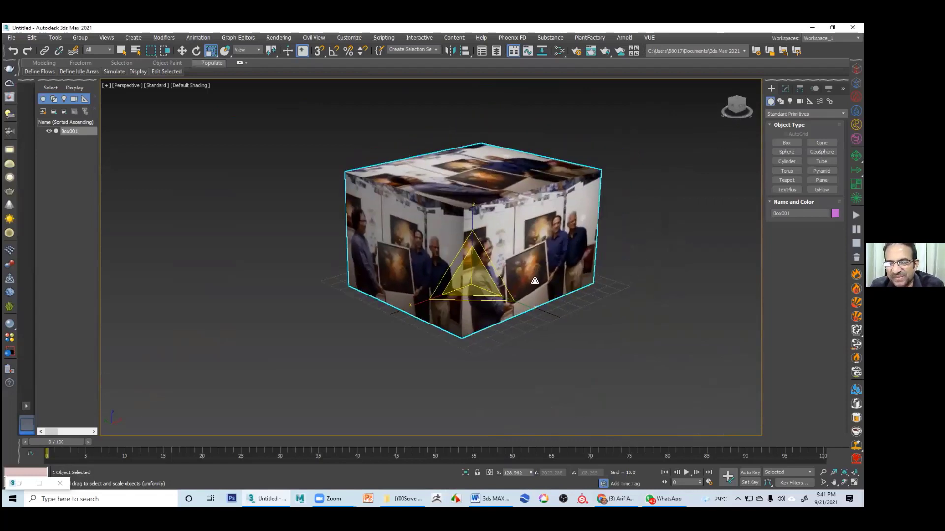
pyautogui.moveTo(530, 304); pyautogui.dragTo(327, 131)
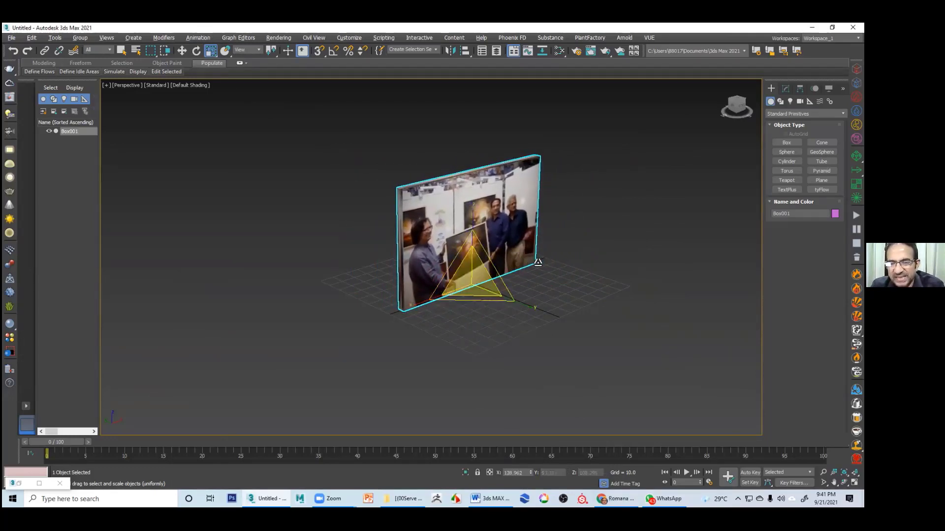
pyautogui.moveTo(473, 233)
pyautogui.keyDown('alt'); pyautogui.mouseDown(button='middle')
pyautogui.moveTo(418, 228)
pyautogui.moveTo(475, 223)
pyautogui.mouseUp(button='middle'); pyautogui.keyUp('alt')
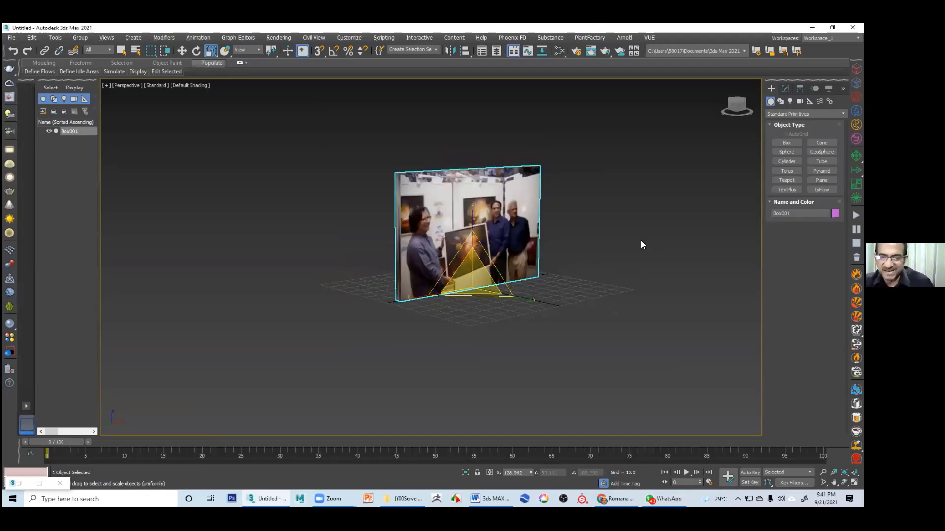
# - Delete the photo-textured box from the scene
pyautogui.keyDown('alt'); pyautogui.moveTo(627, 253); pyautogui.dragTo(567, 255, button='middle'); pyautogui.keyUp('alt')
pyautogui.moveTo(589, 146); pyautogui.dragTo(568, 156, button='middle')
pyautogui.moveTo(567, 155); pyautogui.dragTo(294, 383)
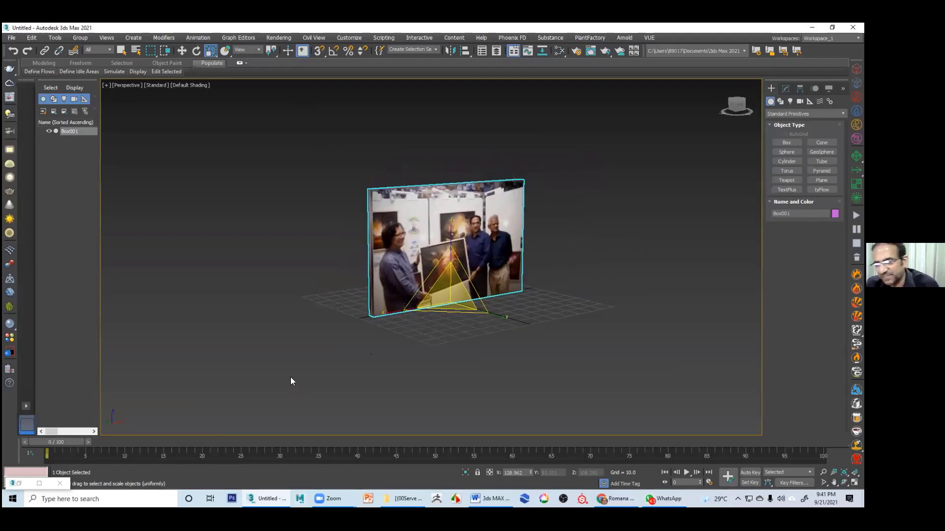
pyautogui.press('Delete')
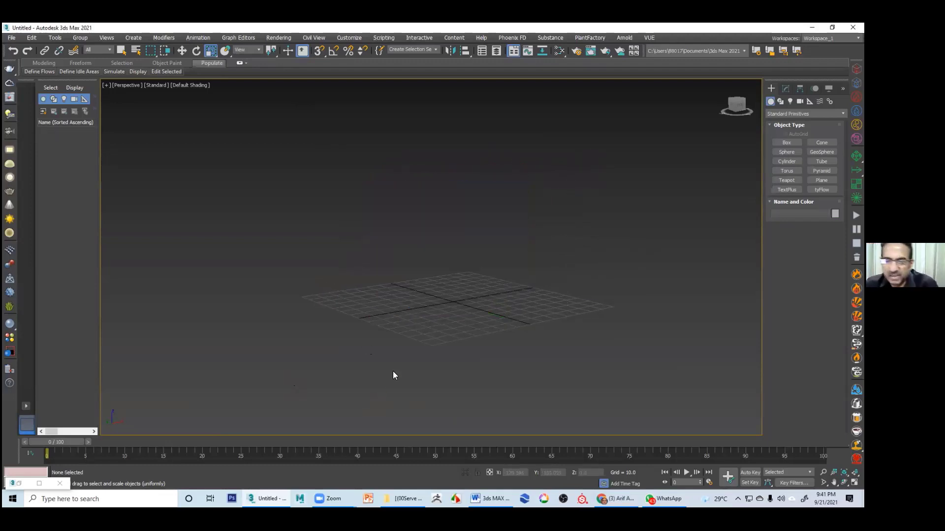
pyautogui.keyDown('alt'); pyautogui.moveTo(393, 375); pyautogui.dragTo(403, 330, button='middle'); pyautogui.keyUp('alt')
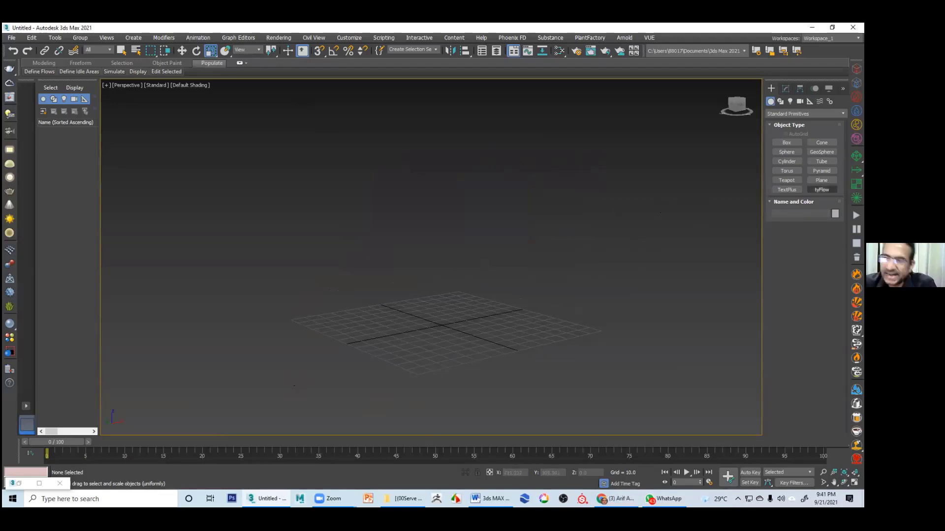
# - Create a ground plane about 202 by 270 units over the grid and set its object colour to grey
pyautogui.click(821, 180)
pyautogui.moveTo(198, 319); pyautogui.dragTo(716, 319)
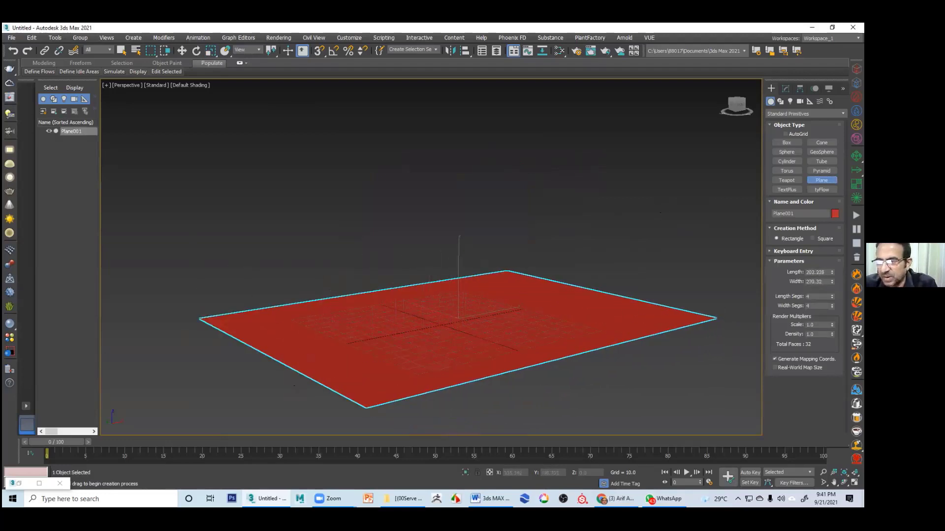
pyautogui.click(835, 213)
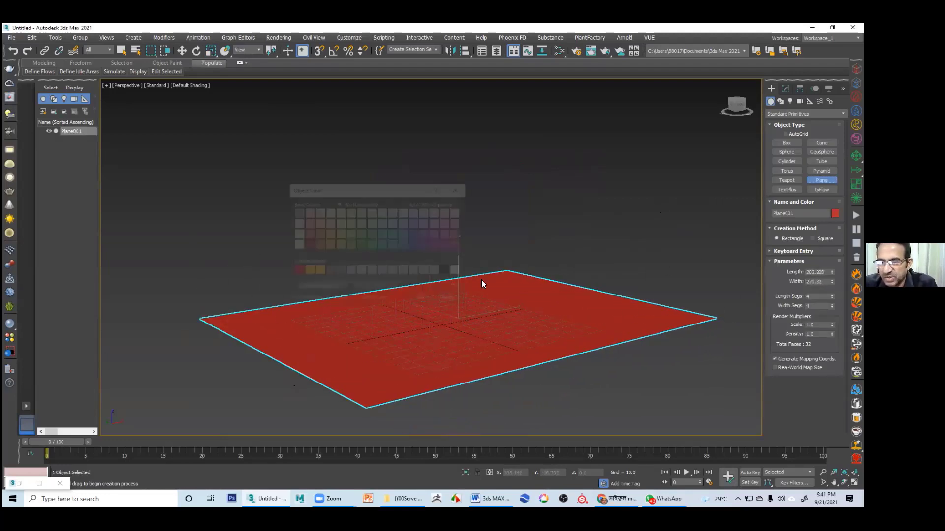
pyautogui.click(433, 271)
pyautogui.click(423, 300)
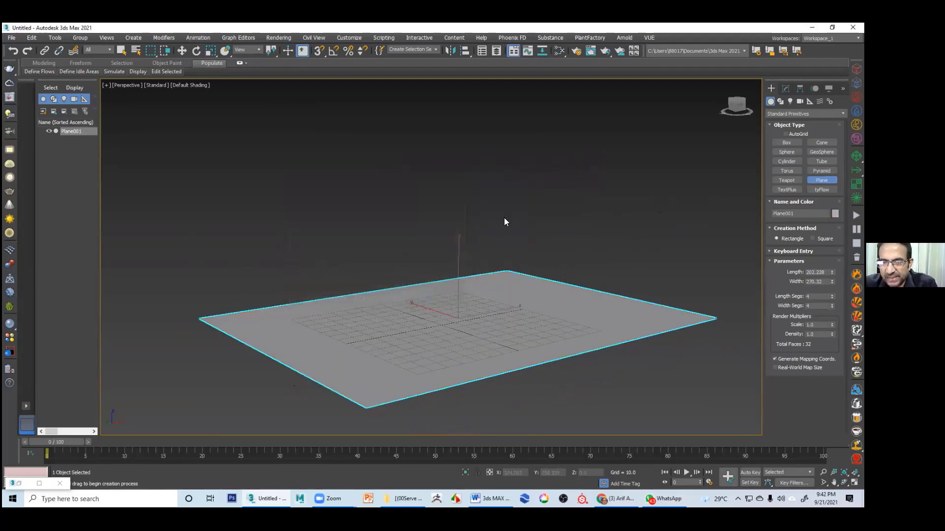
# - Scale the ground plane up uniformly to about 127% and clear the selection
pyautogui.press('r')
pyautogui.moveTo(458, 269); pyautogui.dragTo(454, 328, button='middle')
pyautogui.moveTo(457, 332); pyautogui.dragTo(455, 331)
pyautogui.moveTo(451, 327); pyautogui.dragTo(446, 296, button='middle')
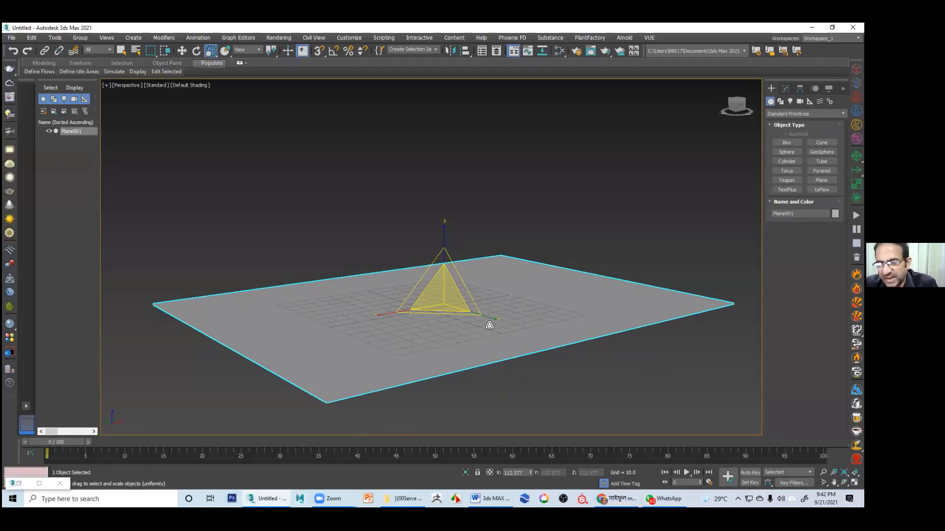
pyautogui.moveTo(491, 321); pyautogui.dragTo(508, 280)
pyautogui.click(634, 217)
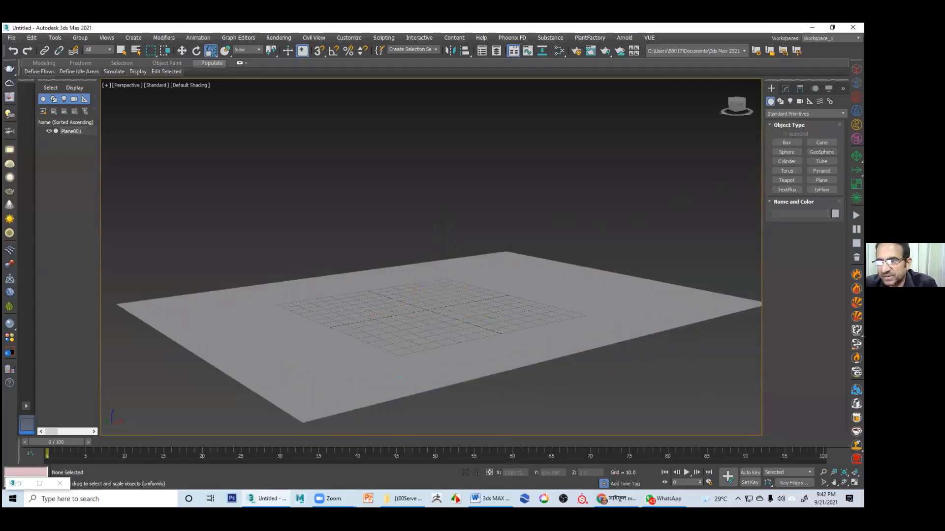
# - Create a teapot near the centre of the ground plane
pyautogui.click(786, 180)
pyautogui.moveTo(432, 303); pyautogui.dragTo(438, 315)
pyautogui.press('r')
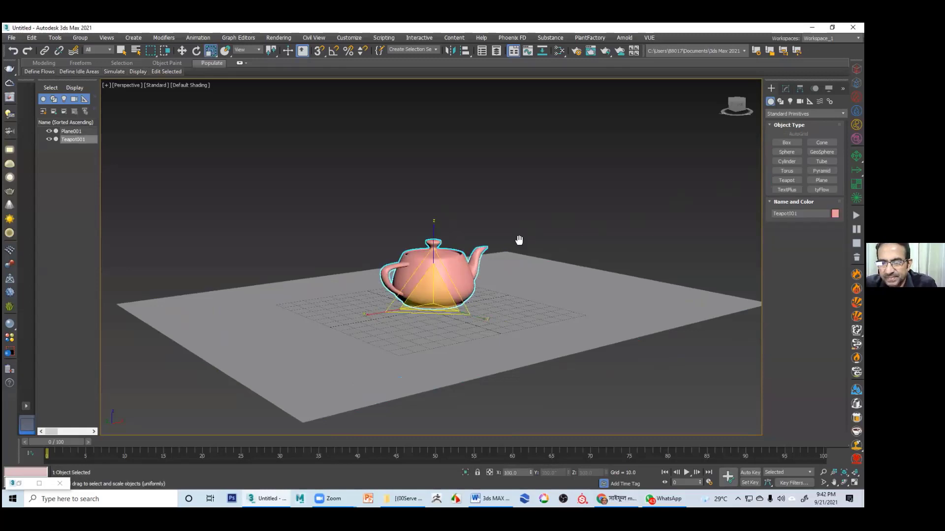
pyautogui.moveTo(521, 238)
pyautogui.mouseDown(button='middle')
pyautogui.moveTo(515, 260)
pyautogui.moveTo(518, 243)
pyautogui.mouseUp(button='middle')
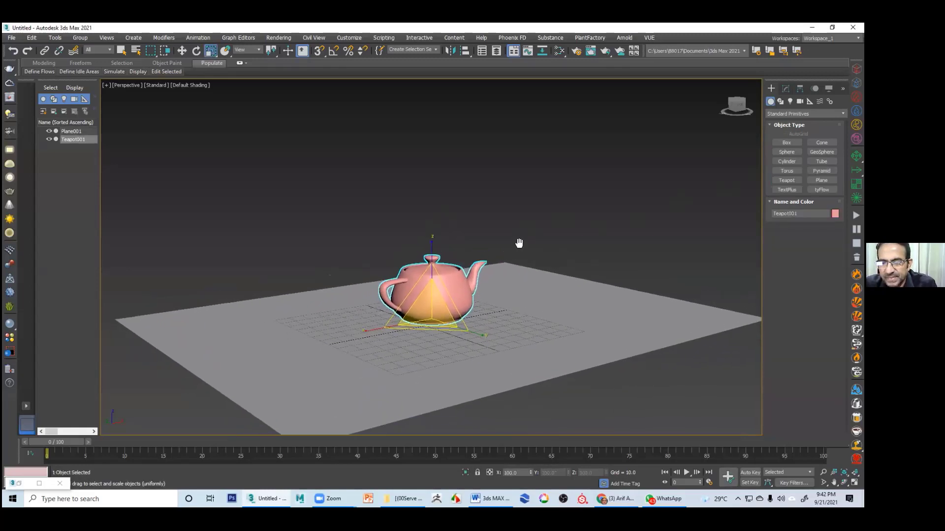
# - Show the scene in four viewports and frame the whole ground plane in the Top and Perspective views
pyautogui.click(515, 270)
pyautogui.moveTo(515, 270); pyautogui.dragTo(511, 284)
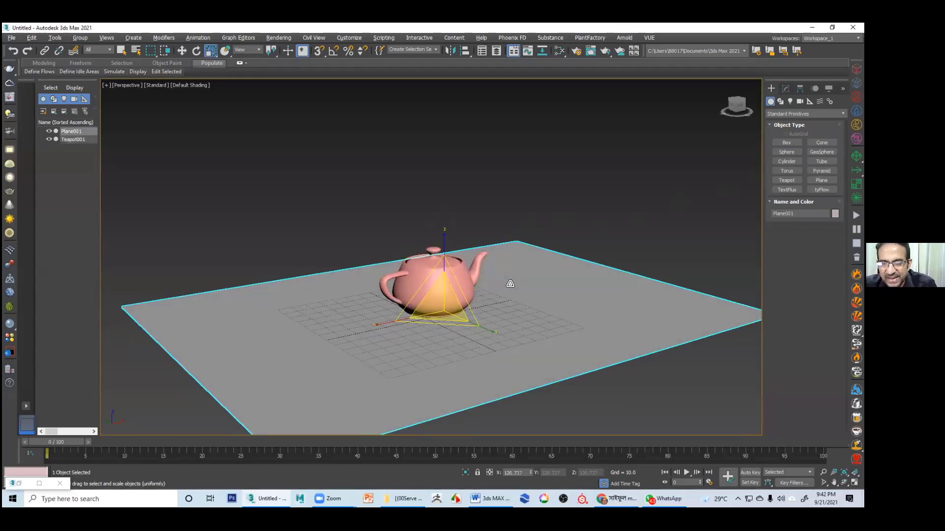
pyautogui.moveTo(510, 284); pyautogui.dragTo(521, 263, button='middle')
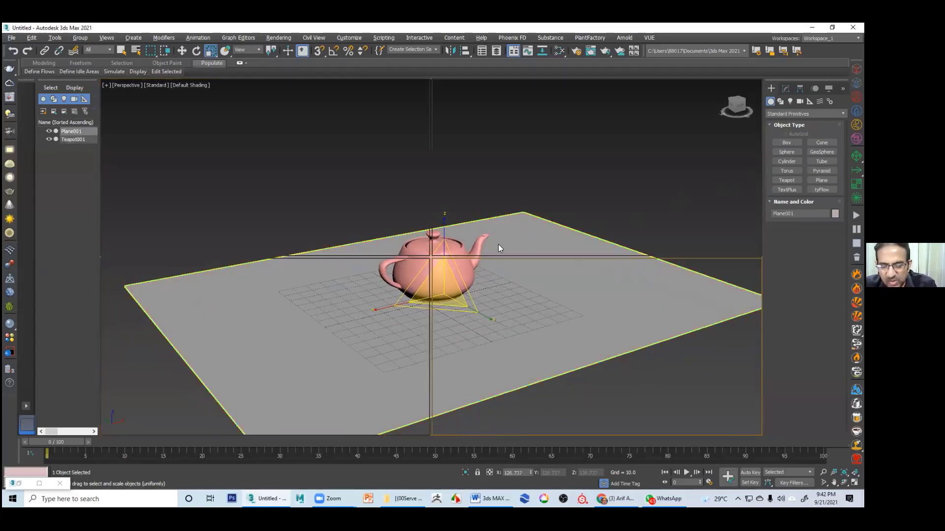
pyautogui.hotkey('alt', 'w')
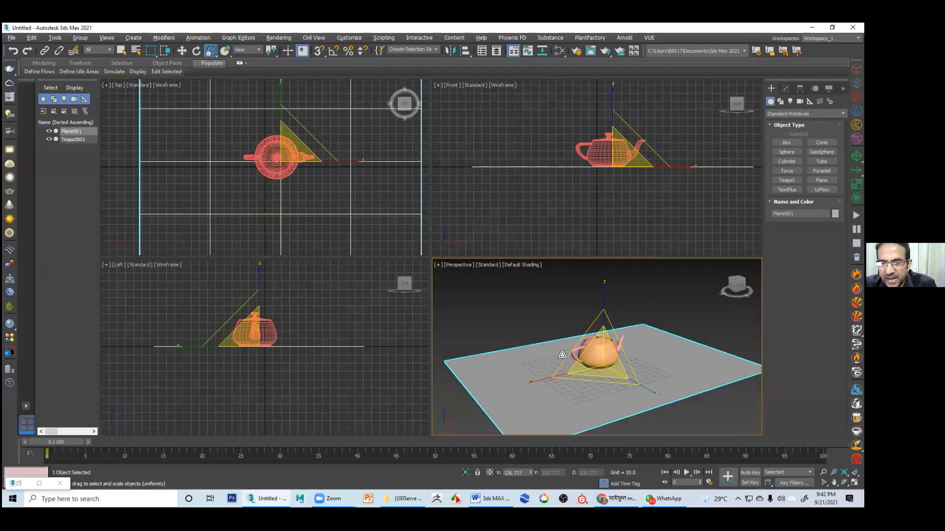
pyautogui.scroll(-5, 268, 192)
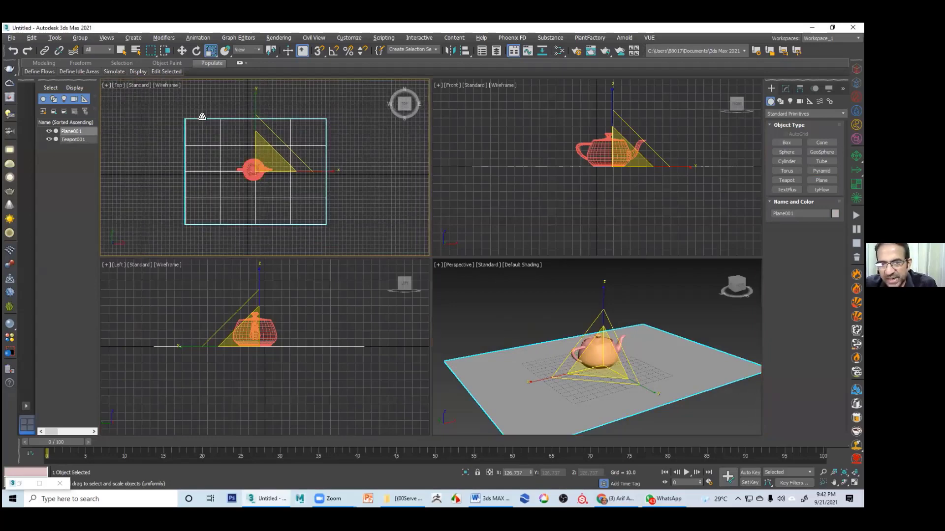
pyautogui.moveTo(598, 376)
pyautogui.mouseDown(button='middle')
pyautogui.moveTo(582, 354)
pyautogui.moveTo(592, 361)
pyautogui.mouseUp(button='middle')
# - Frame the teapot more closely in the Perspective view and clear the selection
pyautogui.click(535, 322)
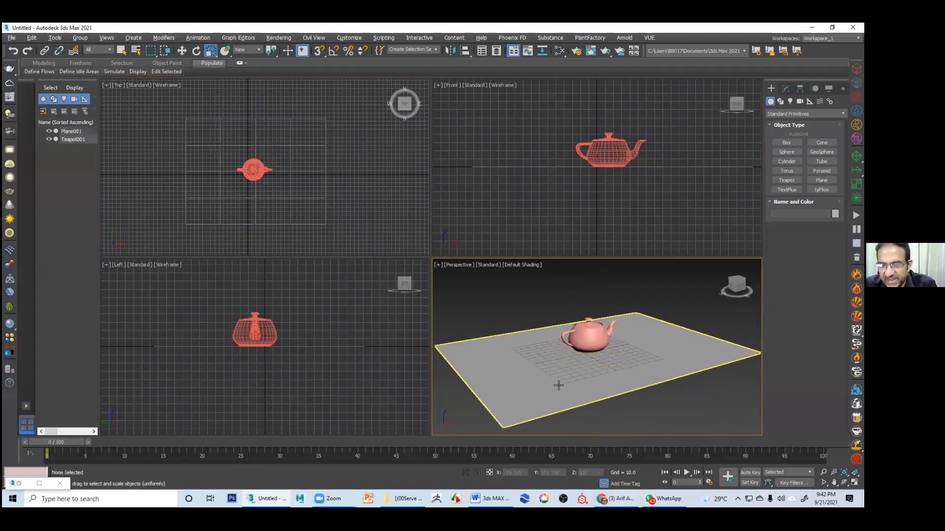
pyautogui.click(538, 378)
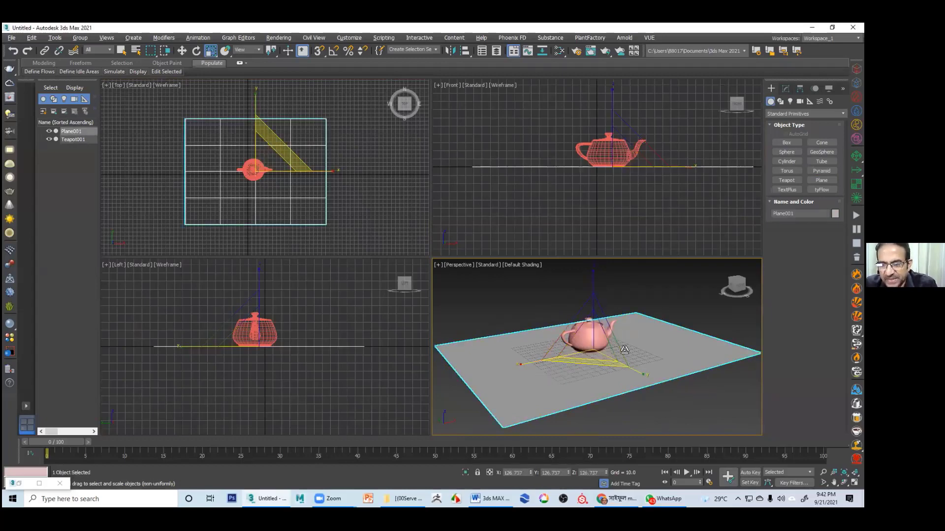
pyautogui.hotkey('ctrl', 'z')
pyautogui.hotkey('ctrl', 'z')
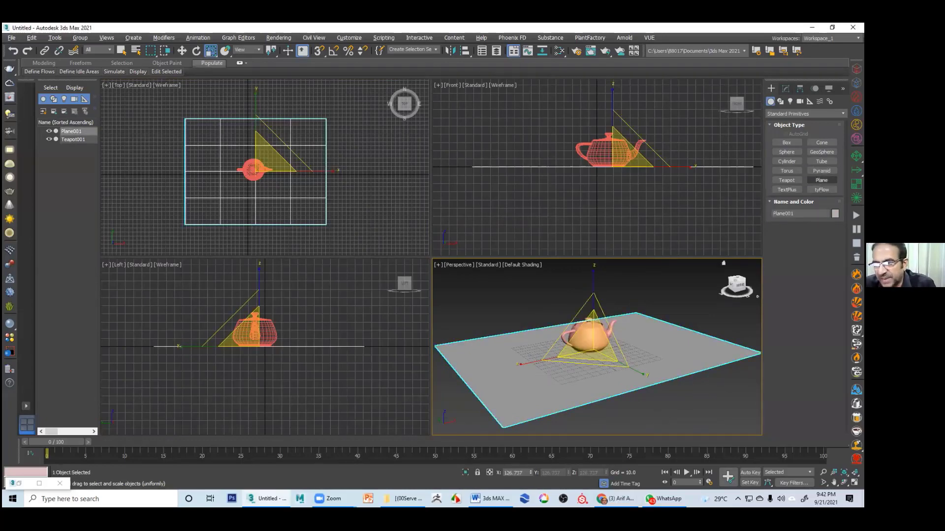
pyautogui.moveTo(656, 334); pyautogui.dragTo(643, 304, button='middle')
pyautogui.moveTo(593, 334); pyautogui.dragTo(603, 362, button='middle')
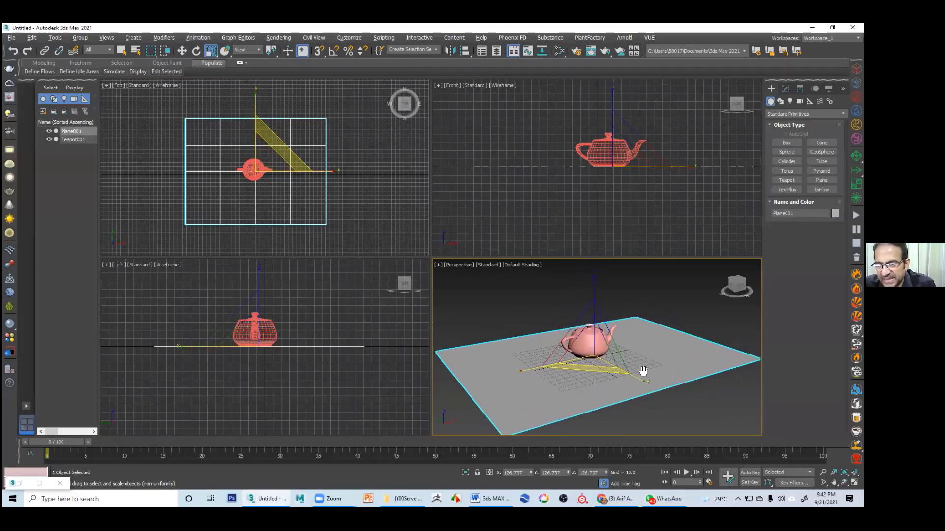
pyautogui.scroll(3, 643, 371)
pyautogui.click(523, 302)
pyautogui.click(613, 359)
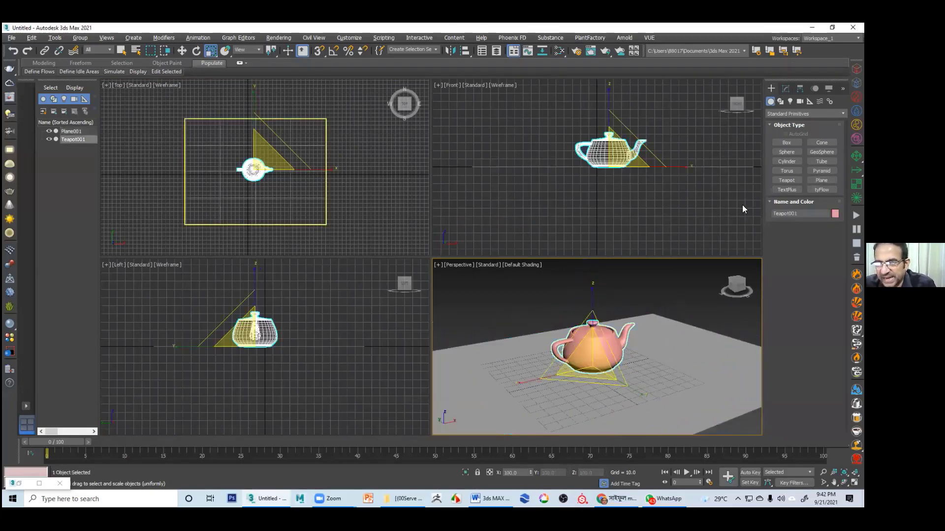
pyautogui.click(503, 325)
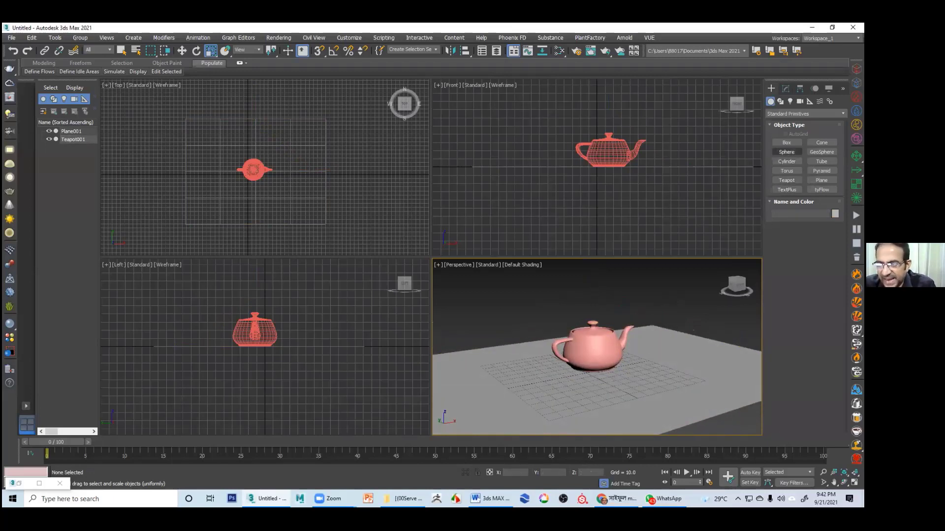
pyautogui.click(786, 143)
pyautogui.moveTo(503, 103); pyautogui.dragTo(551, 113)
pyautogui.click(549, 119)
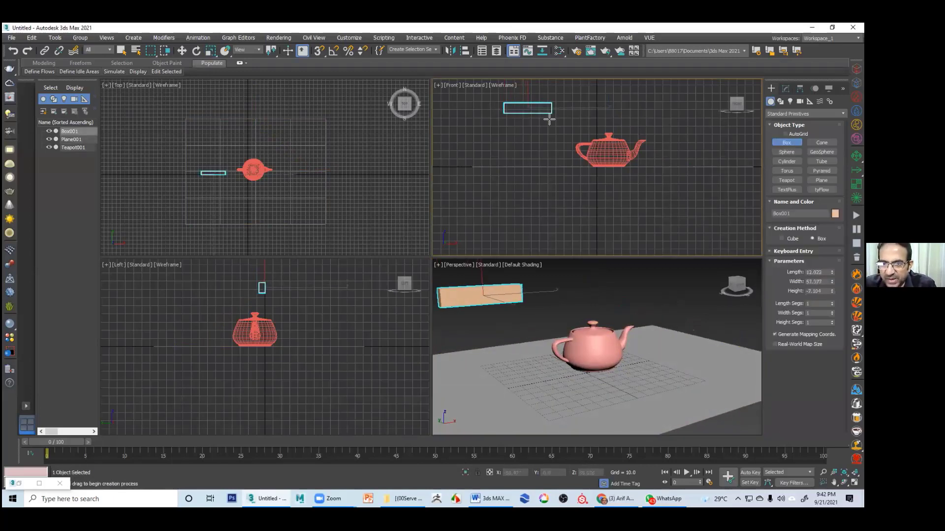
pyautogui.press('r')
pyautogui.keyDown('alt'); pyautogui.moveTo(529, 396); pyautogui.dragTo(572, 376, button='middle'); pyautogui.keyUp('alt')
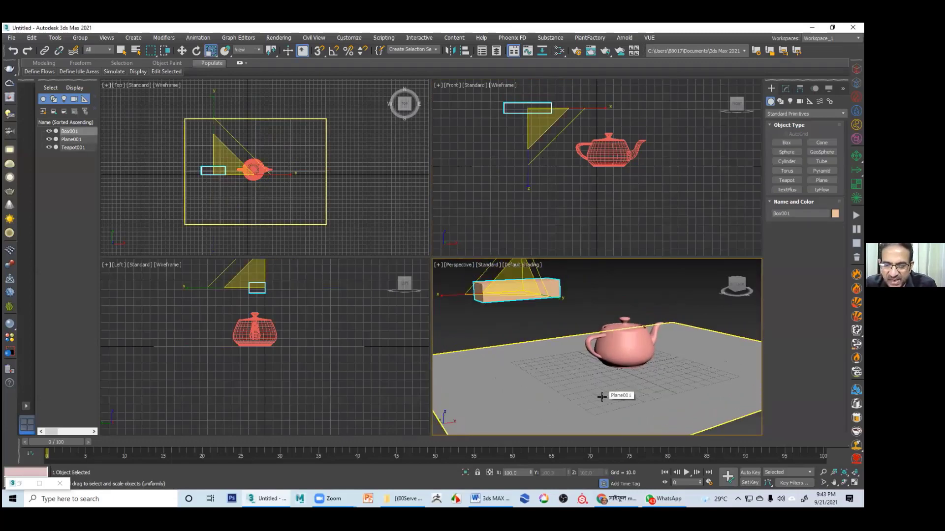
pyautogui.moveTo(587, 351); pyautogui.dragTo(546, 350, button='middle')
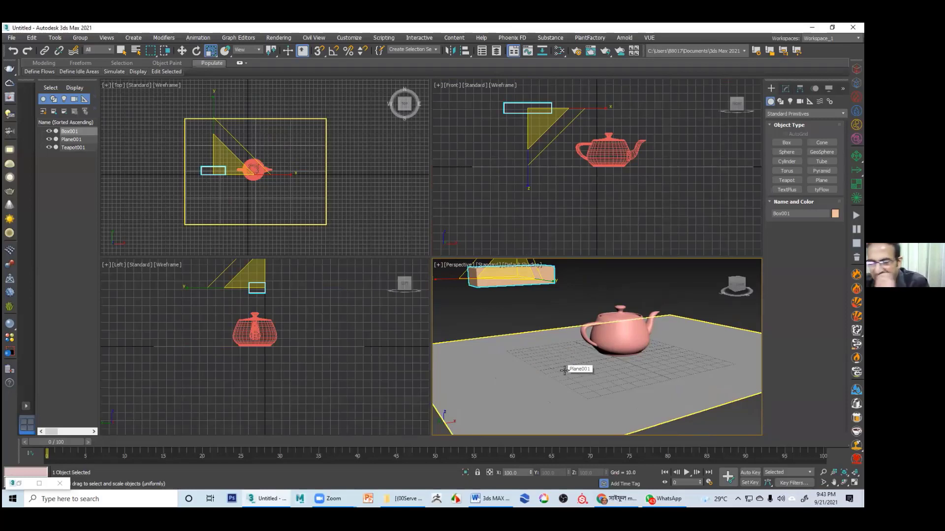
pyautogui.press('Delete')
pyautogui.moveTo(569, 375); pyautogui.dragTo(561, 382, button='middle')
pyautogui.press('g')
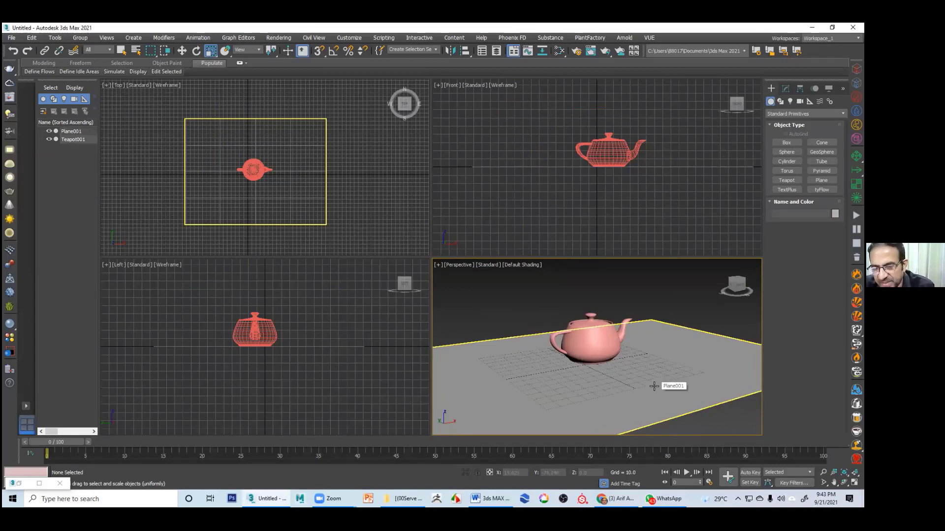
pyautogui.press('g')
pyautogui.keyDown('alt'); pyautogui.moveTo(654, 379); pyautogui.dragTo(652, 375, button='middle'); pyautogui.keyUp('alt')
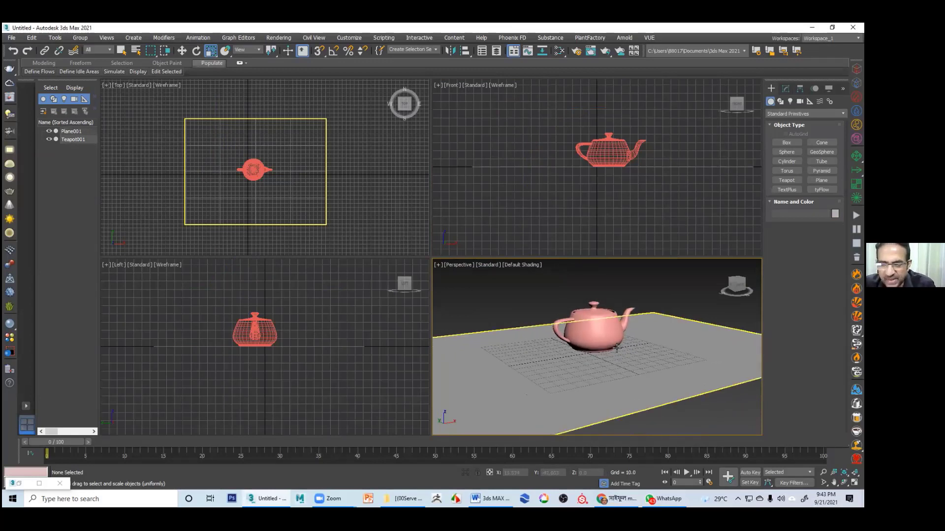
pyautogui.keyDown('alt'); pyautogui.moveTo(635, 322); pyautogui.dragTo(625, 339, button='middle'); pyautogui.keyUp('alt')
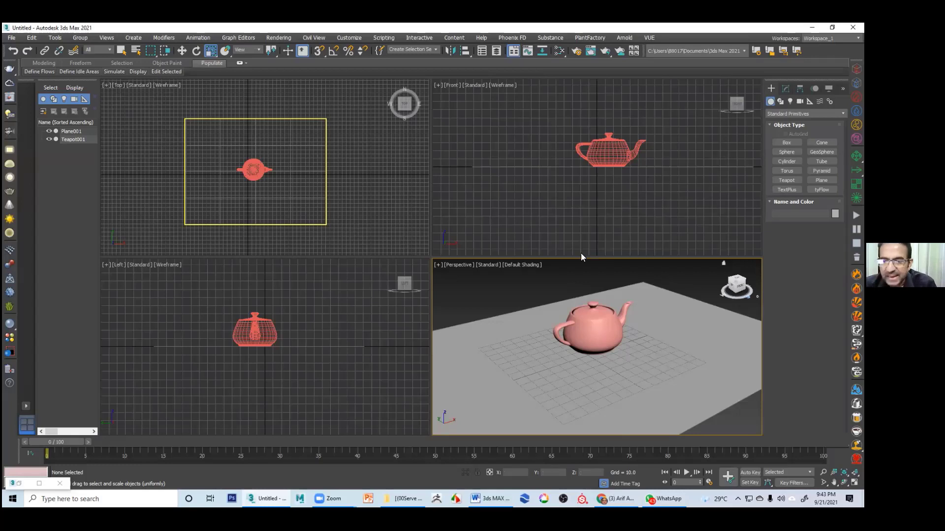
pyautogui.moveTo(603, 309); pyautogui.dragTo(591, 315, button='middle')
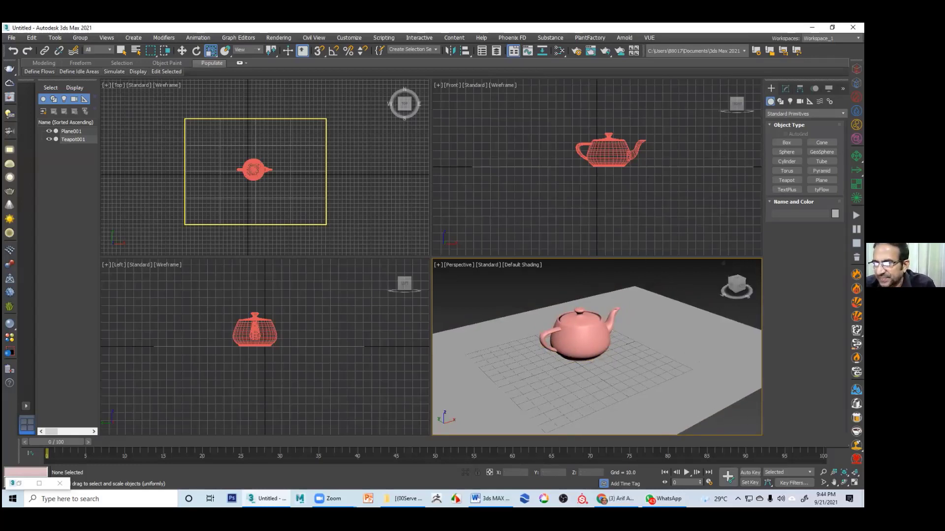
# - Create a Standard Omni light on the ground plane near the teapot's spout and raise it to a height of about 60
pyautogui.click(789, 101)
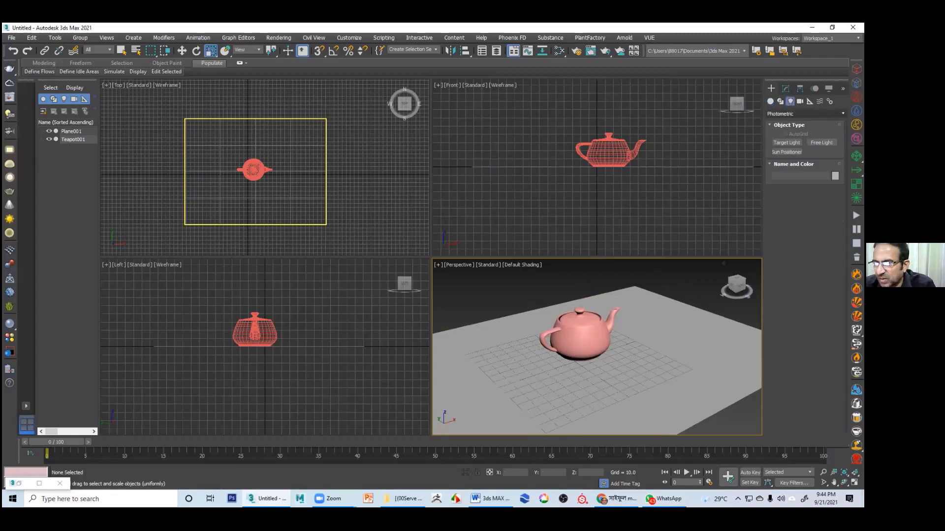
pyautogui.click(805, 114)
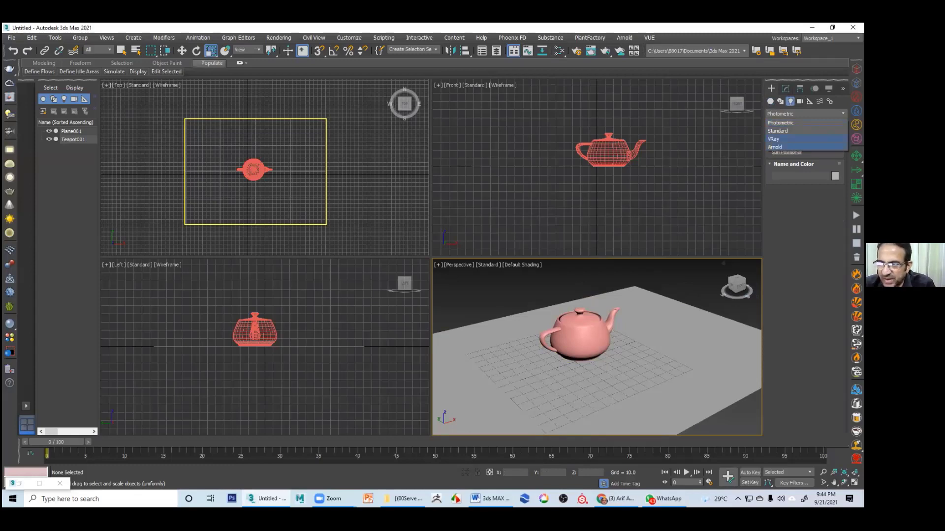
pyautogui.click(782, 131)
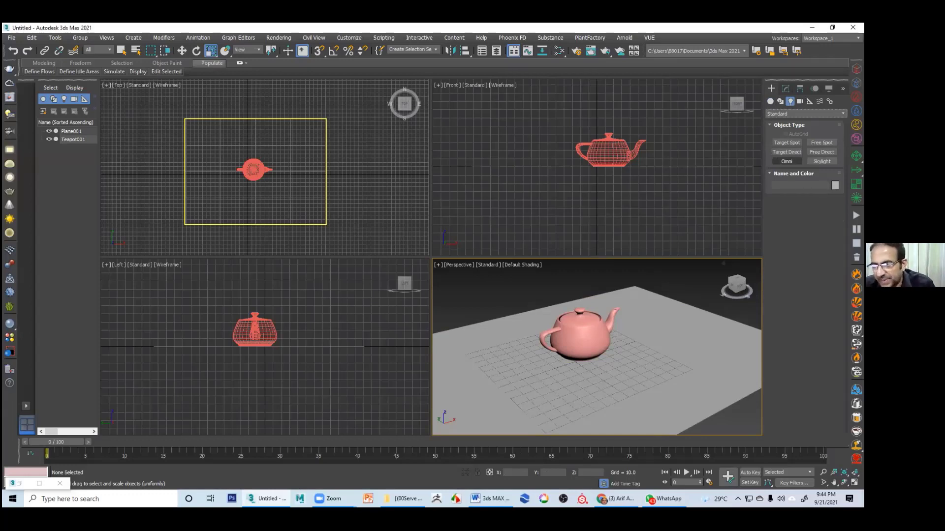
pyautogui.click(786, 162)
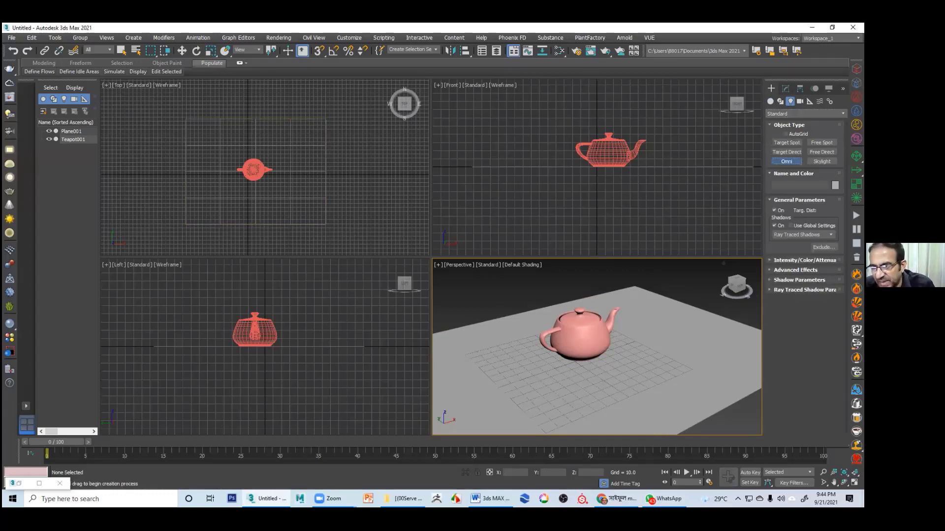
pyautogui.click(673, 353)
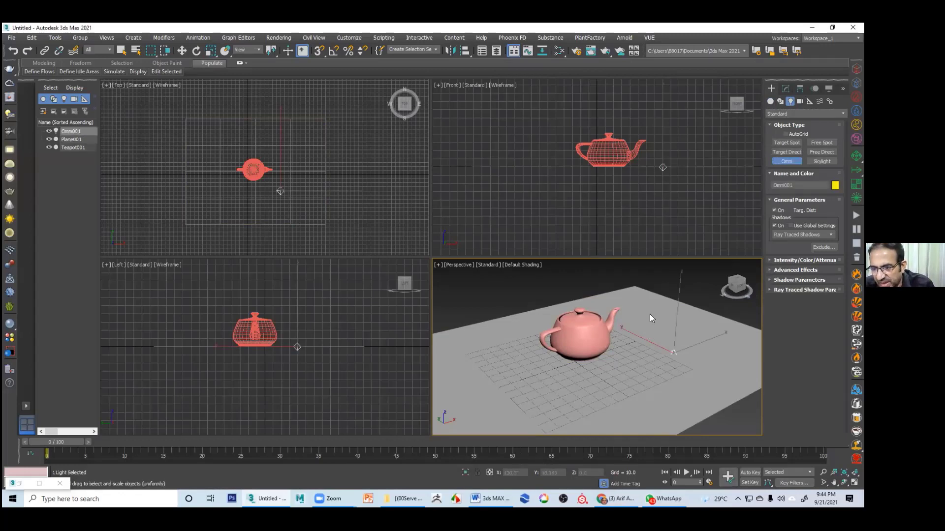
pyautogui.press('r')
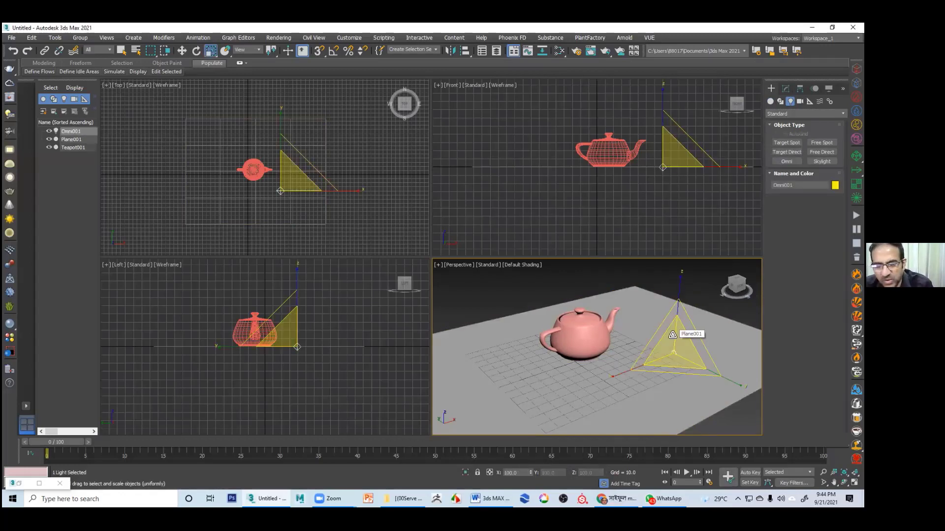
pyautogui.press('w')
pyautogui.moveTo(676, 327); pyautogui.dragTo(694, 287)
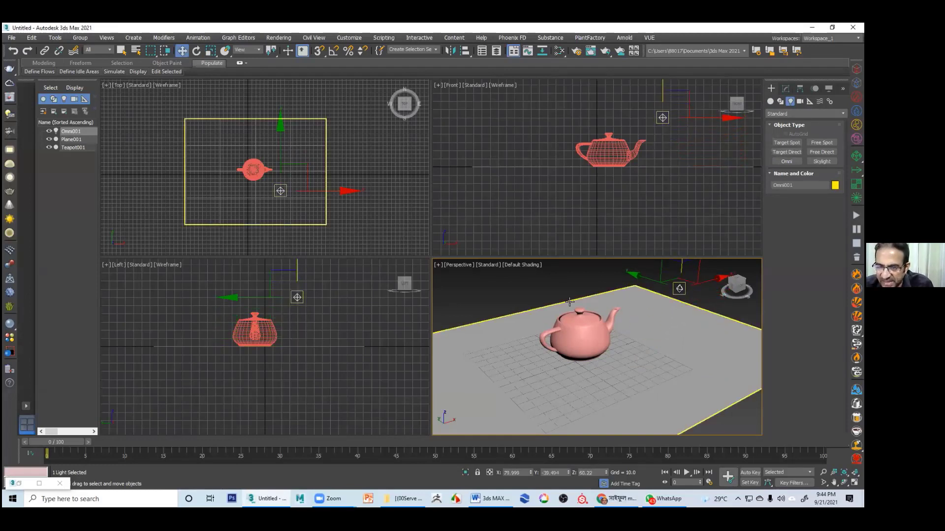
# - Set the Perspective viewport to High Quality and move the Omni light closer to the teapot, raising it to a height of about 88
pyautogui.click(485, 266)
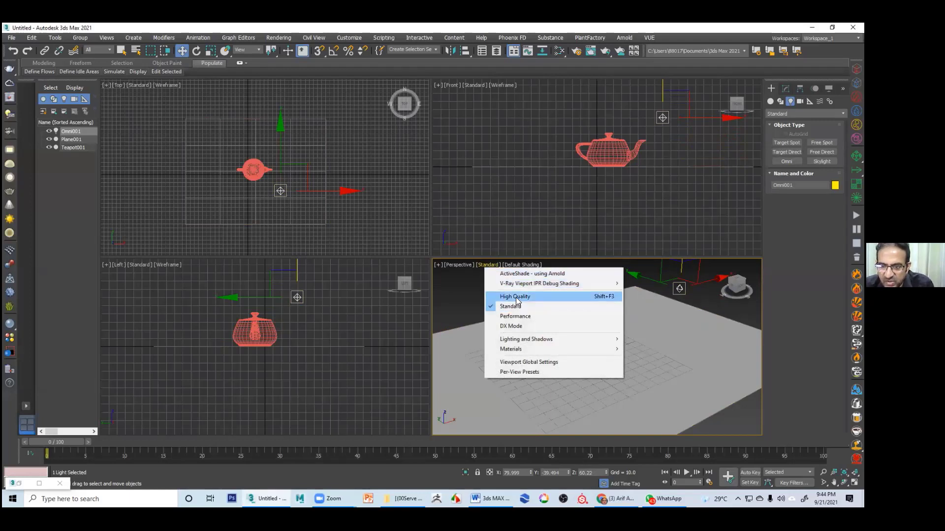
pyautogui.click(516, 297)
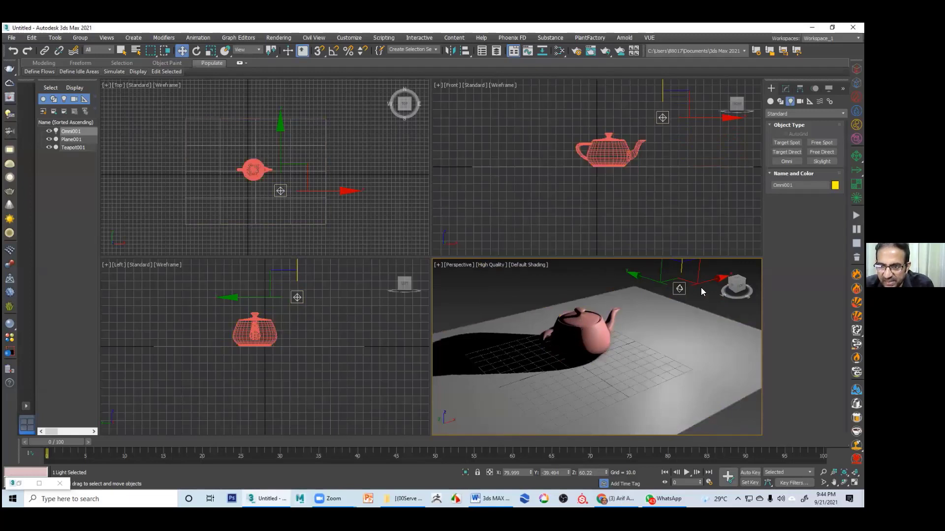
pyautogui.moveTo(698, 284); pyautogui.dragTo(646, 330)
pyautogui.scroll(-5, 646, 329)
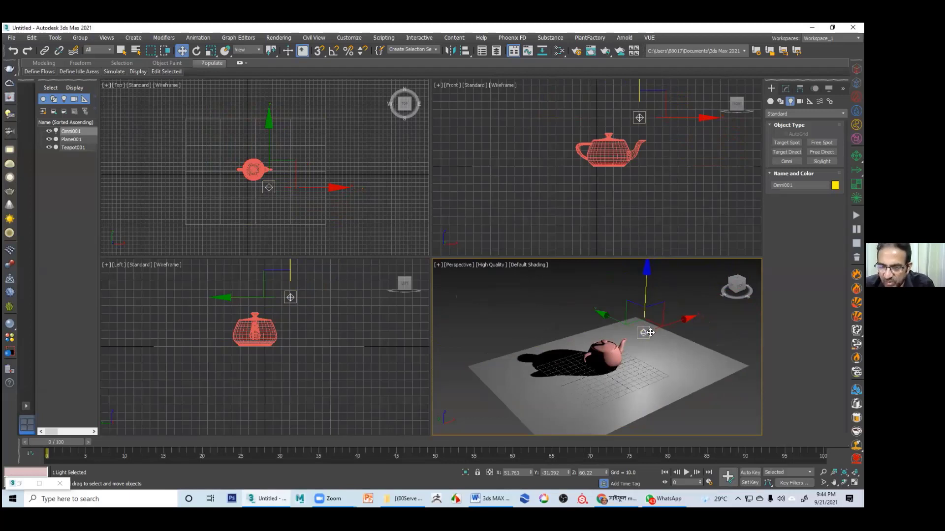
pyautogui.moveTo(650, 319); pyautogui.dragTo(652, 301)
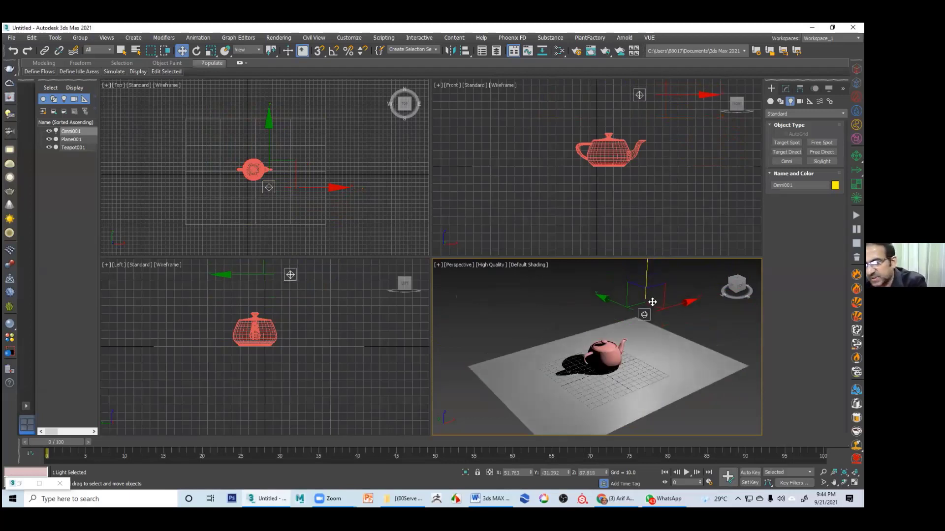
# - Delete the Omni light and return the Perspective viewport to Standard quality, with the teapot framed closely
pyautogui.press('Delete')
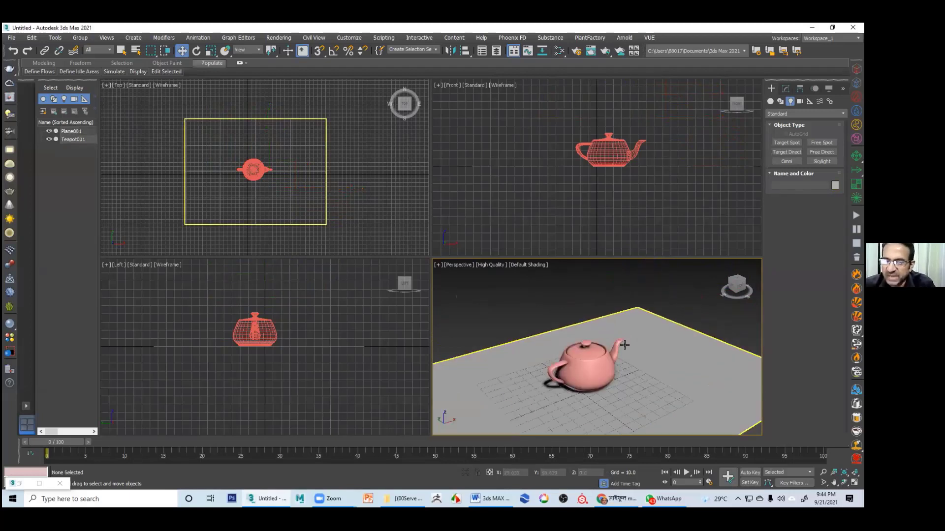
pyautogui.scroll(2, 675, 298)
pyautogui.moveTo(675, 294); pyautogui.dragTo(678, 285, button='middle')
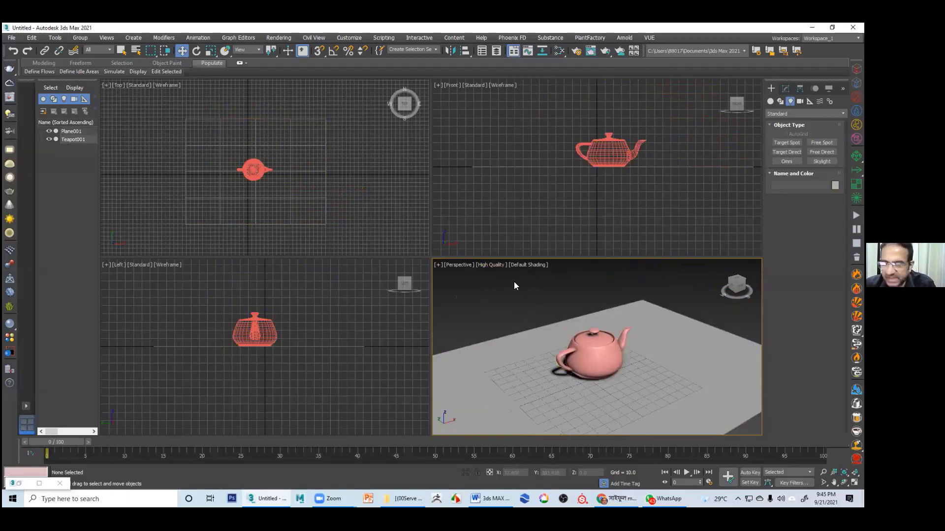
pyautogui.click(492, 265)
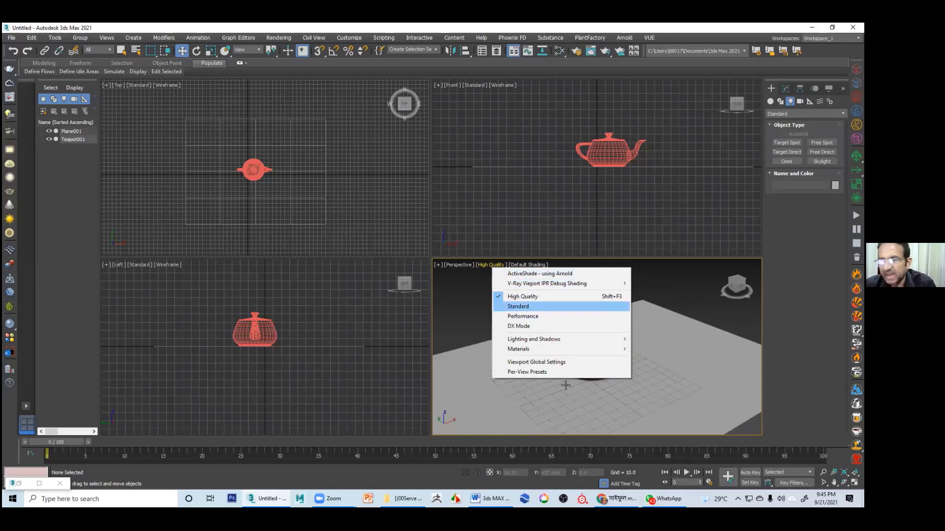
pyautogui.press('Return')
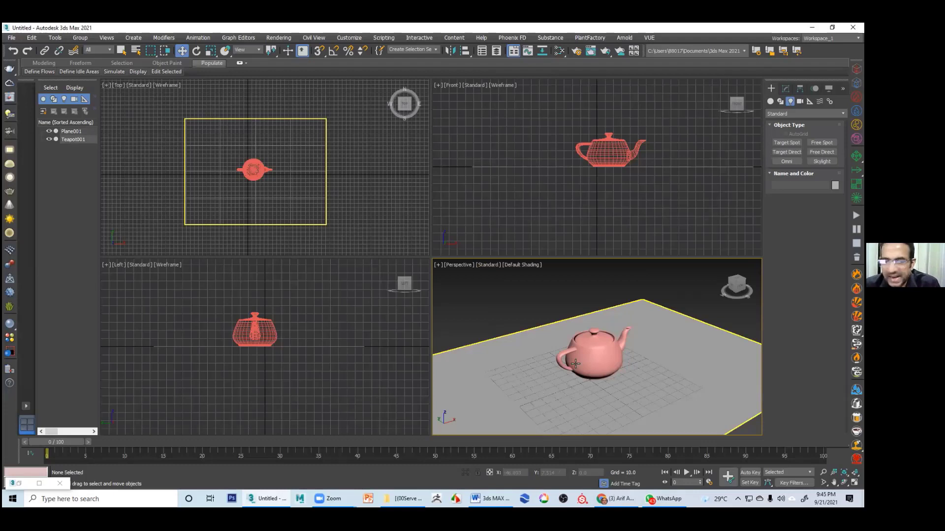
pyautogui.moveTo(610, 376); pyautogui.dragTo(593, 381, button='middle')
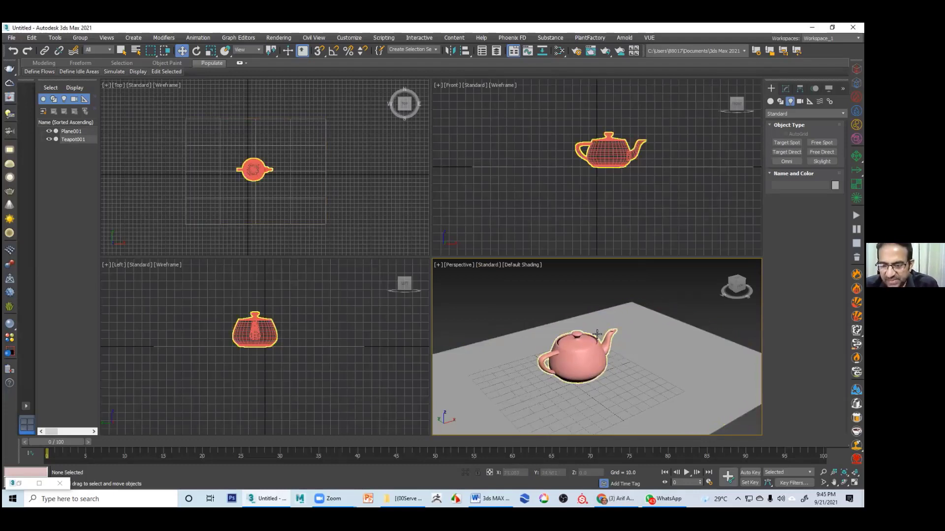
pyautogui.moveTo(564, 382); pyautogui.dragTo(572, 378, button='middle')
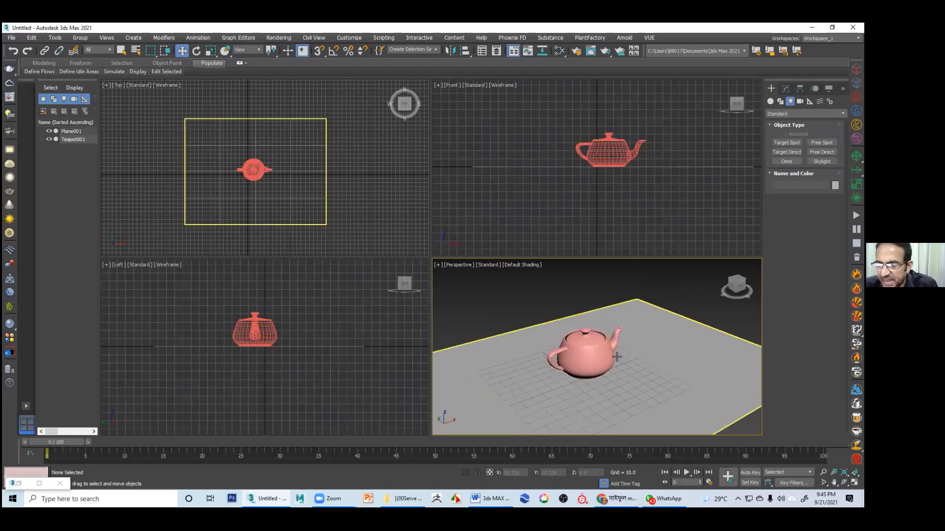
# - Reset to a new empty scene, discarding the teapot scene without saving
pyautogui.click(12, 38)
pyautogui.click(22, 64)
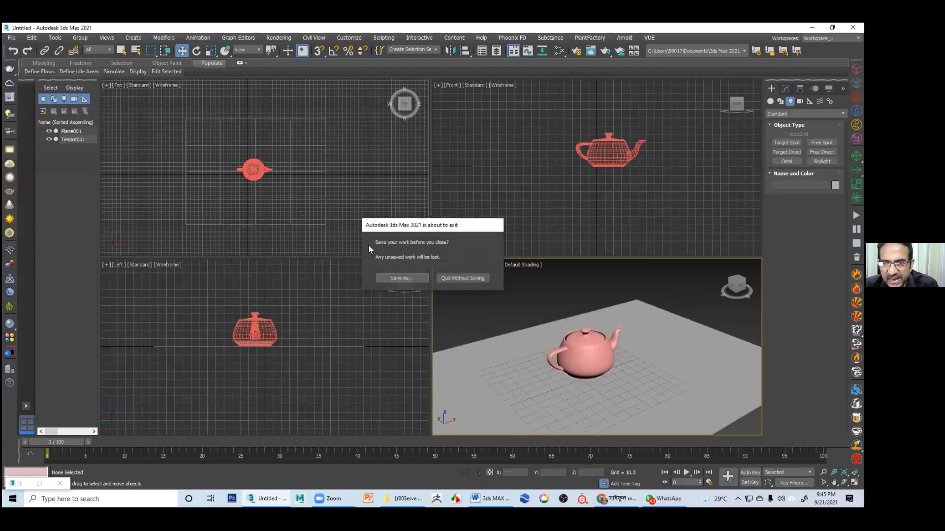
pyautogui.click(462, 278)
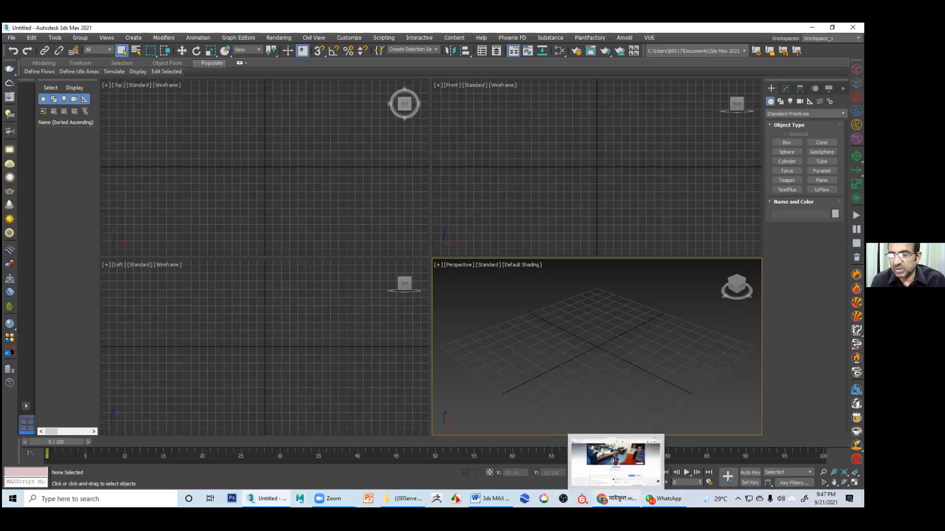
# - Switch to Chrome, search Google for "toy story 4" in a new tab and show the image results
pyautogui.moveTo(664, 499)
pyautogui.moveTo(596, 494)
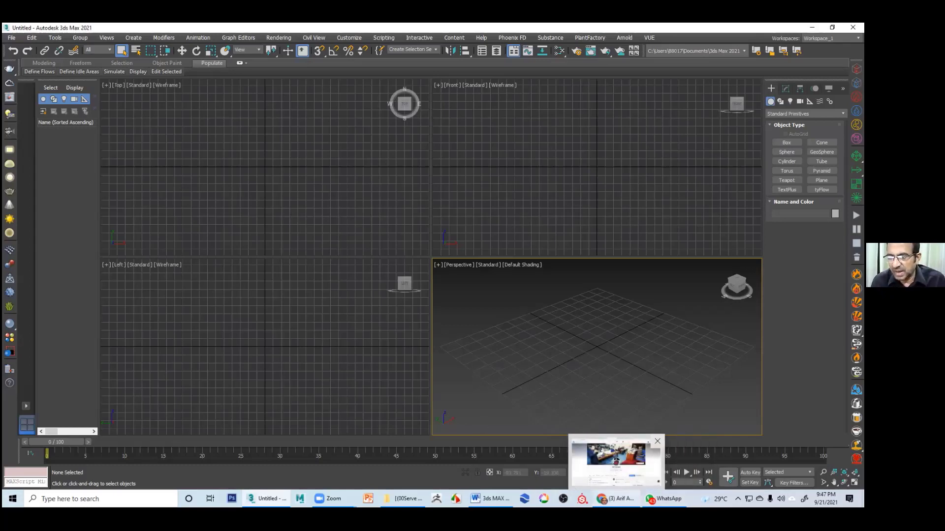
pyautogui.click(581, 464)
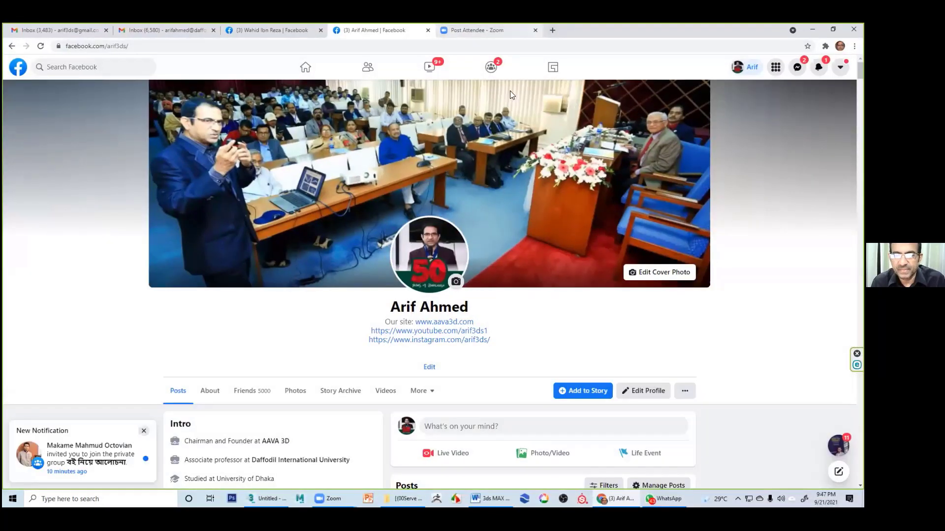
pyautogui.click(557, 31)
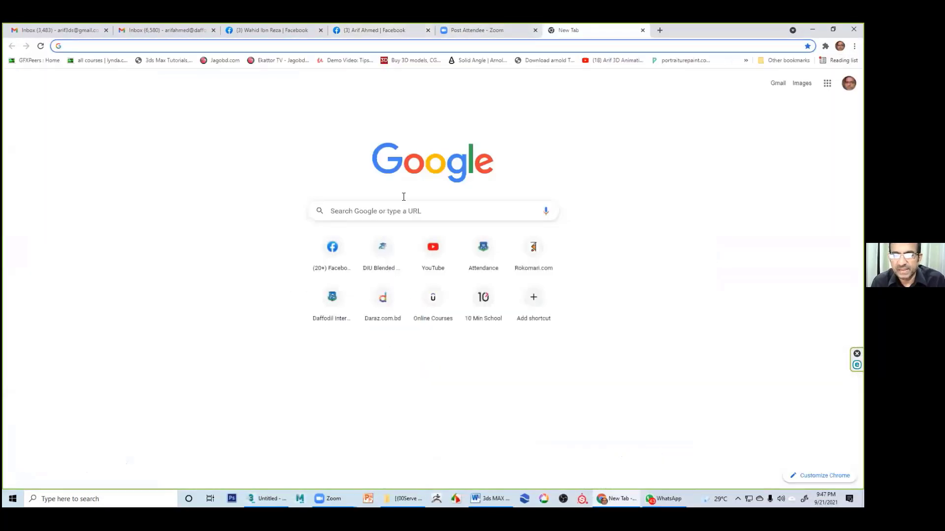
pyautogui.click(390, 212)
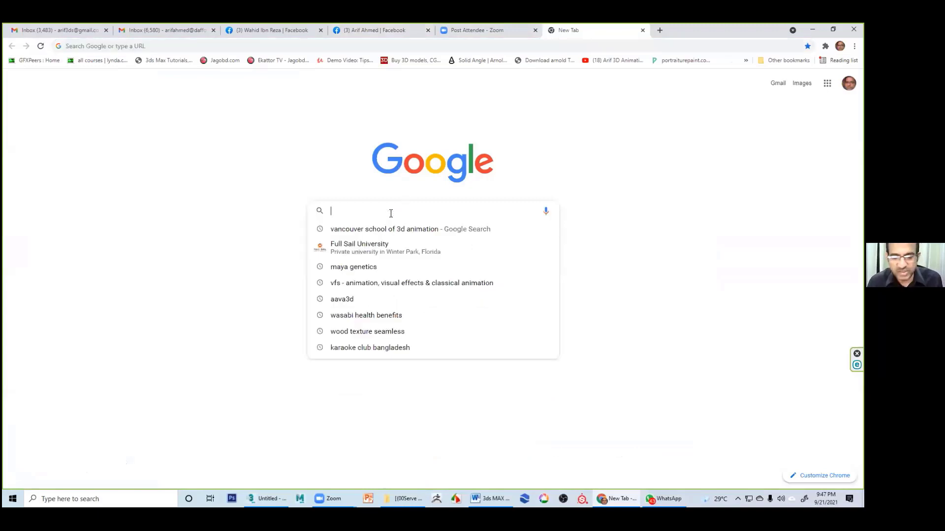
pyautogui.write('toy')
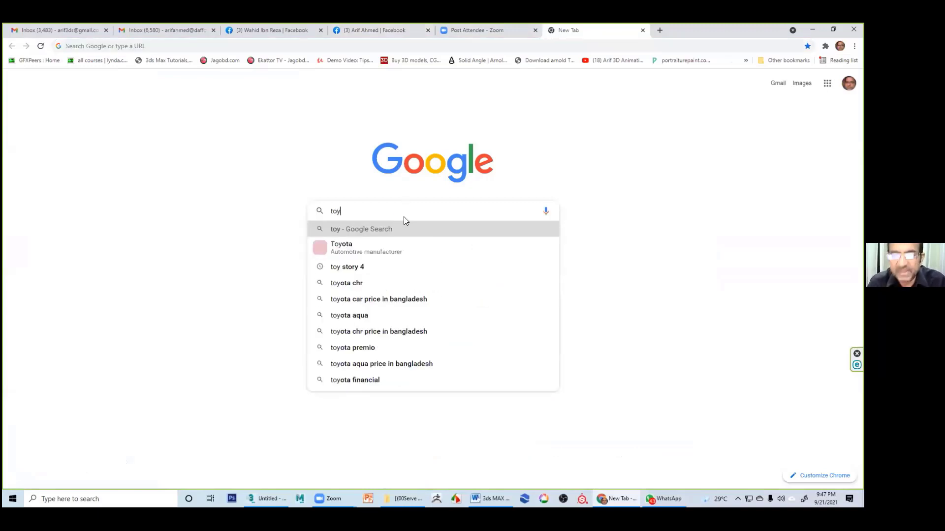
pyautogui.click(347, 267)
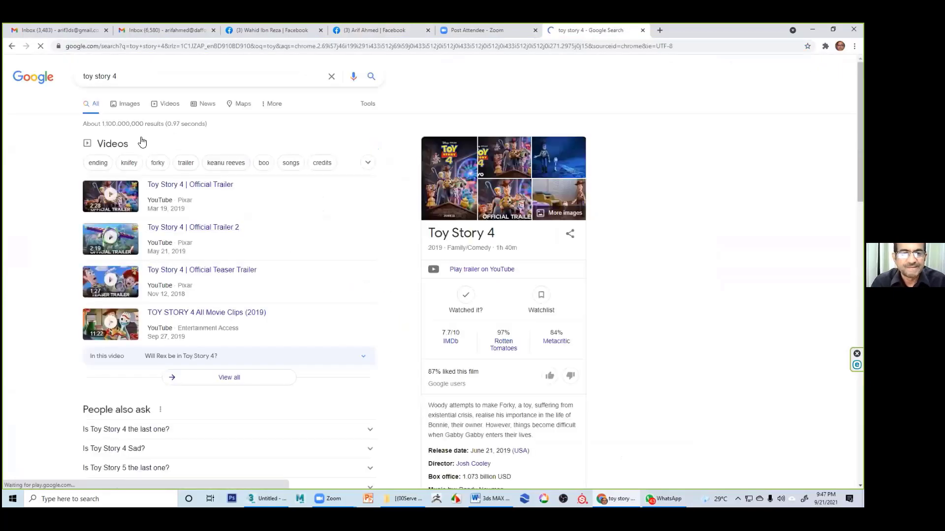
pyautogui.click(127, 106)
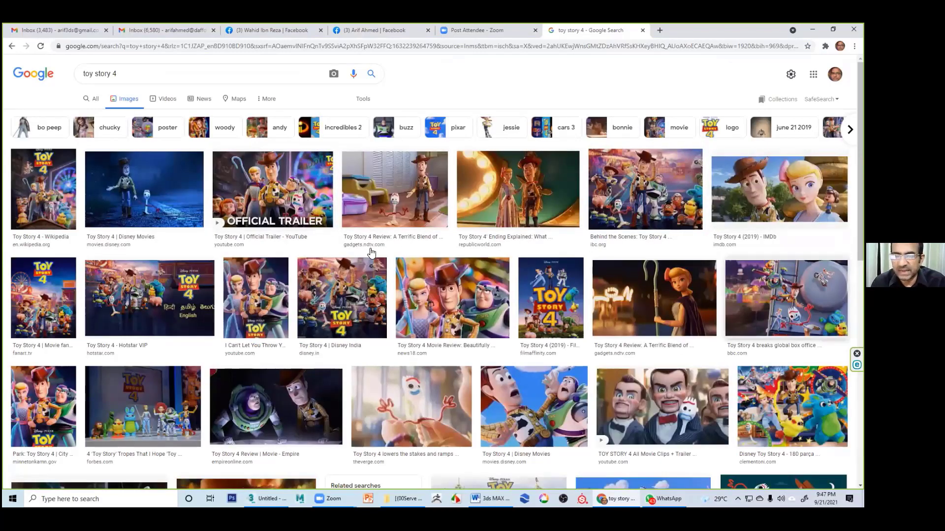
# - Change the image search to "toy story" and preview the Toy Story 2 group picture from Empire
pyautogui.click(133, 75)
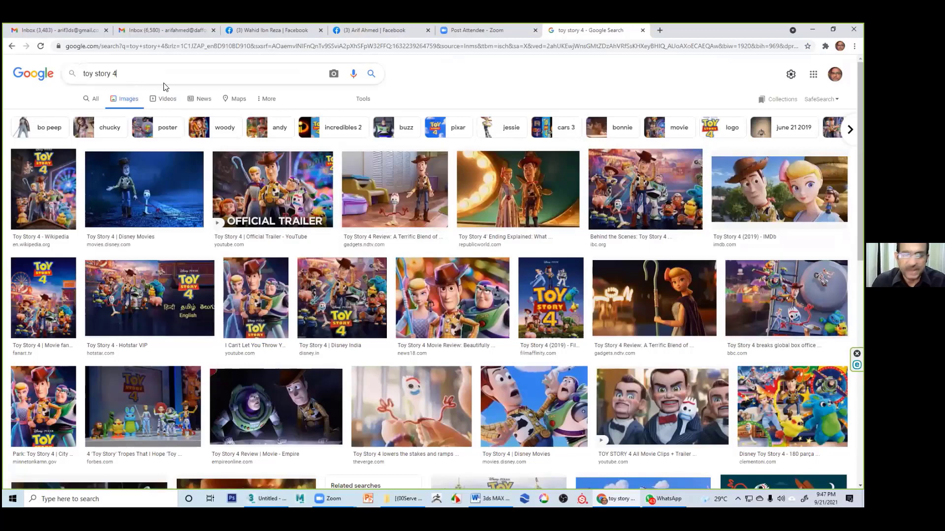
pyautogui.press('BackSpace')
pyautogui.press('Return')
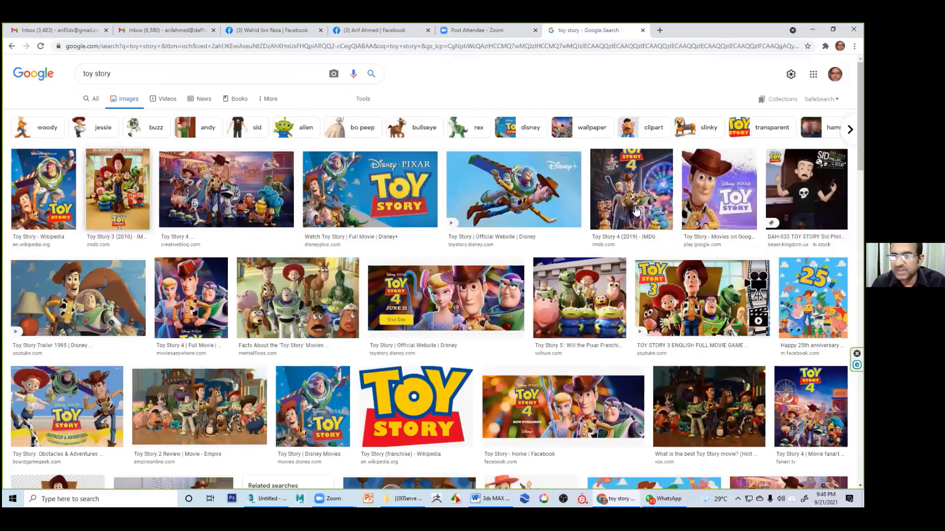
pyautogui.click(571, 225)
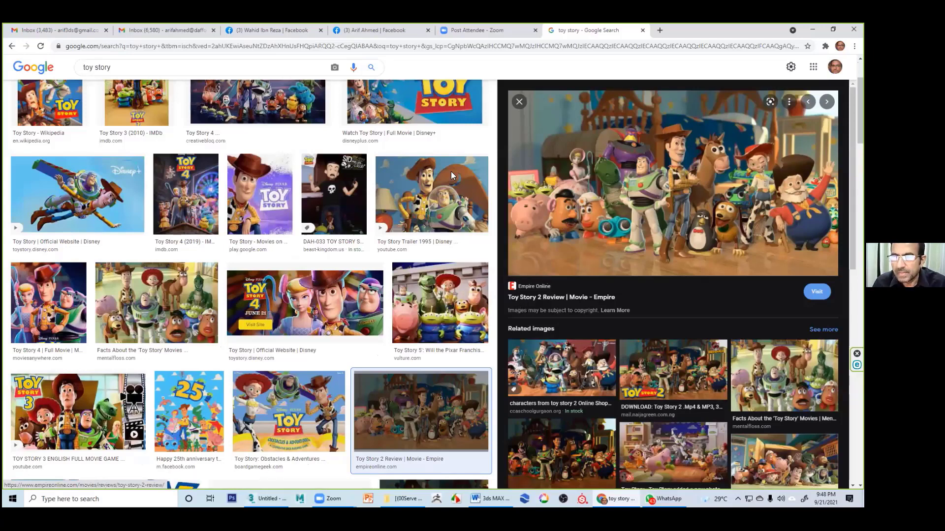
pyautogui.click(543, 276)
# - Examine the previewed Toy Story 2 picture with Magnifier at up to 300% and close Magnifier
pyautogui.press('super+plus')
pyautogui.click(562, 31)
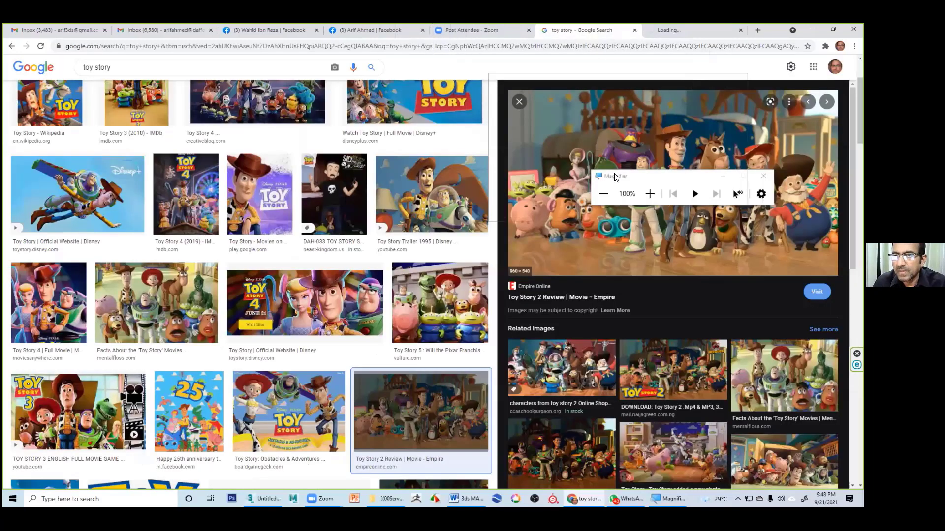
pyautogui.click(649, 193)
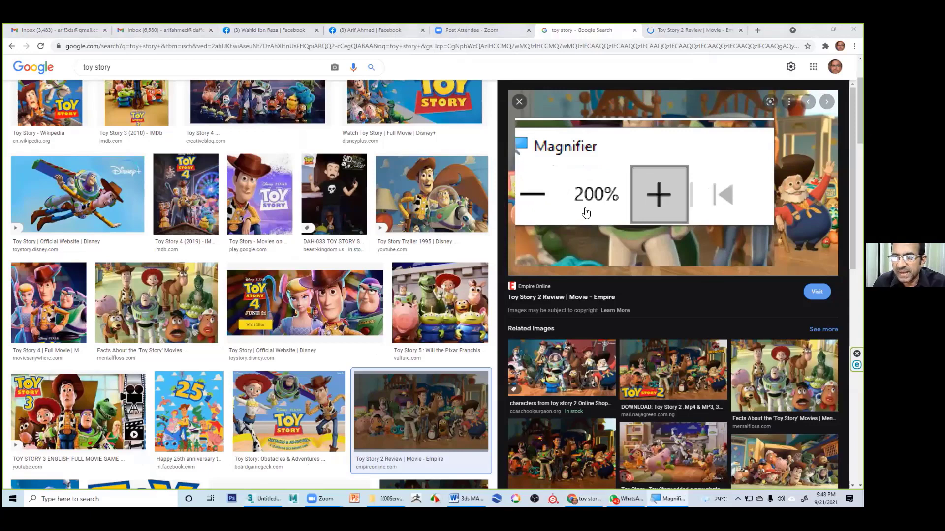
pyautogui.press('super+plus')
pyautogui.press('super+plus')
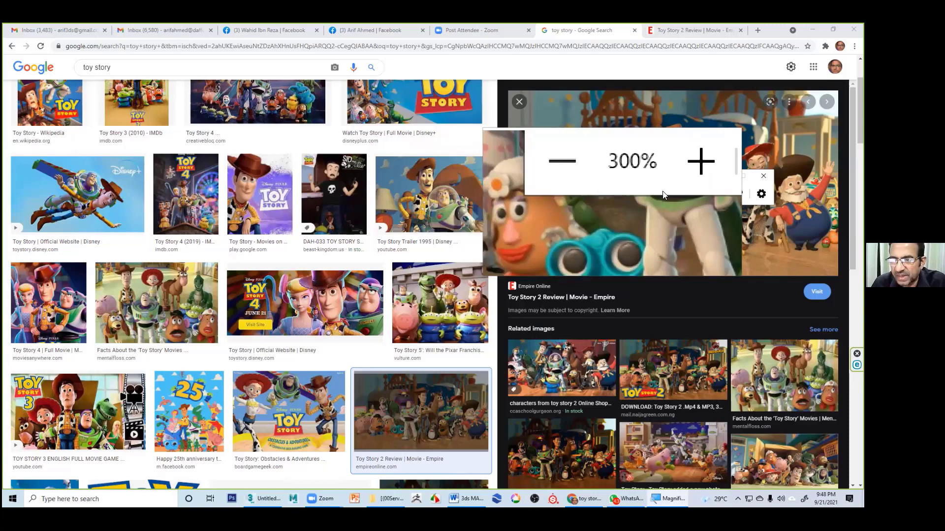
pyautogui.doubleClick(603, 193)
pyautogui.click(763, 177)
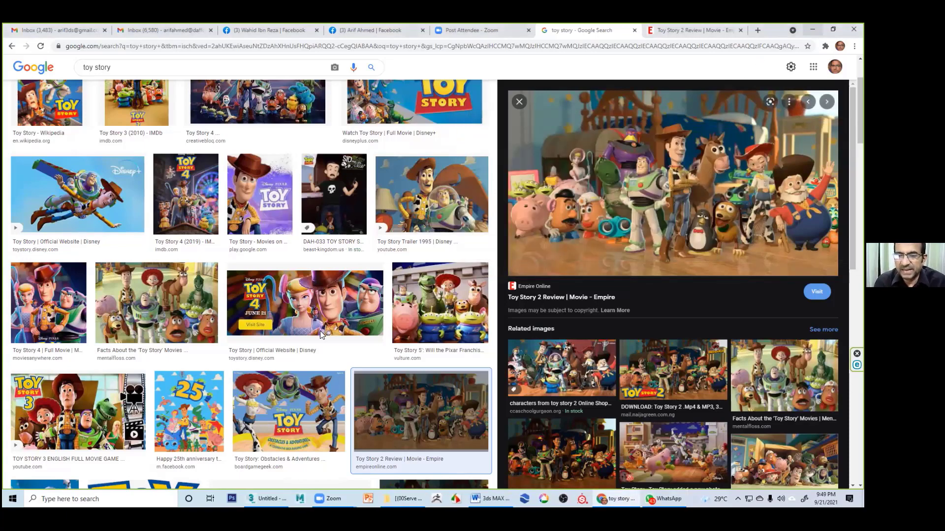
# - Switch to 3ds Max and draw a sphere with a radius of about 31 at the origin in the Front view
pyautogui.hotkey('alt', 'Tab')
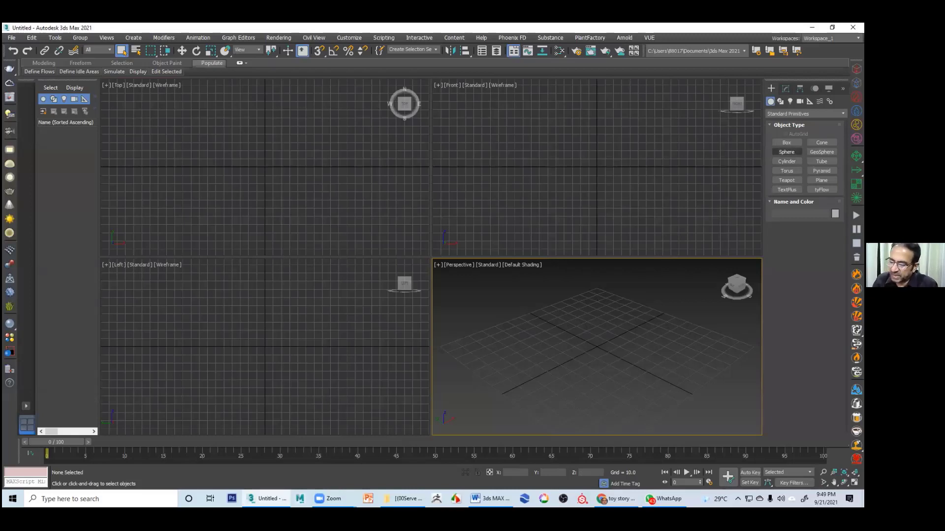
pyautogui.click(786, 152)
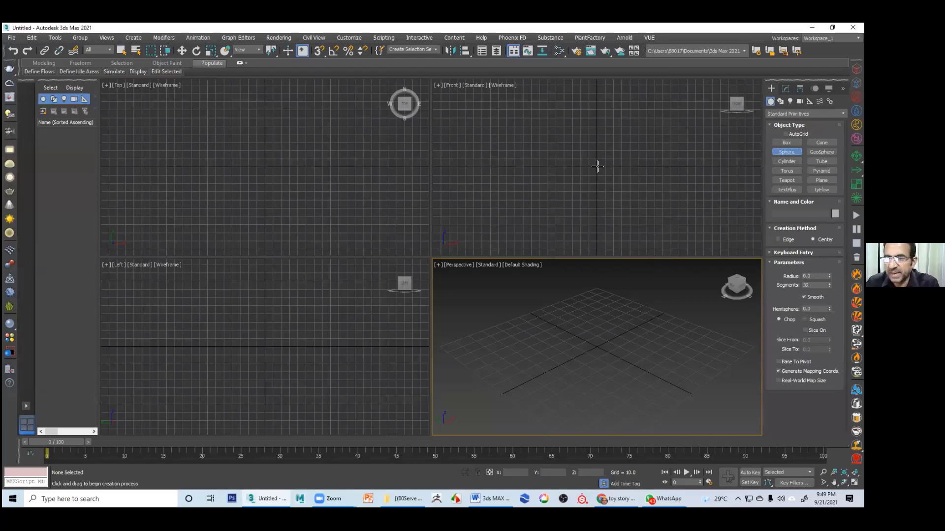
pyautogui.moveTo(596, 167); pyautogui.dragTo(601, 185)
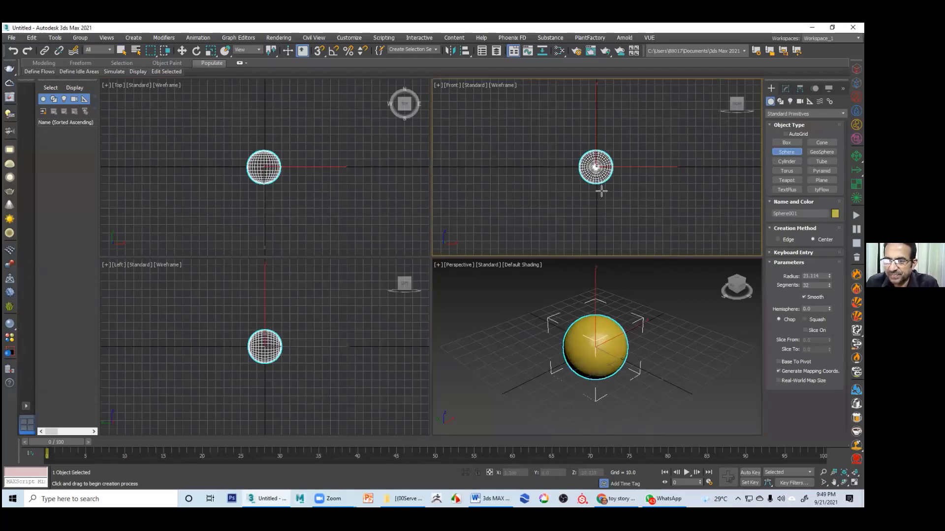
pyautogui.rightClick(669, 302)
pyautogui.moveTo(669, 328)
pyautogui.mouseDown(button='middle')
pyautogui.moveTo(651, 330)
pyautogui.moveTo(659, 325)
pyautogui.mouseUp(button='middle')
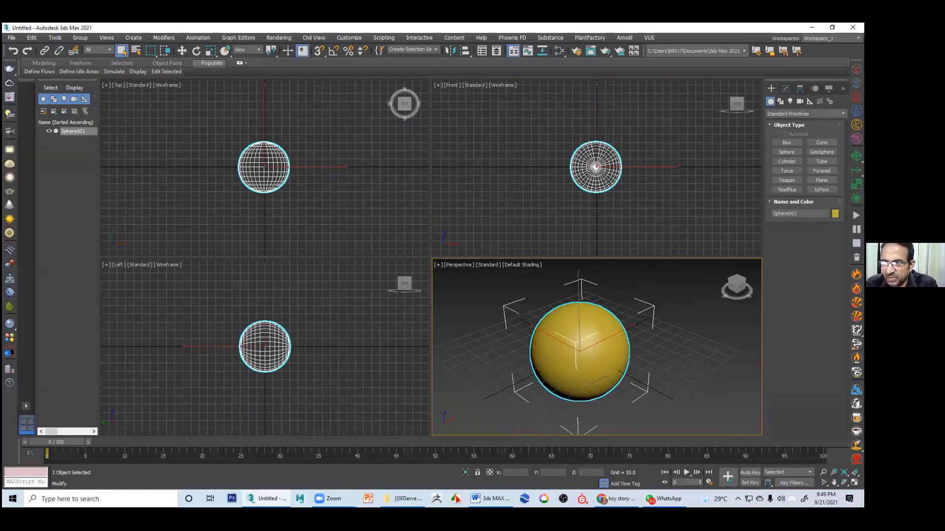
# - Try enlarging the sphere's radius to about 45 in its parameters, and undo the change
pyautogui.click(785, 89)
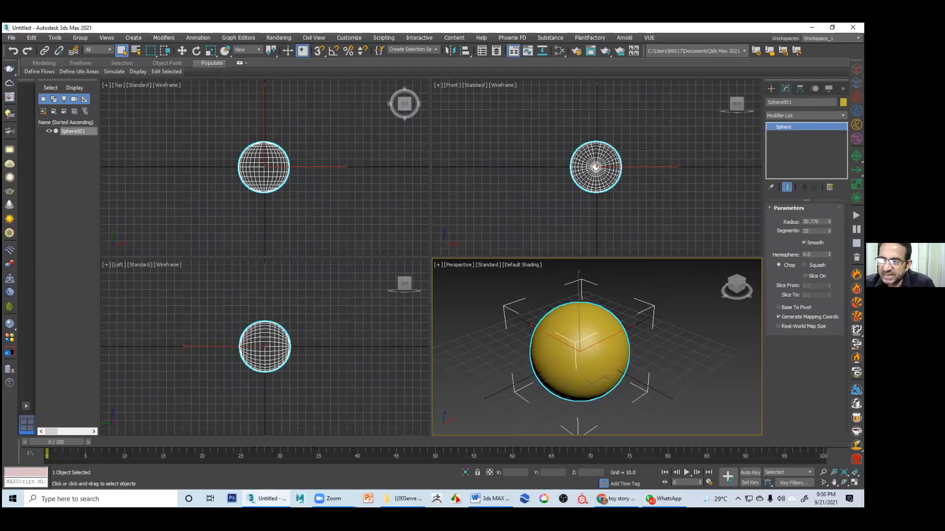
pyautogui.moveTo(829, 222); pyautogui.dragTo(829, 201)
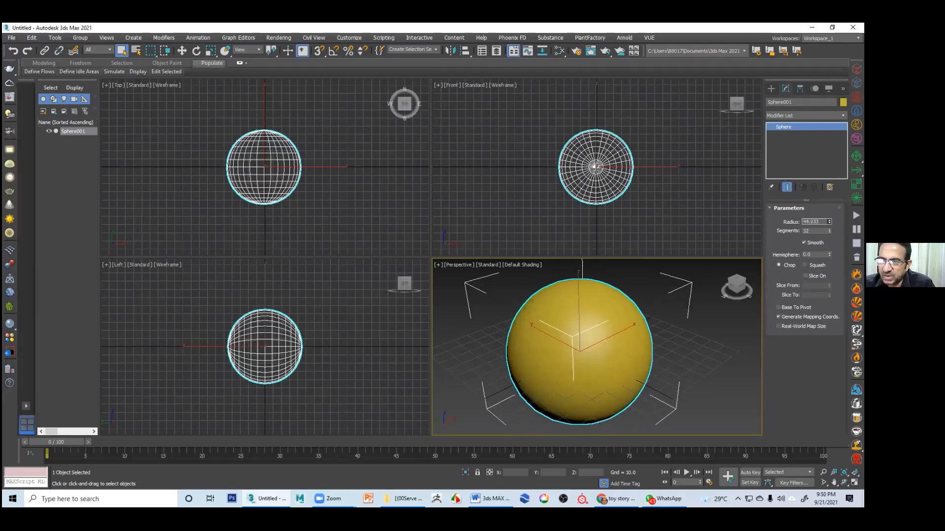
pyautogui.hotkey('ctrl', 'z')
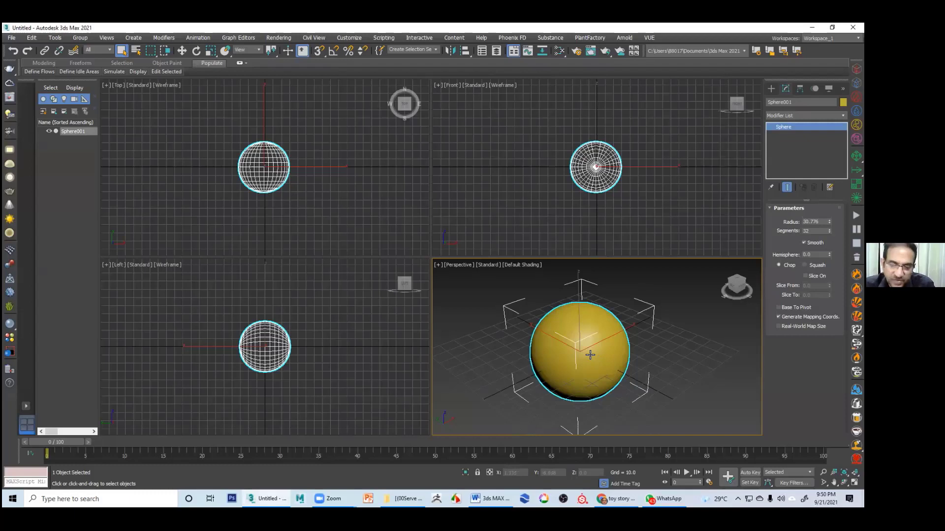
# - Show the Perspective view in wireframe and write "F3" on the first line of a new Notepad note
pyautogui.press('F3')
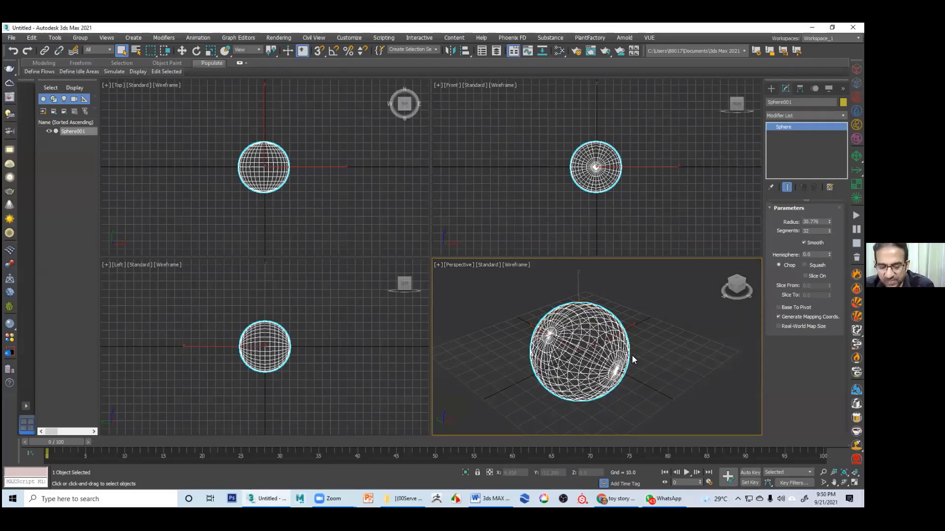
pyautogui.keyDown('alt'); pyautogui.moveTo(633, 362); pyautogui.dragTo(580, 369, button='middle'); pyautogui.keyUp('alt')
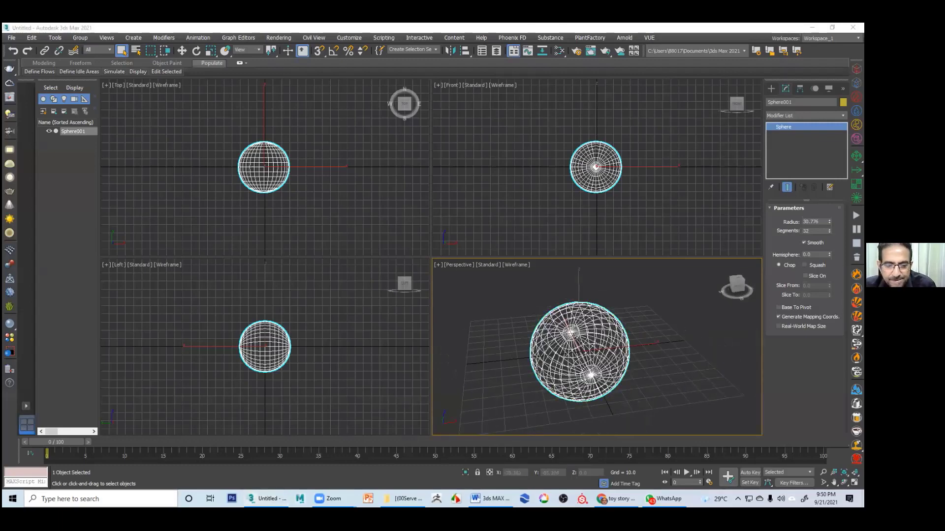
pyautogui.click(98, 499)
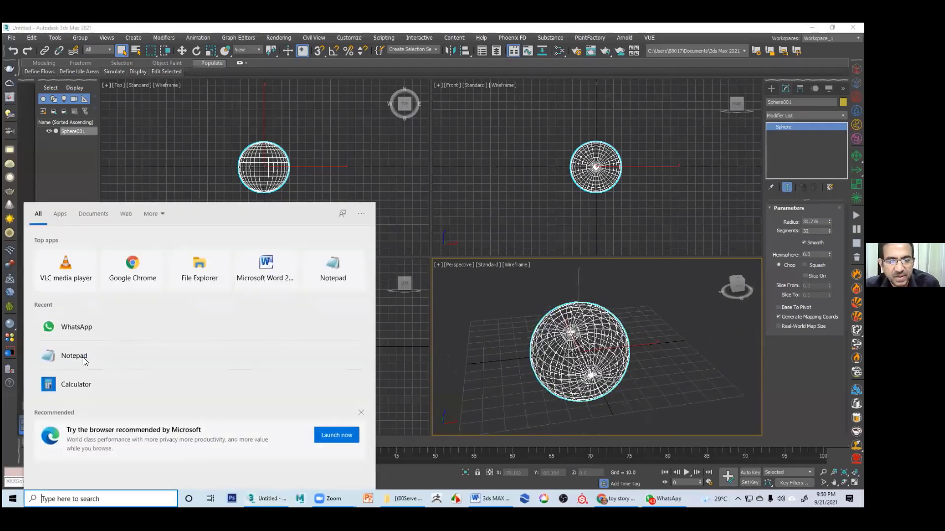
pyautogui.write('F3')
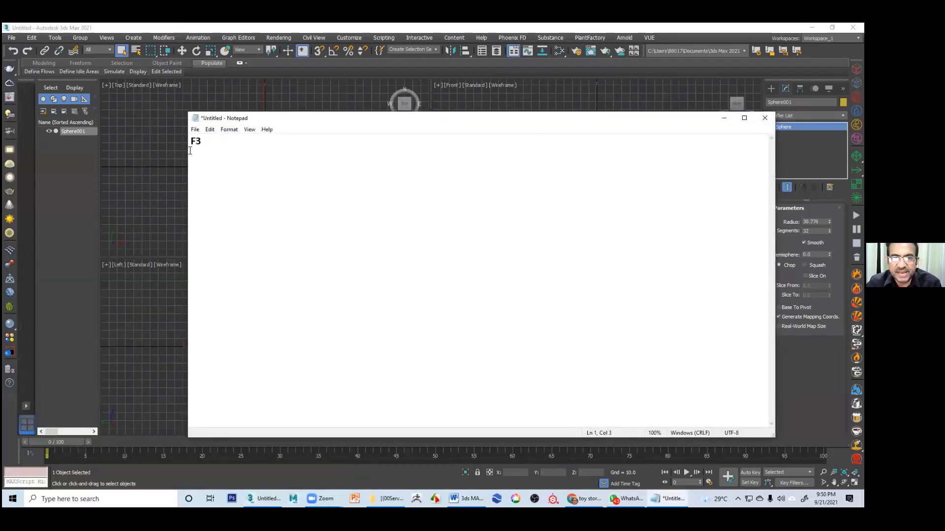
pyautogui.click(721, 119)
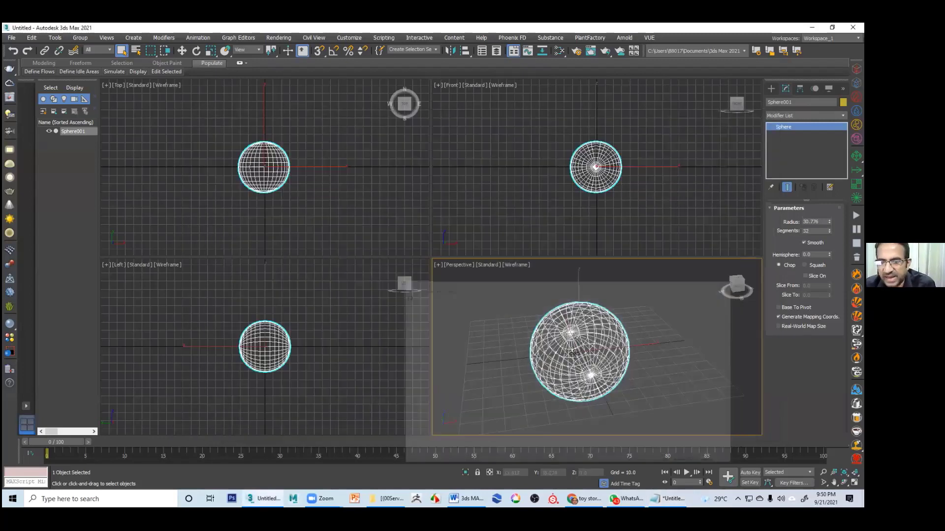
# - Display the Perspective view shaded with edged faces, and add "F4-" as the second line of the Notepad note
pyautogui.press('F3')
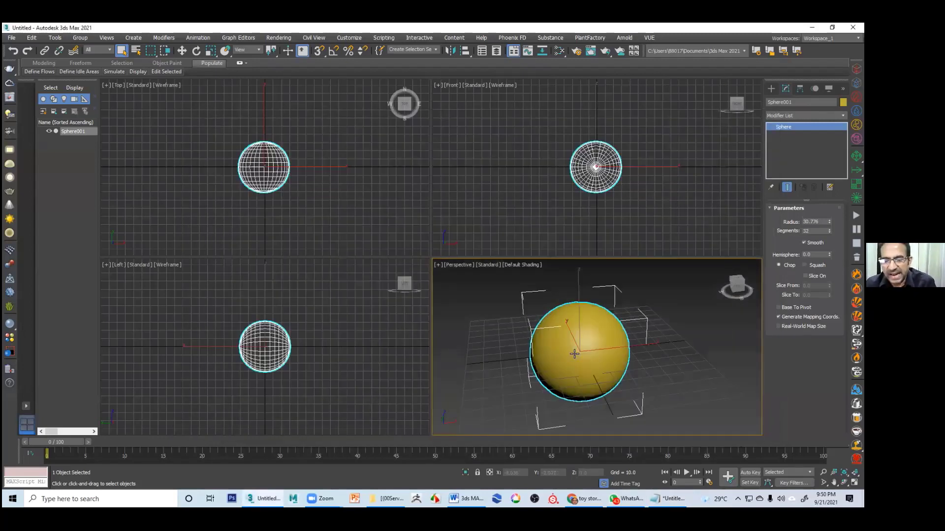
pyautogui.press('F4')
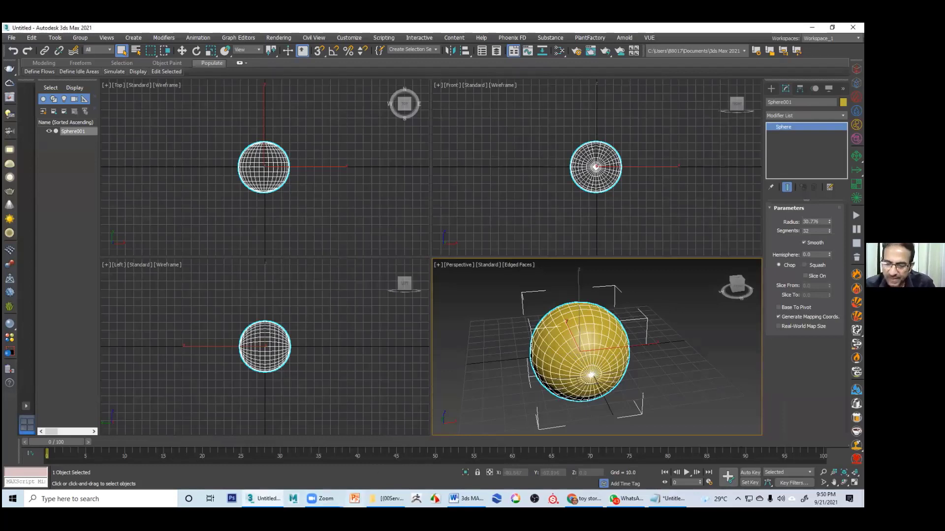
pyautogui.click(669, 499)
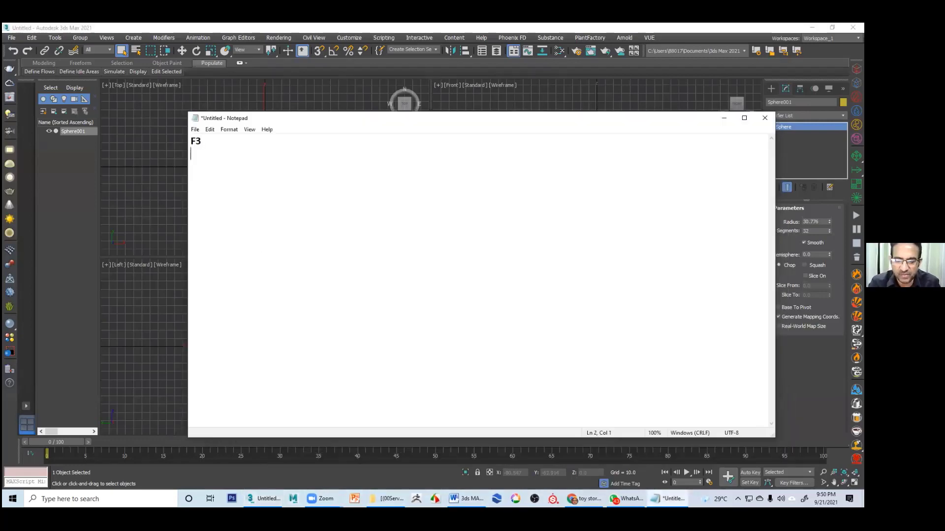
pyautogui.write('F4')
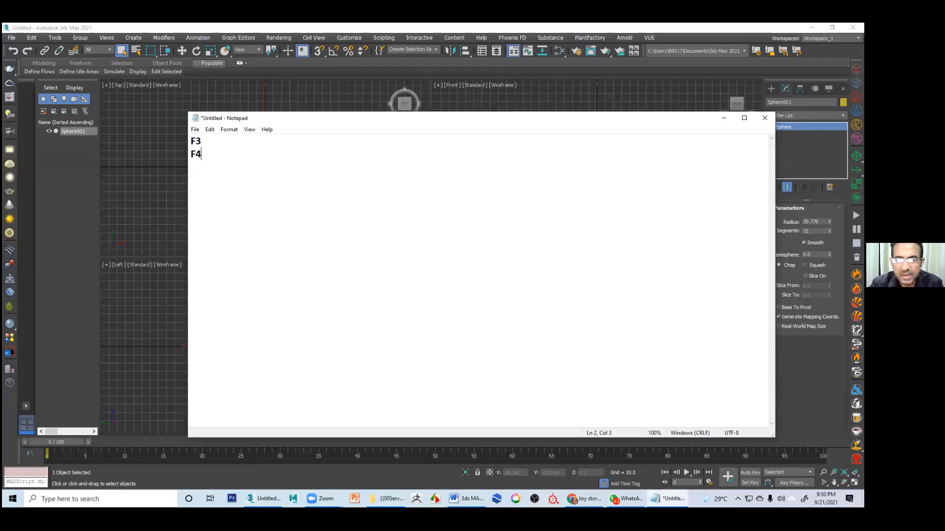
pyautogui.write('-')
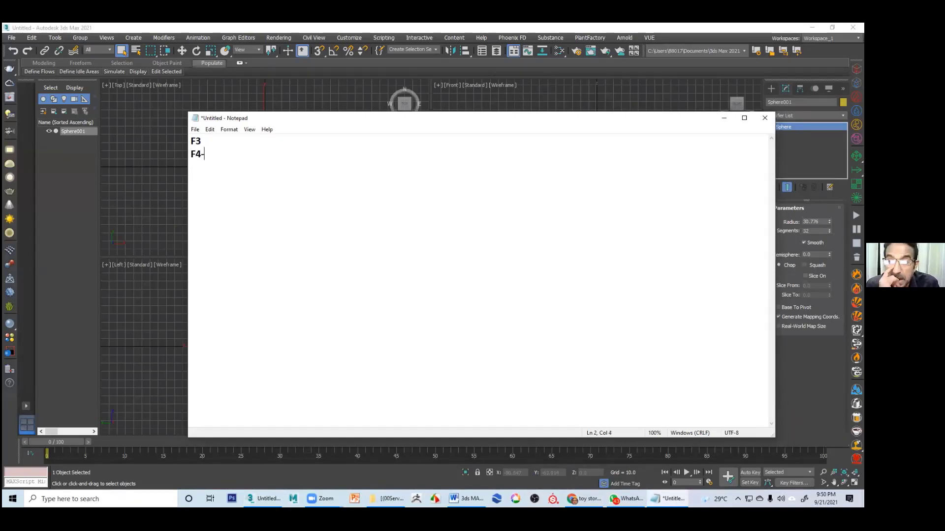
# - Complete the note's first line as "F3-Wireframe/Shaded"
pyautogui.click(207, 142)
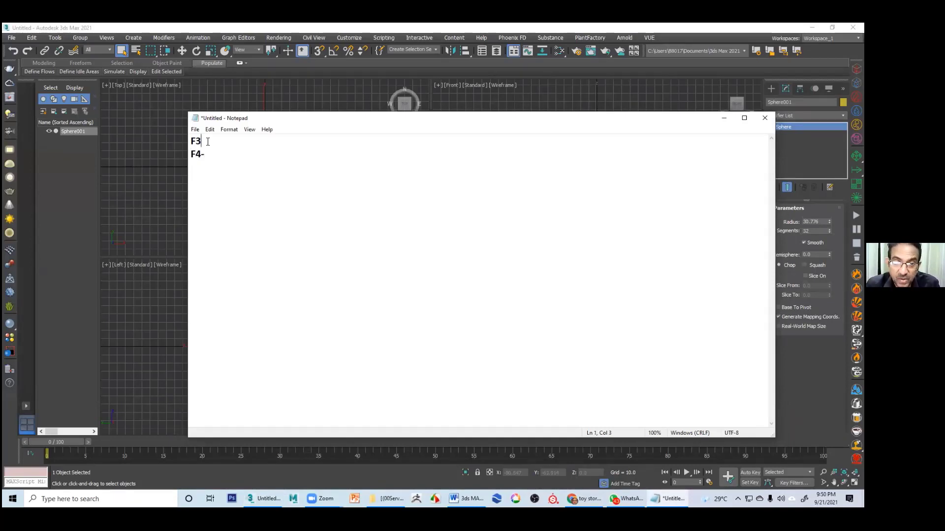
pyautogui.write('-')
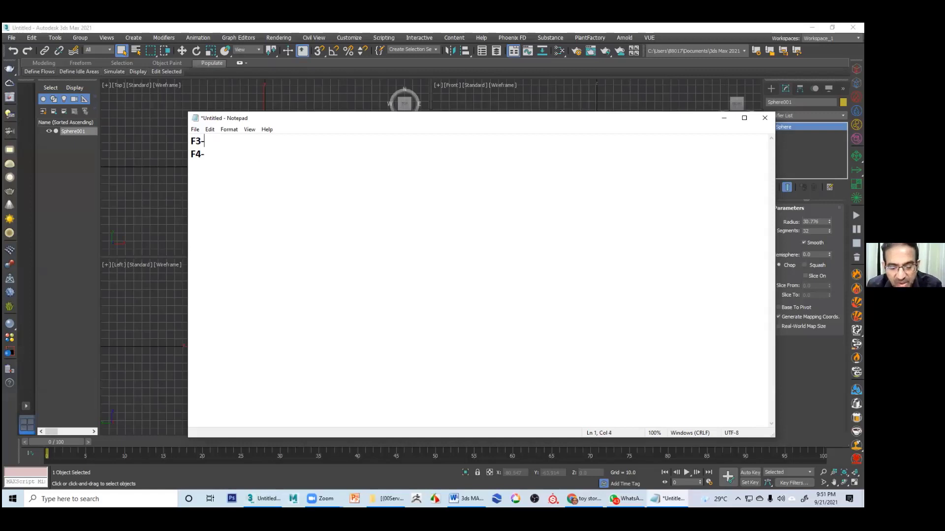
pyautogui.write('Wi')
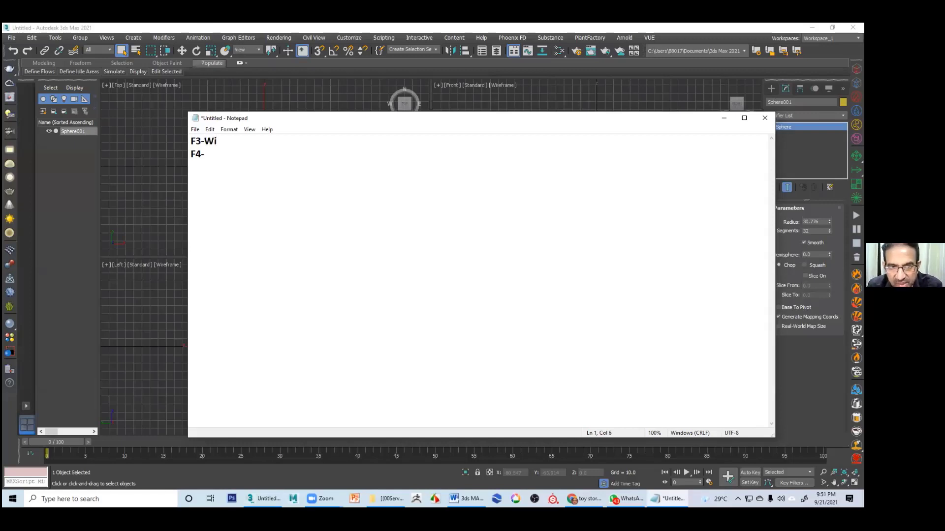
pyautogui.write('reframe')
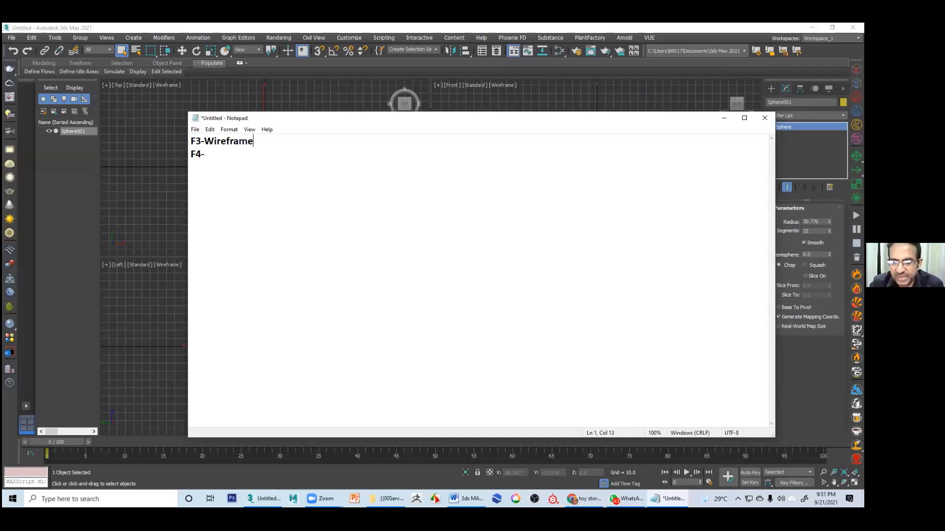
pyautogui.write('/Shaded')
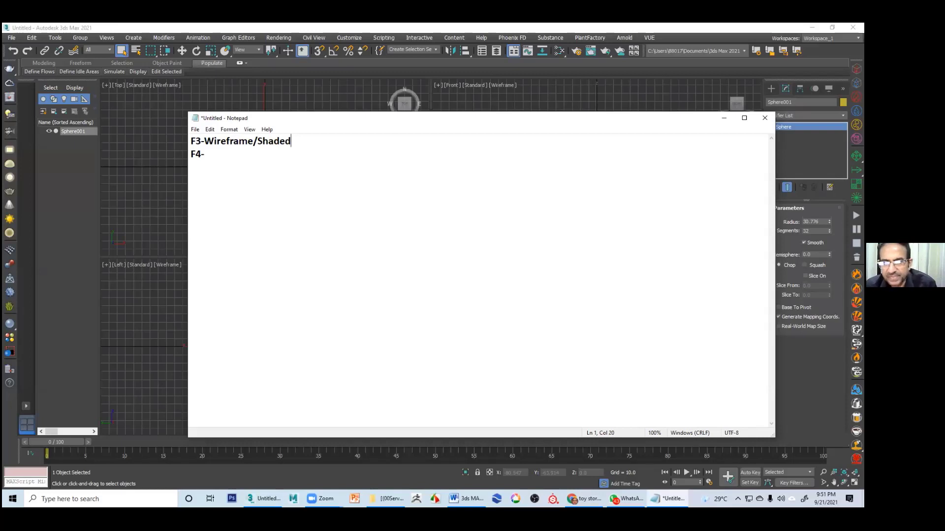
# - Complete the note's second line as "F4-Wireframe on Shaded" and return to 3ds Max
pyautogui.click(210, 156)
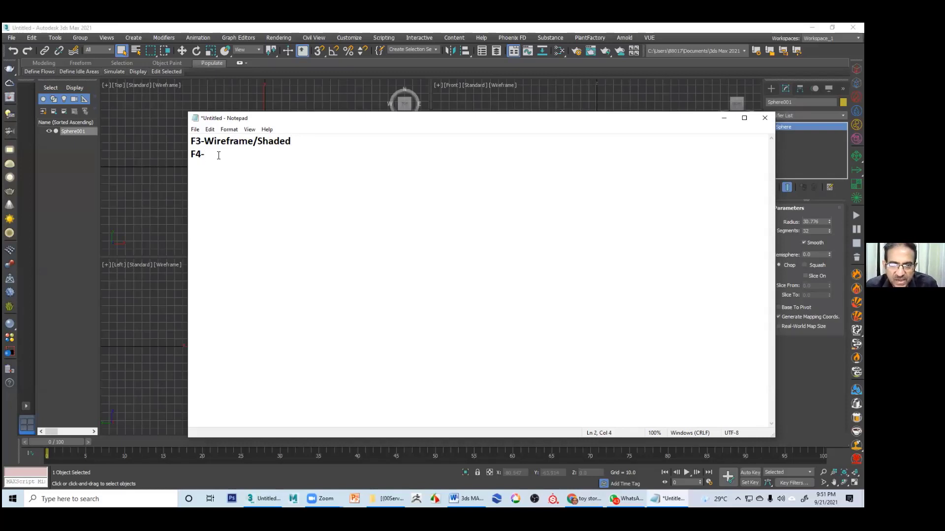
pyautogui.write('W')
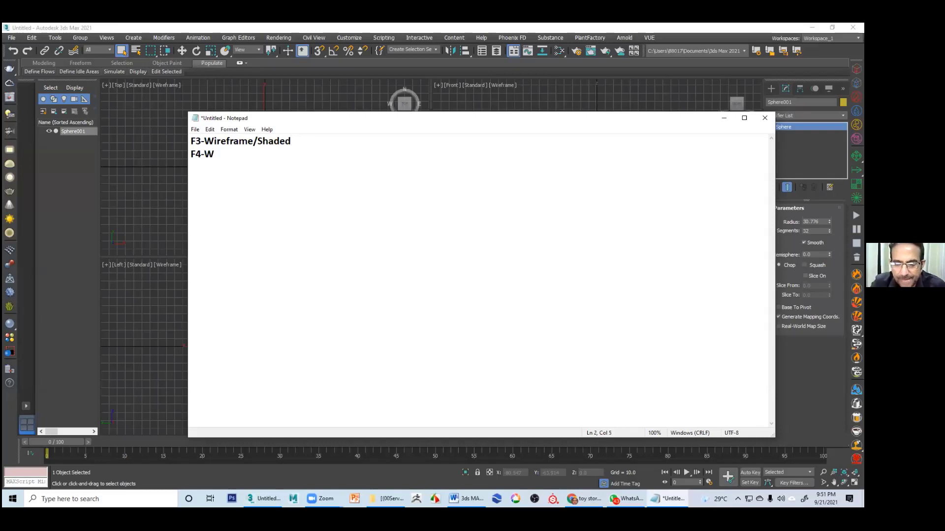
pyautogui.write('irefra')
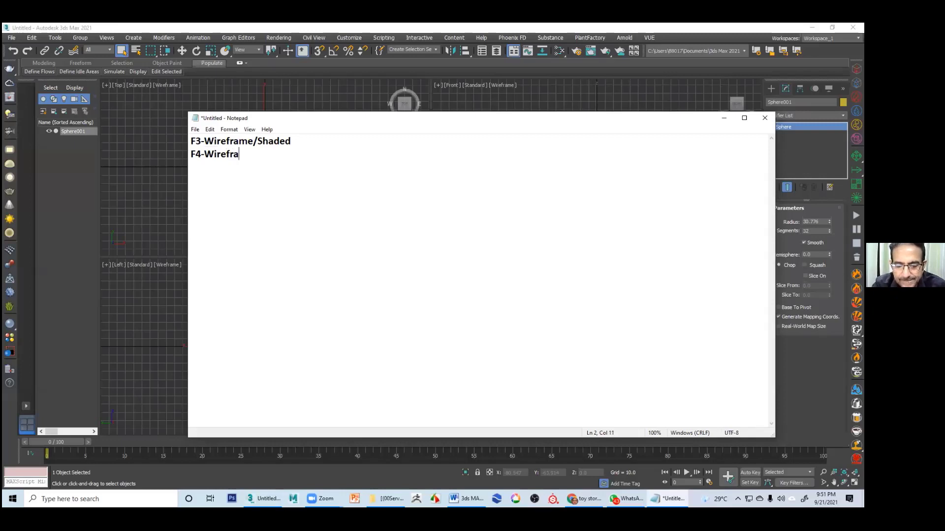
pyautogui.write('me on ')
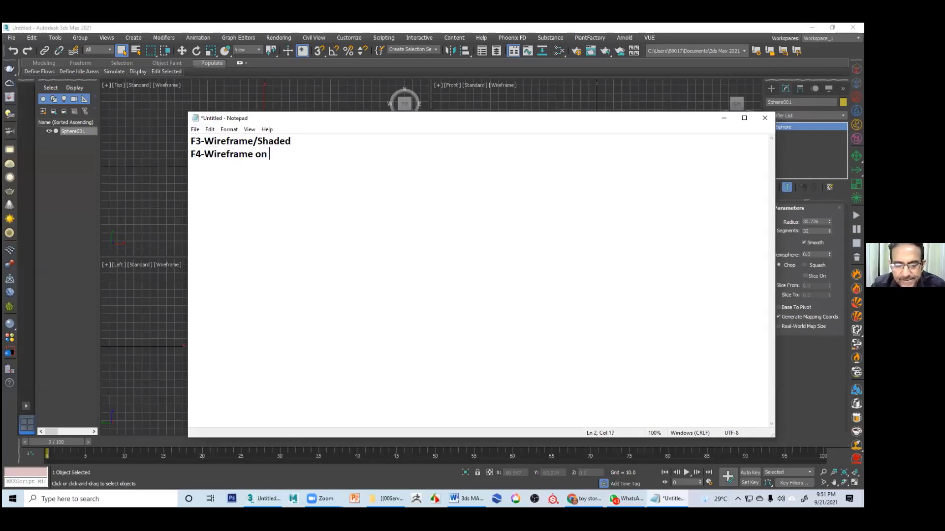
pyautogui.write('Shaded')
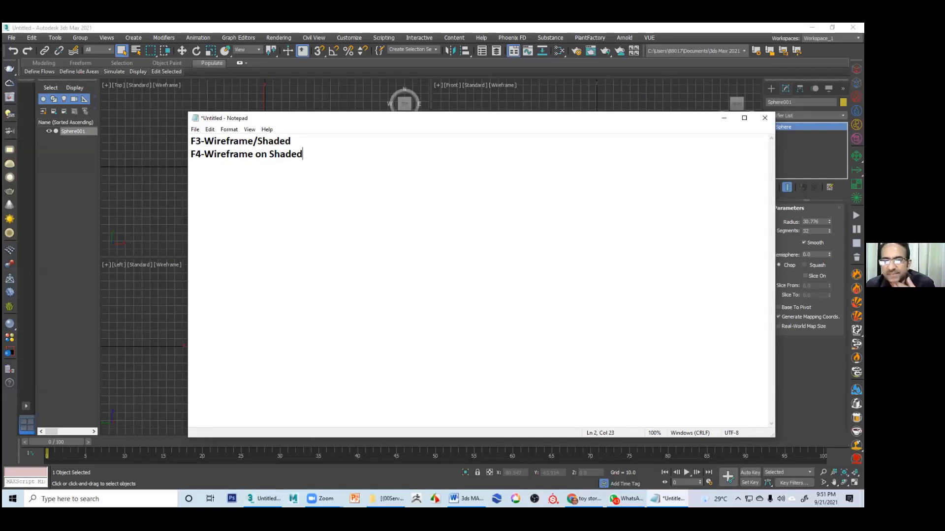
pyautogui.click(723, 118)
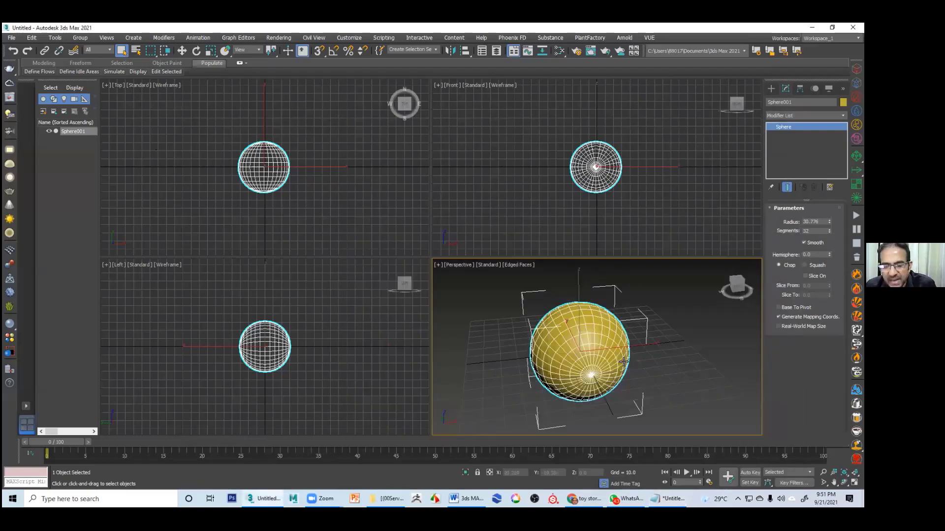
# - Set the Perspective view back to wireframe and maximize it to show the sphere's mesh
pyautogui.press('F3')
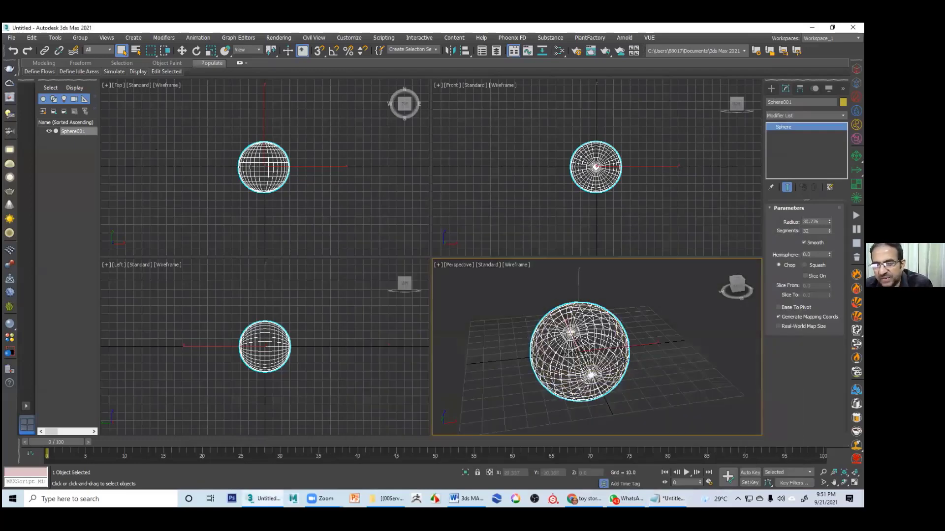
pyautogui.keyDown('alt'); pyautogui.moveTo(631, 352); pyautogui.dragTo(654, 349, button='middle'); pyautogui.keyUp('alt')
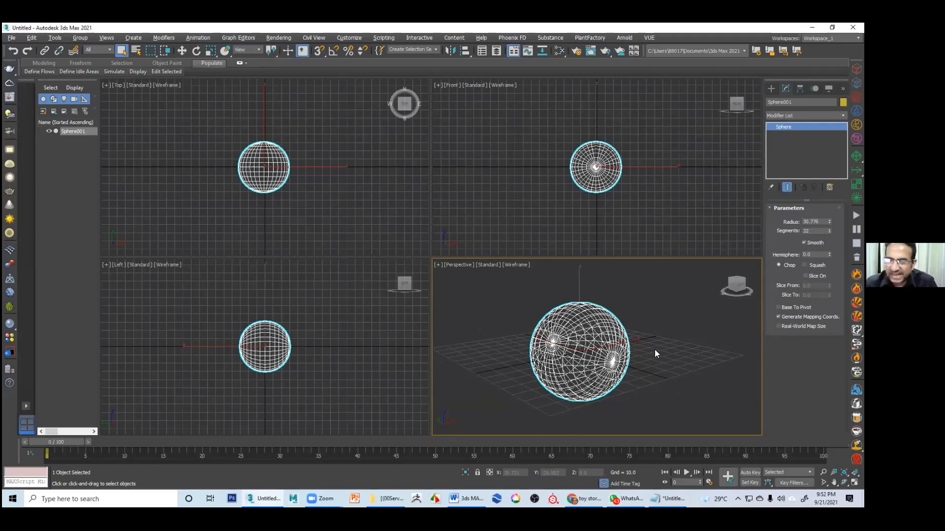
pyautogui.keyDown('alt'); pyautogui.moveTo(621, 357); pyautogui.dragTo(579, 355, button='middle'); pyautogui.keyUp('alt')
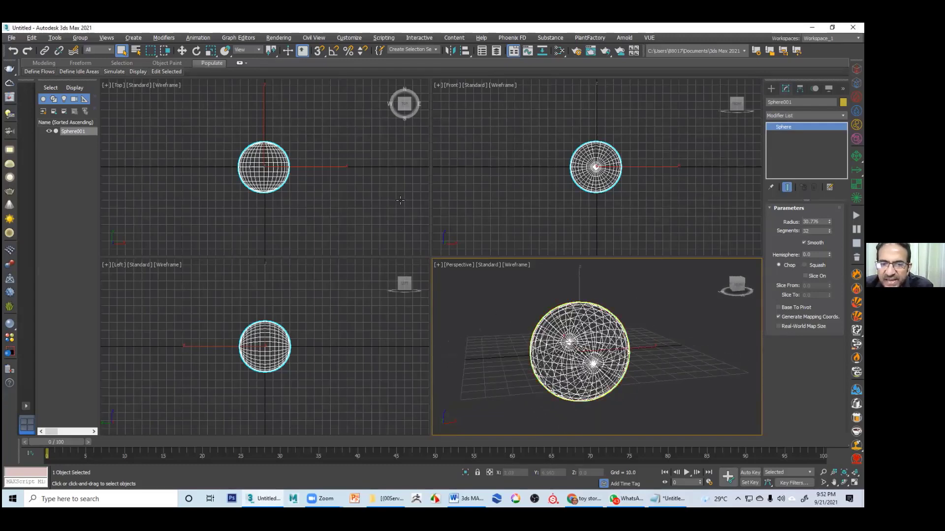
pyautogui.hotkey('alt', 'w')
pyautogui.keyDown('alt'); pyautogui.moveTo(444, 275); pyautogui.dragTo(442, 266, button='middle'); pyautogui.keyUp('alt')
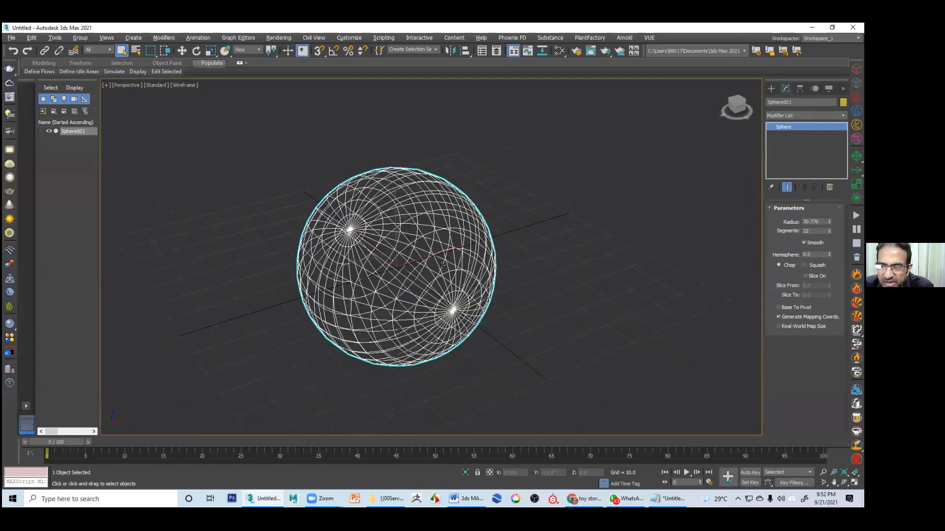
# - Draw a teapot with a radius of about 24 beside the sphere in the Perspective view
pyautogui.click(771, 89)
pyautogui.click(786, 181)
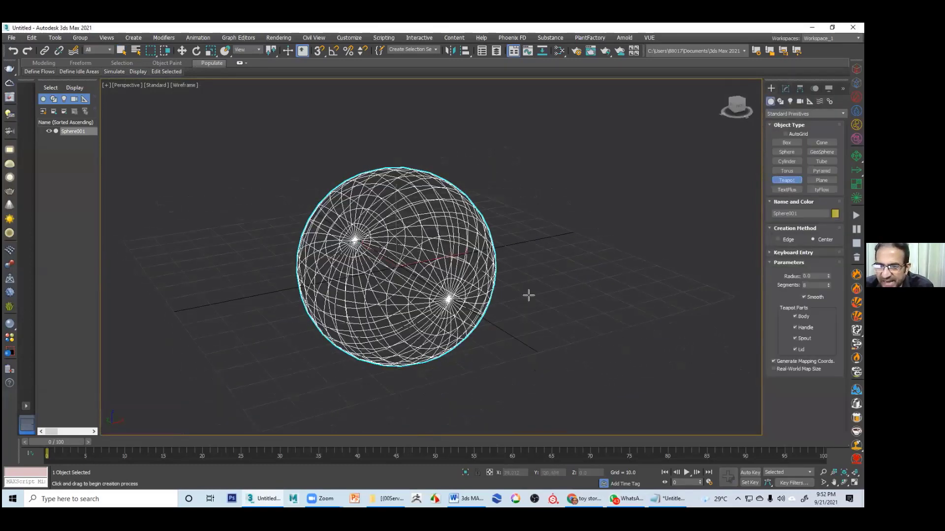
pyautogui.keyDown('alt'); pyautogui.moveTo(527, 295); pyautogui.dragTo(465, 294, button='middle'); pyautogui.keyUp('alt')
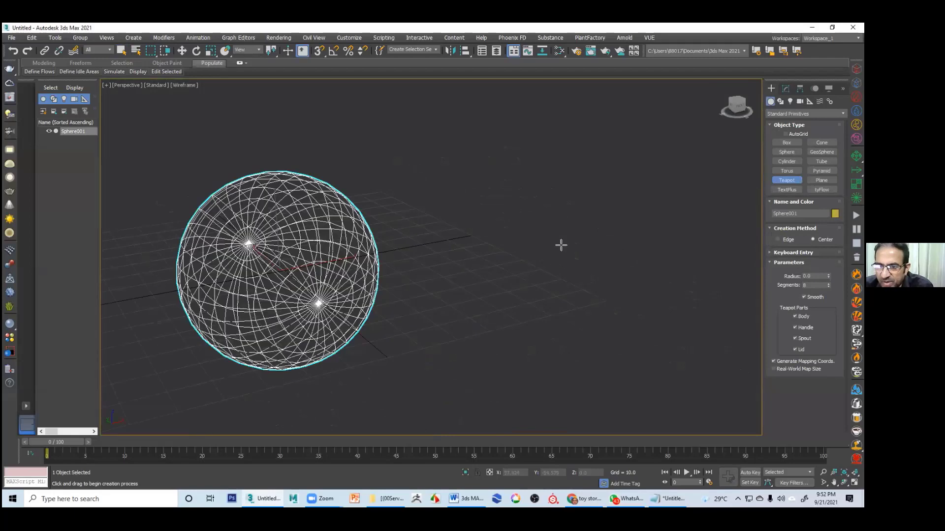
pyautogui.moveTo(538, 293); pyautogui.dragTo(631, 272)
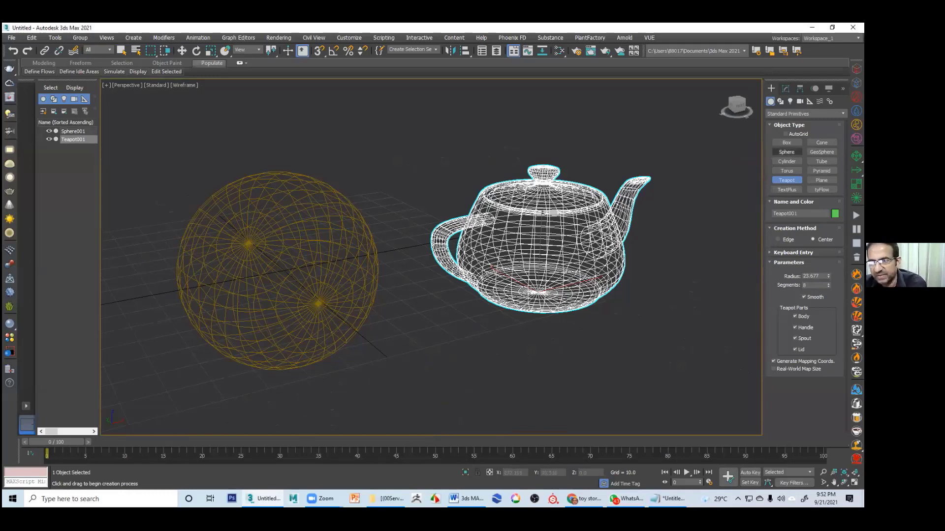
# - Draw a pointed cone with a base radius of about 12 in front of the teapot in the Perspective view
pyautogui.click(822, 142)
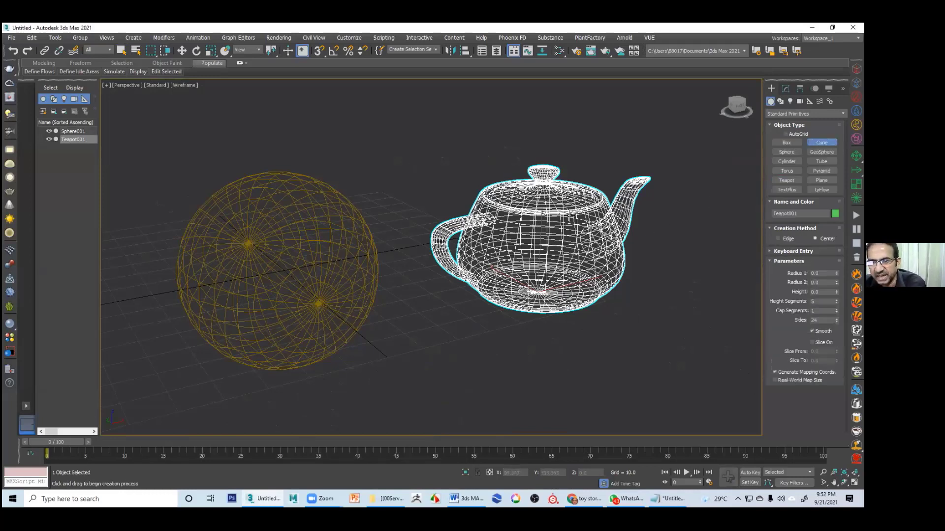
pyautogui.moveTo(531, 358); pyautogui.dragTo(534, 356, button='middle')
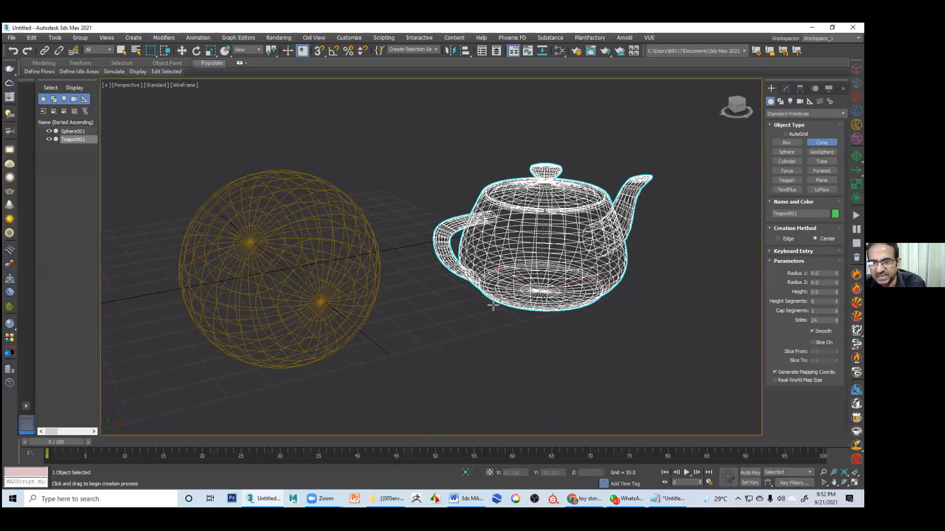
pyautogui.moveTo(482, 320); pyautogui.dragTo(485, 268, button='middle')
pyautogui.moveTo(525, 334); pyautogui.dragTo(472, 329)
pyautogui.click(670, 231)
pyautogui.click(671, 270)
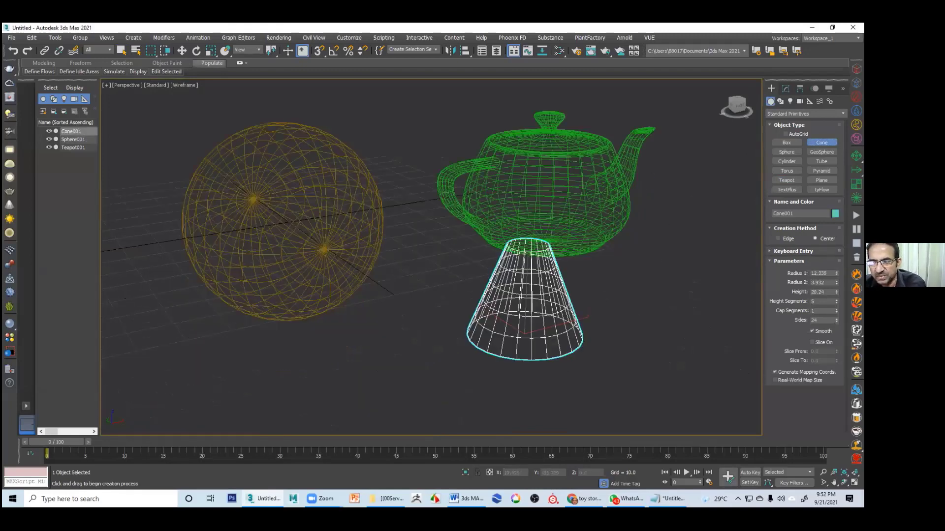
pyautogui.click(671, 295)
# - Draw an upright cylinder beside the teapot and cone, and leave the creation command
pyautogui.click(786, 161)
pyautogui.moveTo(631, 323); pyautogui.dragTo(618, 322, button='middle')
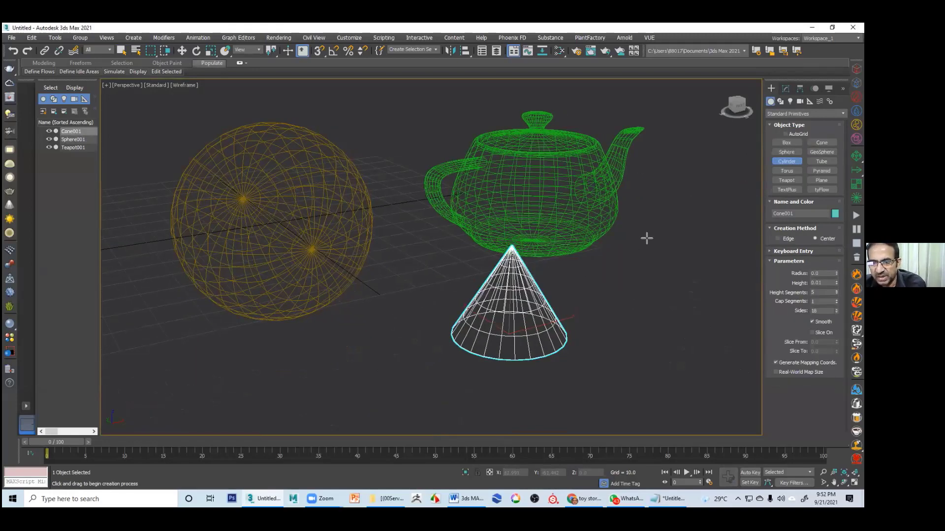
pyautogui.moveTo(650, 175); pyautogui.dragTo(577, 168, button='middle')
pyautogui.moveTo(625, 304); pyautogui.dragTo(577, 299)
pyautogui.click(568, 245)
pyautogui.rightClick(569, 245)
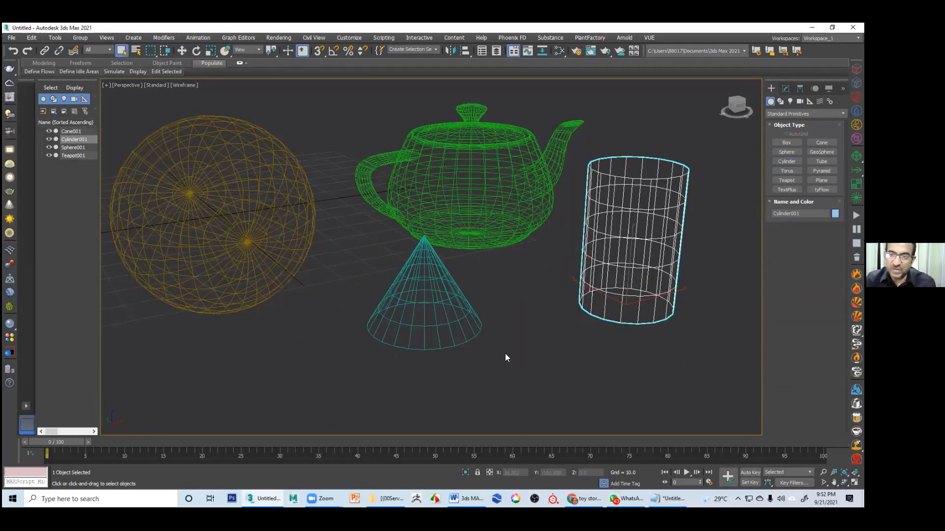
# - Switch the Perspective view between wireframe and shaded display, and leave it in default shading without edged faces
pyautogui.moveTo(640, 384)
pyautogui.mouseDown(button='middle')
pyautogui.moveTo(657, 405)
pyautogui.moveTo(645, 390)
pyautogui.mouseUp(button='middle')
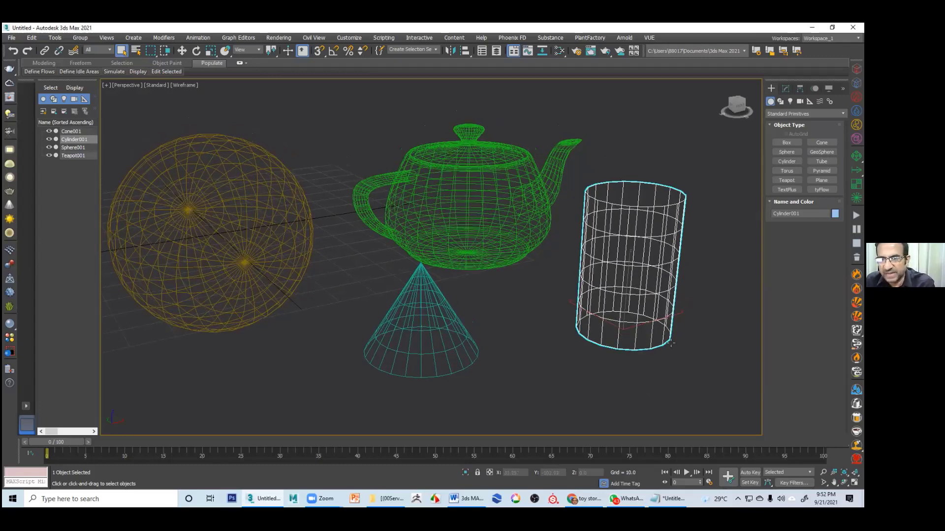
pyautogui.press('F3')
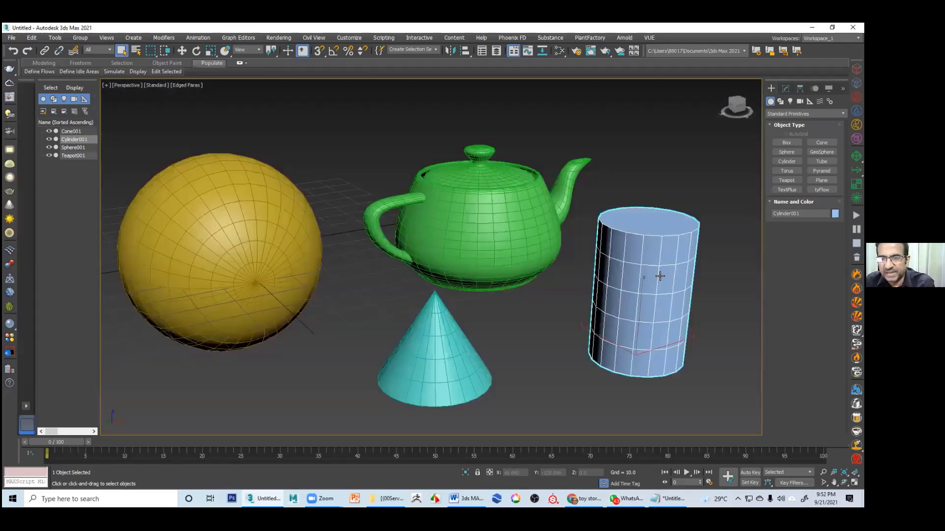
pyautogui.press('F3')
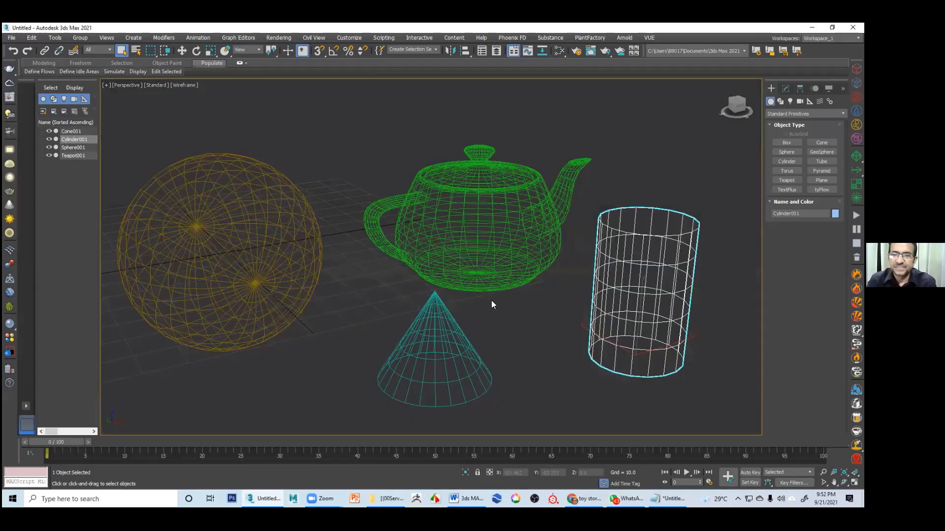
pyautogui.press('F3')
pyautogui.press('F4')
pyautogui.scroll(-5, 494, 297)
pyautogui.scroll(3, 494, 298)
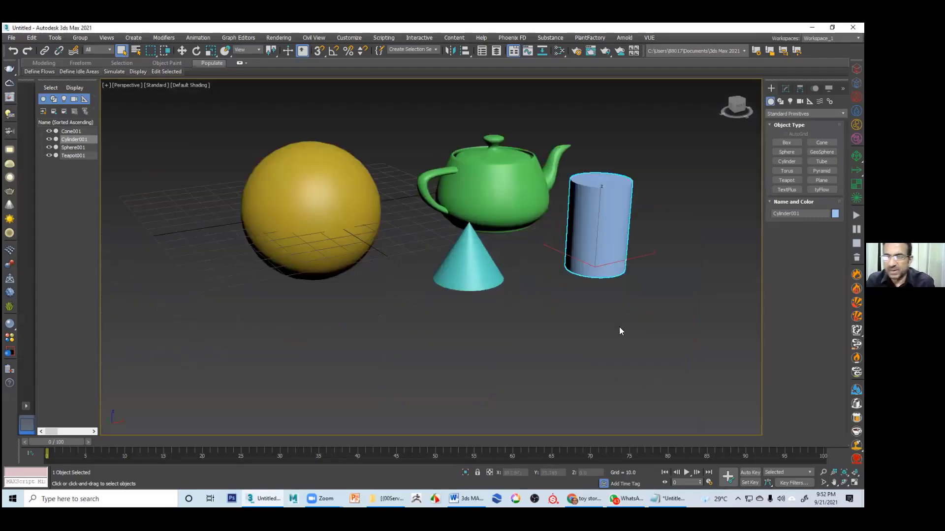
# - Delete the teapot, cone and cylinder, and show the remaining sphere selected in wireframe
pyautogui.moveTo(422, 143); pyautogui.dragTo(618, 329)
pyautogui.press('Delete')
pyautogui.click(348, 228)
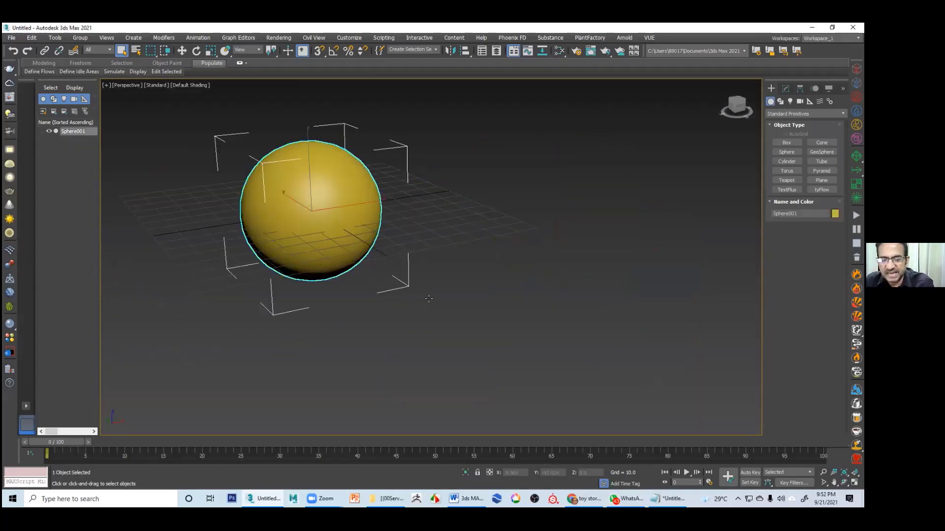
pyautogui.moveTo(439, 300)
pyautogui.mouseDown(button='middle')
pyautogui.moveTo(452, 297)
pyautogui.moveTo(502, 335)
pyautogui.mouseUp(button='middle')
pyautogui.press('F3')
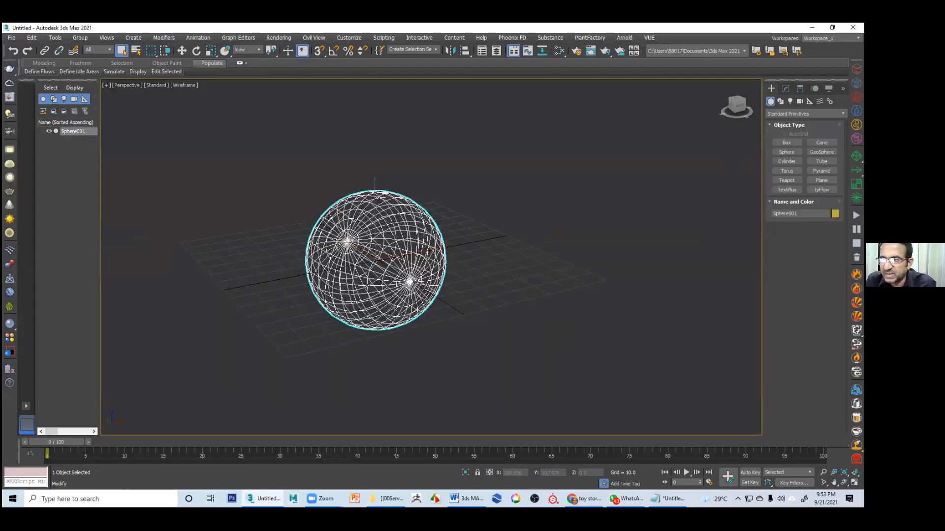
# - Return the view to default shading and reduce the sphere's segments to 5 in its parameters
pyautogui.click(785, 88)
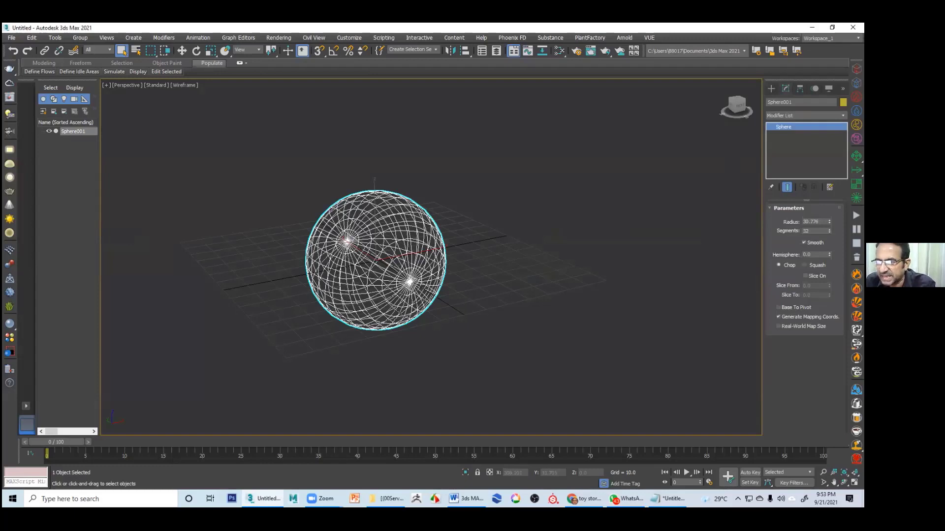
pyautogui.doubleClick(809, 231)
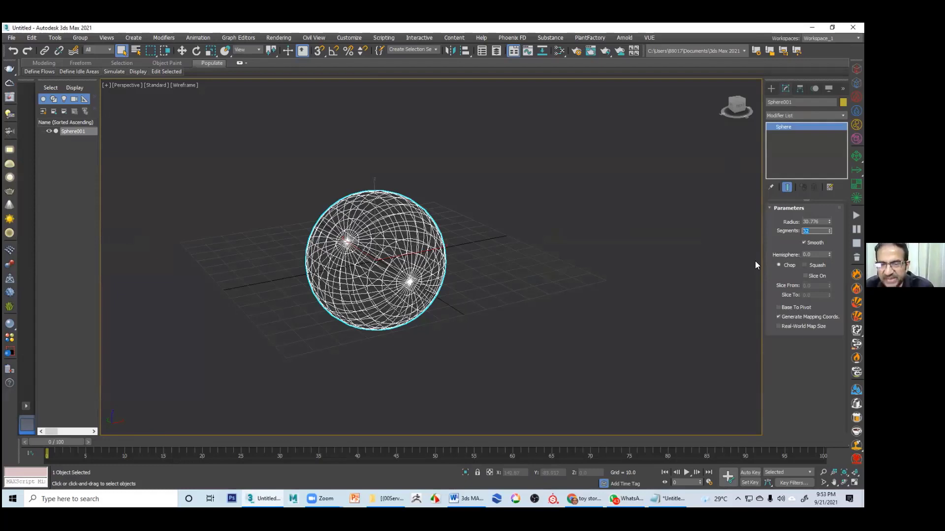
pyautogui.click(526, 232)
pyautogui.press('F3')
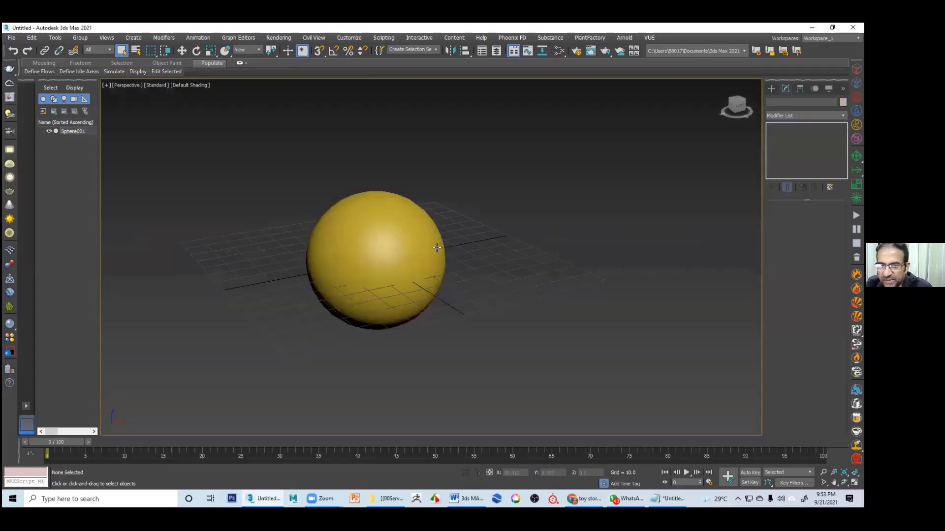
pyautogui.click(436, 247)
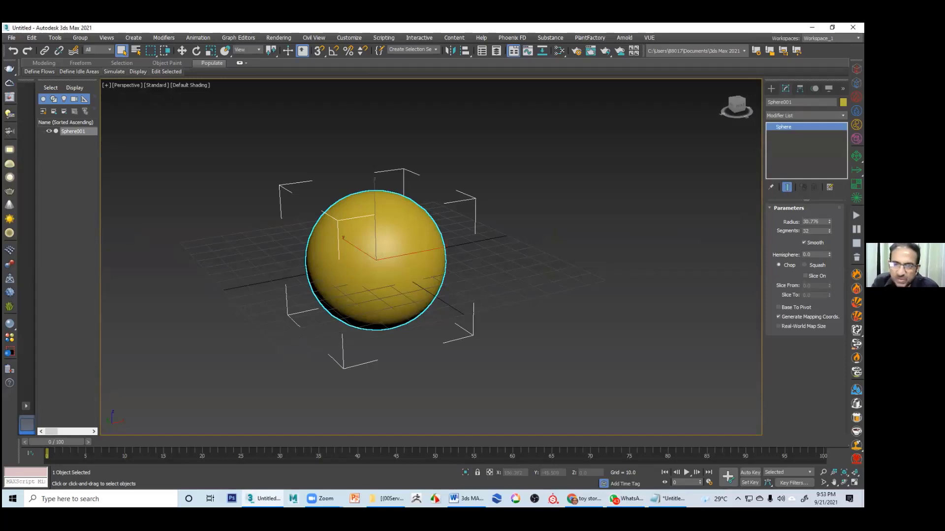
pyautogui.moveTo(829, 231); pyautogui.dragTo(829, 247)
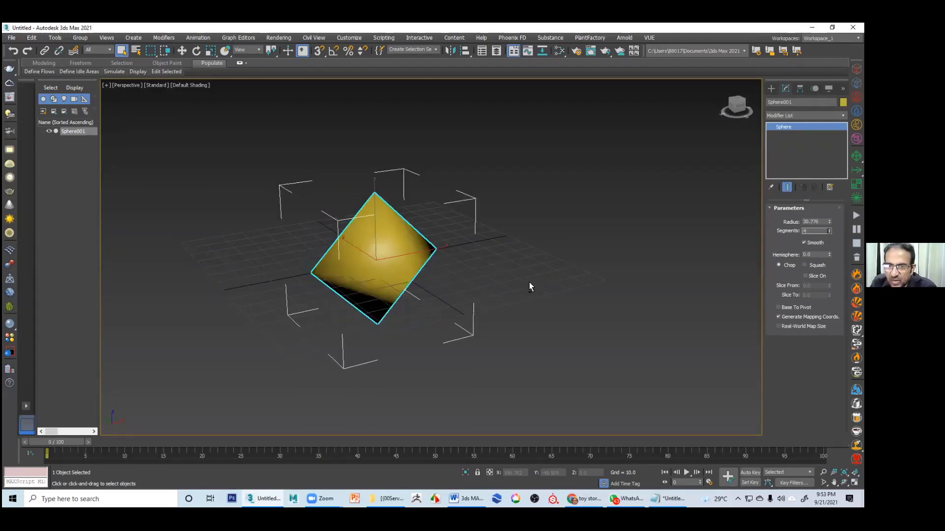
pyautogui.keyDown('alt'); pyautogui.moveTo(490, 278); pyautogui.dragTo(520, 272, button='middle'); pyautogui.keyUp('alt')
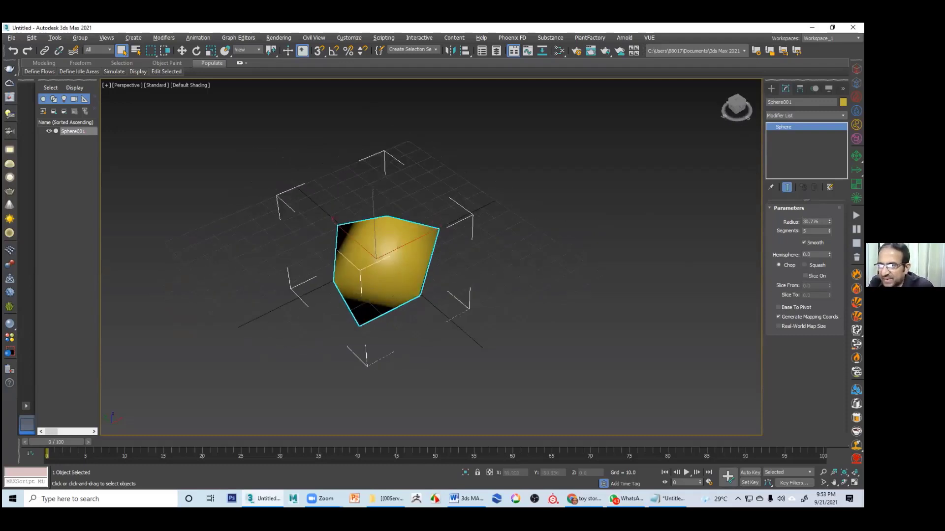
# - Replace the sphere with a new five-segment sphere of radius about 23 at the grid's centre, with Smooth turned off
pyautogui.press('Delete')
pyautogui.click(771, 89)
pyautogui.click(786, 152)
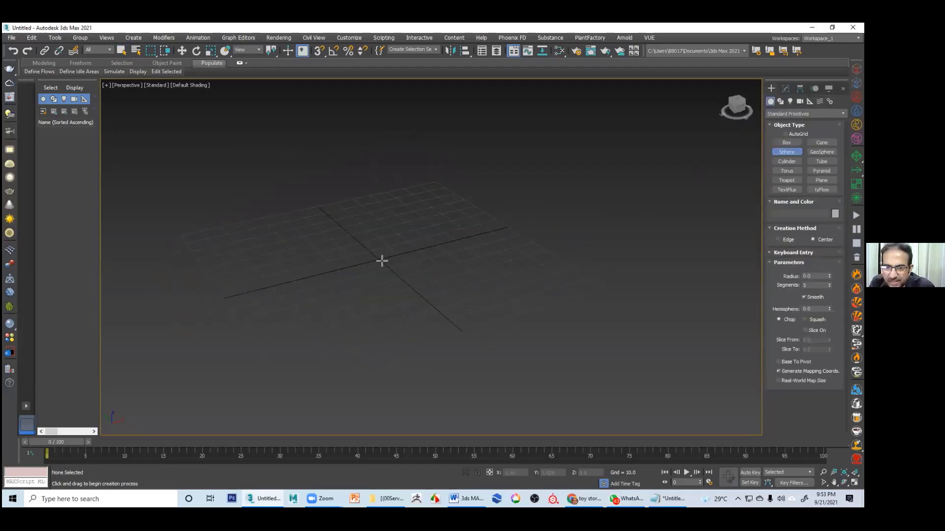
pyautogui.moveTo(381, 261); pyautogui.dragTo(465, 238)
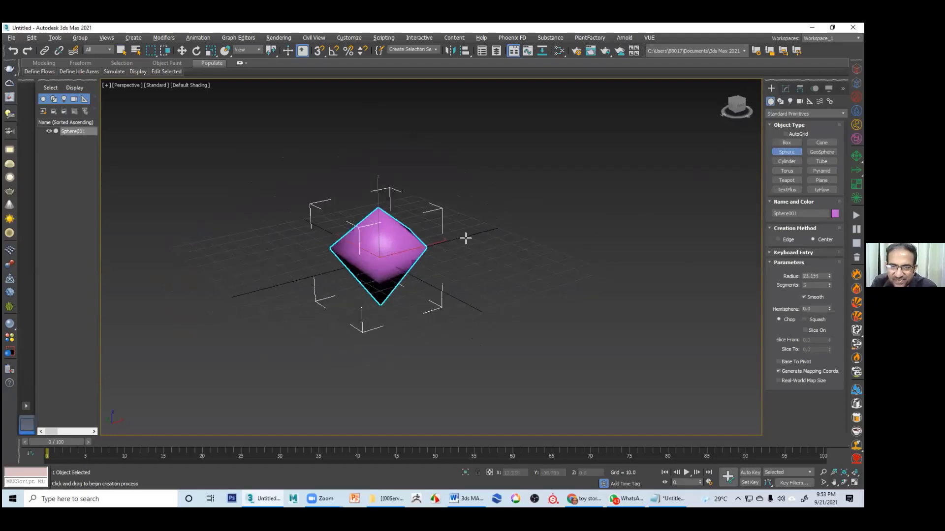
pyautogui.keyDown('alt'); pyautogui.moveTo(465, 238); pyautogui.dragTo(543, 302, button='middle'); pyautogui.keyUp('alt')
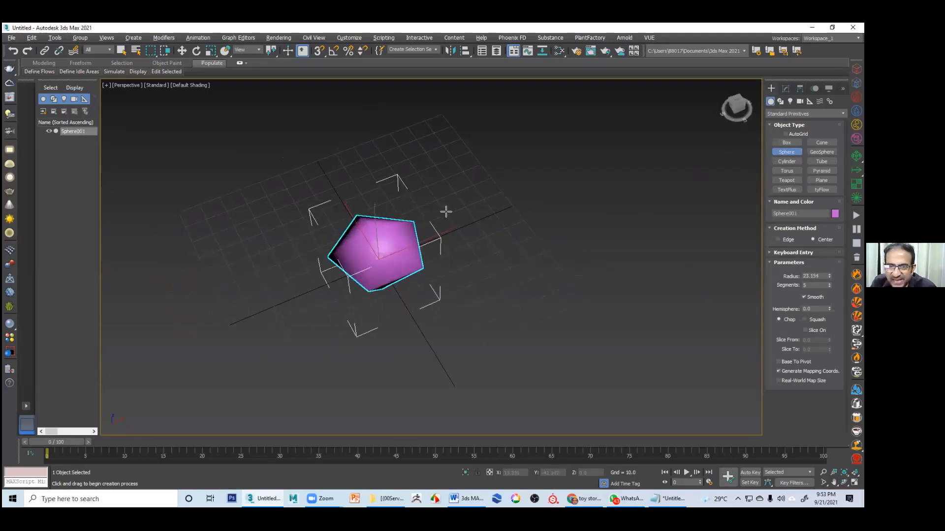
pyautogui.keyDown('alt'); pyautogui.moveTo(405, 262); pyautogui.dragTo(387, 224, button='middle'); pyautogui.keyUp('alt')
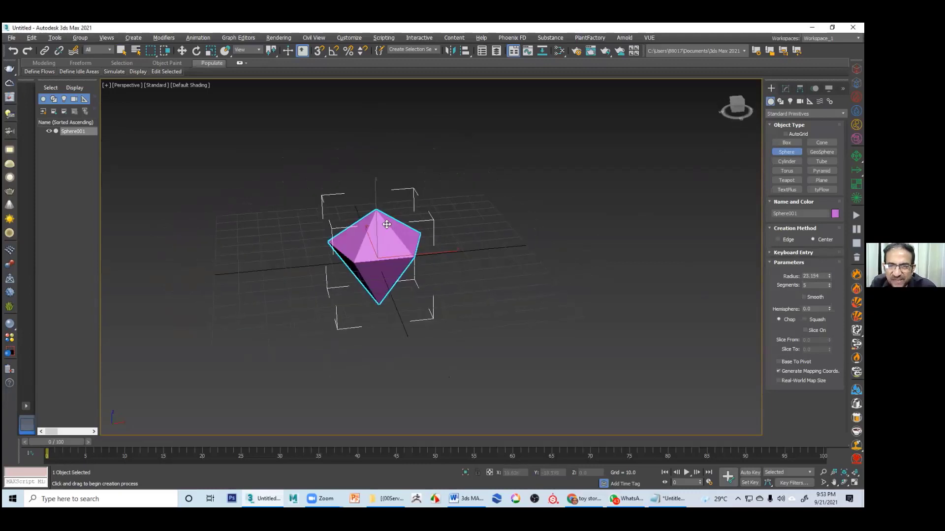
# - Move the faceted sphere straight up above the grid to a Z position of about 38
pyautogui.press('w')
pyautogui.moveTo(412, 238); pyautogui.dragTo(406, 167)
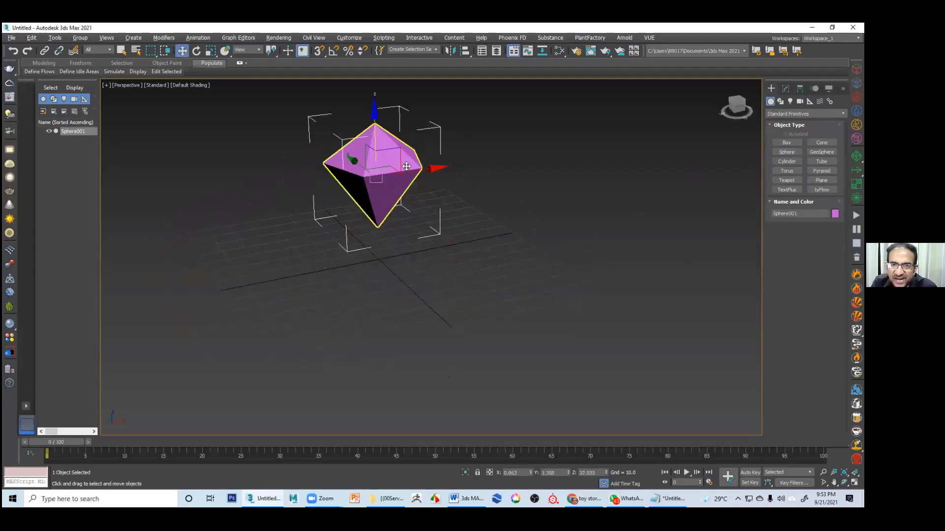
pyautogui.keyDown('alt'); pyautogui.moveTo(361, 185); pyautogui.dragTo(454, 225, button='middle'); pyautogui.keyUp('alt')
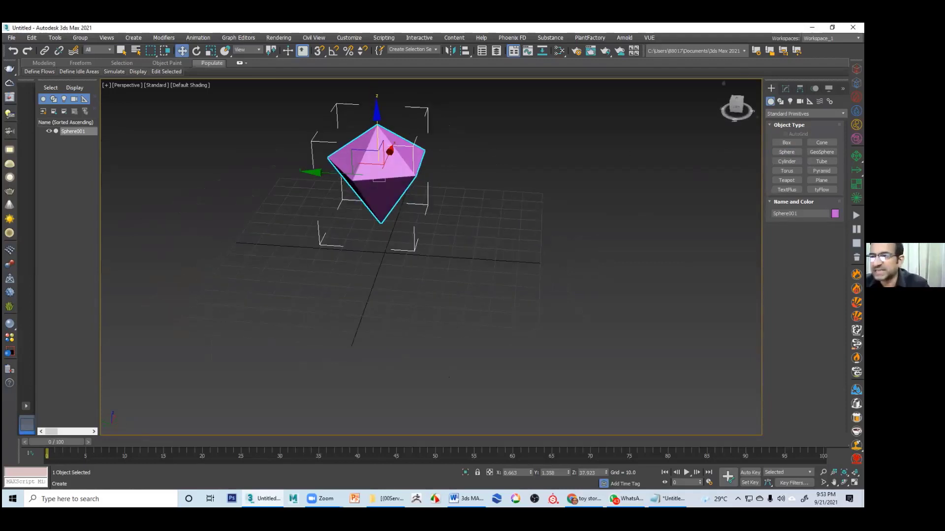
# - Open the faceted sphere's parameters for modification and raise its segments to 6
pyautogui.click(786, 89)
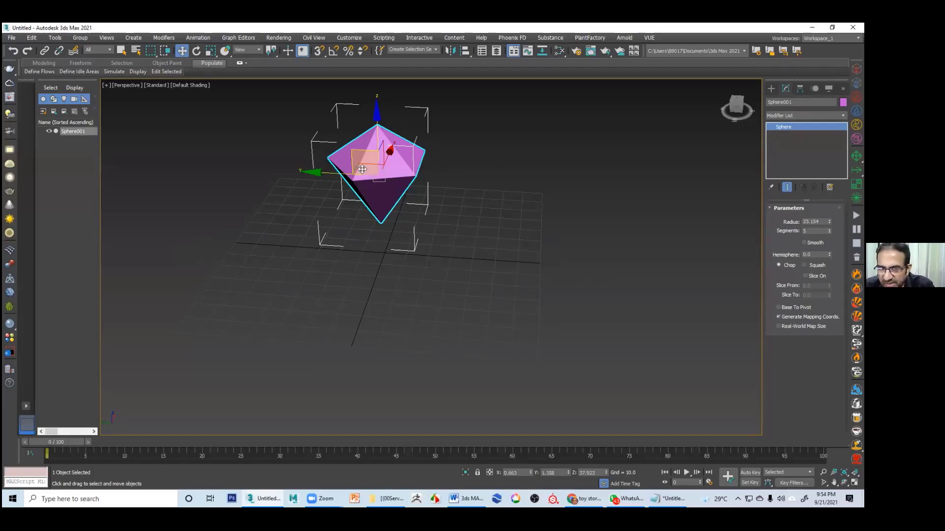
pyautogui.moveTo(414, 197); pyautogui.dragTo(650, 243, button='middle')
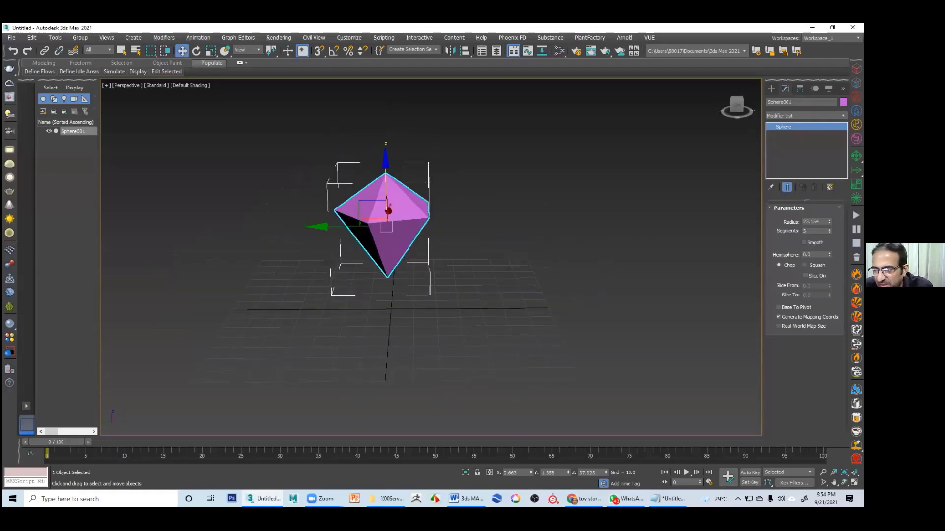
pyautogui.click(829, 229)
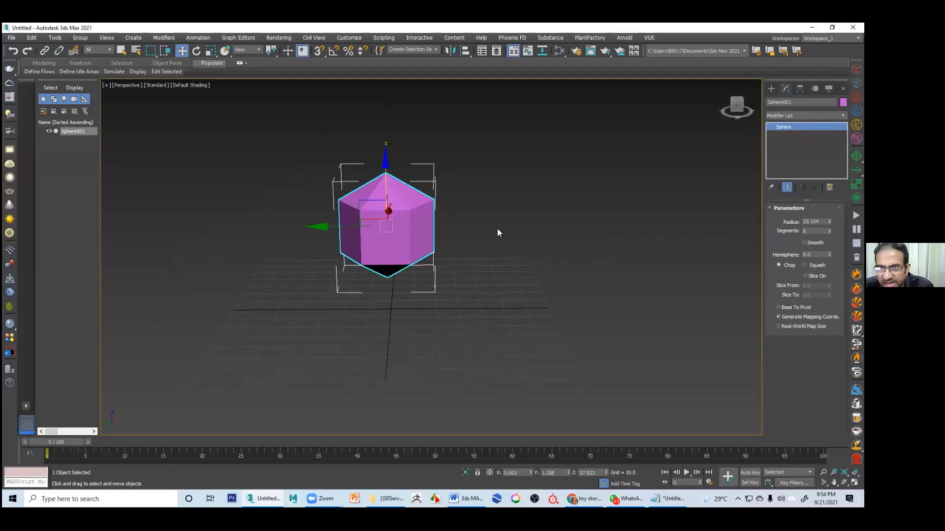
pyautogui.keyDown('alt'); pyautogui.moveTo(499, 217); pyautogui.dragTo(524, 241, button='middle'); pyautogui.keyUp('alt')
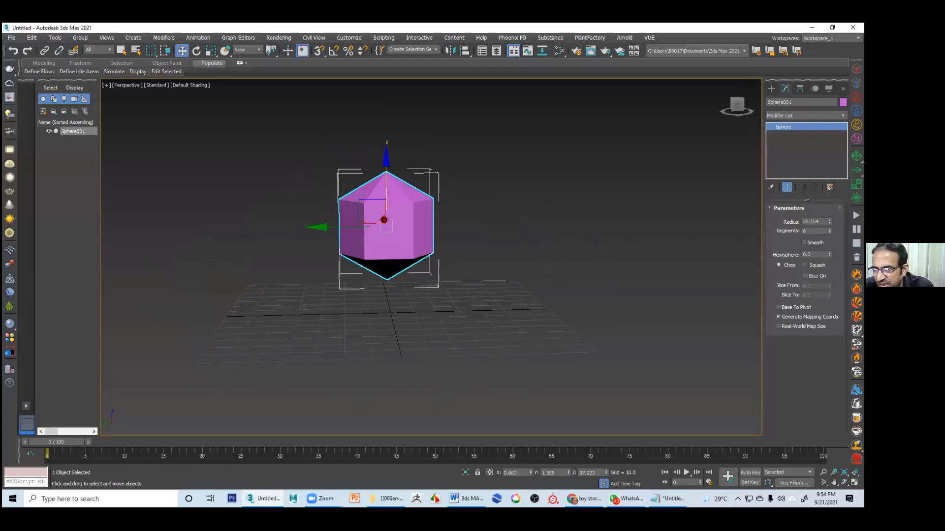
# - Increase the sphere's segments, try a Hemisphere value of 0.9, and set Hemisphere to 0.5 to halve it
pyautogui.moveTo(829, 254); pyautogui.dragTo(772, 253)
pyautogui.write('.')
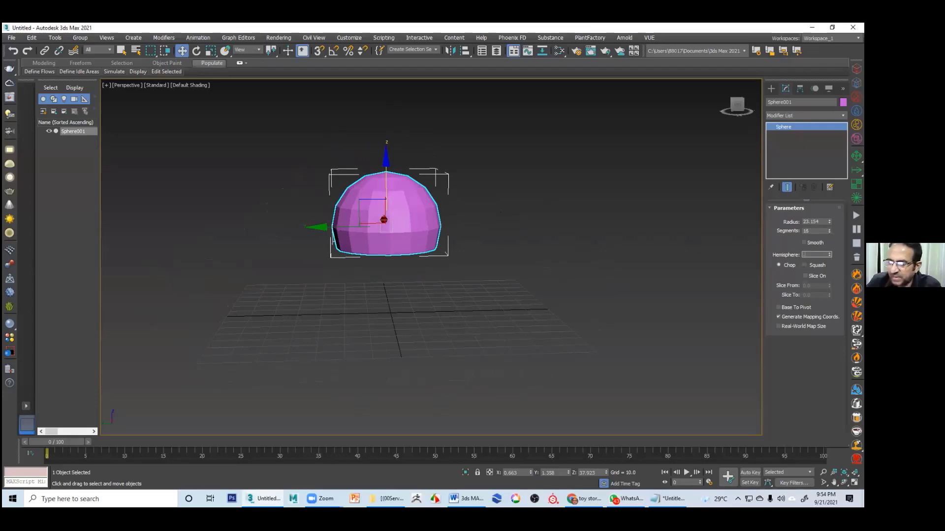
pyautogui.write('9')
pyautogui.press('Return')
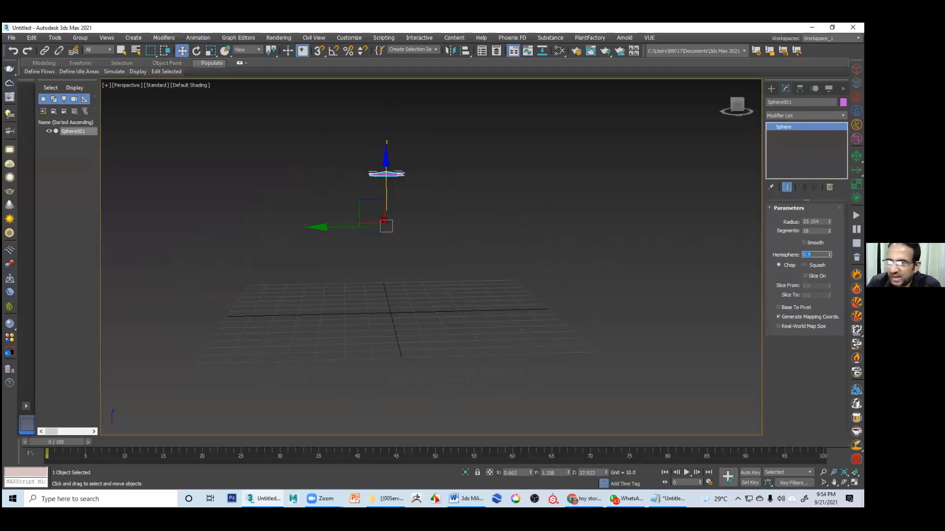
pyautogui.press('BackSpace')
pyautogui.write('.5')
pyautogui.press('Return')
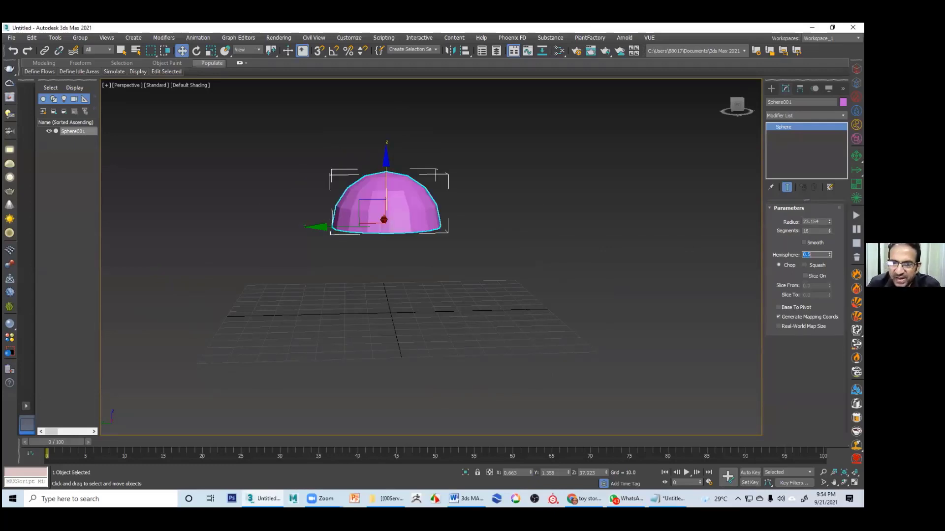
# - Raise the half sphere's segments to about 73 and inspect its rounded shape from above and the side
pyautogui.moveTo(401, 241)
pyautogui.keyDown('alt'); pyautogui.mouseDown(button='middle')
pyautogui.moveTo(420, 218)
pyautogui.moveTo(429, 238)
pyautogui.moveTo(415, 246)
pyautogui.mouseUp(button='middle'); pyautogui.keyUp('alt')
pyautogui.moveTo(829, 231); pyautogui.dragTo(829, 205)
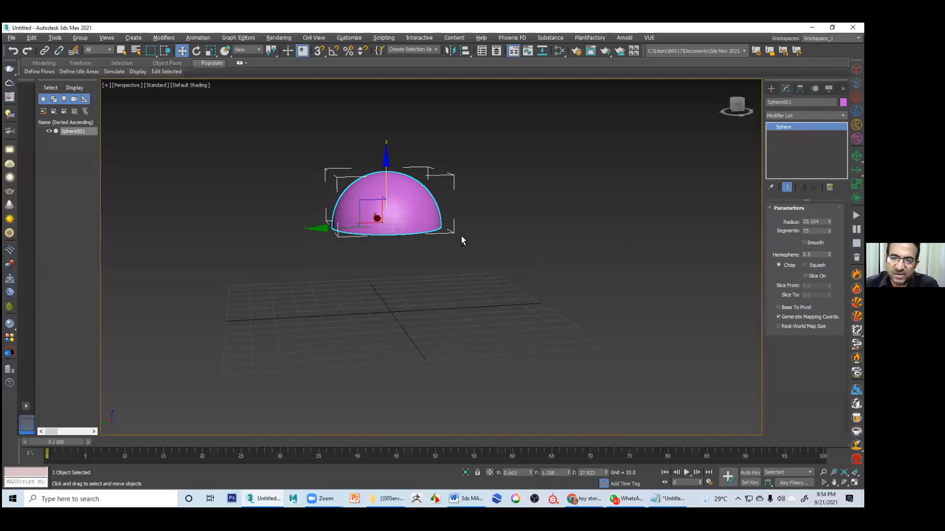
pyautogui.keyDown('alt'); pyautogui.moveTo(462, 235); pyautogui.dragTo(609, 221, button='middle'); pyautogui.keyUp('alt')
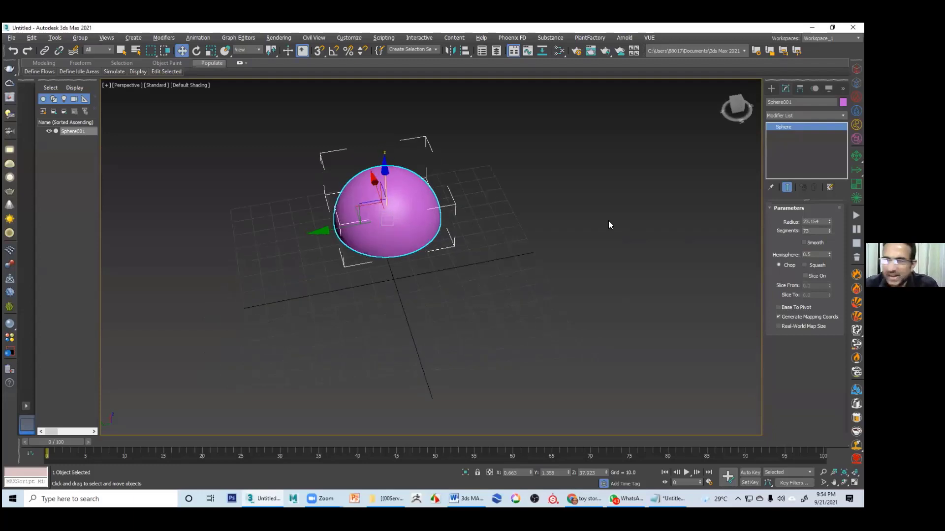
pyautogui.keyDown('alt'); pyautogui.moveTo(457, 221); pyautogui.dragTo(467, 170, button='middle'); pyautogui.keyUp('alt')
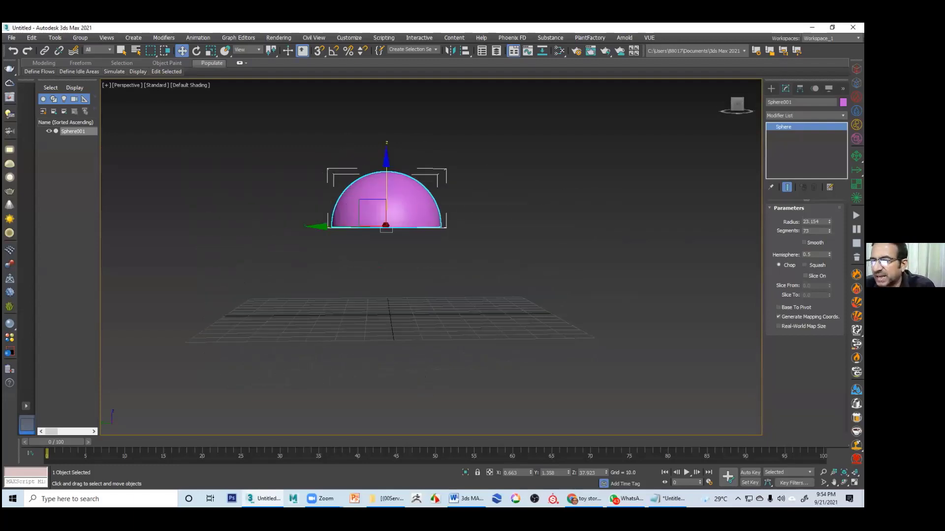
# - Set the Hemisphere value back to 0 to restore the full sphere and turn Smooth on
pyautogui.moveTo(829, 255)
pyautogui.mouseDown()
pyautogui.moveTo(829, 271)
pyautogui.moveTo(829, 246)
pyautogui.mouseUp()
pyautogui.keyDown('alt'); pyautogui.moveTo(573, 261); pyautogui.dragTo(583, 295, button='middle'); pyautogui.keyUp('alt')
pyautogui.moveTo(829, 255); pyautogui.dragTo(829, 306)
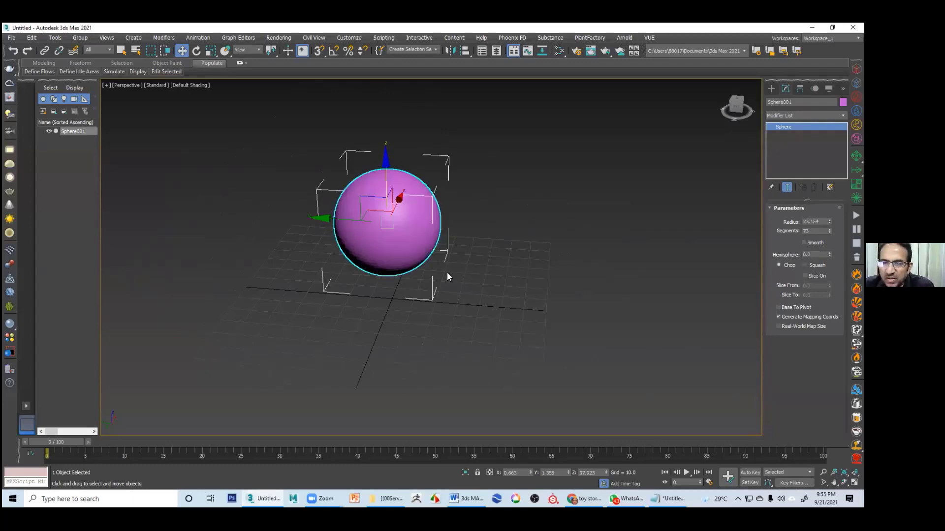
pyautogui.scroll(4, 447, 273)
pyautogui.moveTo(750, 250); pyautogui.dragTo(835, 314, button='middle')
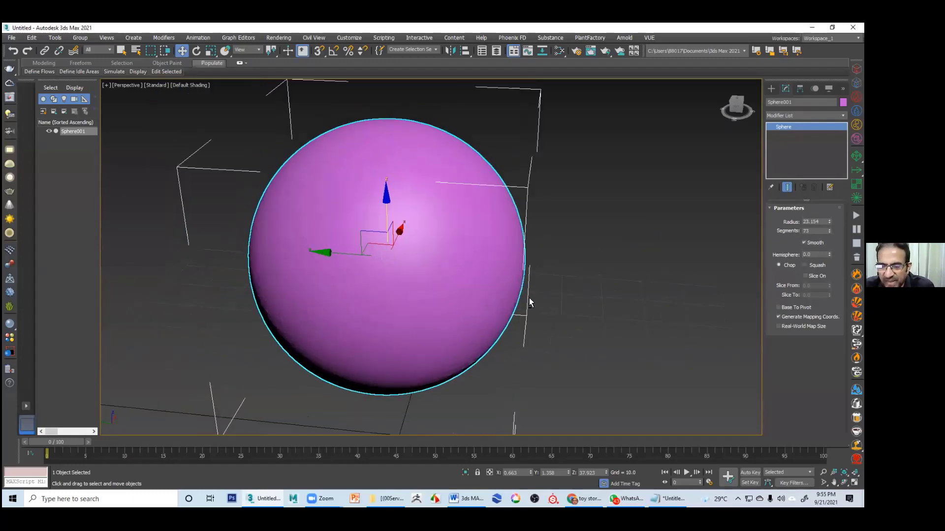
# - Change the sphere's object colour from the custom colours to white and keep the sphere selected
pyautogui.scroll(-5, 529, 297)
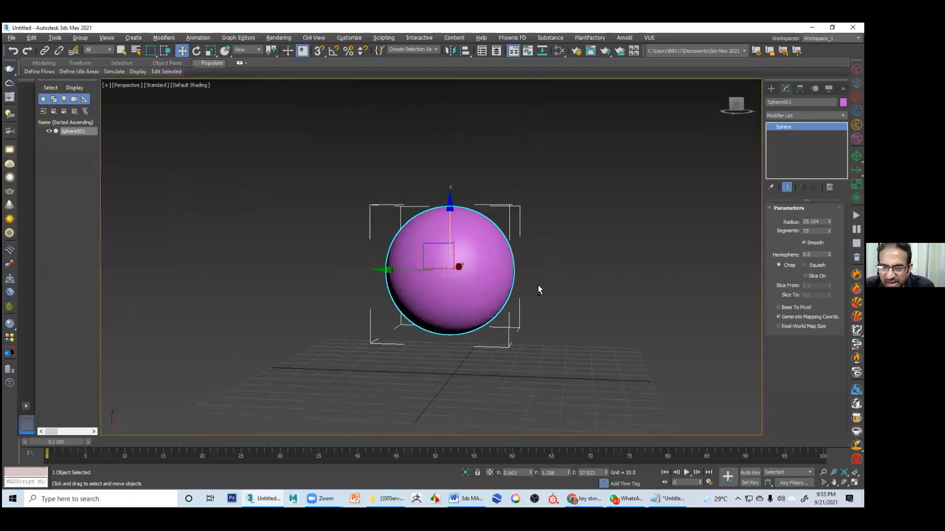
pyautogui.moveTo(524, 279); pyautogui.dragTo(514, 271, button='middle')
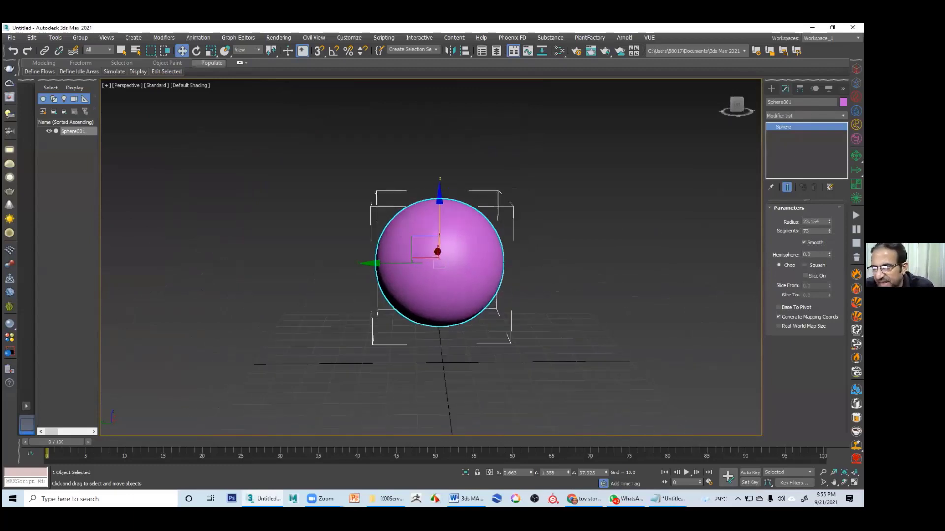
pyautogui.click(843, 103)
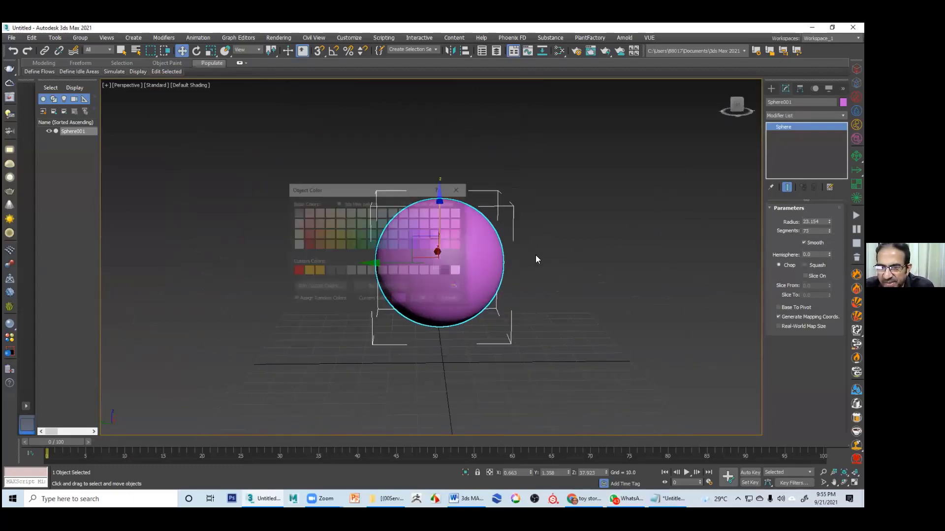
pyautogui.click(458, 272)
pyautogui.click(428, 301)
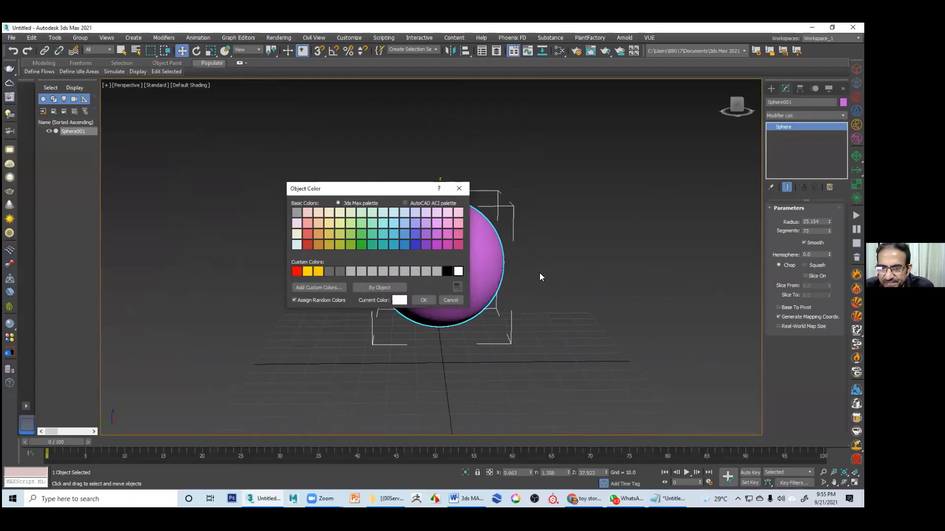
pyautogui.click(540, 273)
pyautogui.moveTo(506, 256); pyautogui.dragTo(464, 231, button='middle')
pyautogui.click(445, 240)
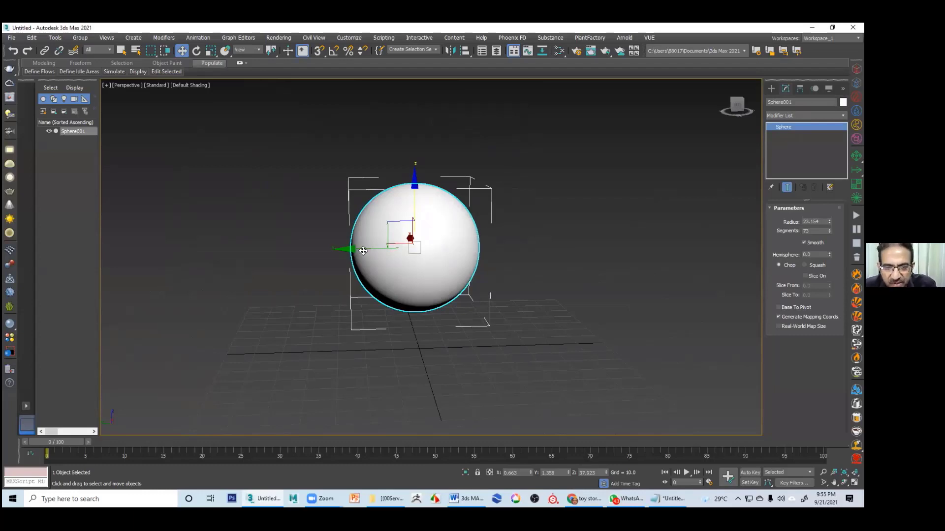
# - Try cloning the white sphere sideways along its Y axis and discard the clone
pyautogui.press('Delete')
pyautogui.keyDown('shift'); pyautogui.moveTo(449, 257); pyautogui.dragTo(555, 256); pyautogui.keyUp('shift')
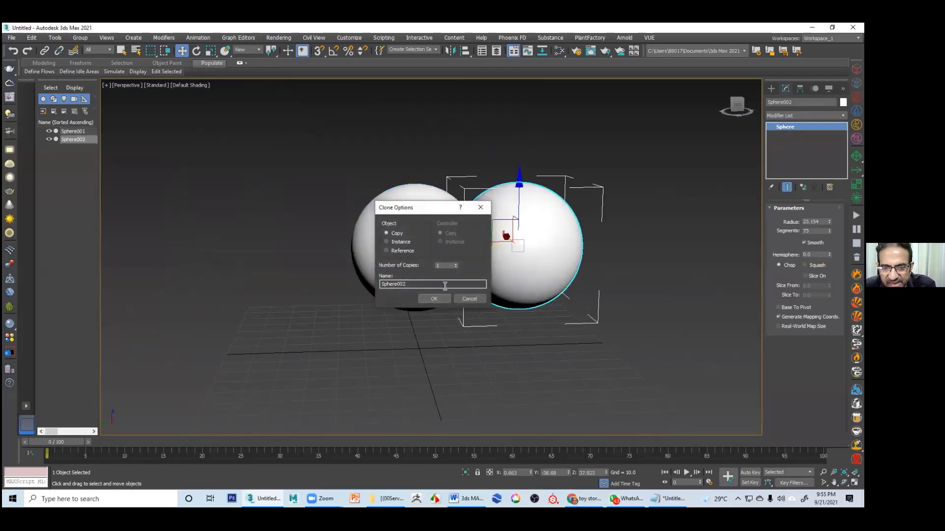
pyautogui.click(470, 299)
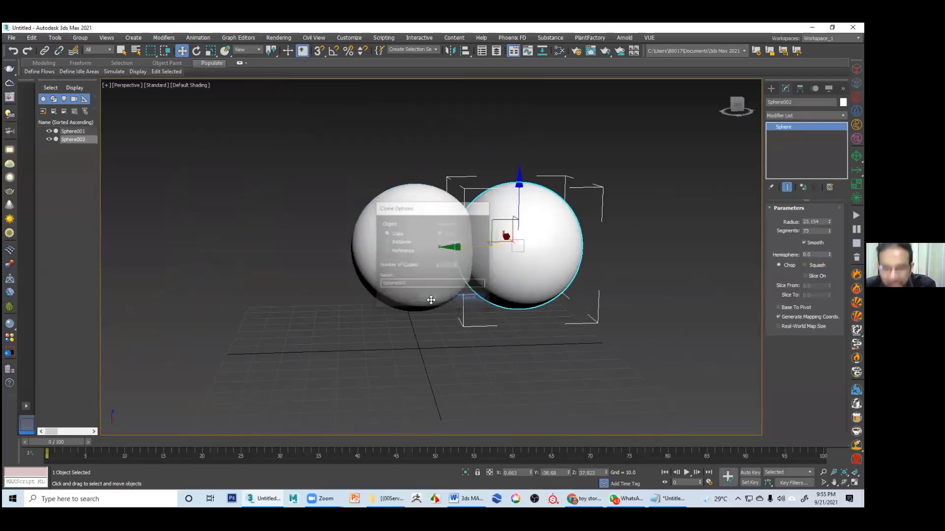
pyautogui.click(574, 226)
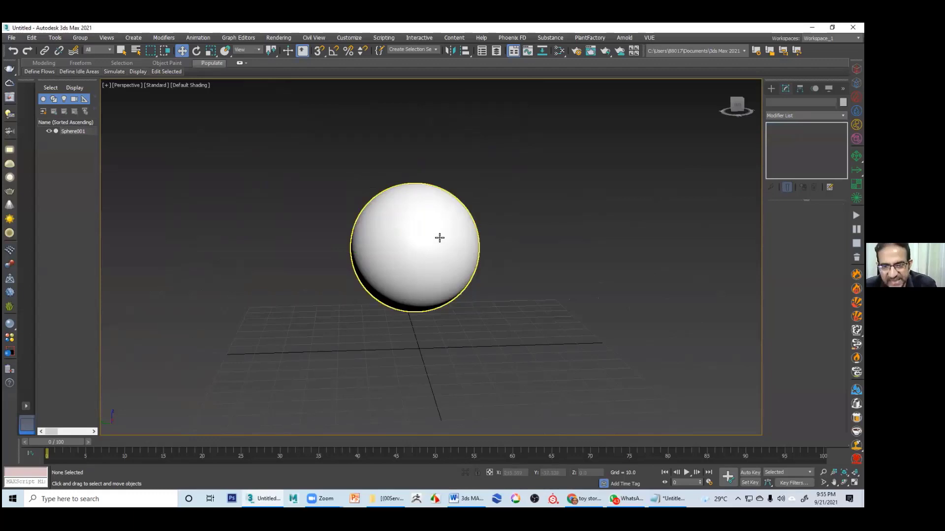
pyautogui.click(438, 232)
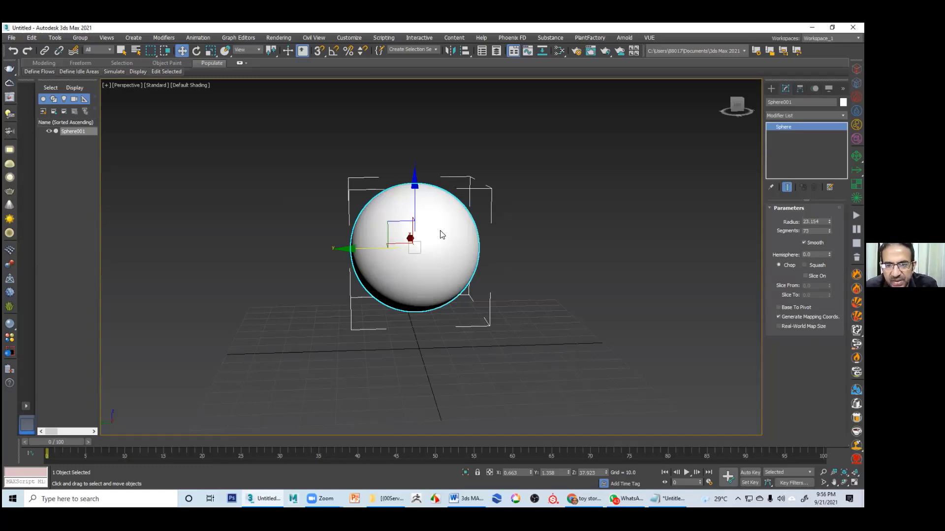
pyautogui.hotkey('shift', 'v')
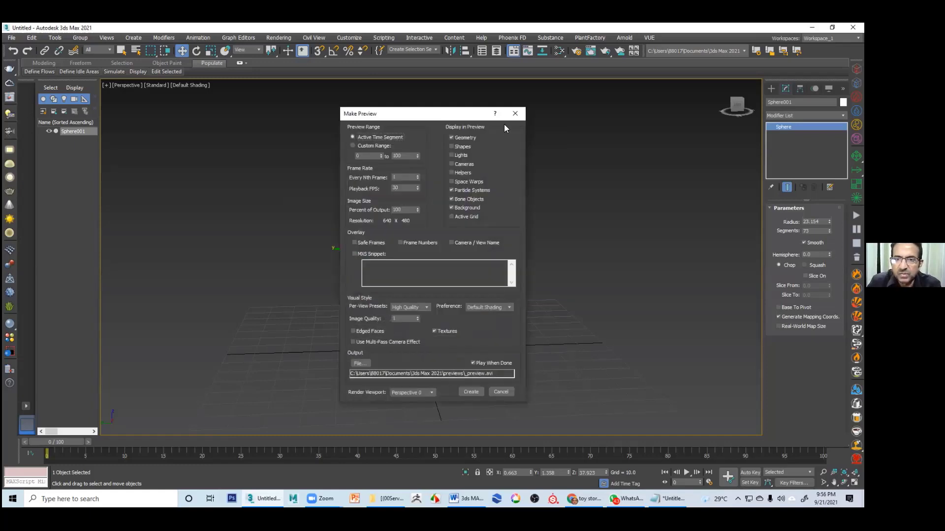
pyautogui.press('Escape')
pyautogui.click(563, 179)
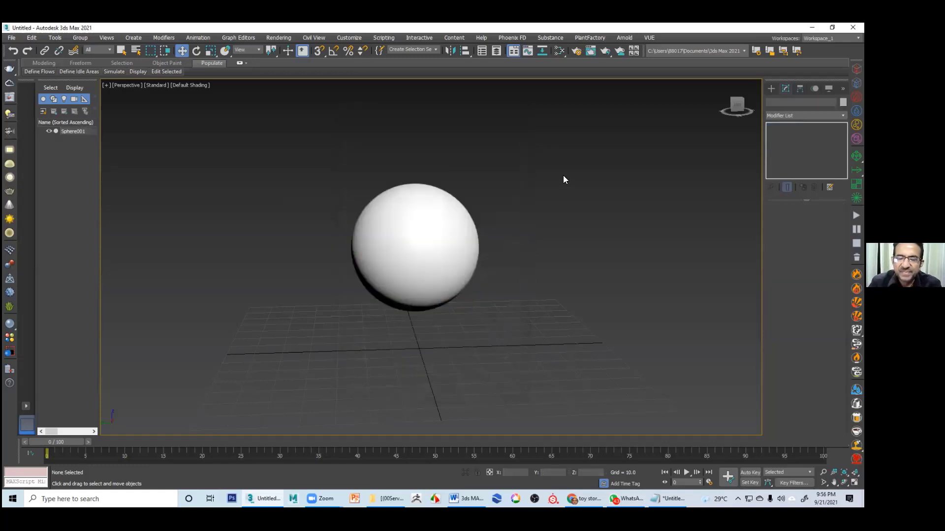
# - Open the in-place Clone Options for the white sphere and move the dialog clear of the model
pyautogui.click(465, 231)
pyautogui.hotkey('ctrl', 'v')
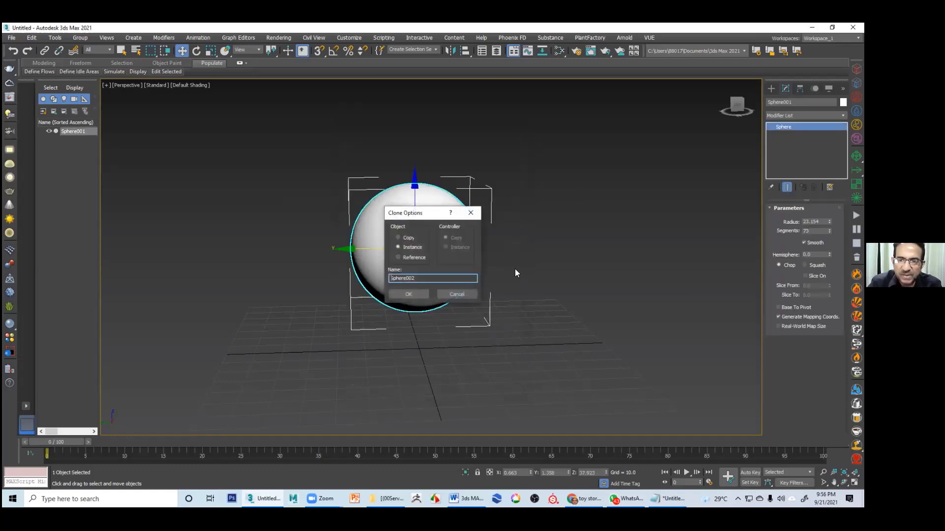
pyautogui.moveTo(410, 214); pyautogui.dragTo(541, 216)
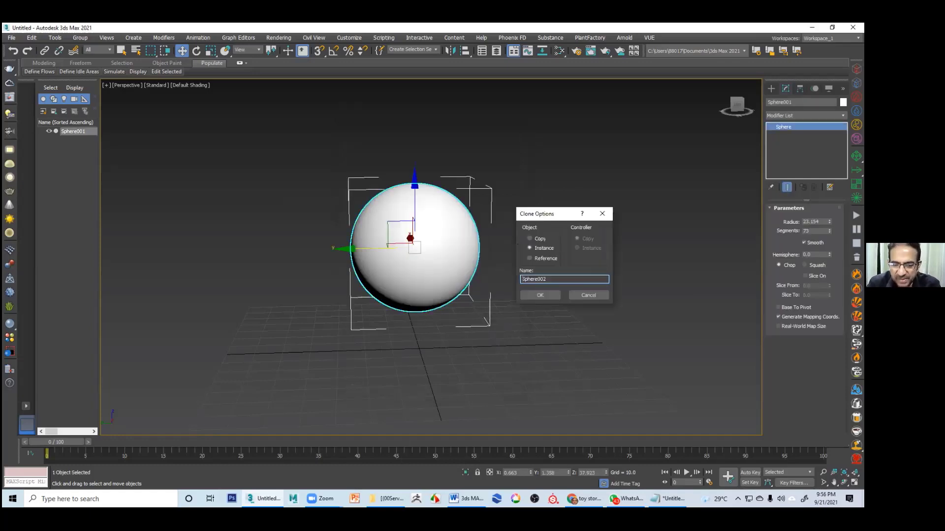
# - Switch to Notepad, add the line "Ctrl+V-----Clone in place" below the F4 note, and return to 3ds Max
pyautogui.click(665, 499)
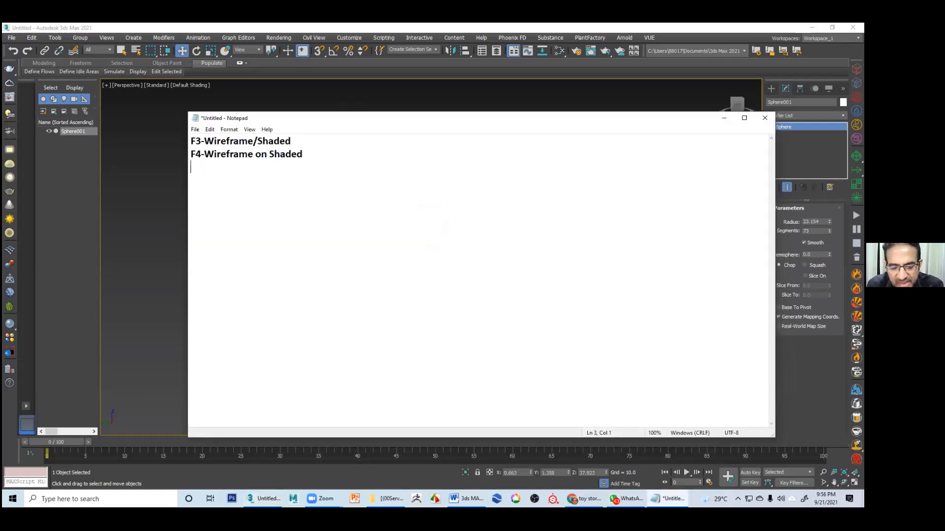
pyautogui.write('Ctrl')
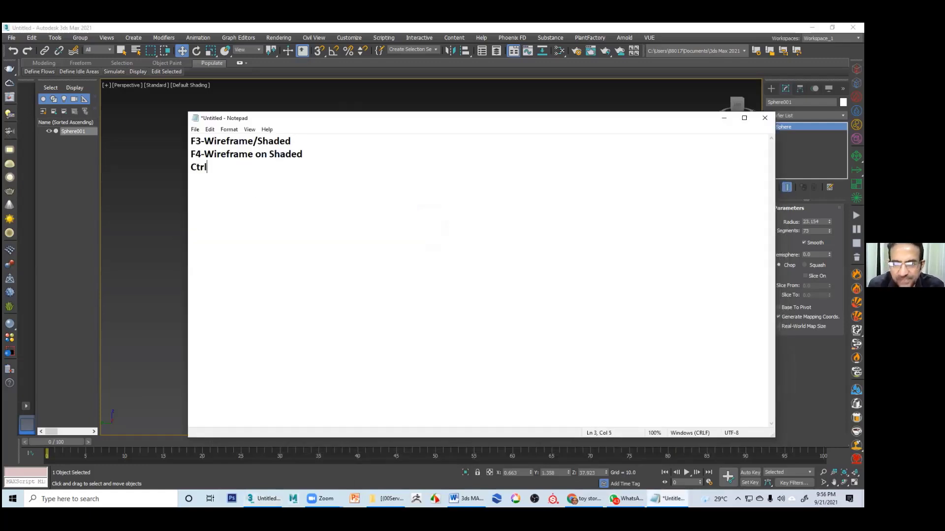
pyautogui.write('+V')
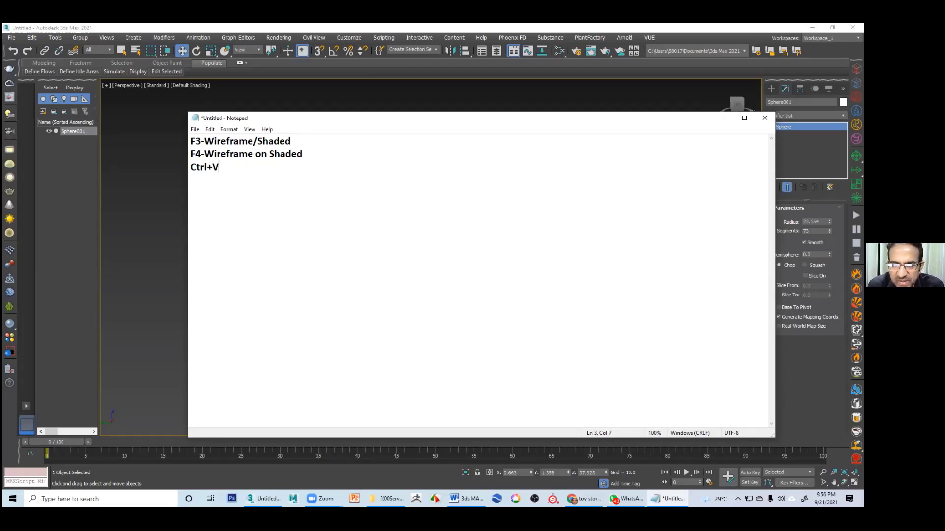
pyautogui.write('-----')
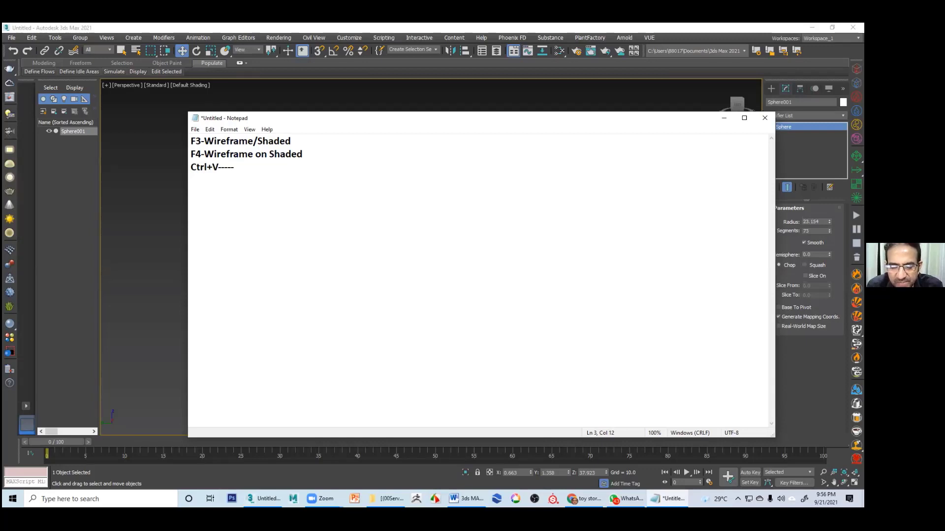
pyautogui.write('C')
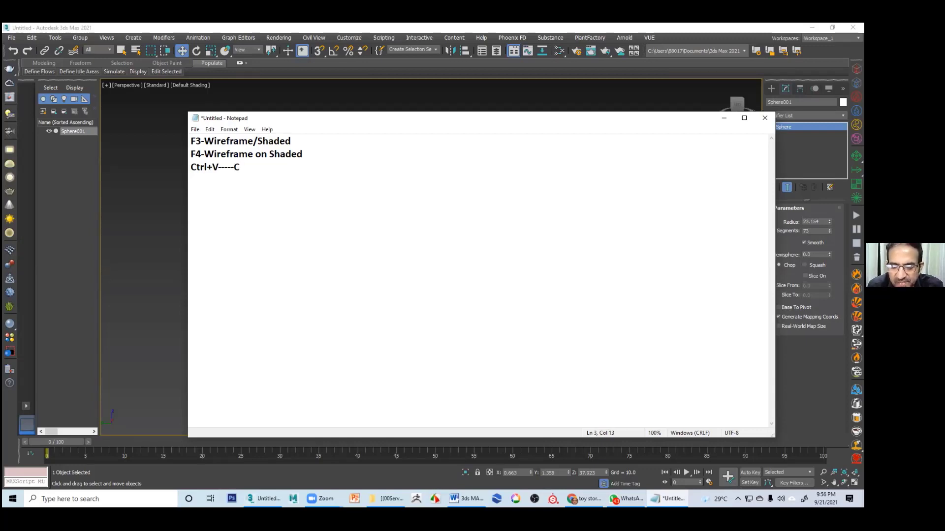
pyautogui.write('lone')
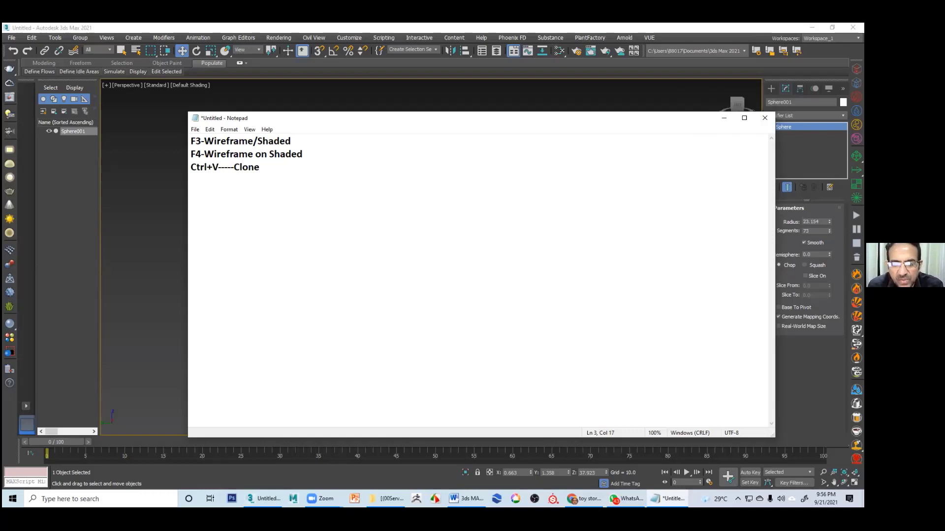
pyautogui.write(' in ')
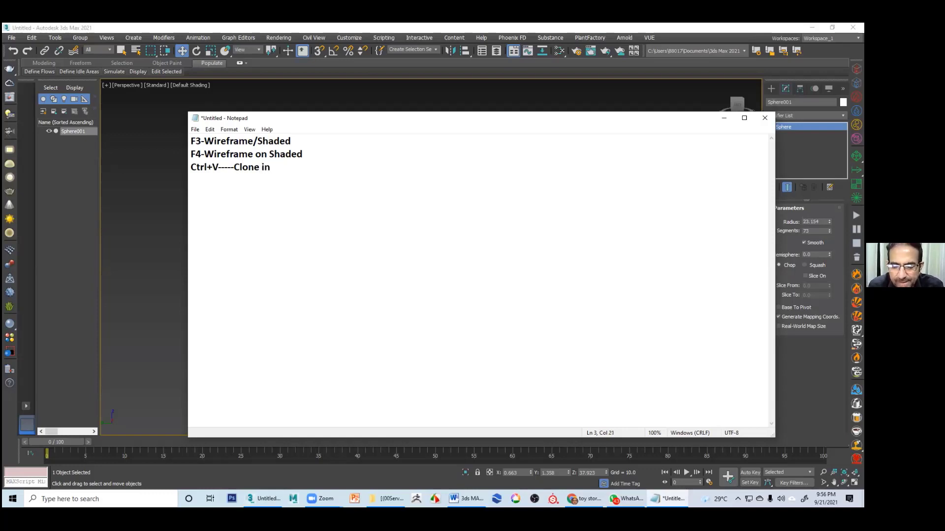
pyautogui.write('l')
pyautogui.press('BackSpace')
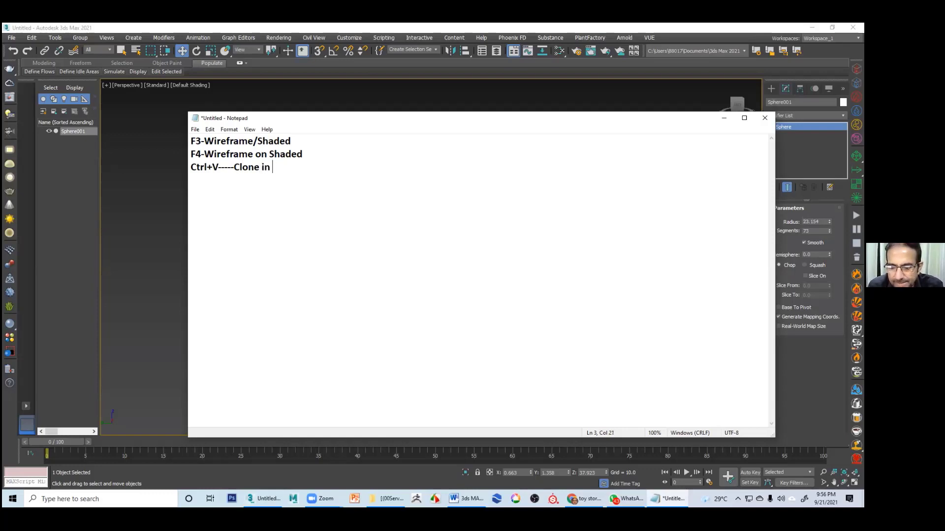
pyautogui.write('place')
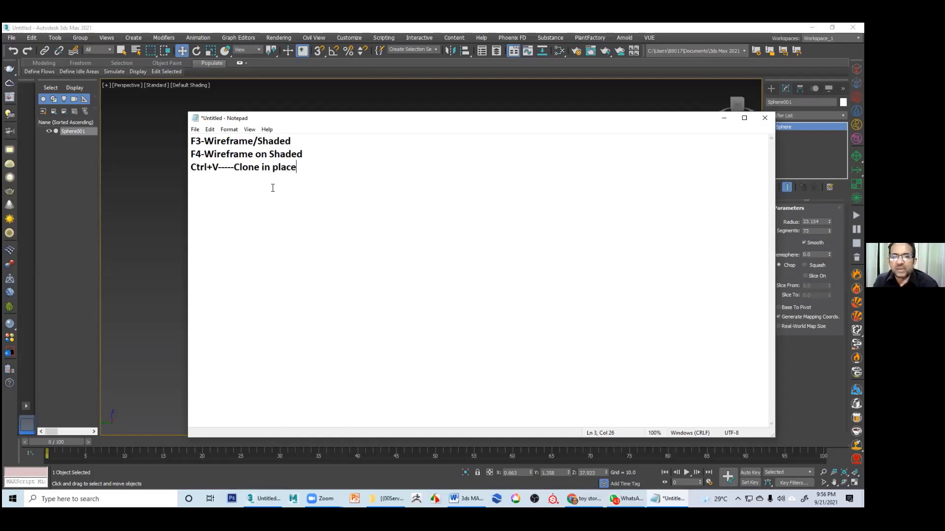
pyautogui.click(721, 120)
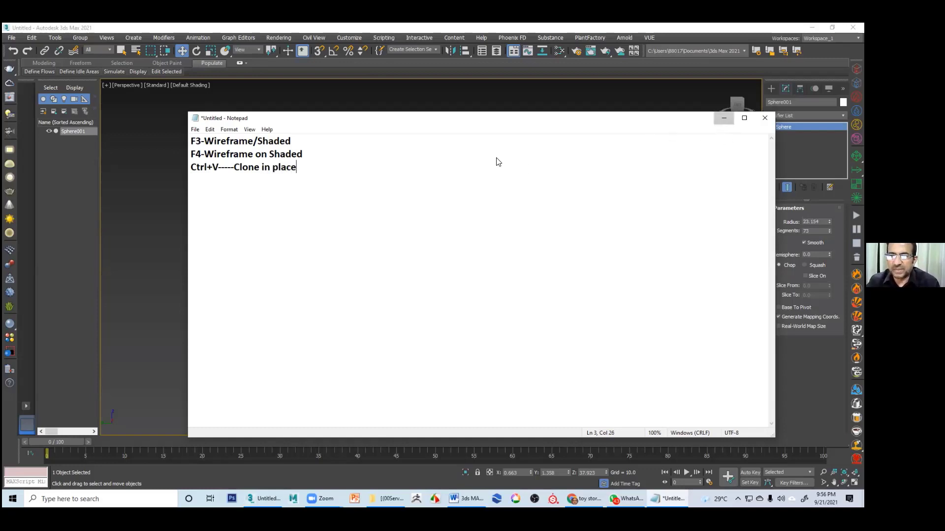
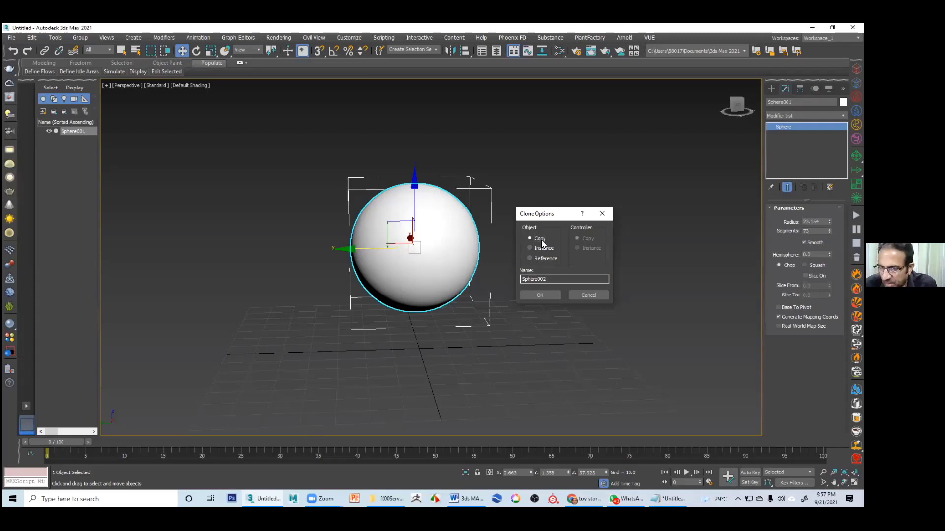
# - Clone the white sphere in place as a Copy and try moving the clone aside, undoing the move
pyautogui.click(539, 295)
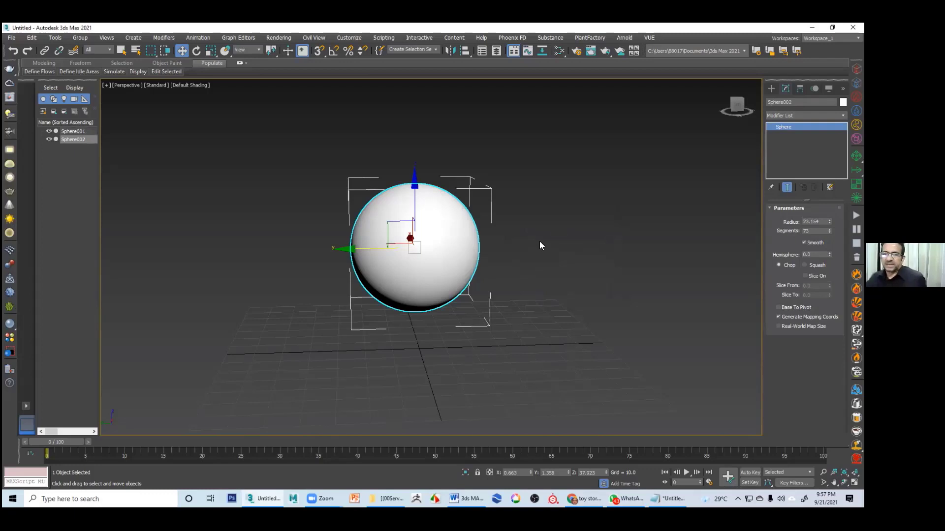
pyautogui.moveTo(346, 252); pyautogui.dragTo(534, 273)
pyautogui.hotkey('ctrl', 'z')
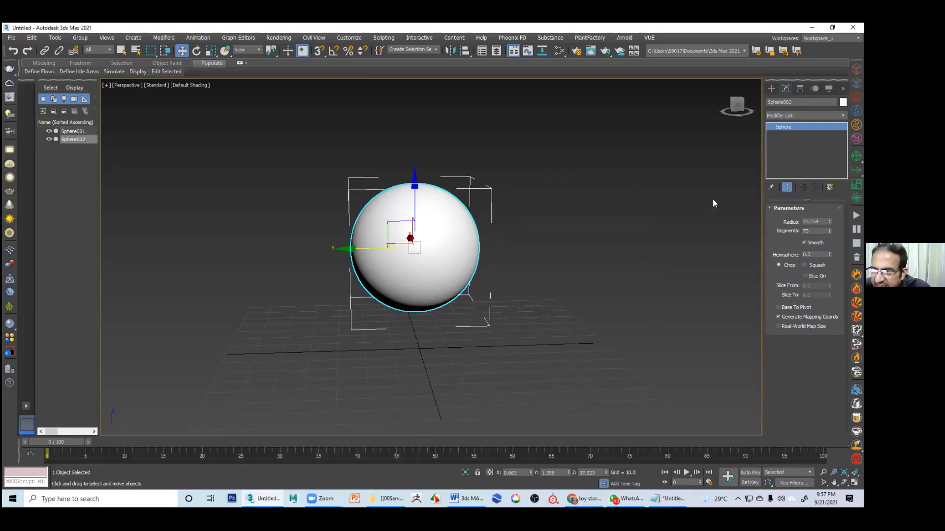
# - Change the cloned sphere's object colour to black from the custom colours
pyautogui.click(787, 102)
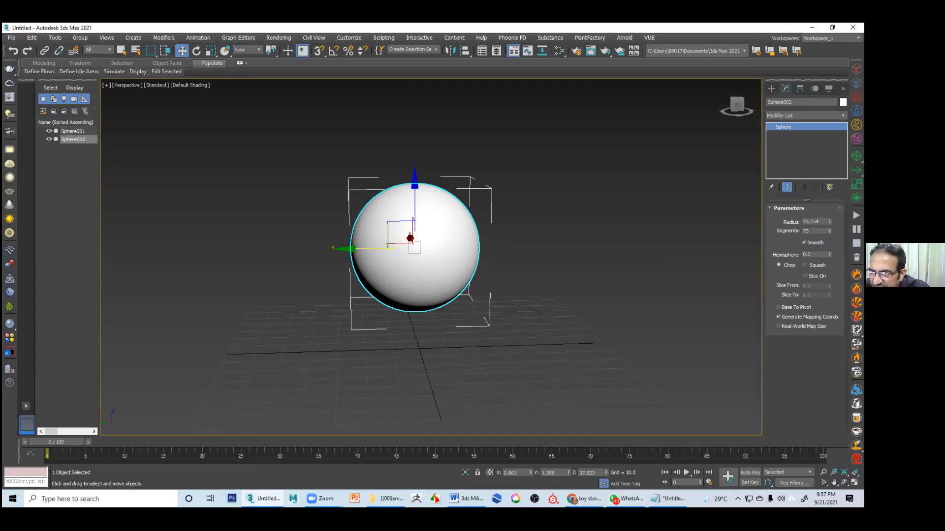
pyautogui.click(842, 102)
pyautogui.moveTo(393, 190); pyautogui.dragTo(610, 165)
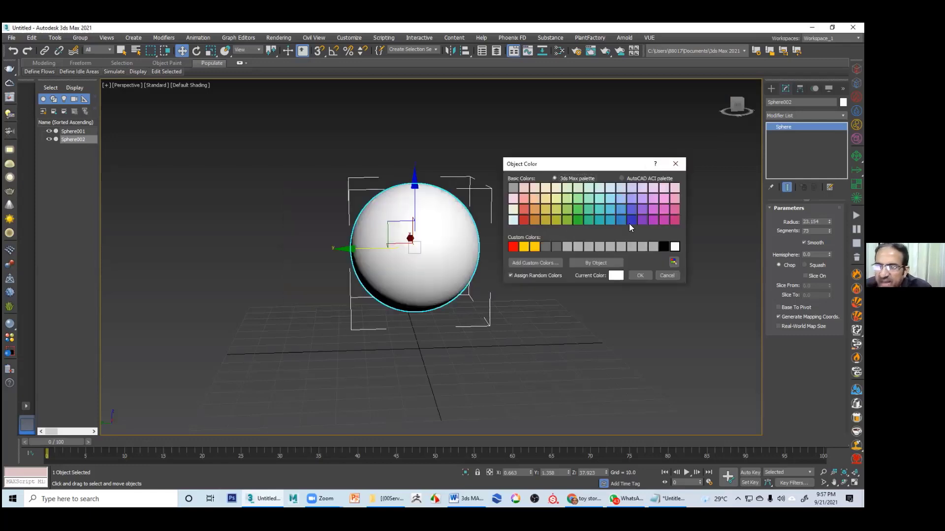
pyautogui.click(665, 245)
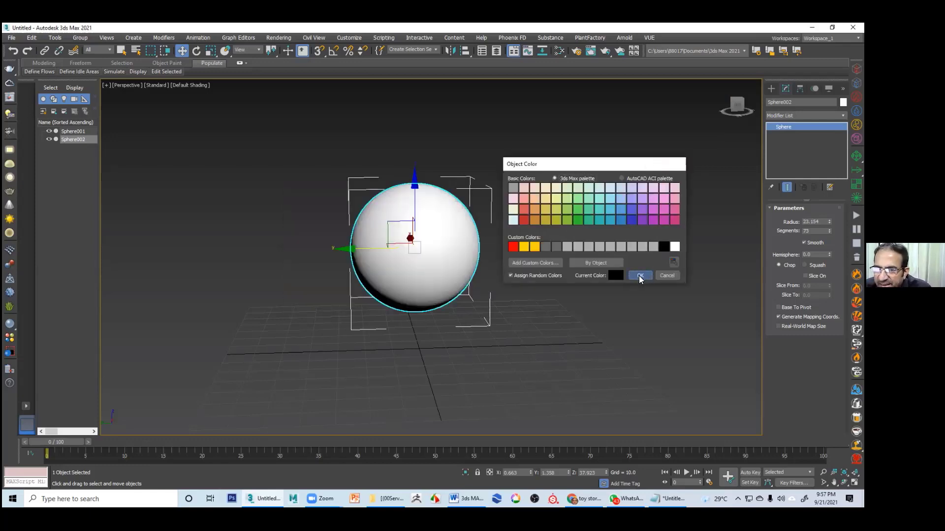
pyautogui.click(640, 275)
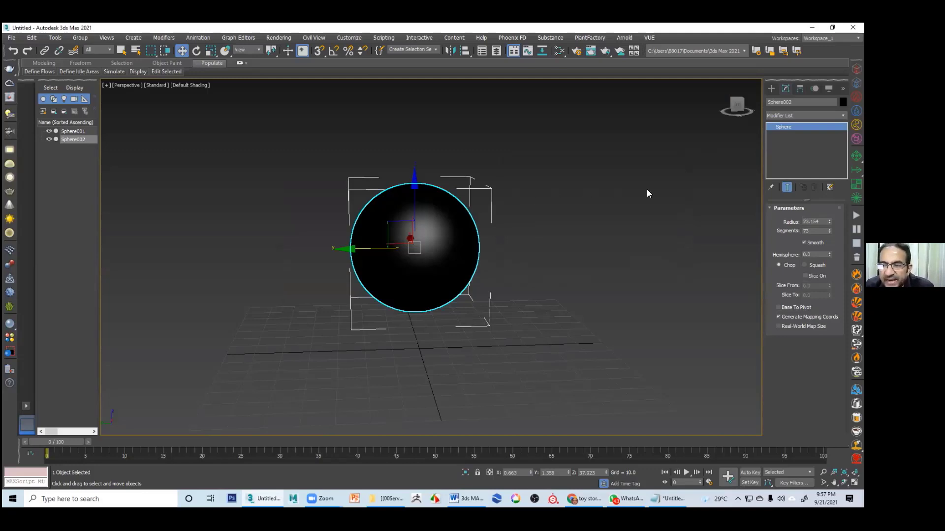
# - Enlarge the black sphere's radius to about 24.08 and try moving it along the Y axis, undoing the move
pyautogui.moveTo(830, 222); pyautogui.dragTo(829, 220)
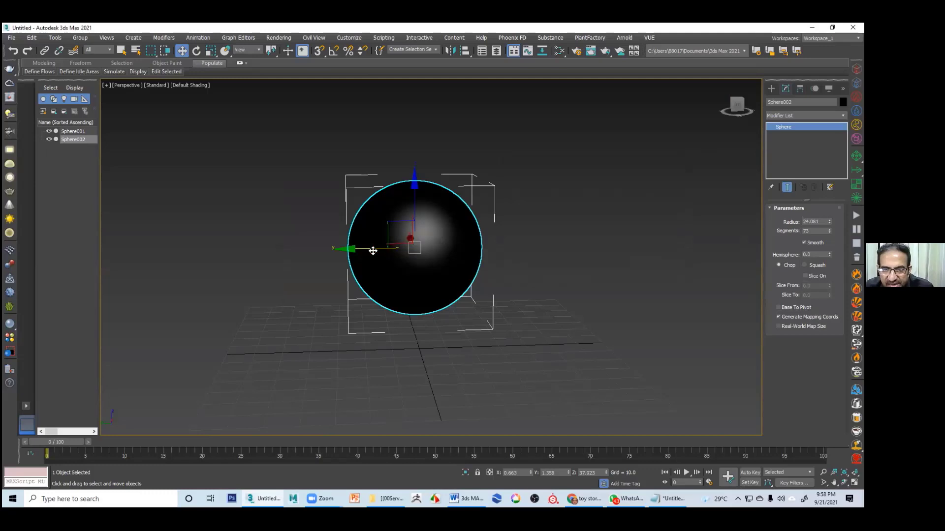
pyautogui.moveTo(373, 250); pyautogui.dragTo(494, 248)
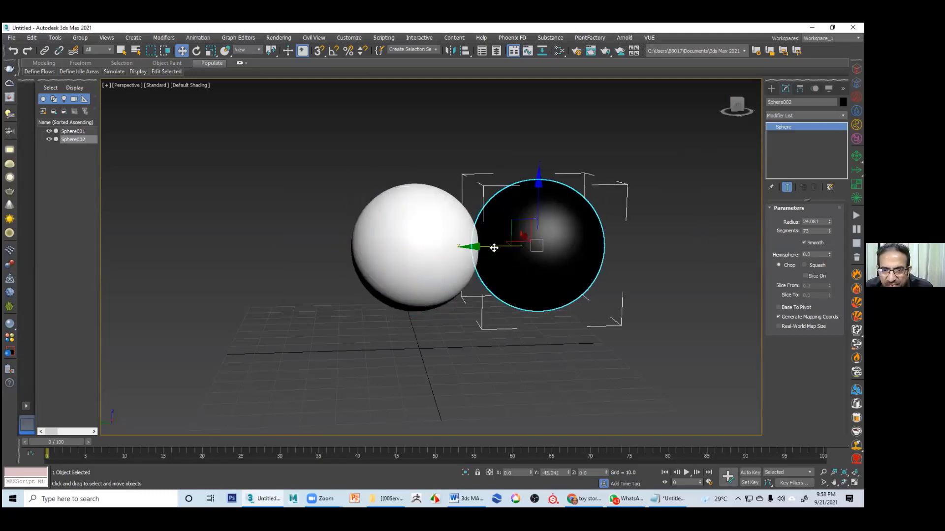
pyautogui.hotkey('ctrl', 'z')
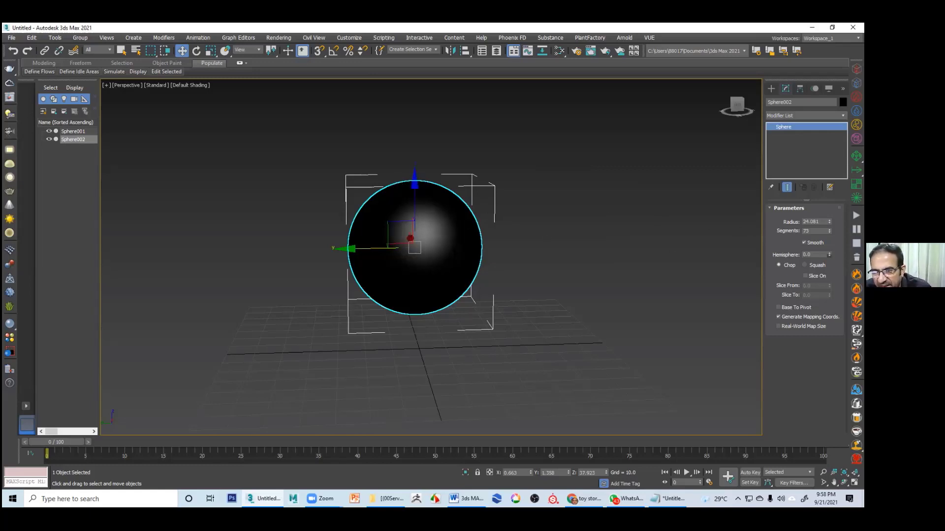
# - Set the black sphere's Hemisphere value to 0.9 so only a small cap remains on the white sphere
pyautogui.moveTo(829, 254); pyautogui.dragTo(829, 217)
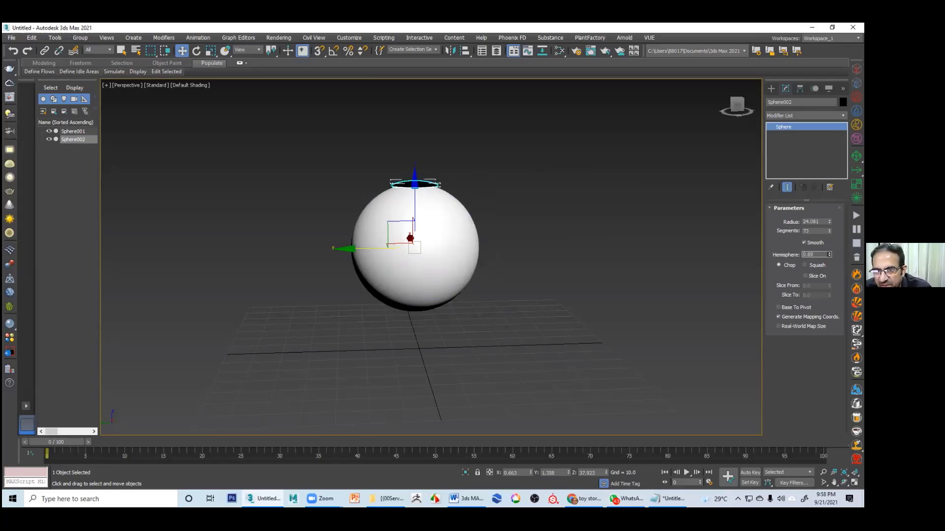
pyautogui.moveTo(819, 255); pyautogui.dragTo(730, 245)
pyautogui.press('BackSpace')
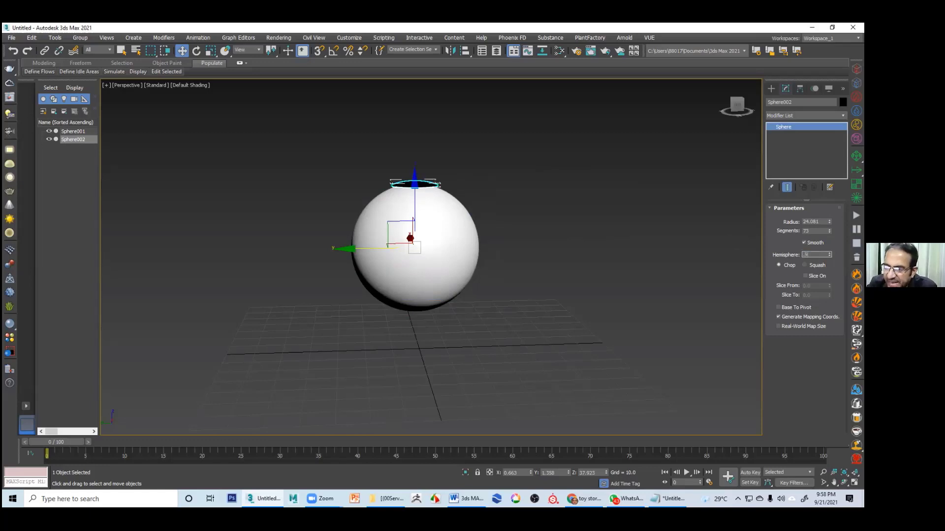
pyautogui.press('Return')
pyautogui.click(595, 239)
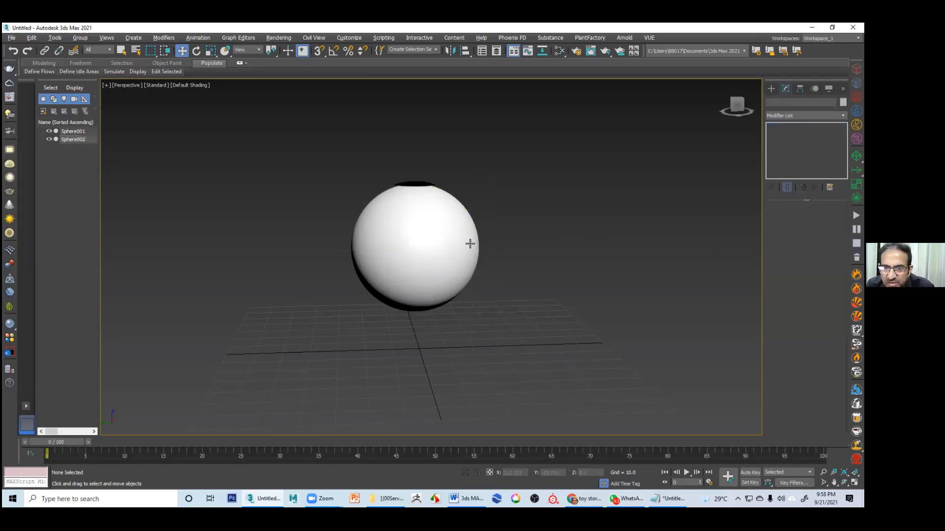
# - Rotate the black cap down from the top of the white sphere to face forward as a pupil
pyautogui.moveTo(469, 244)
pyautogui.keyDown('alt'); pyautogui.mouseDown(button='middle')
pyautogui.moveTo(468, 274)
pyautogui.moveTo(413, 196)
pyautogui.moveTo(477, 241)
pyautogui.moveTo(479, 234)
pyautogui.mouseUp(button='middle'); pyautogui.keyUp('alt')
pyautogui.click(441, 215)
pyautogui.click(426, 199)
pyautogui.click(423, 200)
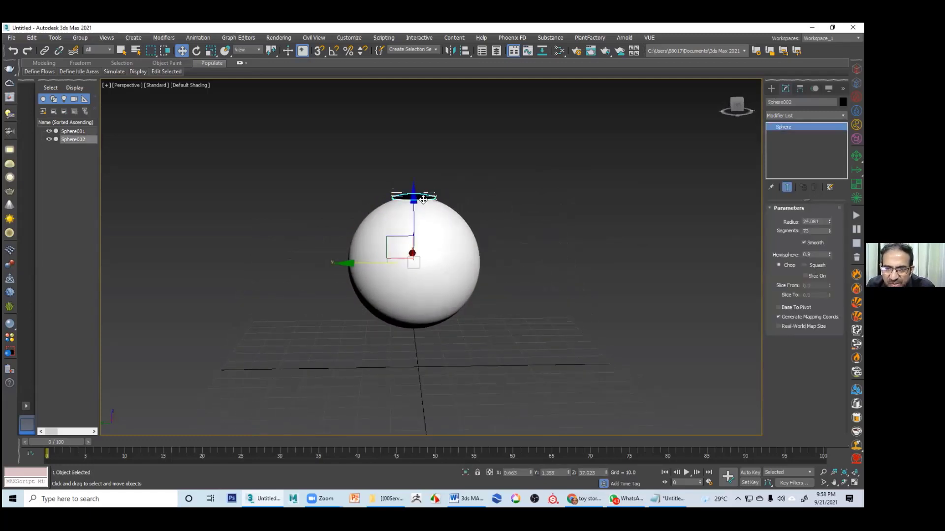
pyautogui.press('e')
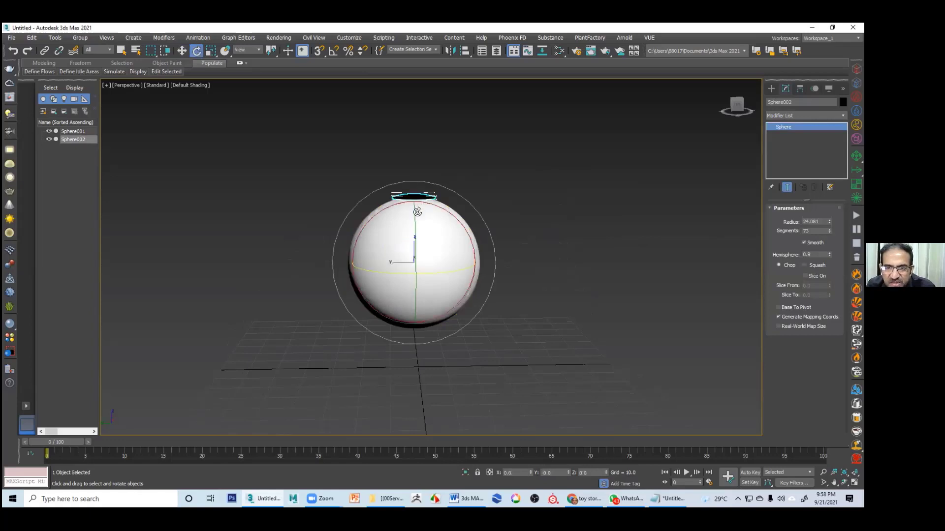
pyautogui.moveTo(417, 212); pyautogui.dragTo(397, 261)
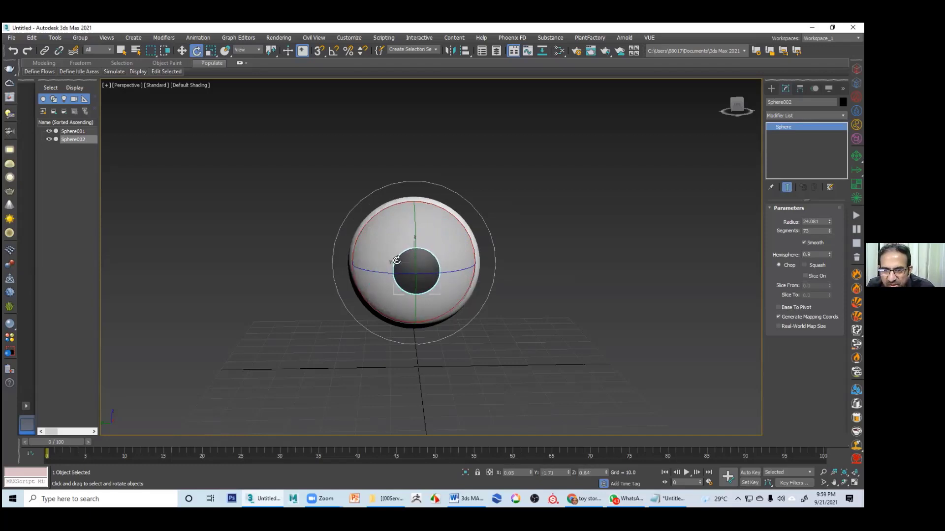
pyautogui.click(536, 273)
pyautogui.moveTo(500, 305)
pyautogui.keyDown('alt'); pyautogui.mouseDown(button='middle')
pyautogui.moveTo(474, 284)
pyautogui.moveTo(497, 285)
pyautogui.moveTo(489, 302)
pyautogui.mouseUp(button='middle'); pyautogui.keyUp('alt')
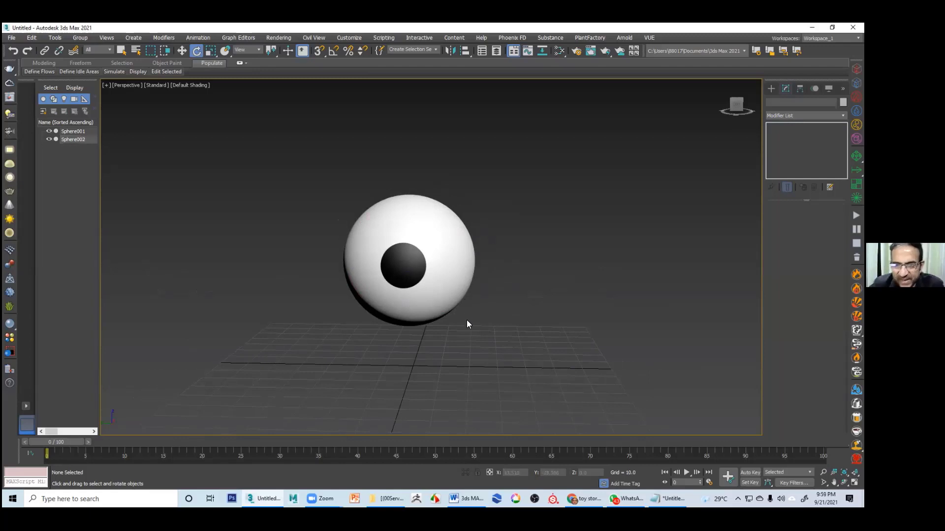
pyautogui.moveTo(466, 320)
pyautogui.keyDown('alt'); pyautogui.mouseDown(button='middle')
pyautogui.moveTo(482, 330)
pyautogui.moveTo(470, 330)
pyautogui.mouseUp(button='middle'); pyautogui.keyUp('alt')
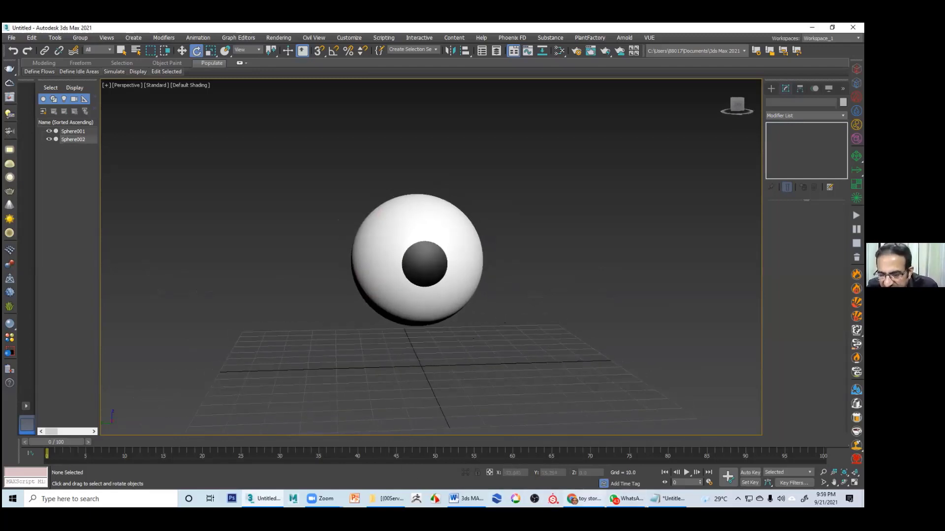
# - Switch to Chrome, start Magnifier at 400%, and examine the characters' eyes in the Toy Story image results
pyautogui.click(584, 499)
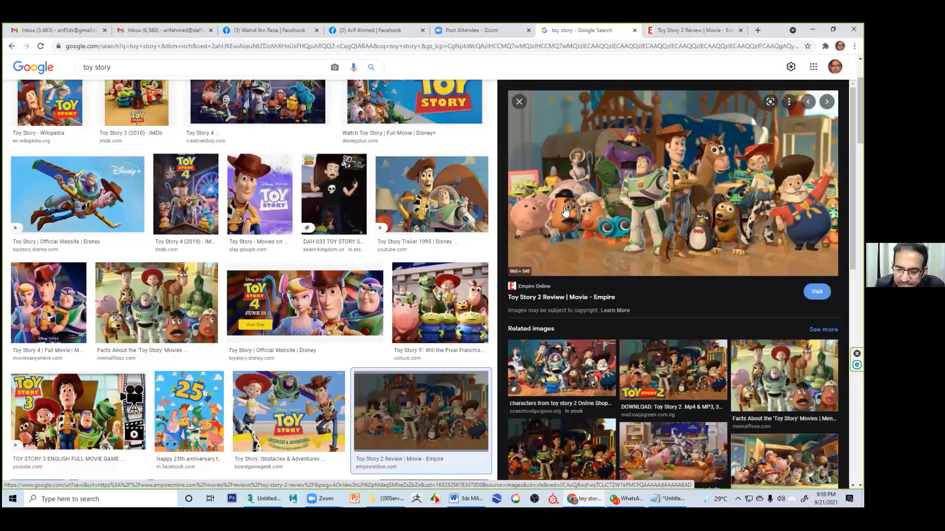
pyautogui.click(565, 211)
pyautogui.press('super+plus')
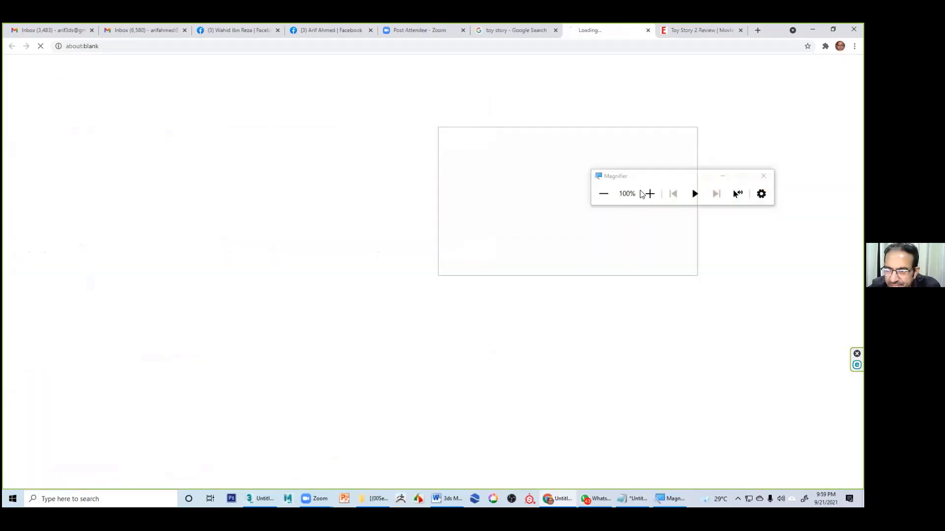
pyautogui.click(647, 193)
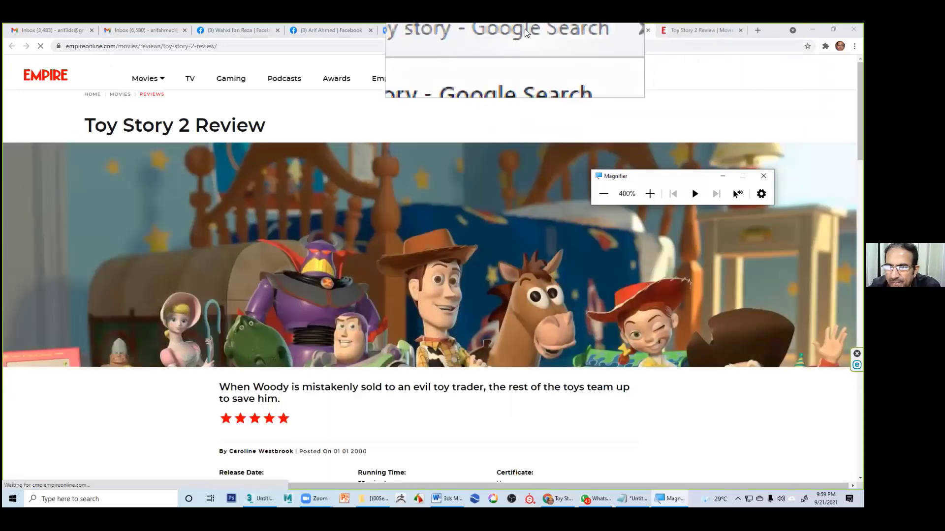
pyautogui.click(525, 28)
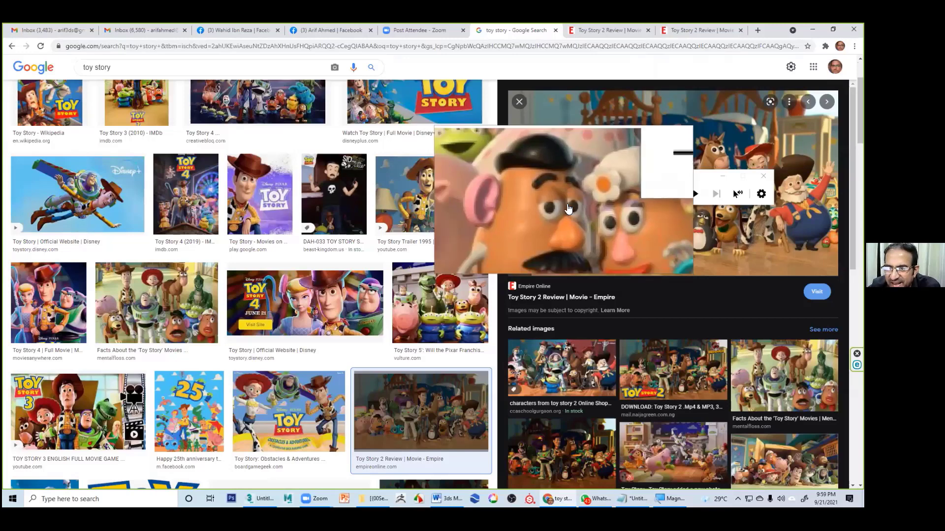
# - Reduce the Magnifier zoom, close Magnifier, and return to 3ds Max
pyautogui.rightClick(568, 235)
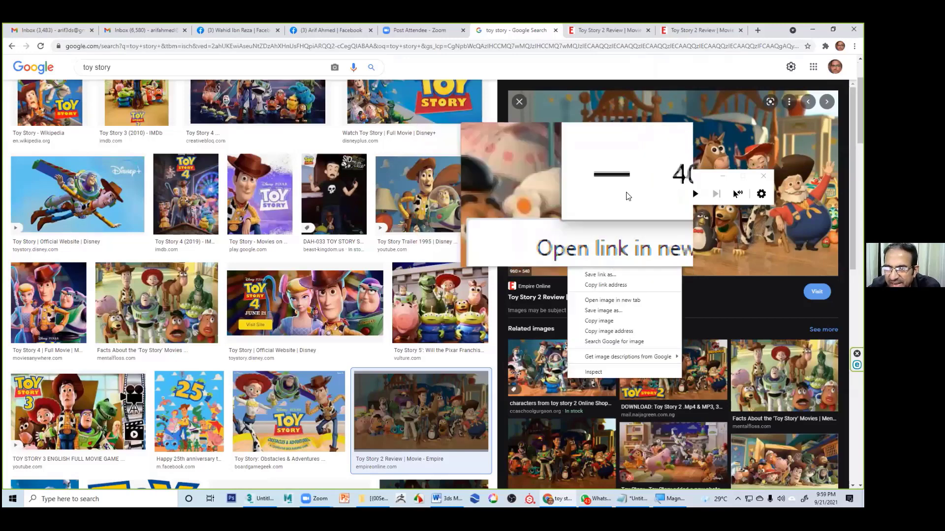
pyautogui.click(609, 192)
pyautogui.click(609, 193)
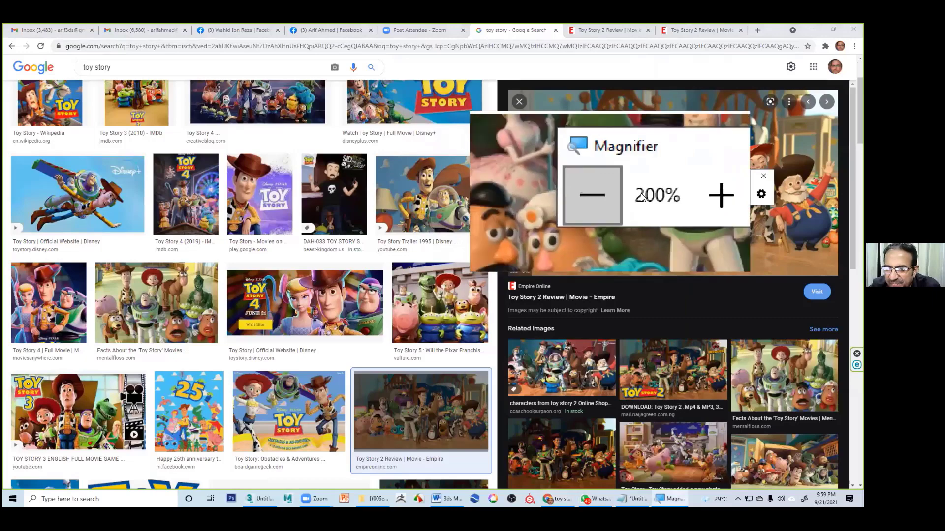
pyautogui.click(609, 193)
pyautogui.click(763, 176)
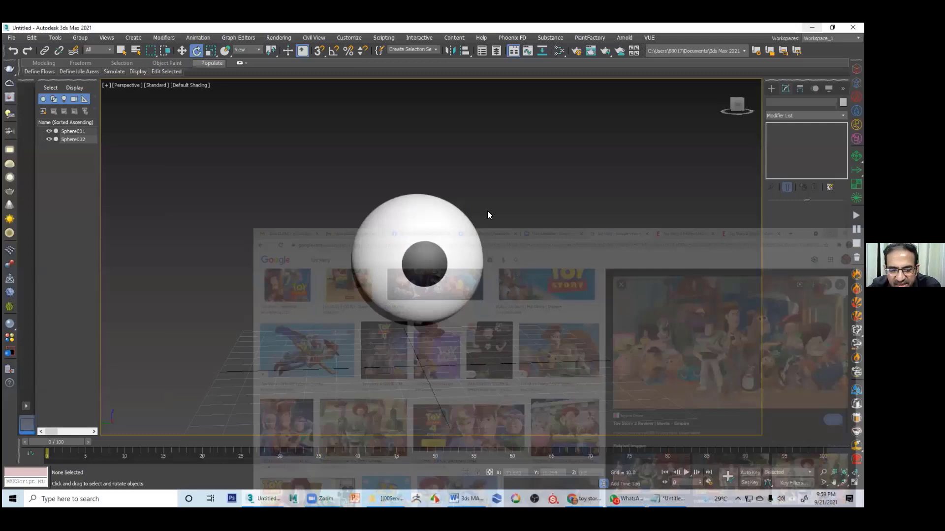
# - Clone the white sphere in place and enlarge the clone's radius to about 24.775
pyautogui.click(486, 214)
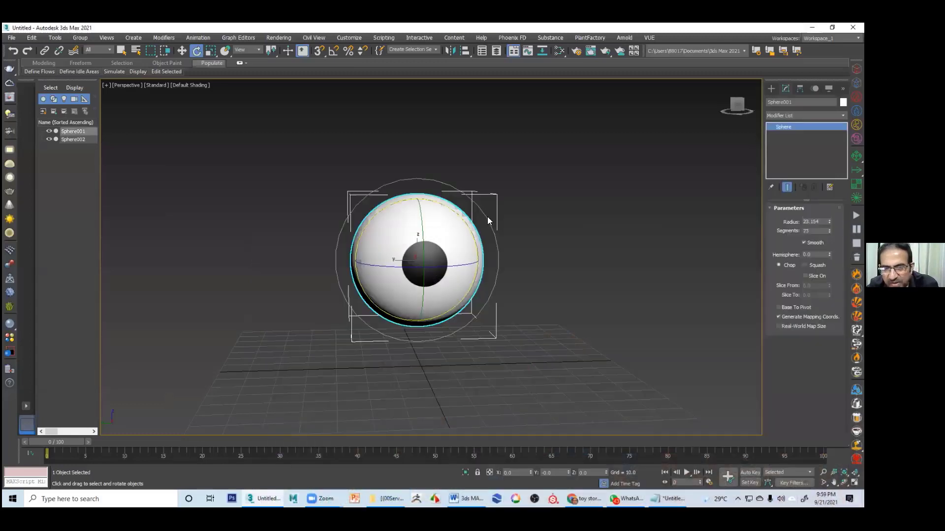
pyautogui.hotkey('ctrl', 'v')
pyautogui.click(416, 294)
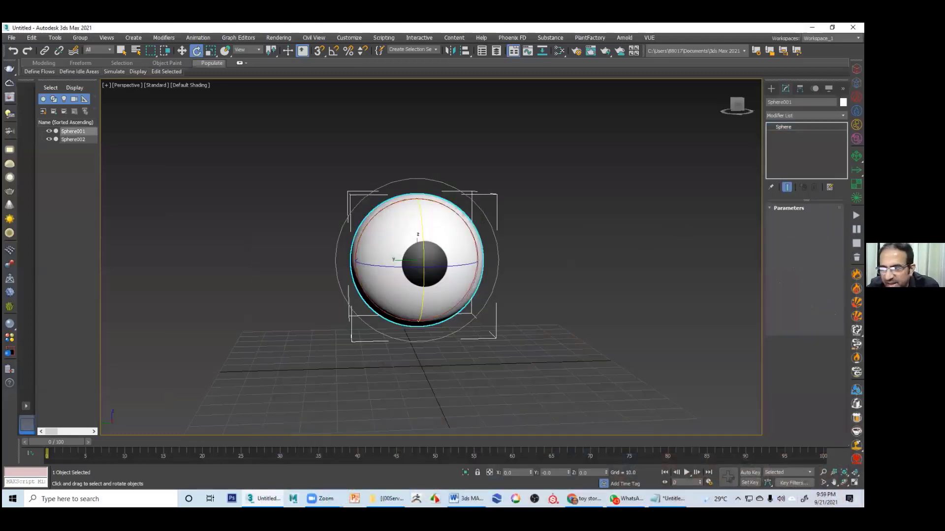
pyautogui.moveTo(829, 221); pyautogui.dragTo(829, 216)
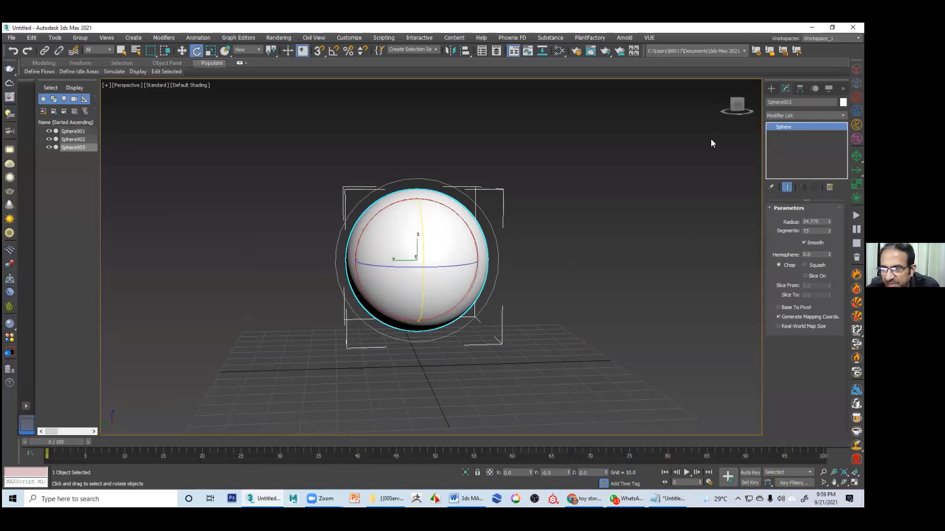
# - Change the enlarged clone's object colour to light peach from the 3ds Max palette
pyautogui.click(843, 101)
pyautogui.click(534, 198)
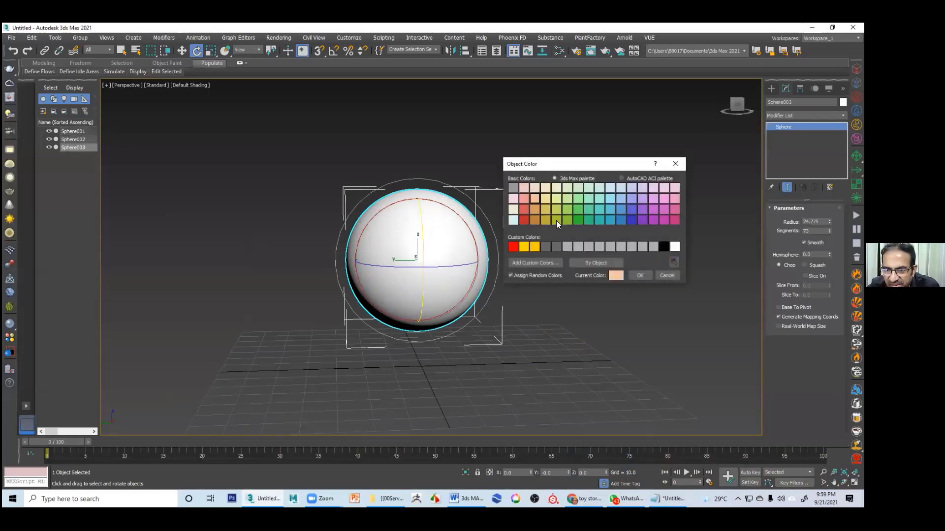
pyautogui.click(636, 274)
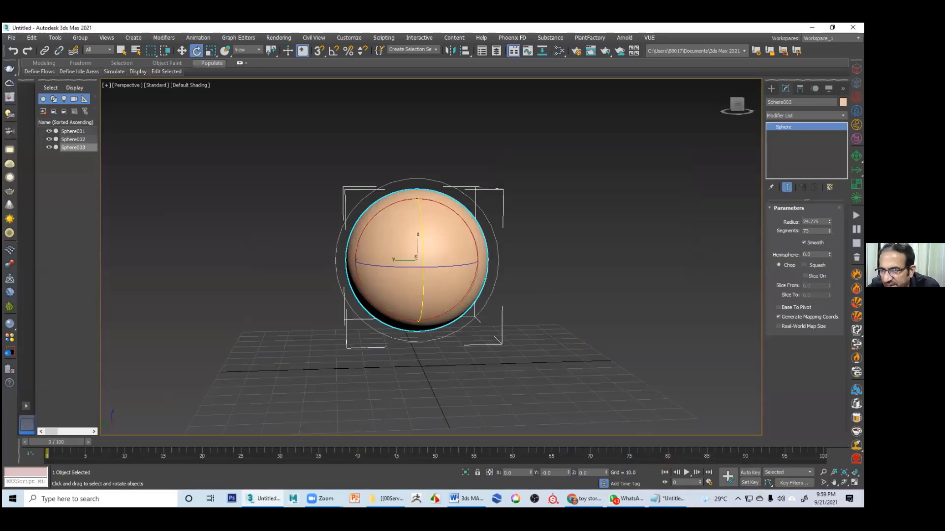
# - Set the peach sphere's Hemisphere value to 0.5 and rotate it backward to form an upper eyelid above the pupil
pyautogui.moveTo(829, 254); pyautogui.dragTo(829, 230)
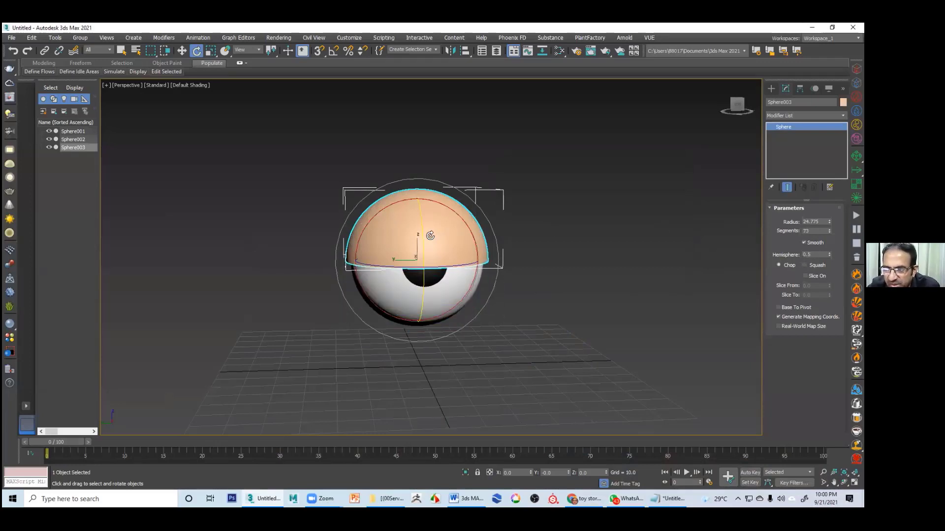
pyautogui.moveTo(420, 217)
pyautogui.mouseDown()
pyautogui.moveTo(420, 194)
pyautogui.moveTo(421, 215)
pyautogui.moveTo(423, 204)
pyautogui.mouseUp()
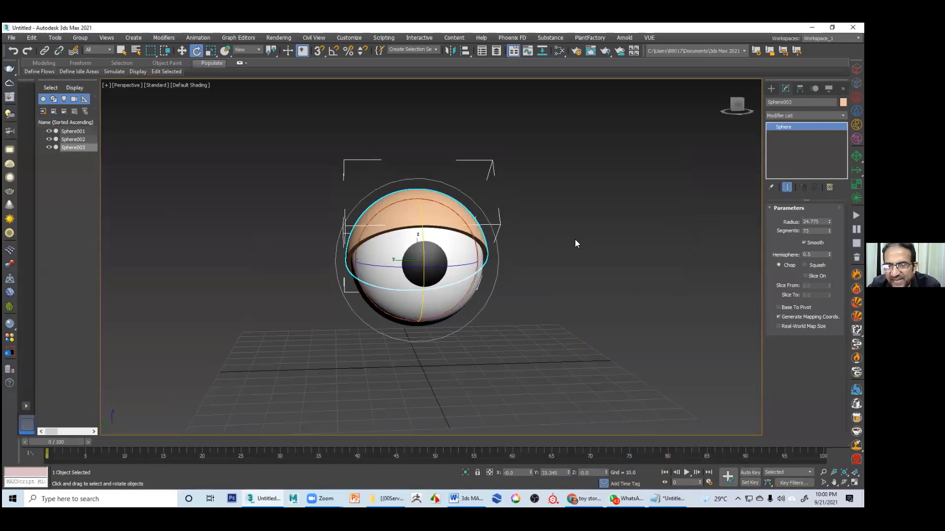
pyautogui.click(539, 259)
pyautogui.keyDown('alt'); pyautogui.moveTo(531, 259); pyautogui.dragTo(524, 253, button='middle'); pyautogui.keyUp('alt')
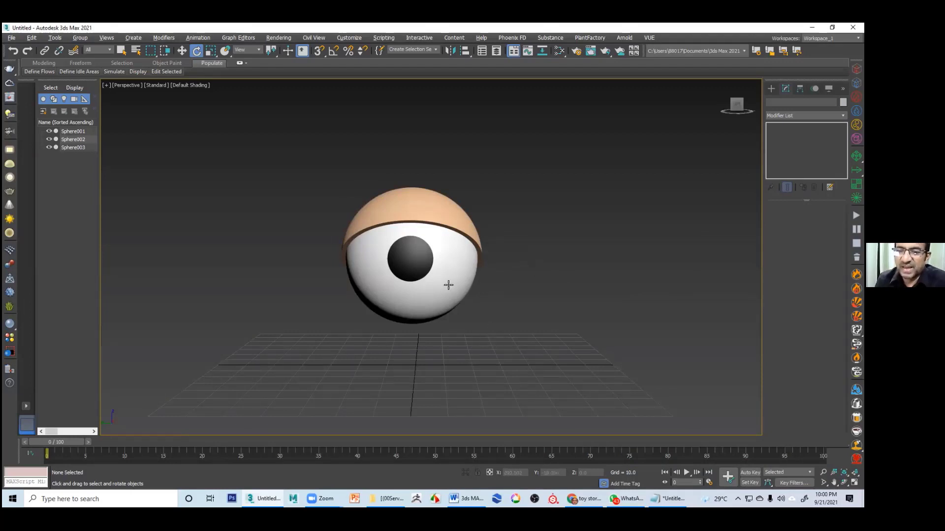
pyautogui.moveTo(448, 285)
pyautogui.keyDown('alt'); pyautogui.mouseDown(button='middle')
pyautogui.moveTo(464, 274)
pyautogui.moveTo(432, 283)
pyautogui.moveTo(453, 282)
pyautogui.moveTo(441, 276)
pyautogui.mouseUp(button='middle'); pyautogui.keyUp('alt')
# - Turn on Auto Key and animate the black pupil by rotating it to different directions at frames 5, 9 and 12
pyautogui.click(414, 247)
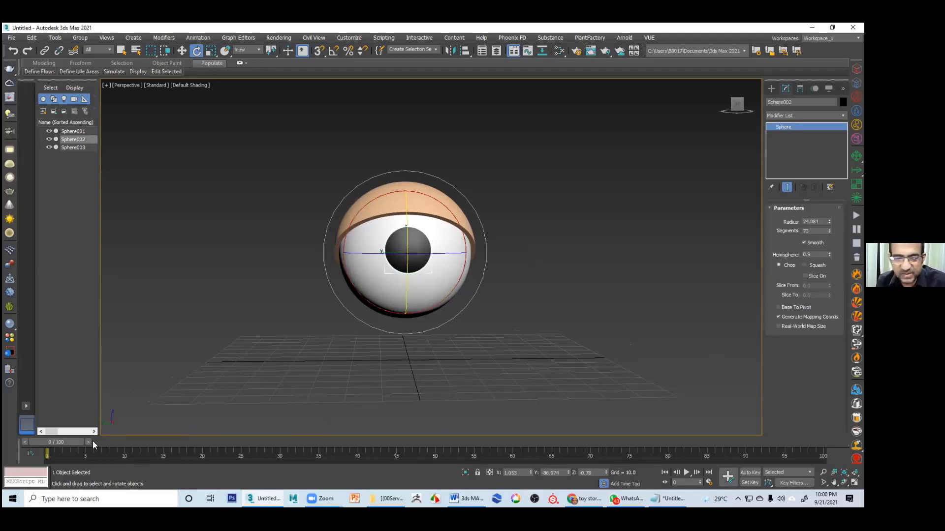
pyautogui.click(748, 473)
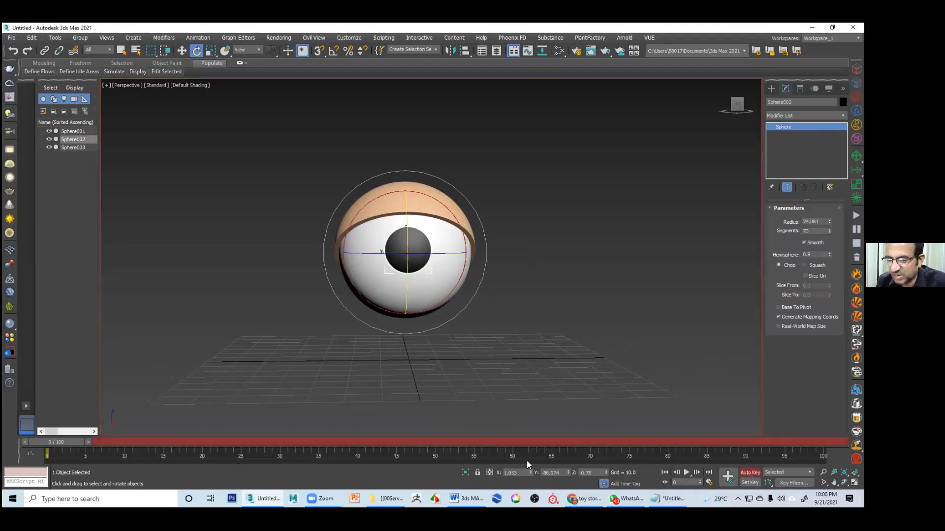
pyautogui.moveTo(64, 444); pyautogui.dragTo(101, 444)
pyautogui.moveTo(399, 249)
pyautogui.mouseDown()
pyautogui.moveTo(407, 232)
pyautogui.moveTo(420, 247)
pyautogui.moveTo(363, 253)
pyautogui.moveTo(374, 244)
pyautogui.moveTo(368, 261)
pyautogui.mouseUp()
pyautogui.moveTo(99, 446); pyautogui.dragTo(130, 446)
pyautogui.moveTo(381, 245); pyautogui.dragTo(193, 375)
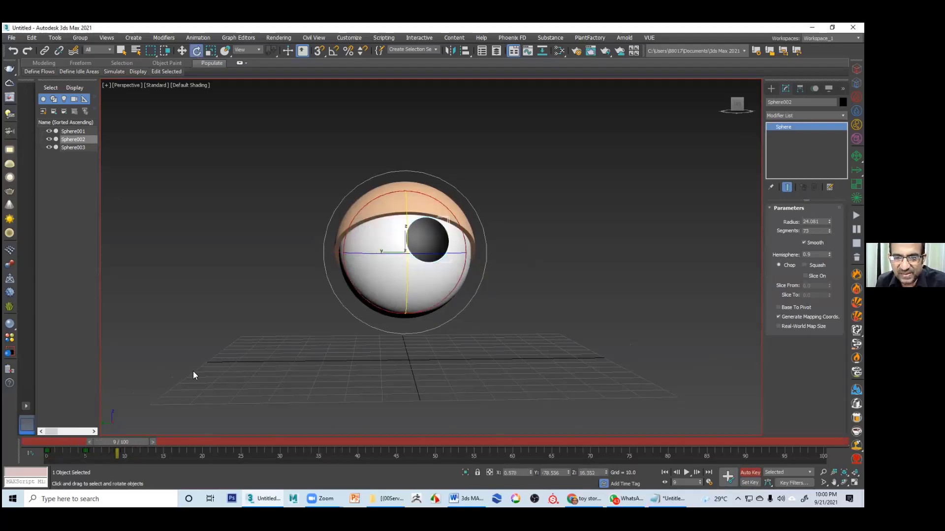
pyautogui.moveTo(118, 441); pyautogui.dragTo(143, 441)
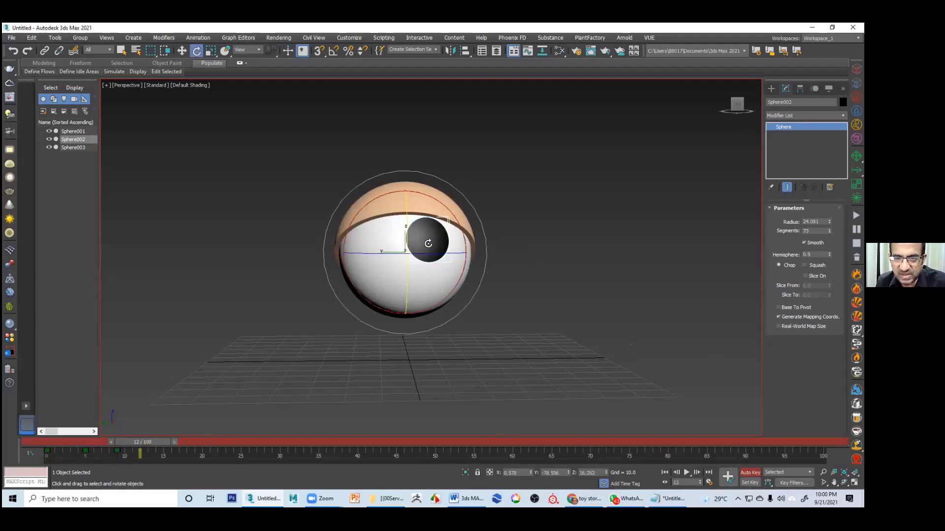
pyautogui.moveTo(428, 243); pyautogui.dragTo(413, 270)
# - Add further pupil rotation keys at frames 16 and 22, and return the timeline to frame 0
pyautogui.moveTo(163, 442); pyautogui.dragTo(194, 442)
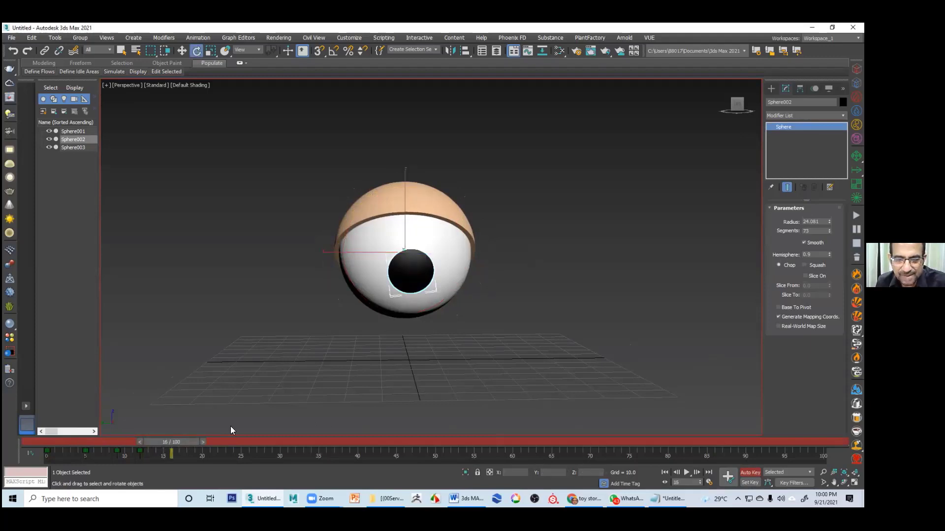
pyautogui.moveTo(402, 273); pyautogui.dragTo(382, 240)
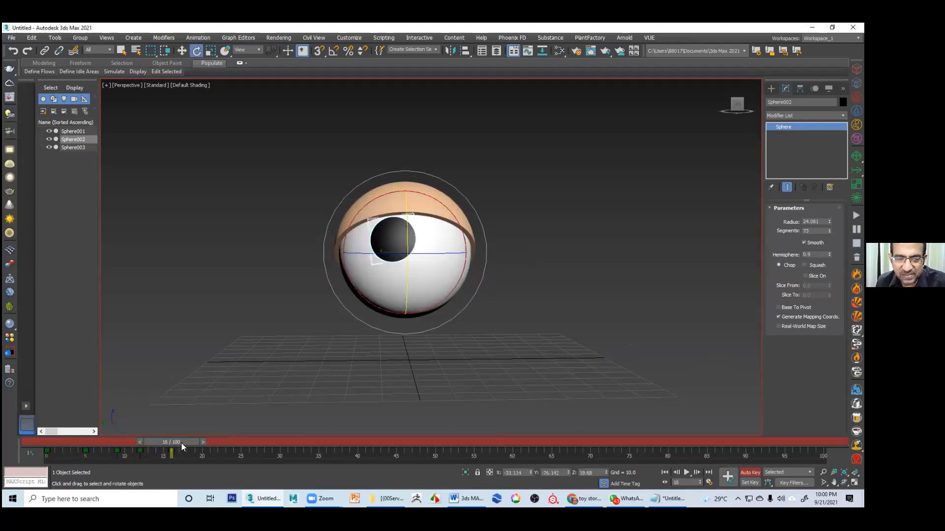
pyautogui.moveTo(181, 443); pyautogui.dragTo(231, 442)
pyautogui.moveTo(384, 231); pyautogui.dragTo(394, 260)
pyautogui.moveTo(220, 442); pyautogui.dragTo(45, 428)
pyautogui.press('e')
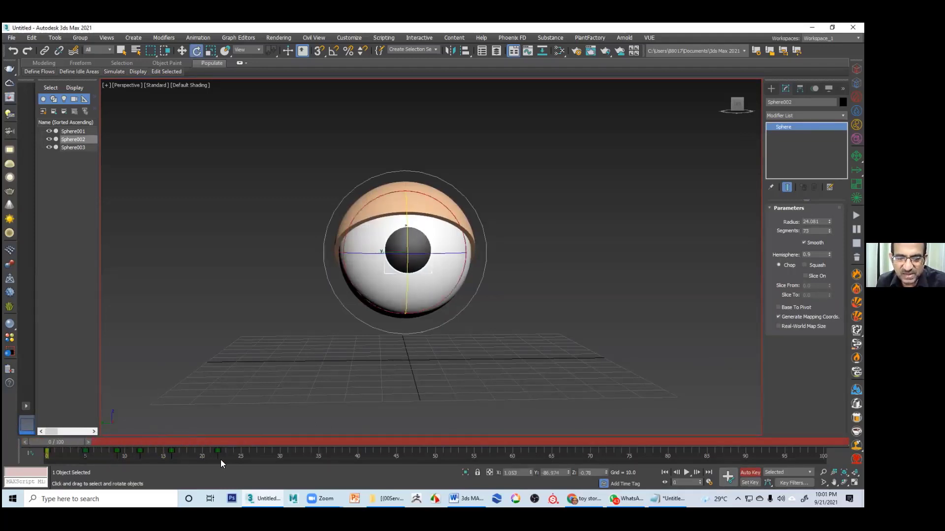
# - Select all the pupil's keys from frame 0 to 22 and copy them repeatedly along the timeline up to frame 100
pyautogui.moveTo(233, 459); pyautogui.dragTo(222, 460)
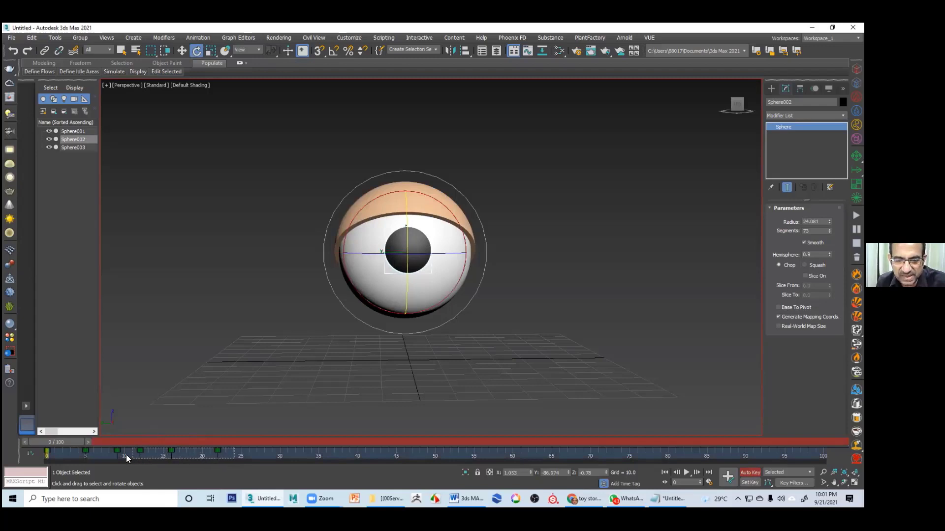
pyautogui.moveTo(47, 460); pyautogui.dragTo(47, 460)
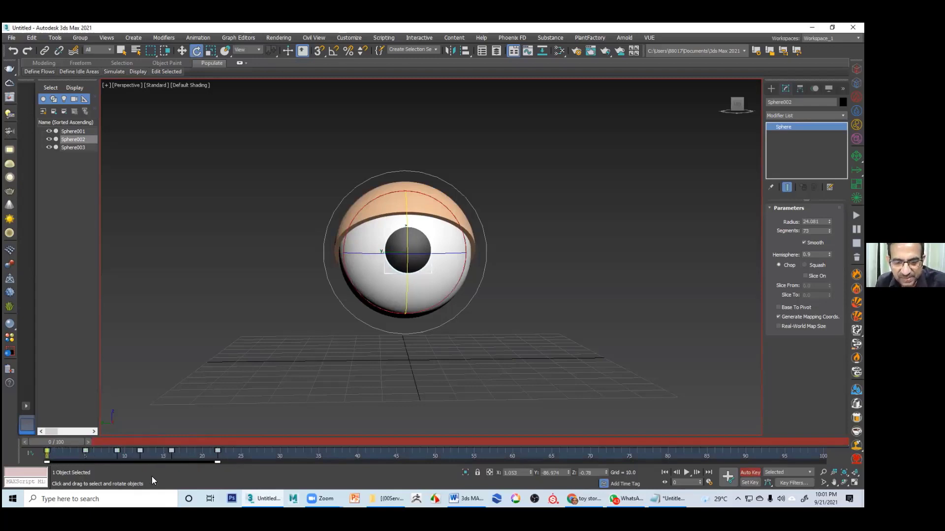
pyautogui.keyDown('shift'); pyautogui.moveTo(218, 453); pyautogui.dragTo(820, 461); pyautogui.keyUp('shift')
# - Deselect the pupil, turn off Auto Key, and play the eye animation
pyautogui.click(654, 411)
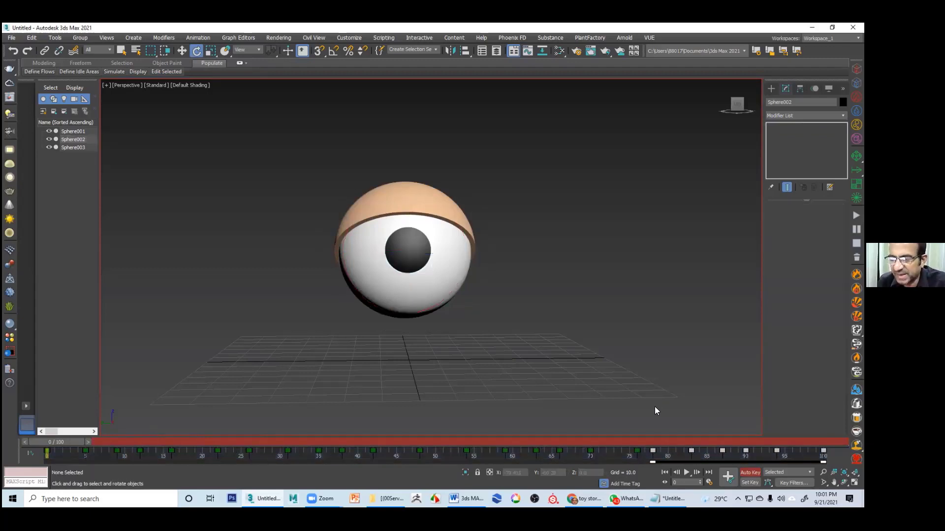
pyautogui.click(743, 473)
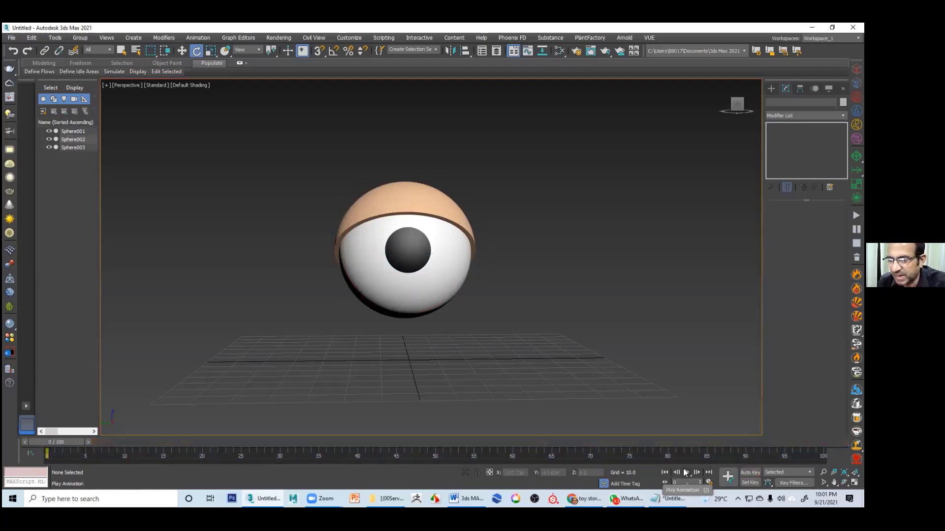
pyautogui.click(684, 472)
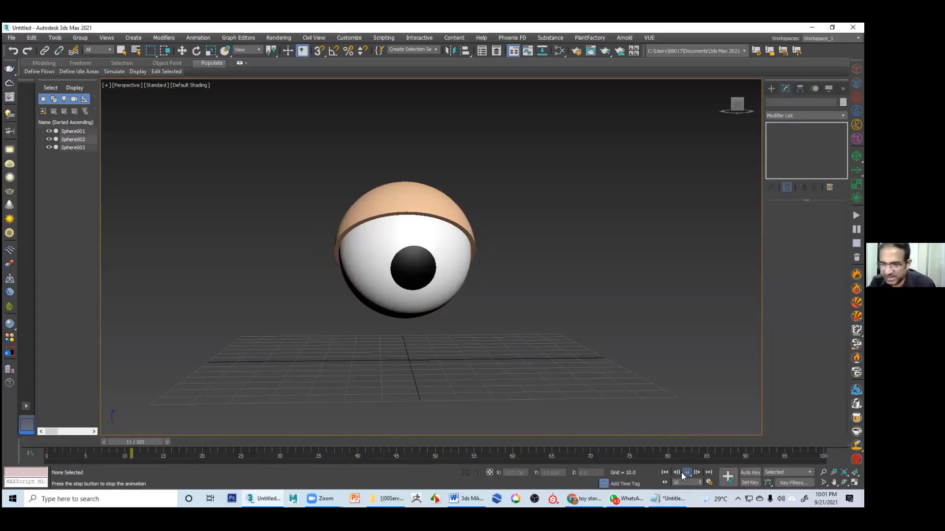
# - Stop playback, return to frame 0, and set a key on the peach upper eyelid at frame 5
pyautogui.press('e')
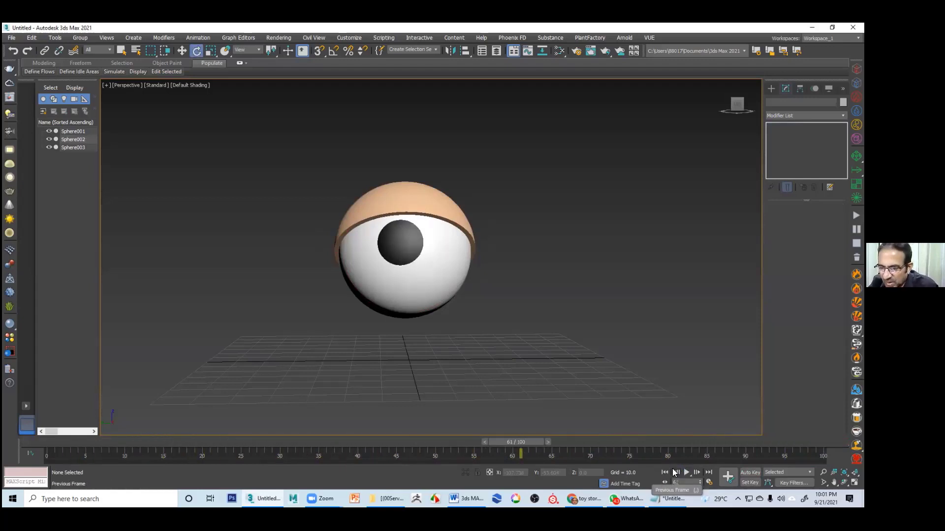
pyautogui.click(664, 472)
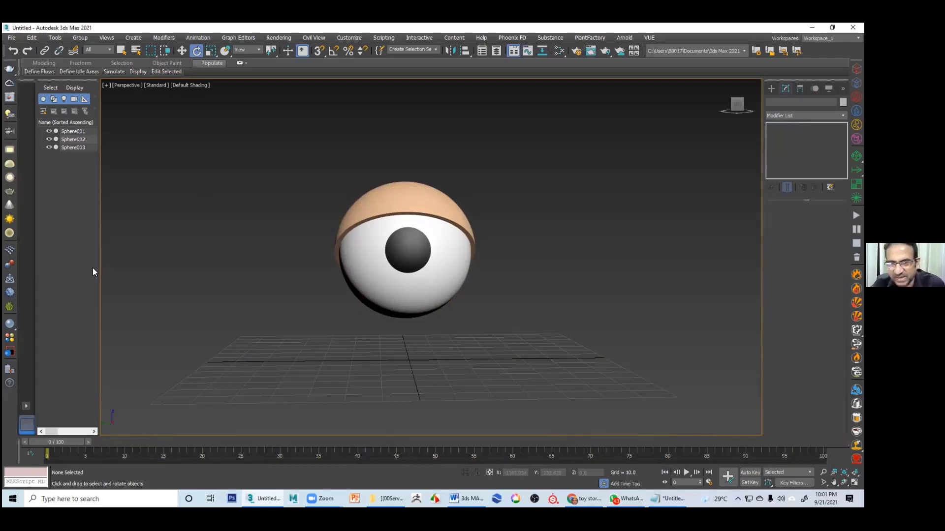
pyautogui.click(420, 197)
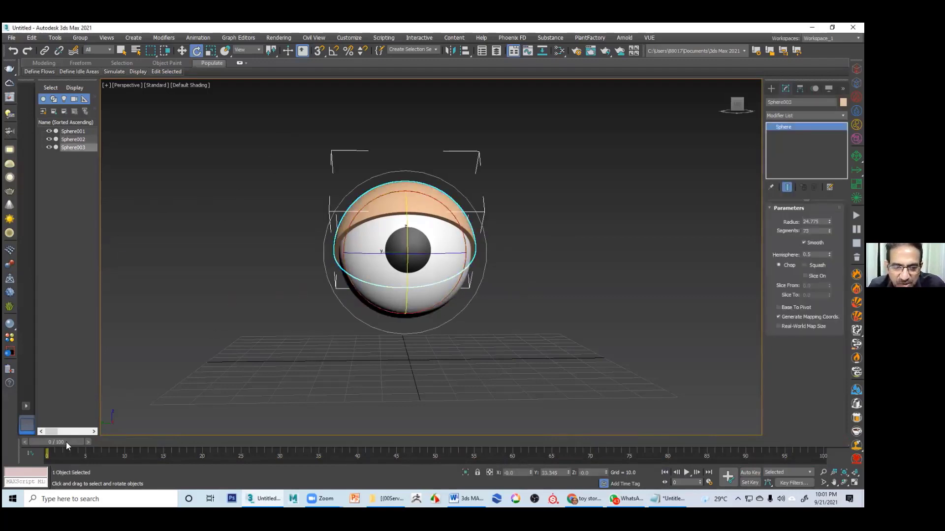
pyautogui.moveTo(66, 442); pyautogui.dragTo(106, 443)
pyautogui.press('e')
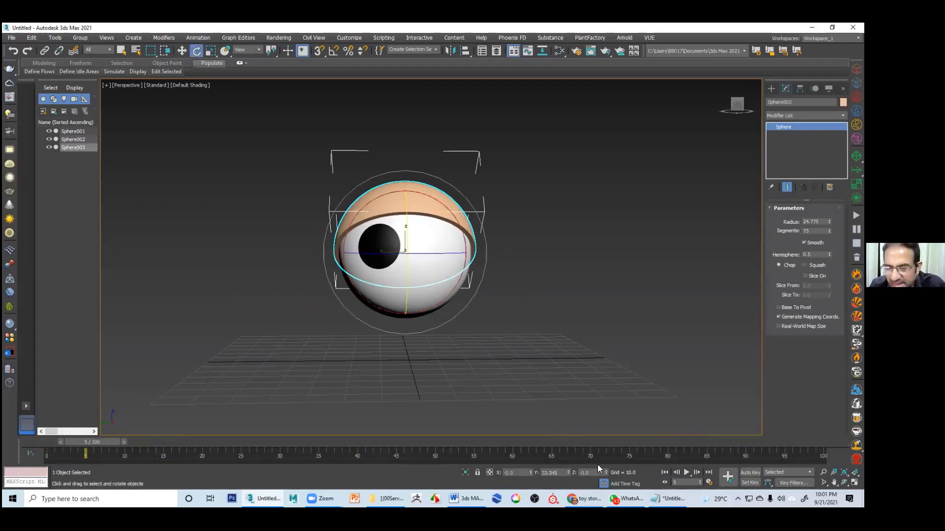
pyautogui.click(727, 476)
# - At frame 7, turn on Auto Key and rotate the eyelid down over the eyeball to close it
pyautogui.moveTo(101, 444); pyautogui.dragTo(118, 446)
pyautogui.press('e')
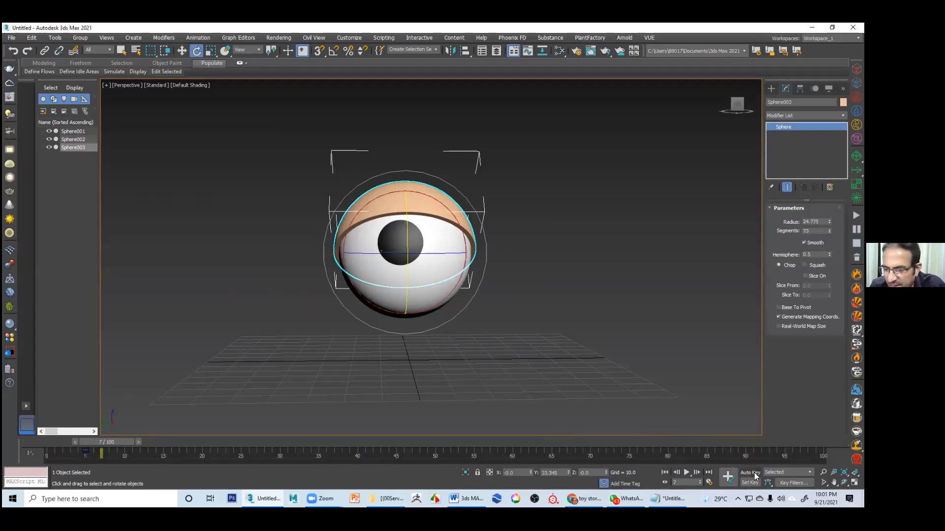
pyautogui.click(750, 472)
pyautogui.moveTo(408, 232); pyautogui.dragTo(405, 290)
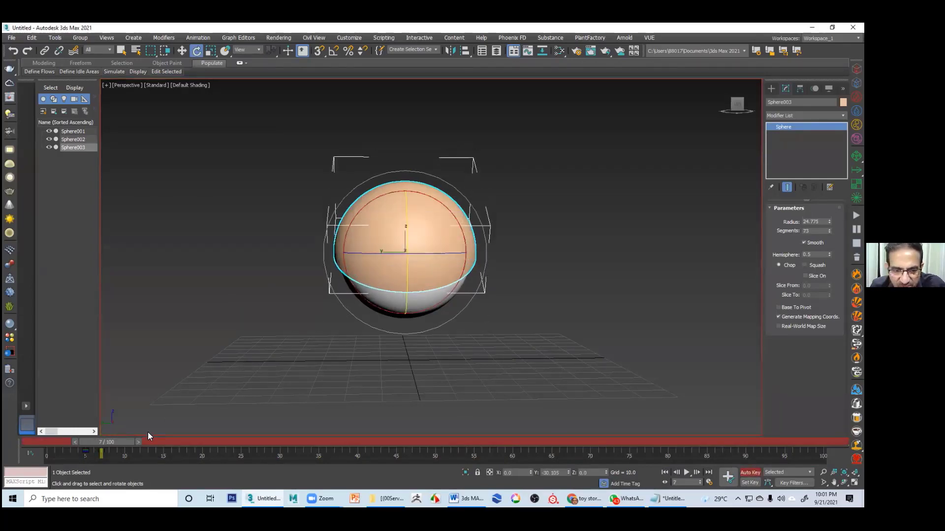
# - Add the reopened-eyelid key at frame 8, copy the blink keys repeatedly along the timeline up to frame 89, and turn off Auto Key
pyautogui.click(138, 442)
pyautogui.moveTo(92, 453); pyautogui.dragTo(738, 452)
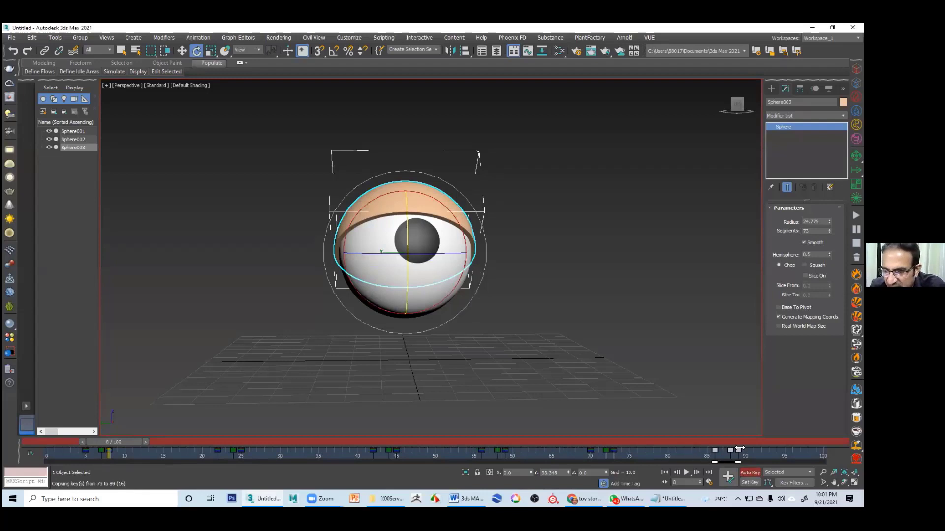
pyautogui.click(749, 472)
pyautogui.click(684, 325)
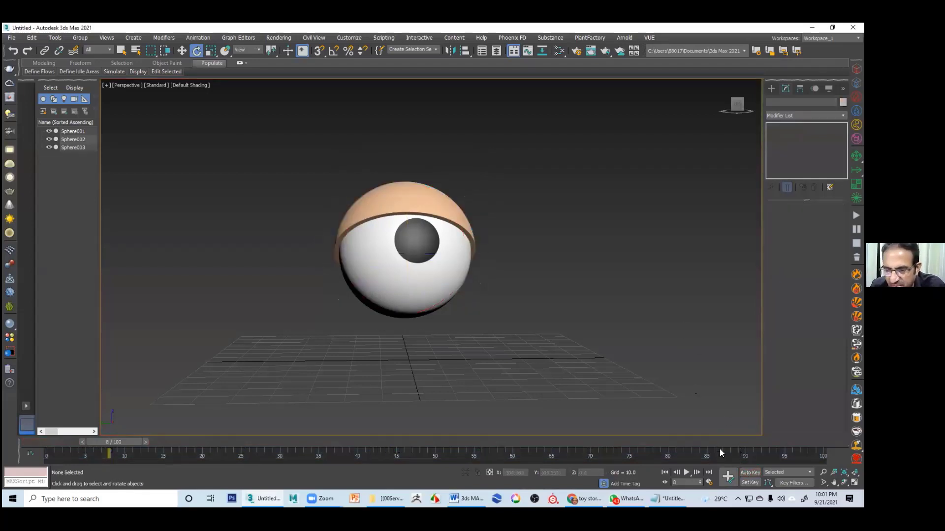
# - Play the eye animation to check the blinks, and stop it
pyautogui.click(685, 472)
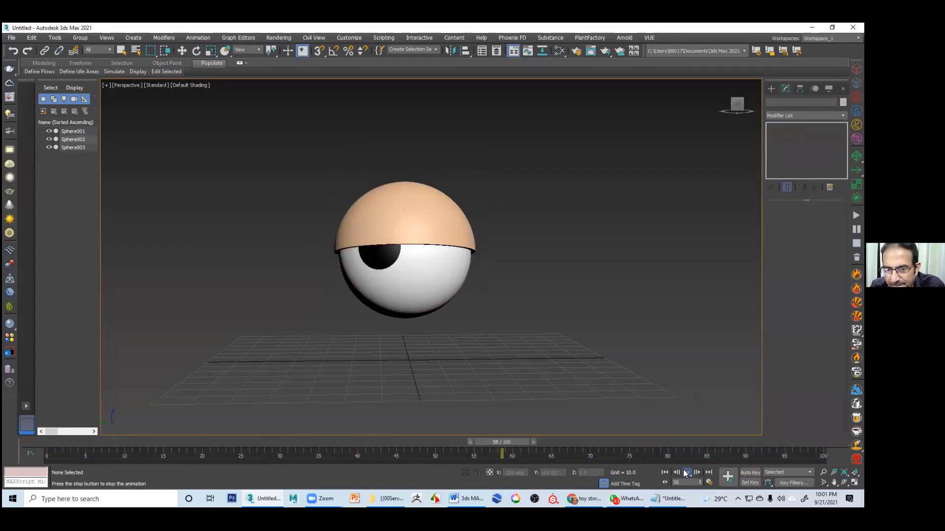
pyautogui.click(687, 474)
pyautogui.press('e')
# - Lengthen the first five blinks by moving the eyelid's reopening keys one frame later, to frames 9, 26, 46, 60 and 74
pyautogui.click(402, 202)
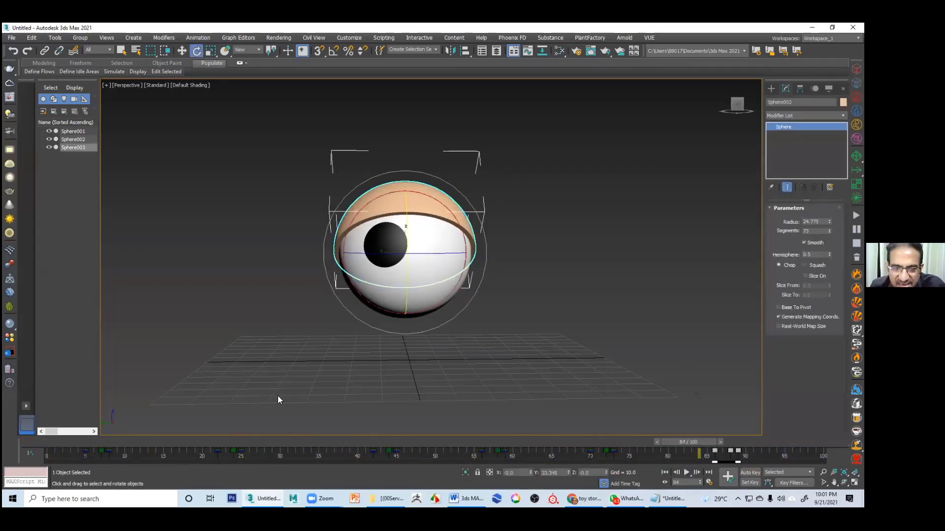
pyautogui.moveTo(109, 450); pyautogui.dragTo(116, 451)
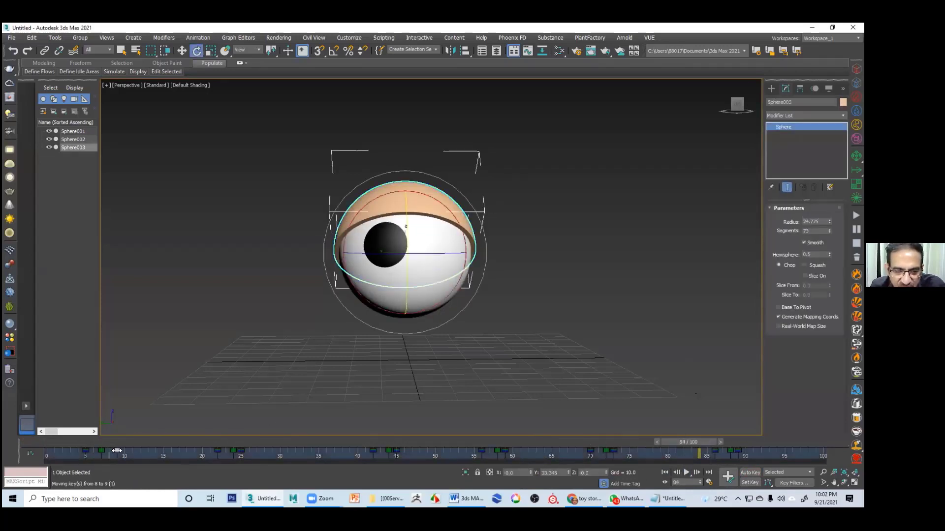
pyautogui.click(101, 450)
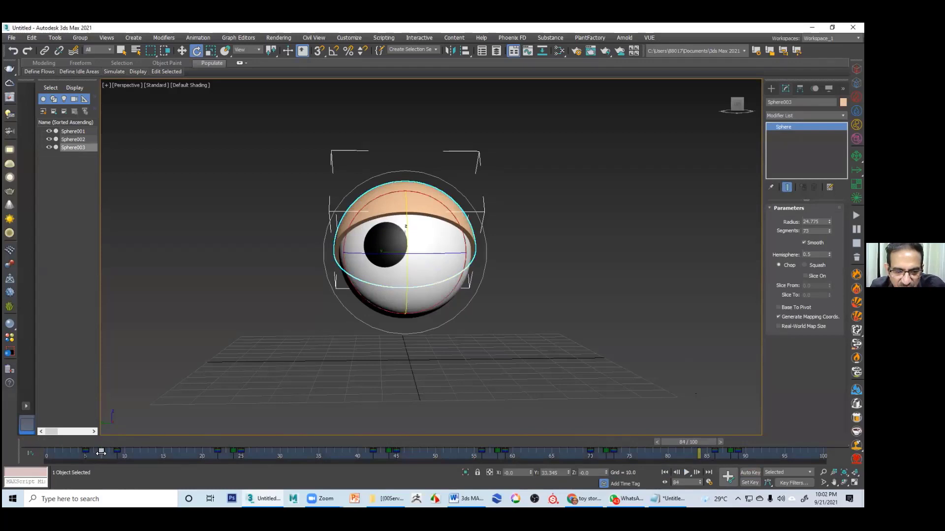
pyautogui.click(234, 450)
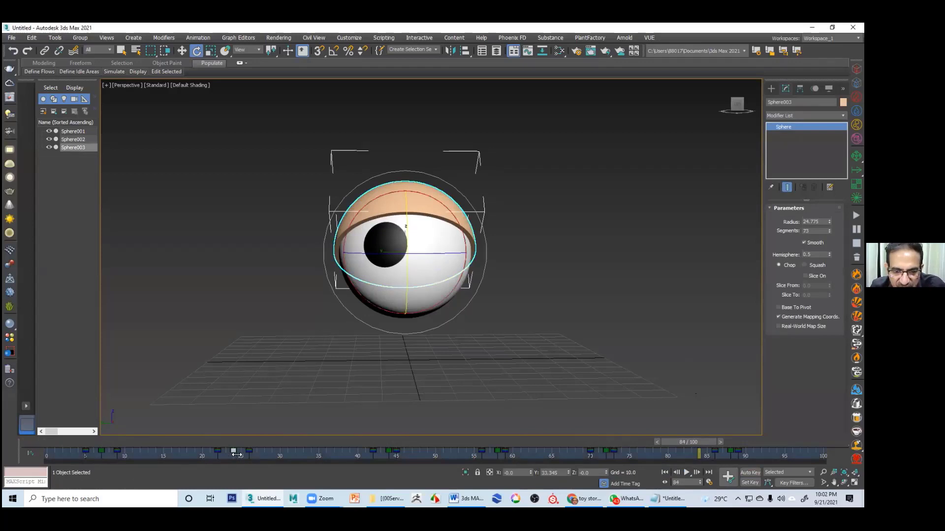
pyautogui.moveTo(398, 458); pyautogui.dragTo(404, 457)
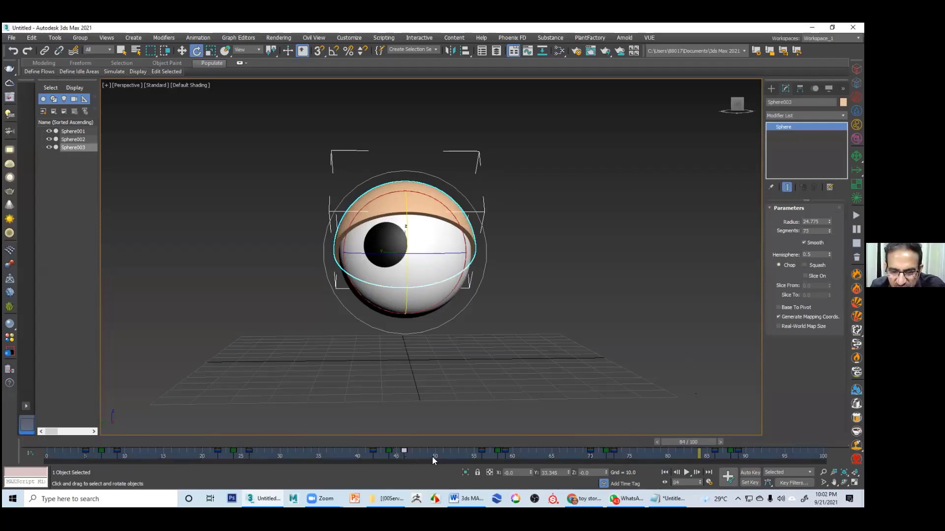
pyautogui.moveTo(505, 451); pyautogui.dragTo(513, 450)
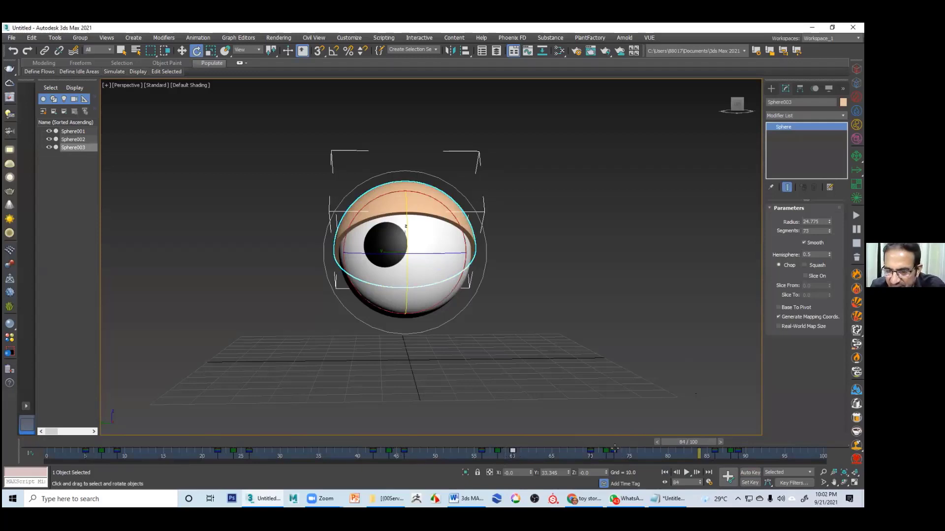
pyautogui.moveTo(615, 449); pyautogui.dragTo(624, 450)
# - Replay the animation from frame 0 to check the slower blinks, and return to frame 0
pyautogui.click(736, 387)
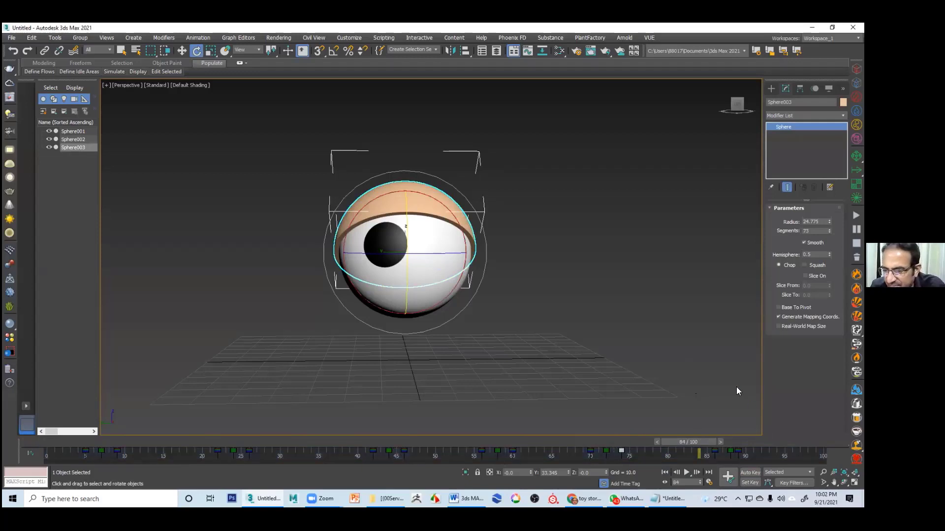
pyautogui.click(665, 472)
pyautogui.click(685, 473)
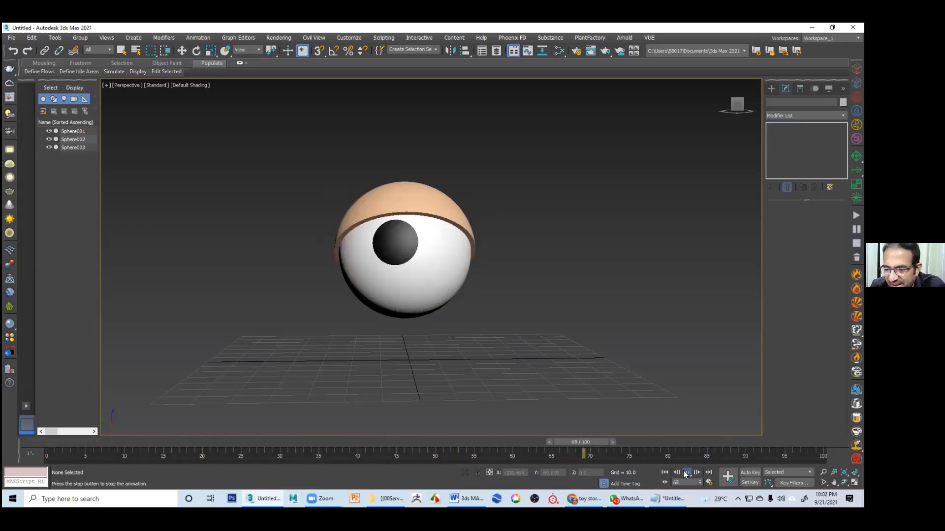
pyautogui.click(686, 473)
pyautogui.click(665, 473)
# - Select all three eye spheres and clone them sideways along Y as one copy, slightly overlapping the first eye
pyautogui.moveTo(282, 356); pyautogui.dragTo(201, 281)
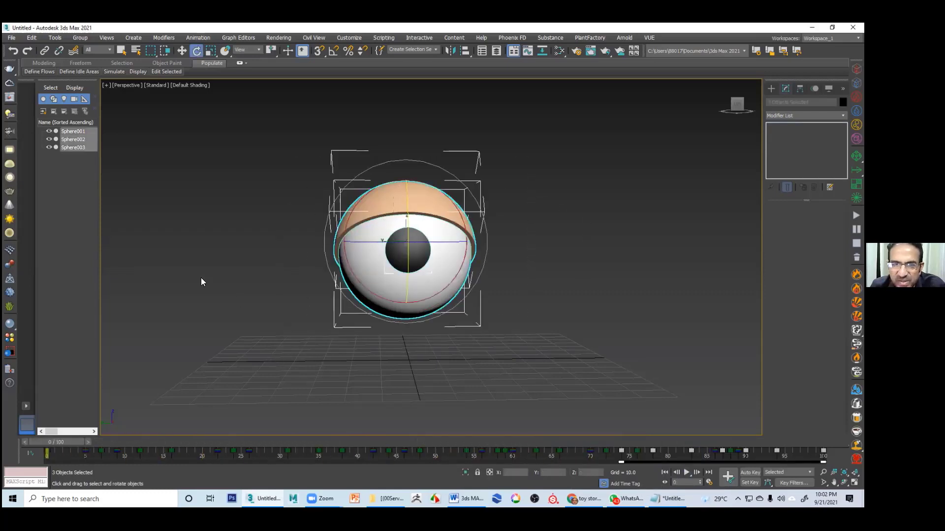
pyautogui.click(182, 50)
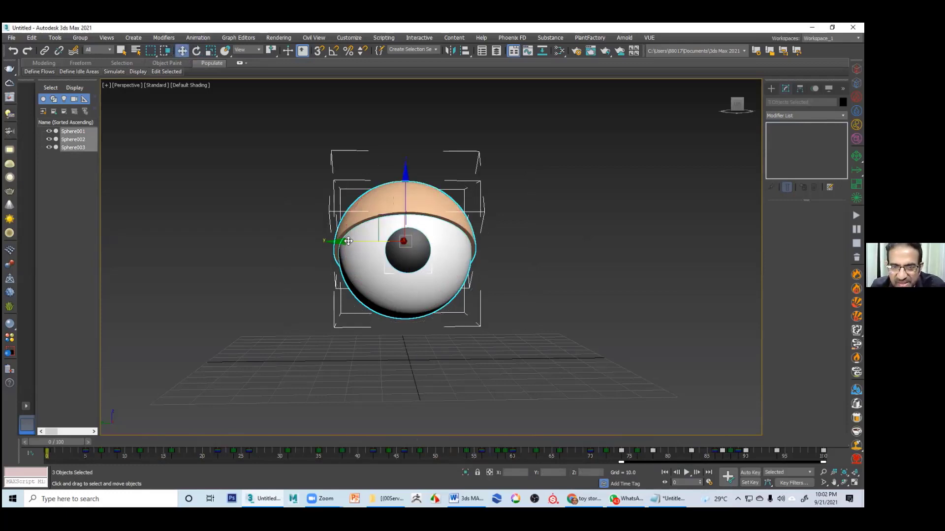
pyautogui.keyDown('shift'); pyautogui.moveTo(348, 241); pyautogui.dragTo(451, 242); pyautogui.keyUp('shift')
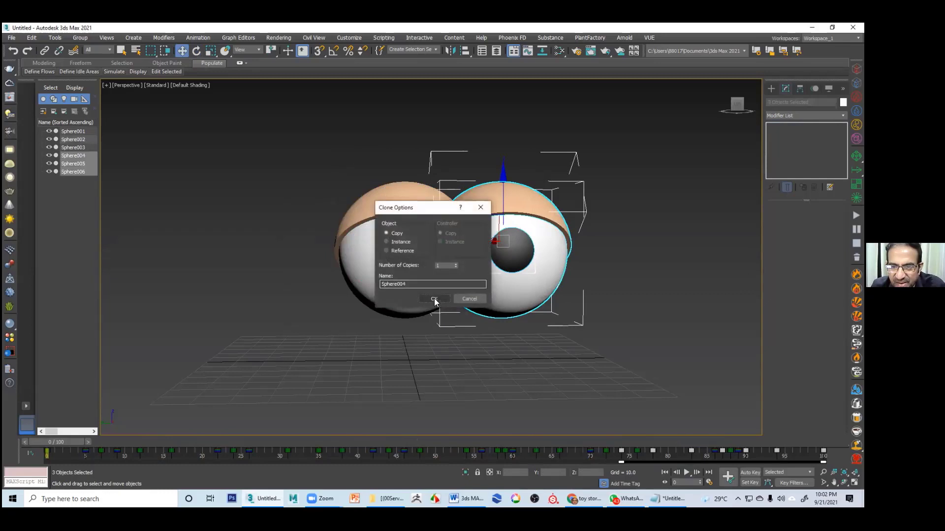
pyautogui.click(434, 299)
pyautogui.click(667, 385)
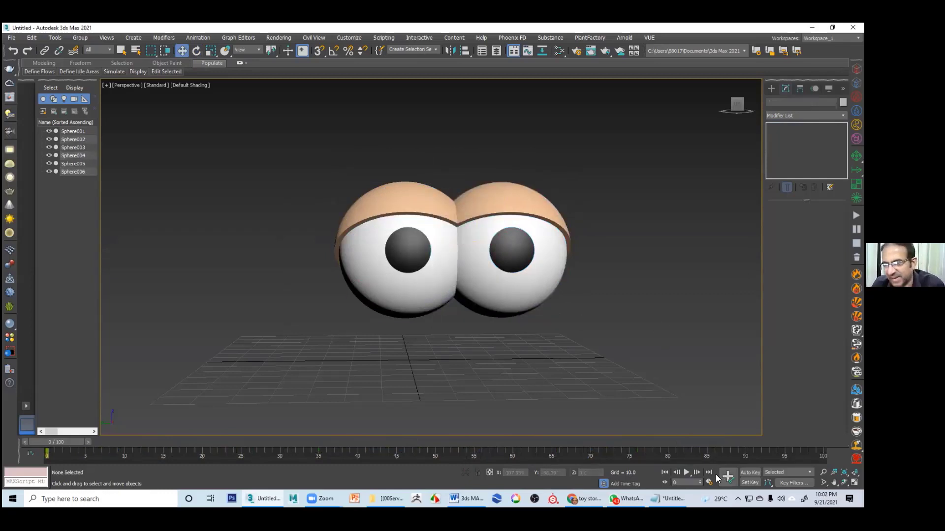
# - Play the animation of both eyes, stop it, and scrub the timeline to frame 54
pyautogui.click(686, 473)
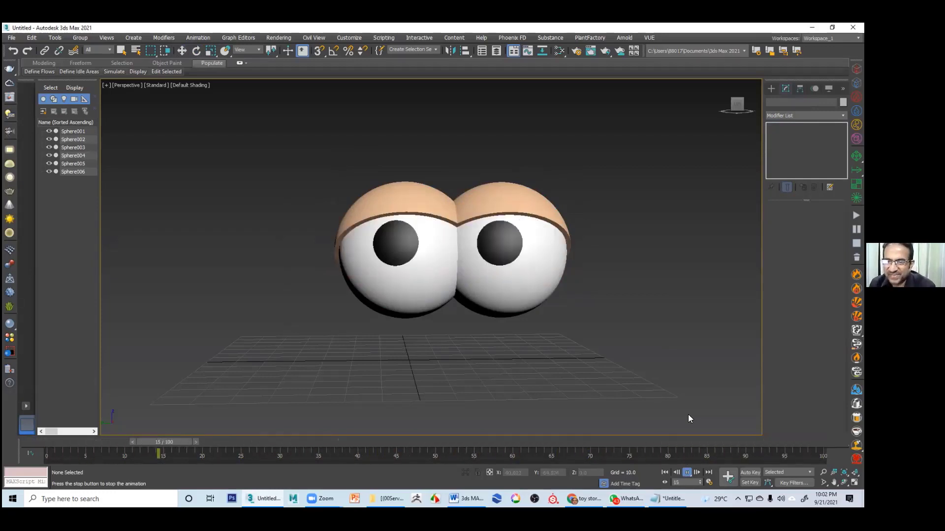
pyautogui.click(686, 472)
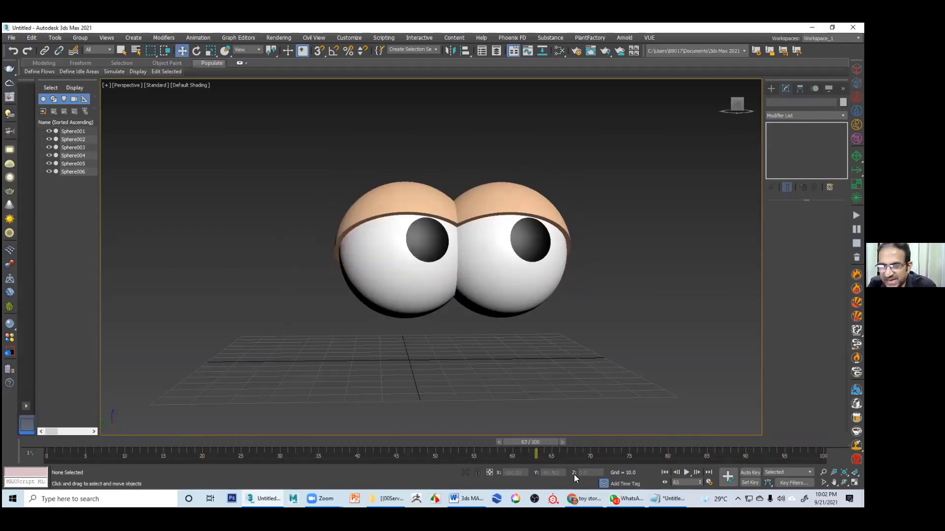
pyautogui.moveTo(534, 441); pyautogui.dragTo(460, 431)
pyautogui.press('w')
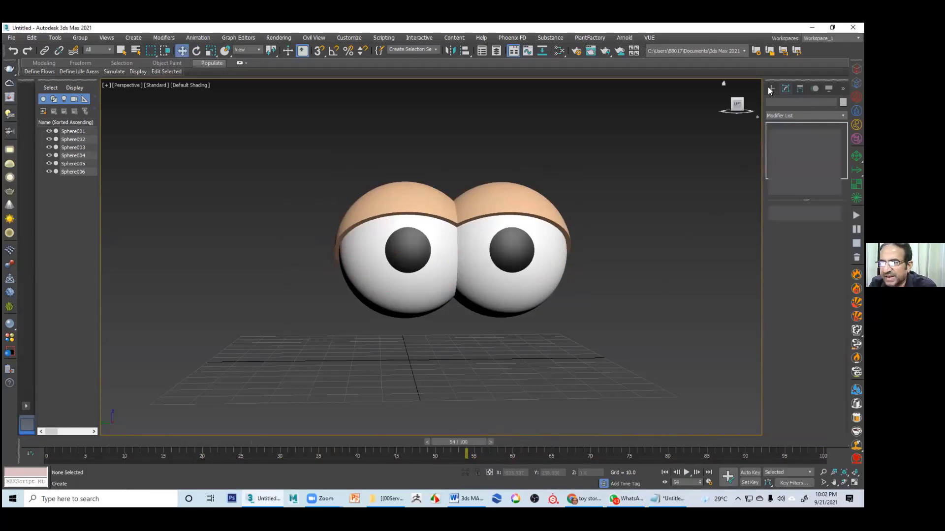
# - Create a cone behind the eyes in the Top view, about 59 base radius, 21 top radius and 119 high
pyautogui.click(770, 88)
pyautogui.click(821, 142)
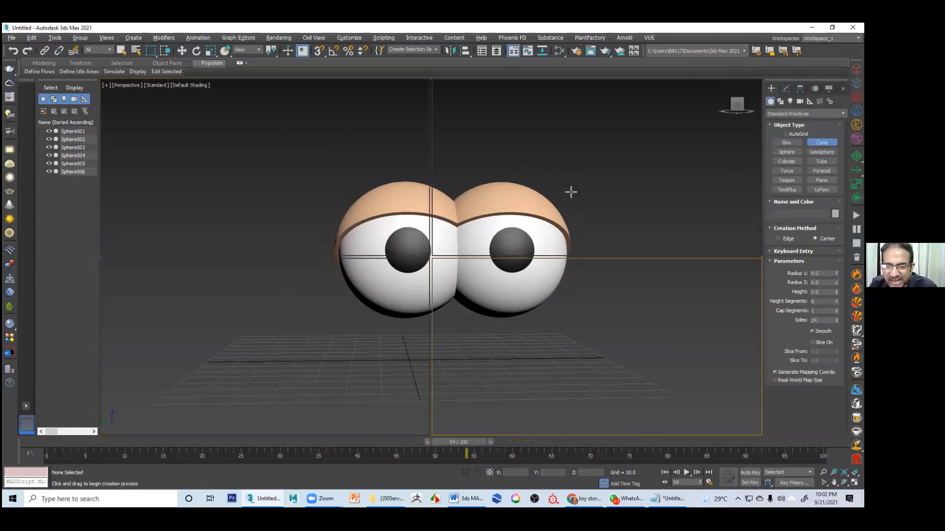
pyautogui.hotkey('alt', 'w')
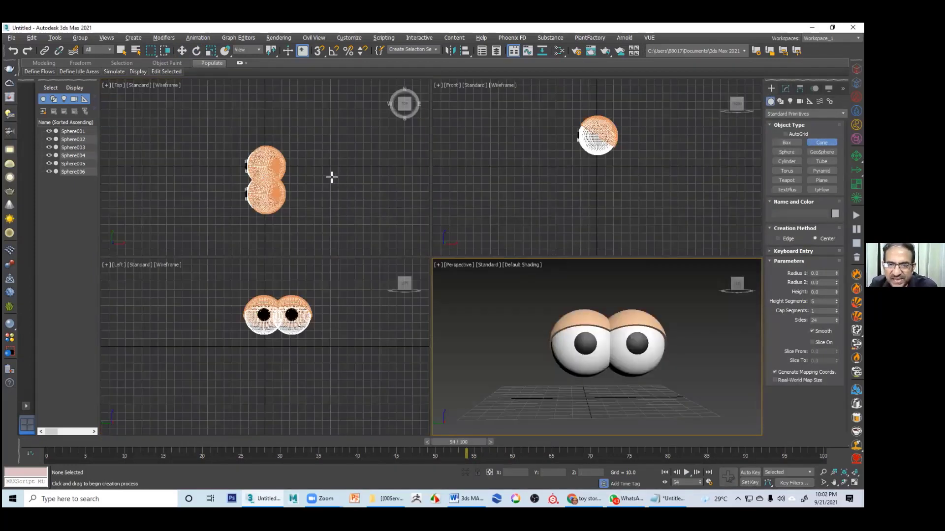
pyautogui.moveTo(332, 177); pyautogui.dragTo(324, 226)
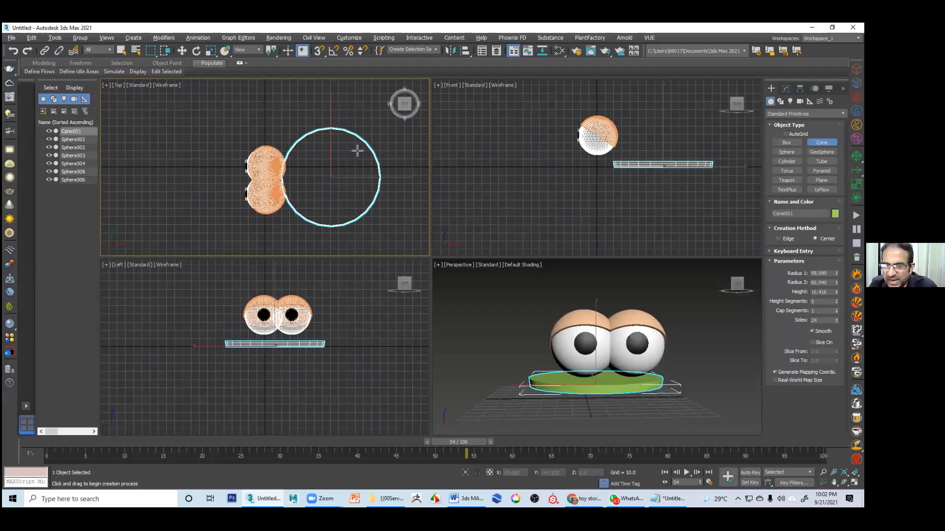
pyautogui.click(364, 126)
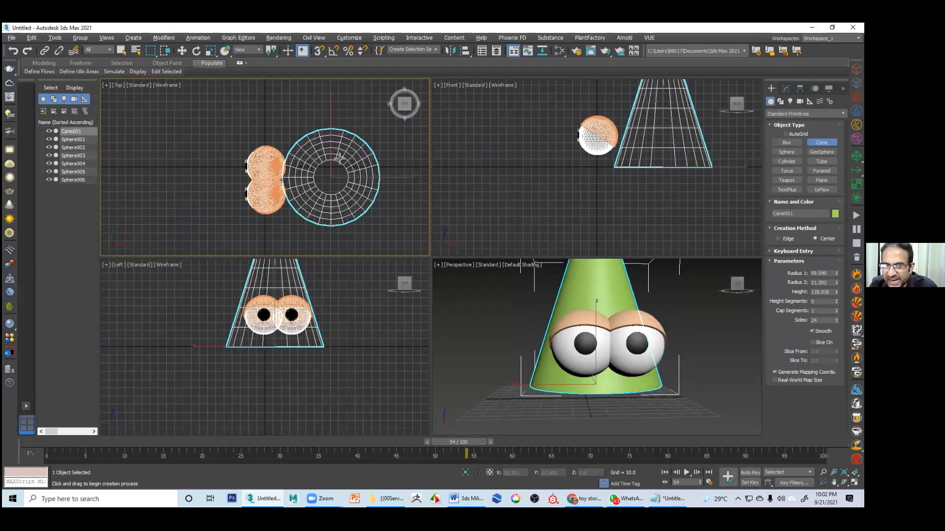
pyautogui.press('w')
# - Move the green cone down and toward the eyes in the Front view, so the eyes sit against its upper front
pyautogui.moveTo(330, 320); pyautogui.dragTo(339, 345, button='middle')
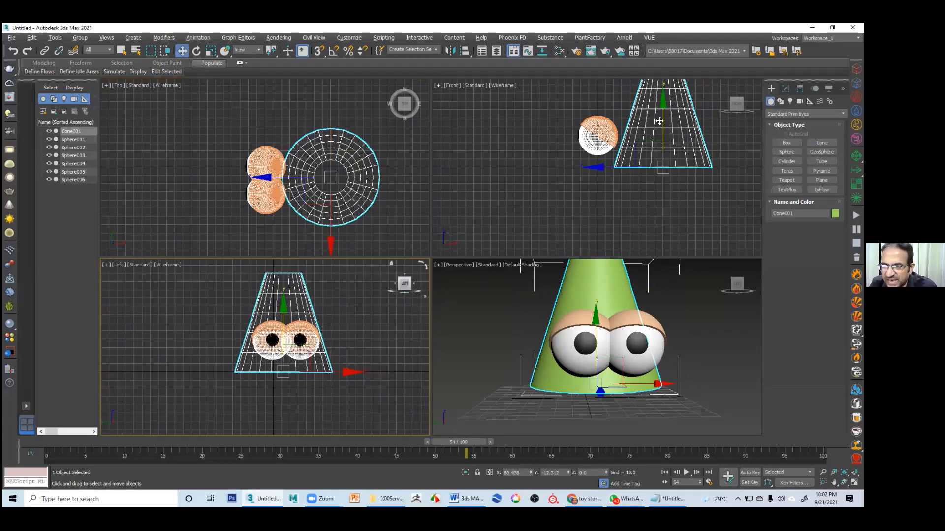
pyautogui.moveTo(652, 129); pyautogui.dragTo(666, 168)
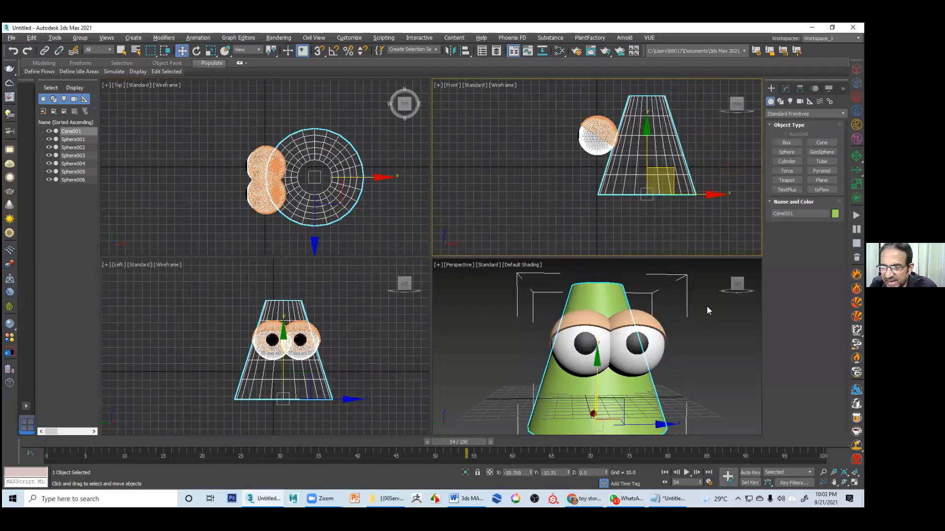
pyautogui.hotkey('ctrl', 'z')
pyautogui.click(686, 353)
pyautogui.moveTo(687, 353); pyautogui.dragTo(685, 331, button='middle')
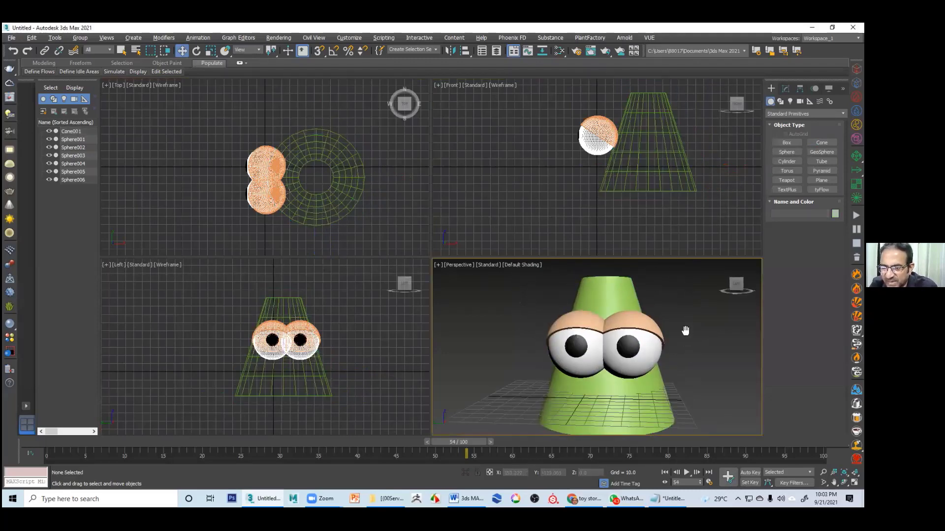
pyautogui.keyDown('alt'); pyautogui.moveTo(681, 176); pyautogui.dragTo(658, 243, button='middle'); pyautogui.keyUp('alt')
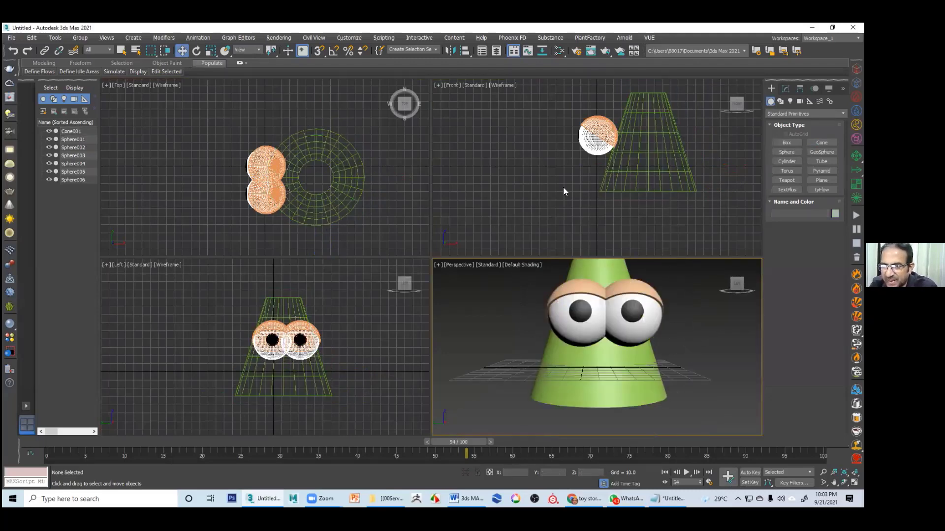
pyautogui.moveTo(336, 361); pyautogui.dragTo(336, 376, button='middle')
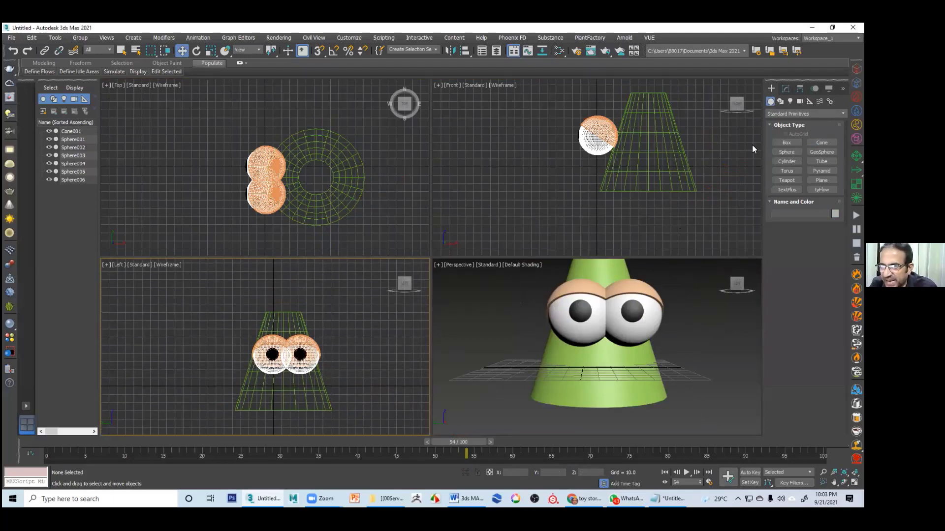
# - Create a second, flatter cone centred on the green cone in the Top view, about 79 base radius, 20 top radius and 31 high
pyautogui.click(822, 142)
pyautogui.moveTo(316, 175); pyautogui.dragTo(331, 217)
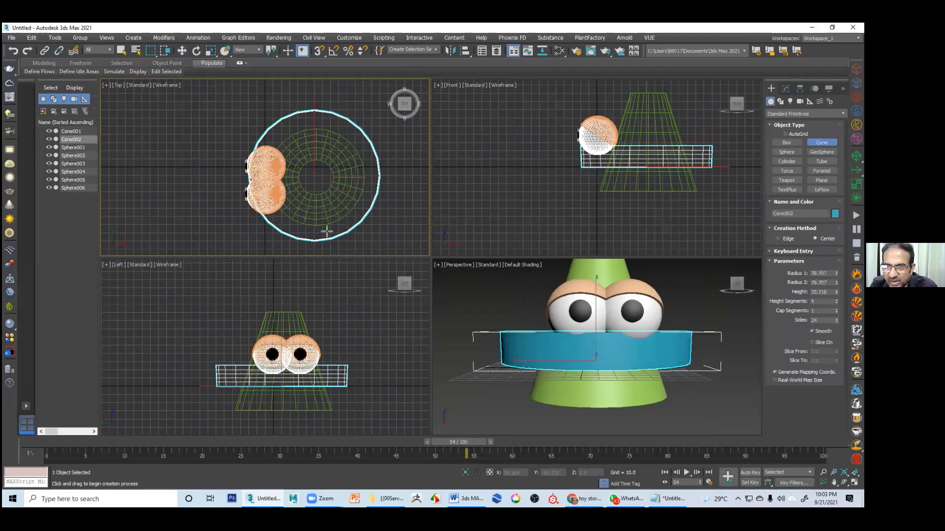
pyautogui.click(310, 258)
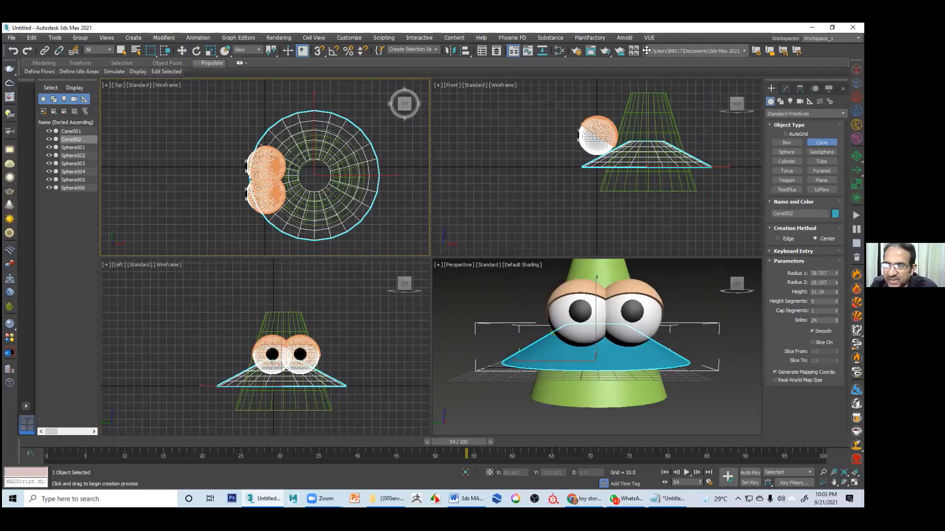
# - Move the flat blue cone straight up onto the top of the green cone so it forms a hat
pyautogui.press('w')
pyautogui.moveTo(669, 160); pyautogui.dragTo(669, 97)
pyautogui.click(672, 362)
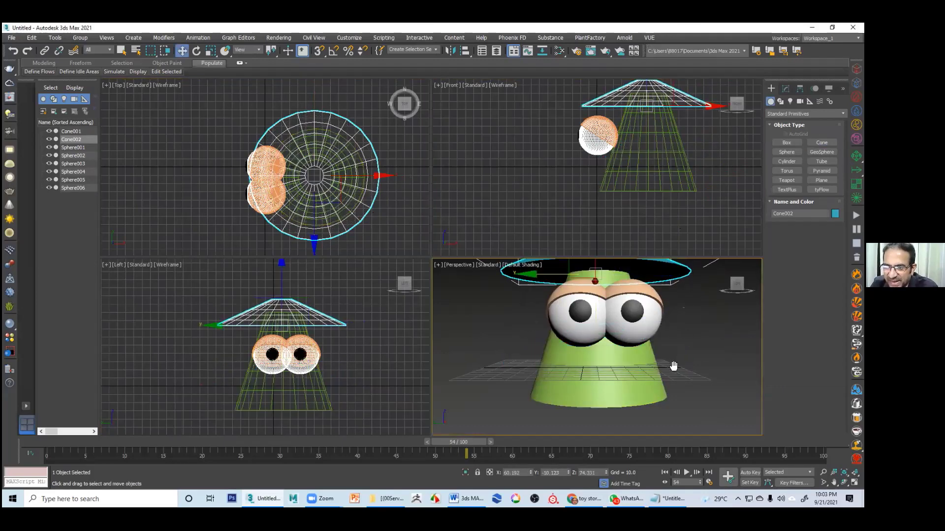
pyautogui.moveTo(672, 361); pyautogui.dragTo(664, 388, button='middle')
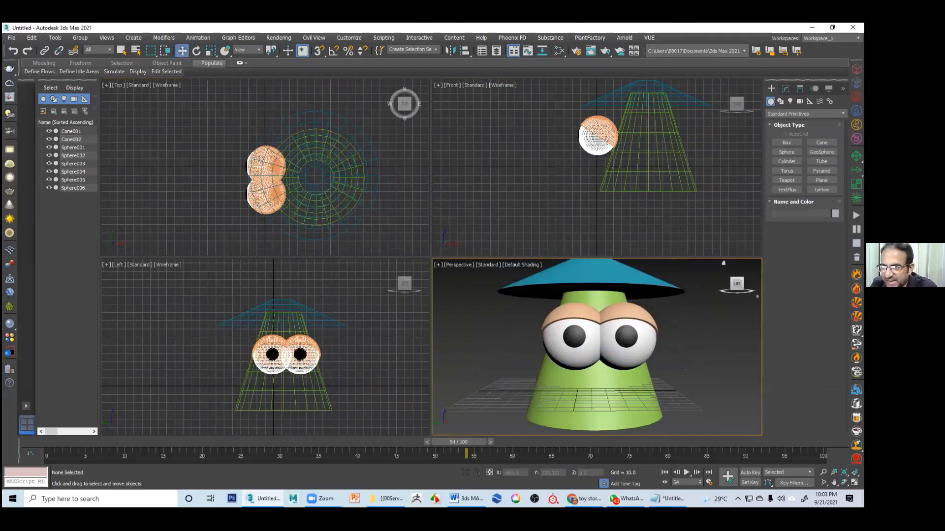
# - Create a thin torus in the Left view, about 17 major and 3 minor radius, and move it below the eyes
pyautogui.click(787, 170)
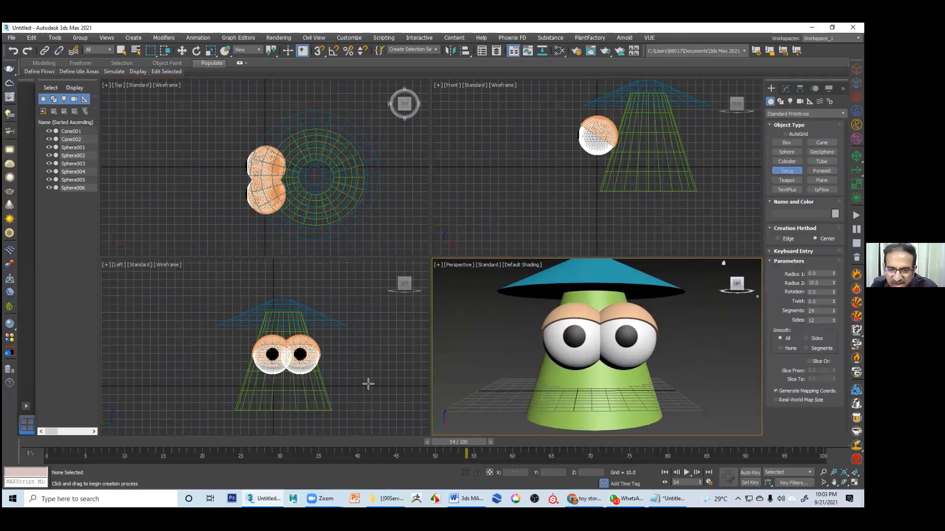
pyautogui.moveTo(362, 378); pyautogui.dragTo(370, 386)
pyautogui.click(368, 385)
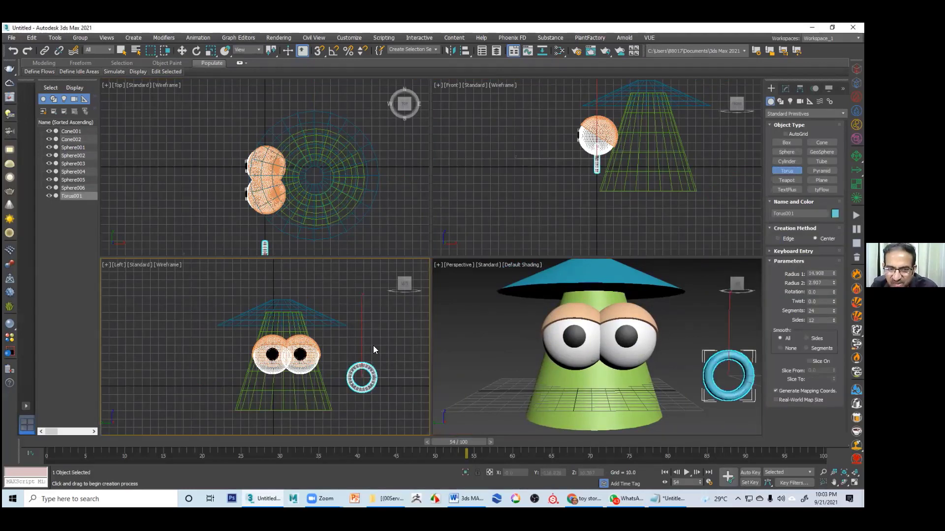
pyautogui.press('w')
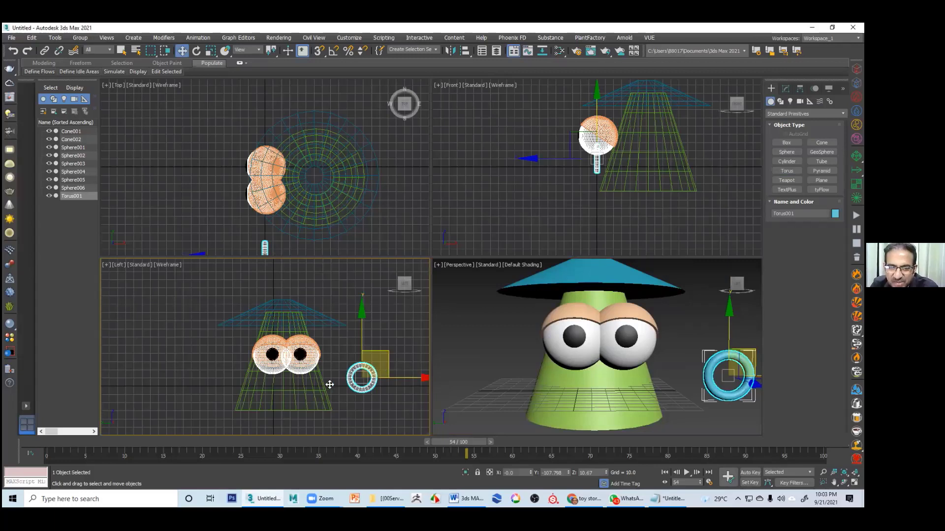
pyautogui.moveTo(371, 365); pyautogui.dragTo(290, 379)
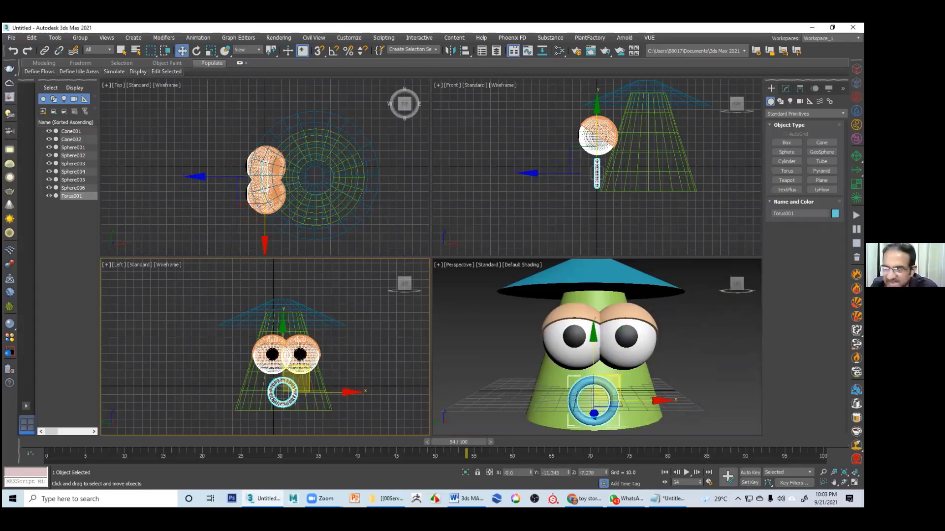
# - Change the torus's object color to the red custom color
pyautogui.click(835, 213)
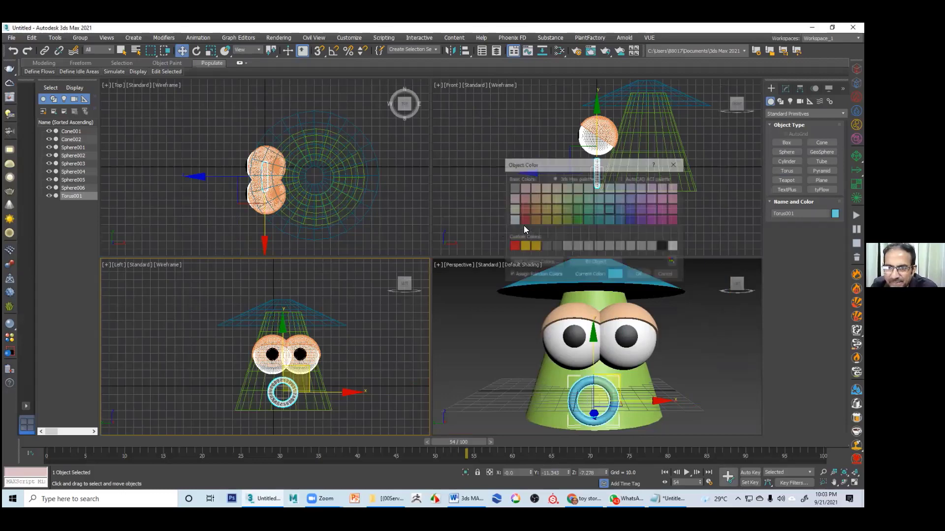
pyautogui.click(513, 247)
pyautogui.click(639, 275)
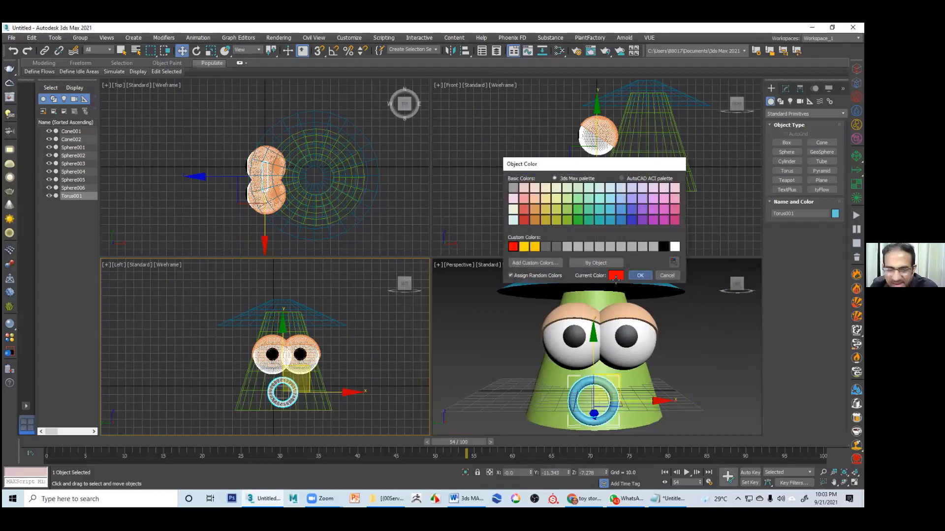
# - Flatten the red torus vertically into a wide mouth and move it up to just below the eyes
pyautogui.rightClick(587, 314)
pyautogui.press('r')
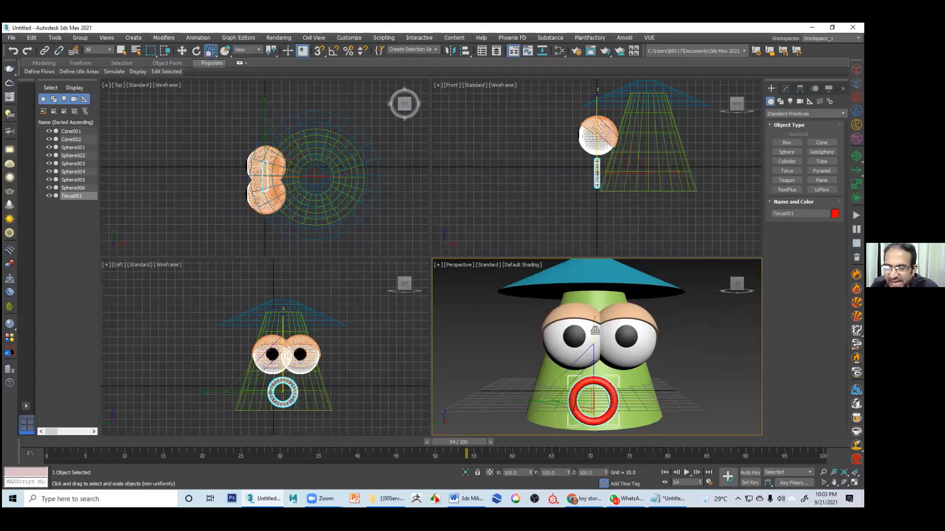
pyautogui.moveTo(594, 331); pyautogui.dragTo(592, 383)
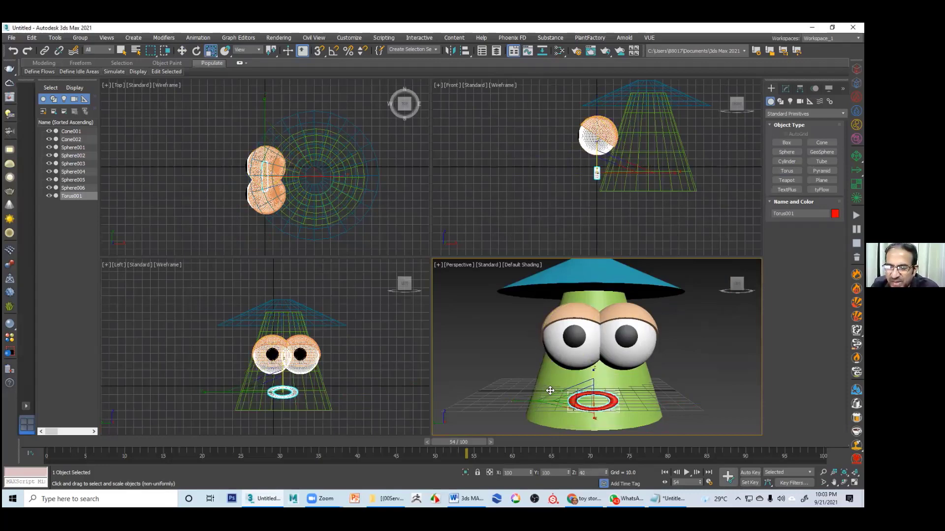
pyautogui.press('w')
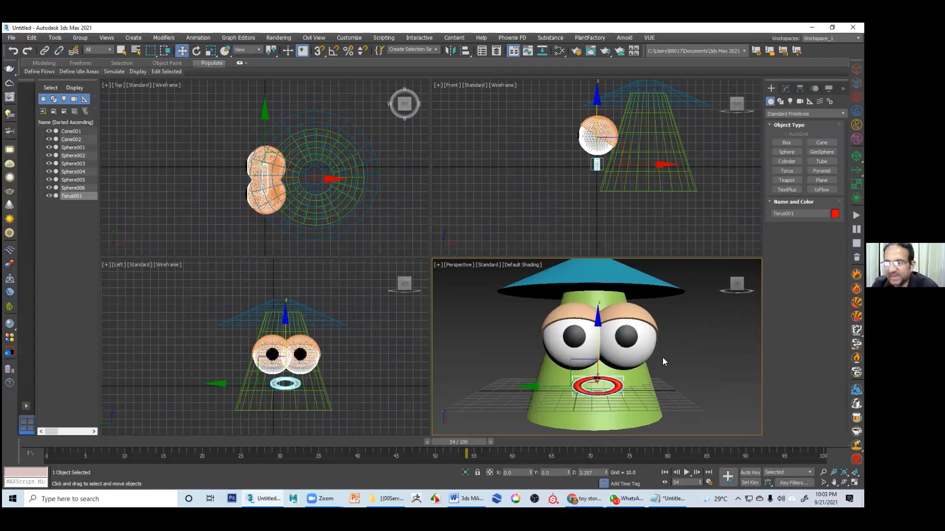
pyautogui.click(689, 348)
pyautogui.scroll(-4, 709, 342)
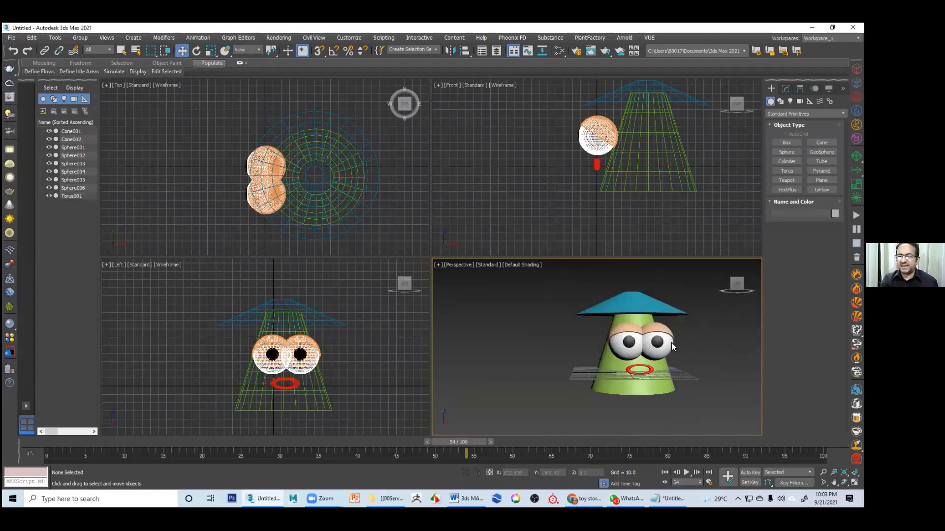
pyautogui.scroll(5, 672, 340)
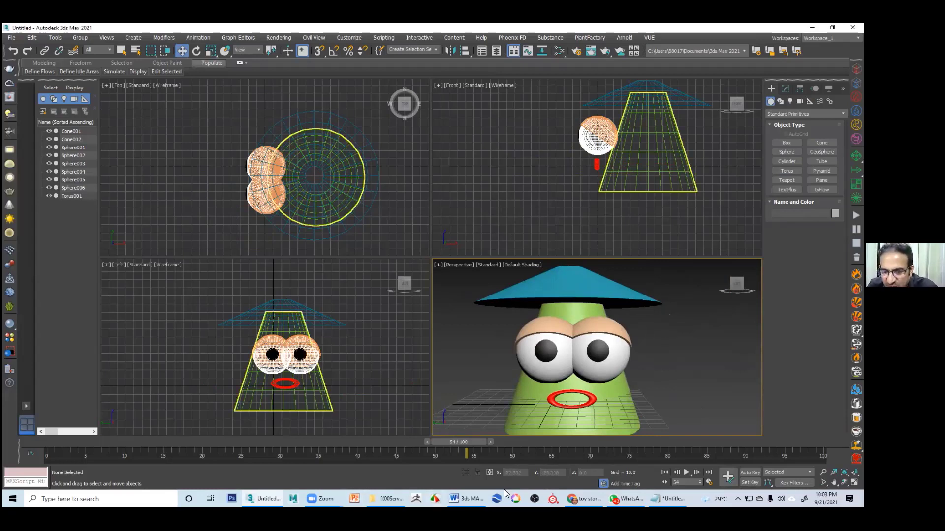
# - Switch to Chrome and search Google Images for "doremon pic"
pyautogui.moveTo(624, 498)
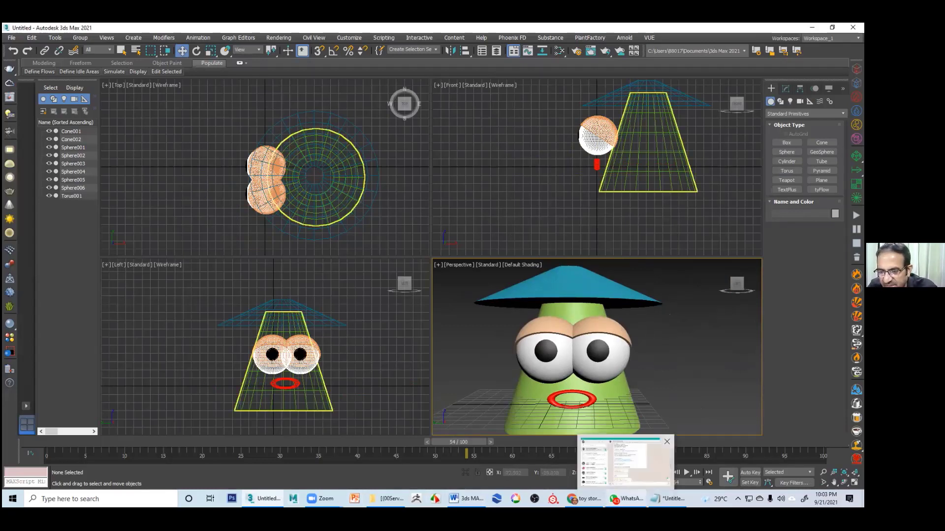
pyautogui.moveTo(584, 499)
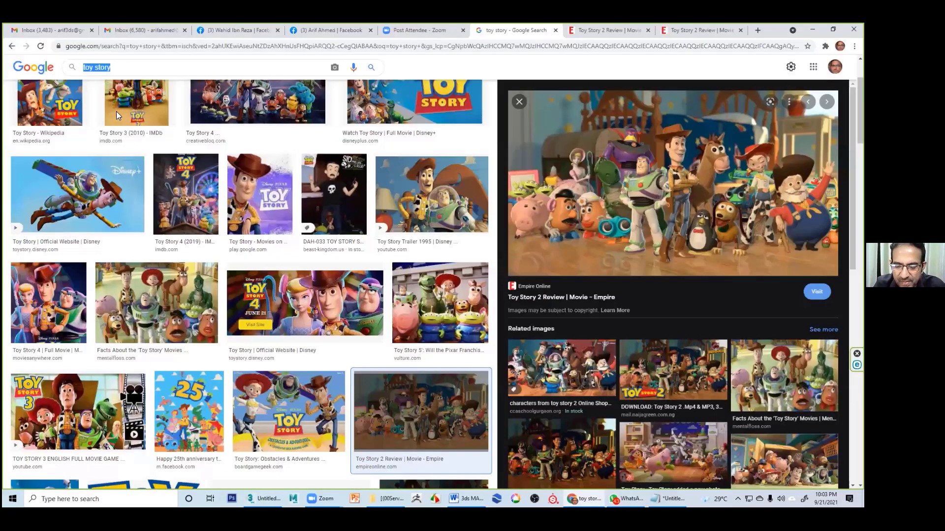
pyautogui.write('doremon')
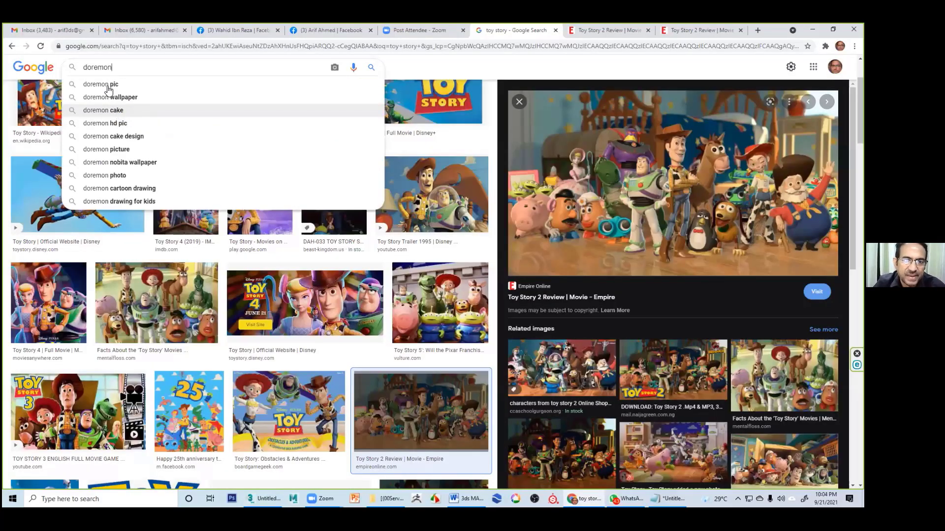
pyautogui.click(241, 84)
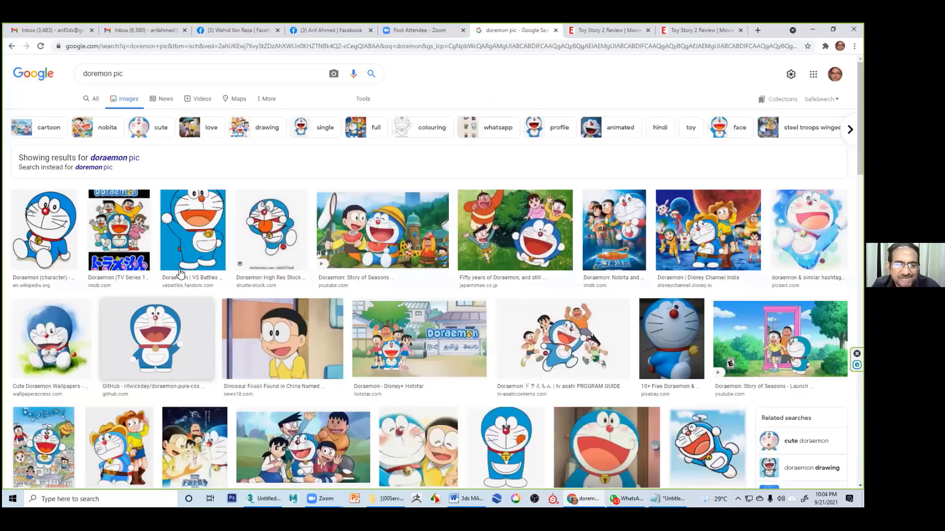
# - Browse the Doraemon image results and preview several pictures to study the character's simple rounded shapes
pyautogui.scroll(-2, 216, 327)
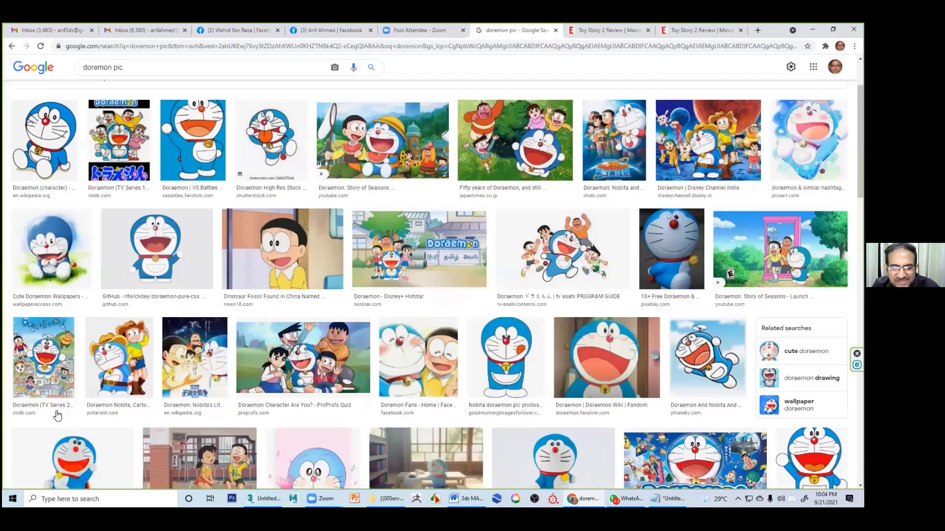
pyautogui.click(157, 248)
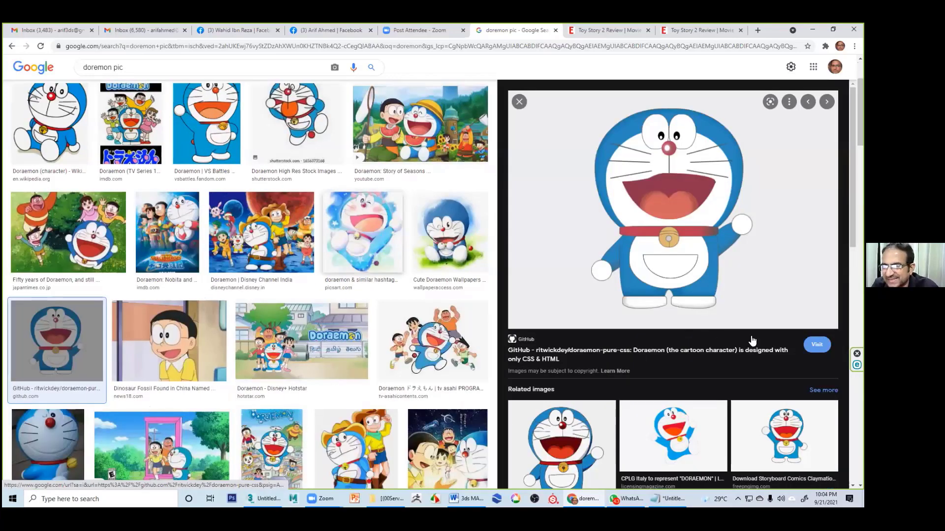
pyautogui.press('Down')
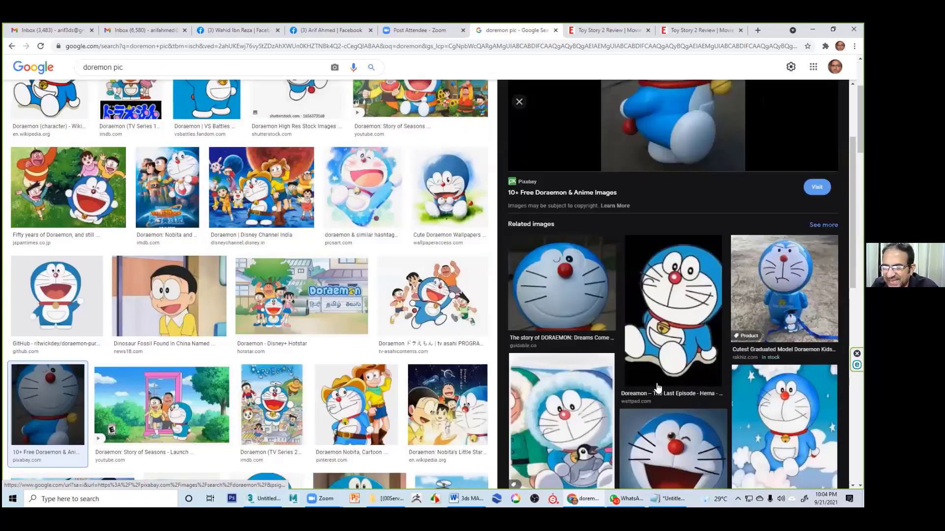
pyautogui.scroll(-4, 658, 388)
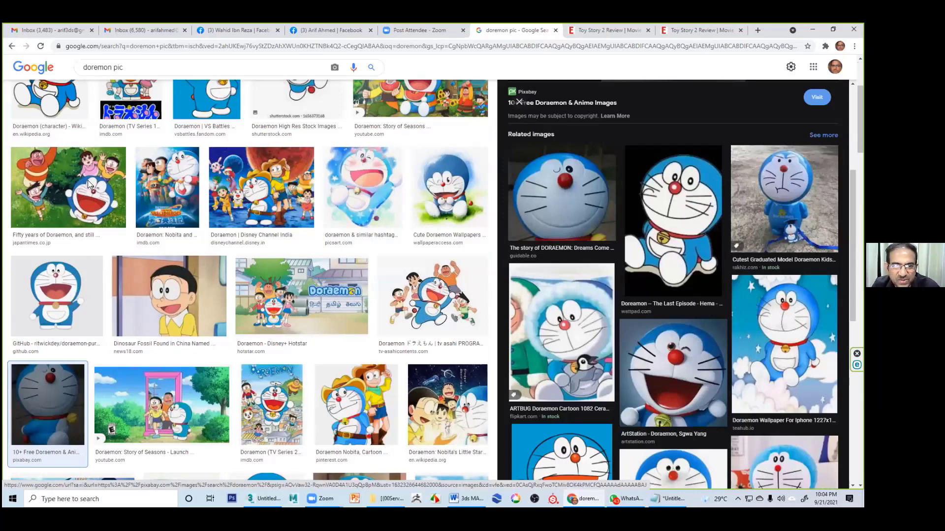
pyautogui.scroll(-2, 231, 226)
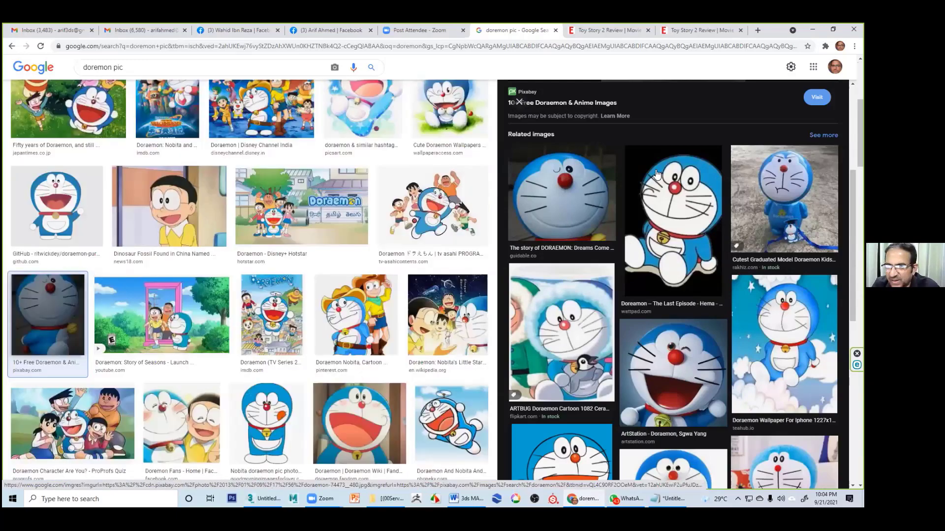
pyautogui.click(659, 404)
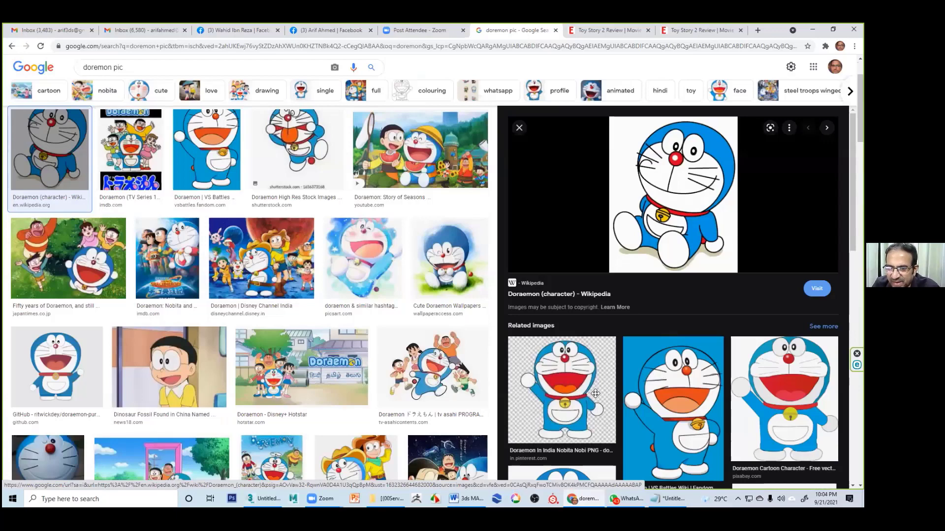
# - Switch back to 3ds Max and create a small half sphere with Hemisphere 0.5 inside the green cone in the Top view
pyautogui.hotkey('alt', 'Tab')
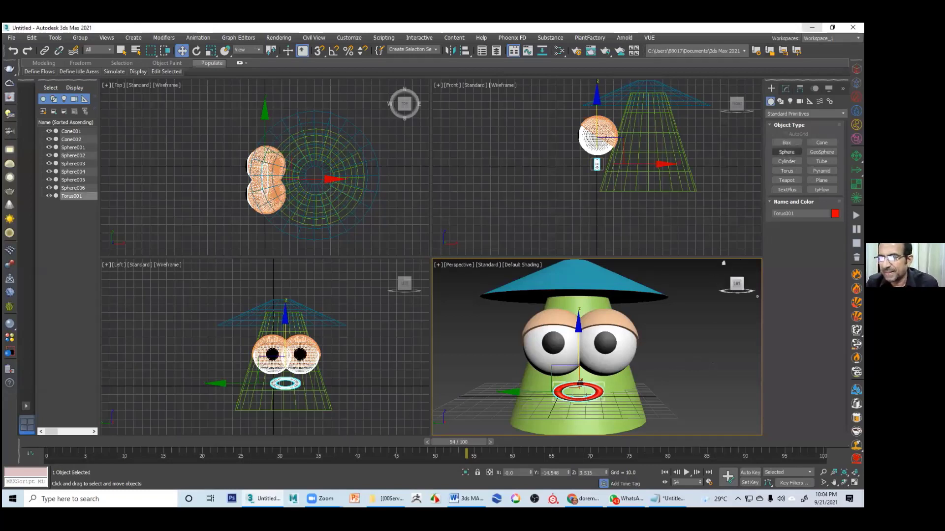
pyautogui.click(786, 152)
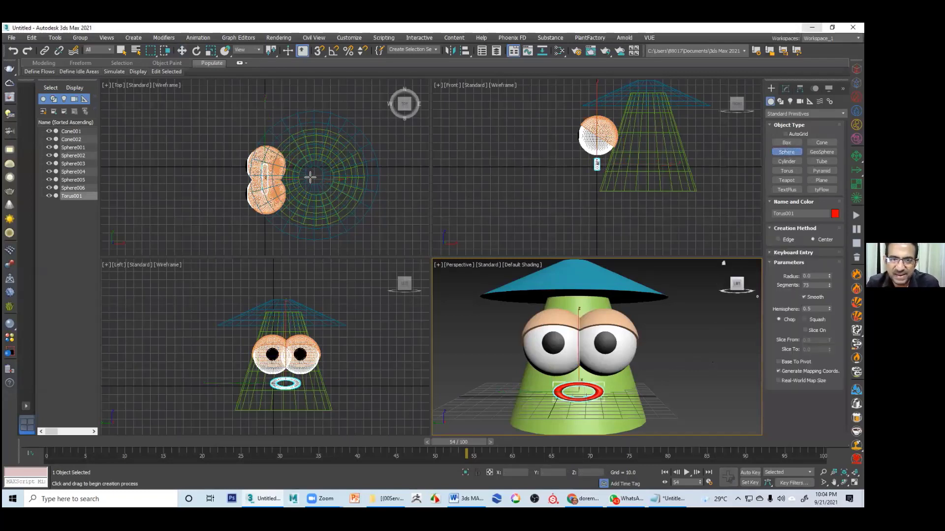
pyautogui.moveTo(310, 177); pyautogui.dragTo(327, 178)
pyautogui.press('w')
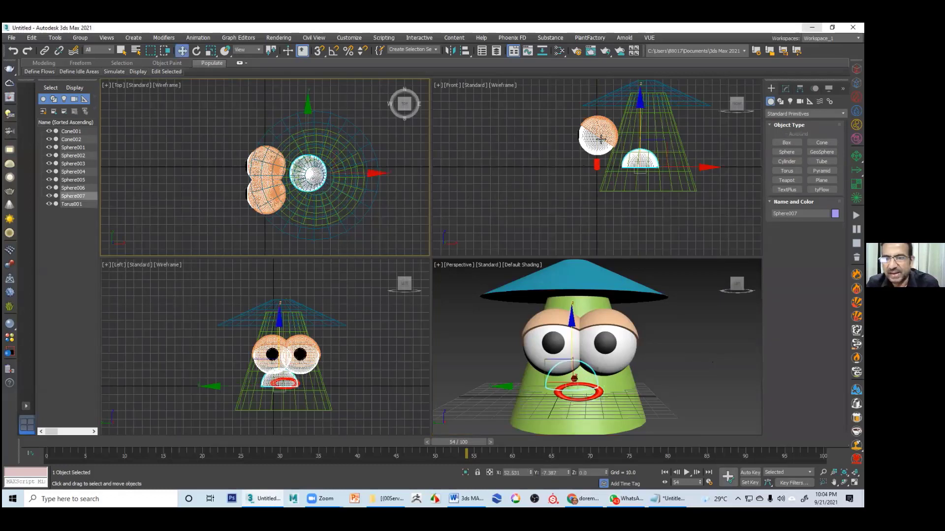
# - Flatten the half sphere vertically in the Front view and move it down beneath the front edge of the green cone
pyautogui.rightClick(606, 124)
pyautogui.press('r')
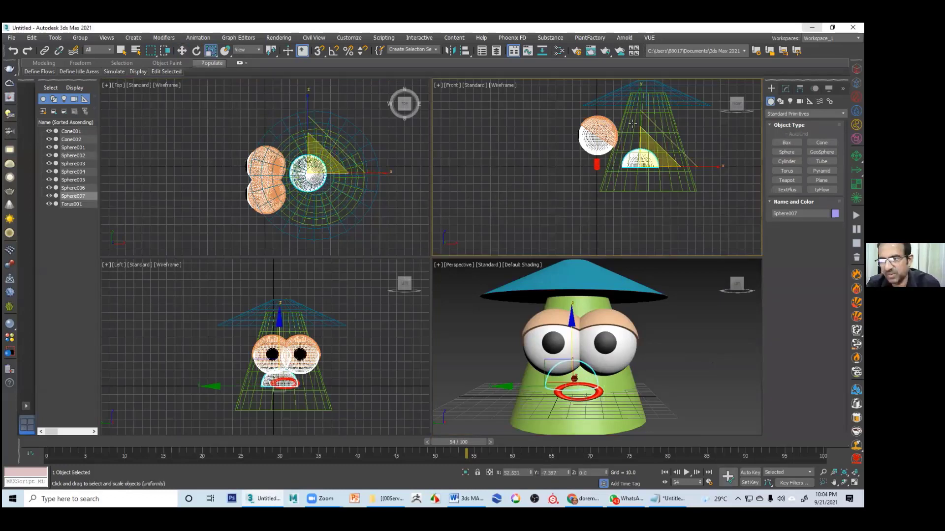
pyautogui.moveTo(641, 111); pyautogui.dragTo(636, 178)
pyautogui.press('w')
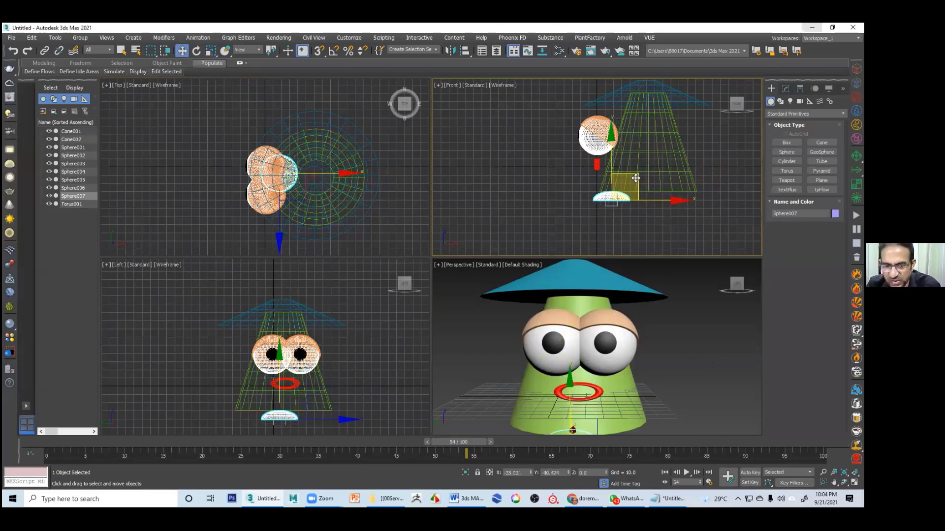
pyautogui.moveTo(677, 321); pyautogui.dragTo(688, 276, button='middle')
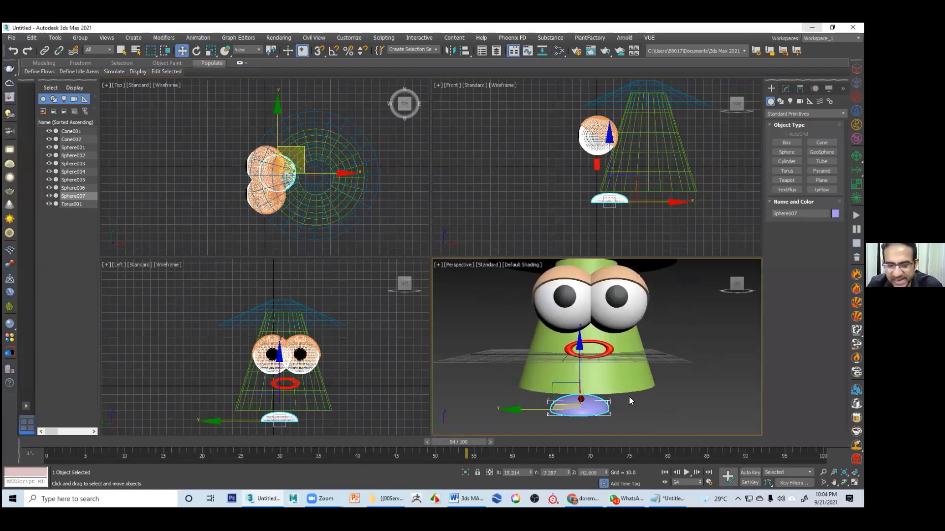
# - Scale the half sphere narrower across and longer front to back, and place it and a copy side by side as two feet
pyautogui.press('r')
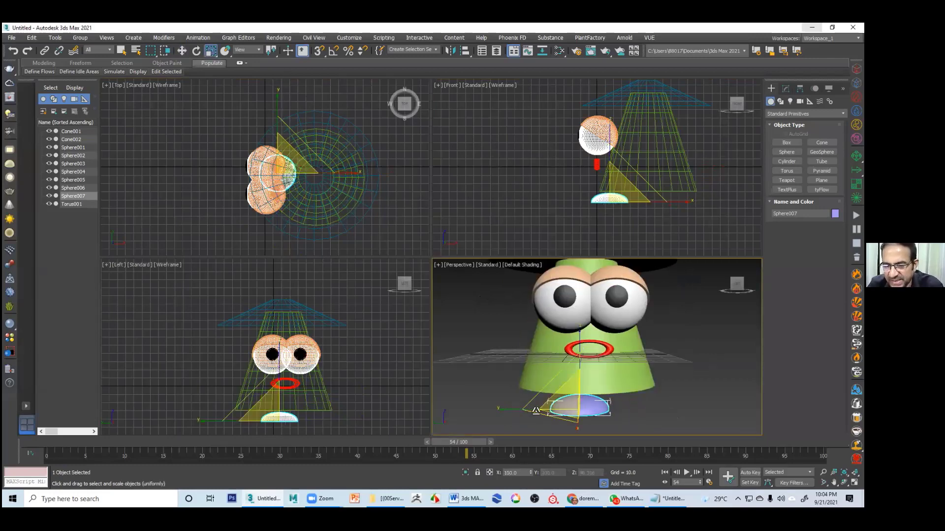
pyautogui.moveTo(539, 411); pyautogui.dragTo(590, 383)
pyautogui.press('w')
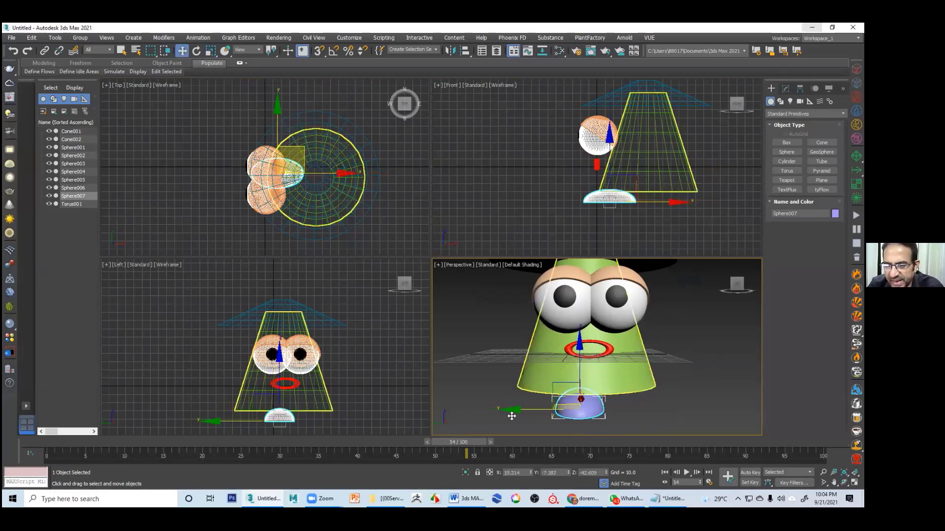
pyautogui.moveTo(510, 415); pyautogui.dragTo(577, 418)
pyautogui.click(442, 299)
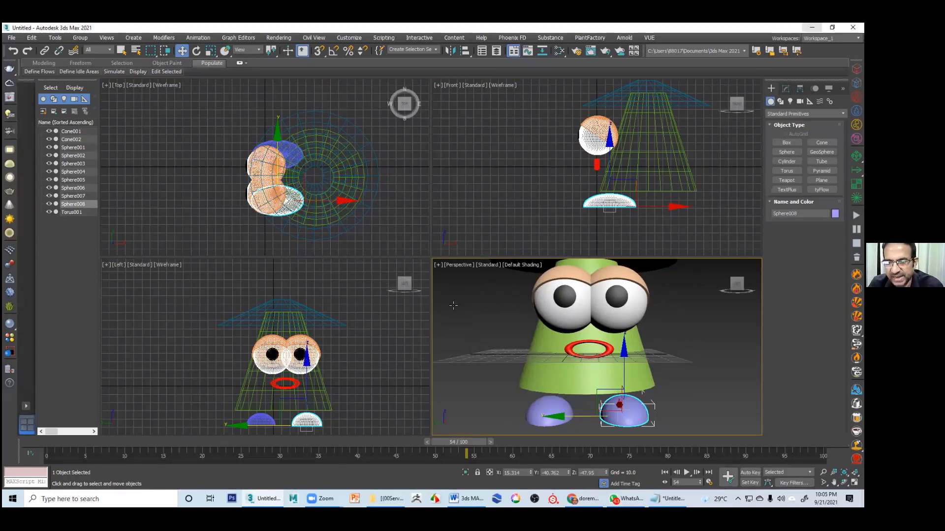
# - Widen the green cone body by raising Radius 1 to about 65.5 and Radius 2 to about 42
pyautogui.hotkey('alt', 'w')
pyautogui.scroll(-4, 458, 272)
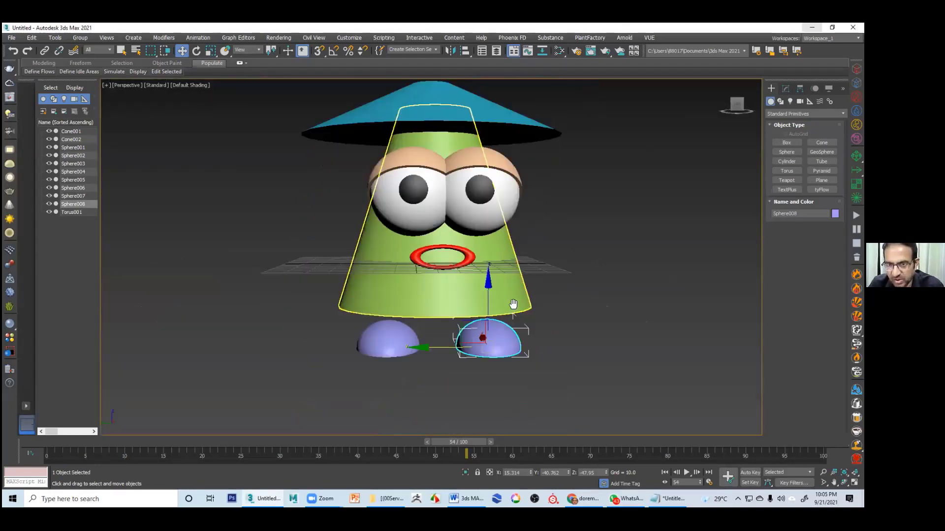
pyautogui.click(439, 172)
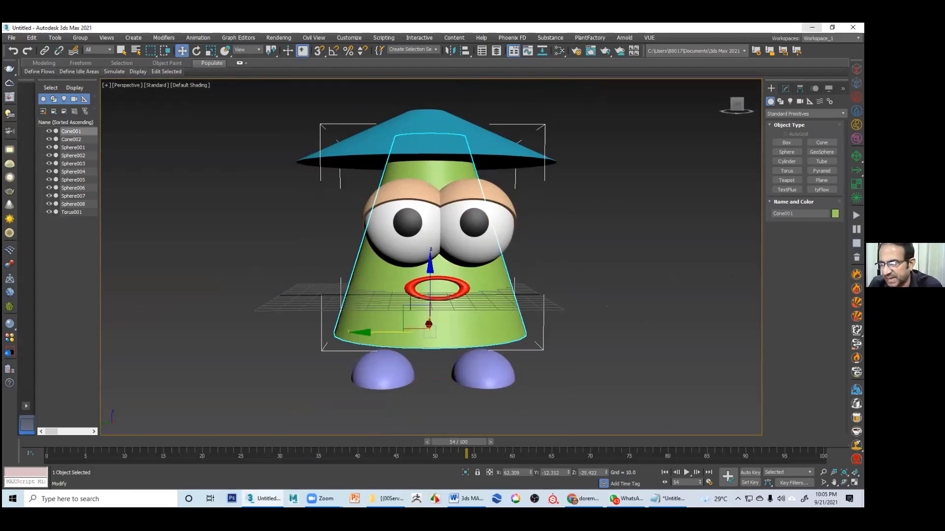
pyautogui.click(785, 88)
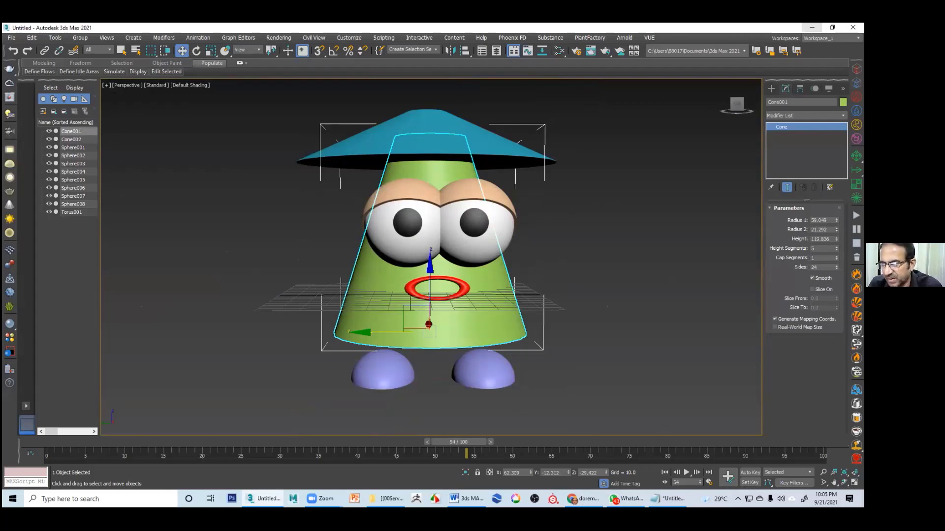
pyautogui.click(836, 222)
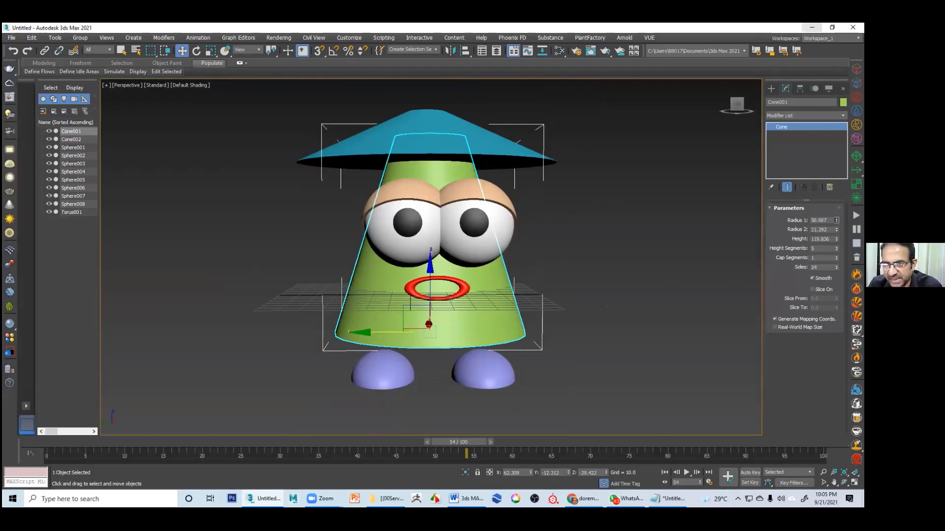
pyautogui.moveTo(836, 223); pyautogui.dragTo(837, 217)
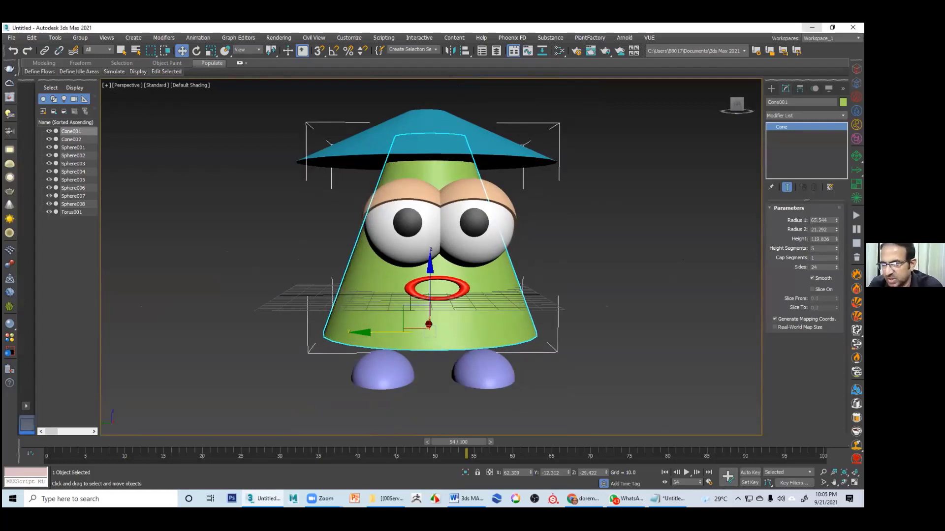
pyautogui.moveTo(837, 229); pyautogui.dragTo(837, 217)
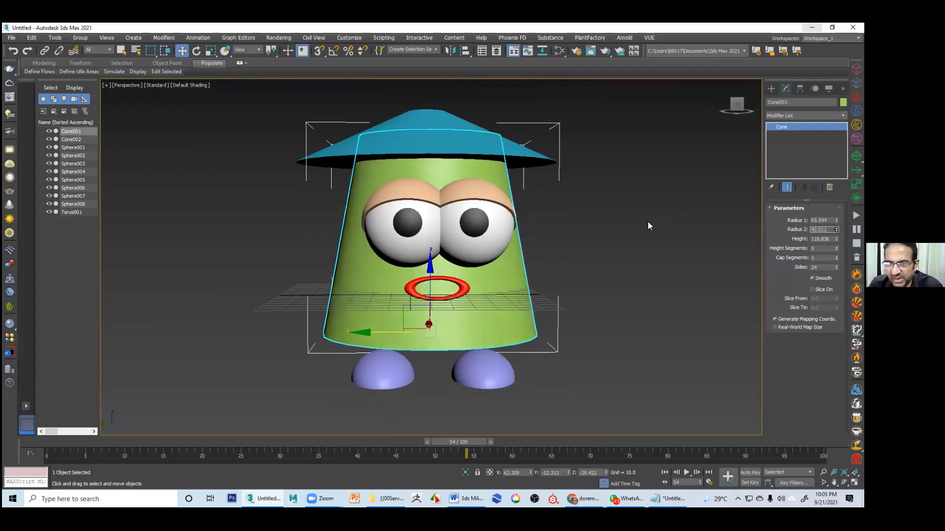
pyautogui.click(605, 251)
pyautogui.keyDown('alt'); pyautogui.moveTo(610, 250); pyautogui.dragTo(537, 299, button='middle'); pyautogui.keyUp('alt')
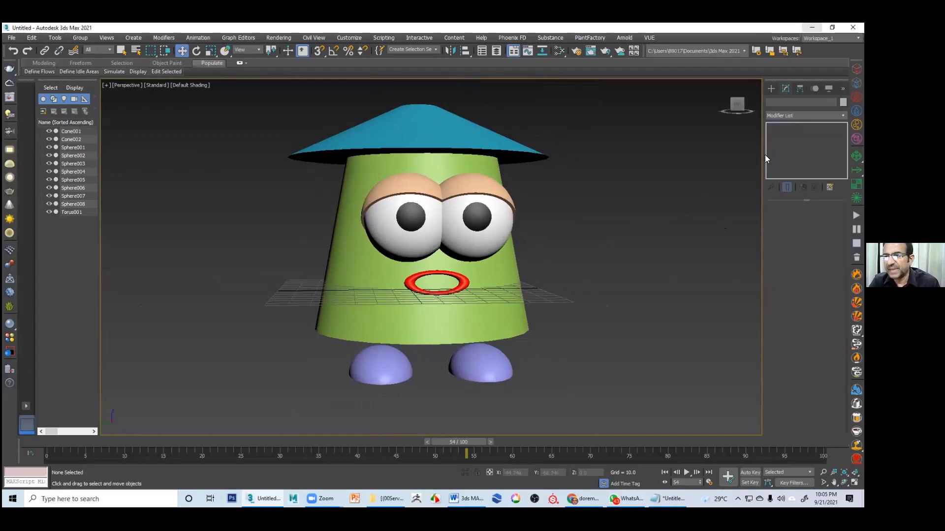
# - Create an upright cylinder with a radius of about 10 in the Top view, just beside the green body
pyautogui.click(770, 89)
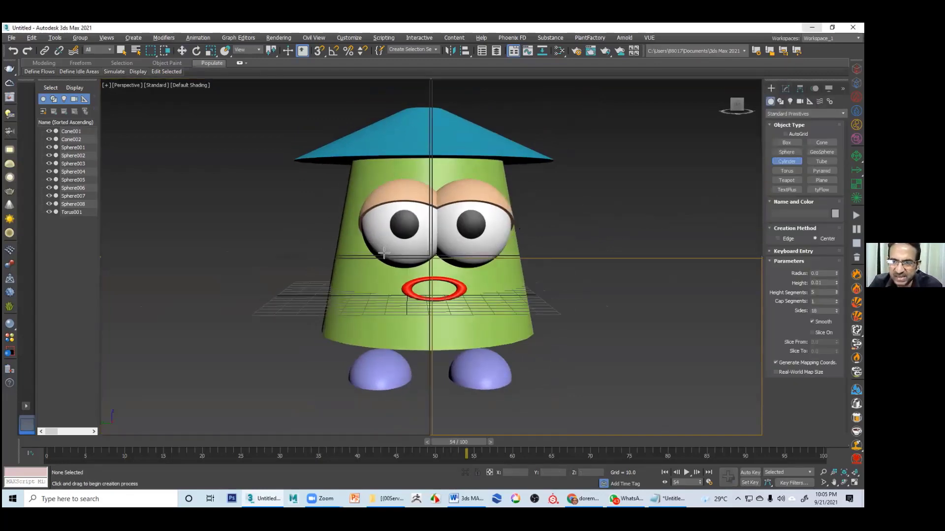
pyautogui.hotkey('alt', 'w')
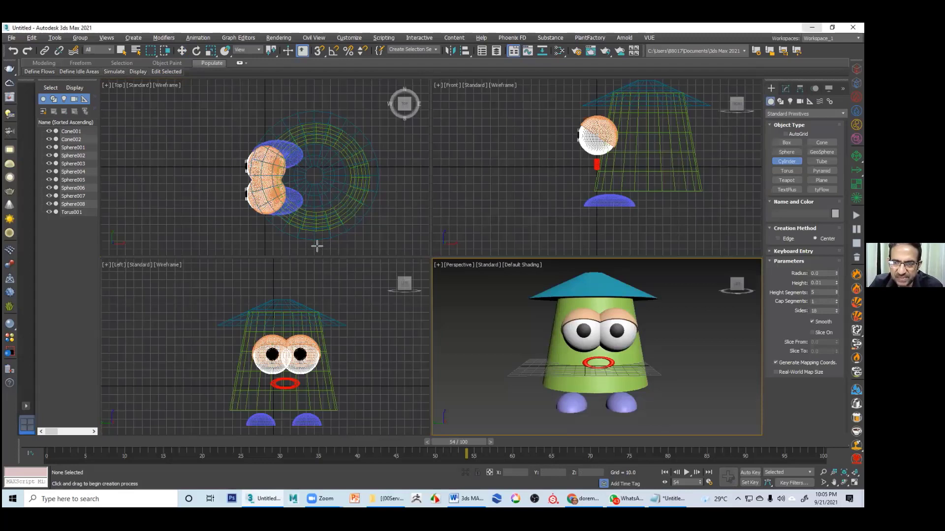
pyautogui.moveTo(313, 240); pyautogui.dragTo(343, 187)
pyautogui.click(654, 314)
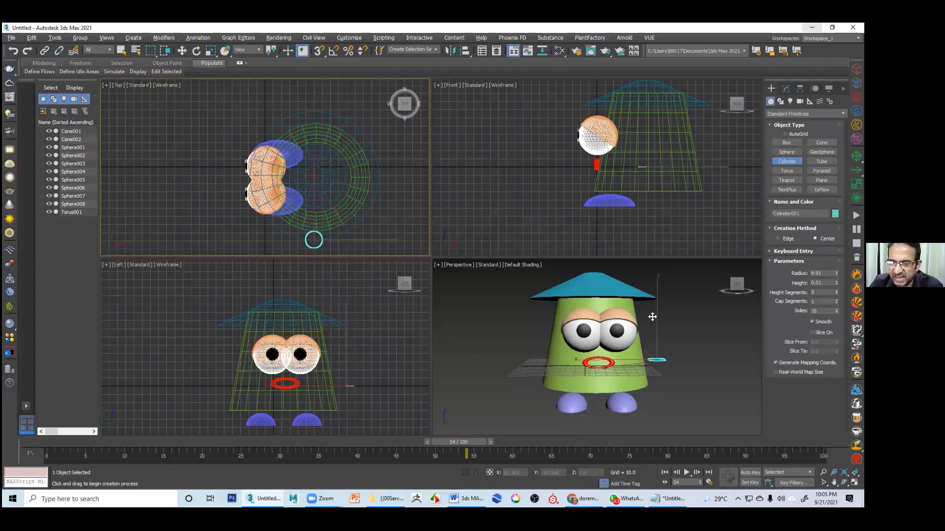
pyautogui.press('w')
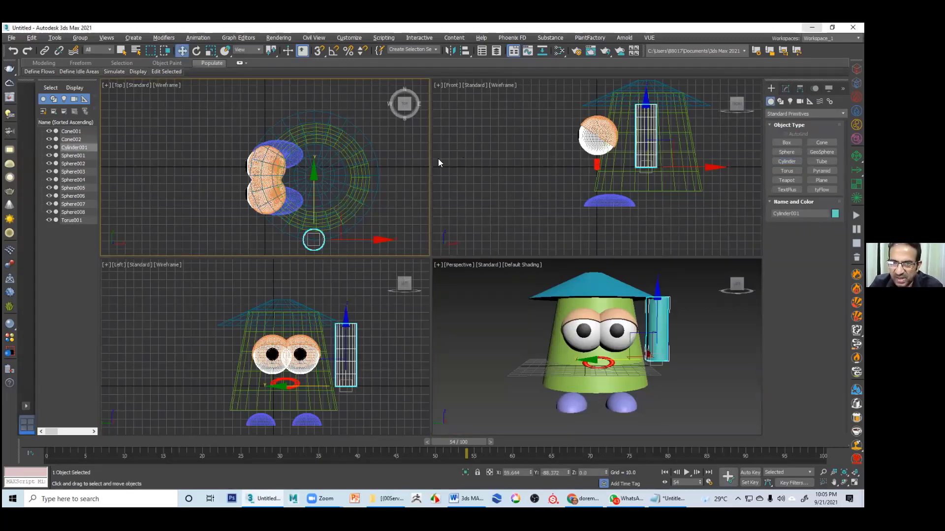
# - Rotate the cylinder into an arm slanting forward and outward, and move it up to shoulder height in the Left view
pyautogui.click(196, 52)
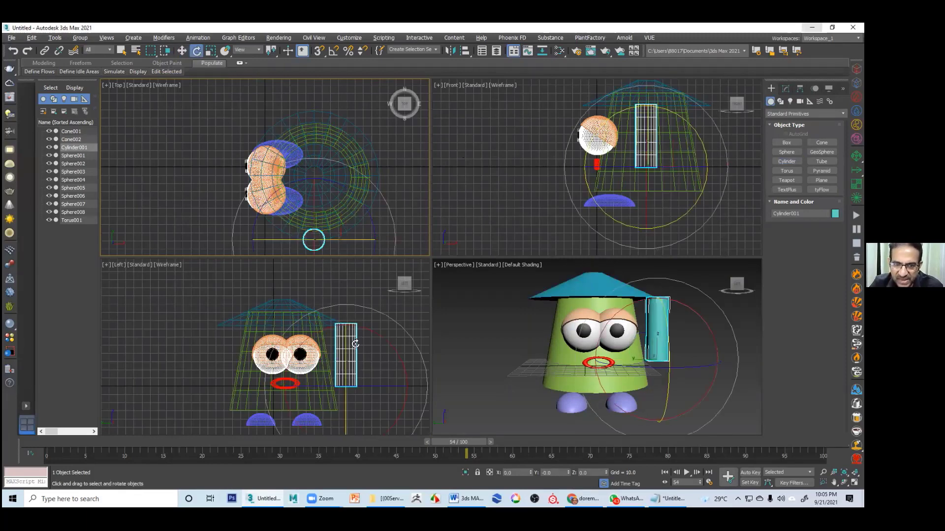
pyautogui.rightClick(388, 341)
pyautogui.moveTo(388, 342); pyautogui.dragTo(401, 30)
pyautogui.press('w')
pyautogui.moveTo(361, 373); pyautogui.dragTo(364, 336)
pyautogui.press('e')
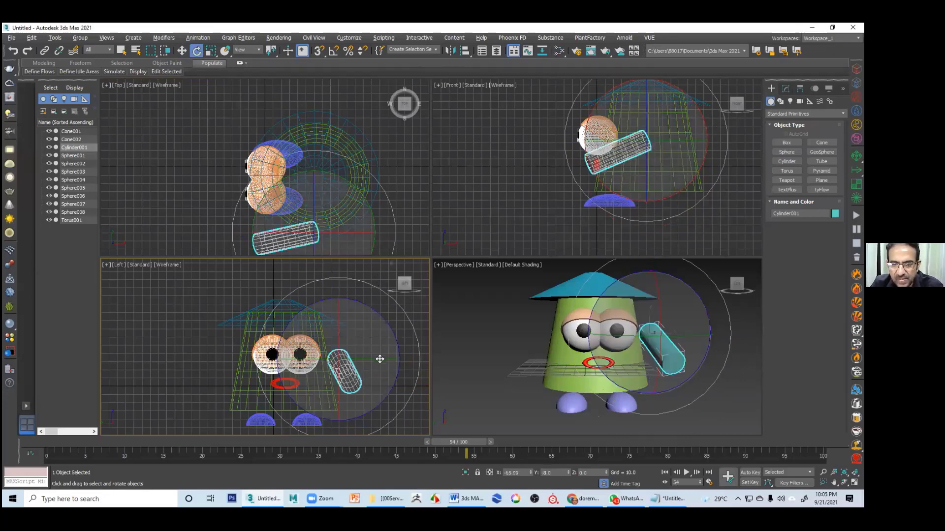
# - Copy the arm to the opposite side of the body and rotate the copy so it slants outward on that side
pyautogui.press('w')
pyautogui.moveTo(374, 360)
pyautogui.keyDown('shift'); pyautogui.mouseDown()
pyautogui.moveTo(255, 360)
pyautogui.moveTo(271, 360)
pyautogui.mouseUp(); pyautogui.keyUp('shift')
pyautogui.press('Return')
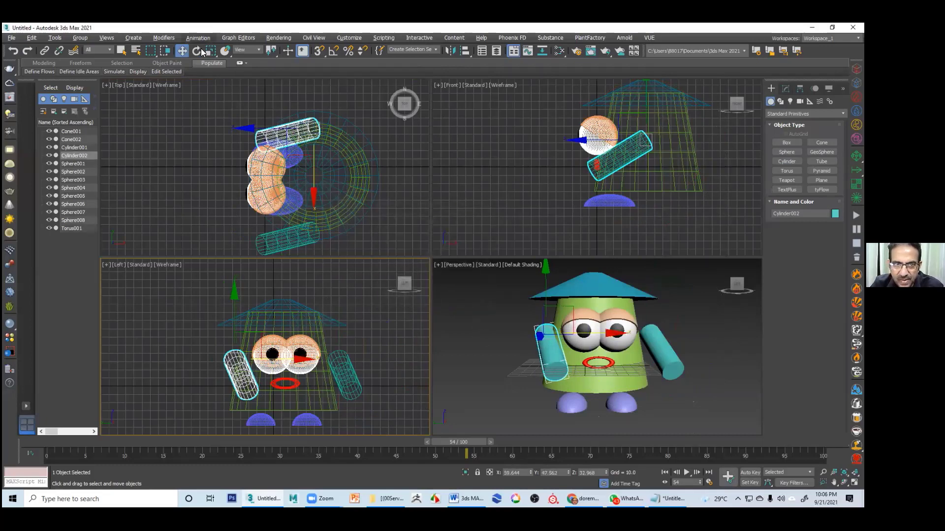
pyautogui.press('e')
pyautogui.moveTo(248, 360); pyautogui.dragTo(236, 360)
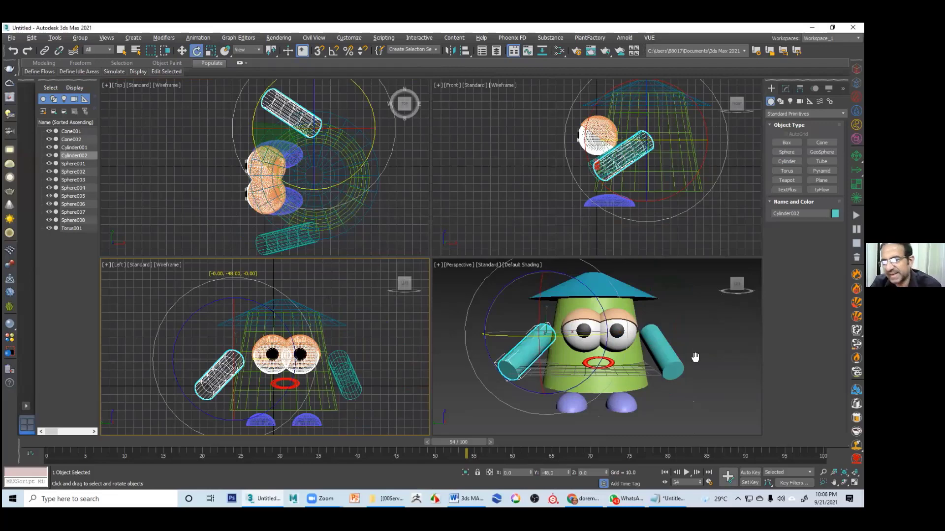
pyautogui.click(710, 347)
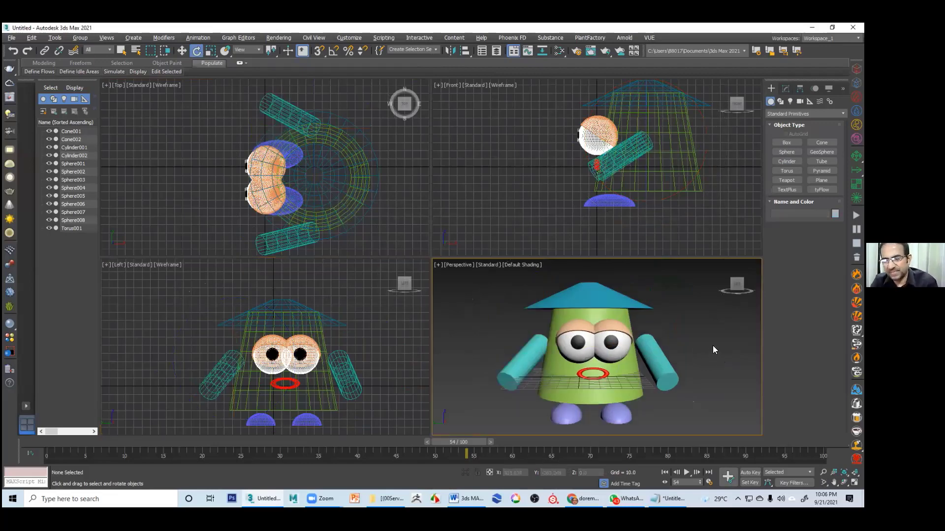
# - Play the blink animation with the arms in place, and scrub the timeline to frame 74
pyautogui.click(685, 473)
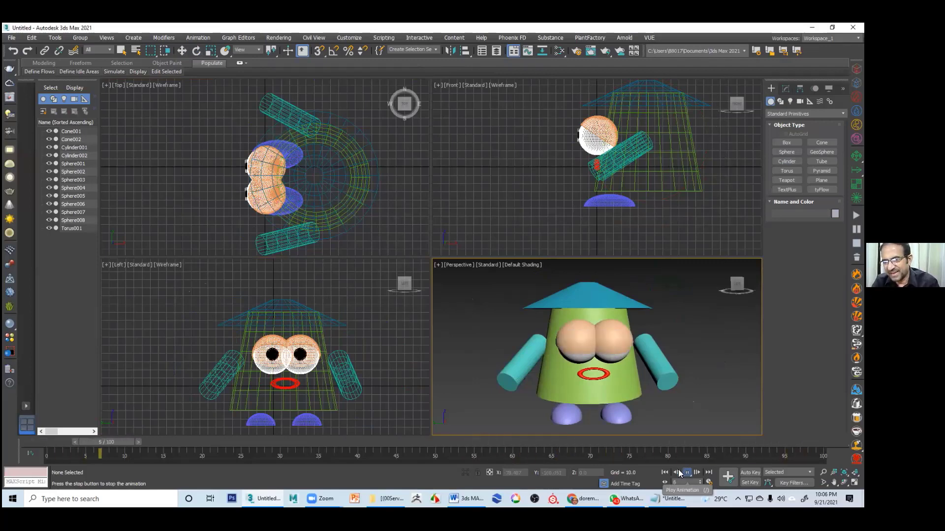
pyautogui.click(528, 442)
pyautogui.moveTo(588, 439); pyautogui.dragTo(579, 438)
pyautogui.press('e')
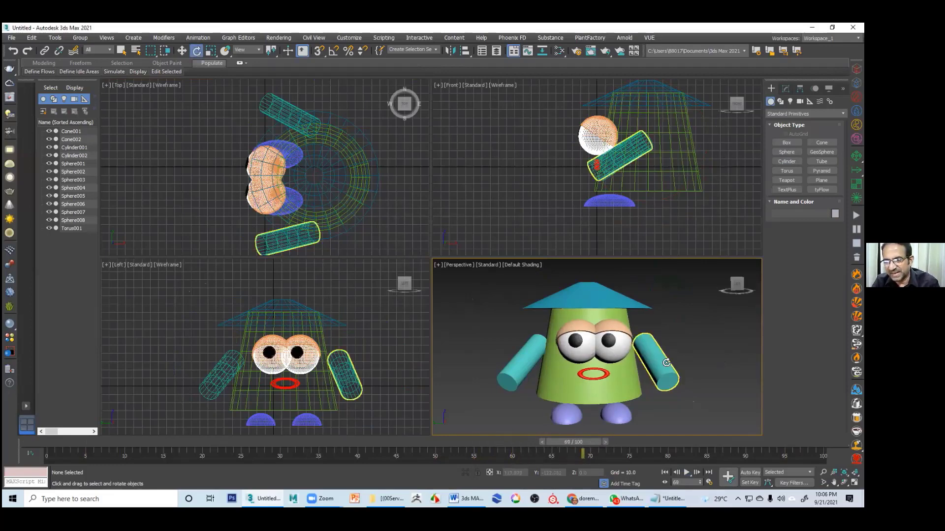
pyautogui.click(661, 365)
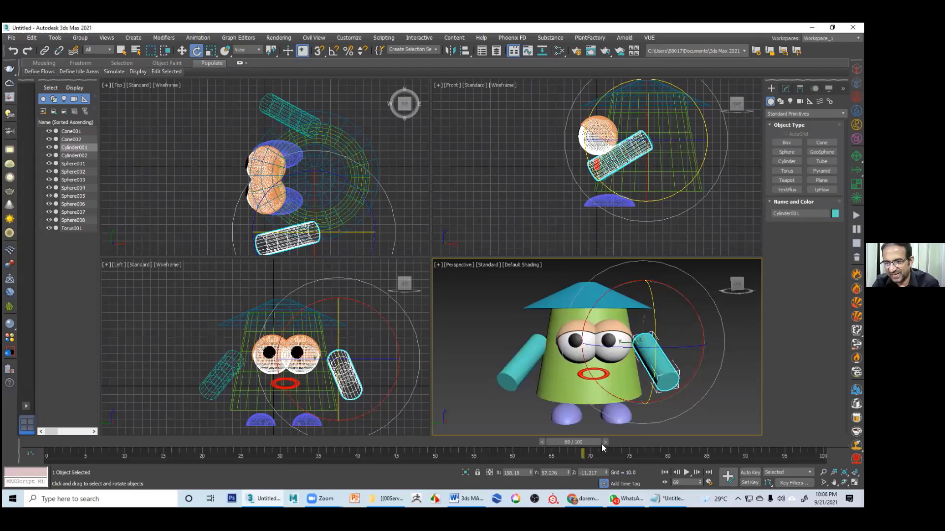
pyautogui.moveTo(602, 444); pyautogui.dragTo(633, 440)
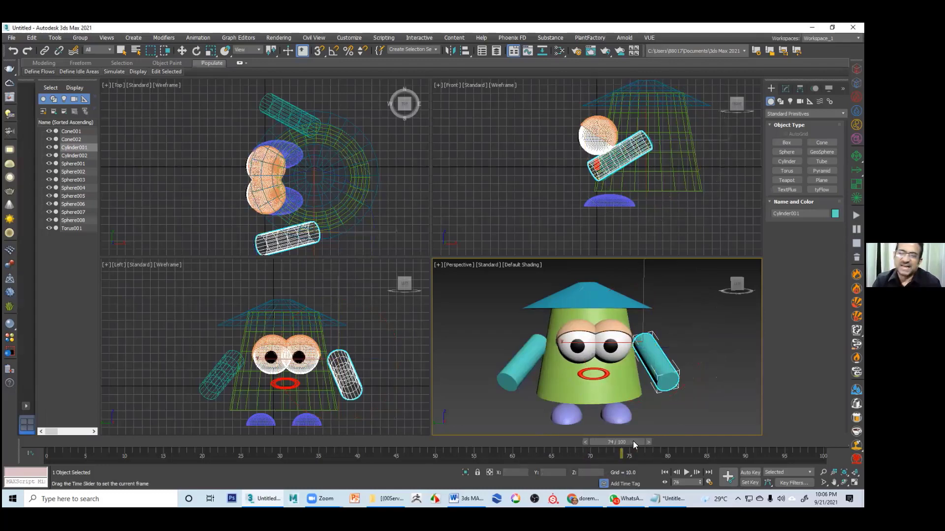
# - Rotate both arm cylinders in the Perspective view until they are raised diagonally on either side of the body
pyautogui.press('e')
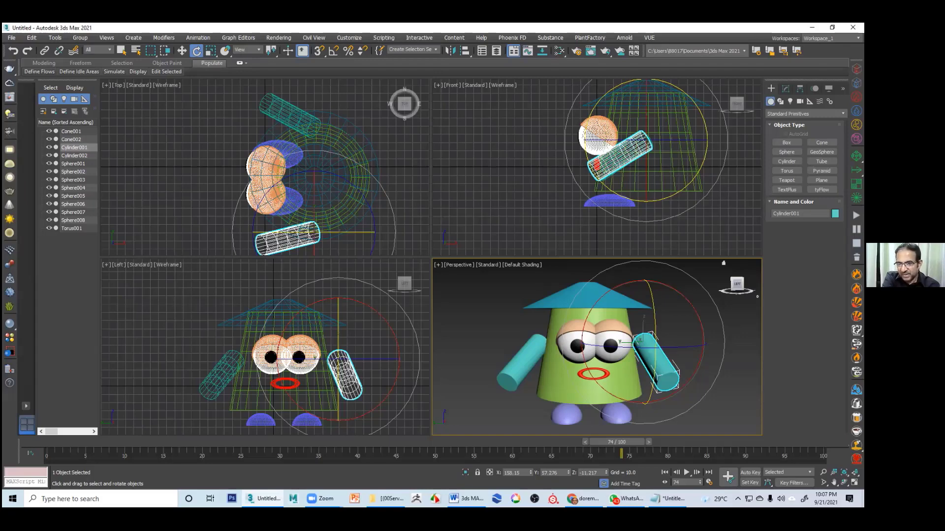
pyautogui.click(524, 363)
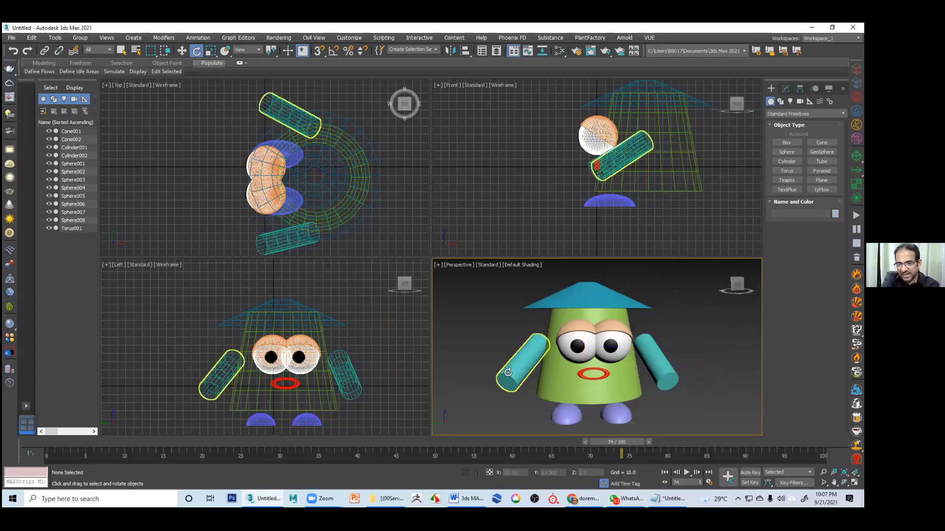
pyautogui.moveTo(555, 356); pyautogui.dragTo(487, 311)
pyautogui.moveTo(536, 281)
pyautogui.mouseDown()
pyautogui.moveTo(534, 291)
pyautogui.moveTo(536, 280)
pyautogui.mouseUp()
pyautogui.click(660, 365)
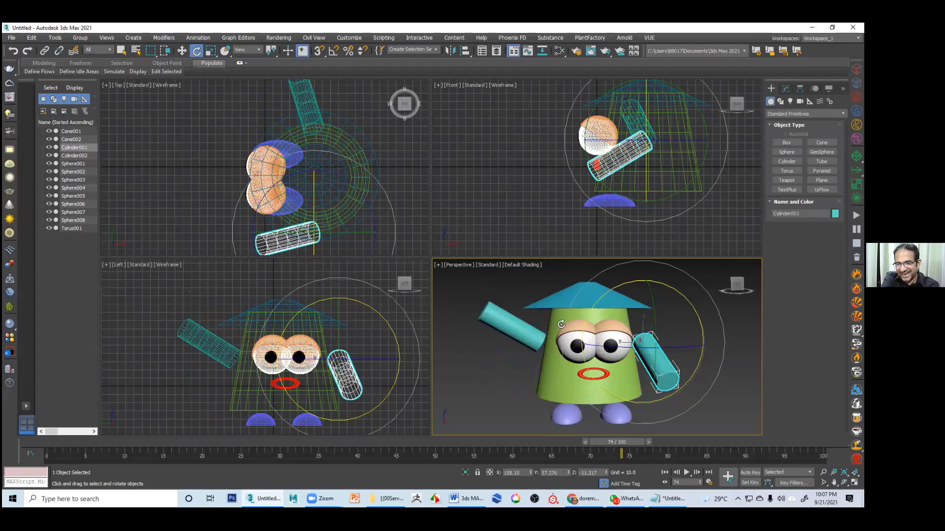
pyautogui.moveTo(652, 319); pyautogui.dragTo(695, 310)
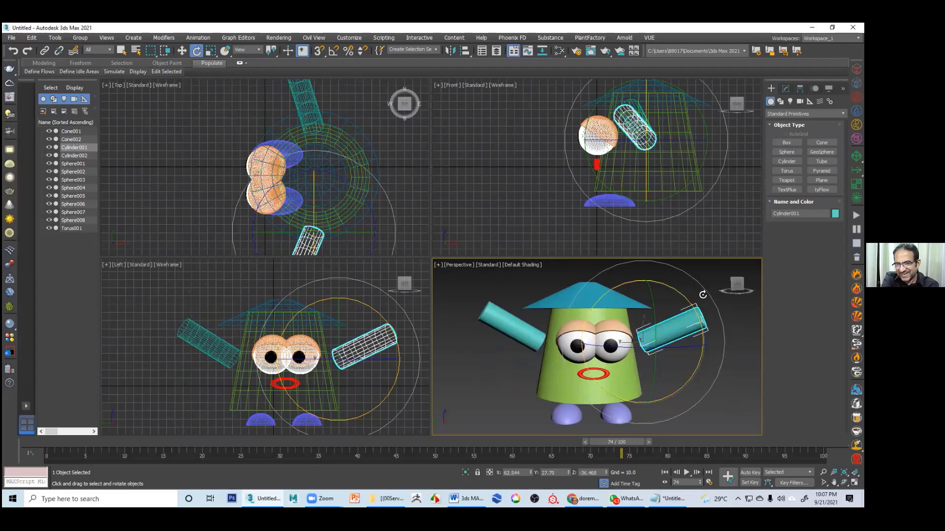
pyautogui.moveTo(702, 294); pyautogui.dragTo(696, 390)
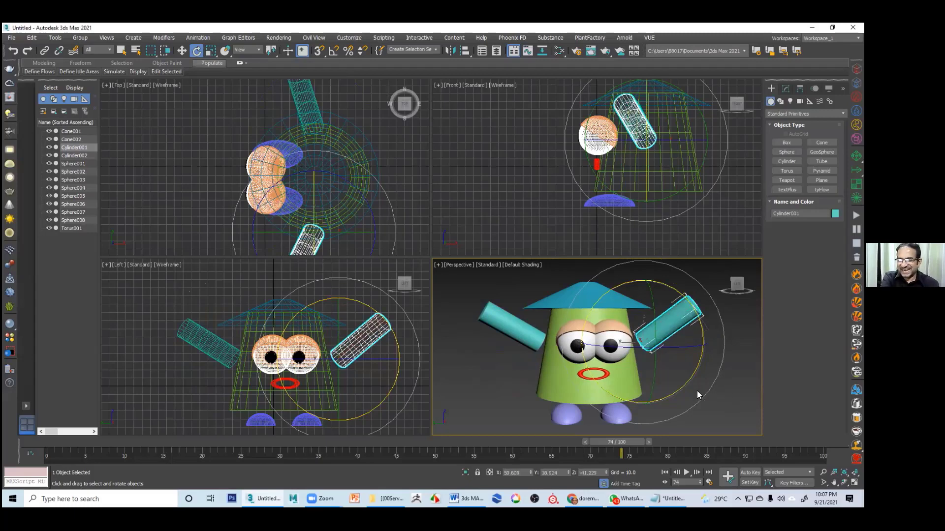
pyautogui.click(704, 381)
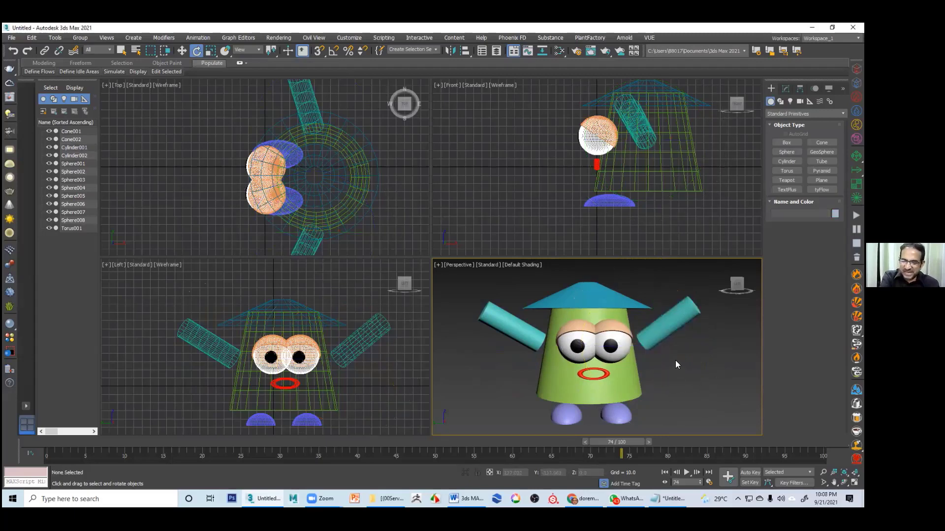
pyautogui.scroll(-3, 664, 358)
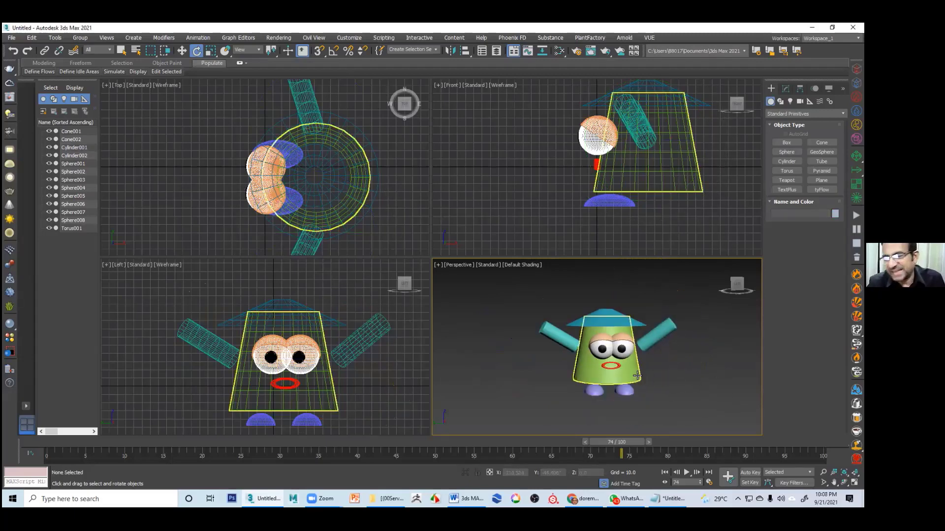
pyautogui.scroll(4, 657, 364)
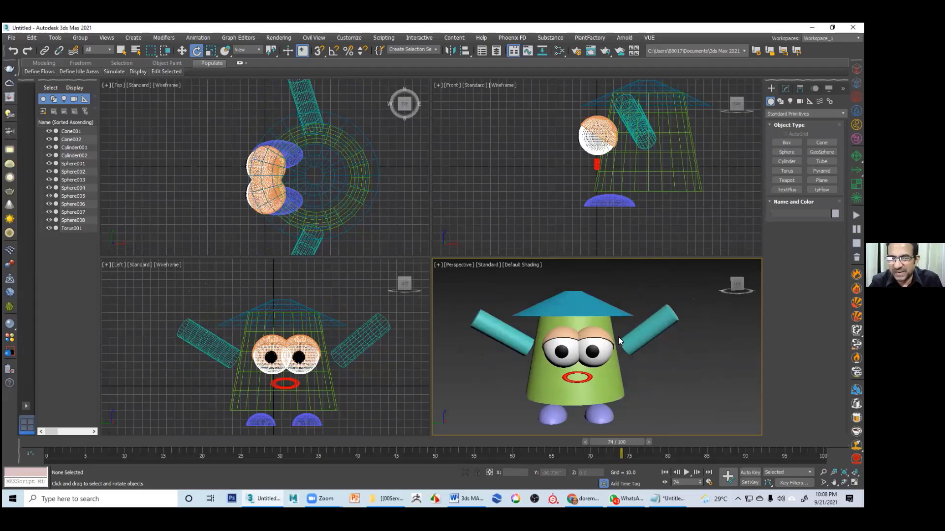
pyautogui.moveTo(647, 374)
pyautogui.mouseDown(button='middle')
pyautogui.moveTo(632, 384)
pyautogui.moveTo(638, 377)
pyautogui.mouseUp(button='middle')
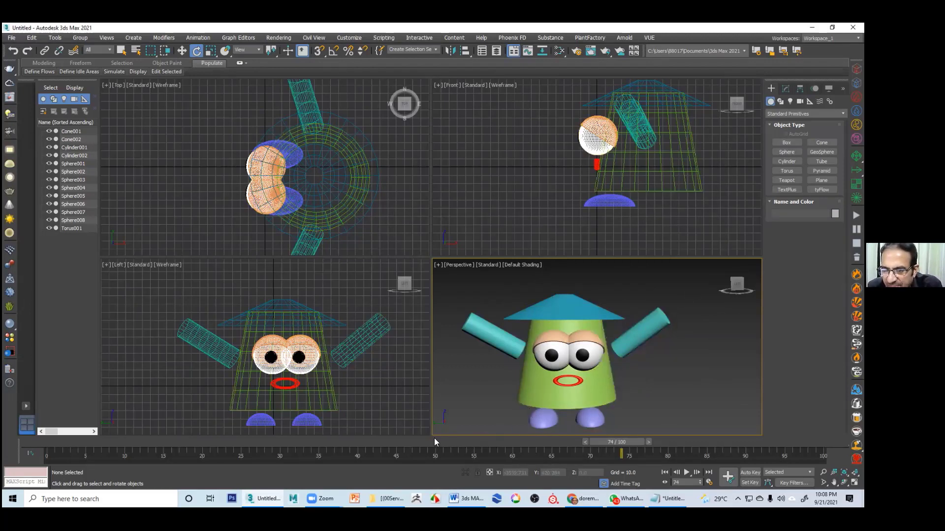
pyautogui.moveTo(452, 289); pyautogui.dragTo(692, 358)
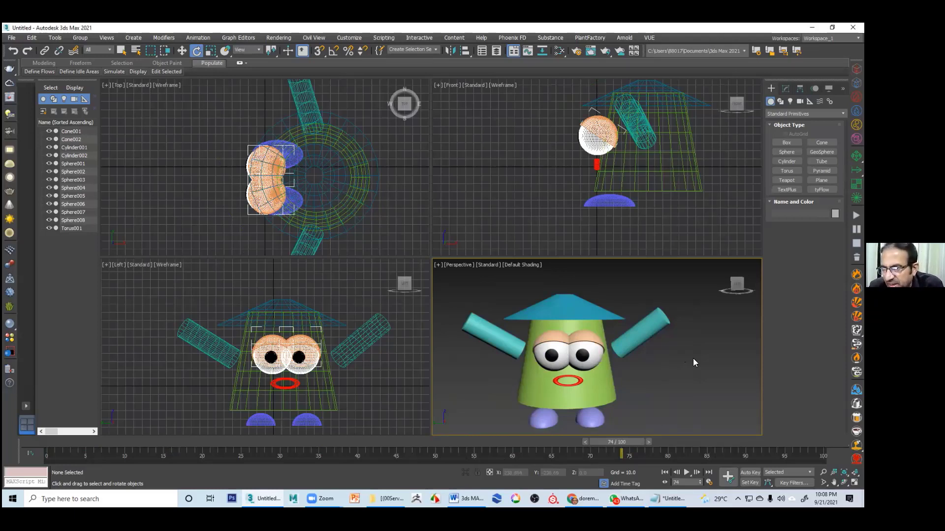
# - Rotate the eyelid sphere over the character's left eye slightly in the Front view
pyautogui.click(581, 120)
pyautogui.click(484, 146)
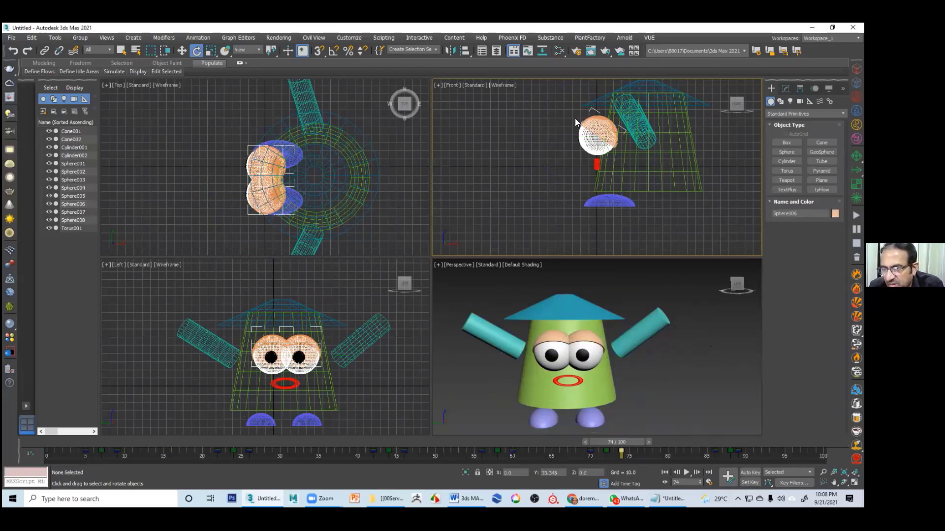
pyautogui.click(582, 120)
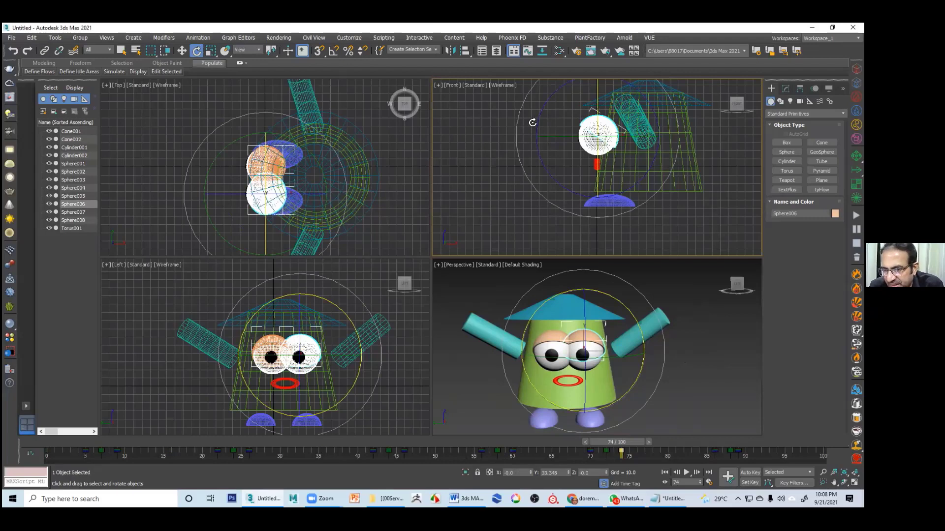
pyautogui.moveTo(531, 123); pyautogui.dragTo(579, 125)
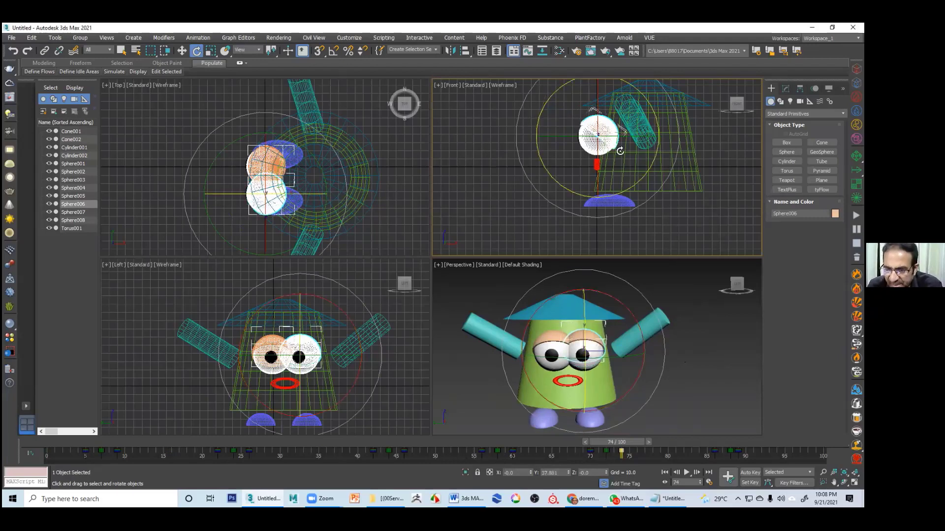
# - Switch to Word to check the Class#3 topics in the course outline and return to 3ds Max
pyautogui.click(711, 354)
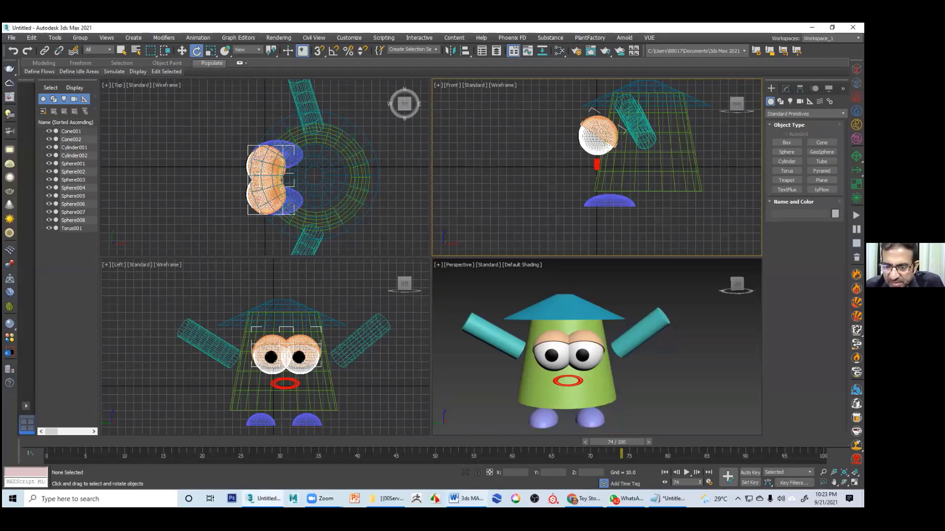
pyautogui.click(465, 499)
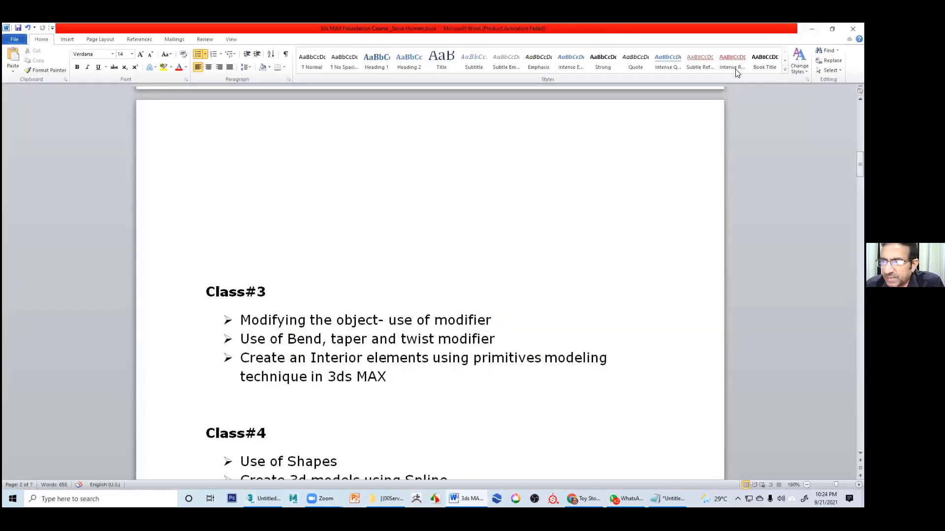
pyautogui.click(812, 28)
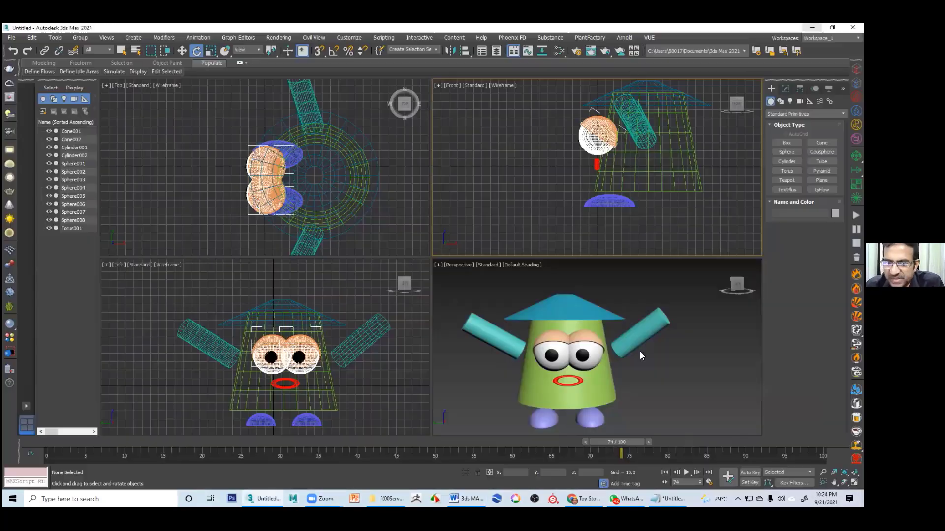
pyautogui.click(465, 499)
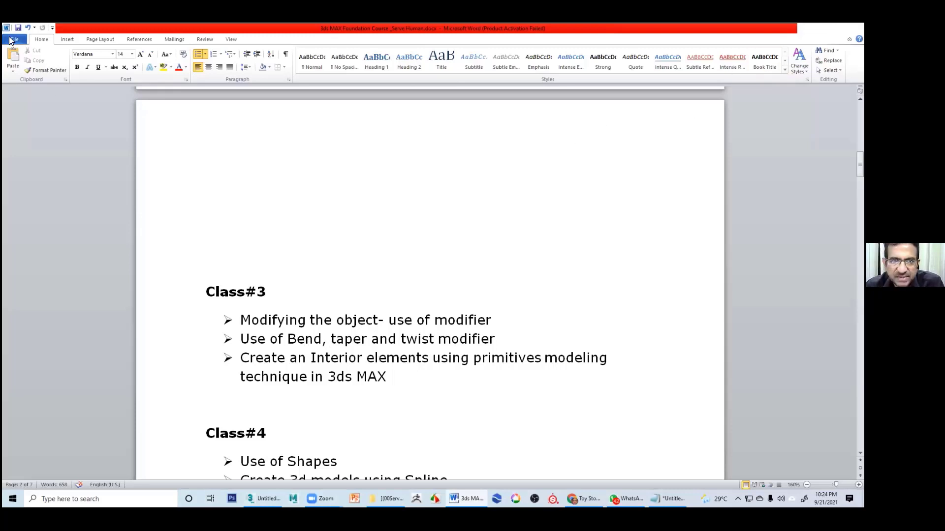
pyautogui.hotkey('alt', 'Tab')
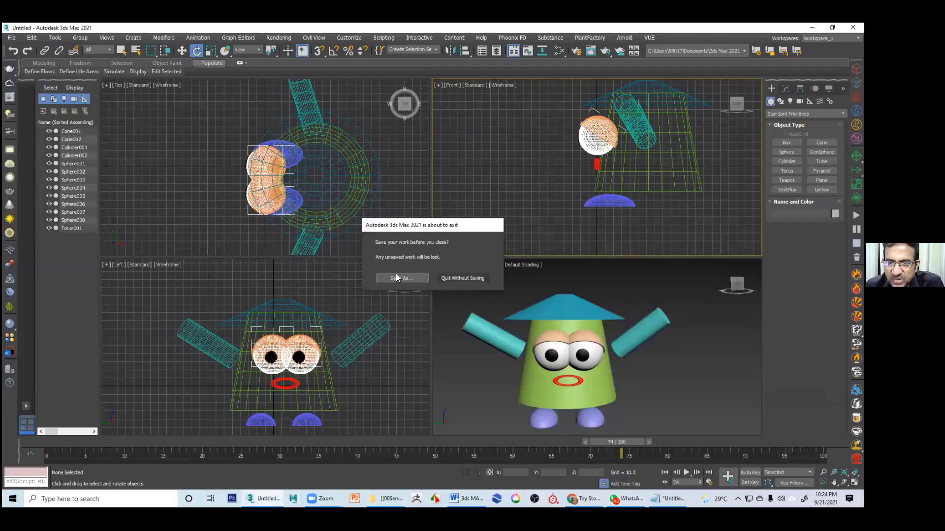
# - Start with a fresh empty scene and draw a tall cylinder with a radius of about 4.8 at the centre of the perspective grid
pyautogui.click(396, 274)
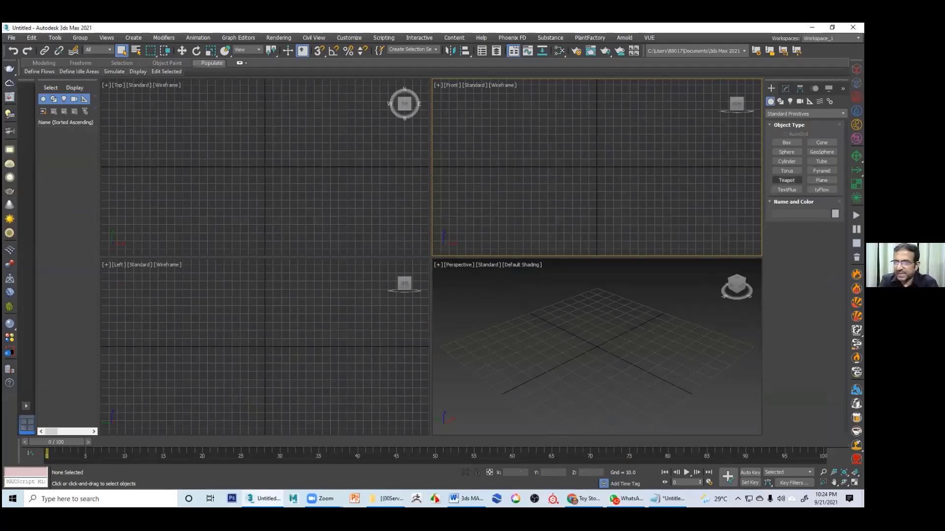
pyautogui.click(786, 161)
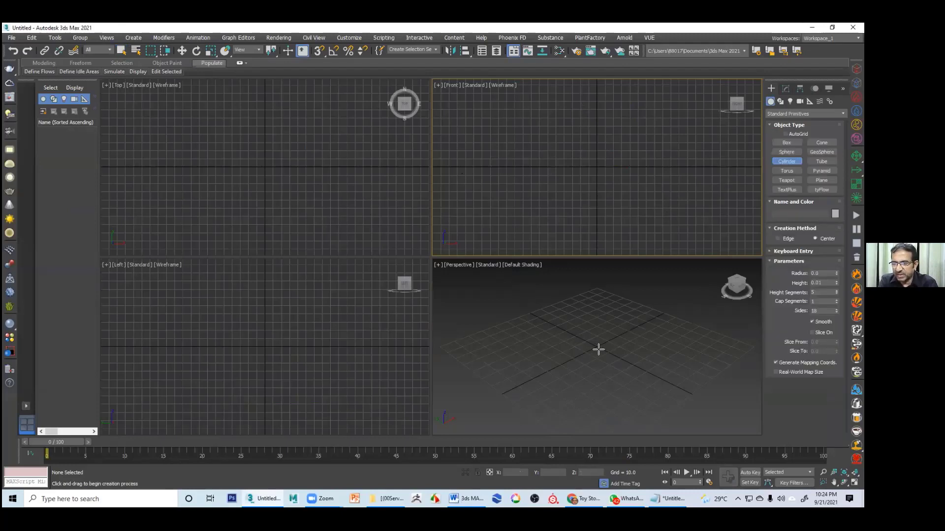
pyautogui.moveTo(598, 349); pyautogui.dragTo(600, 352)
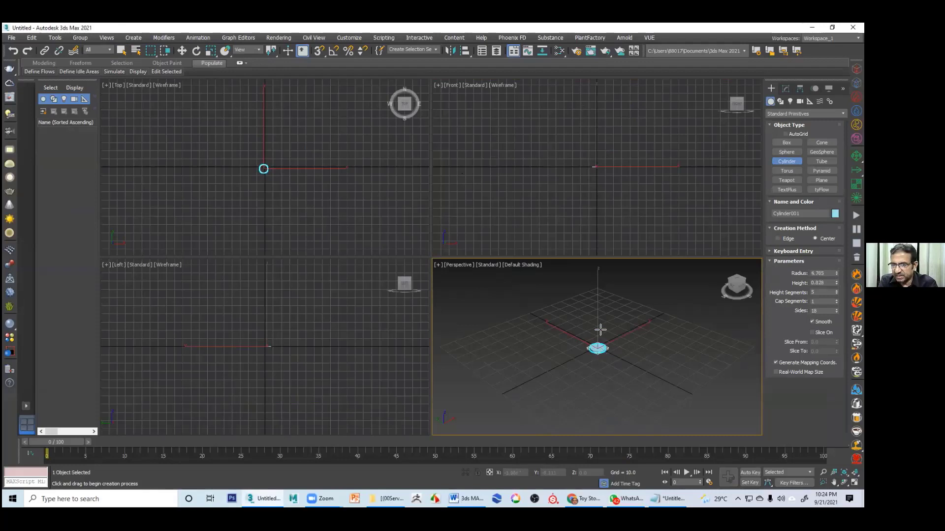
pyautogui.click(605, 261)
pyautogui.rightClick(604, 296)
pyautogui.moveTo(633, 320); pyautogui.dragTo(618, 336, button='middle')
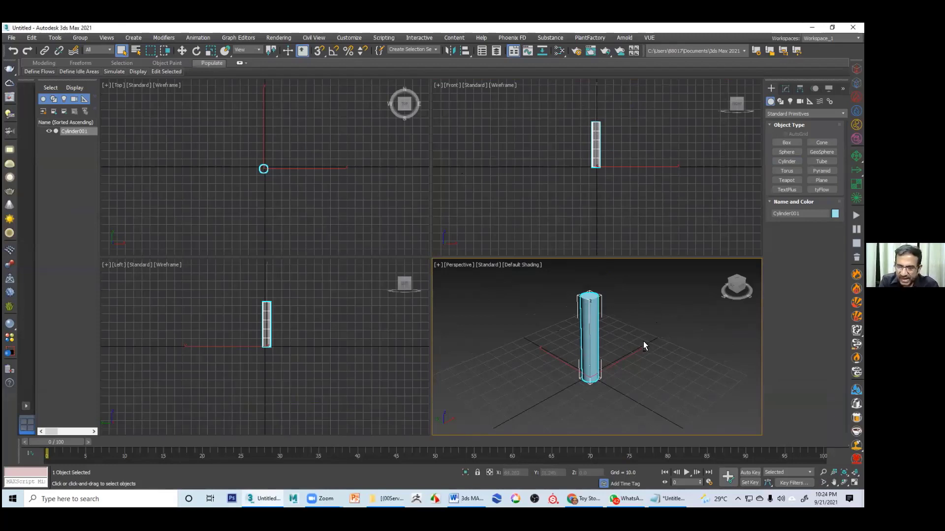
pyautogui.keyDown('alt'); pyautogui.moveTo(644, 342); pyautogui.dragTo(640, 319, button='middle'); pyautogui.keyUp('alt')
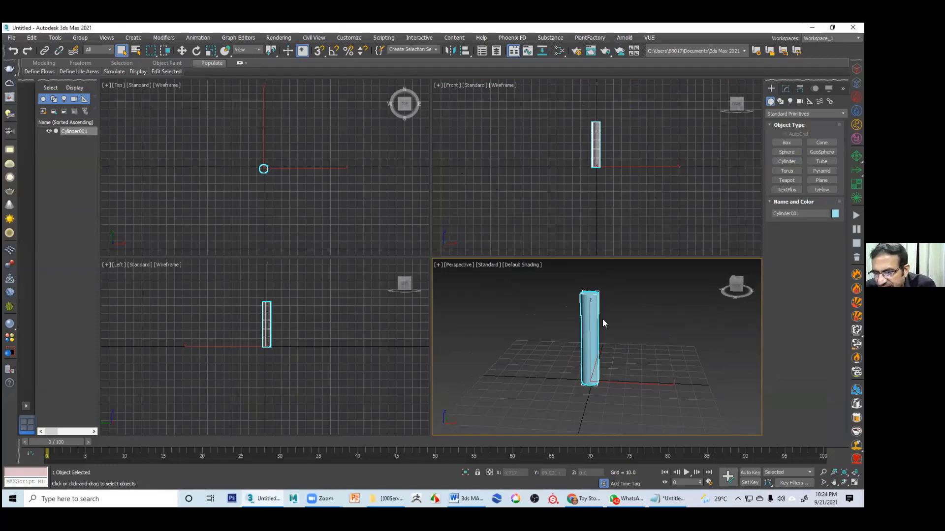
# - Apply a Bend modifier to the cylinder
pyautogui.click(785, 88)
pyautogui.click(626, 333)
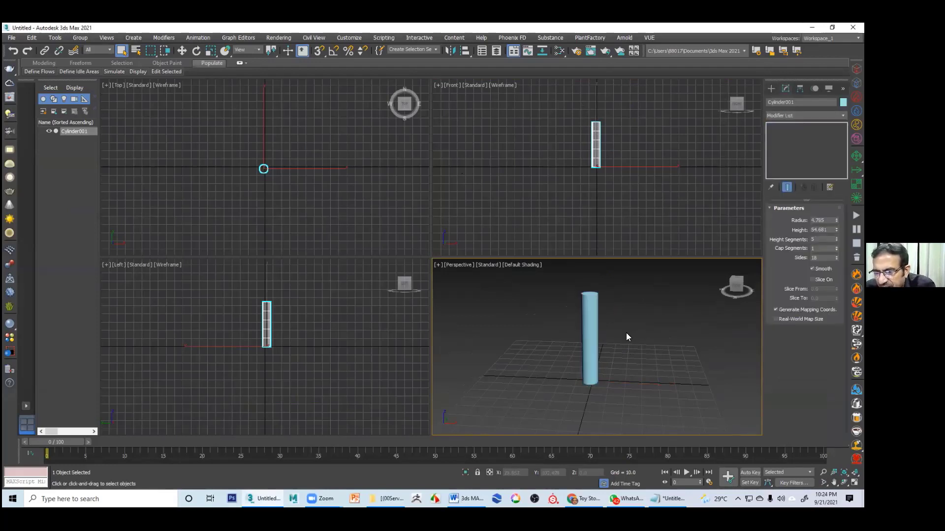
pyautogui.moveTo(614, 337); pyautogui.dragTo(608, 343, button='middle')
pyautogui.click(575, 332)
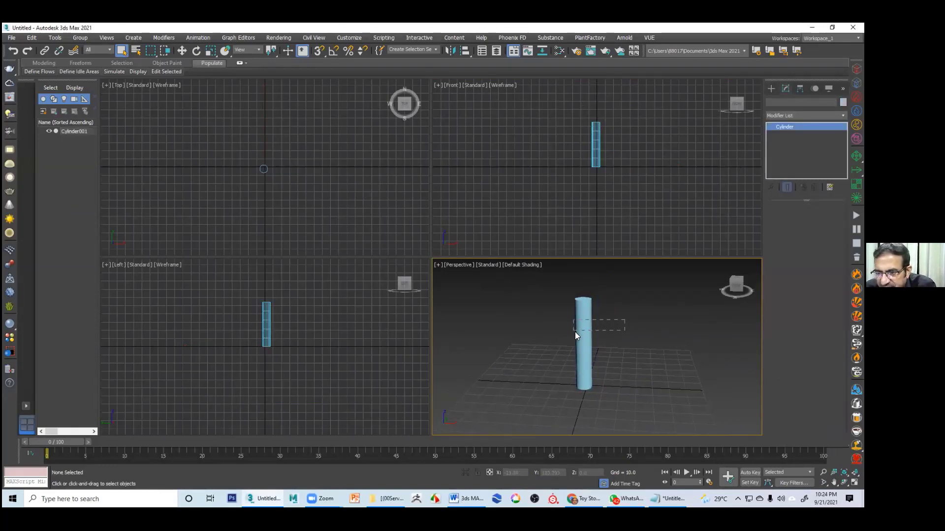
pyautogui.click(627, 341)
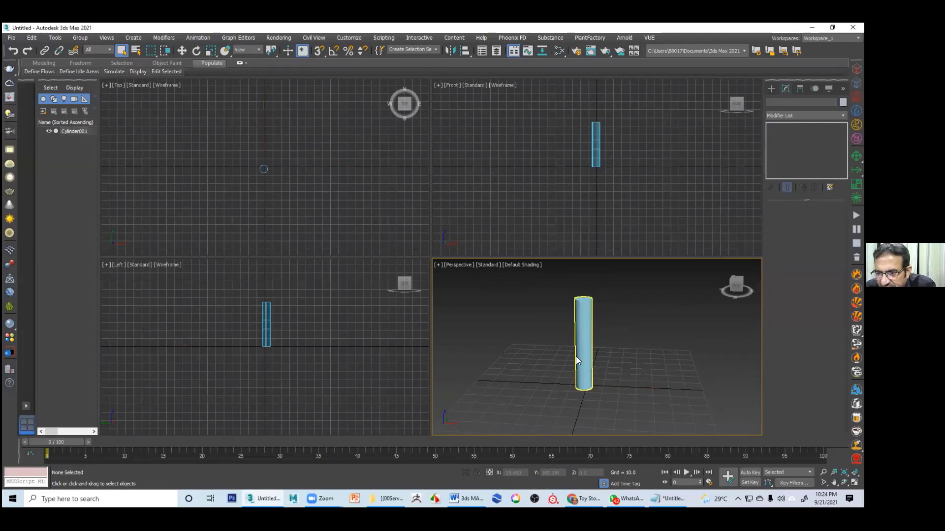
pyautogui.click(584, 340)
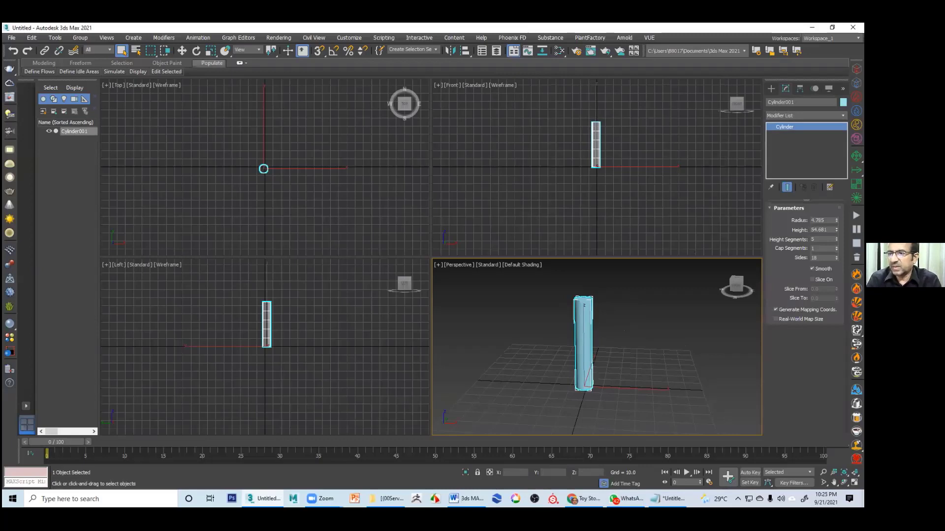
pyautogui.click(843, 116)
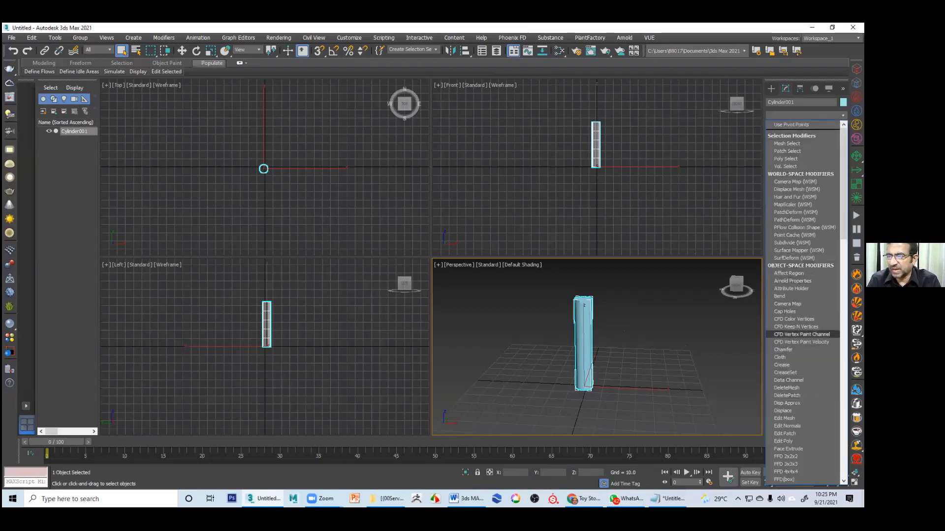
pyautogui.moveTo(843, 185); pyautogui.dragTo(844, 430)
pyautogui.scroll(3, 807, 303)
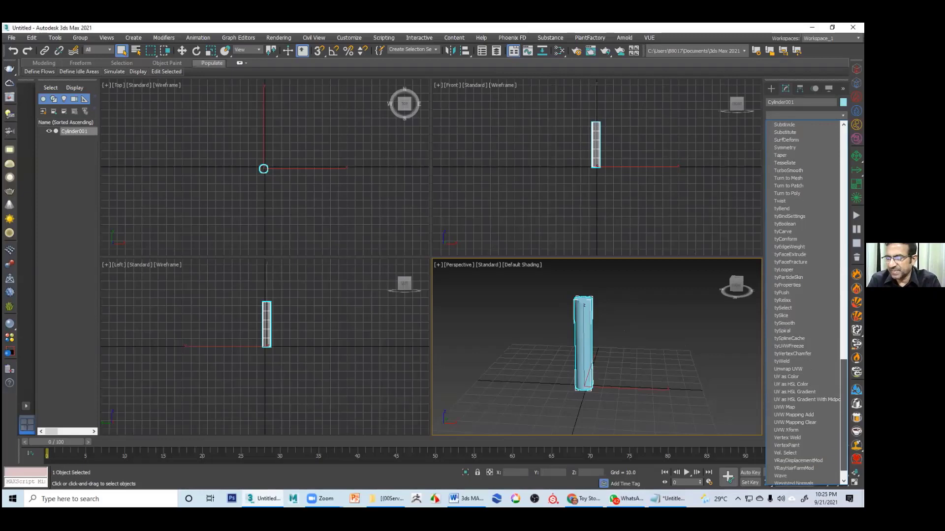
pyautogui.scroll(20, 806, 285)
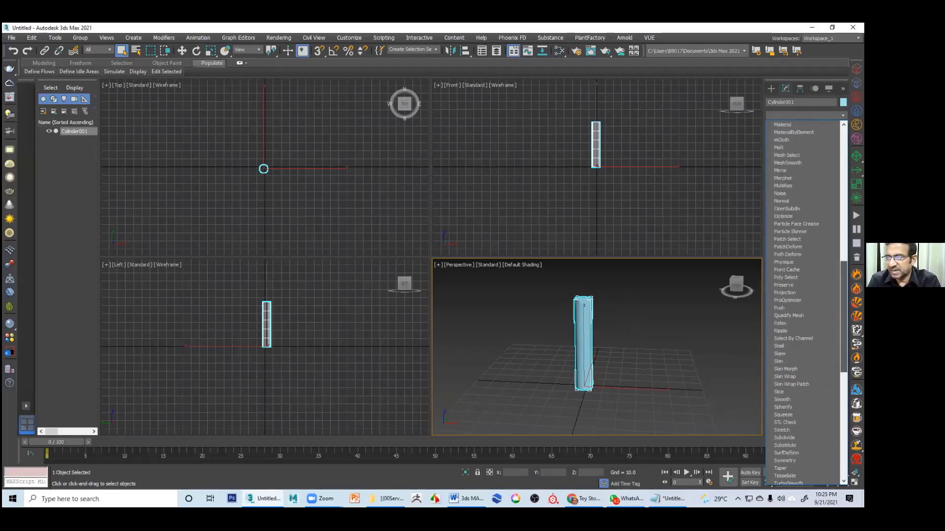
pyautogui.scroll(3, 807, 285)
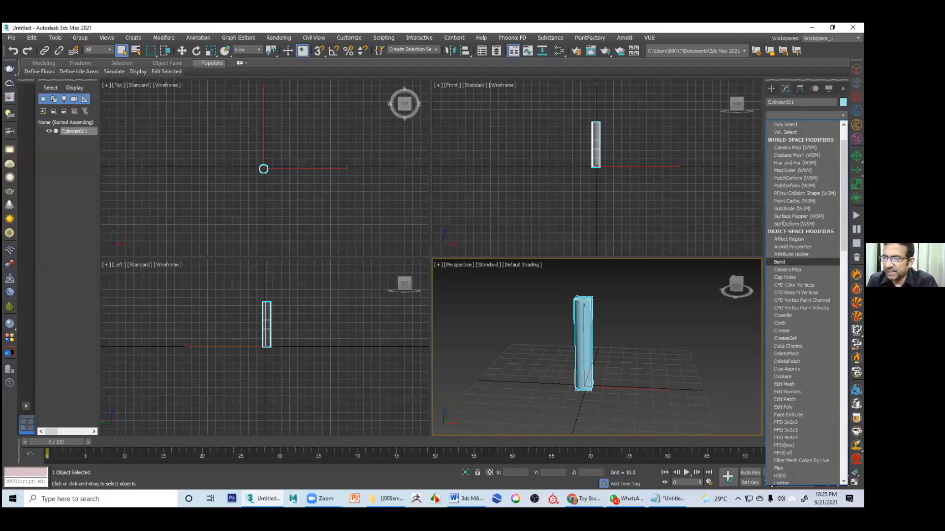
pyautogui.click(782, 262)
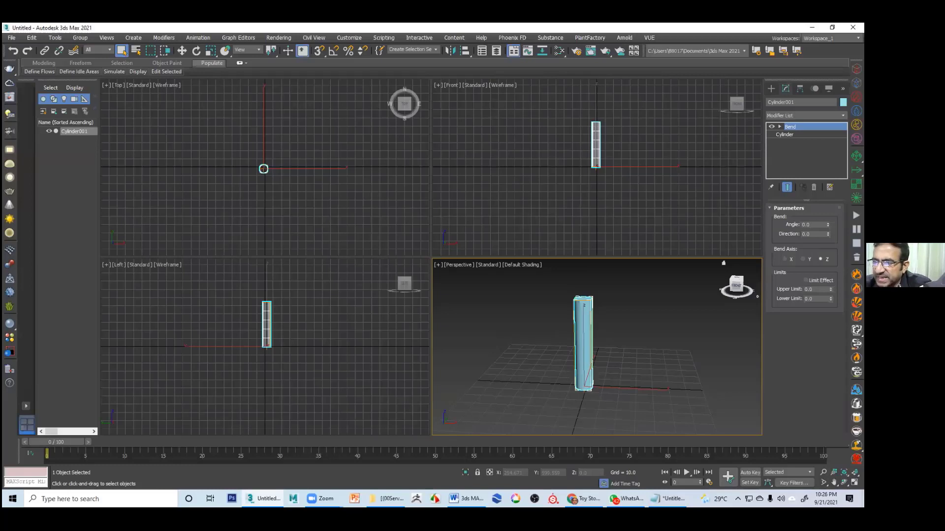
# - Compare the cylinder's base parameters with the Bend parameters and set the bend angle to 160
pyautogui.click(785, 134)
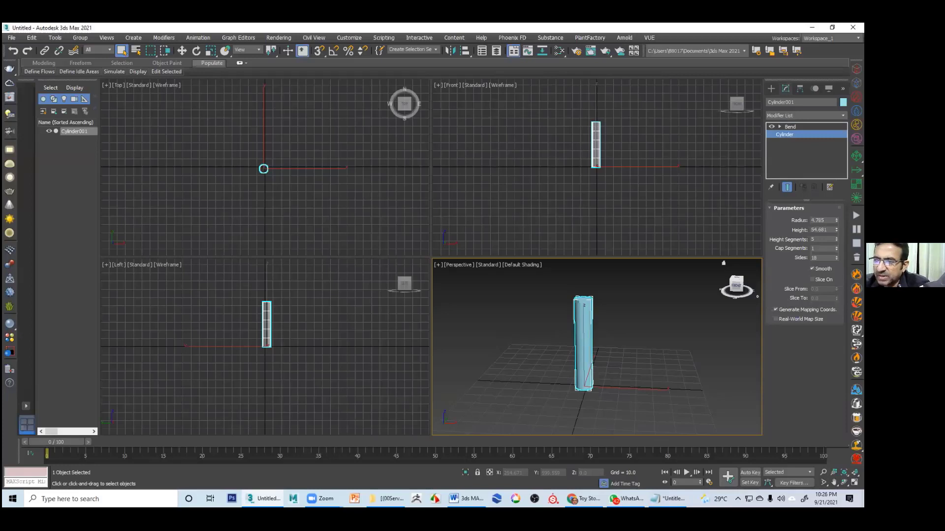
pyautogui.click(791, 127)
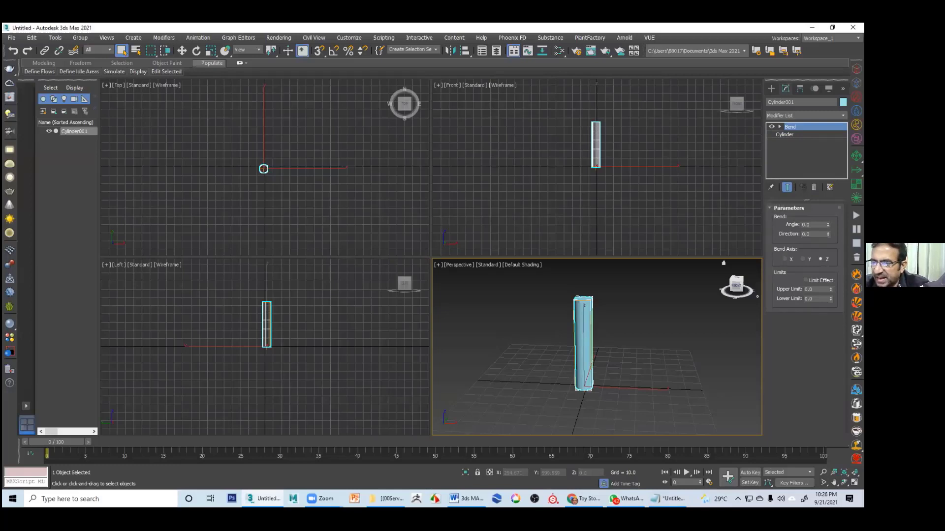
pyautogui.moveTo(827, 225); pyautogui.dragTo(827, 106)
pyautogui.moveTo(28, 98); pyautogui.dragTo(62, 79)
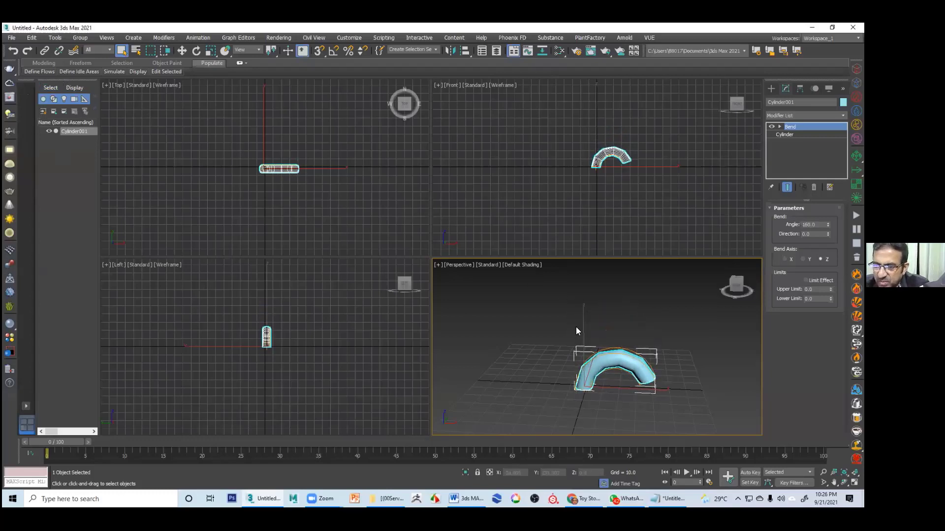
# - Examine the segments of the bent cylinder in a maximized wireframe perspective view
pyautogui.moveTo(576, 327); pyautogui.dragTo(585, 314, button='middle')
pyautogui.scroll(2, 586, 314)
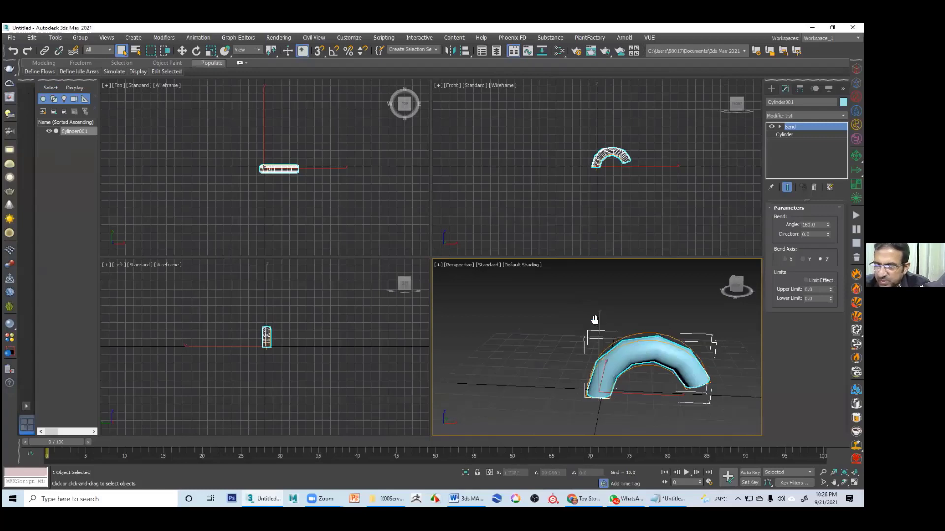
pyautogui.scroll(3, 593, 315)
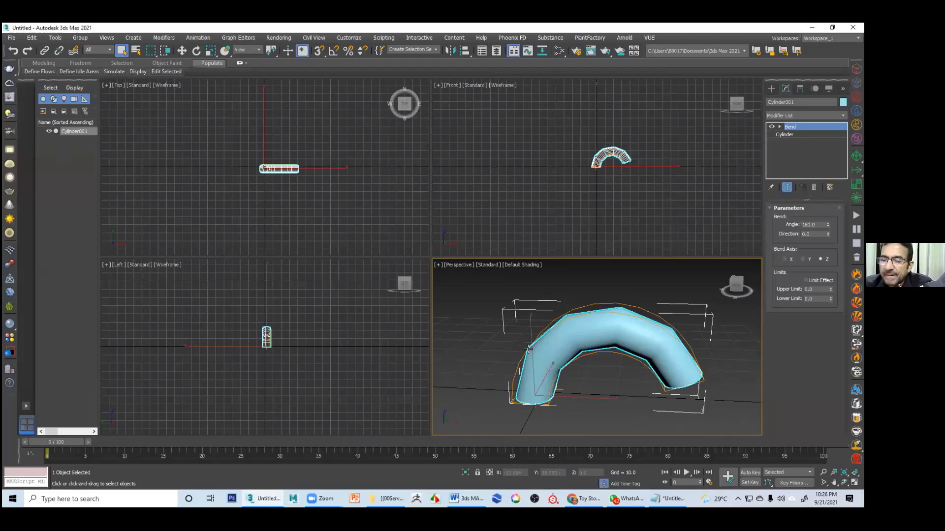
pyautogui.moveTo(623, 381); pyautogui.dragTo(620, 376, button='middle')
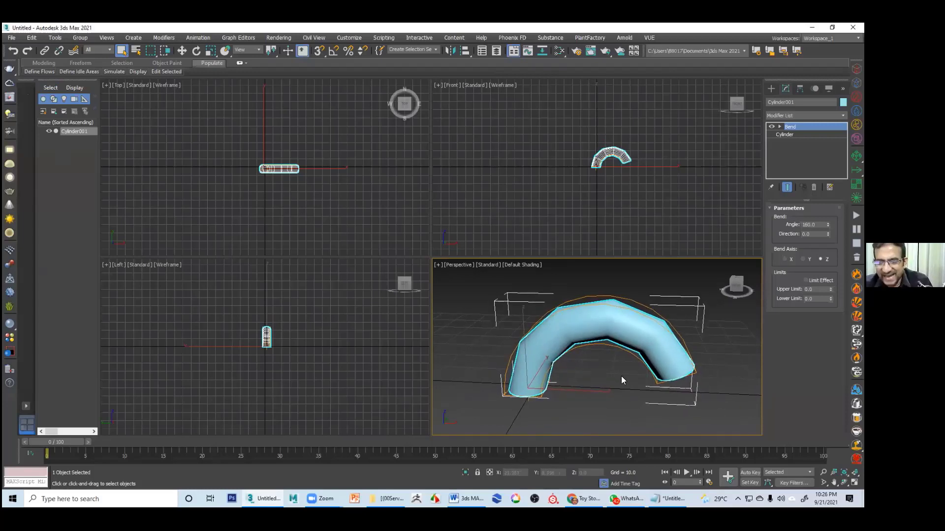
pyautogui.press('F3')
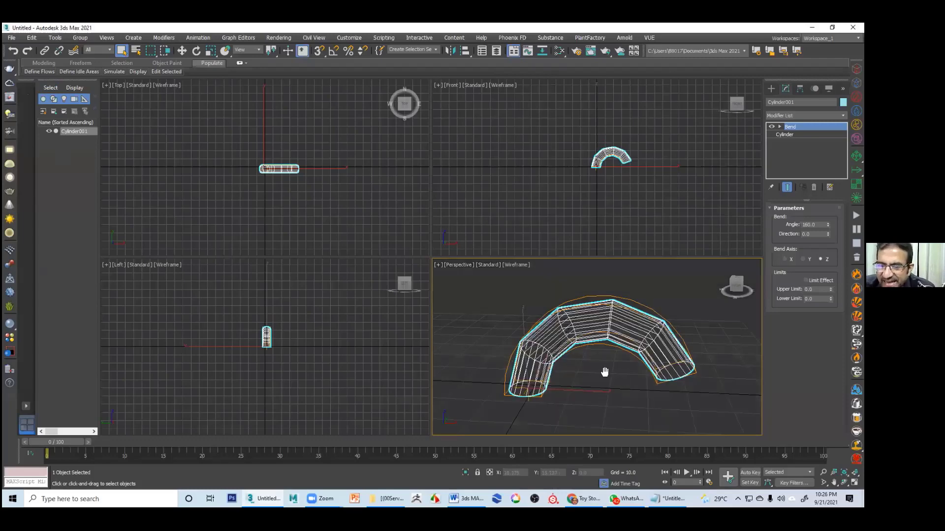
pyautogui.moveTo(604, 372); pyautogui.dragTo(607, 377, button='middle')
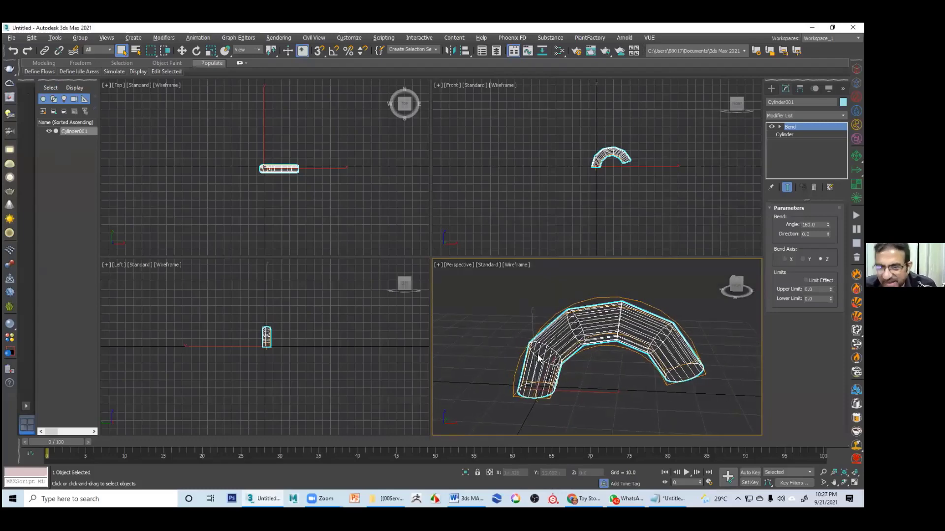
pyautogui.hotkey('alt', 'w')
pyautogui.scroll(-2, 523, 340)
pyautogui.keyDown('alt'); pyautogui.moveTo(417, 286); pyautogui.dragTo(375, 247, button='middle'); pyautogui.keyUp('alt')
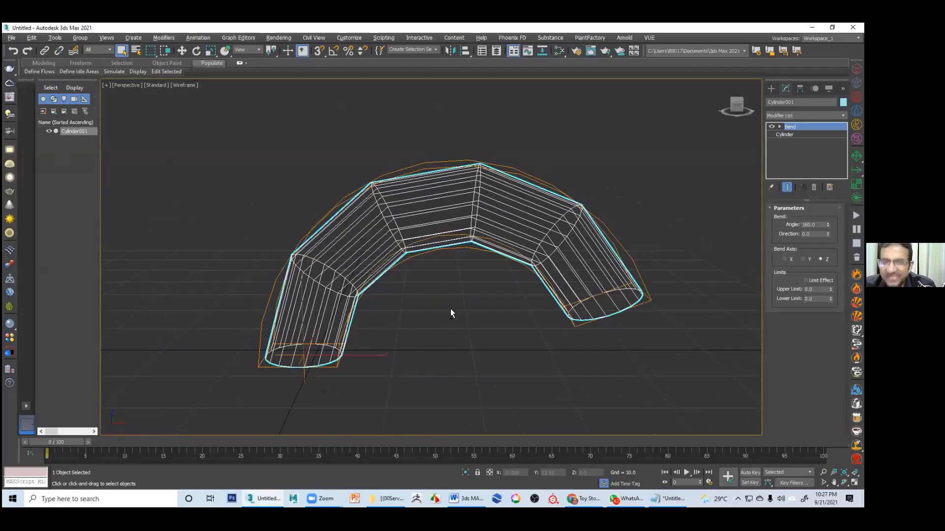
pyautogui.keyDown('alt'); pyautogui.moveTo(450, 309); pyautogui.dragTo(443, 317, button='middle'); pyautogui.keyUp('alt')
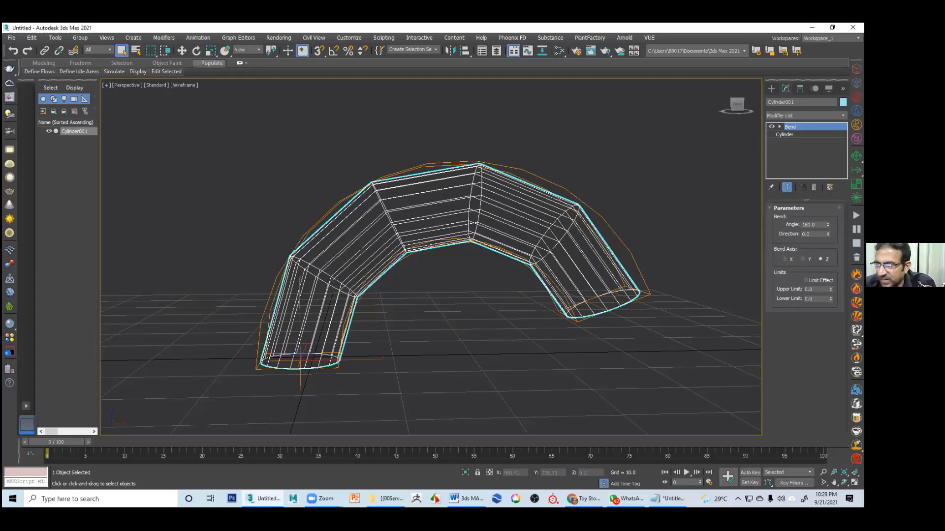
# - Raise the base cylinder's height segments to 8 and return the perspective view to default shading
pyautogui.click(784, 134)
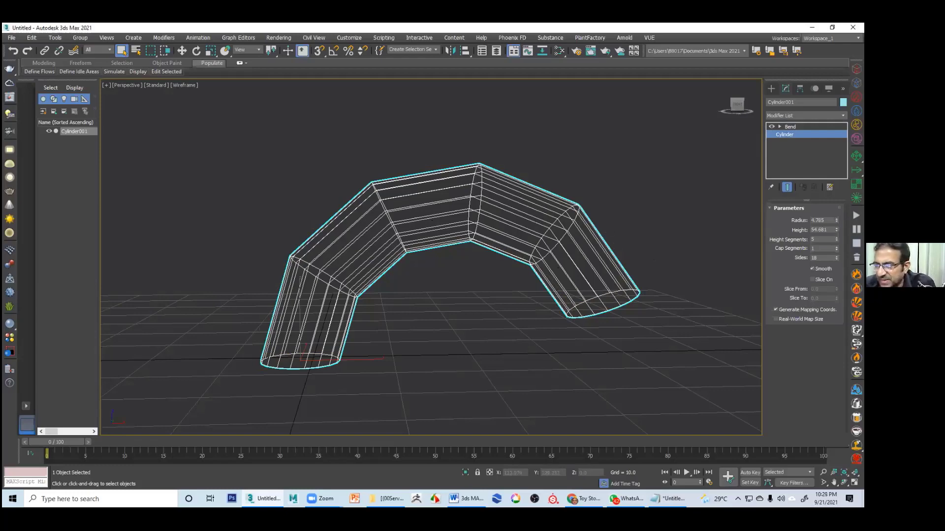
pyautogui.click(836, 238)
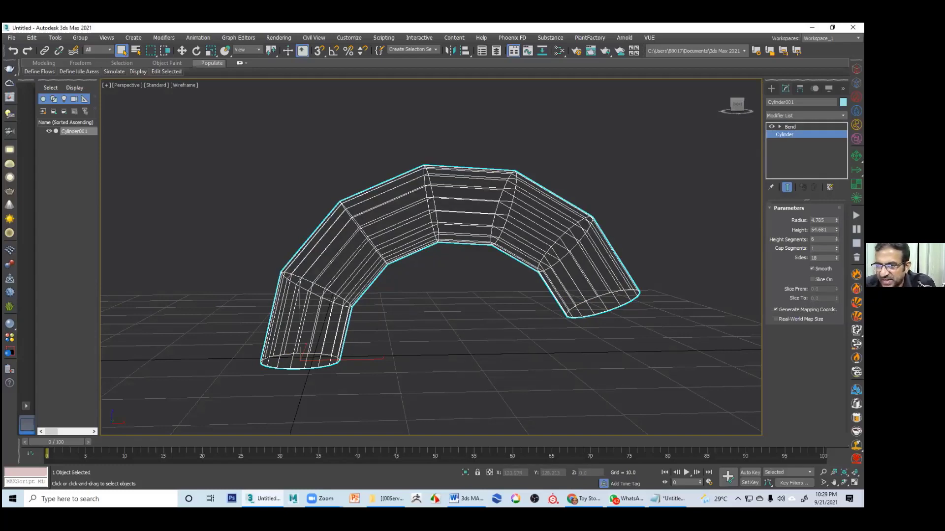
pyautogui.click(836, 238)
pyautogui.click(836, 239)
pyautogui.press('F3')
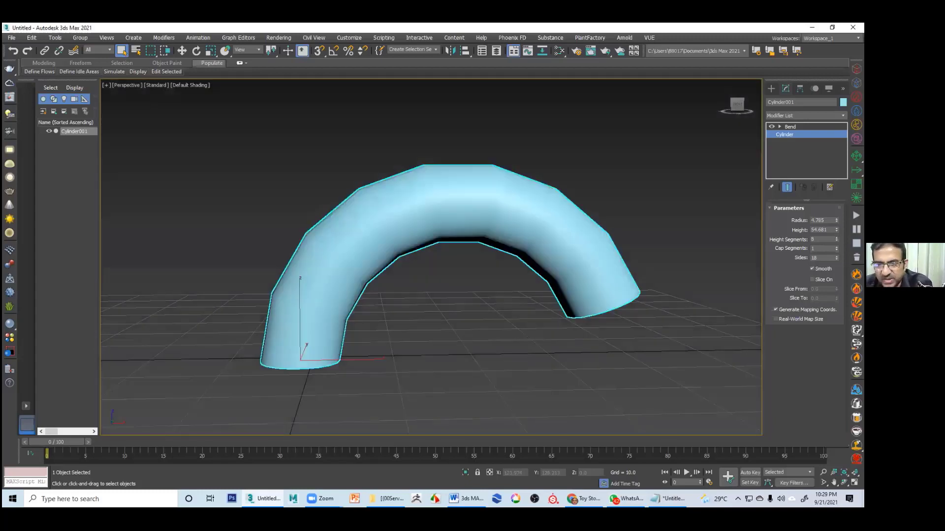
# - Raise the cylinder's height segments further, one increment at a time, to smooth the bent arc
pyautogui.click(836, 238)
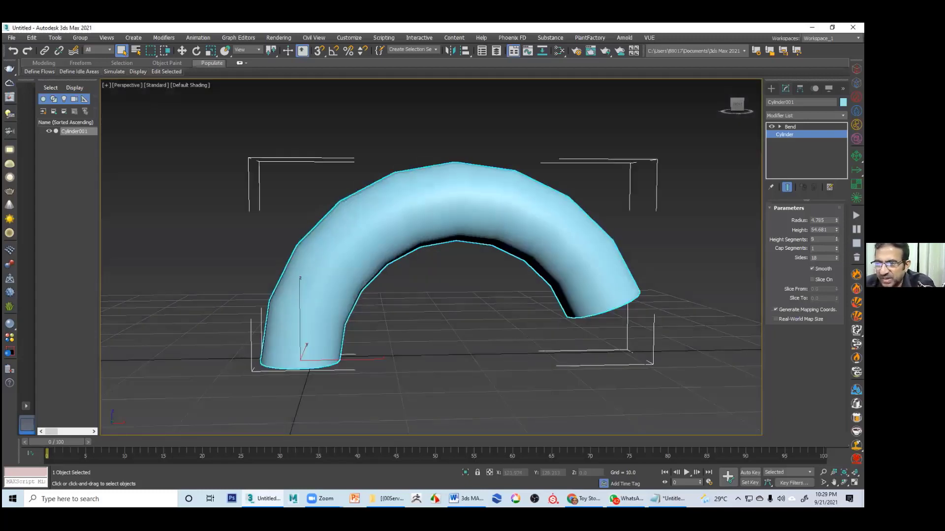
pyautogui.click(836, 238)
pyautogui.click(836, 238)
pyautogui.click(836, 238)
pyautogui.click(836, 238)
pyautogui.click(836, 238)
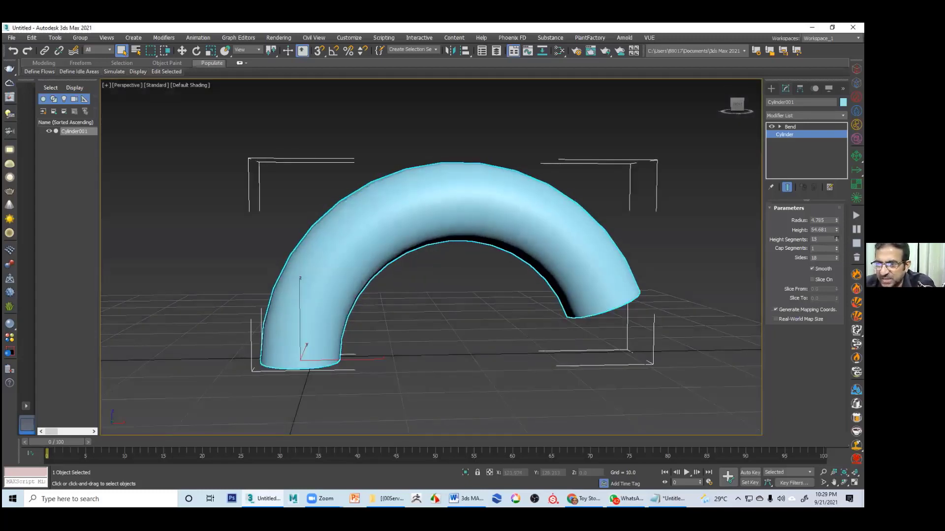
pyautogui.click(835, 238)
# - Set the cylinder's height segments to 30 and check the Bend and Cylinder levels of the stack
pyautogui.moveTo(822, 239); pyautogui.dragTo(759, 233)
pyautogui.write('3')
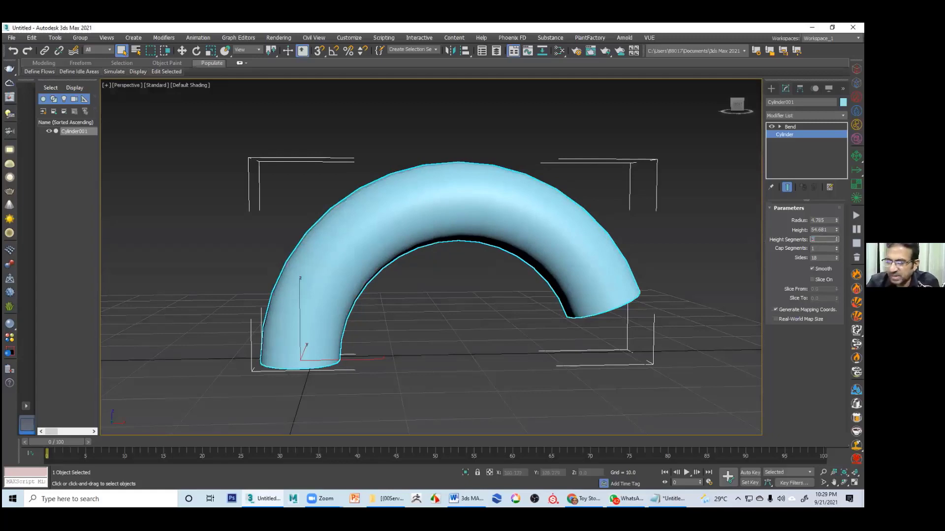
pyautogui.write('0')
pyautogui.press('Return')
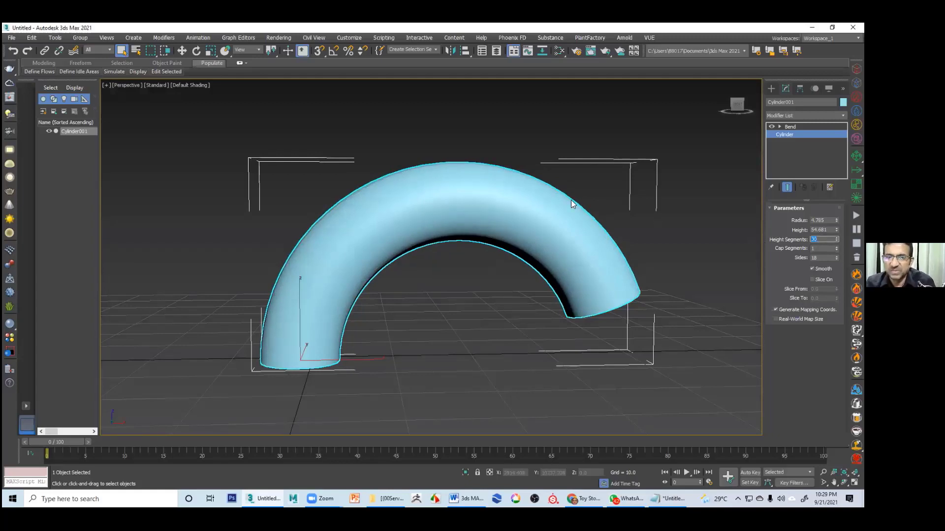
pyautogui.moveTo(438, 295); pyautogui.dragTo(405, 325, button='middle')
pyautogui.click(789, 127)
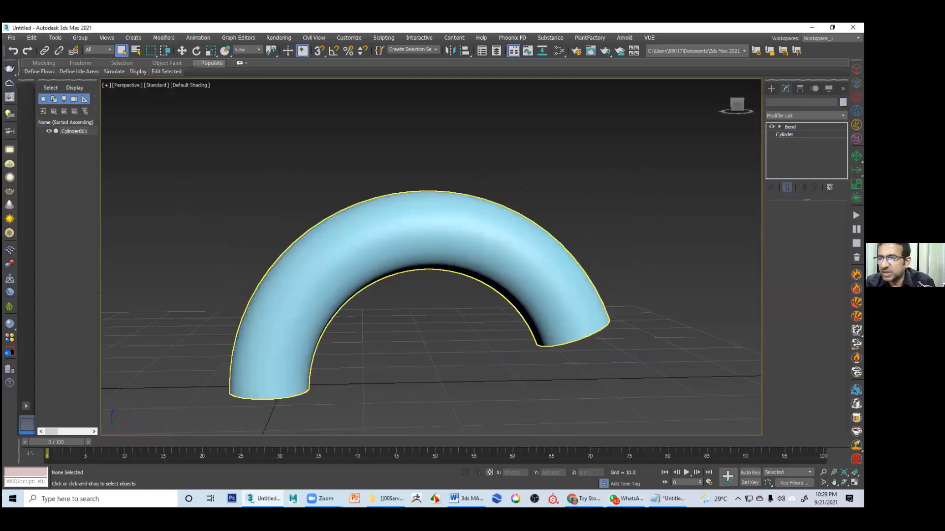
pyautogui.click(784, 134)
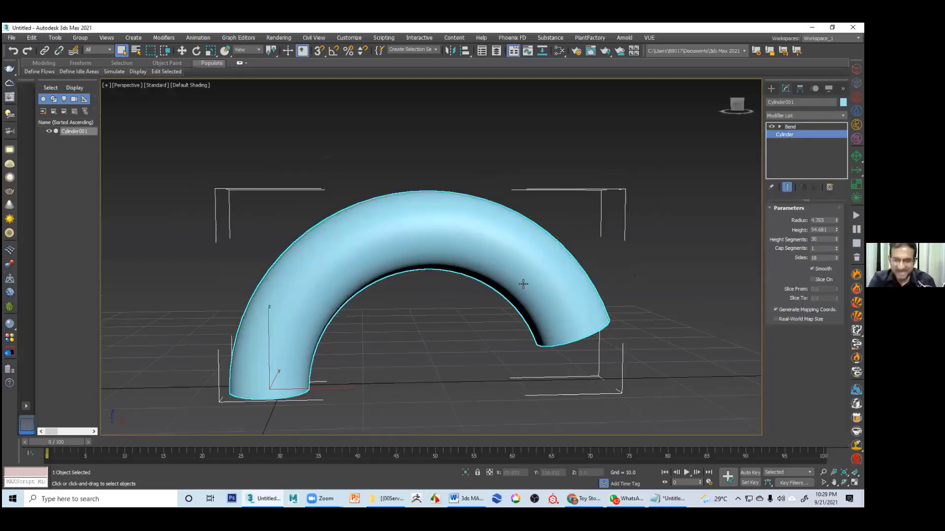
# - Examine the density of the height segments along the bent cylinder in wireframe, close up
pyautogui.moveTo(521, 285); pyautogui.dragTo(536, 265, button='middle')
pyautogui.press('F3')
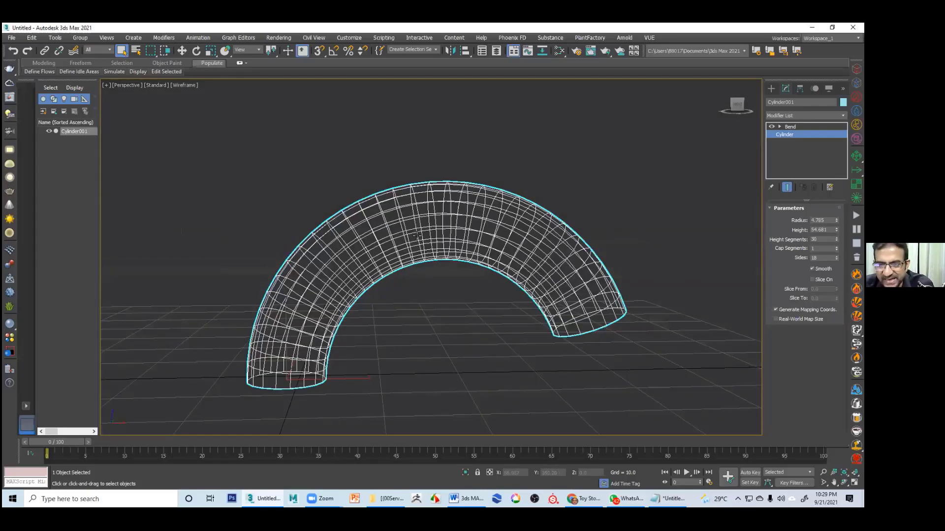
pyautogui.keyDown('alt'); pyautogui.moveTo(419, 256); pyautogui.dragTo(396, 199, button='middle'); pyautogui.keyUp('alt')
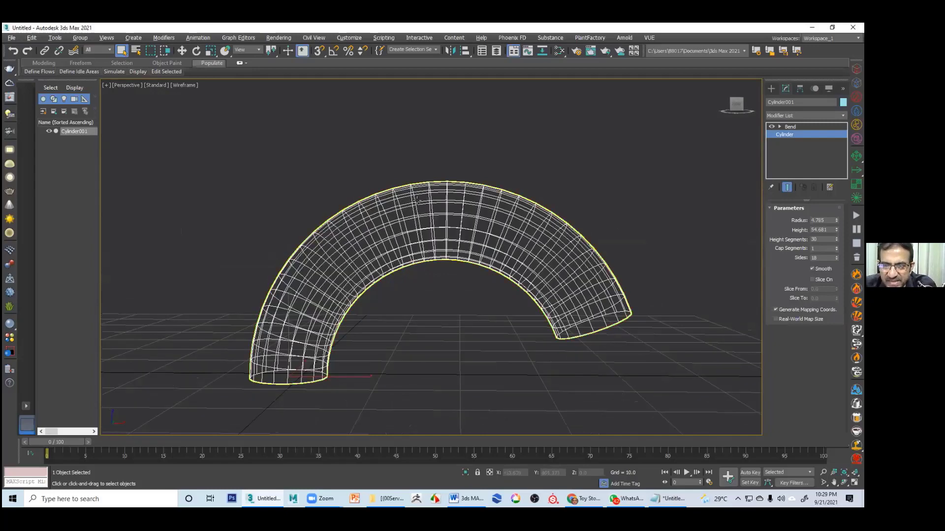
pyautogui.keyDown('alt'); pyautogui.moveTo(565, 227); pyautogui.dragTo(561, 228, button='middle'); pyautogui.keyUp('alt')
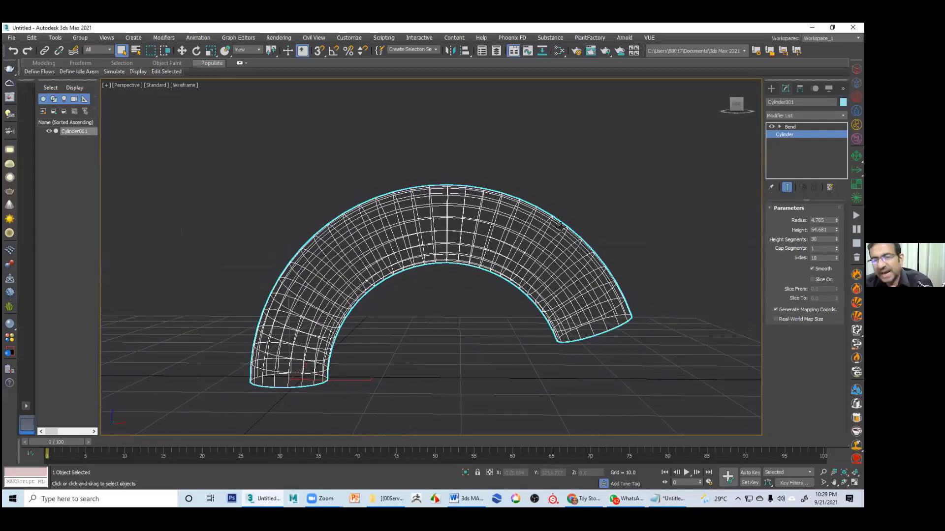
pyautogui.scroll(2, 561, 227)
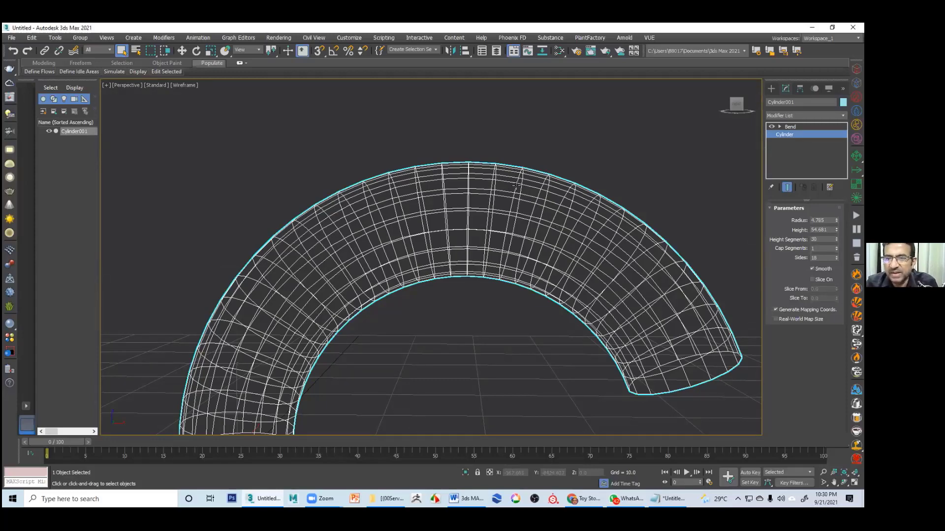
pyautogui.moveTo(516, 185); pyautogui.dragTo(527, 150, button='middle')
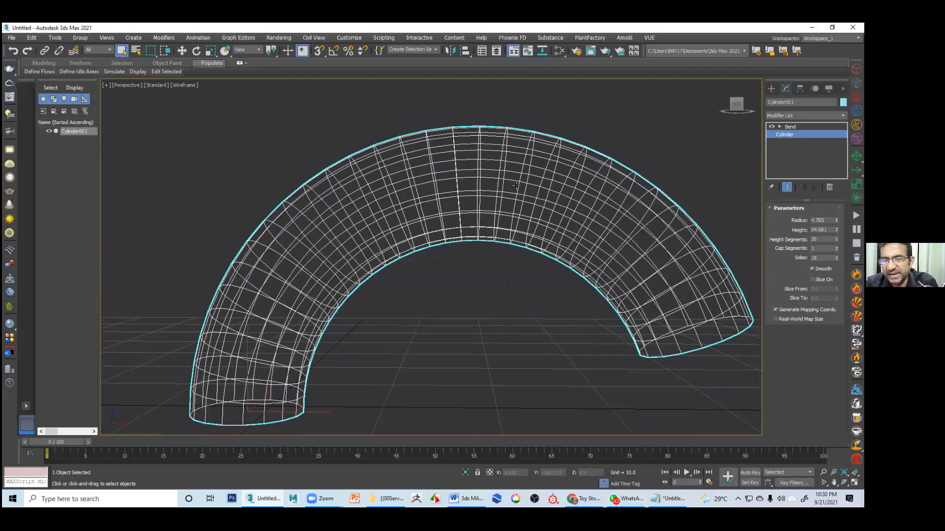
pyautogui.moveTo(516, 186); pyautogui.dragTo(512, 210, button='middle')
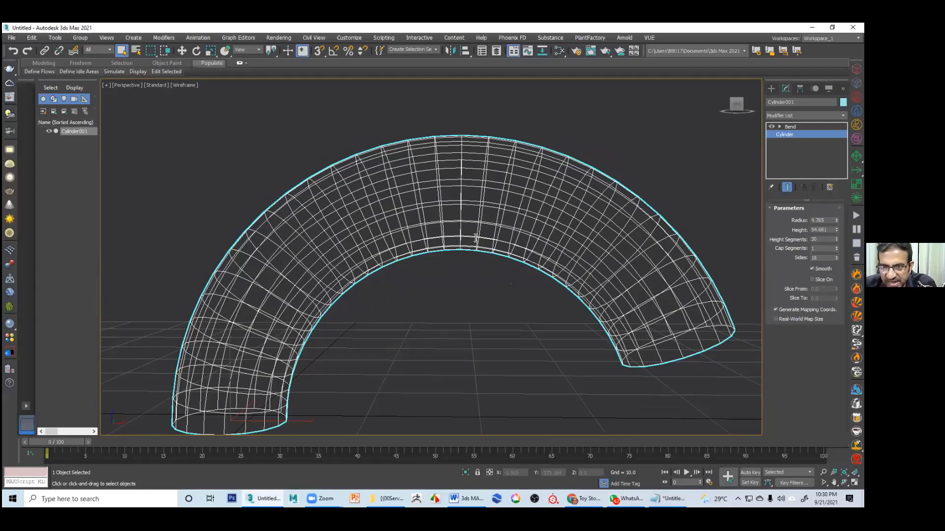
# - Check the vertex and face counts of the cylinder in its object properties, then close them
pyautogui.keyDown('alt'); pyautogui.moveTo(475, 238); pyautogui.dragTo(376, 195, button='middle'); pyautogui.keyUp('alt')
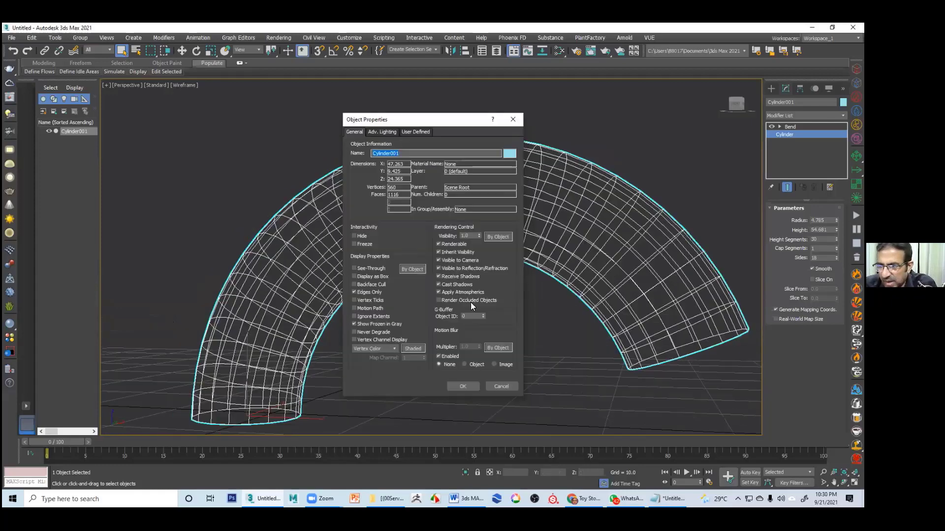
pyautogui.moveTo(497, 120); pyautogui.dragTo(545, 302)
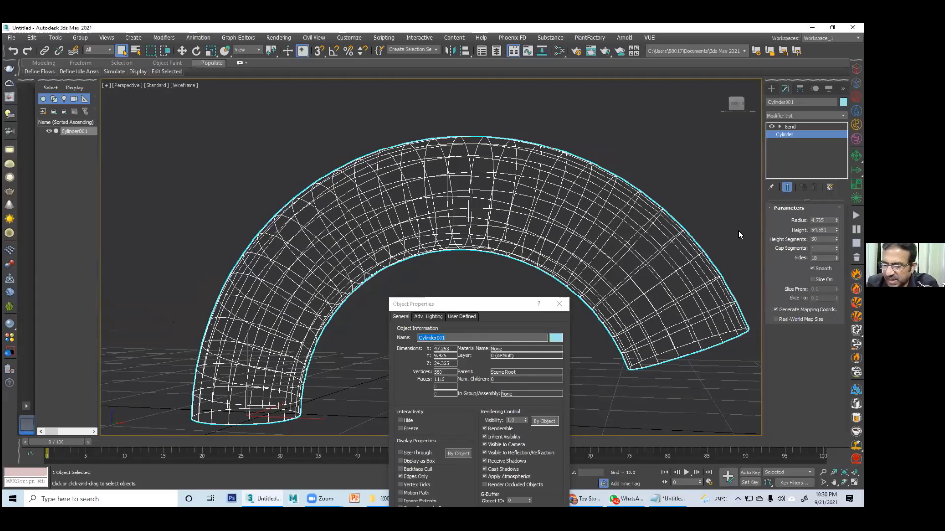
pyautogui.press('Escape')
# - Set the cylinder's height segments to 10 and check its vertex and face counts in the object properties
pyautogui.write('10')
pyautogui.press('Return')
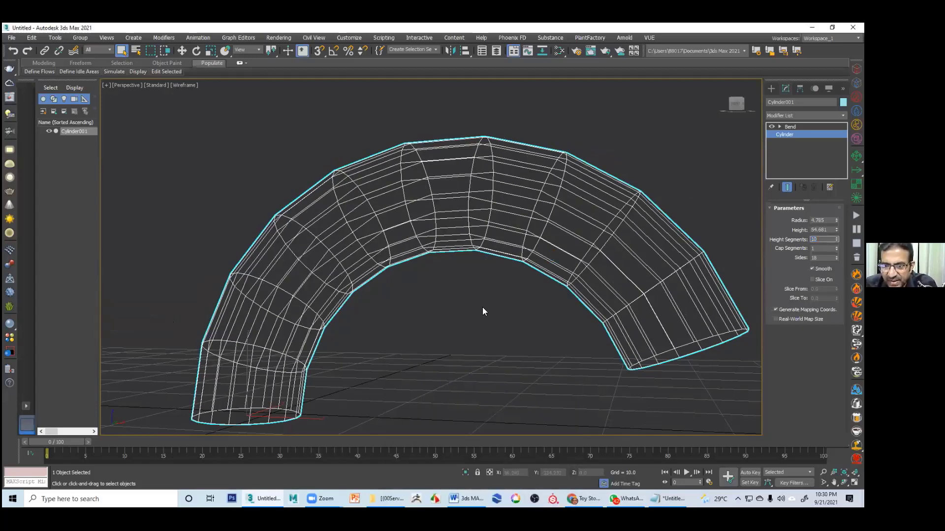
pyautogui.rightClick(506, 172)
pyautogui.click(508, 250)
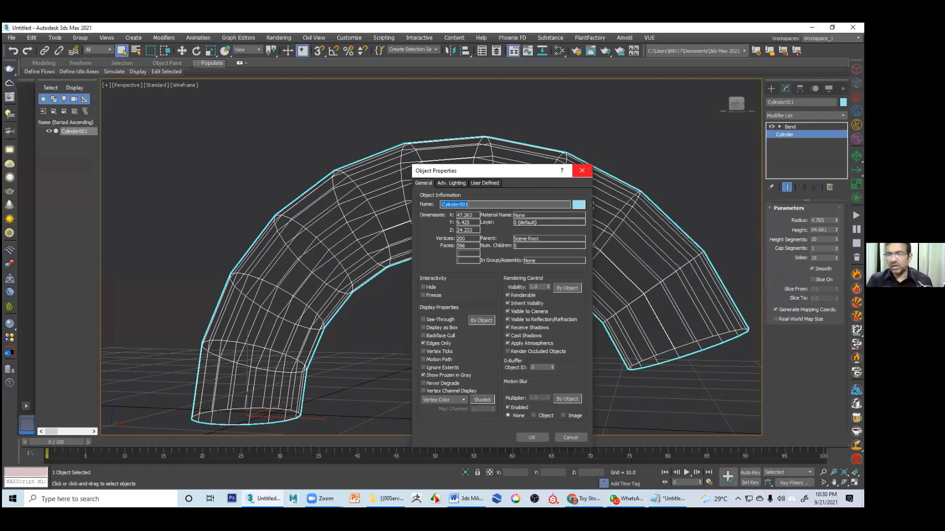
pyautogui.press('Escape')
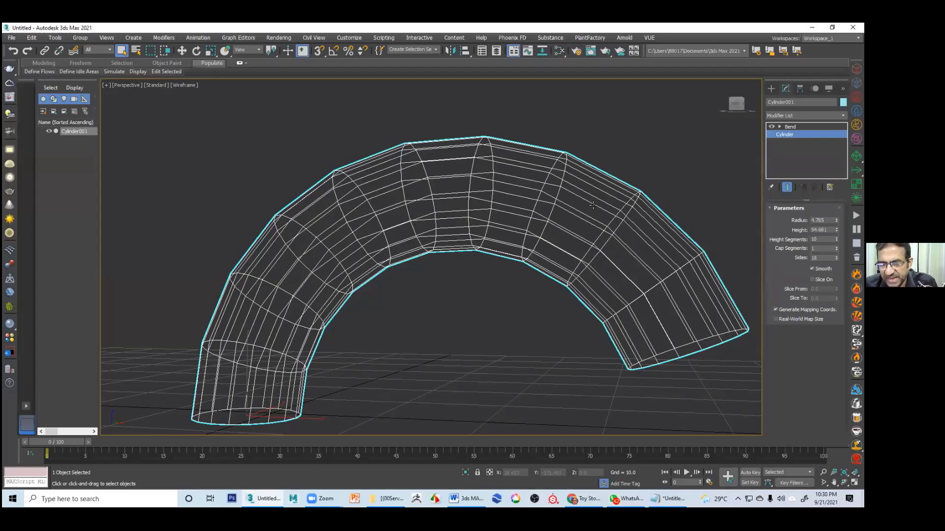
# - Return the perspective view to default shading and raise the cylinder's height segments in increments to smooth the arc
pyautogui.press('F3')
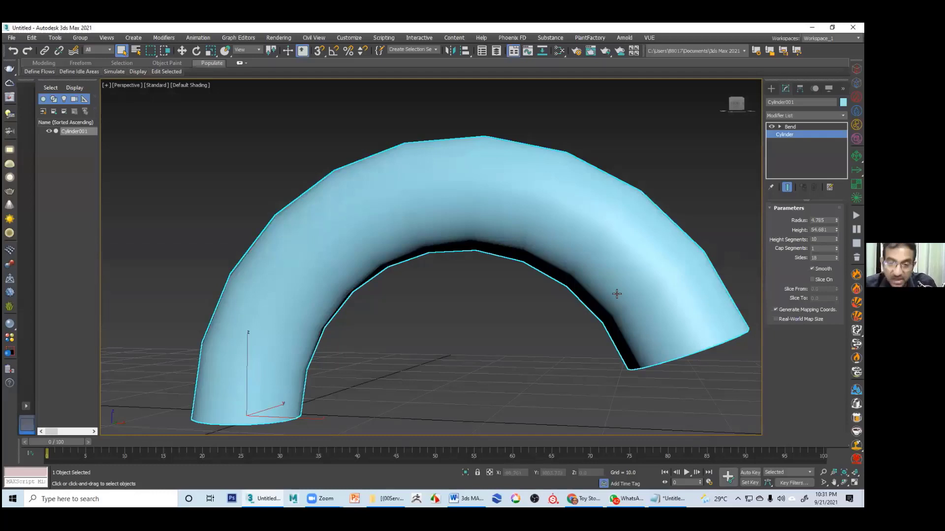
pyautogui.moveTo(611, 295); pyautogui.dragTo(589, 279, button='middle')
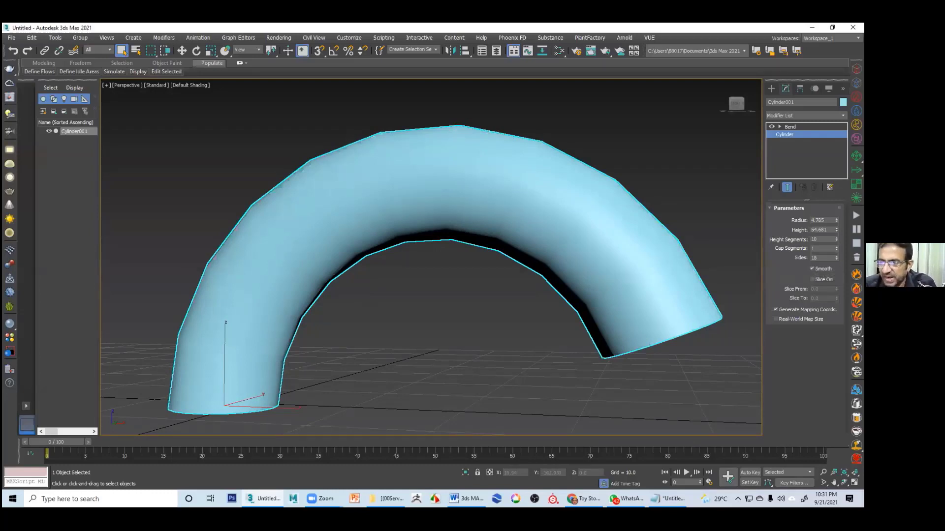
pyautogui.click(836, 238)
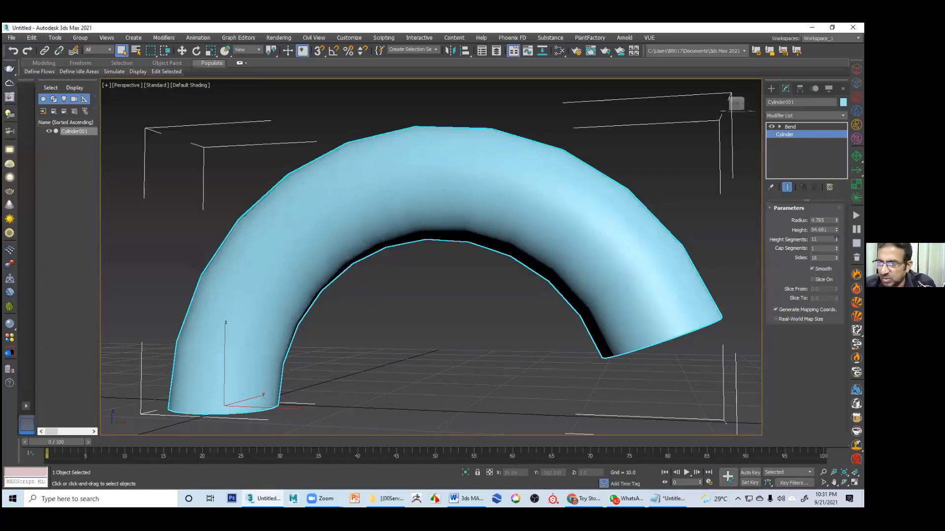
pyautogui.click(836, 238)
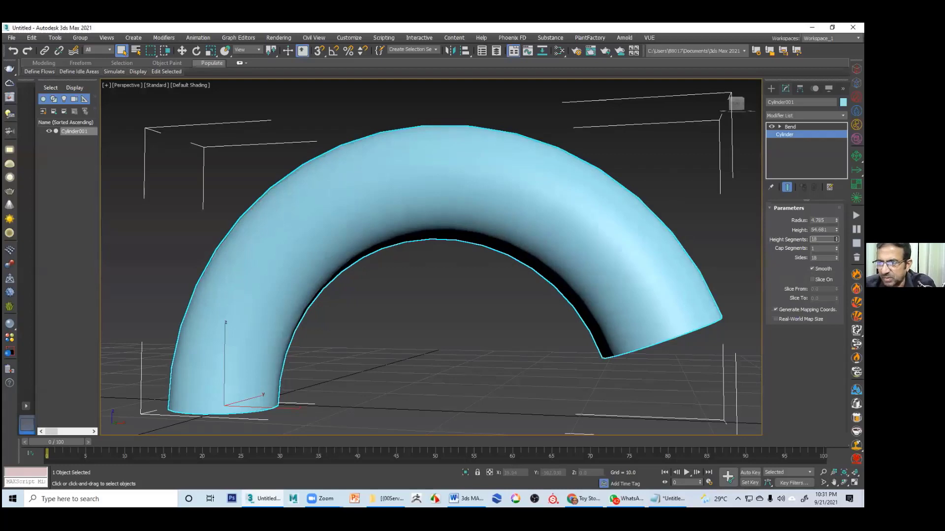
pyautogui.moveTo(836, 238); pyautogui.dragTo(836, 233)
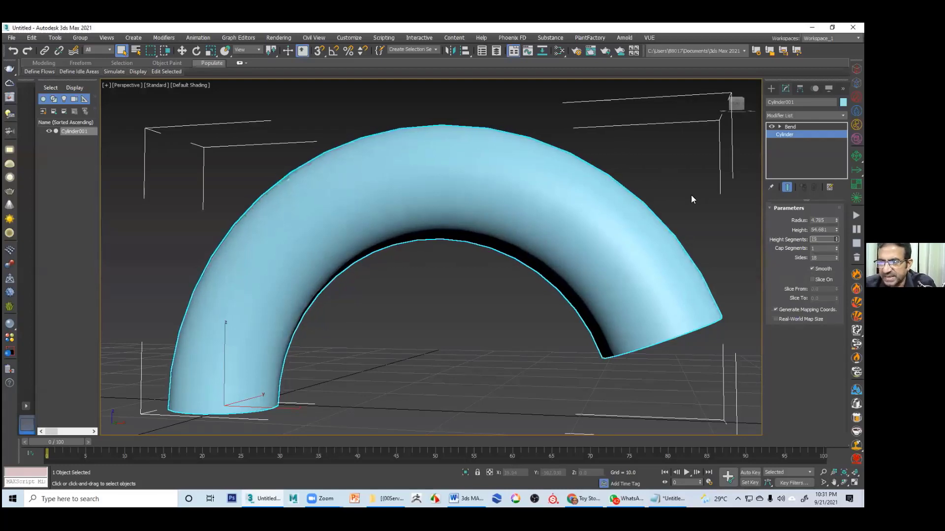
# - View the arc from a distance, restore the cylinder's selection and set its height segments to 10
pyautogui.click(470, 336)
pyautogui.scroll(-10, 484, 328)
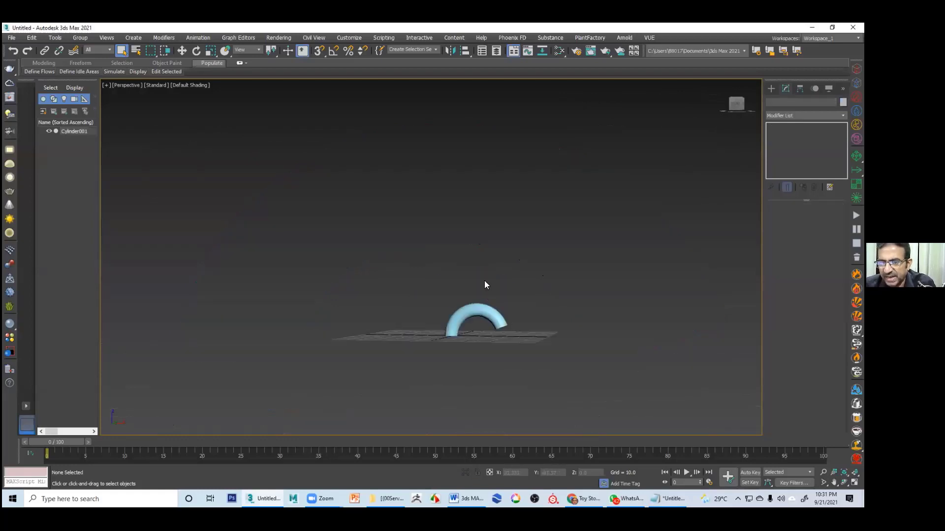
pyautogui.moveTo(484, 280); pyautogui.dragTo(463, 224, button='middle')
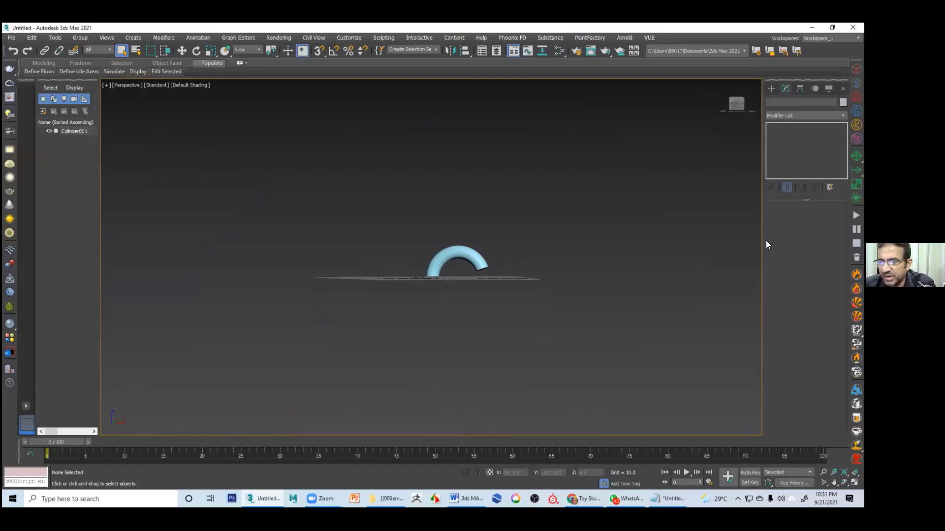
pyautogui.hotkey('ctrl', 'z')
pyautogui.write('10')
pyautogui.press('Return')
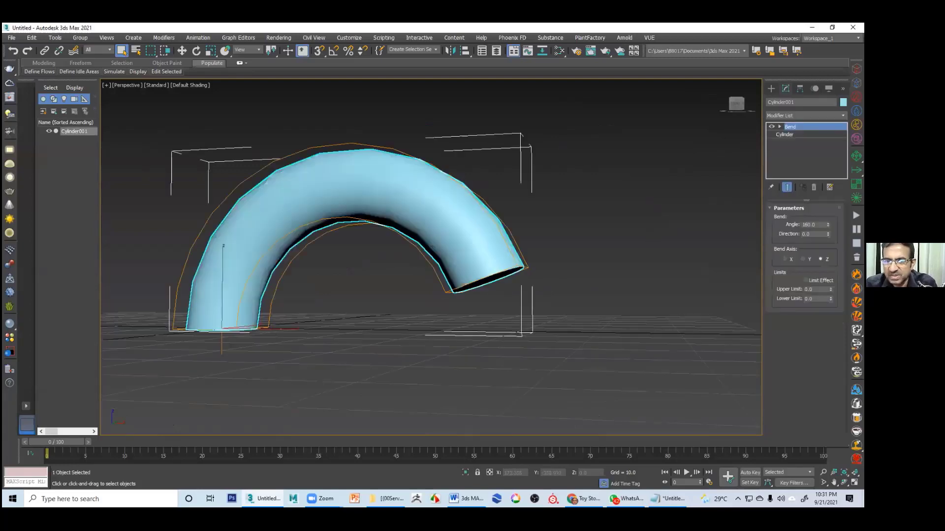
# - Look closely at the outer edge of the arc while setting the height segments to 20 and then 30
pyautogui.moveTo(459, 286); pyautogui.dragTo(497, 356, button='middle')
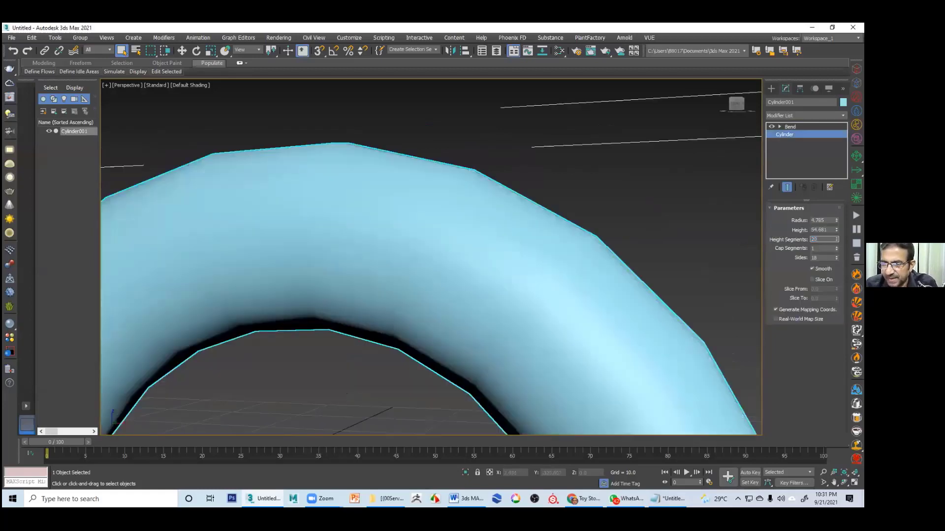
pyautogui.press('Return')
pyautogui.write('30')
pyautogui.press('Return')
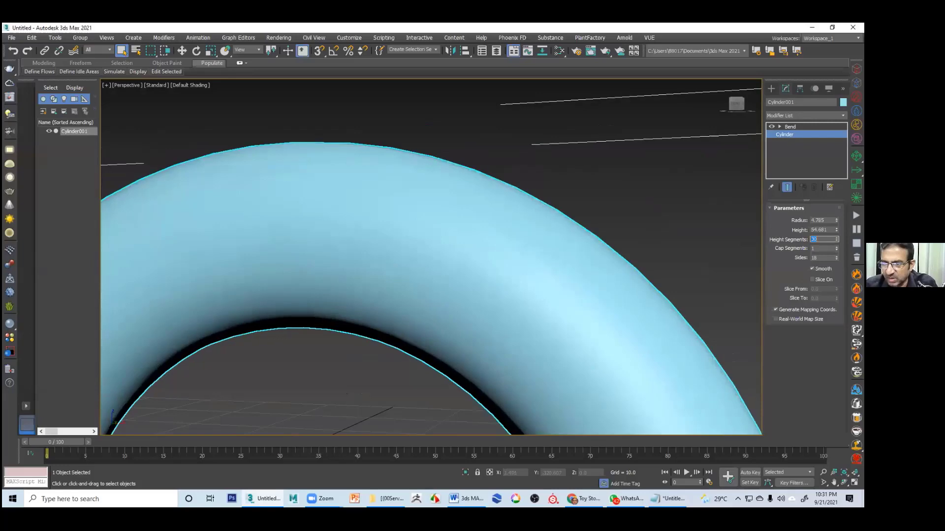
# - Reselect the cylinder's base level, reduce its height segments to 3, and undo and redo the last segment change
pyautogui.scroll(-4, 411, 237)
pyautogui.moveTo(457, 216); pyautogui.dragTo(496, 208, button='middle')
pyautogui.moveTo(481, 250); pyautogui.dragTo(561, 268, button='middle')
pyautogui.hotkey('ctrl', 'd')
pyautogui.click(560, 262)
pyautogui.click(785, 134)
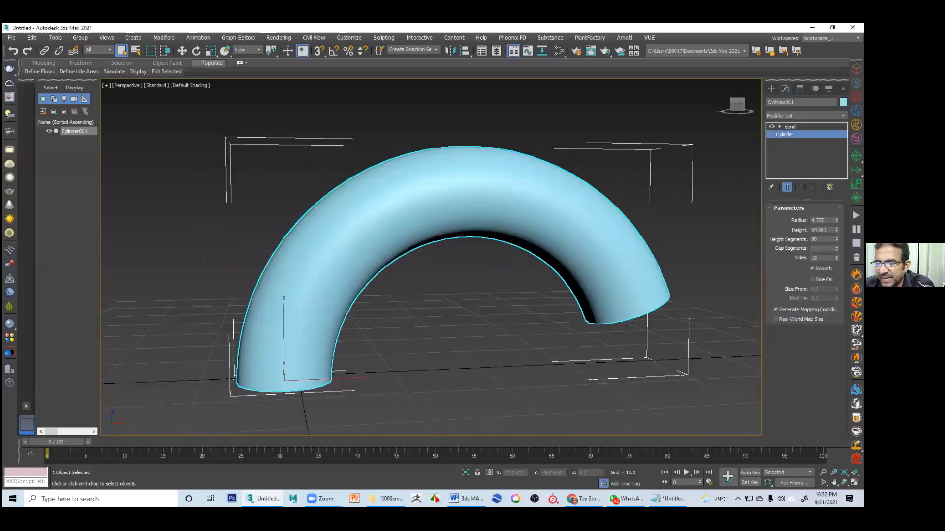
pyautogui.moveTo(836, 240); pyautogui.dragTo(837, 256)
pyautogui.click(837, 239)
pyautogui.click(836, 238)
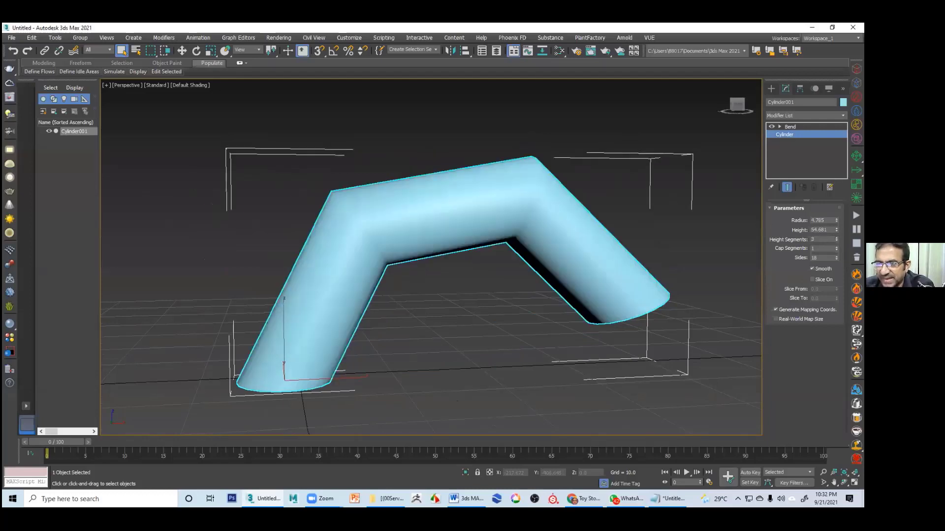
pyautogui.hotkey('ctrl', 'z')
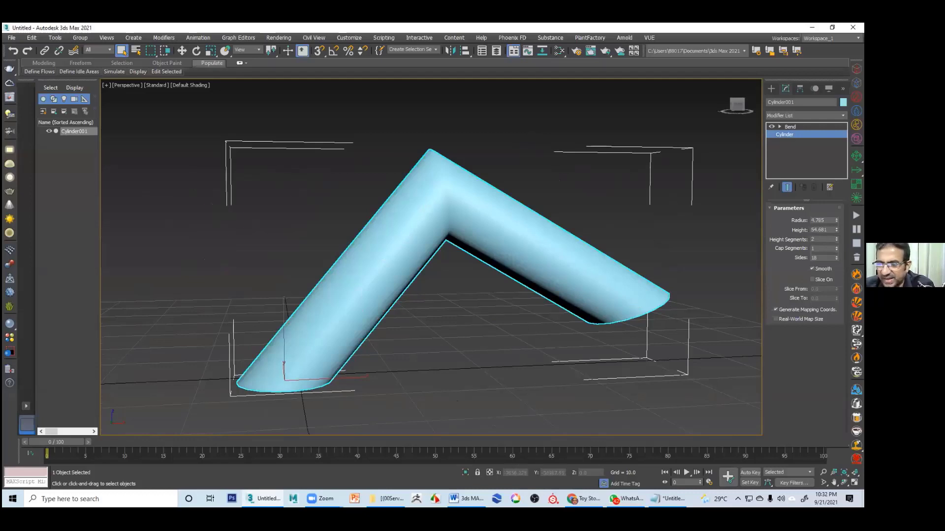
pyautogui.hotkey('ctrl', 'y')
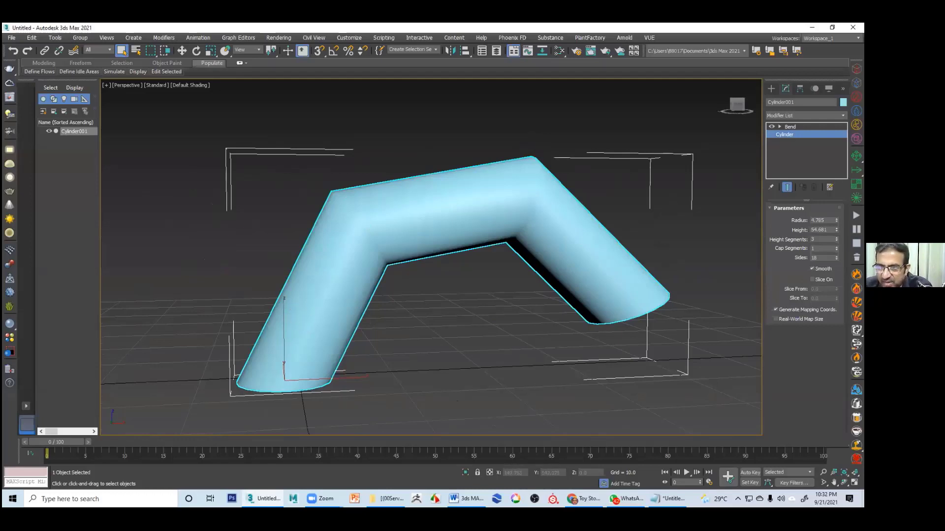
# - Lower the Bend angle to 89.5 and raise it again to test how the coarse cylinder bends
pyautogui.click(789, 127)
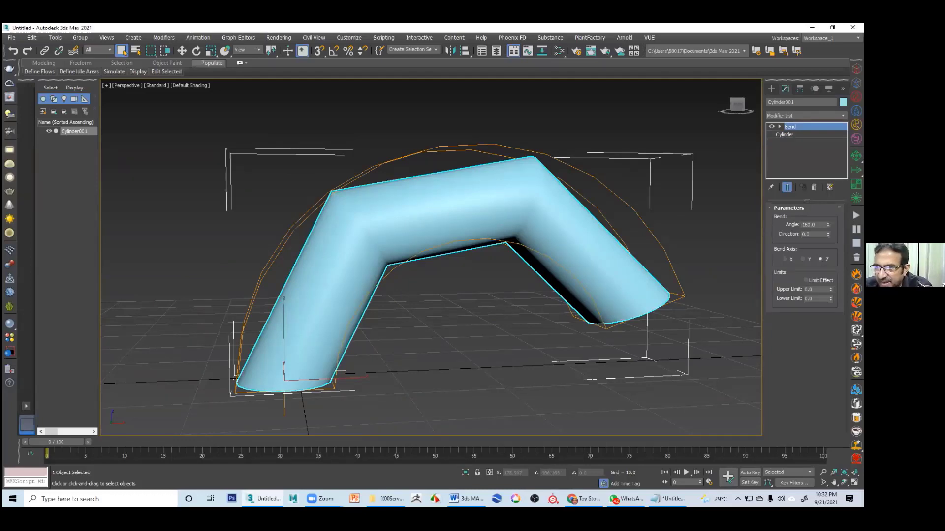
pyautogui.moveTo(828, 225); pyautogui.dragTo(828, 294)
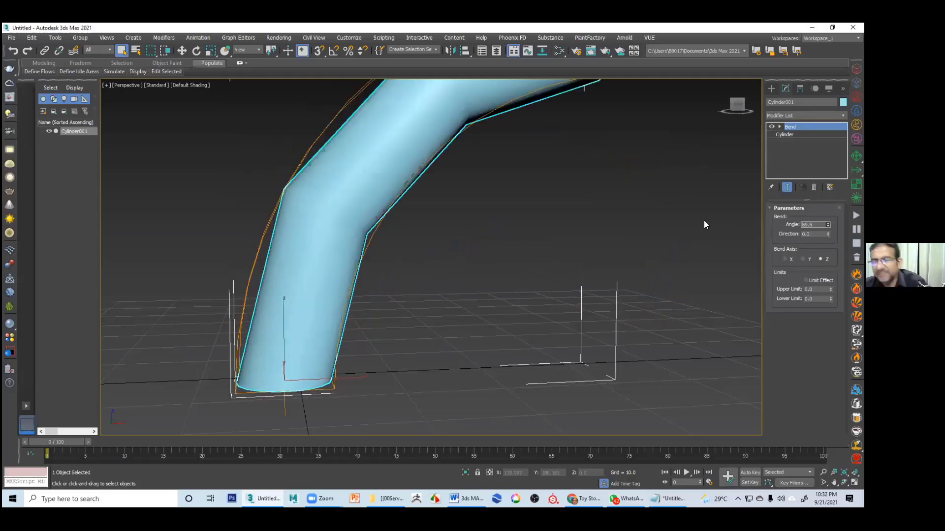
pyautogui.moveTo(704, 220); pyautogui.dragTo(772, 98)
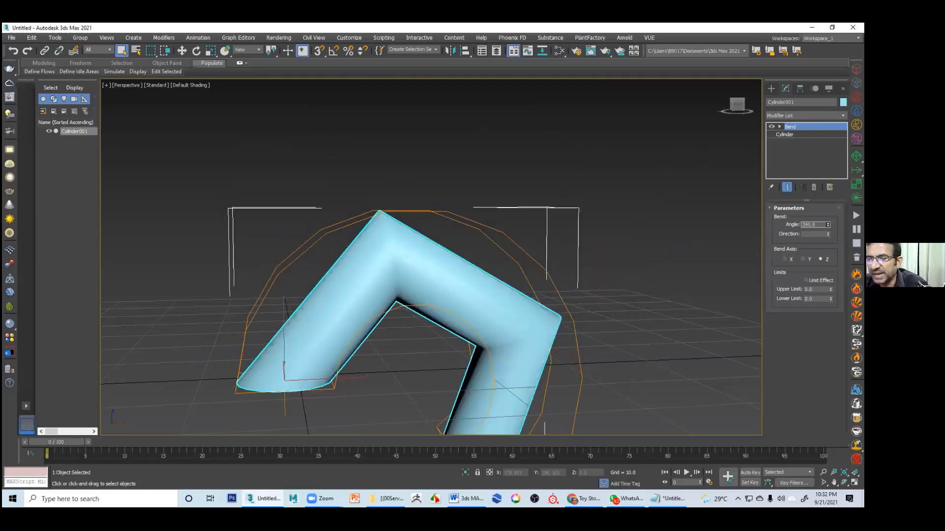
# - Raise the base cylinder's height segments again until the bent arc is smooth
pyautogui.click(784, 134)
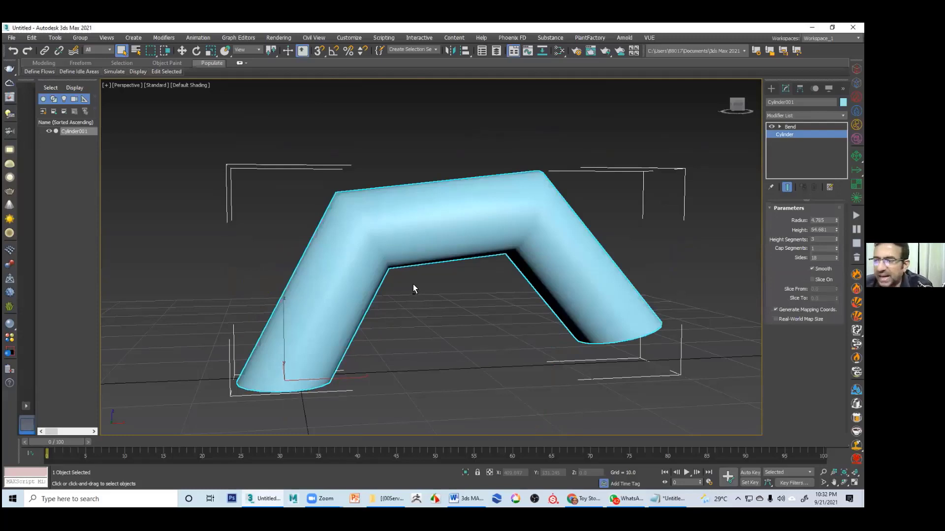
pyautogui.moveTo(836, 239); pyautogui.dragTo(836, 236)
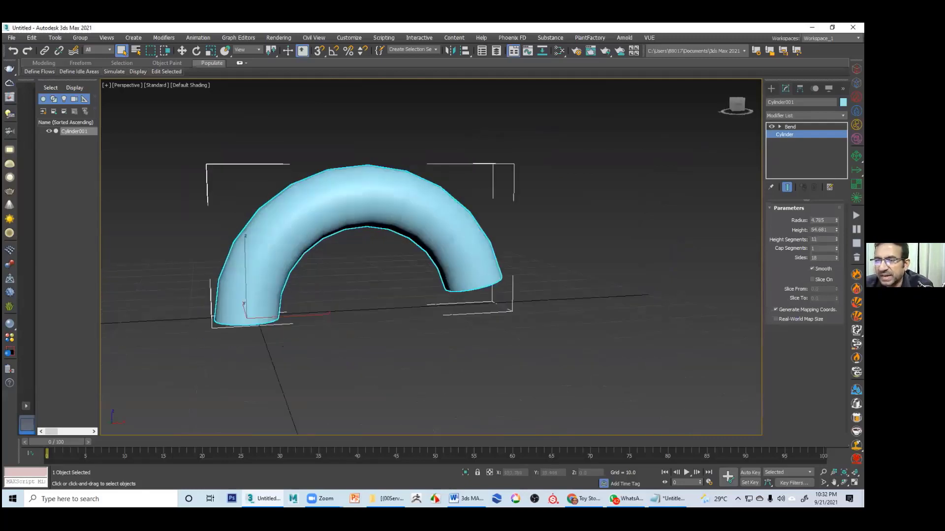
# - Create a tall box about 20.4 long, 6.9 wide and 75.3 high beside the cylinder, and display edged faces
pyautogui.click(771, 89)
pyautogui.click(787, 143)
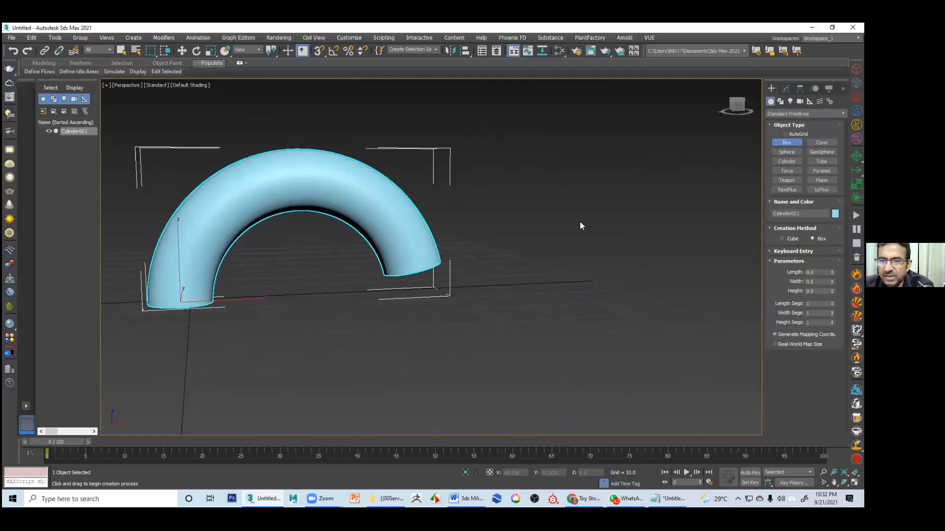
pyautogui.scroll(-5, 481, 257)
pyautogui.moveTo(554, 231)
pyautogui.keyDown('alt'); pyautogui.mouseDown(button='middle')
pyautogui.moveTo(481, 257)
pyautogui.moveTo(471, 247)
pyautogui.mouseUp(button='middle'); pyautogui.keyUp('alt')
pyautogui.moveTo(452, 333); pyautogui.dragTo(505, 351)
pyautogui.click(506, 166)
pyautogui.rightClick(505, 167)
pyautogui.press('F4')
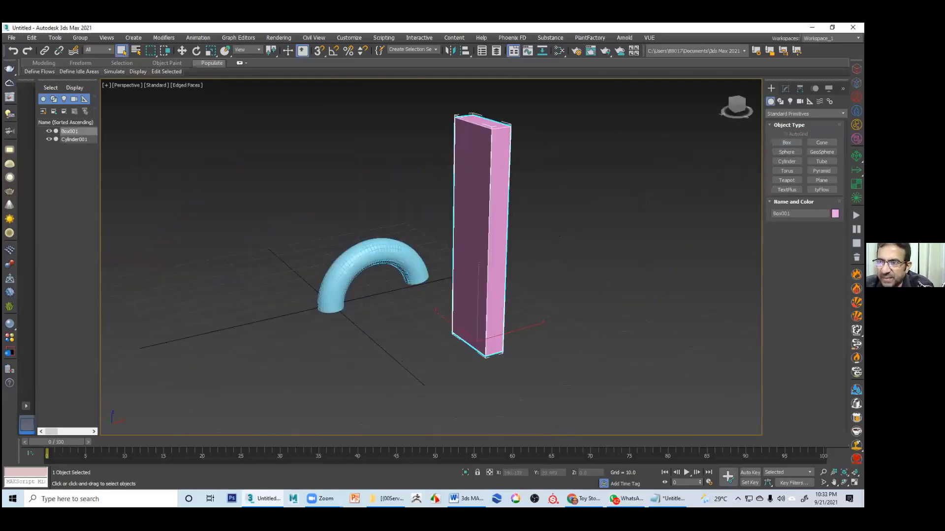
# - Apply a Bend modifier to the box and set its bend angle to 87
pyautogui.keyDown('alt'); pyautogui.moveTo(551, 241); pyautogui.dragTo(554, 229, button='middle'); pyautogui.keyUp('alt')
pyautogui.click(785, 88)
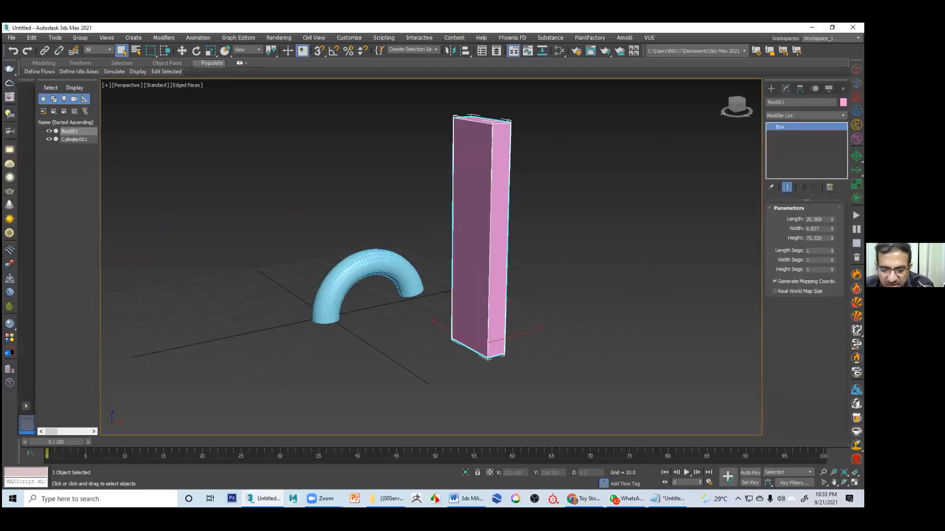
pyautogui.click(805, 115)
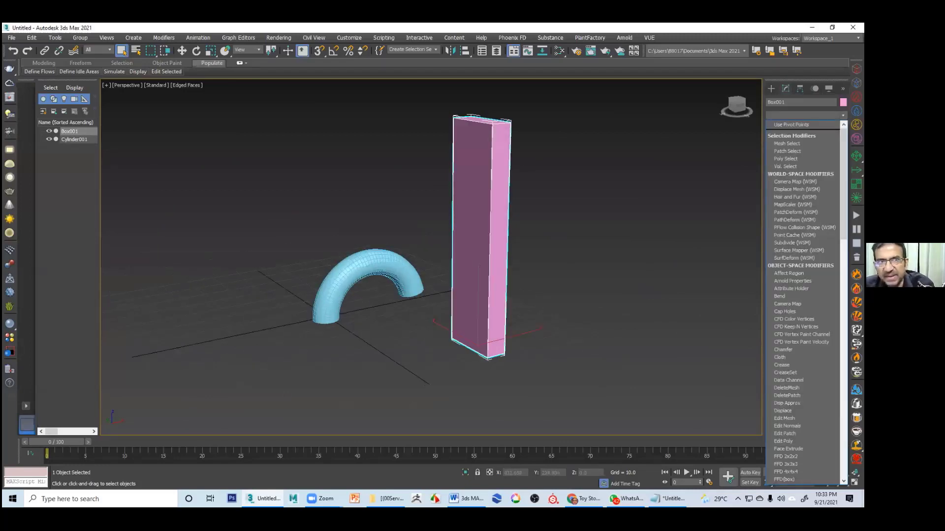
pyautogui.scroll(-3, 787, 228)
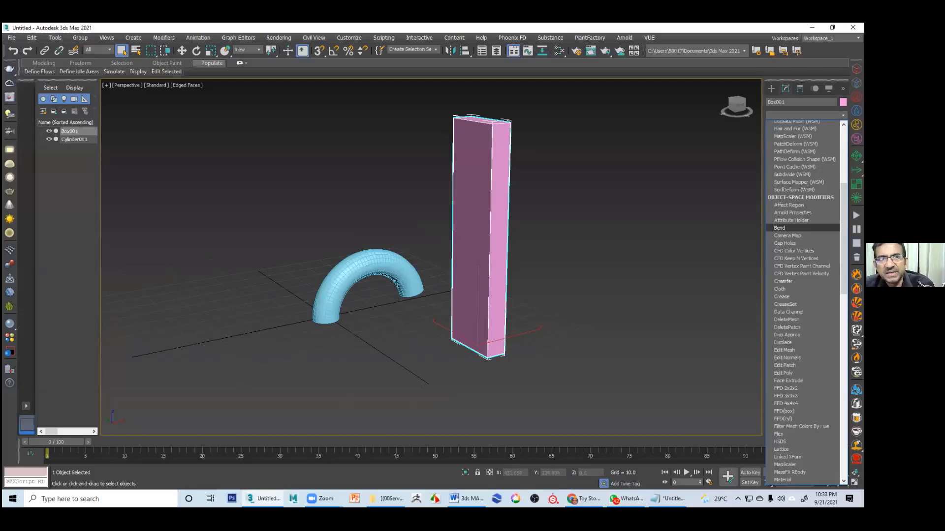
pyautogui.press('b')
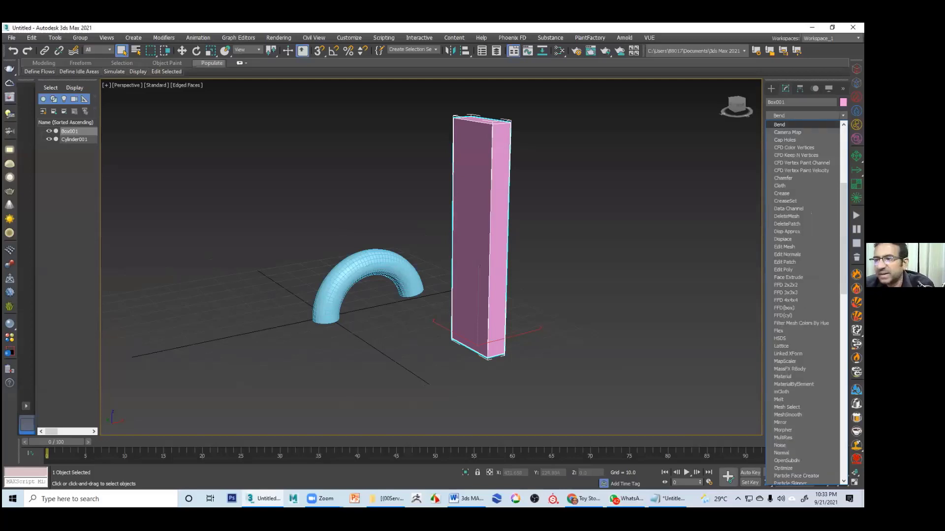
pyautogui.press('Return')
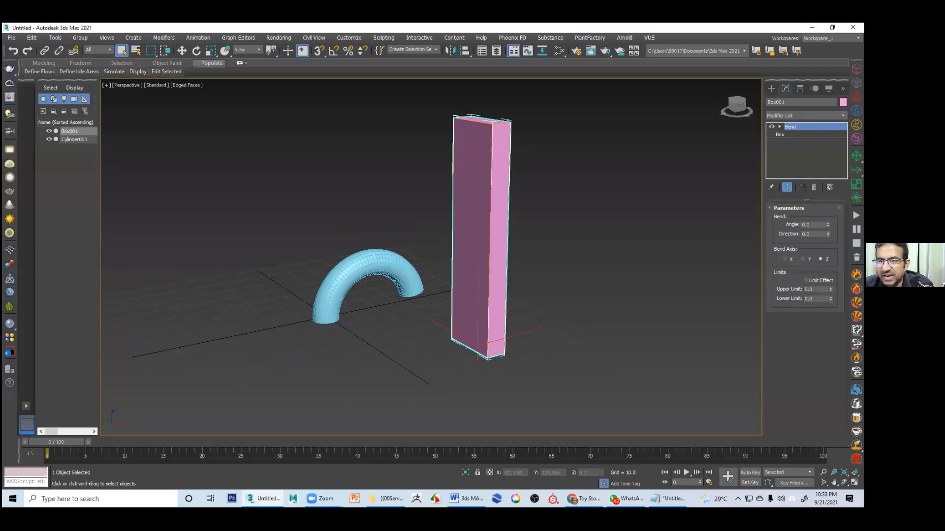
pyautogui.moveTo(562, 265); pyautogui.dragTo(623, 209)
pyautogui.keyDown('alt'); pyautogui.moveTo(624, 208); pyautogui.dragTo(617, 217, button='middle'); pyautogui.keyUp('alt')
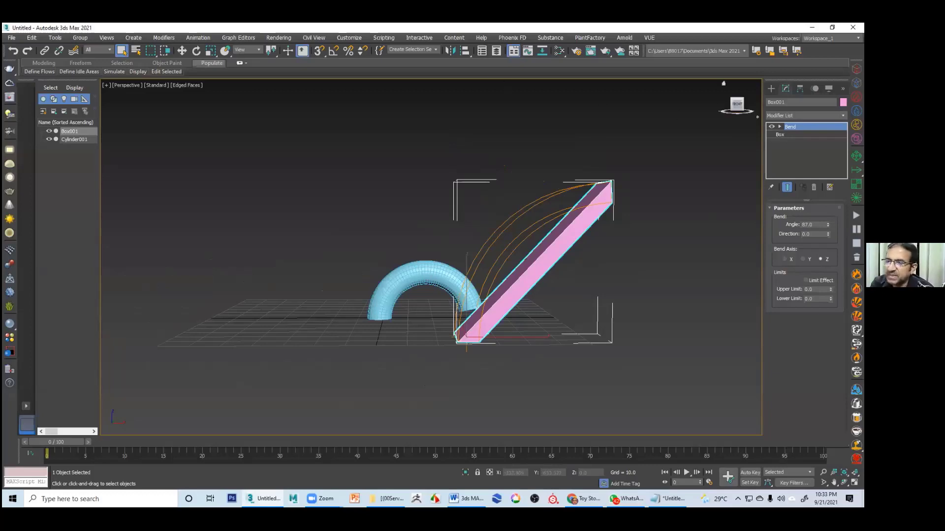
# - Return to the box's base level and raise its height segments to 4, inspecting the bent shape from several sides
pyautogui.click(780, 135)
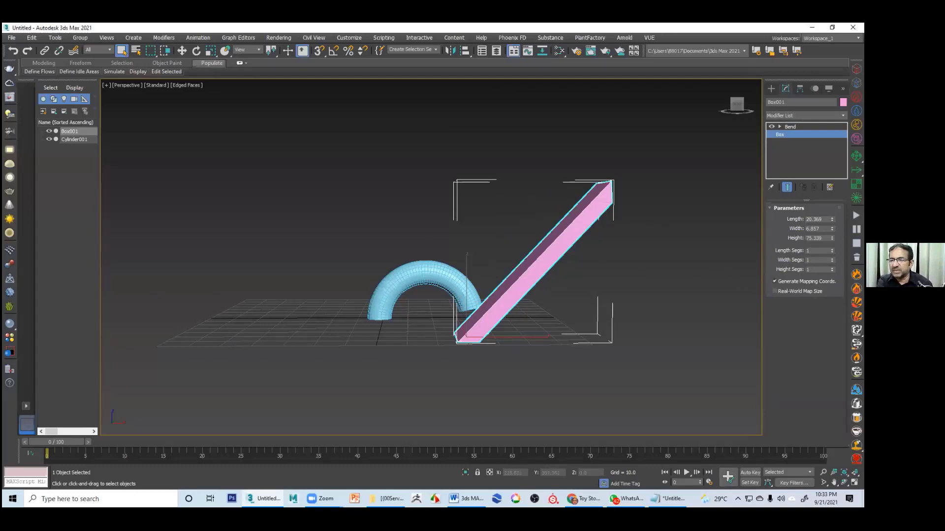
pyautogui.moveTo(832, 250)
pyautogui.mouseDown()
pyautogui.moveTo(832, 242)
pyautogui.moveTo(832, 262)
pyautogui.mouseUp()
pyautogui.click(832, 269)
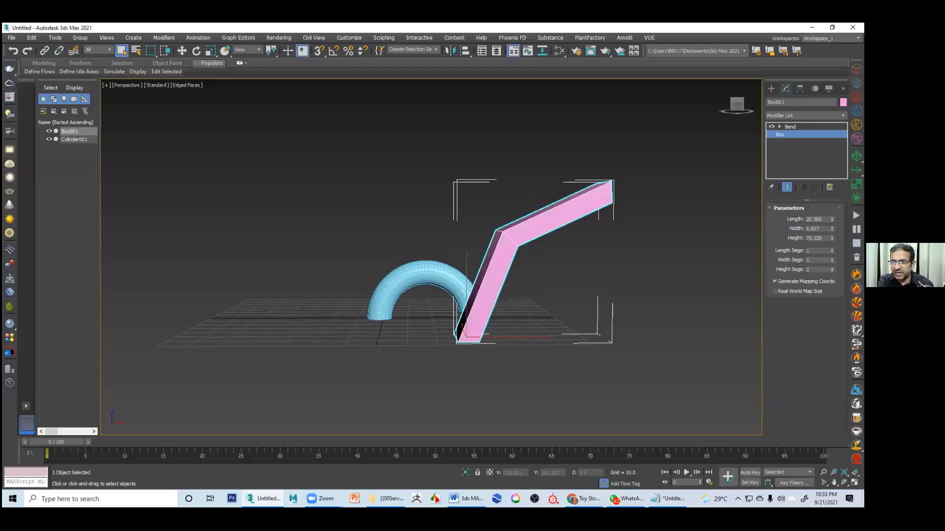
pyautogui.click(832, 269)
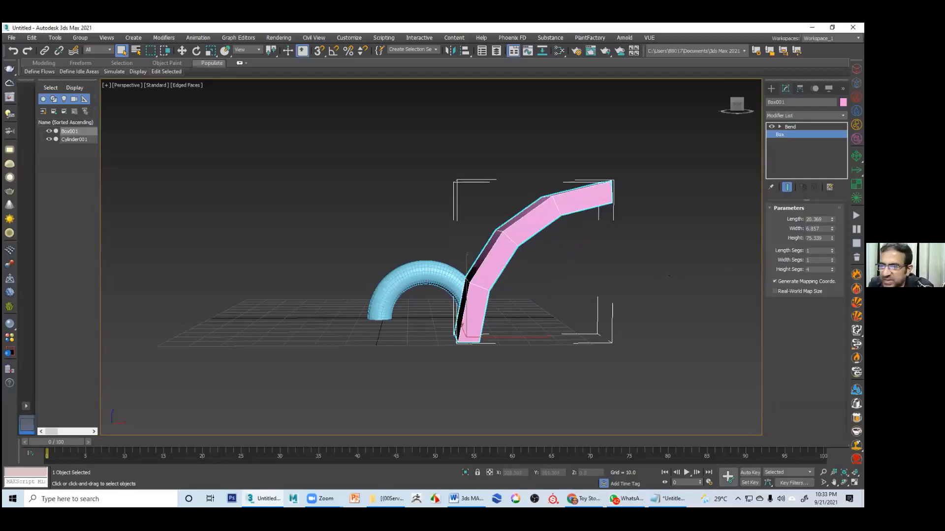
pyautogui.click(832, 268)
pyautogui.keyDown('alt'); pyautogui.moveTo(668, 276); pyautogui.dragTo(685, 279, button='middle'); pyautogui.keyUp('alt')
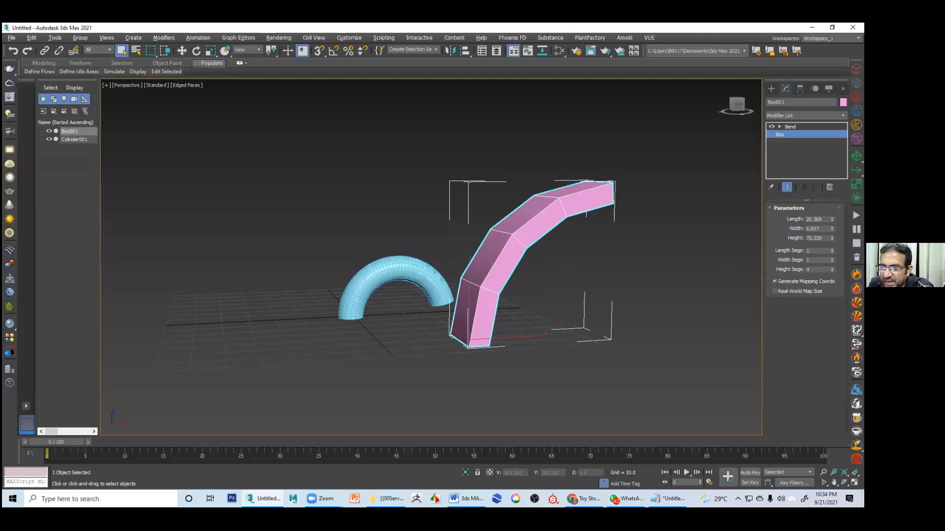
pyautogui.keyDown('alt'); pyautogui.moveTo(551, 256); pyautogui.dragTo(574, 258, button='middle'); pyautogui.keyUp('alt')
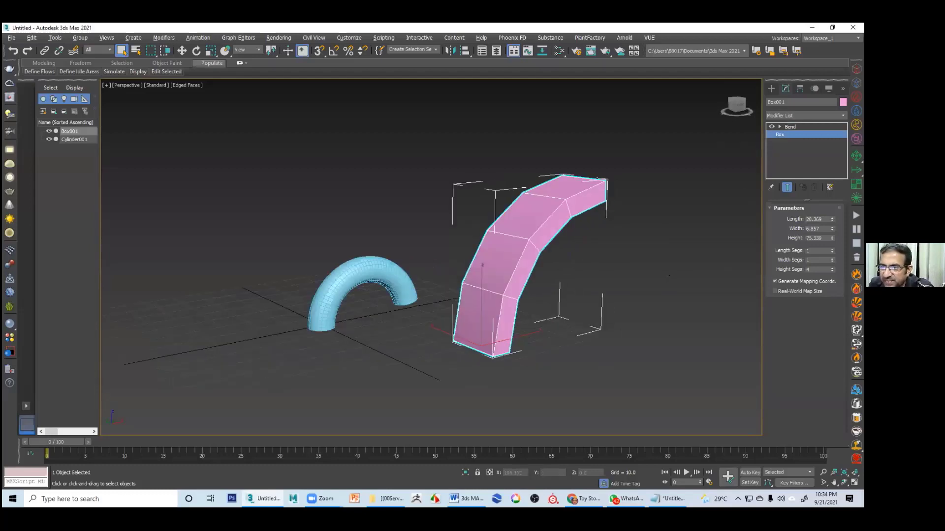
pyautogui.keyDown('alt'); pyautogui.moveTo(668, 276); pyautogui.dragTo(664, 276, button='middle'); pyautogui.keyUp('alt')
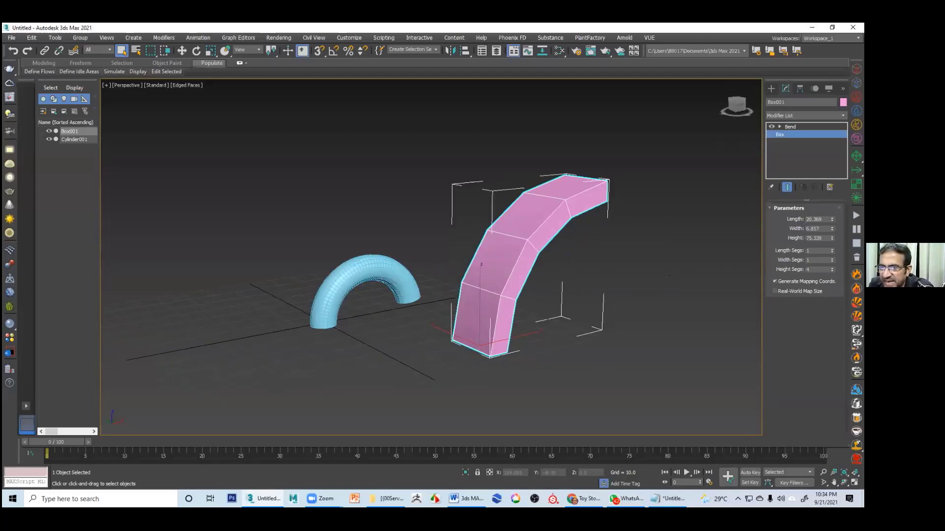
# - Raise the box's height segments further and vary its Bend angle from a closed ring to a backward bend, ending at 98.5
pyautogui.moveTo(832, 269); pyautogui.dragTo(23, 434)
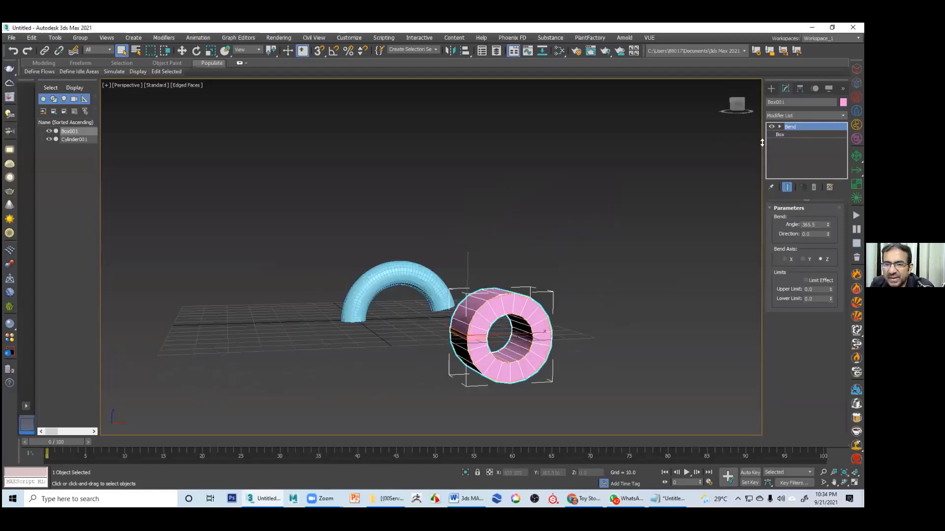
pyautogui.moveTo(679, 264); pyautogui.dragTo(664, 443)
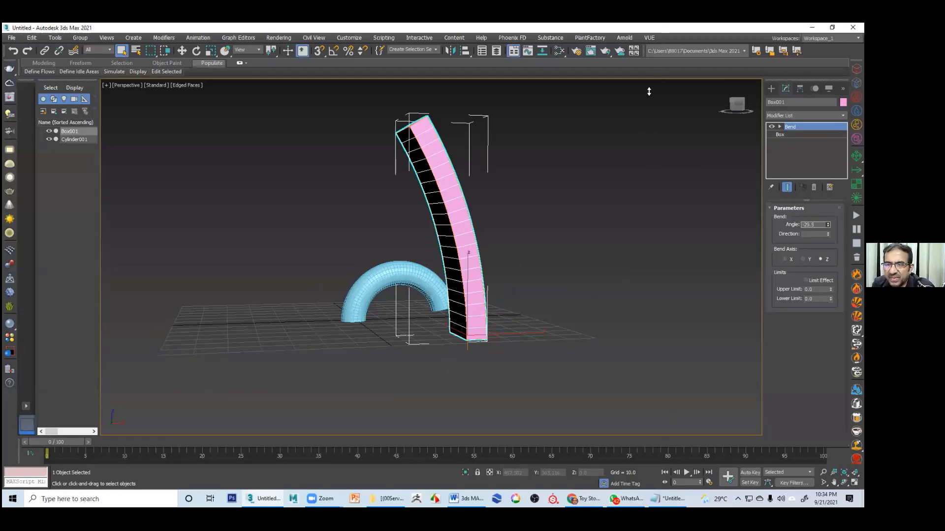
pyautogui.moveTo(649, 92); pyautogui.dragTo(655, 252)
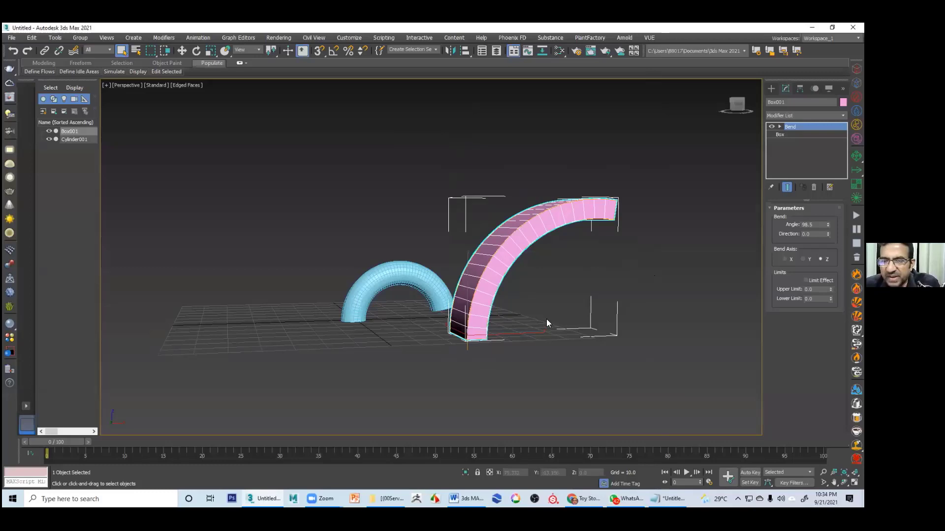
pyautogui.moveTo(545, 305); pyautogui.dragTo(511, 227, button='middle')
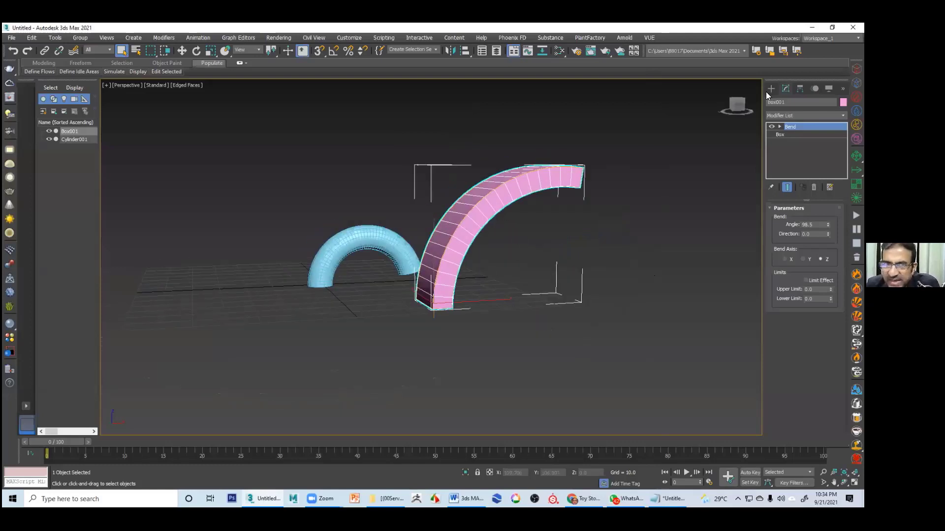
# - Create a tall pointed cone with a base radius of about 13 and height of about 94.3, and set its height segments to 30
pyautogui.moveTo(736, 92); pyautogui.dragTo(762, 92, button='middle')
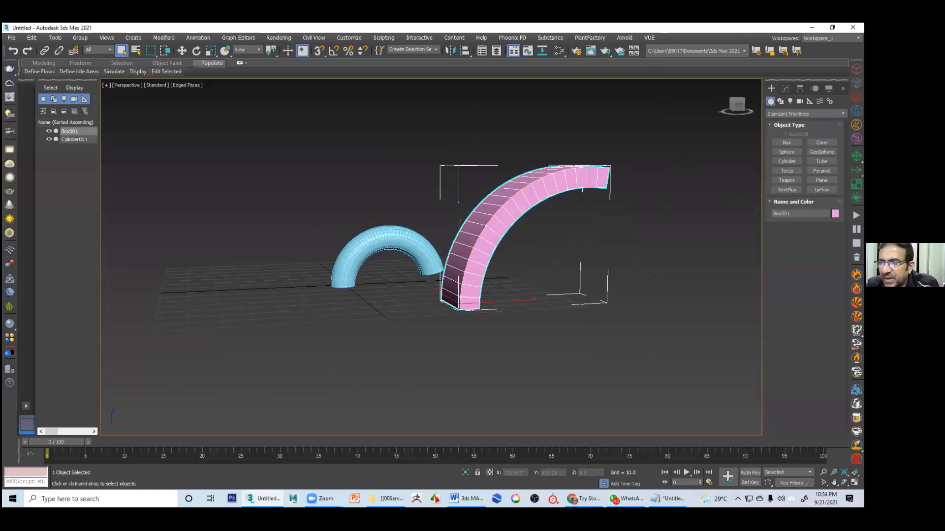
pyautogui.click(822, 143)
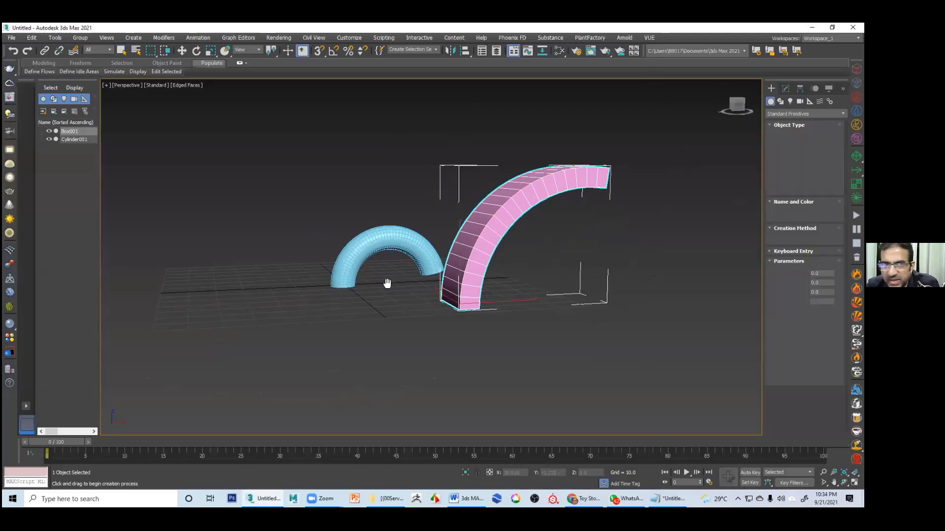
pyautogui.moveTo(388, 283); pyautogui.dragTo(446, 268, button='middle')
pyautogui.scroll(-2, 273, 367)
pyautogui.moveTo(264, 356); pyautogui.dragTo(304, 355)
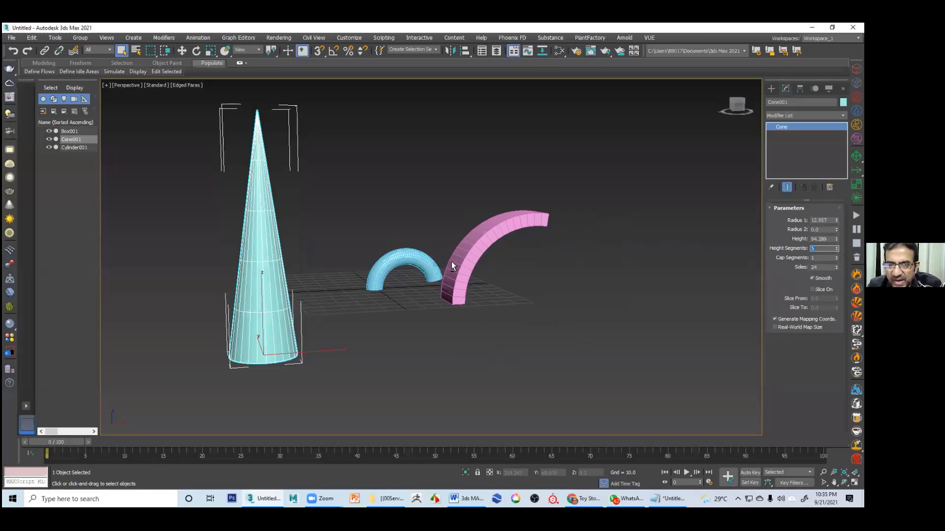
pyautogui.write('30')
pyautogui.press('Return')
# - Copy the Bend modifier from the pink box and paste it onto the cone
pyautogui.keyDown('alt'); pyautogui.moveTo(525, 258); pyautogui.dragTo(574, 238, button='middle'); pyautogui.keyUp('alt')
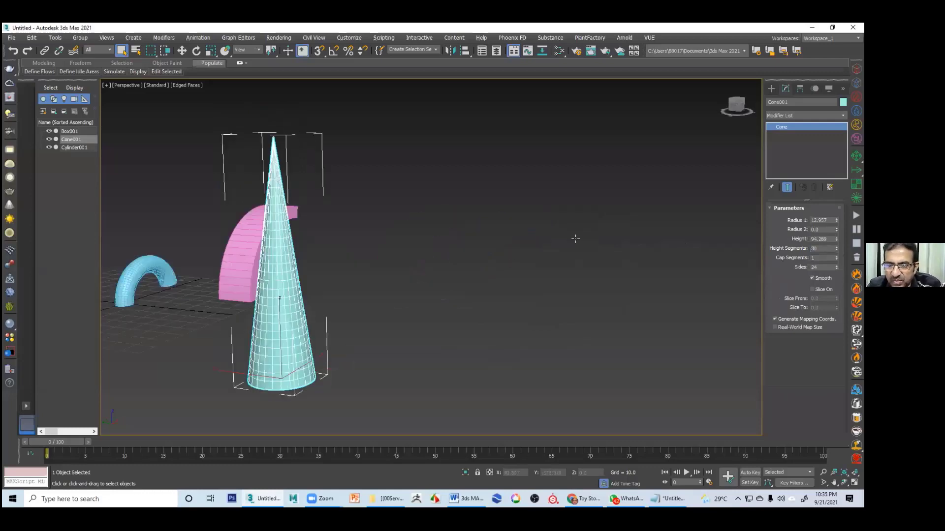
pyautogui.keyDown('alt'); pyautogui.moveTo(657, 314); pyautogui.dragTo(674, 315, button='middle'); pyautogui.keyUp('alt')
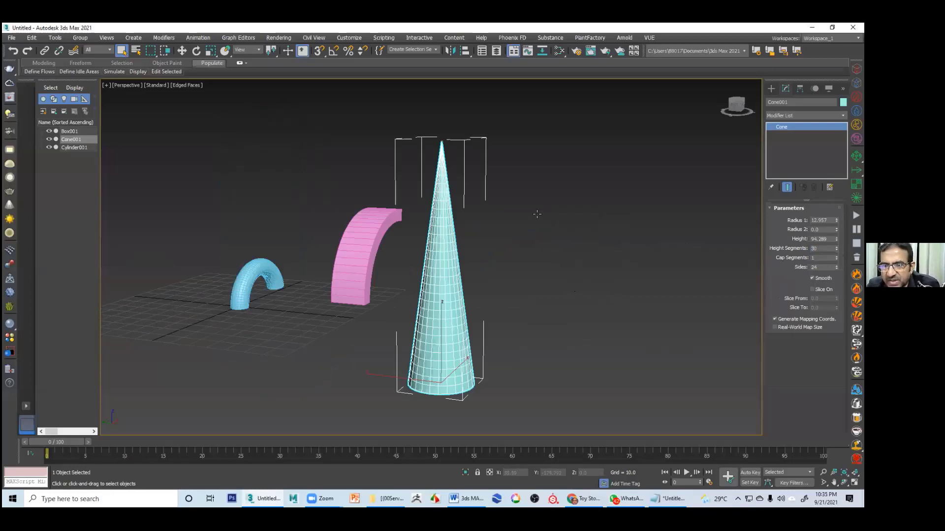
pyautogui.keyDown('alt'); pyautogui.moveTo(535, 217); pyautogui.dragTo(535, 217, button='middle'); pyautogui.keyUp('alt')
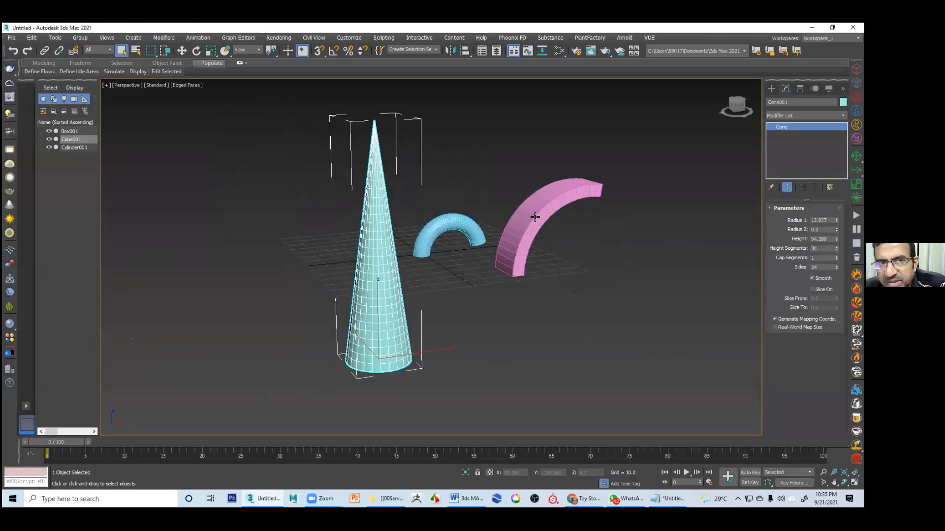
pyautogui.click(535, 217)
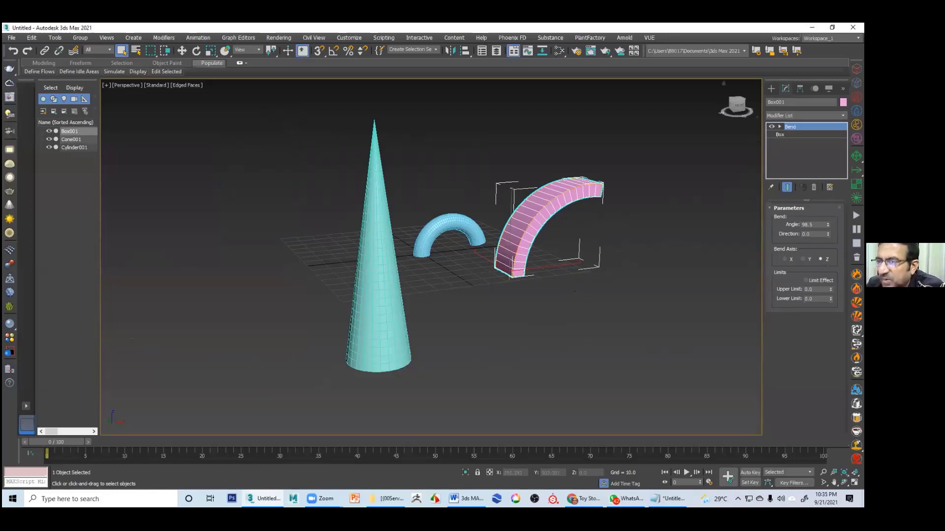
pyautogui.rightClick(790, 127)
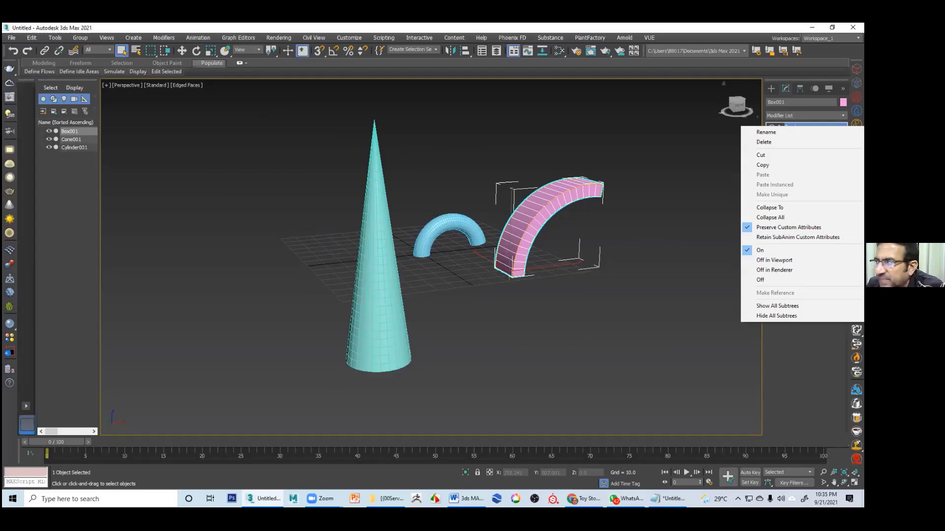
pyautogui.click(763, 166)
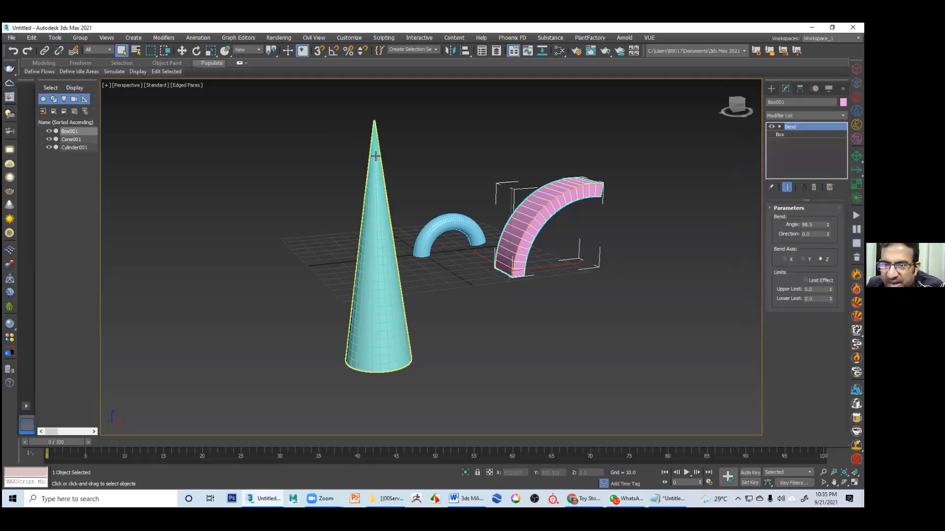
pyautogui.click(373, 220)
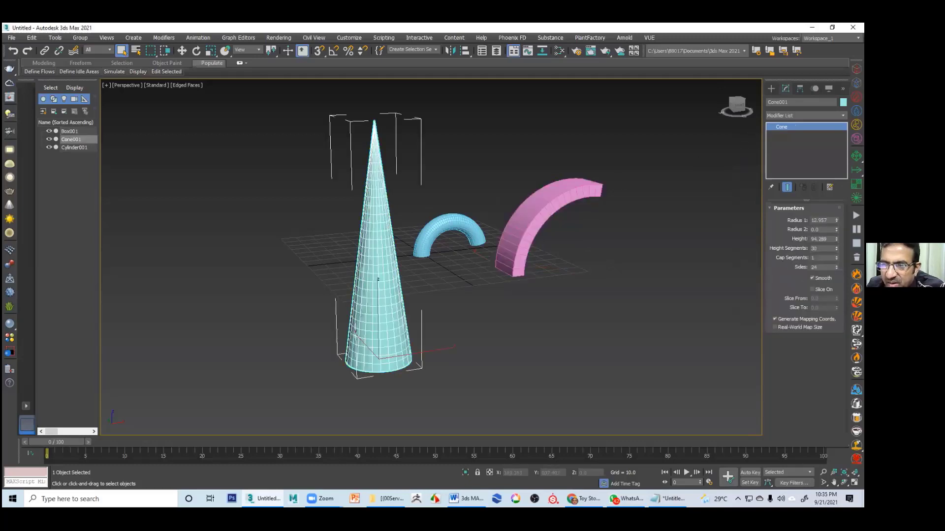
pyautogui.rightClick(782, 128)
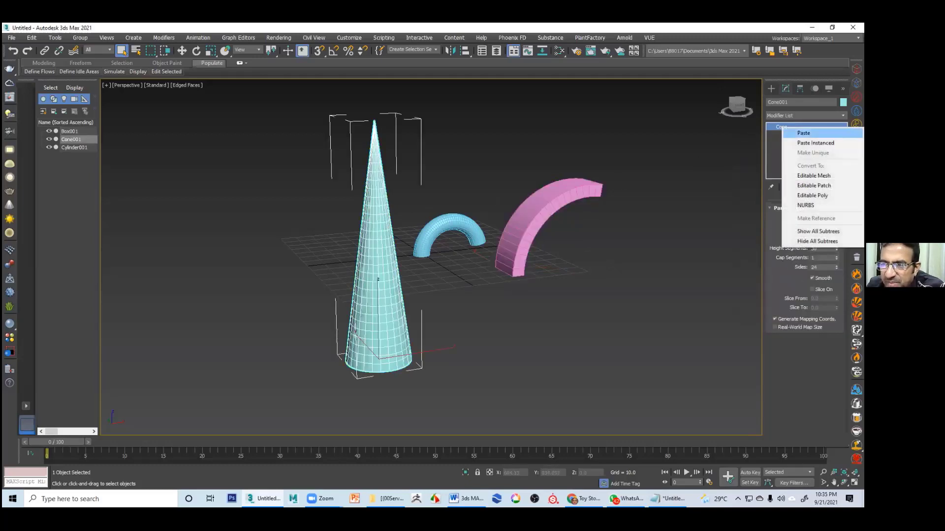
pyautogui.click(803, 133)
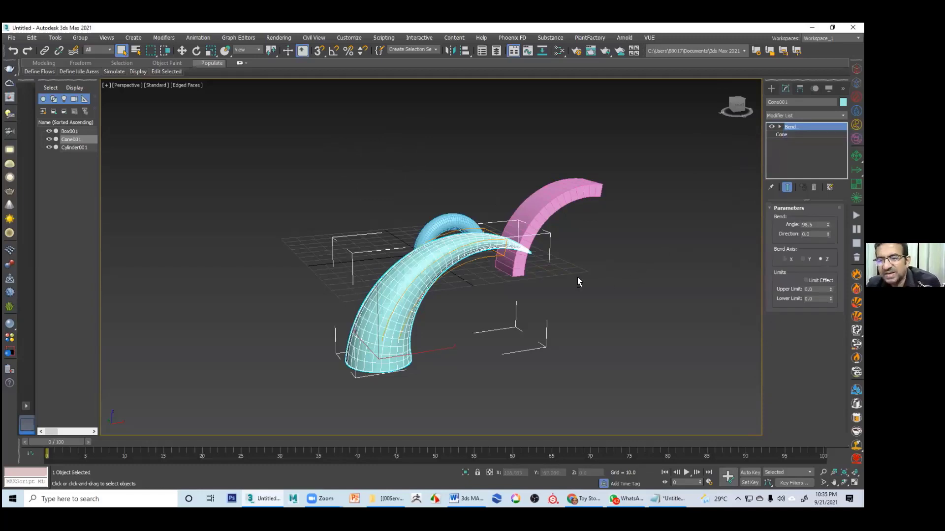
# - Try a larger Bend angle that curls the cone's tip underneath, and undo the angle change
pyautogui.keyDown('alt'); pyautogui.moveTo(449, 238); pyautogui.dragTo(470, 244, button='middle'); pyautogui.keyUp('alt')
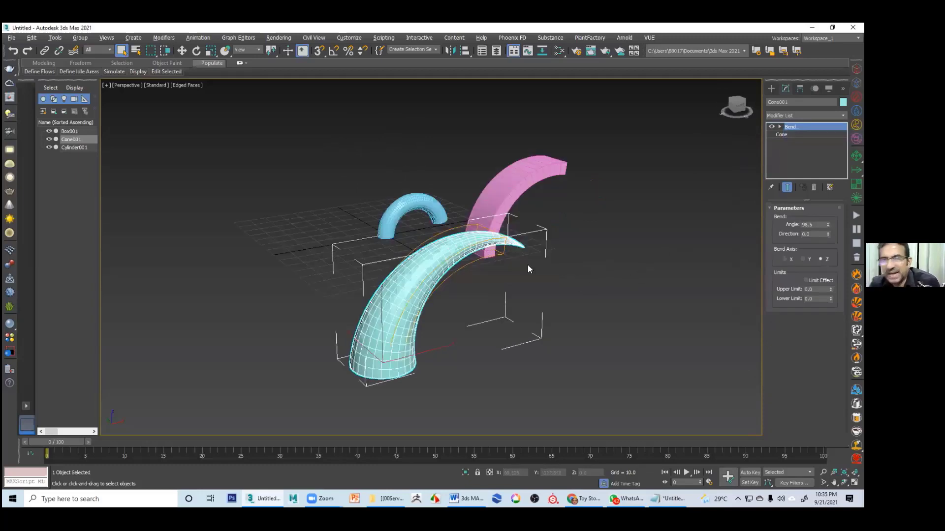
pyautogui.keyDown('alt'); pyautogui.moveTo(537, 262); pyautogui.dragTo(544, 268, button='middle'); pyautogui.keyUp('alt')
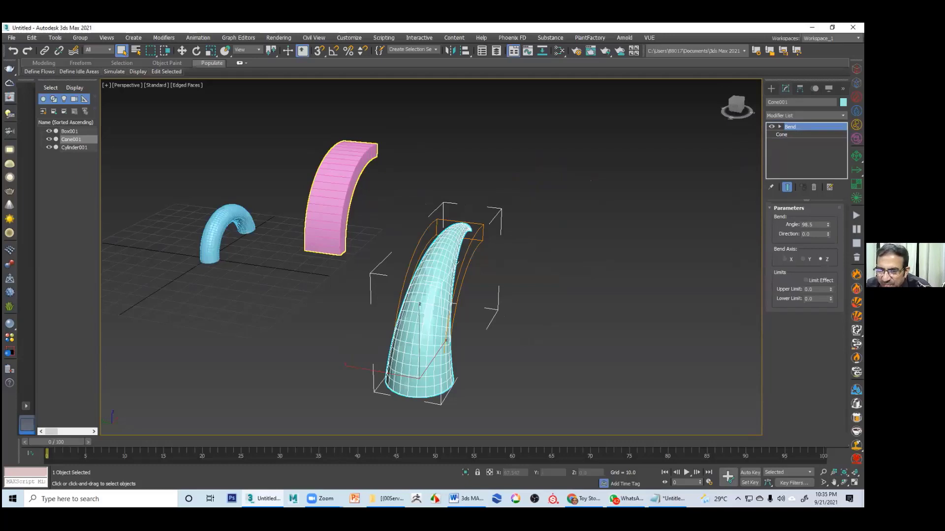
pyautogui.keyDown('alt'); pyautogui.moveTo(335, 222); pyautogui.dragTo(268, 219, button='middle'); pyautogui.keyUp('alt')
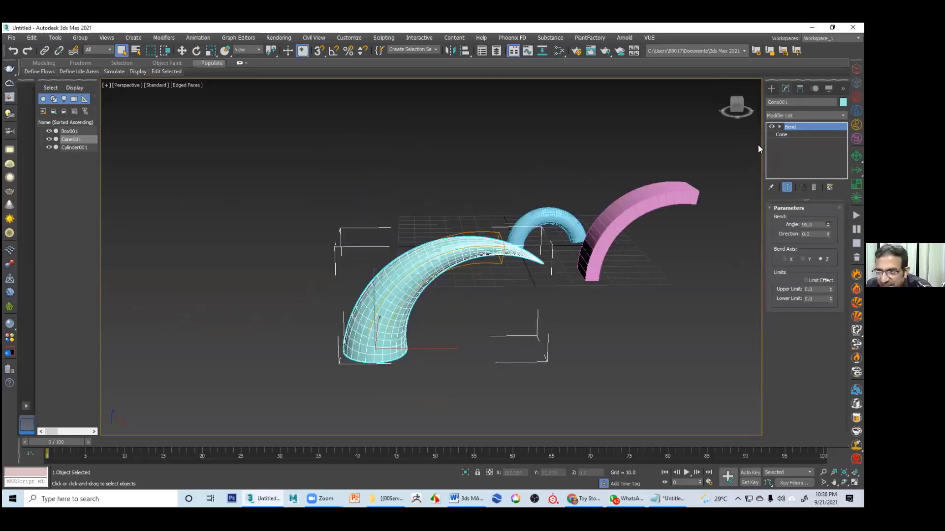
pyautogui.moveTo(827, 225); pyautogui.dragTo(827, 120)
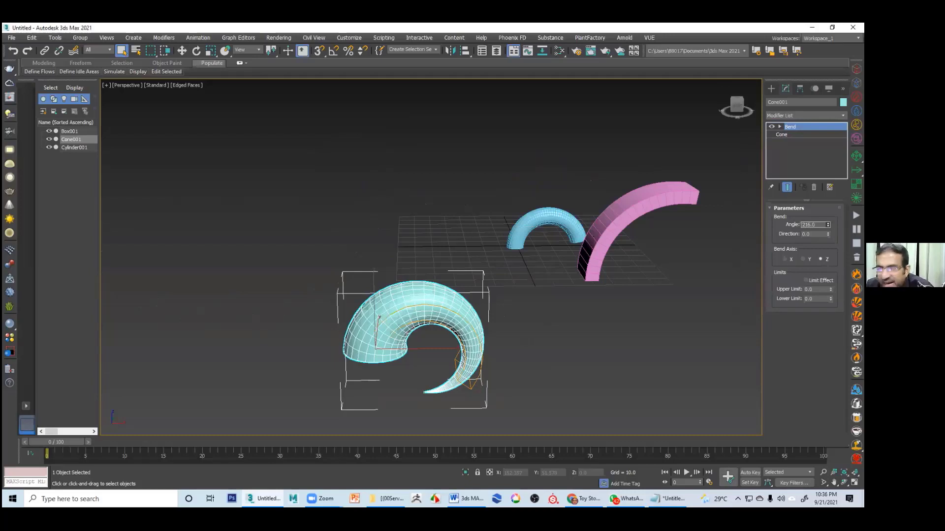
pyautogui.hotkey('ctrl', 'z')
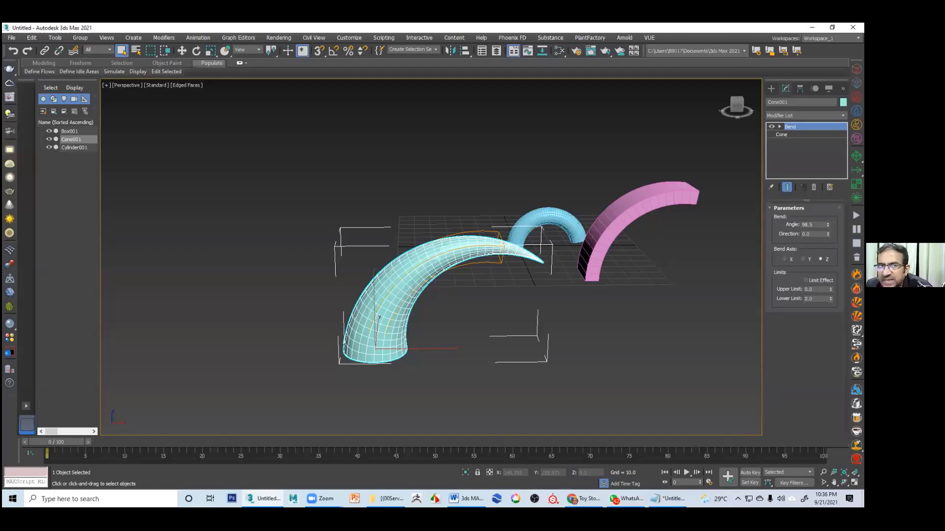
# - Toggle the cone's Bend modifier off and on twice to compare the straight and bent shapes
pyautogui.click(772, 127)
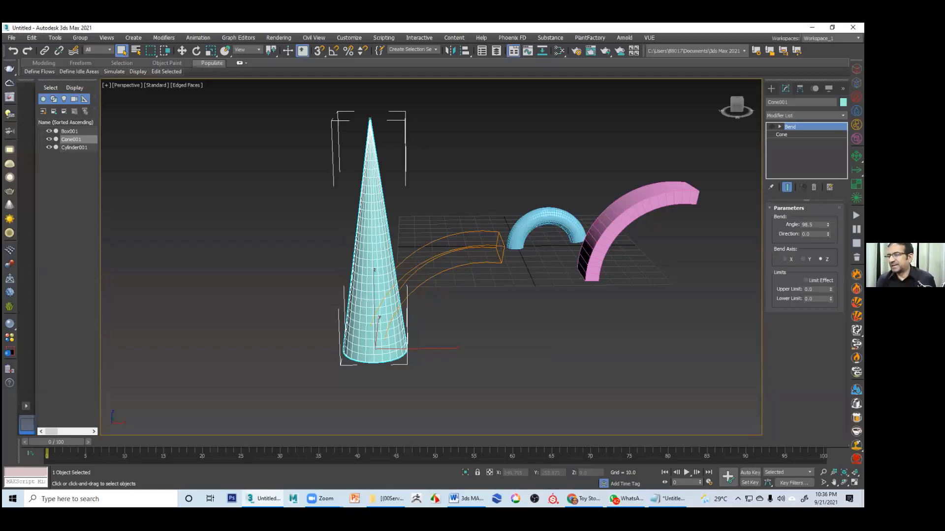
pyautogui.click(771, 127)
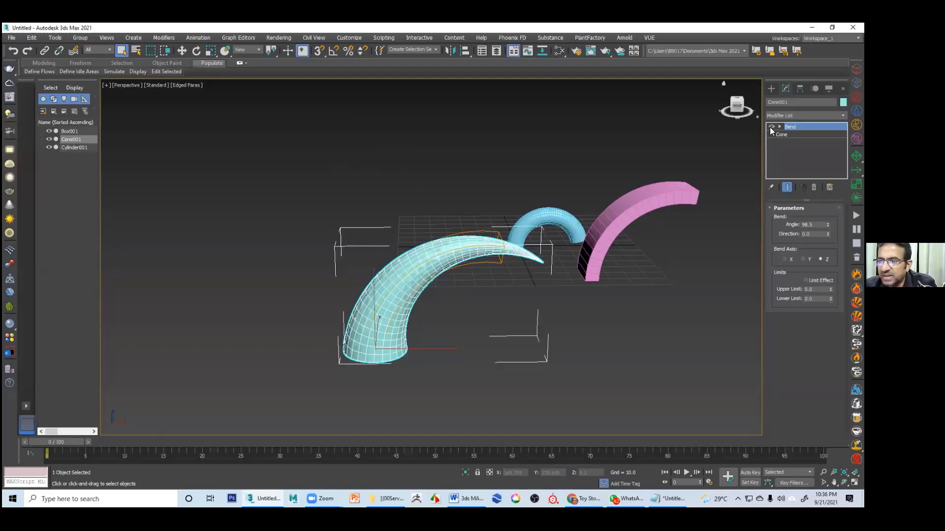
pyautogui.click(771, 127)
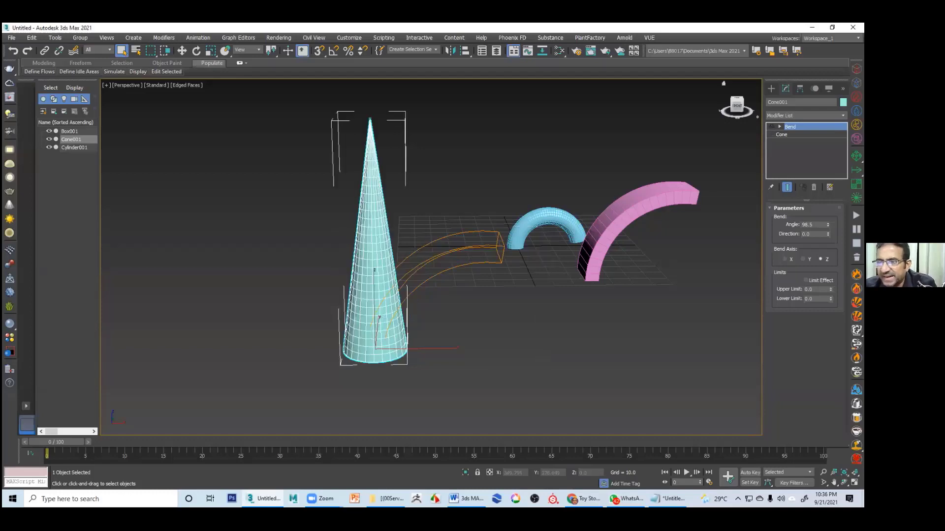
pyautogui.click(771, 127)
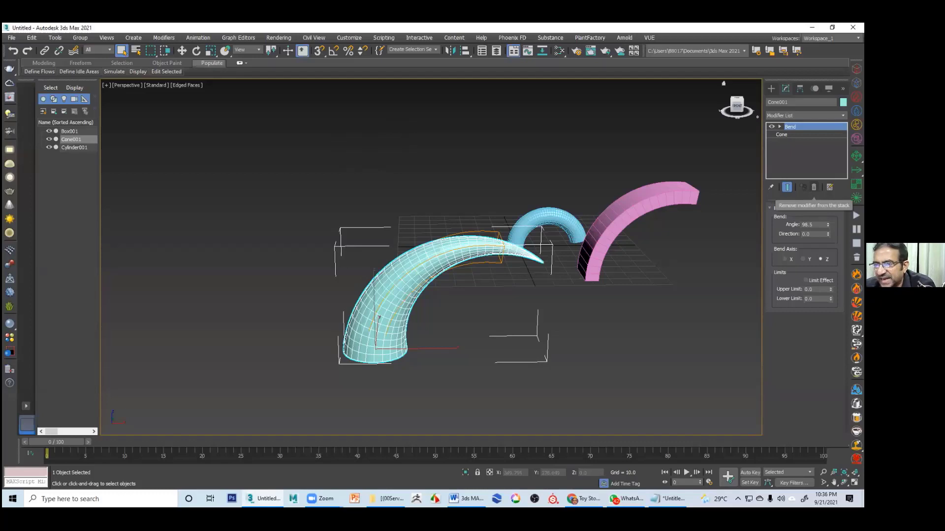
# - Remove the Bend modifier from the cone and paste the copied Bend back as an instance
pyautogui.click(814, 187)
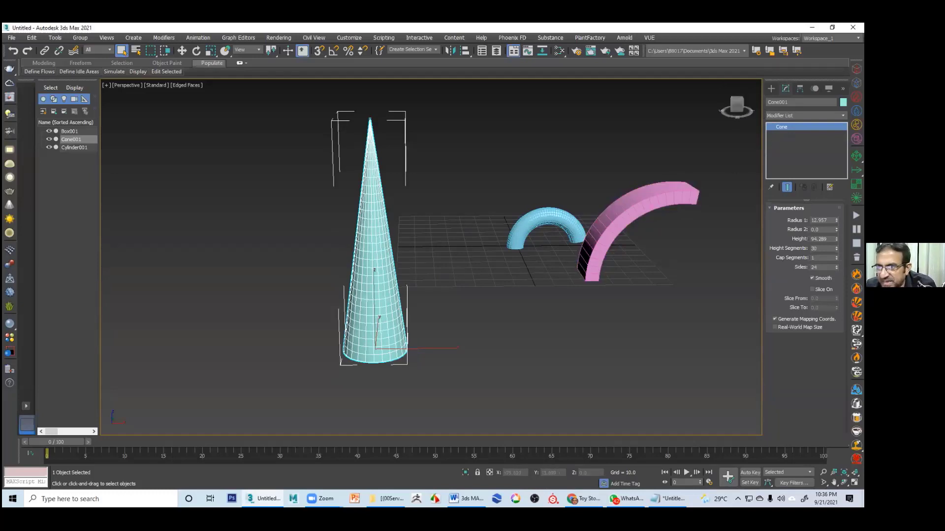
pyautogui.rightClick(783, 127)
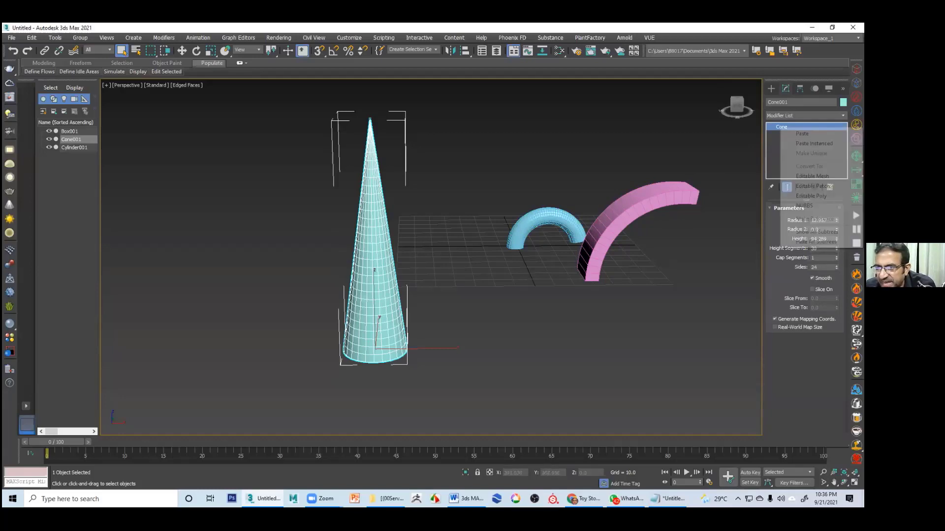
pyautogui.click(814, 143)
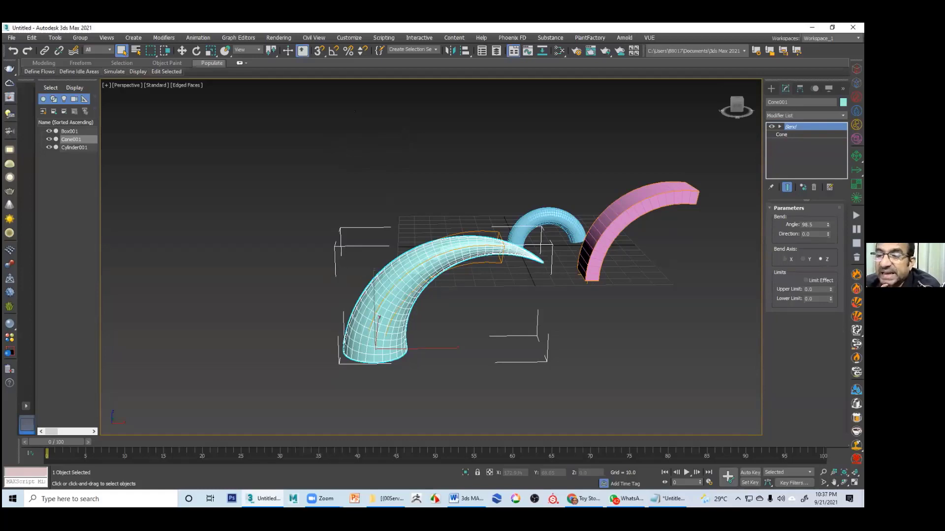
# - Vary the shared Bend angle backward and forward from the cone and from the pink box, ending at 211
pyautogui.moveTo(828, 225); pyautogui.dragTo(765, 387)
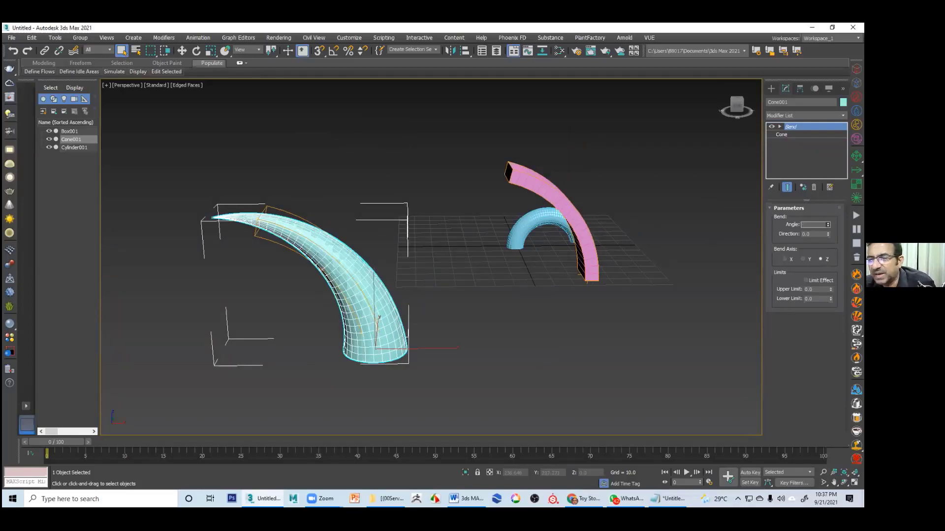
pyautogui.moveTo(828, 224); pyautogui.dragTo(828, 108)
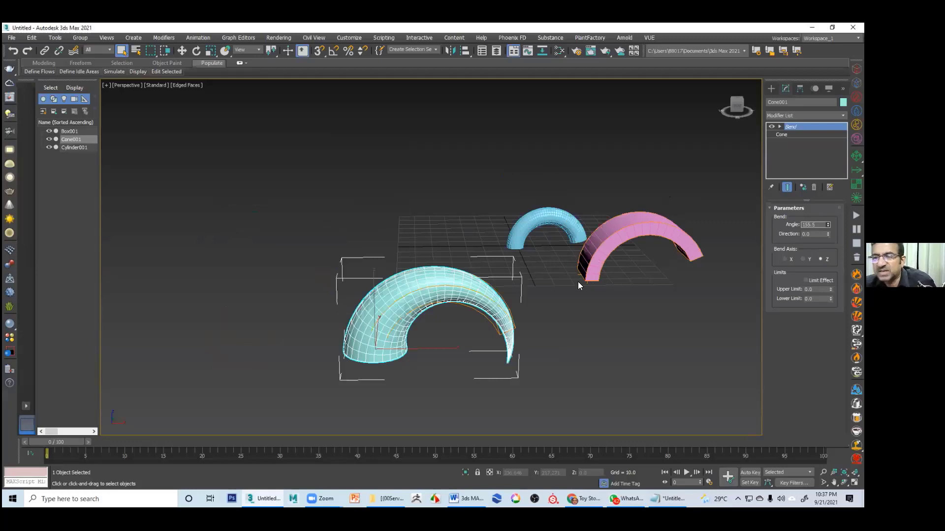
pyautogui.moveTo(577, 281); pyautogui.dragTo(615, 258)
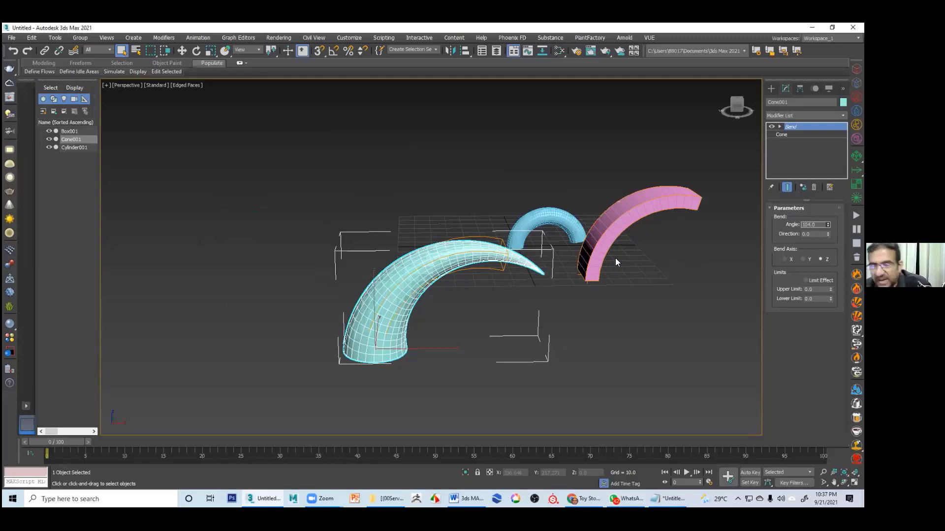
pyautogui.click(615, 258)
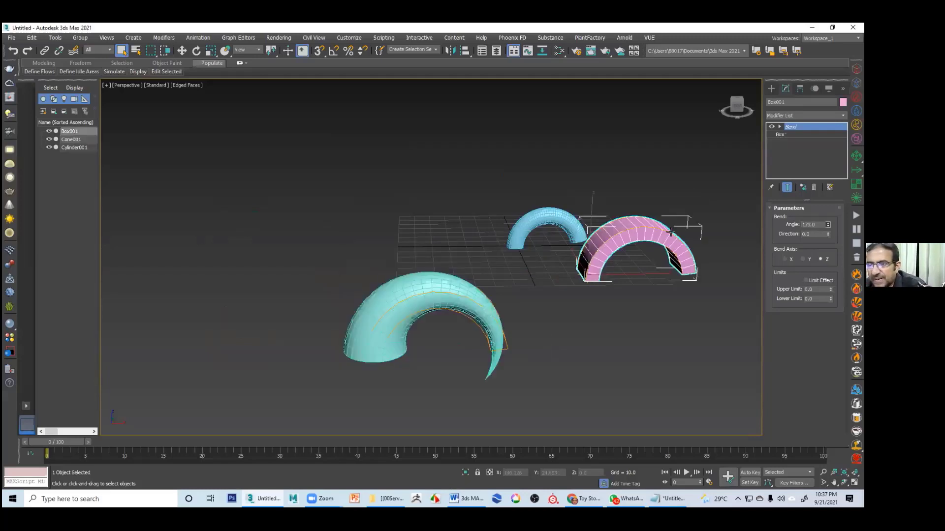
pyautogui.moveTo(828, 225); pyautogui.dragTo(827, 228)
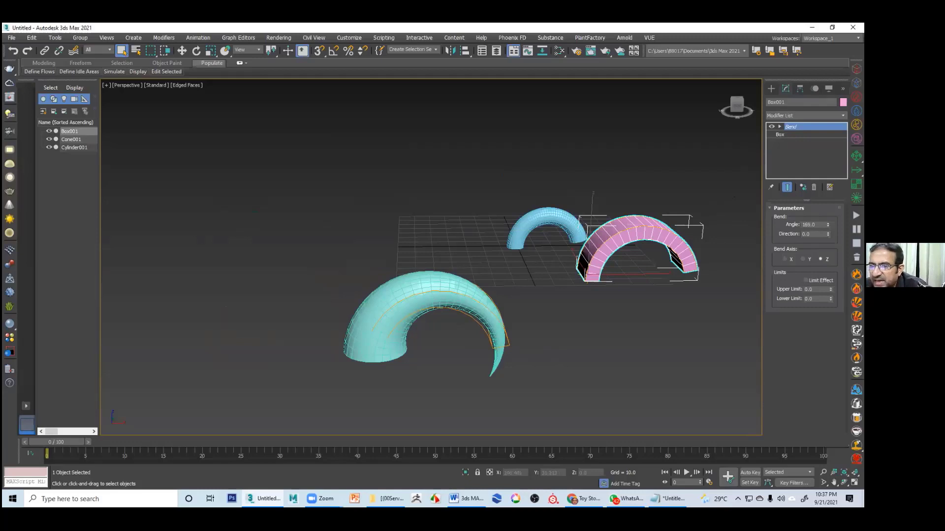
pyautogui.click(828, 223)
pyautogui.moveTo(827, 224); pyautogui.dragTo(666, 270)
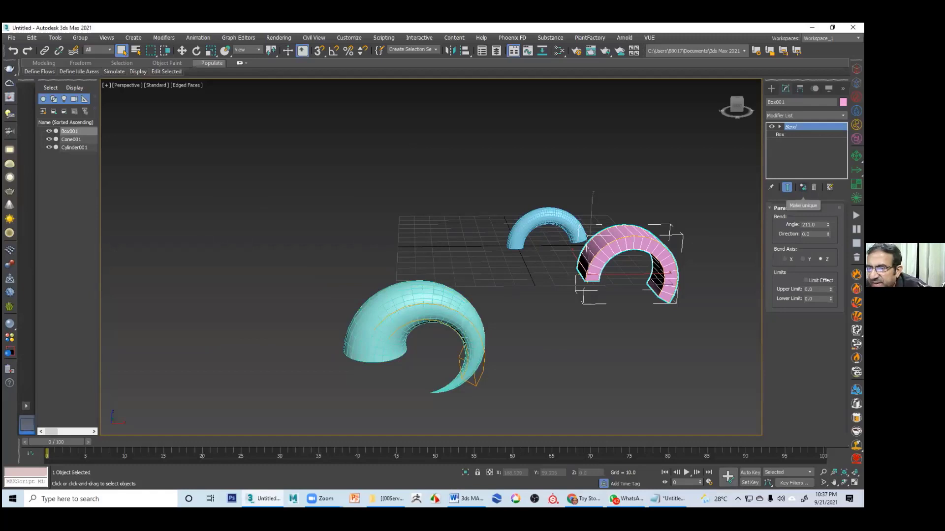
# - Make the pink box's Bend modifier unique and vary its angle independently of the cone, ending at -32
pyautogui.click(803, 188)
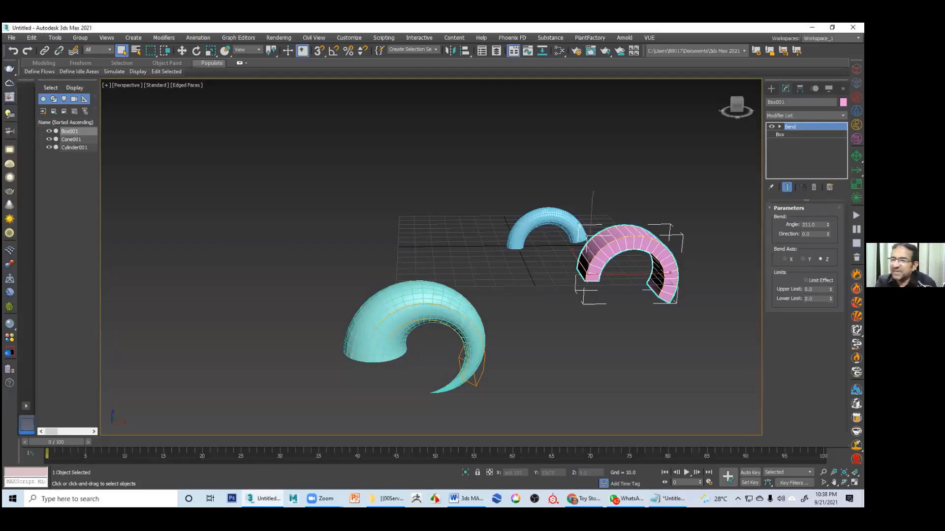
pyautogui.moveTo(828, 225); pyautogui.dragTo(827, 207)
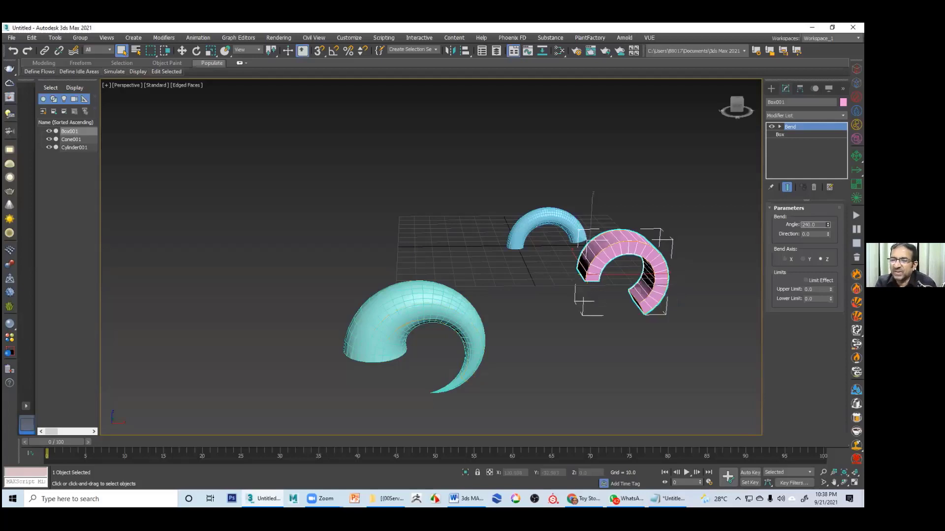
pyautogui.write('115')
pyautogui.press('Return')
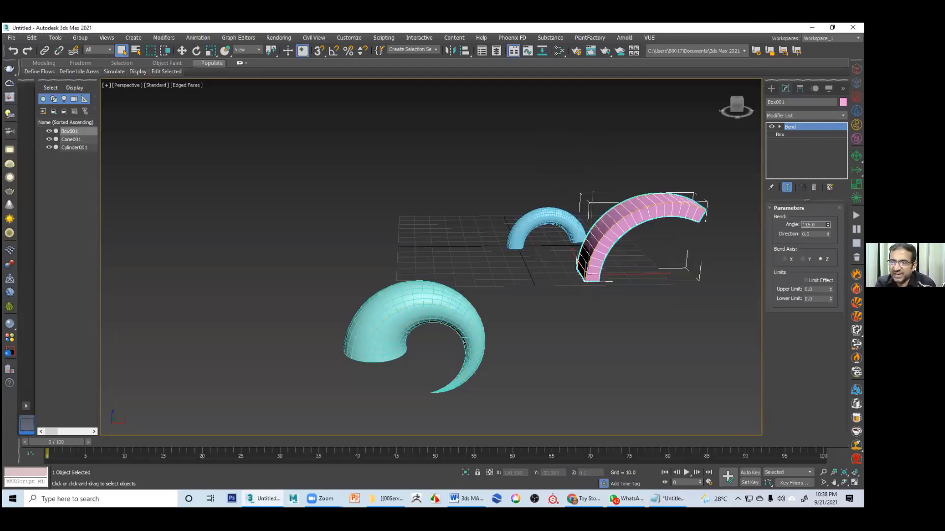
pyautogui.moveTo(828, 225); pyautogui.dragTo(675, 429)
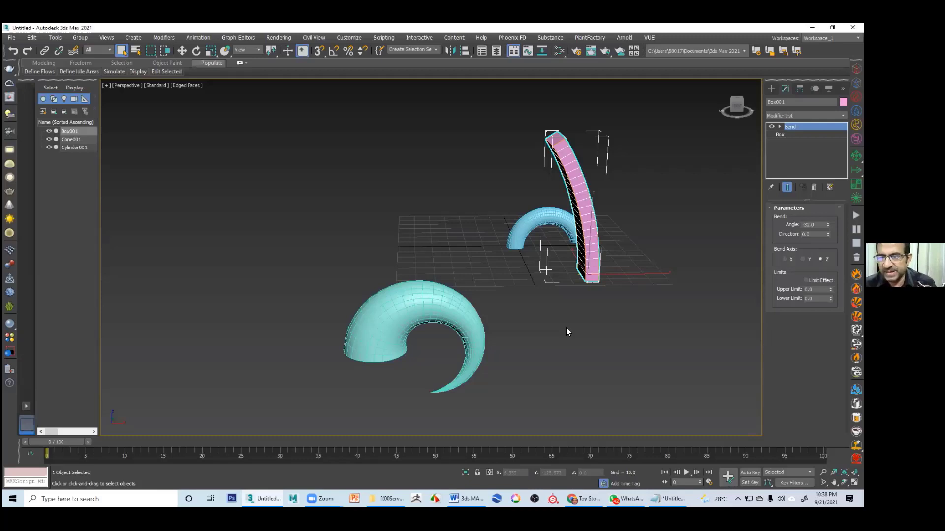
# - Reset the whole scene to an empty one, confirming the reset
pyautogui.moveTo(614, 271); pyautogui.dragTo(522, 293, button='middle')
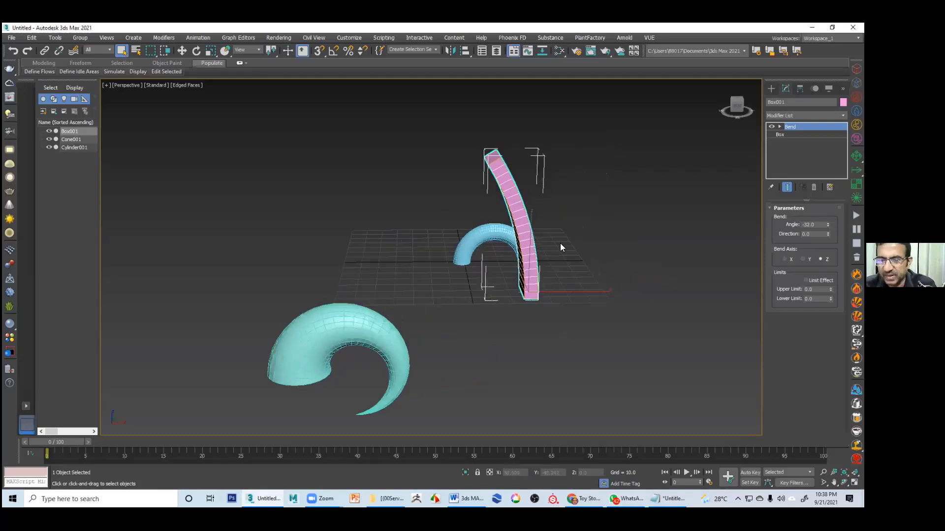
pyautogui.keyDown('alt'); pyautogui.moveTo(586, 267); pyautogui.dragTo(439, 231, button='middle'); pyautogui.keyUp('alt')
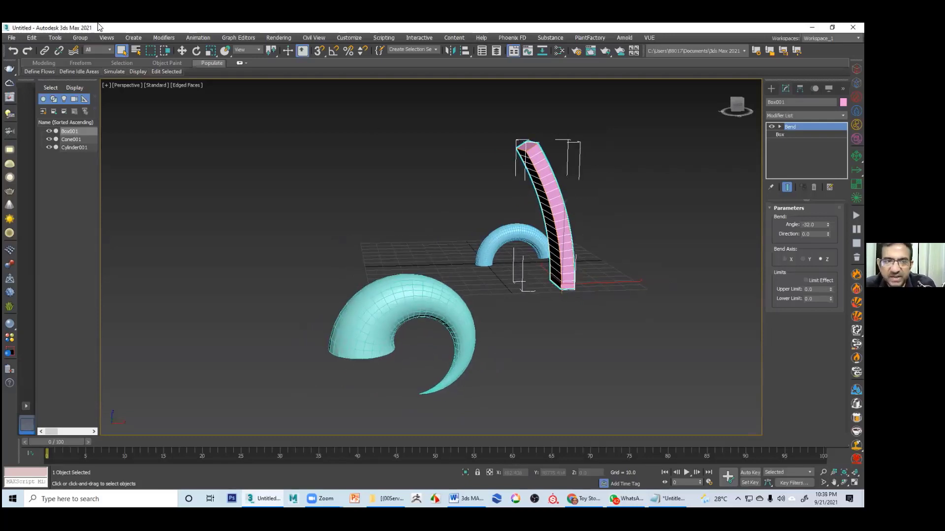
pyautogui.click(11, 38)
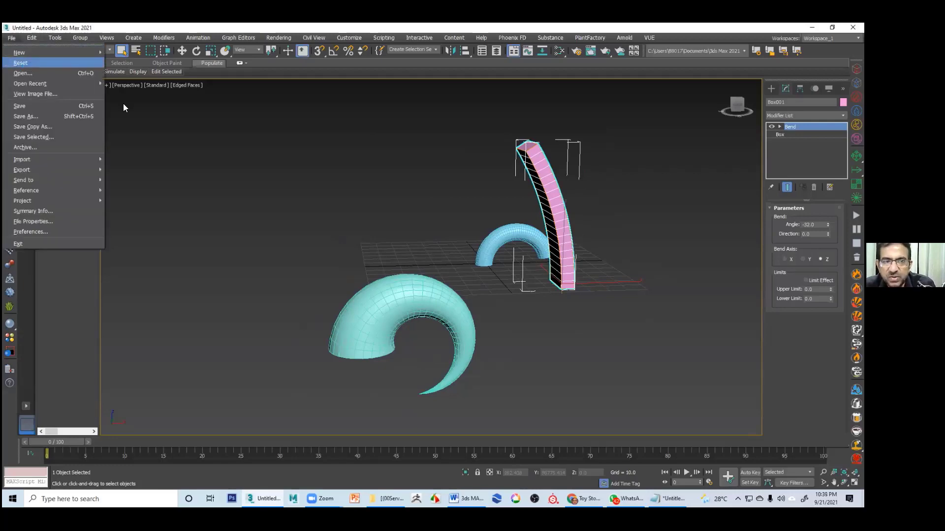
pyautogui.click(22, 58)
pyautogui.click(463, 278)
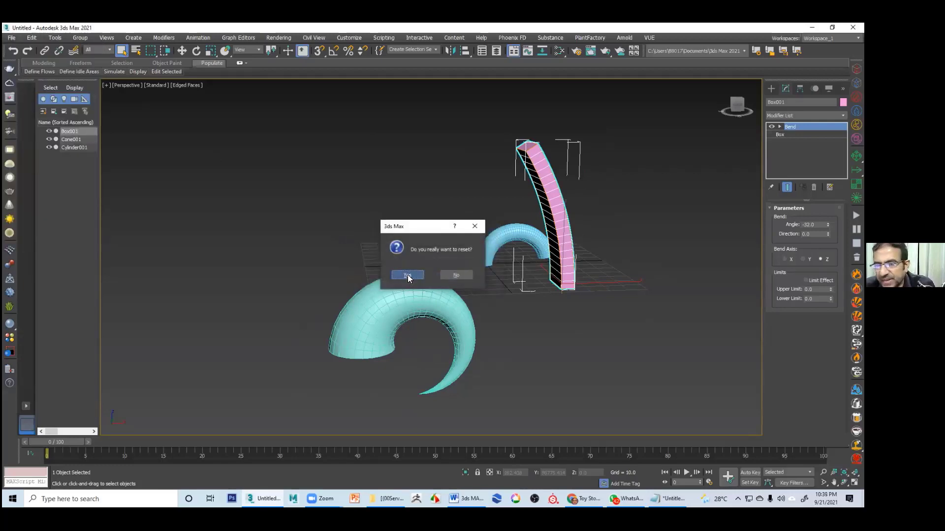
pyautogui.click(407, 275)
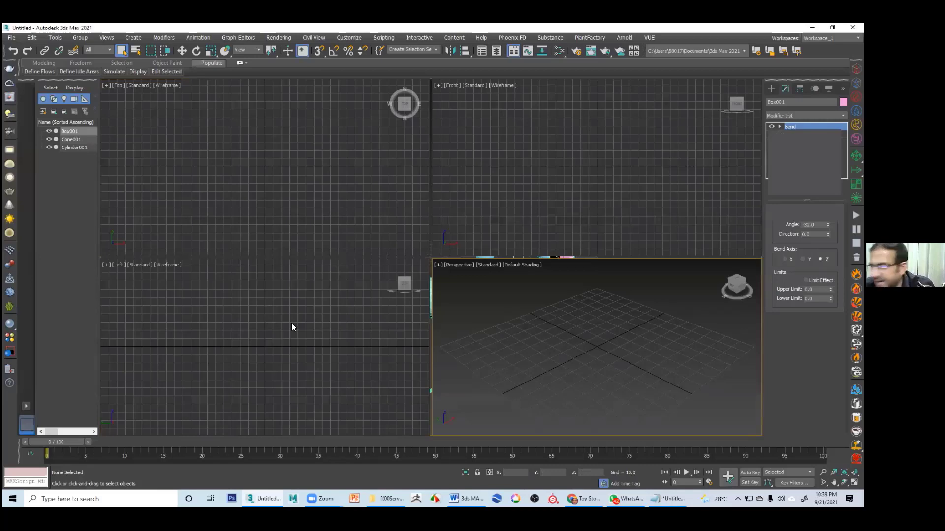
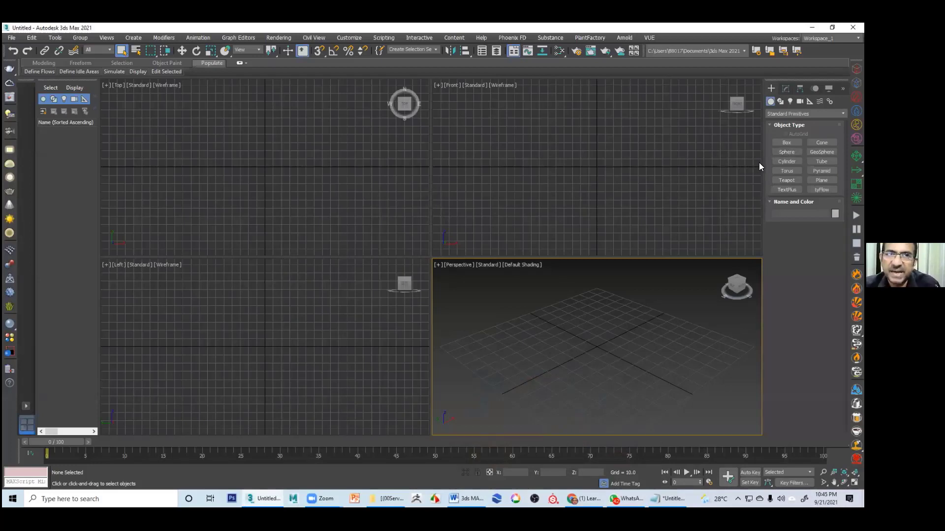
# - Create a sphere centred near the origin in the Front view
pyautogui.click(786, 152)
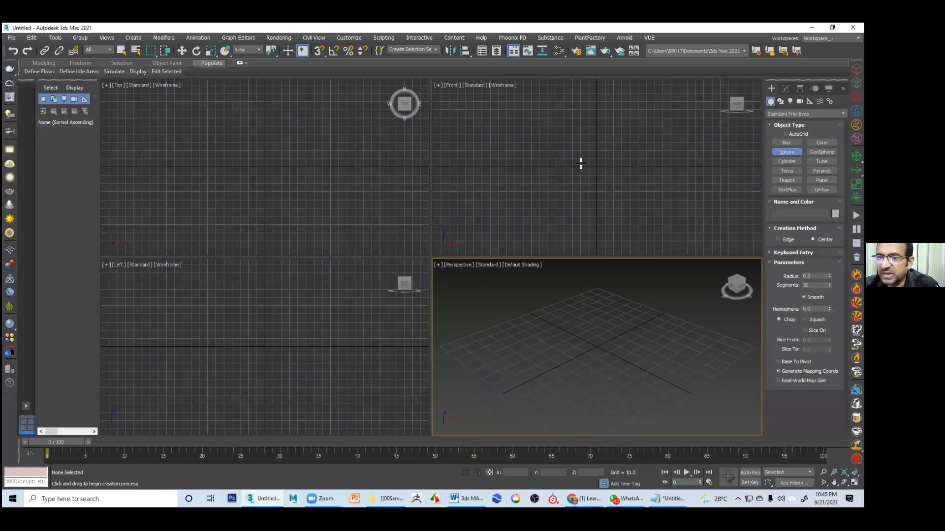
pyautogui.moveTo(594, 163); pyautogui.dragTo(615, 183)
pyautogui.rightClick(605, 170)
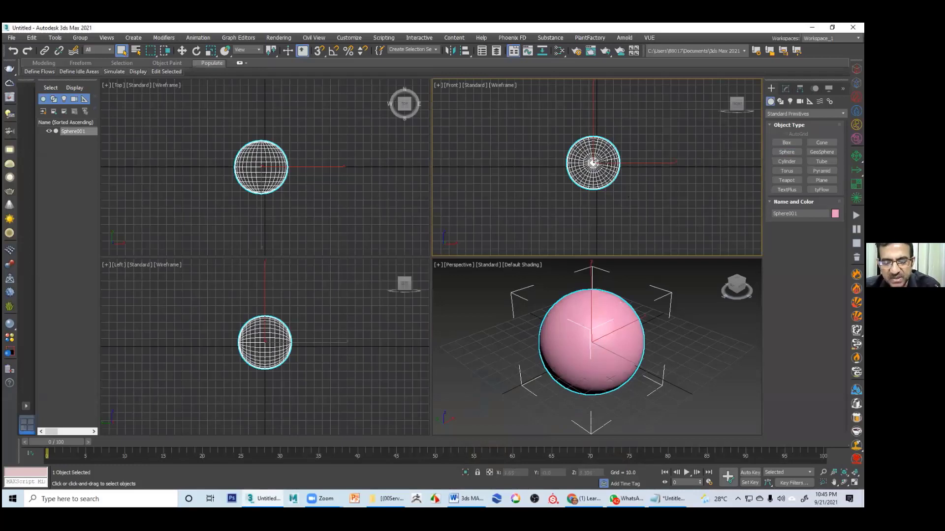
# - Scale the sphere non-uniformly in the Front view to about 72% in height and about 127% in width
pyautogui.press('r')
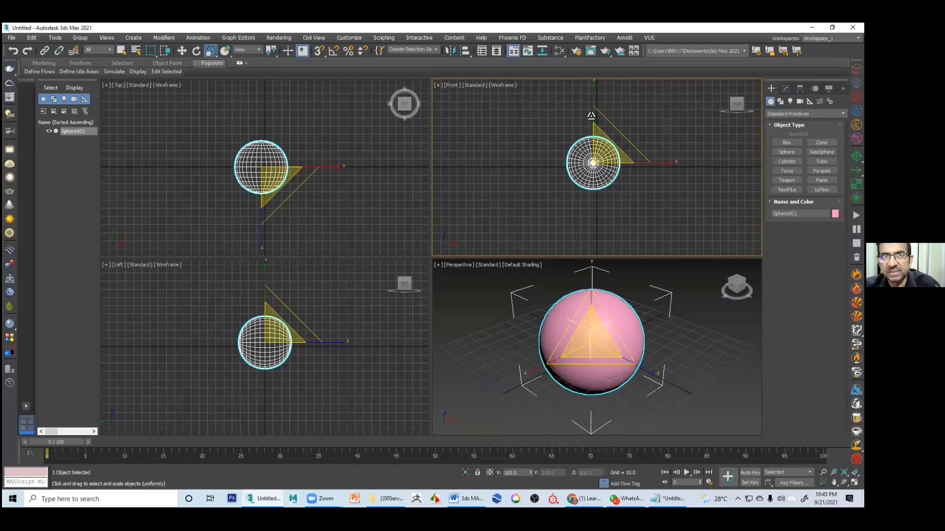
pyautogui.press('r')
pyautogui.moveTo(593, 99); pyautogui.dragTo(595, 118)
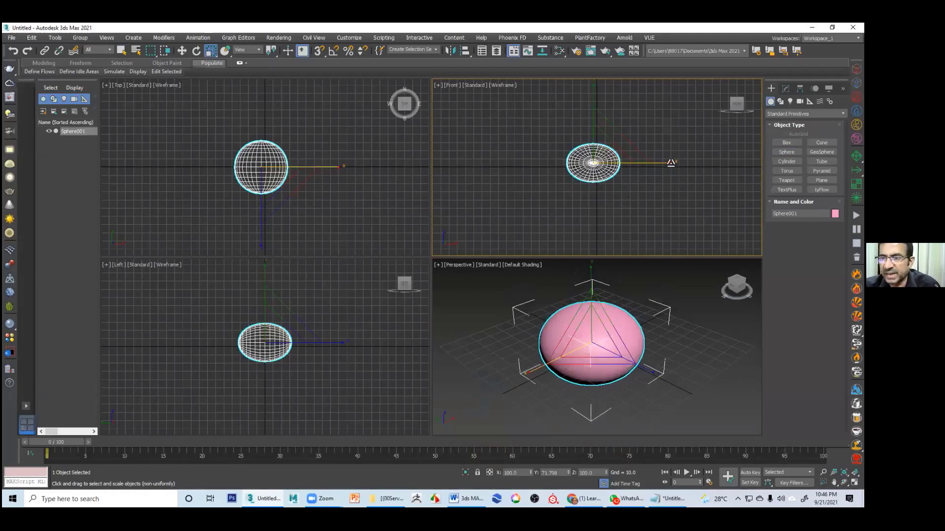
pyautogui.moveTo(670, 162); pyautogui.dragTo(681, 164)
# - Delete the flattened sphere from the scene
pyautogui.click(595, 215)
pyautogui.click(585, 160)
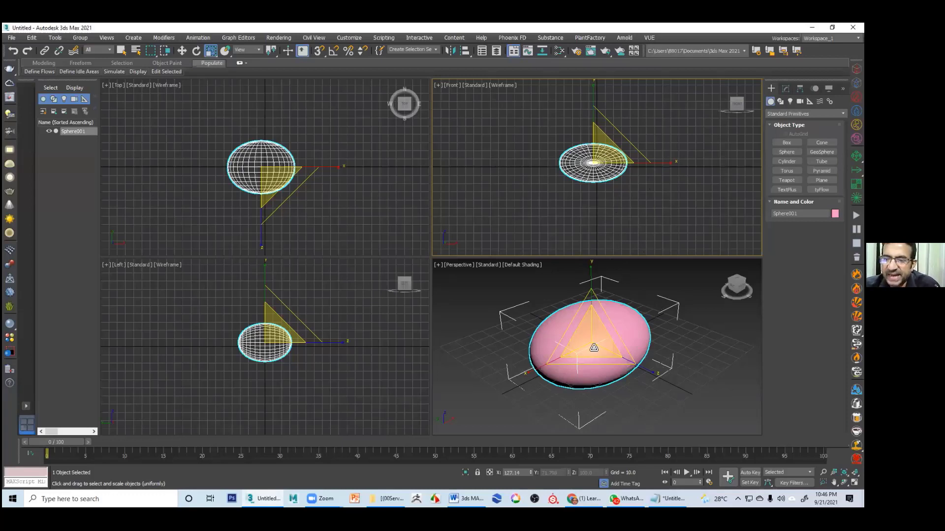
pyautogui.click(618, 315)
pyautogui.press('Delete')
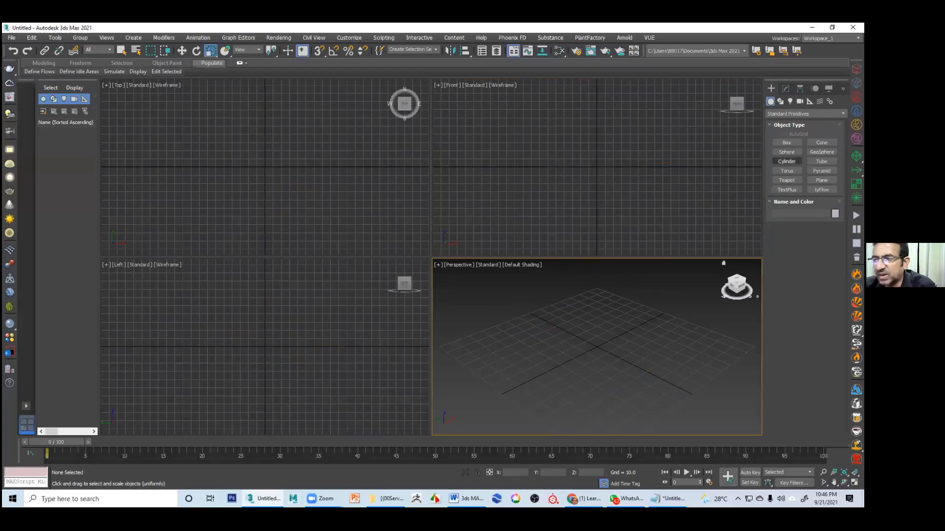
# - Create a cylinder at the origin in the Perspective view with a radius of about 17.4 and height of about 46.6
pyautogui.click(786, 161)
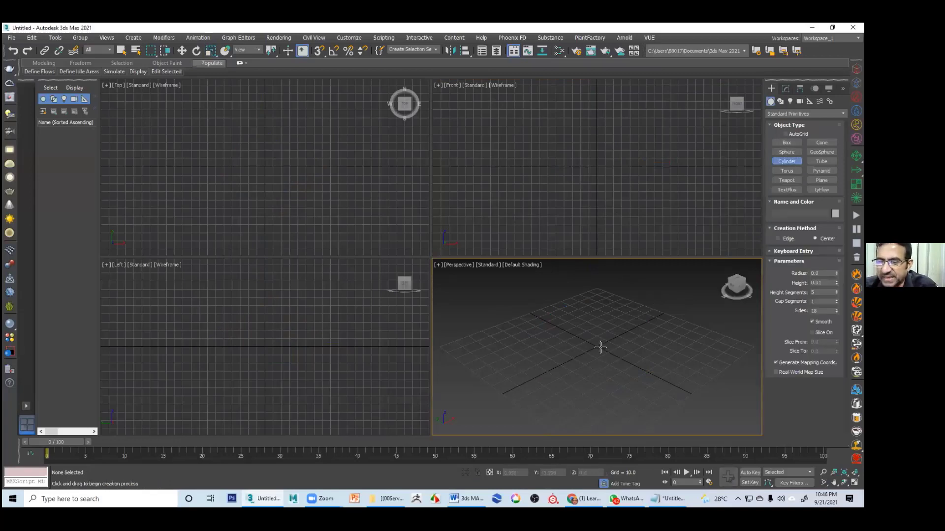
pyautogui.moveTo(600, 348); pyautogui.dragTo(600, 356)
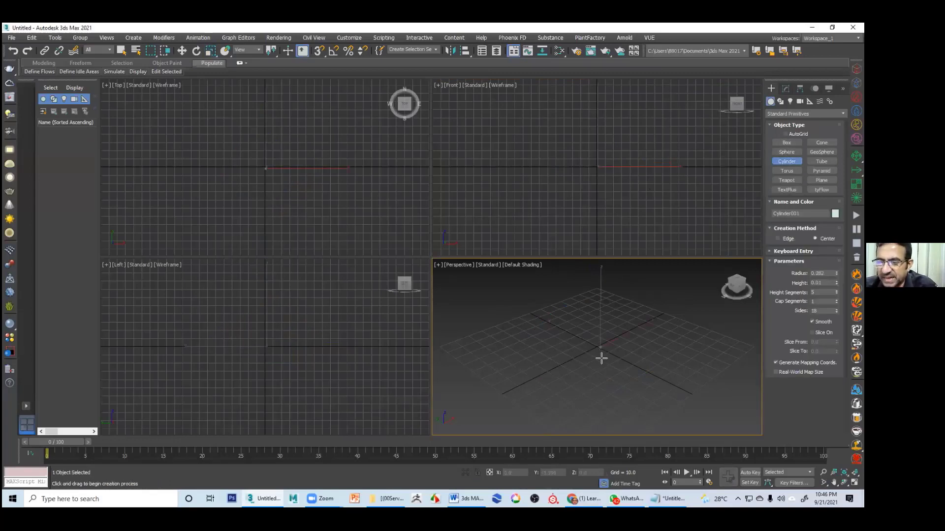
pyautogui.click(614, 284)
pyautogui.rightClick(618, 303)
pyautogui.moveTo(638, 328); pyautogui.dragTo(642, 342, button='middle')
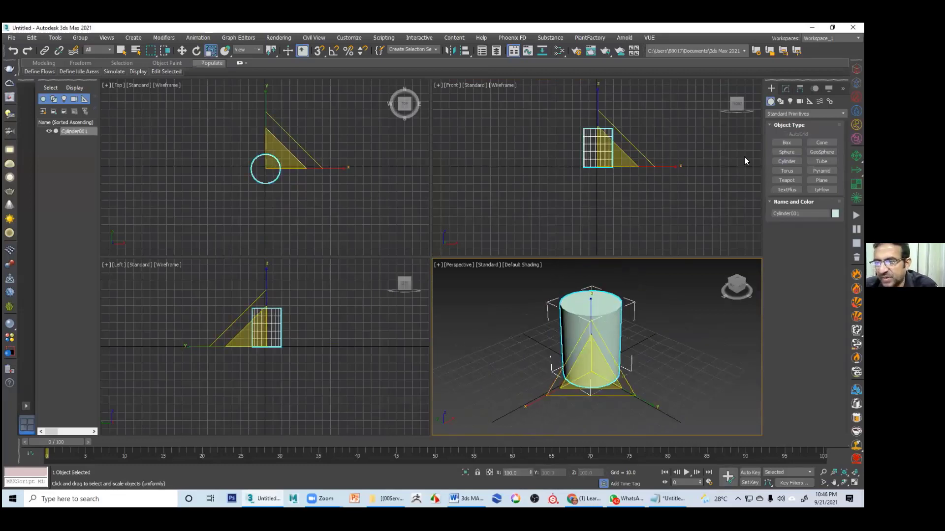
# - Apply a Taper modifier to the cylinder
pyautogui.click(627, 326)
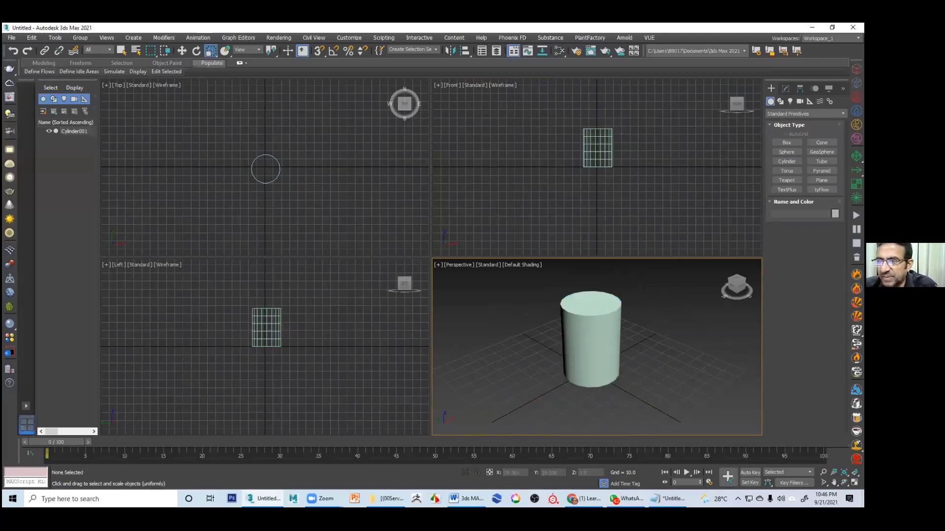
pyautogui.doubleClick(592, 335)
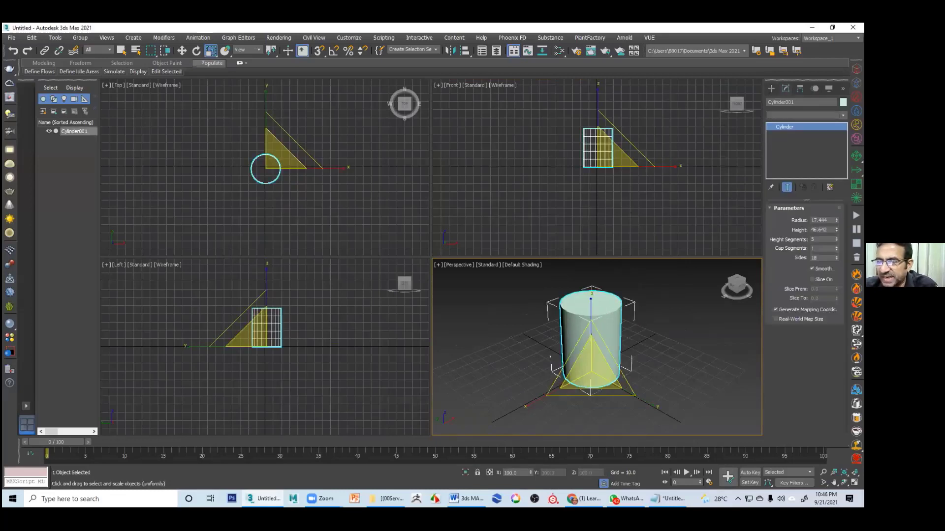
pyautogui.click(807, 116)
pyautogui.press('t')
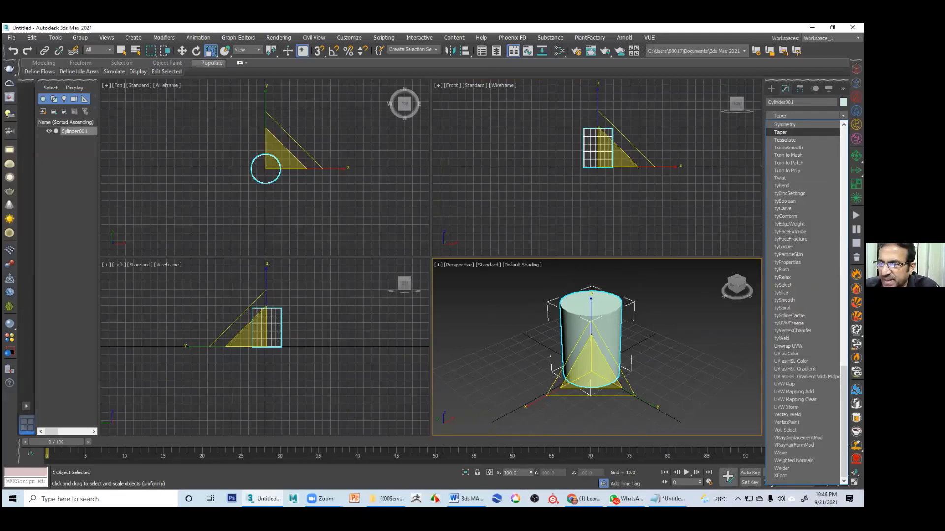
pyautogui.click(781, 132)
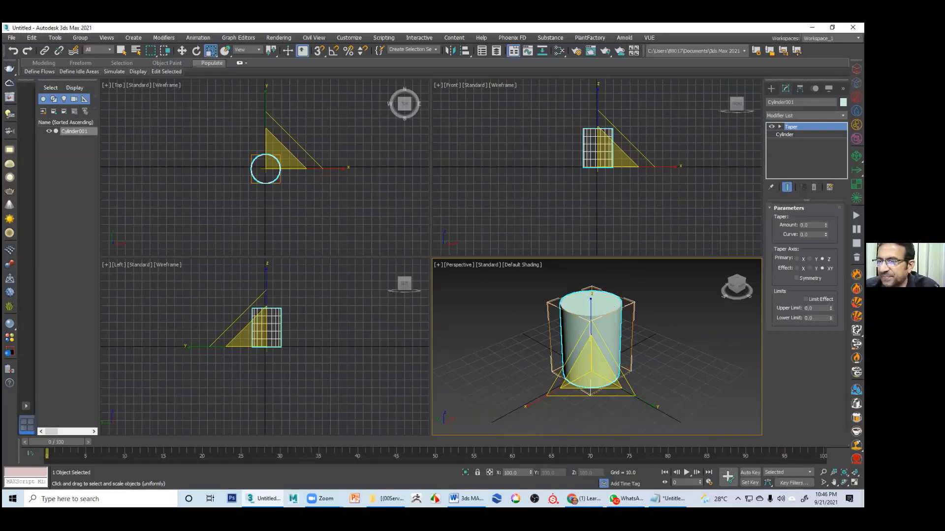
# - Set the cylinder's Taper amount to about 0.2 and curve to about 1.78 for a bulging barrel shape
pyautogui.moveTo(825, 224)
pyautogui.mouseDown()
pyautogui.moveTo(825, 199)
pyautogui.moveTo(826, 247)
pyautogui.moveTo(825, 198)
pyautogui.moveTo(826, 235)
pyautogui.mouseUp()
pyautogui.moveTo(669, 444); pyautogui.dragTo(649, 443)
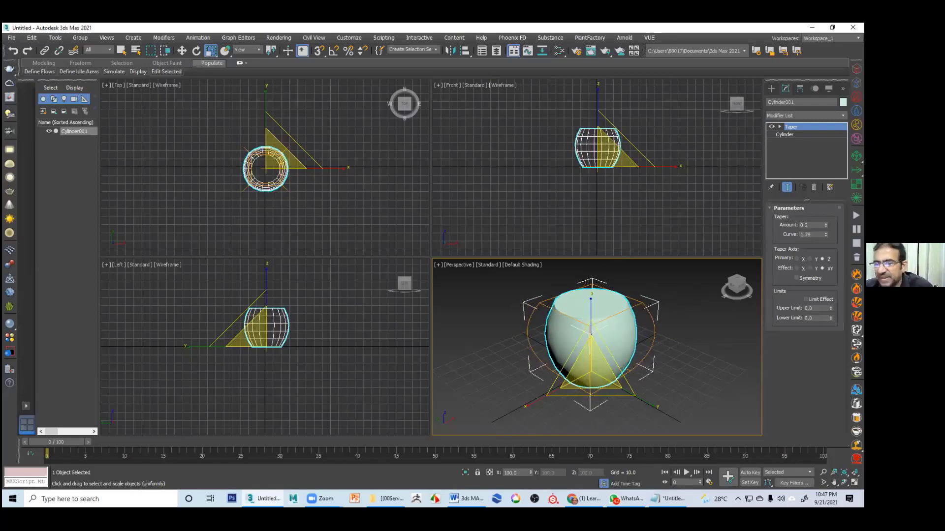
pyautogui.click(678, 368)
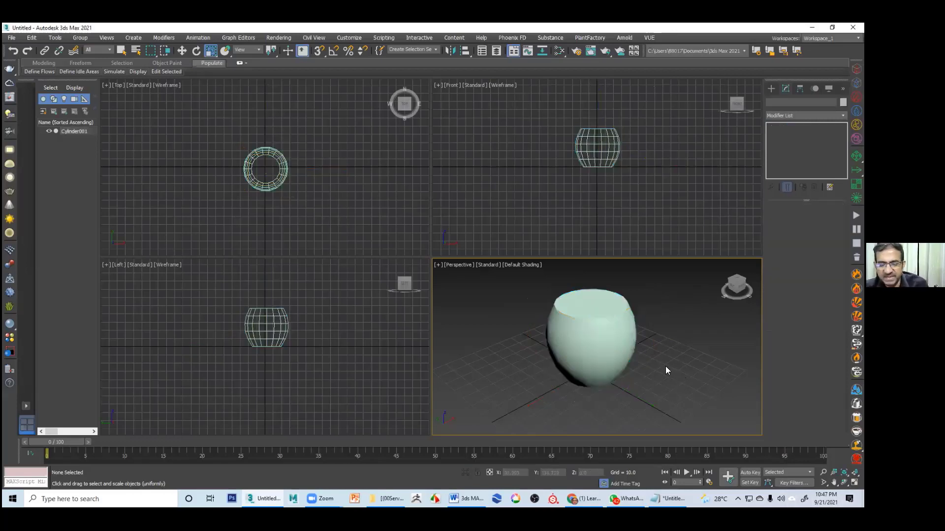
pyautogui.keyDown('alt'); pyautogui.moveTo(665, 370); pyautogui.dragTo(636, 347, button='middle'); pyautogui.keyUp('alt')
# - Delete the tapered cylinder from the scene
pyautogui.click(611, 339)
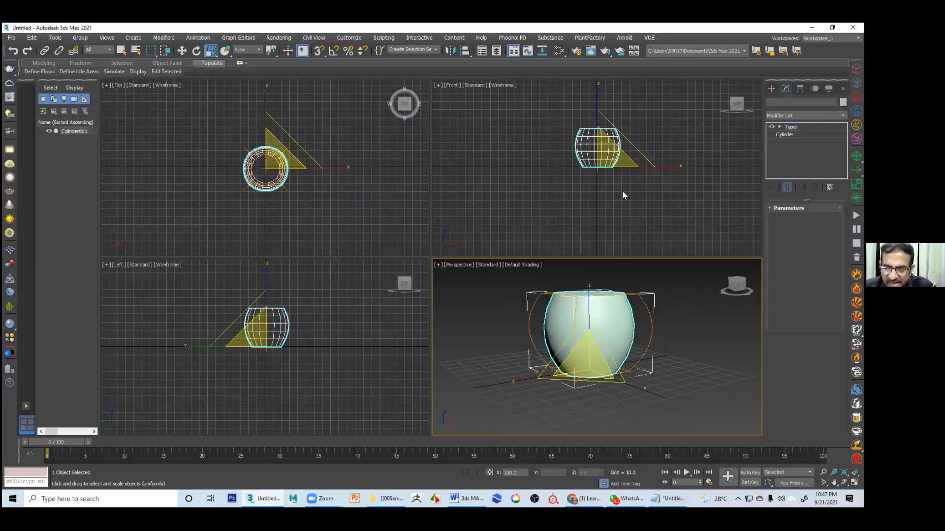
pyautogui.click(686, 321)
pyautogui.click(591, 349)
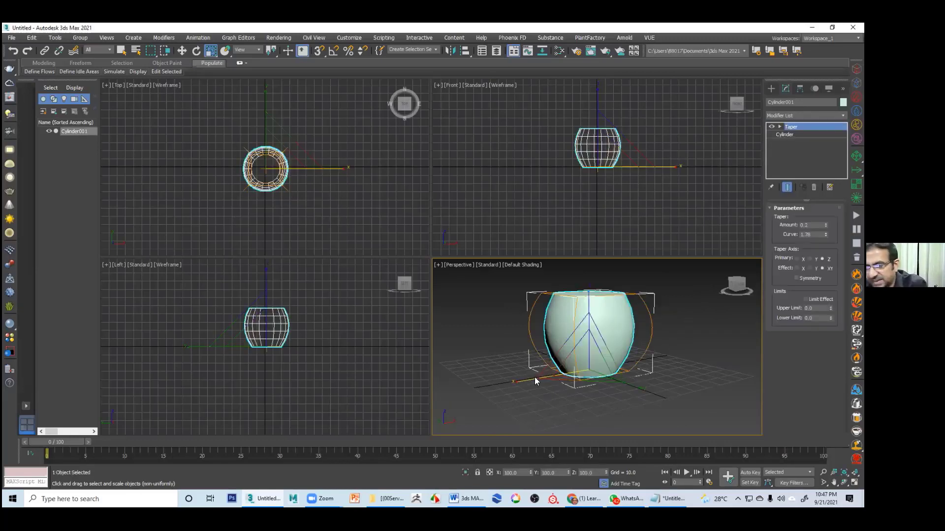
pyautogui.press('Delete')
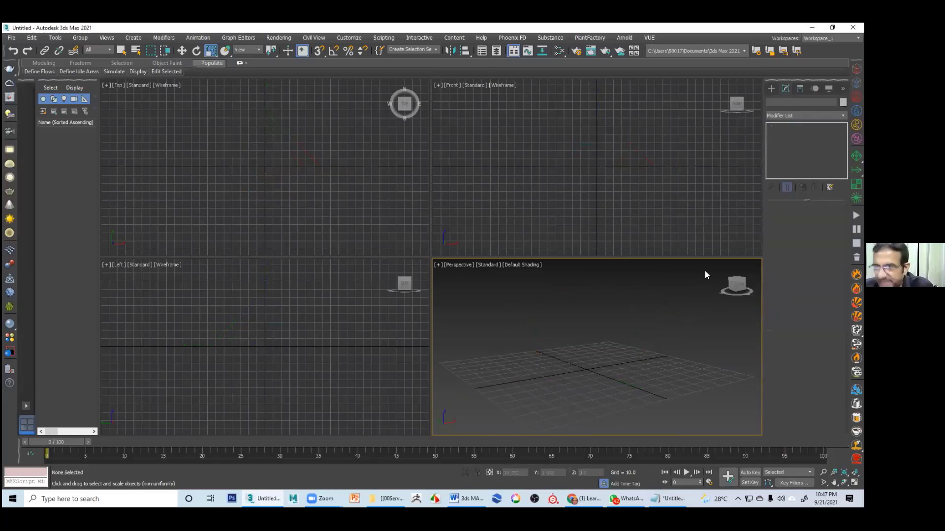
# - Create a sphere centred at the origin in the Top view with a radius of about 19.1
pyautogui.click(769, 89)
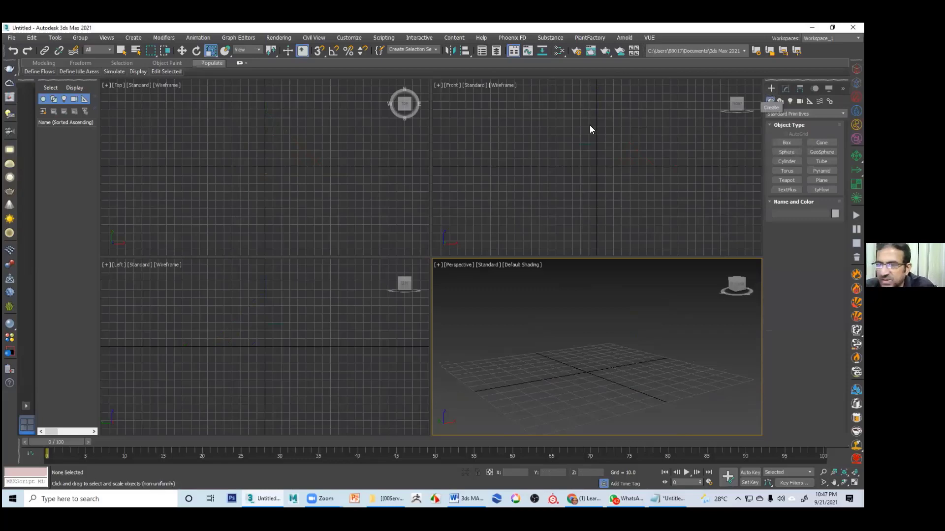
pyautogui.click(786, 152)
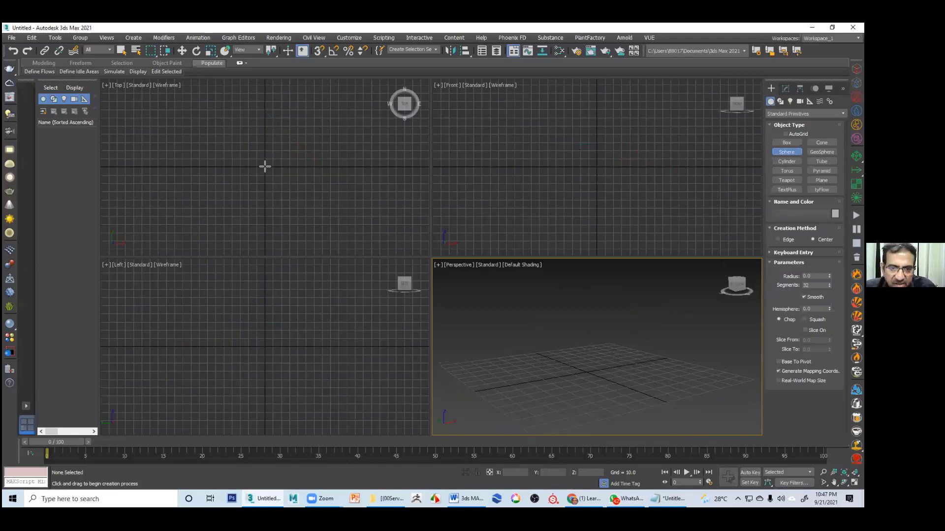
pyautogui.moveTo(265, 167); pyautogui.dragTo(268, 181)
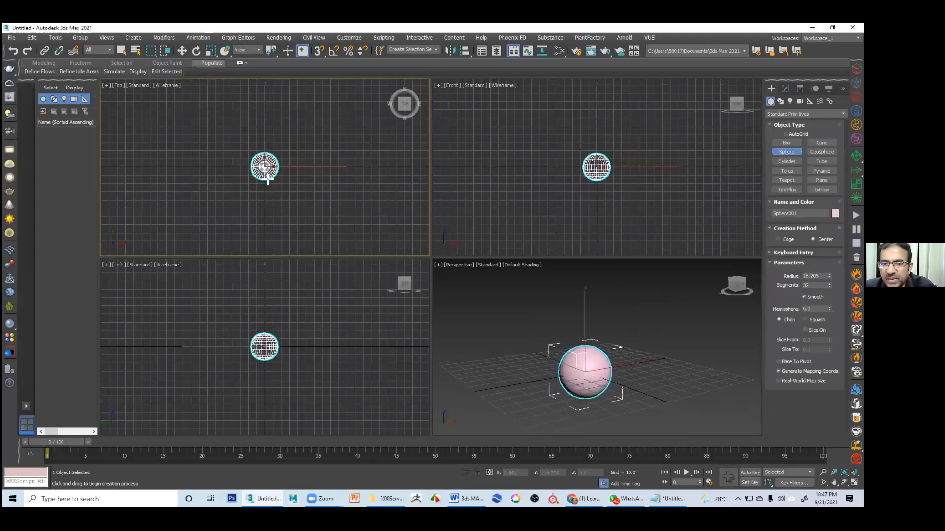
pyautogui.moveTo(268, 181); pyautogui.dragTo(268, 185)
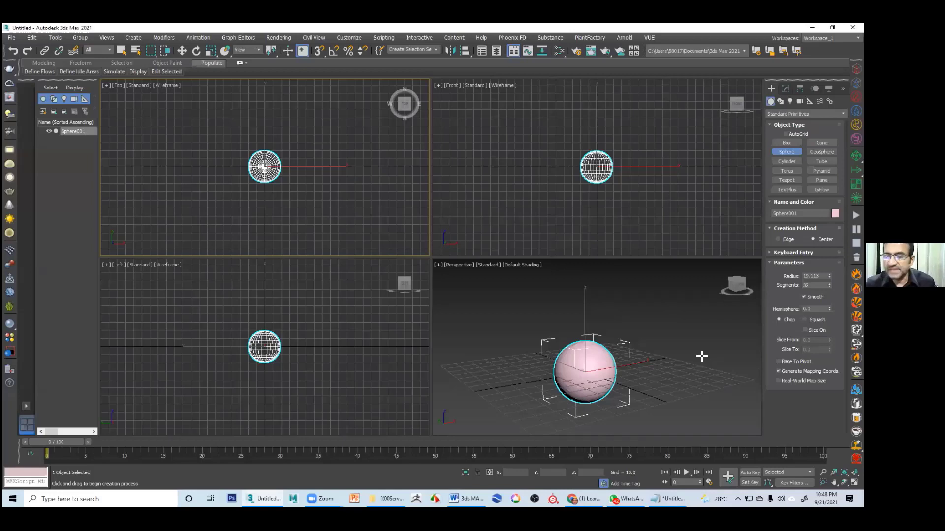
# - Apply a Taper modifier to the sphere and set its amount to about 0.51
pyautogui.click(675, 195)
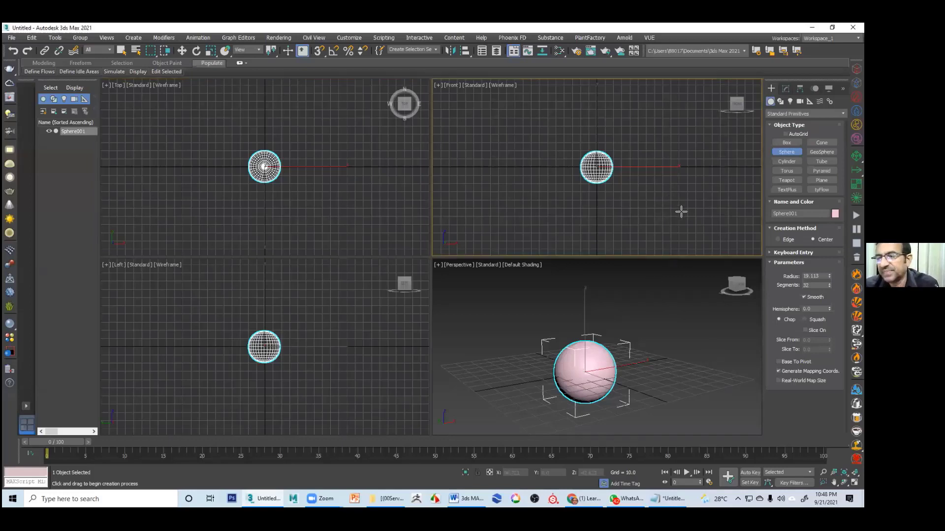
pyautogui.press('r')
pyautogui.press('r')
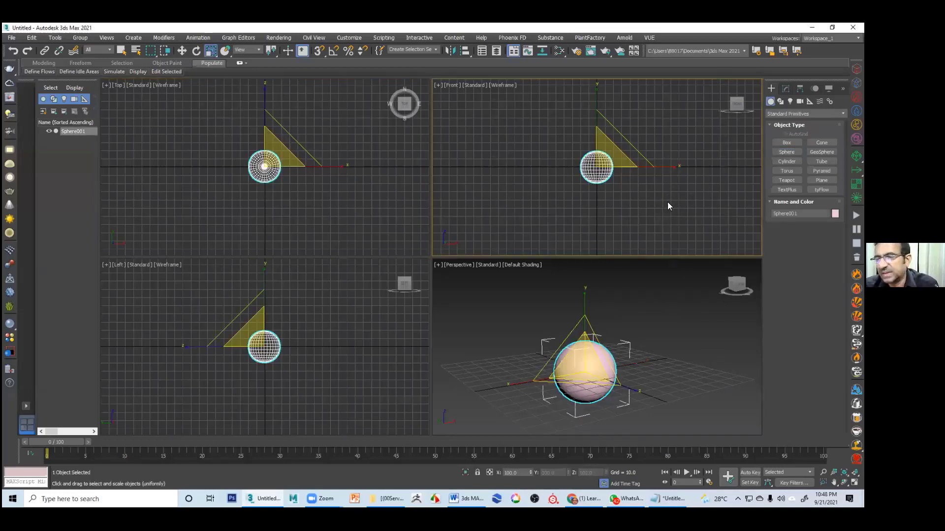
pyautogui.click(785, 89)
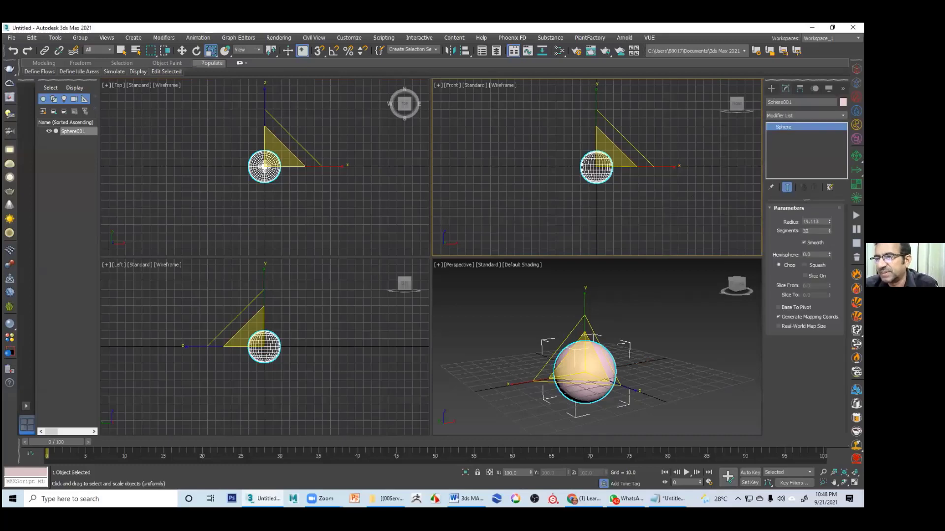
pyautogui.click(805, 115)
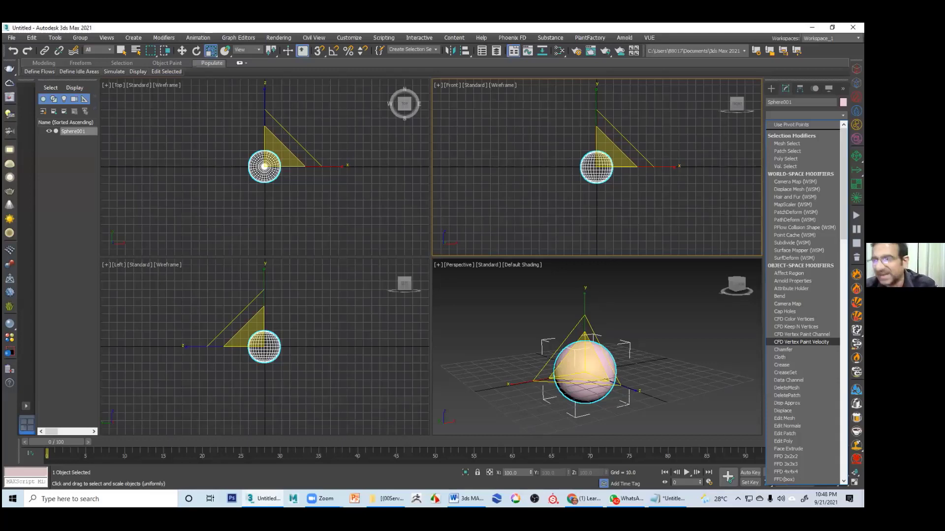
pyautogui.press('t')
pyautogui.press('Return')
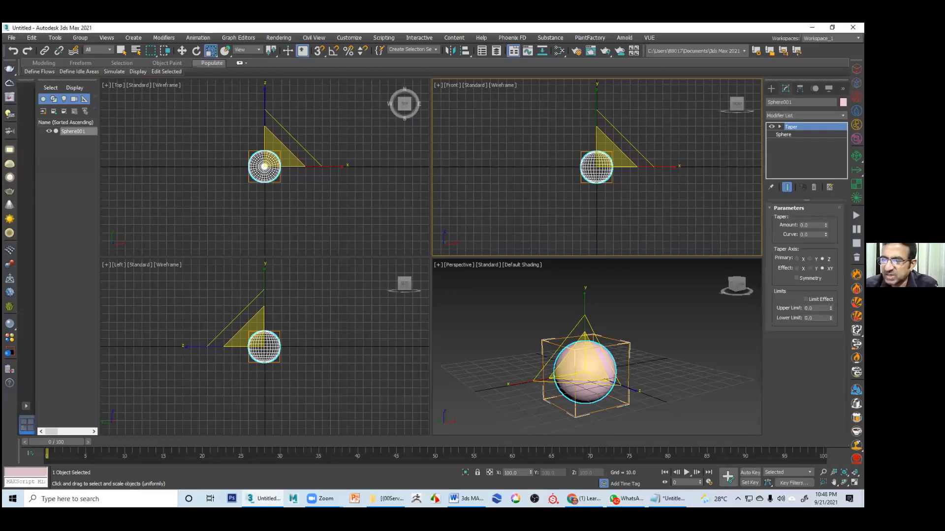
pyautogui.moveTo(825, 225); pyautogui.dragTo(826, 203)
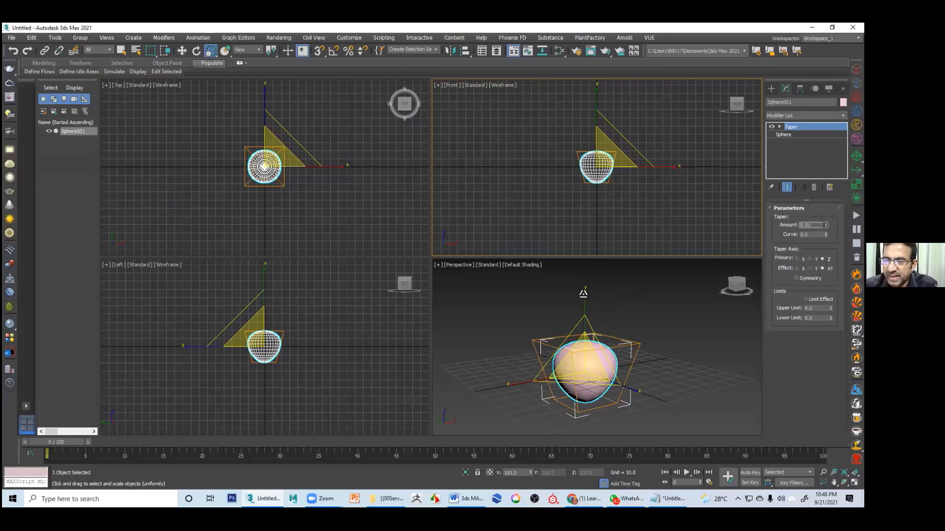
# - Scale the tapered sphere along its vertical axis to about 137% to form an egg shape
pyautogui.moveTo(585, 291); pyautogui.dragTo(586, 281)
pyautogui.click(668, 217)
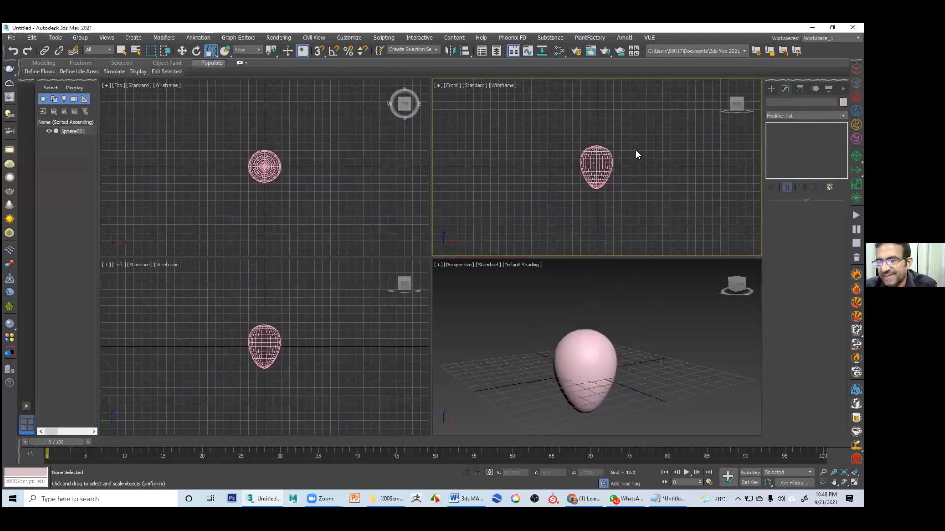
pyautogui.hotkey('ctrl', 'z')
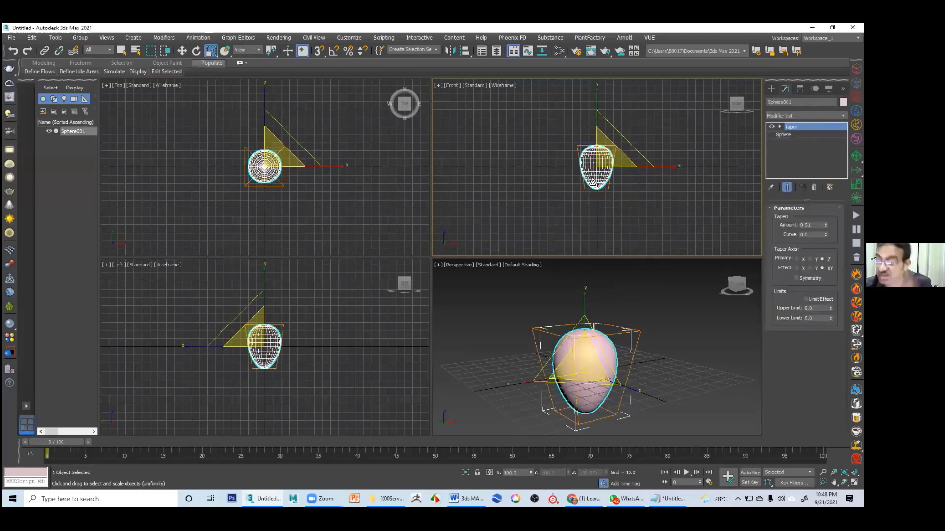
pyautogui.click(654, 207)
pyautogui.click(594, 174)
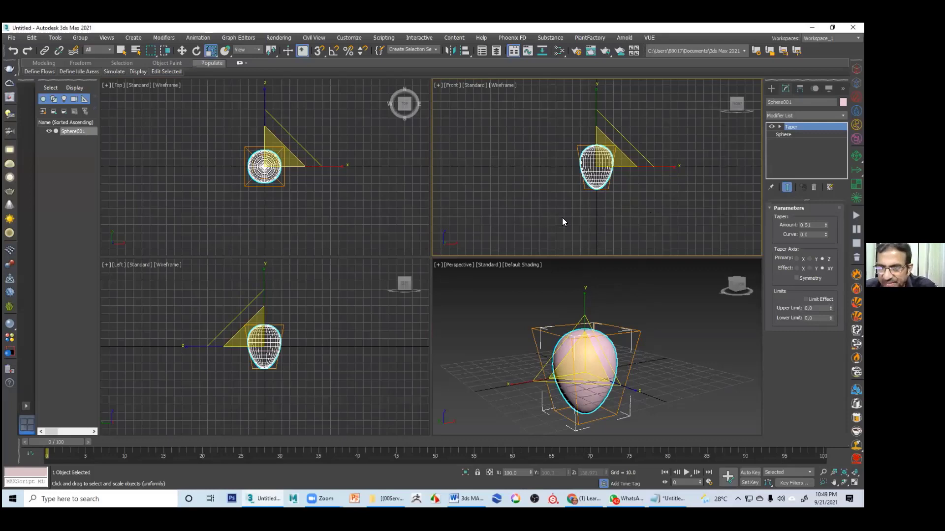
pyautogui.click(628, 189)
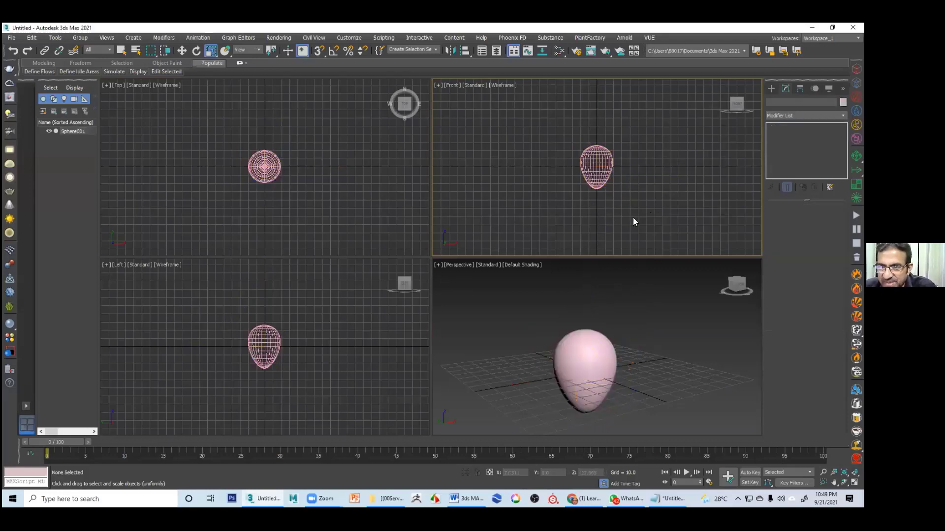
# - Rotate the egg shape about 84 degrees counterclockwise in the Front view so it lies on its side
pyautogui.click(601, 173)
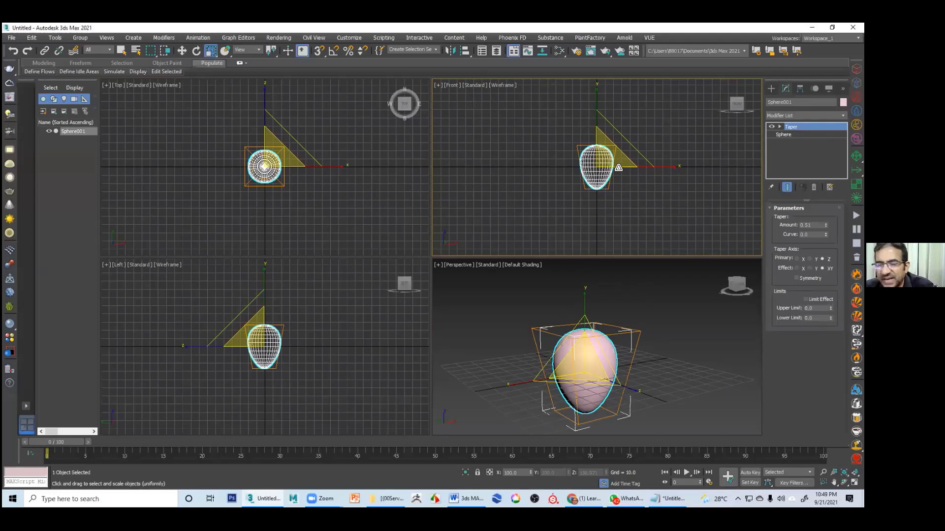
pyautogui.press('e')
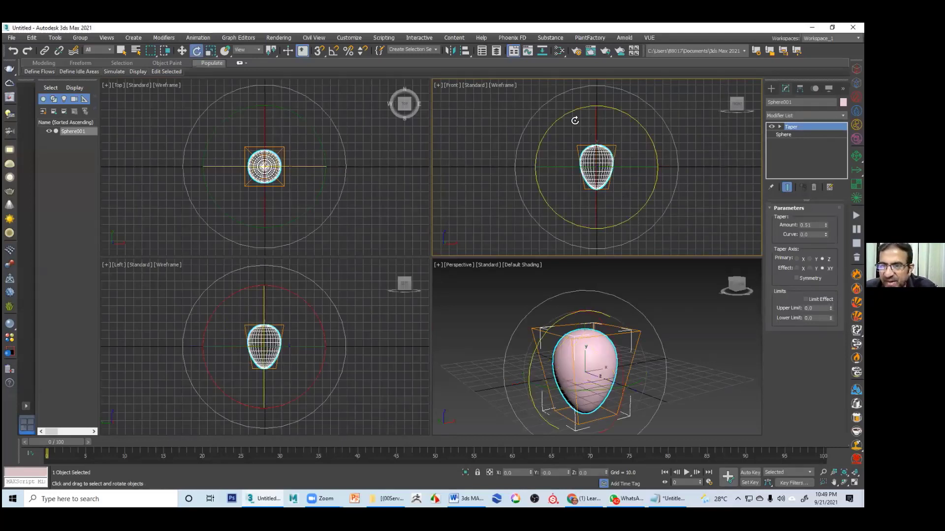
pyautogui.moveTo(569, 115); pyautogui.dragTo(519, 172)
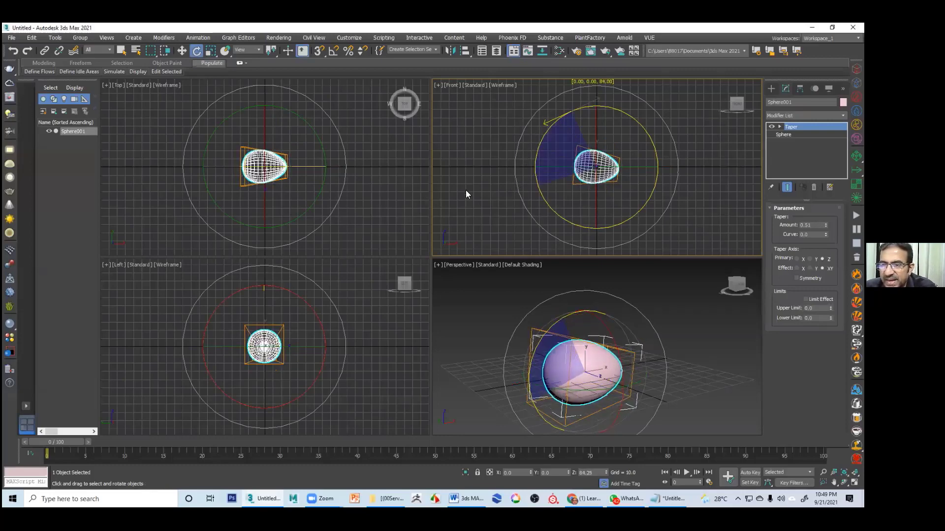
pyautogui.moveTo(466, 191); pyautogui.dragTo(473, 190)
pyautogui.click(585, 244)
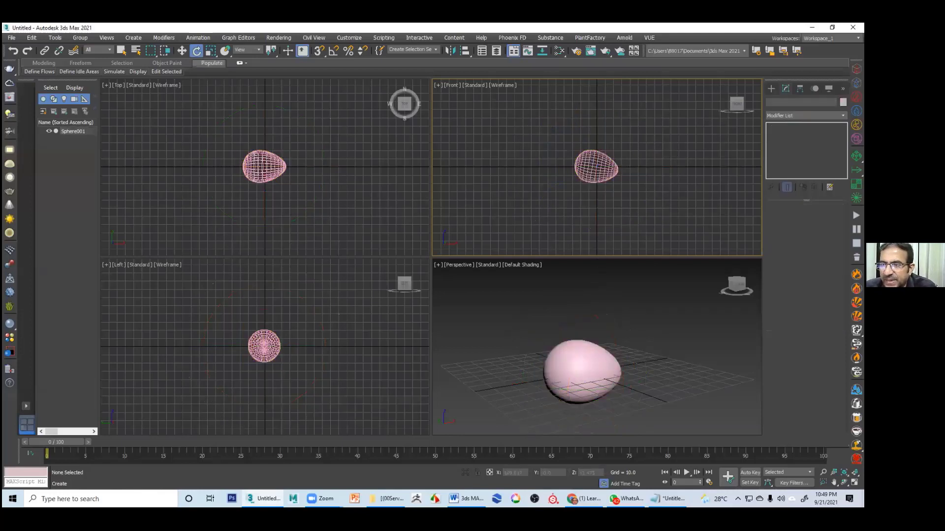
# - Create a second sphere at the egg's blunt end in the Top view with a radius of about 10.4
pyautogui.click(771, 89)
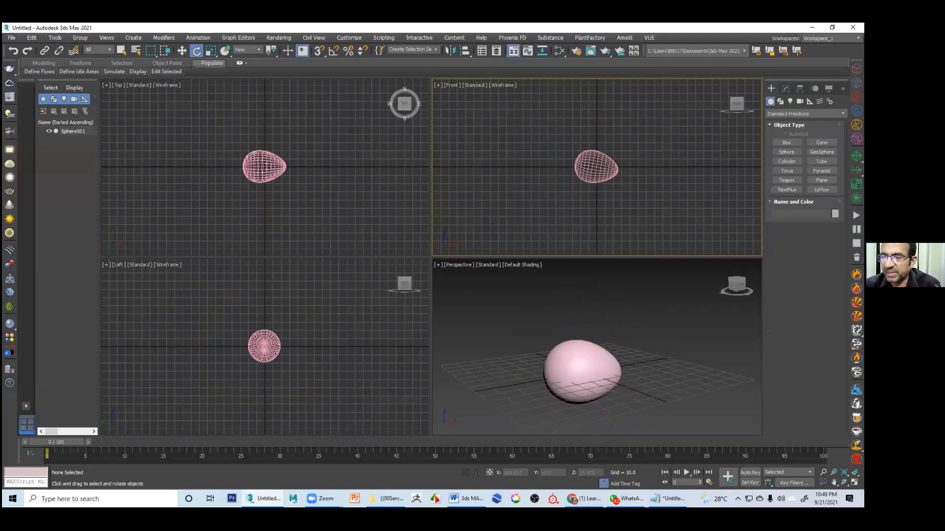
pyautogui.click(786, 152)
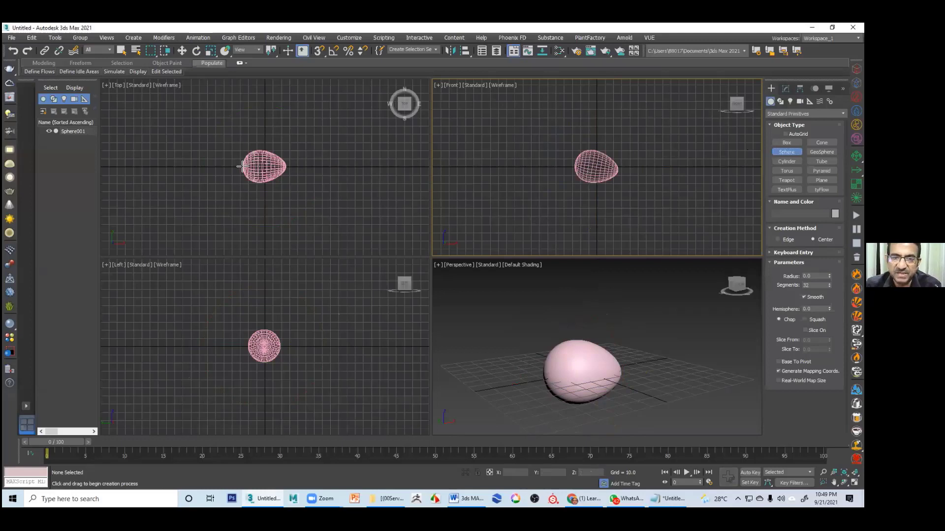
pyautogui.moveTo(242, 167); pyautogui.dragTo(255, 171)
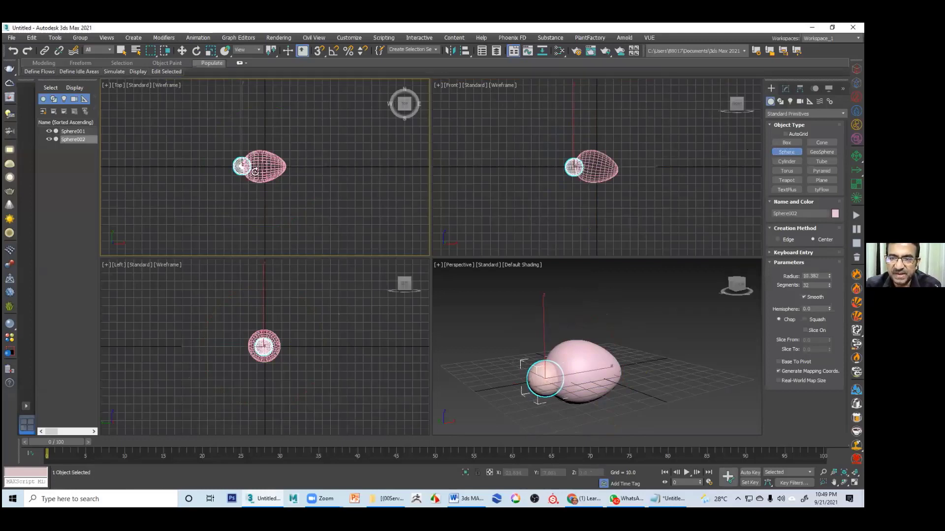
# - Move the small sphere up in the Front view so it sits as a head above the egg's blunt end
pyautogui.press('e')
pyautogui.press('w')
pyautogui.moveTo(580, 162); pyautogui.dragTo(581, 144)
pyautogui.click(660, 332)
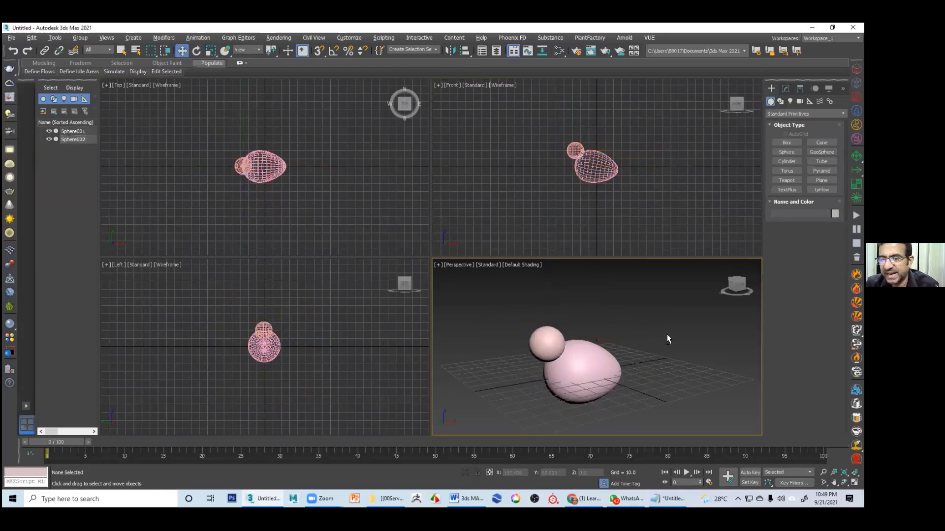
pyautogui.keyDown('alt'); pyautogui.moveTo(667, 339); pyautogui.dragTo(629, 351, button='middle'); pyautogui.keyUp('alt')
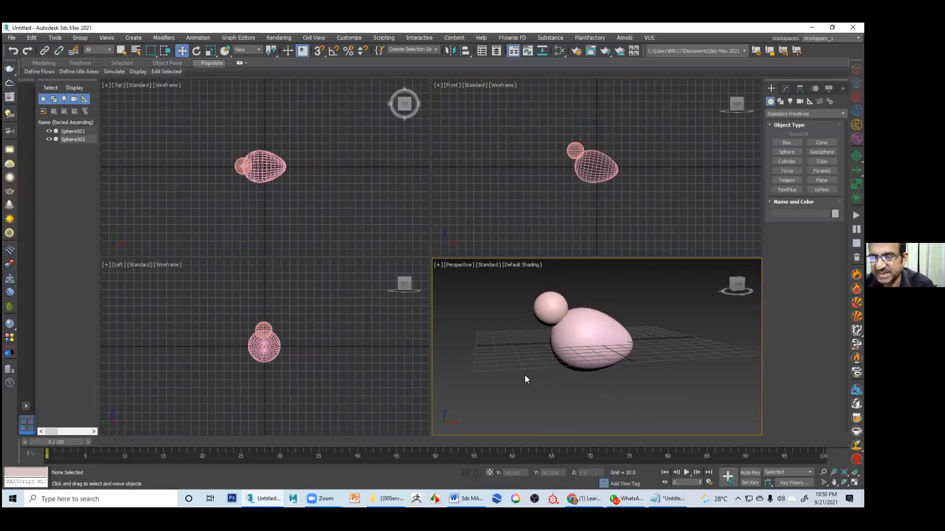
# - Create a cone at the head's centre in the Left view with base radius about 3.1, tip radius 0 and height about 15.1
pyautogui.click(822, 143)
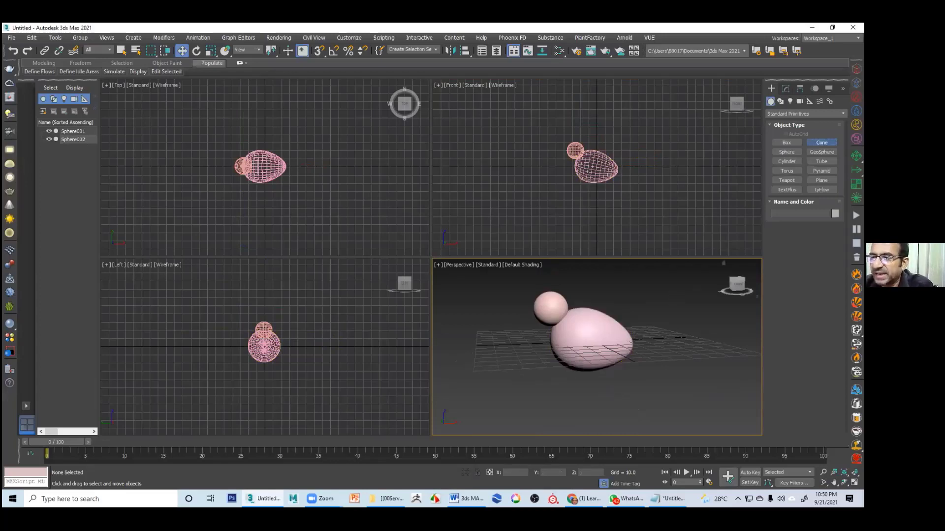
pyautogui.scroll(4, 287, 339)
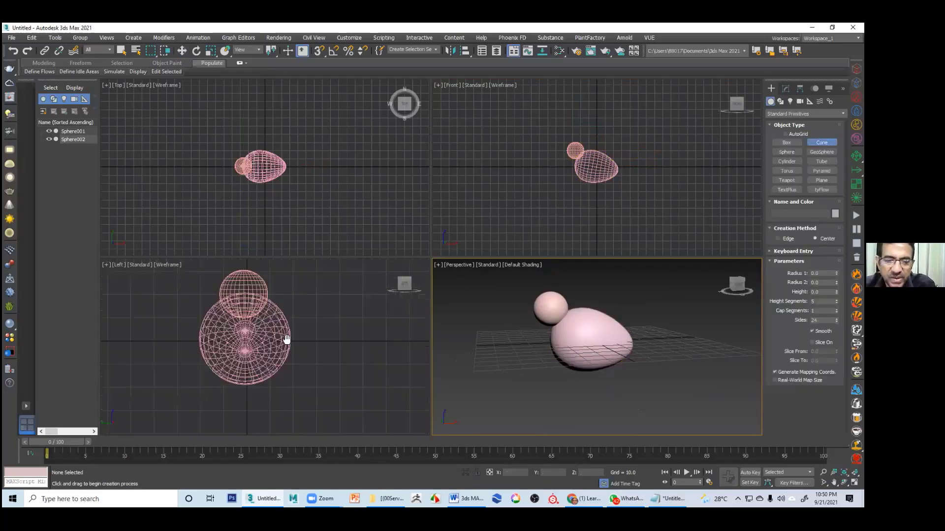
pyautogui.moveTo(287, 339); pyautogui.dragTo(289, 365, button='middle')
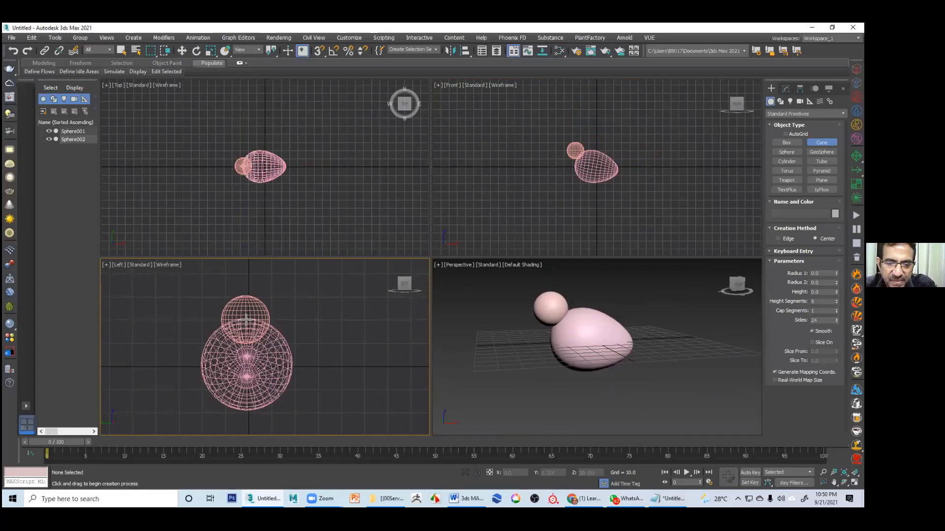
pyautogui.moveTo(246, 321); pyautogui.dragTo(246, 328)
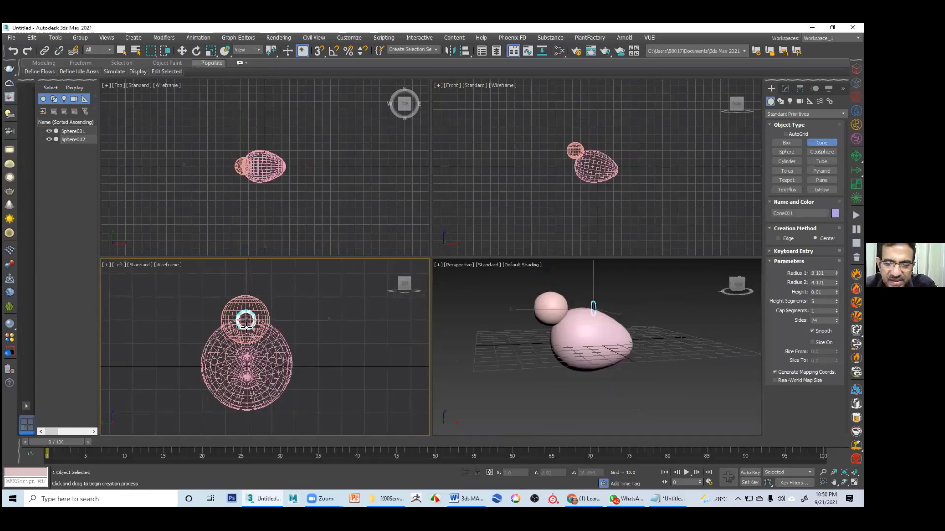
pyautogui.click(266, 294)
pyautogui.click(253, 326)
pyautogui.press('w')
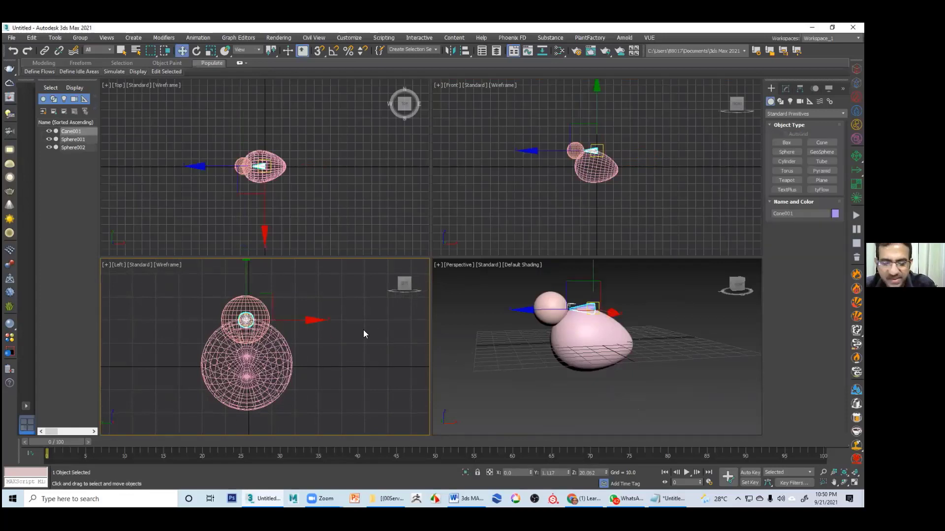
# - Move the cone in the Front view to the front of the head so it points outward as a beak
pyautogui.scroll(4, 570, 207)
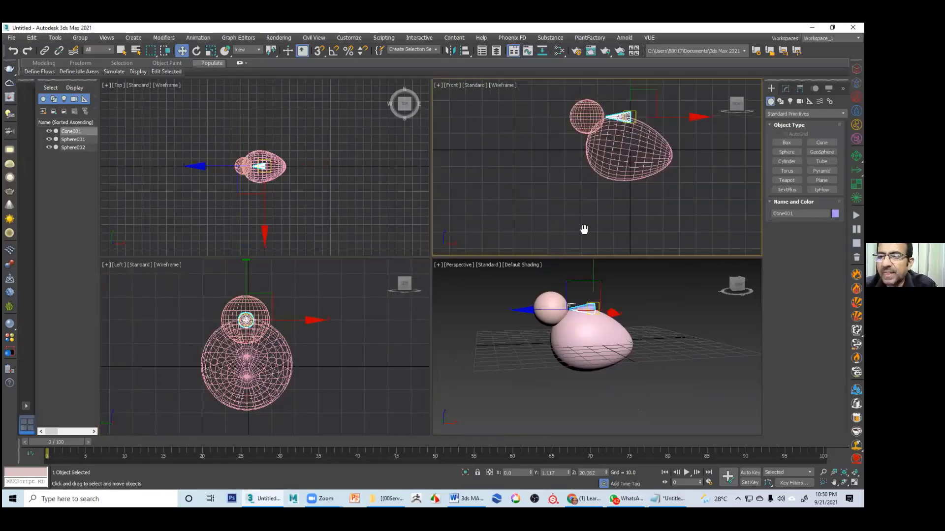
pyautogui.click(612, 178)
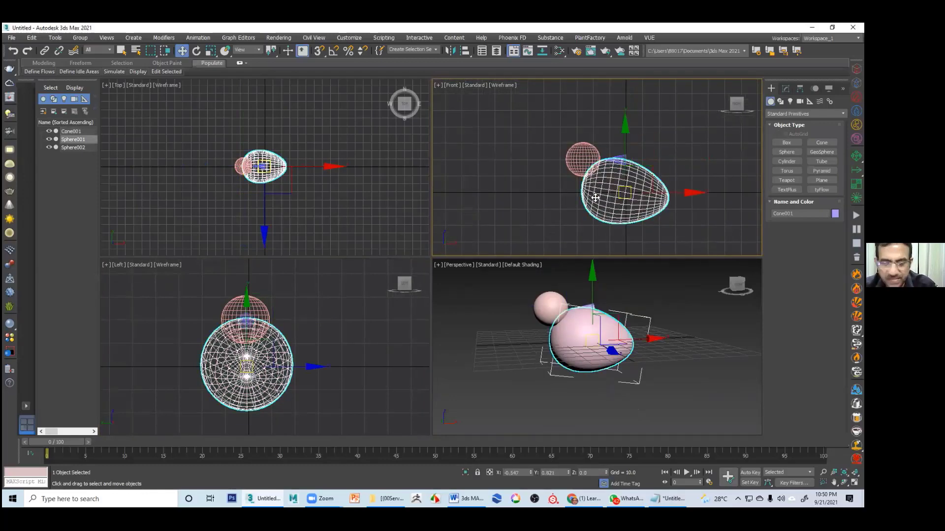
pyautogui.moveTo(612, 178); pyautogui.dragTo(651, 188)
pyautogui.click(648, 152)
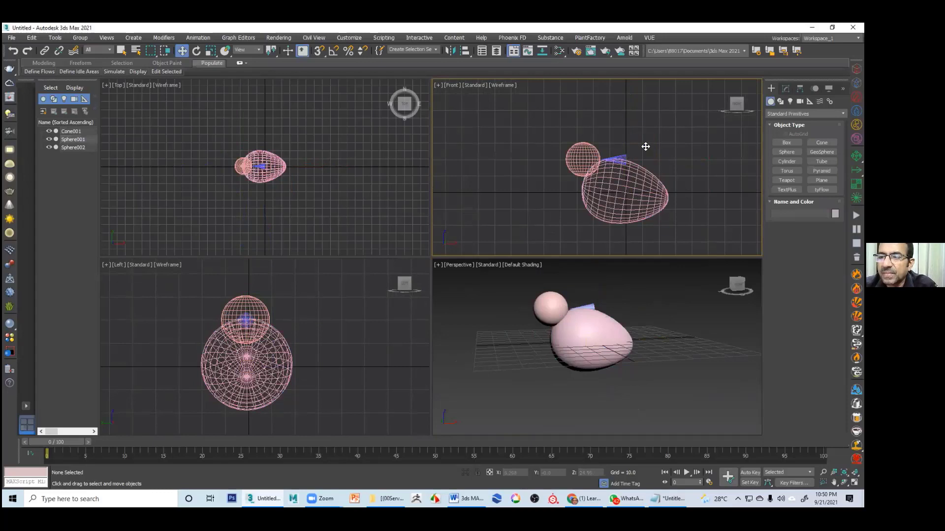
pyautogui.click(615, 158)
pyautogui.moveTo(654, 142); pyautogui.dragTo(597, 140)
pyautogui.click(544, 230)
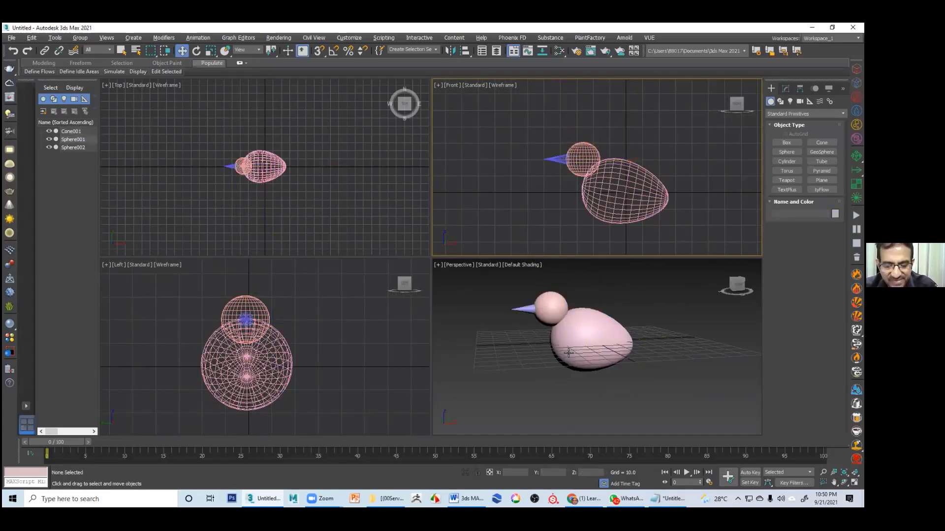
# - Change the beak cone's object color to red
pyautogui.click(546, 331)
pyautogui.hotkey('alt', 'w')
pyautogui.keyDown('alt'); pyautogui.moveTo(516, 291); pyautogui.dragTo(528, 292, button='middle'); pyautogui.keyUp('alt')
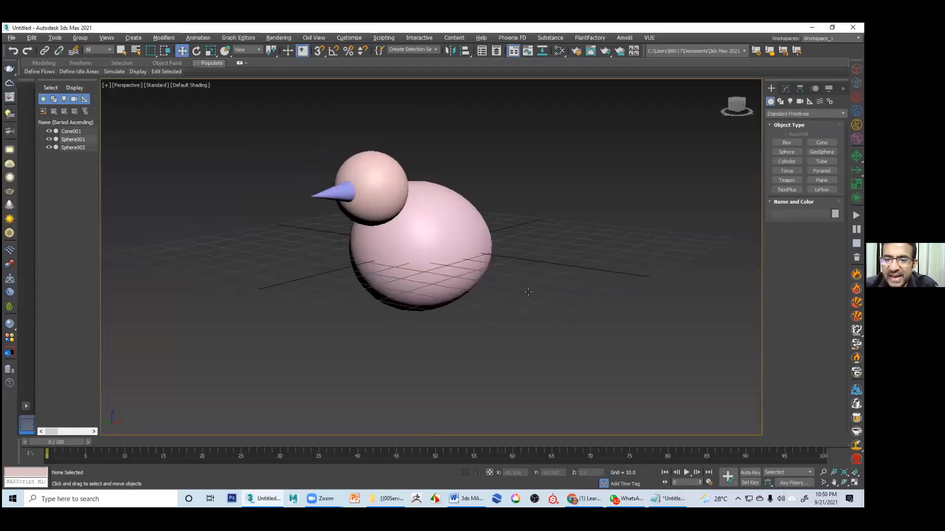
pyautogui.moveTo(457, 221); pyautogui.dragTo(559, 276, button='middle')
pyautogui.scroll(3, 566, 302)
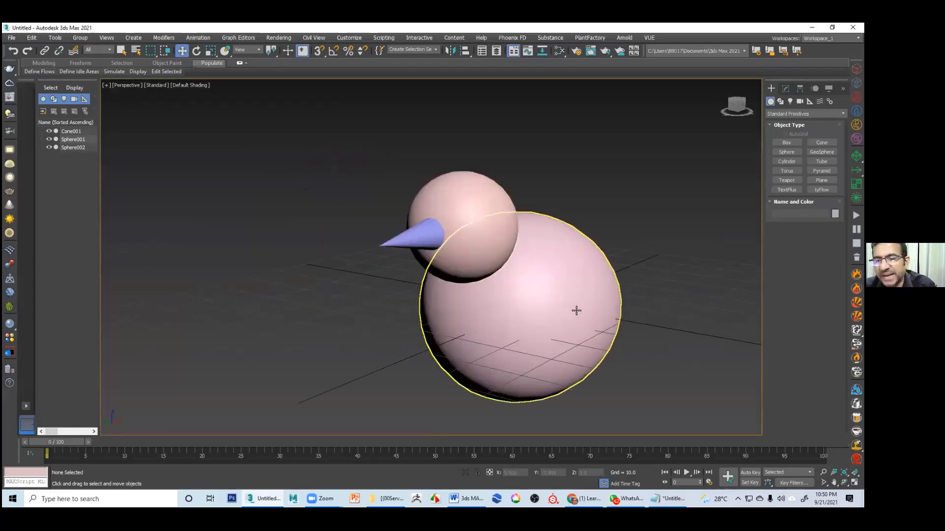
pyautogui.keyDown('alt'); pyautogui.moveTo(559, 291); pyautogui.dragTo(506, 268, button='middle'); pyautogui.keyUp('alt')
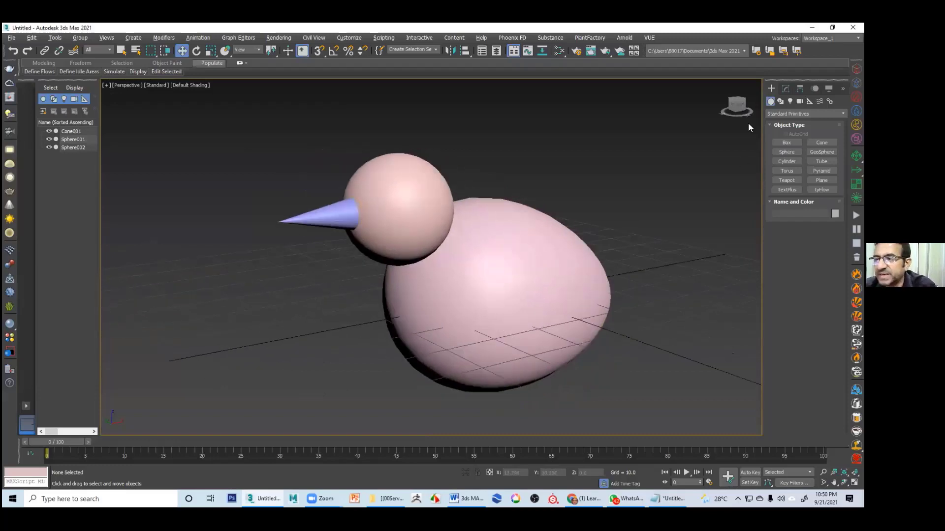
pyautogui.click(786, 88)
pyautogui.click(352, 204)
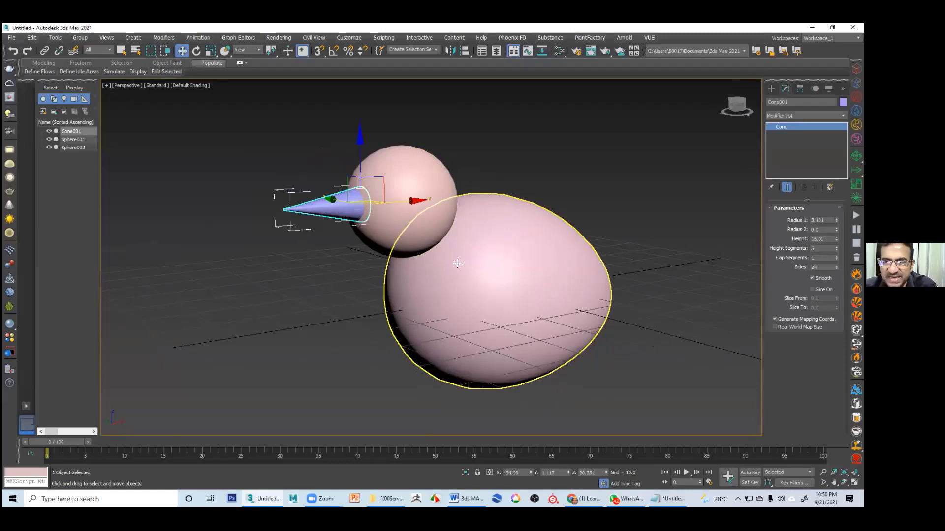
pyautogui.keyDown('alt'); pyautogui.moveTo(458, 263); pyautogui.dragTo(543, 334, button='middle'); pyautogui.keyUp('alt')
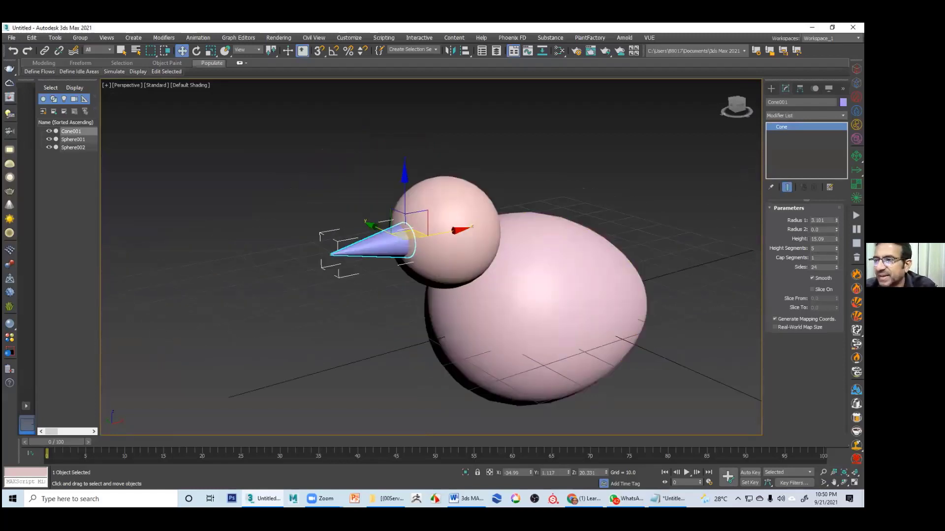
pyautogui.click(843, 102)
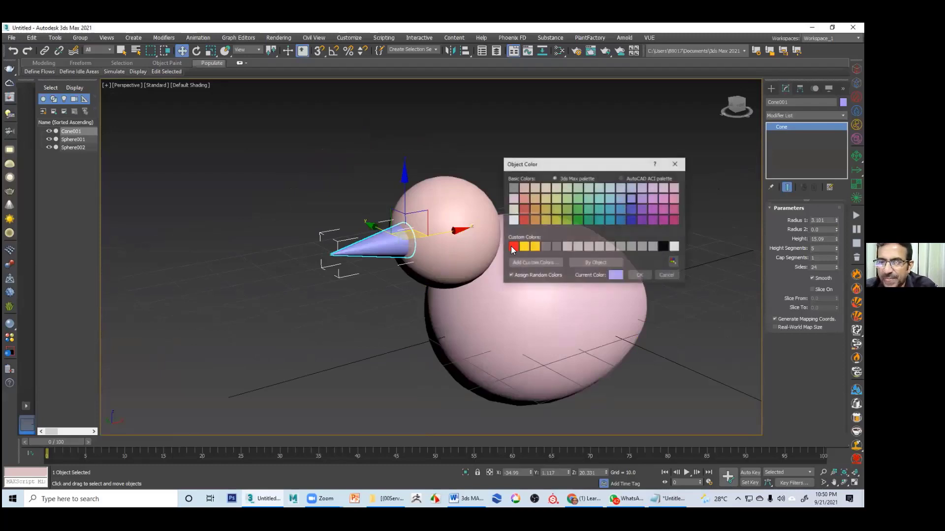
pyautogui.click(523, 220)
pyautogui.click(640, 276)
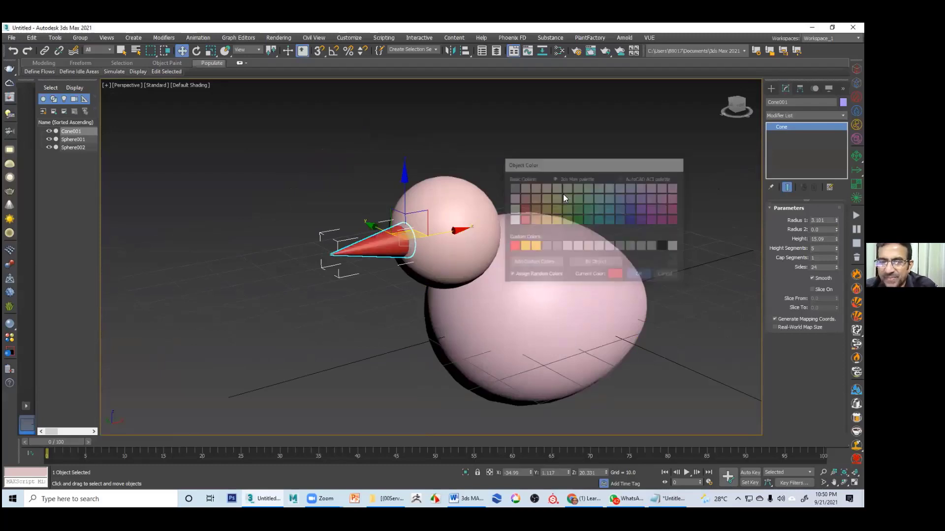
# - Examine up close how the red beak sits against the bird's head
pyautogui.click(519, 202)
pyautogui.moveTo(515, 199)
pyautogui.keyDown('alt'); pyautogui.mouseDown(button='middle')
pyautogui.moveTo(530, 202)
pyautogui.moveTo(463, 214)
pyautogui.moveTo(480, 200)
pyautogui.moveTo(510, 204)
pyautogui.mouseUp(button='middle'); pyautogui.keyUp('alt')
pyautogui.scroll(2, 380, 248)
pyautogui.click(379, 248)
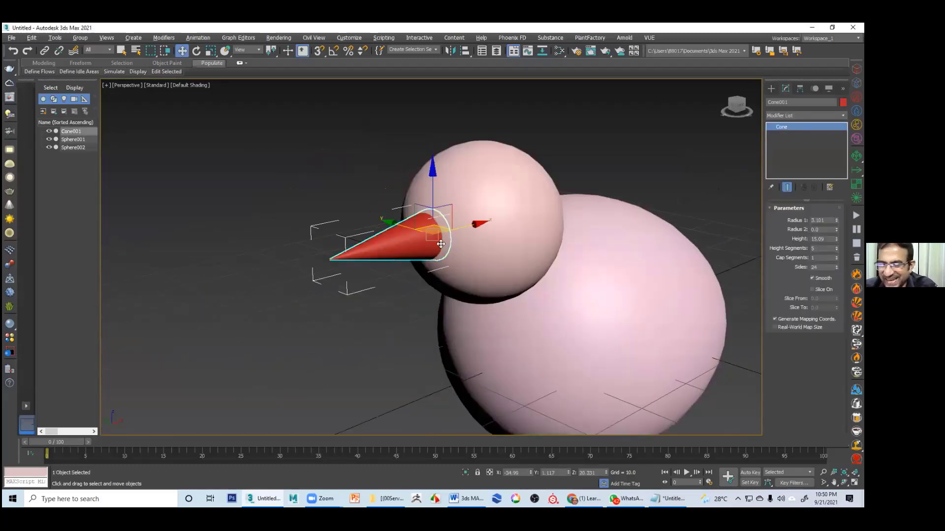
pyautogui.scroll(1, 379, 248)
pyautogui.moveTo(498, 260); pyautogui.dragTo(441, 244, button='middle')
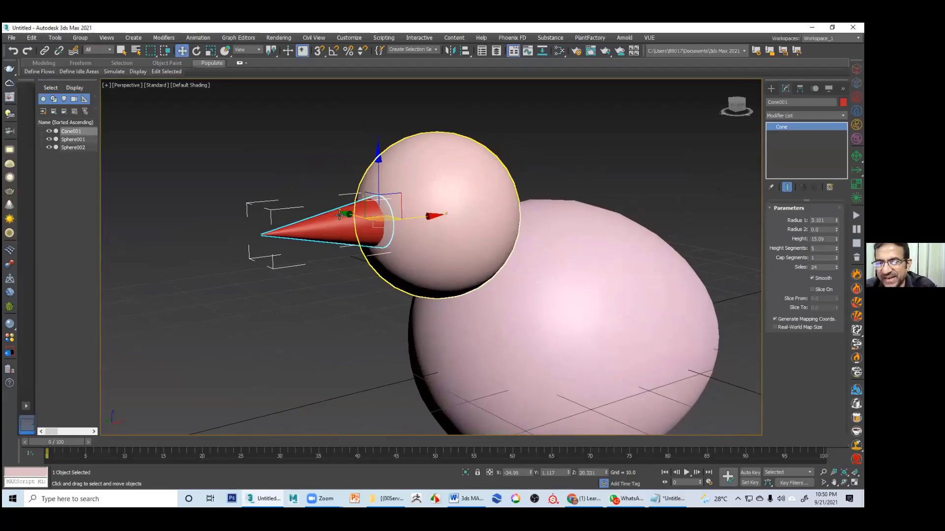
pyautogui.moveTo(577, 164); pyautogui.dragTo(577, 159, button='middle')
pyautogui.click(577, 160)
pyautogui.hotkey('ctrl', 'z')
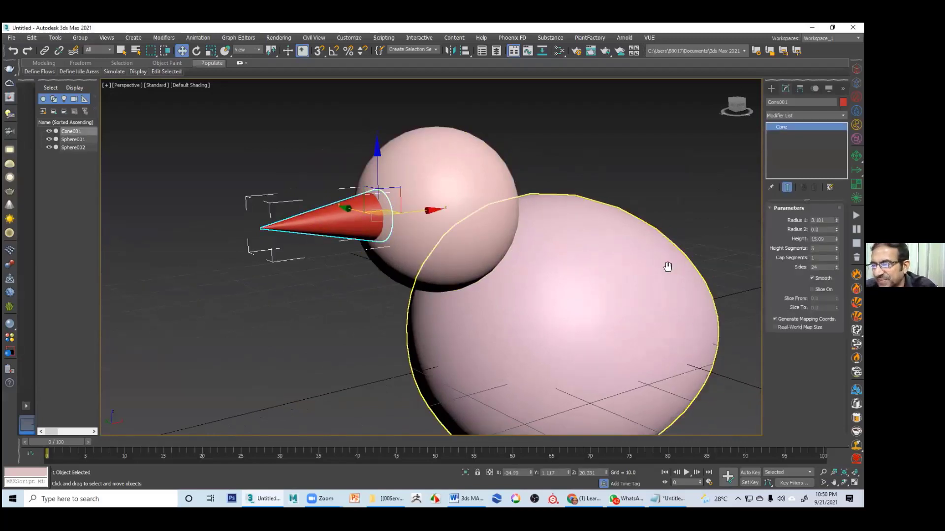
# - Turn on slicing for the beak cone and set Slice From to 180 so only its upper half is kept
pyautogui.moveTo(667, 266); pyautogui.dragTo(656, 263, button='middle')
pyautogui.click(811, 290)
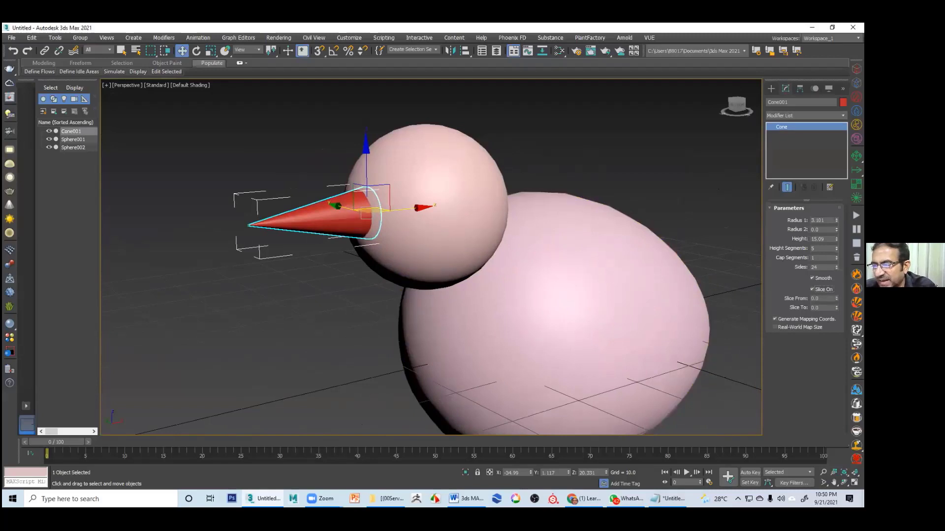
pyautogui.moveTo(837, 298); pyautogui.dragTo(837, 268)
pyautogui.moveTo(837, 298); pyautogui.dragTo(836, 285)
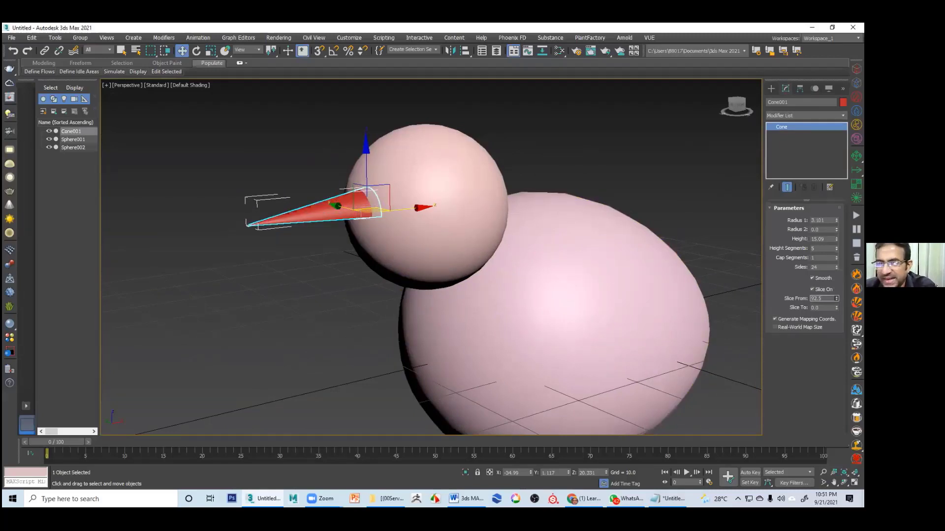
pyautogui.keyDown('alt'); pyautogui.moveTo(453, 238); pyautogui.dragTo(439, 208, button='middle'); pyautogui.keyUp('alt')
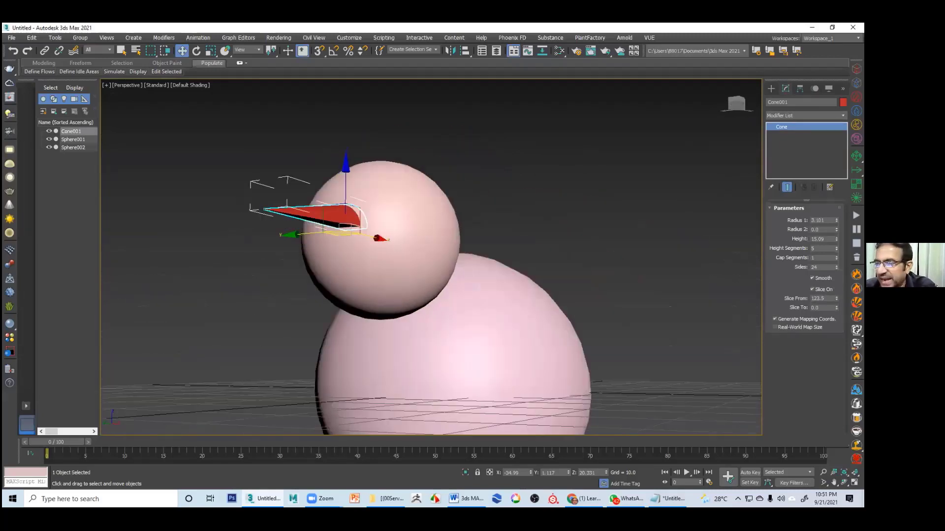
pyautogui.write('180.0')
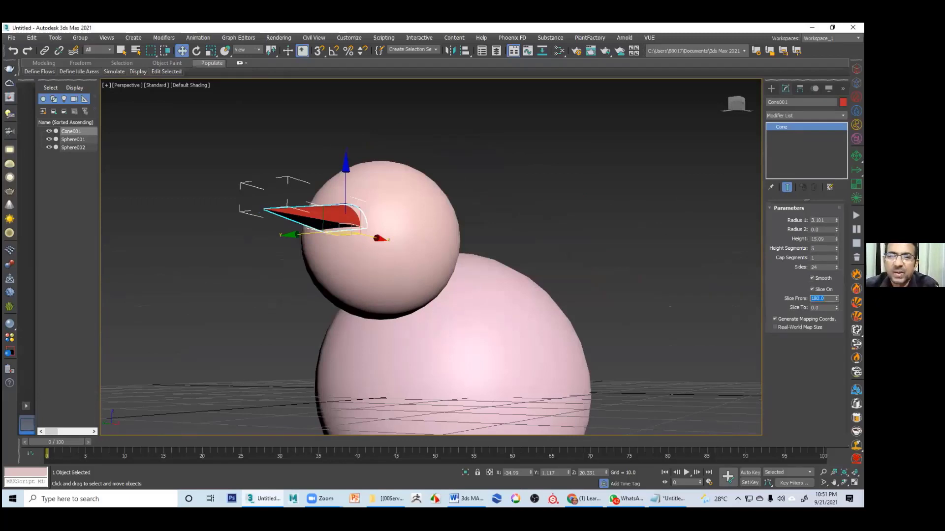
pyautogui.click(624, 254)
pyautogui.keyDown('alt'); pyautogui.moveTo(587, 267); pyautogui.dragTo(704, 268, button='middle'); pyautogui.keyUp('alt')
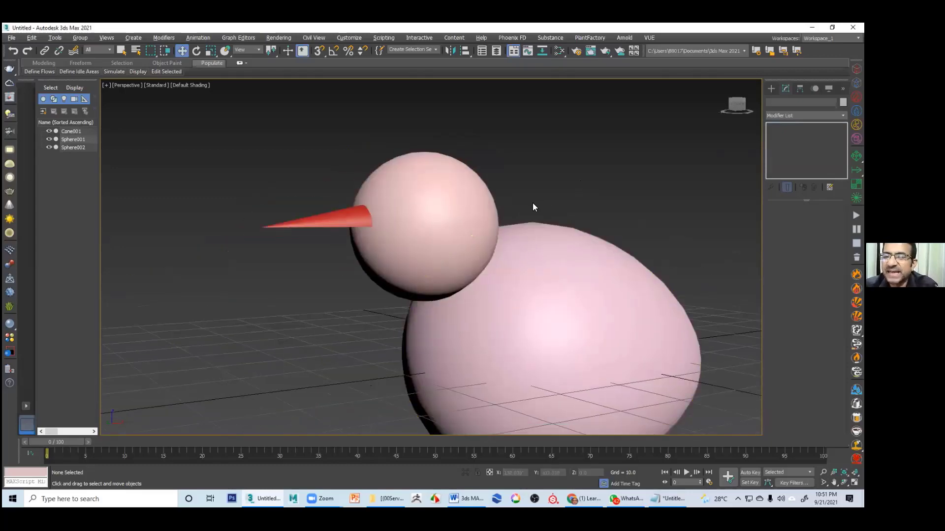
# - Mirror the half cone about the Y axis in the Front view as a copy to form the lower beak
pyautogui.hotkey('alt', 'w')
pyautogui.hotkey('alt', 'w')
pyautogui.scroll(5, 394, 206)
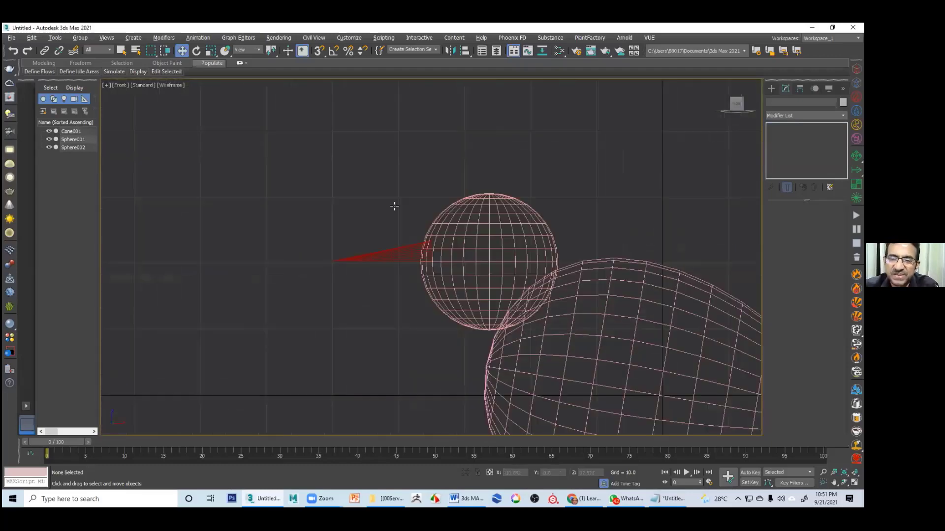
pyautogui.scroll(5, 276, 254)
pyautogui.moveTo(403, 232); pyautogui.dragTo(464, 195, button='middle')
pyautogui.moveTo(289, 187); pyautogui.dragTo(363, 244)
pyautogui.moveTo(426, 218); pyautogui.dragTo(424, 178, button='middle')
pyautogui.click(450, 50)
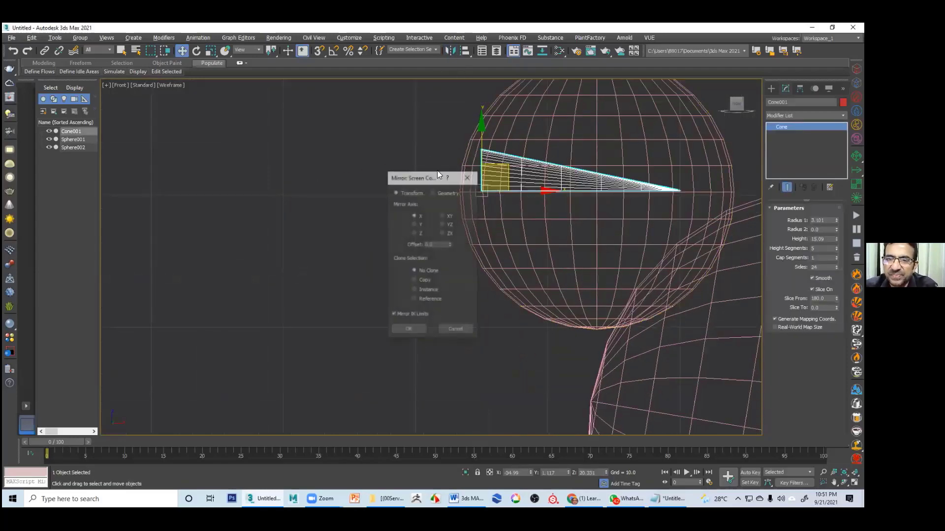
pyautogui.moveTo(489, 189); pyautogui.dragTo(647, 215)
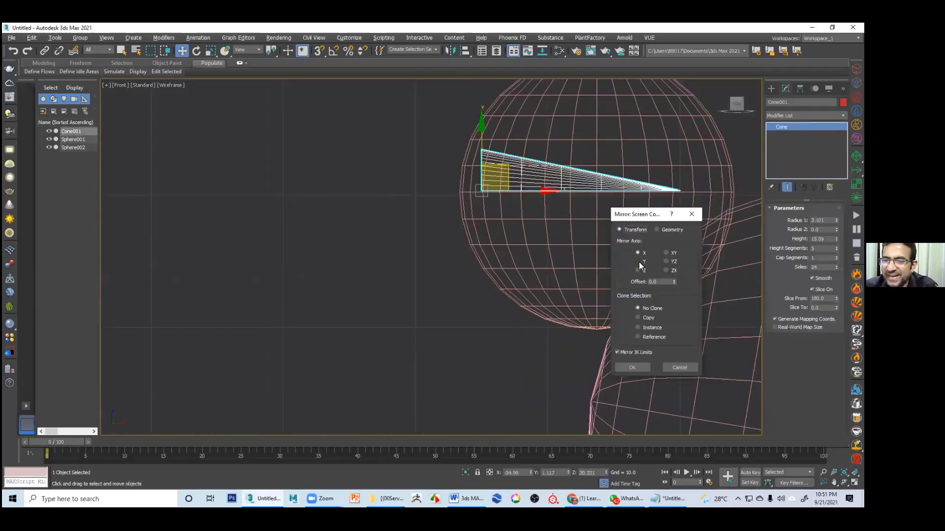
pyautogui.click(639, 262)
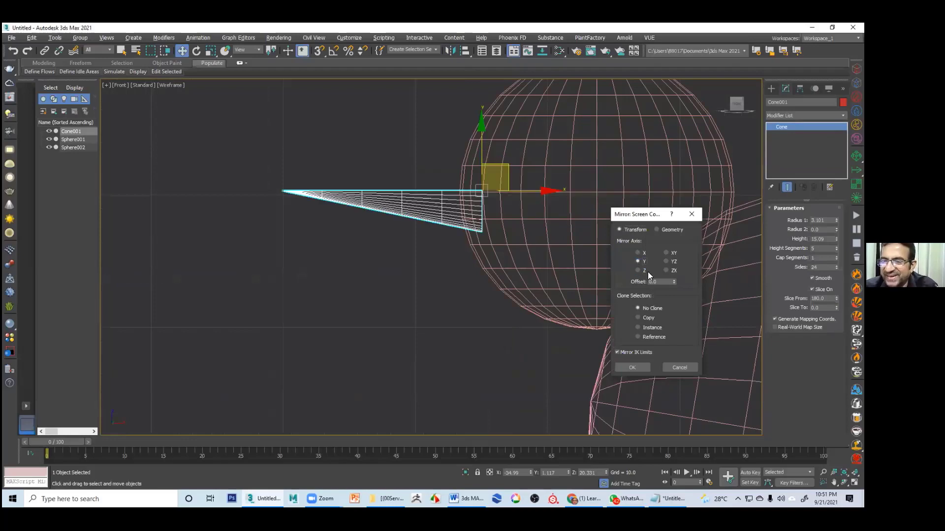
pyautogui.click(638, 318)
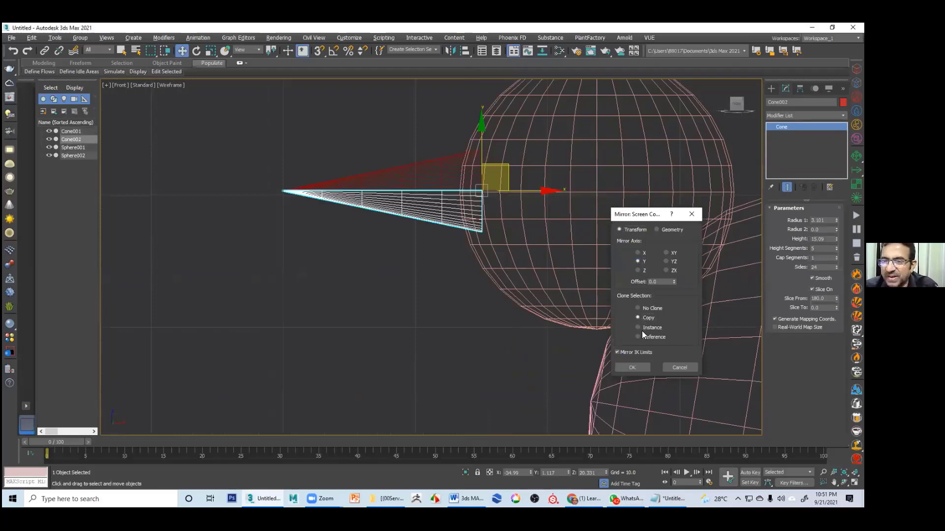
pyautogui.click(631, 368)
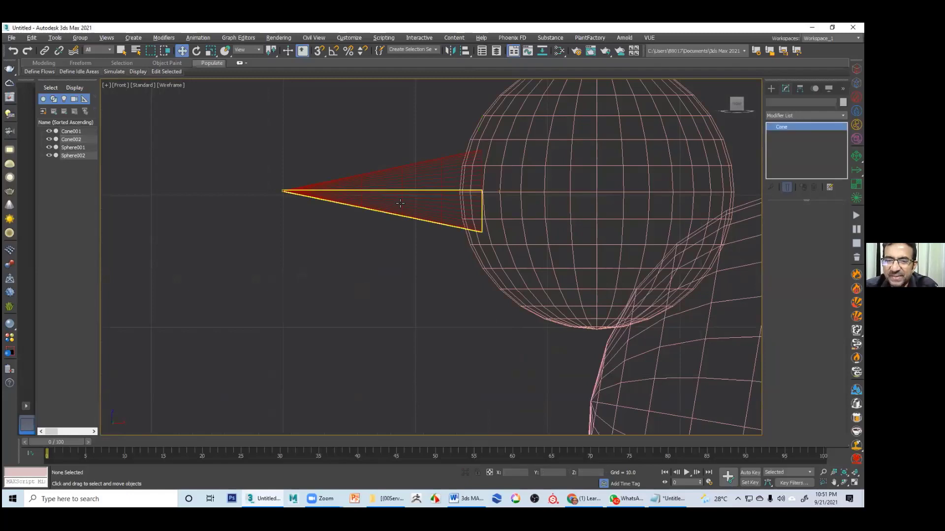
# - Rotate the lower beak half downward in the Front view, and reduce the opening in Perspective to an X rotation of about 88 degrees
pyautogui.click(197, 50)
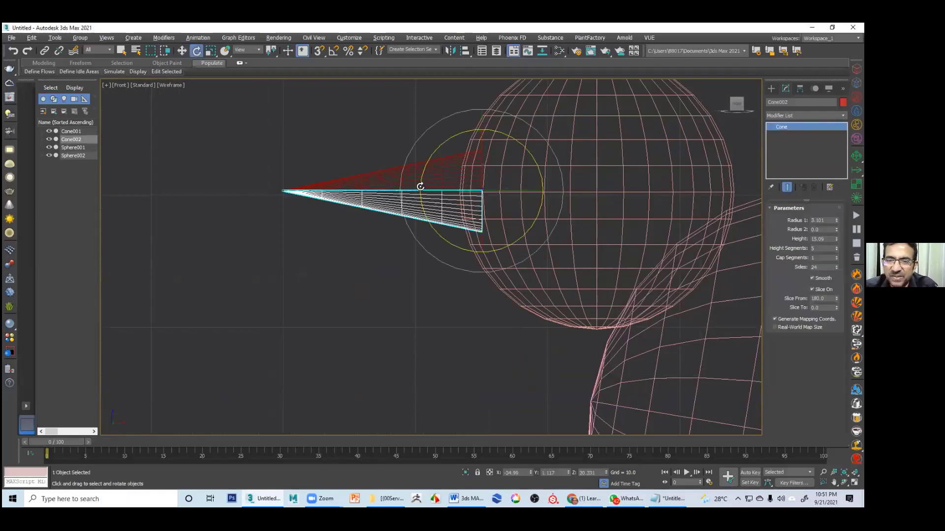
pyautogui.moveTo(437, 148)
pyautogui.mouseDown()
pyautogui.moveTo(421, 185)
pyautogui.moveTo(426, 155)
pyautogui.mouseUp()
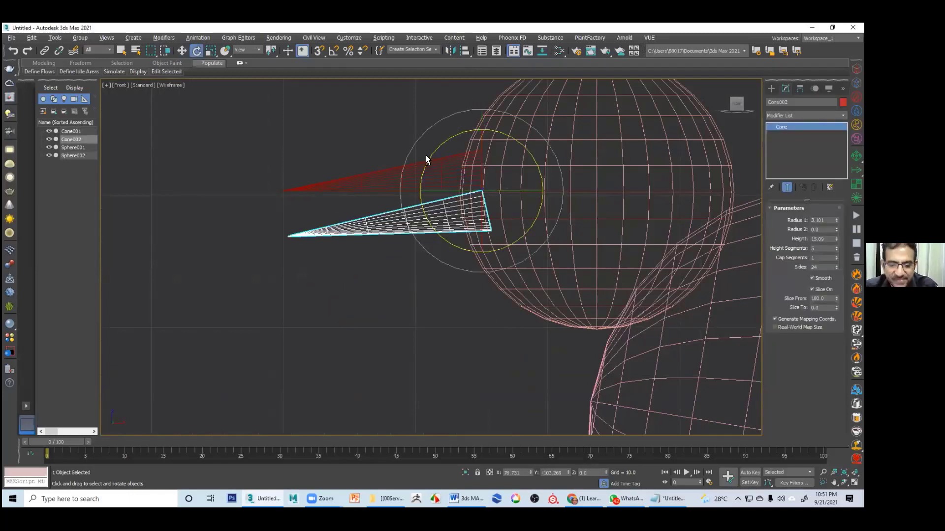
pyautogui.hotkey('alt', 'w')
pyautogui.rightClick(520, 279)
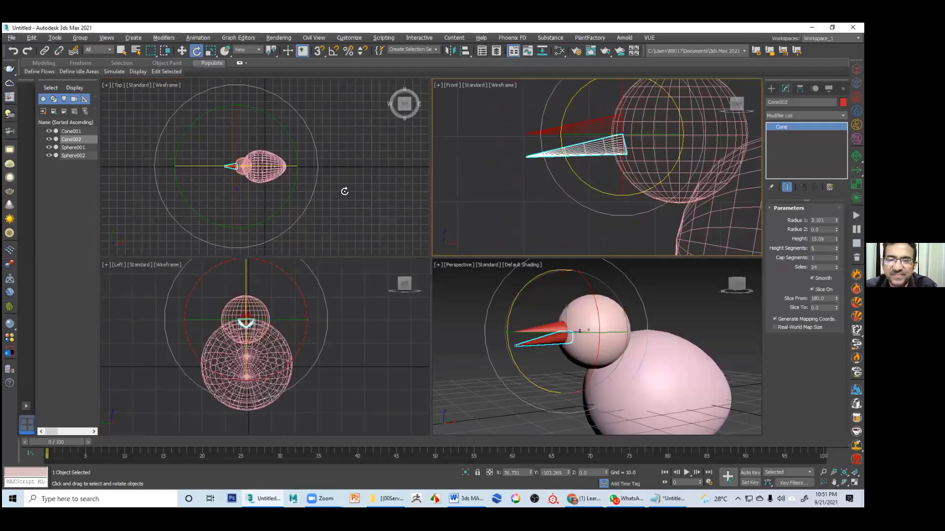
pyautogui.hotkey('alt', 'w')
pyautogui.moveTo(321, 214); pyautogui.dragTo(343, 195)
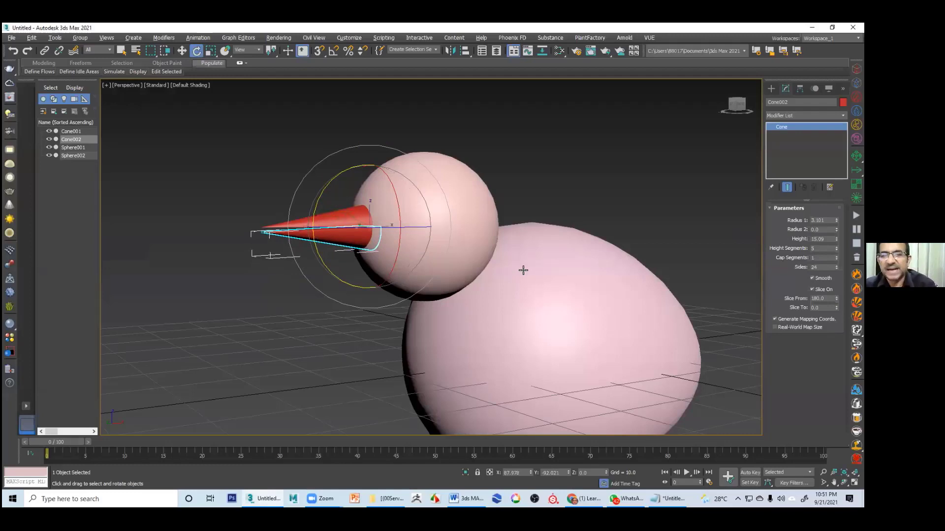
pyautogui.keyDown('alt'); pyautogui.moveTo(501, 278); pyautogui.dragTo(554, 283, button='middle'); pyautogui.keyUp('alt')
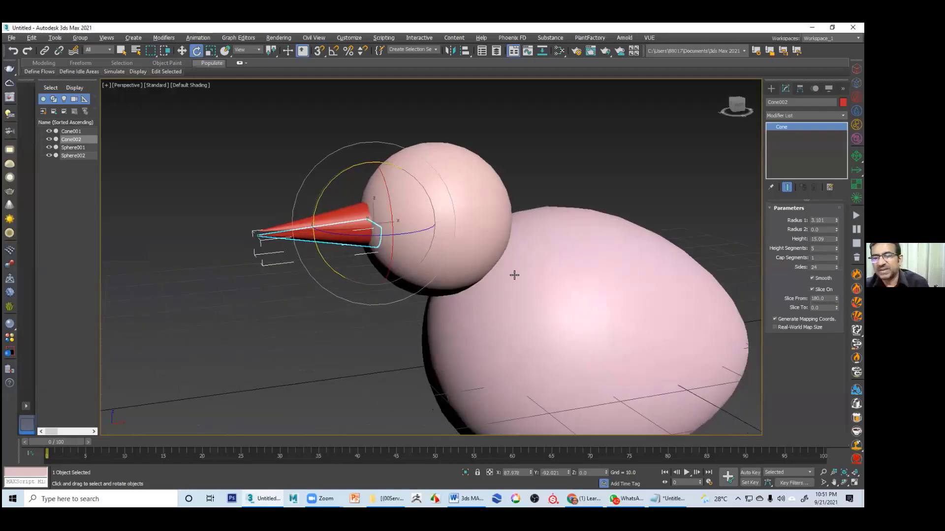
# - Draw a tail cone from the body's centre in the Left view, radii about 4.6 and 10.5, height about 24.8, widening toward the rear
pyautogui.scroll(-5, 532, 267)
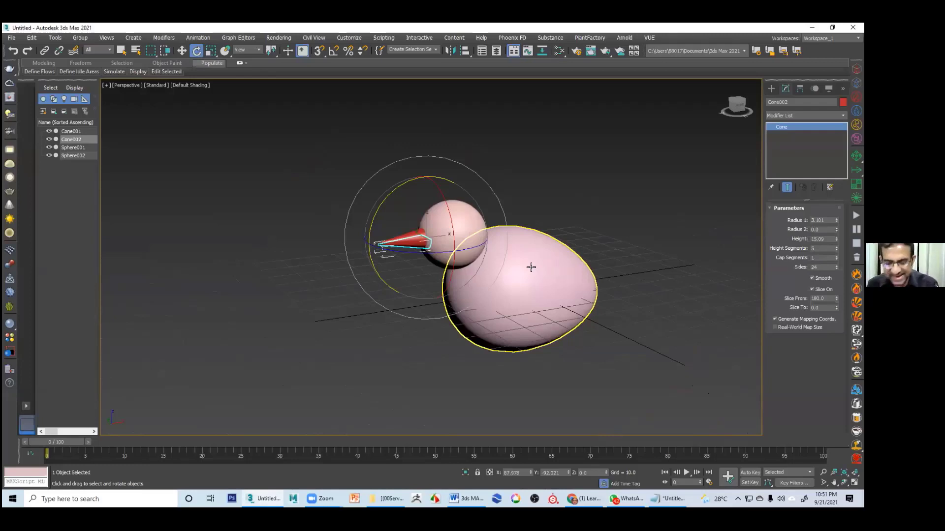
pyautogui.keyDown('alt'); pyautogui.moveTo(586, 266); pyautogui.dragTo(502, 246, button='middle'); pyautogui.keyUp('alt')
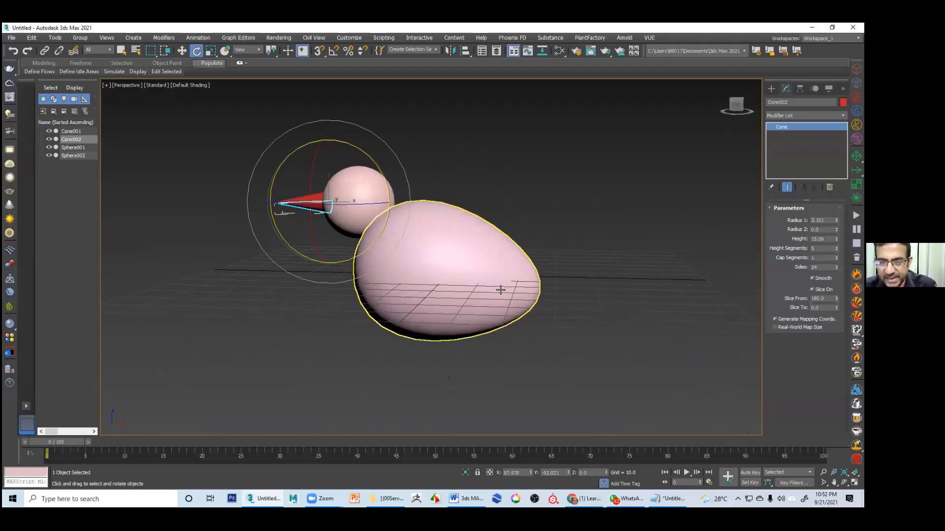
pyautogui.hotkey('alt', 'w')
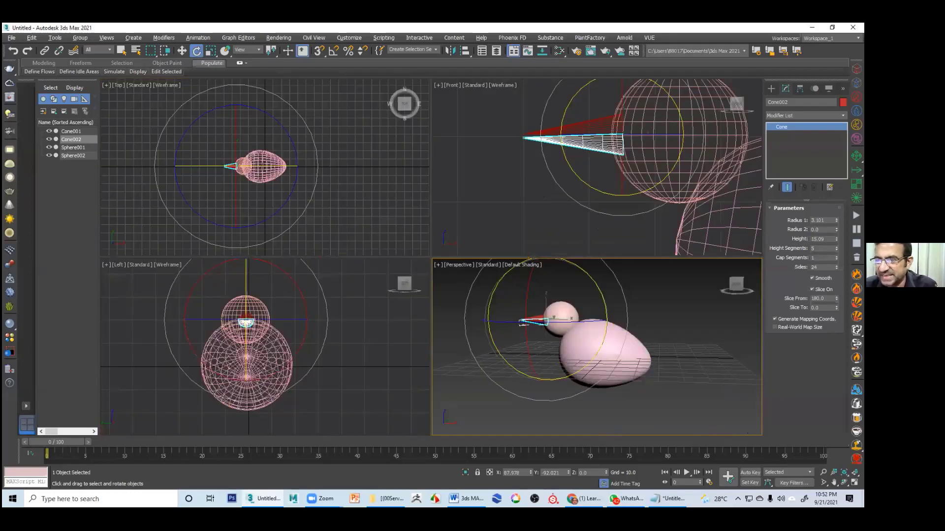
pyautogui.scroll(-3, 479, 203)
pyautogui.moveTo(479, 204); pyautogui.dragTo(410, 171, button='middle')
pyautogui.click(771, 89)
pyautogui.click(821, 143)
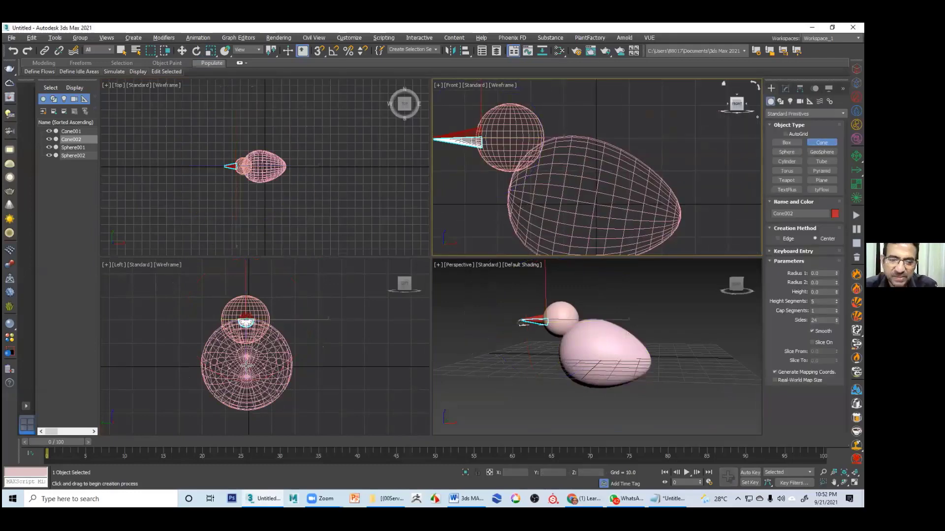
pyautogui.moveTo(247, 365); pyautogui.dragTo(256, 376)
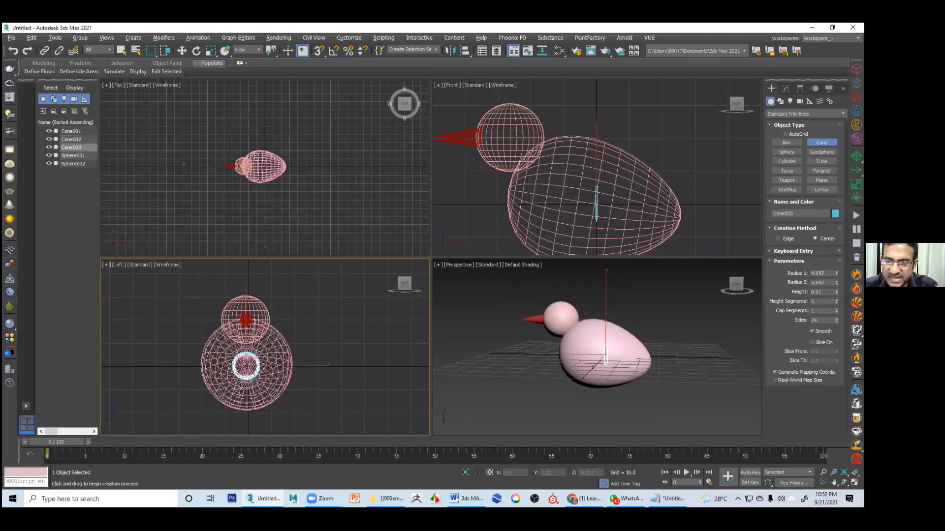
pyautogui.click(217, 431)
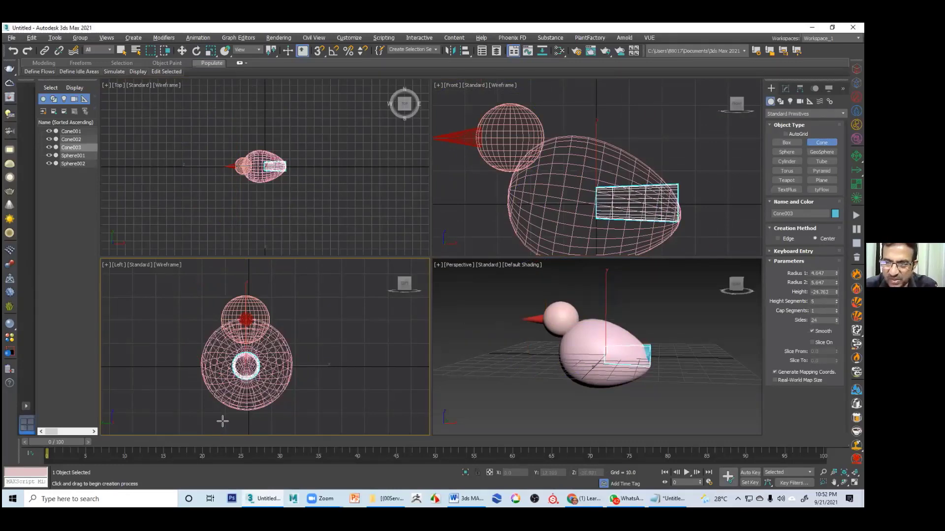
pyautogui.click(551, 277)
pyautogui.rightClick(552, 277)
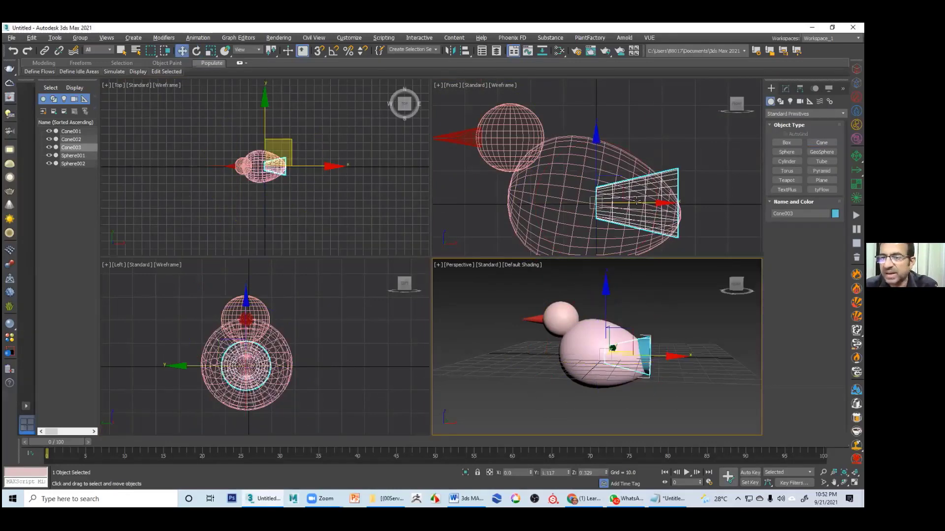
# - Move the tail cone along X in the Front view until its narrow end meets the rear tip of the body
pyautogui.moveTo(636, 206); pyautogui.dragTo(698, 217)
pyautogui.rightClick(661, 288)
pyautogui.hotkey('alt', 'w')
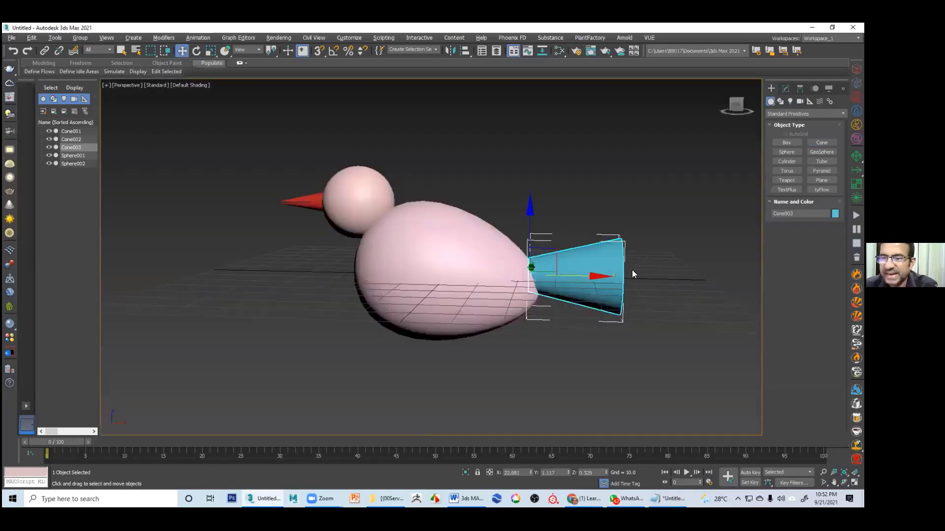
pyautogui.hotkey('alt', 'w')
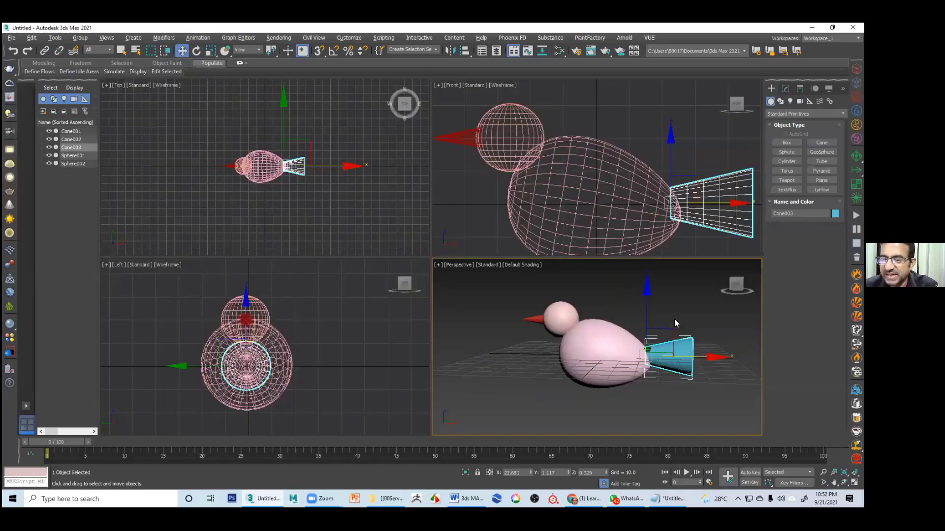
pyautogui.moveTo(642, 308); pyautogui.dragTo(588, 293, button='middle')
pyautogui.hotkey('alt', 'w')
pyautogui.moveTo(468, 298); pyautogui.dragTo(537, 267, button='middle')
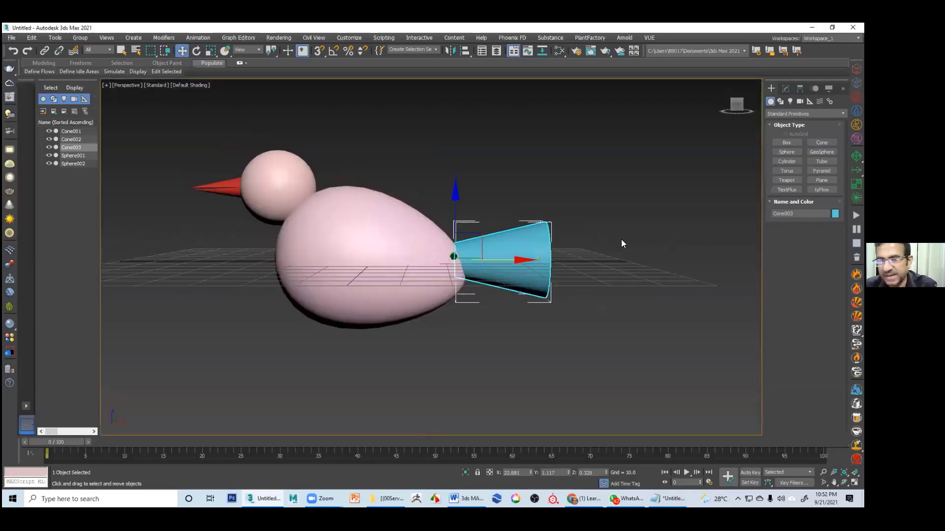
# - Turn on slicing for the tail cone and set Slice From to 180 so only its upper half is kept
pyautogui.click(785, 89)
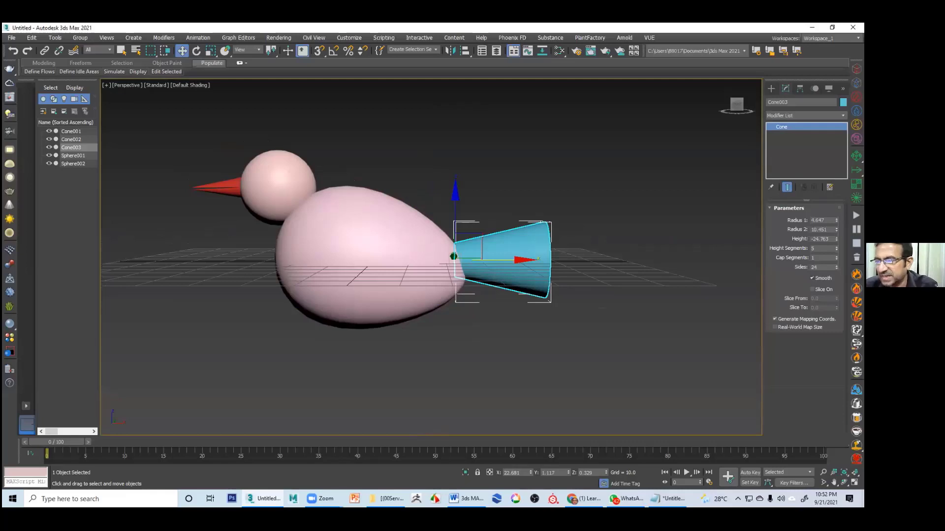
pyautogui.click(812, 290)
pyautogui.click(821, 298)
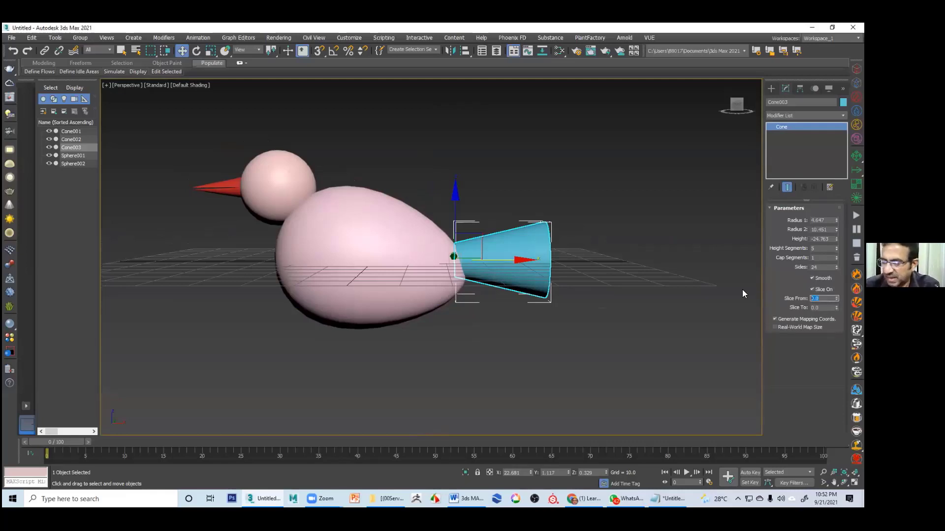
pyautogui.write('180')
pyautogui.press('Return')
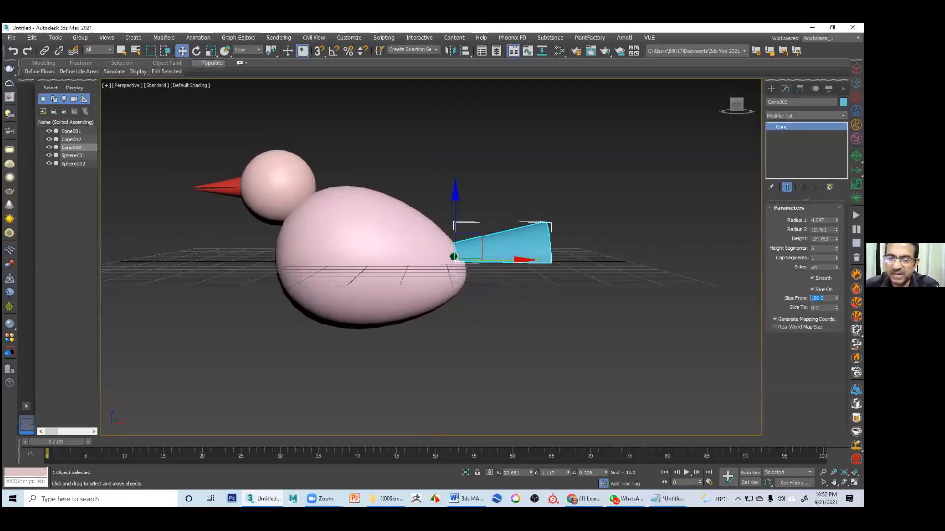
# - Scale the half tail cone down vertically into a thin feather and tilt its wide end upward
pyautogui.keyDown('alt'); pyautogui.moveTo(519, 304); pyautogui.dragTo(516, 278, button='middle'); pyautogui.keyUp('alt')
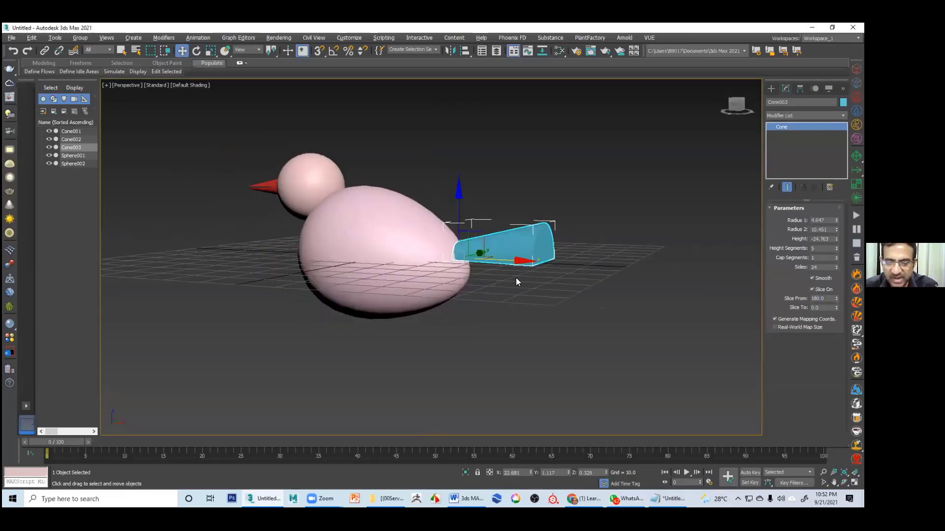
pyautogui.press('r')
pyautogui.moveTo(458, 184); pyautogui.dragTo(558, 284)
pyautogui.press('e')
pyautogui.click(557, 284)
pyautogui.keyDown('alt'); pyautogui.moveTo(525, 305); pyautogui.dragTo(511, 294, button='middle'); pyautogui.keyUp('alt')
pyautogui.hotkey('alt', 'w')
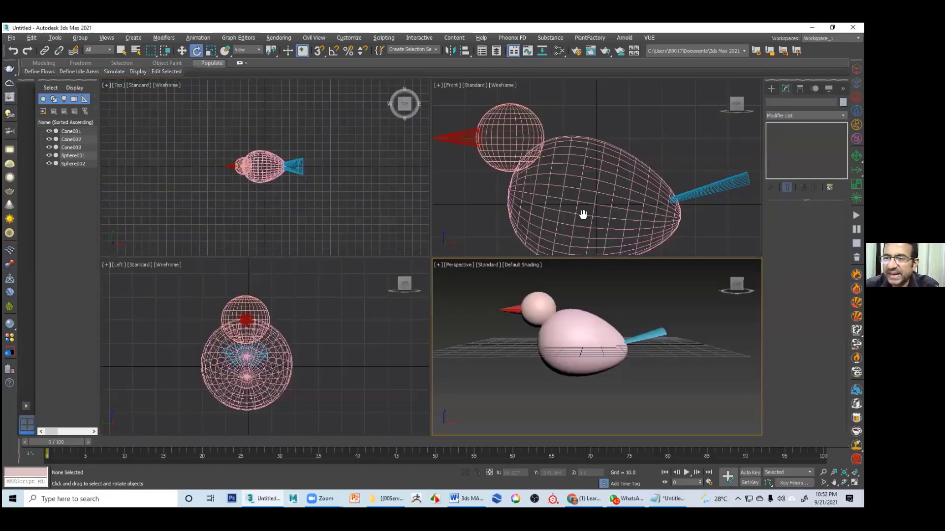
# - Stretch the tail feather slightly along X in the Front view to make it longer
pyautogui.click(656, 175)
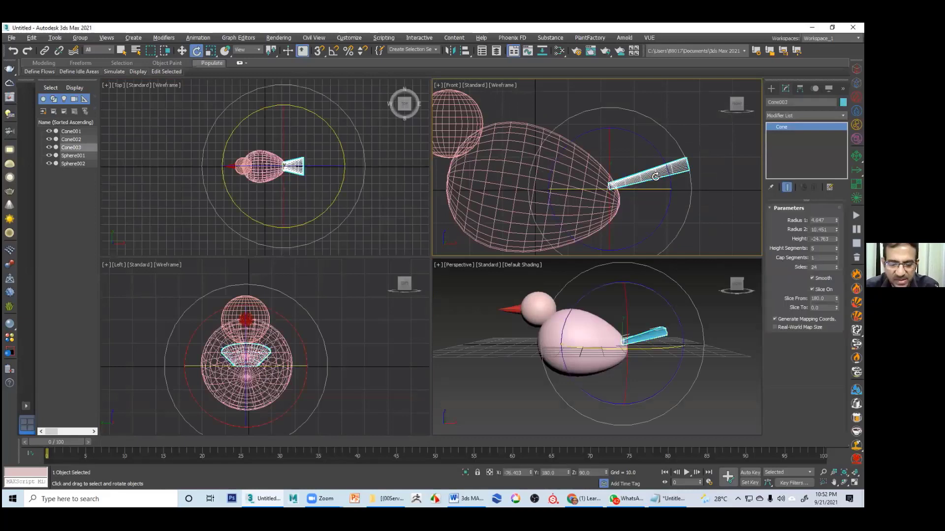
pyautogui.click(656, 175)
pyautogui.press('r')
pyautogui.moveTo(680, 187); pyautogui.dragTo(666, 173)
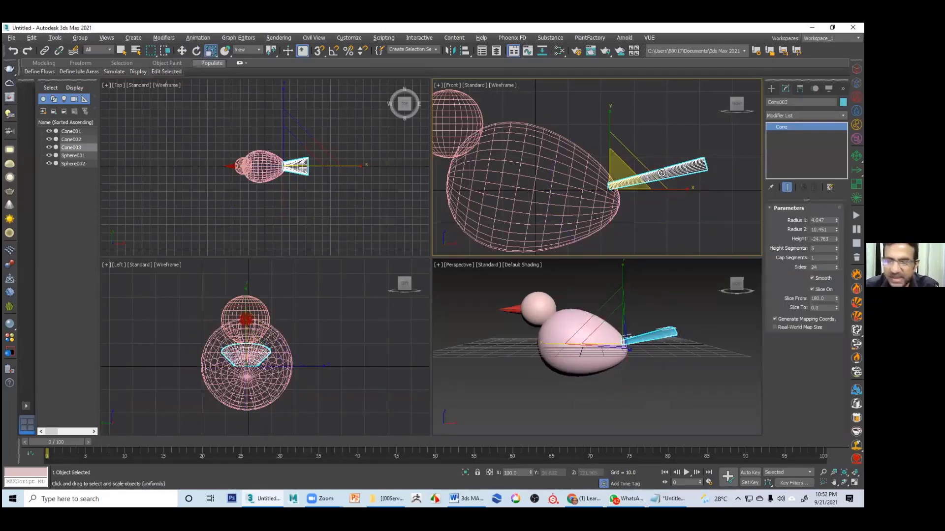
# - Rotate-clone the tail feather downward in the Front view by about 5.4 degrees, making four copies
pyautogui.press('e')
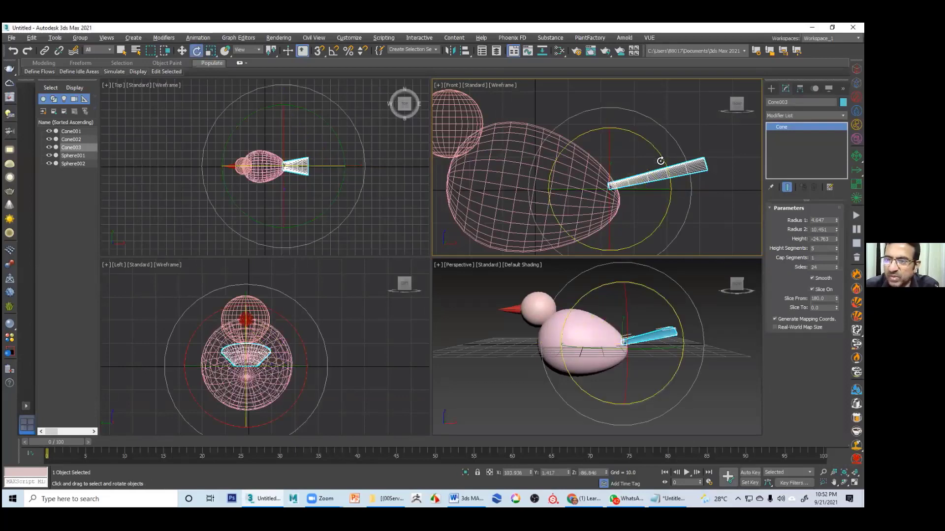
pyautogui.moveTo(659, 156); pyautogui.dragTo(661, 158)
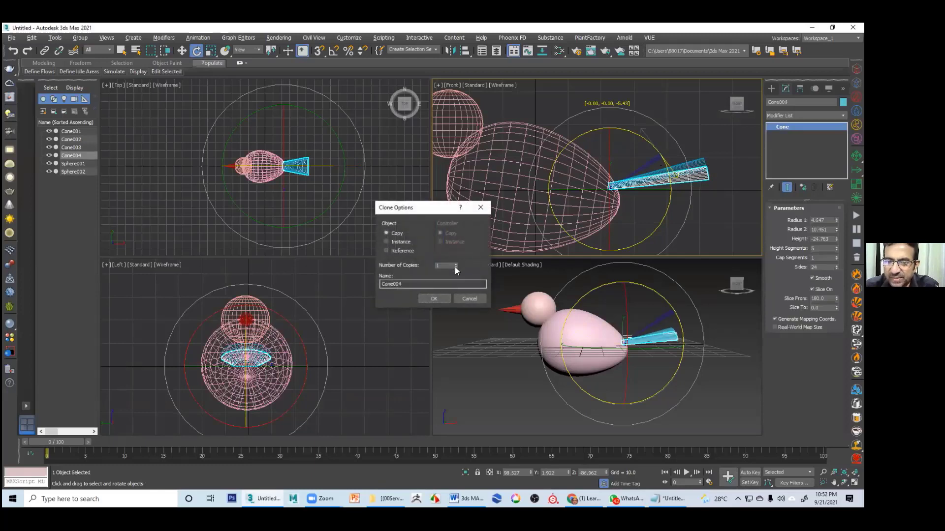
pyautogui.click(433, 298)
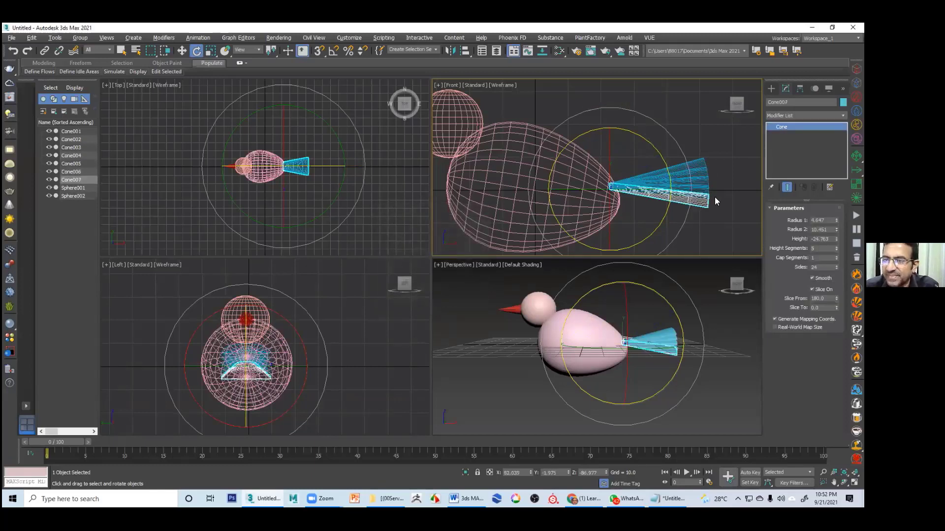
# - Extend the tail fan by rotate-cloning the lowest feather downward about 6.9 degrees, with three more copies
pyautogui.moveTo(669, 170); pyautogui.dragTo(670, 202)
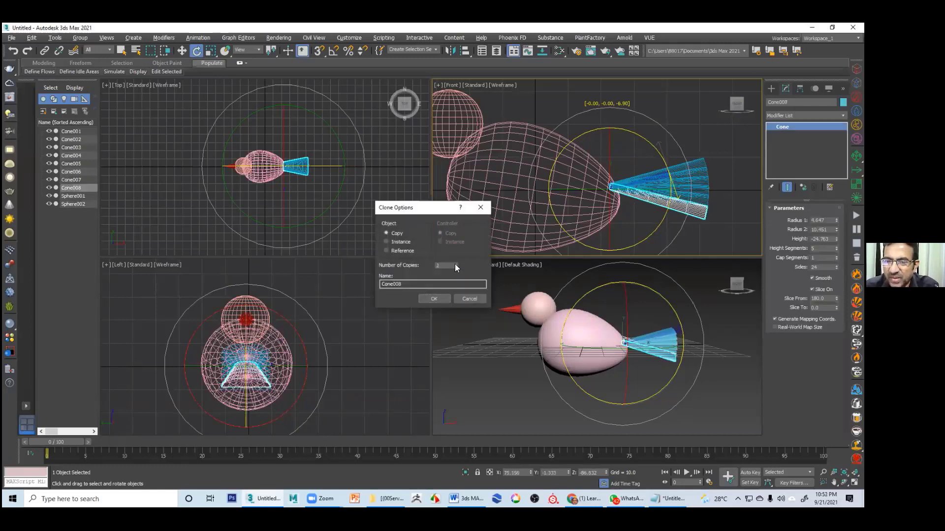
pyautogui.click(455, 263)
pyautogui.click(433, 298)
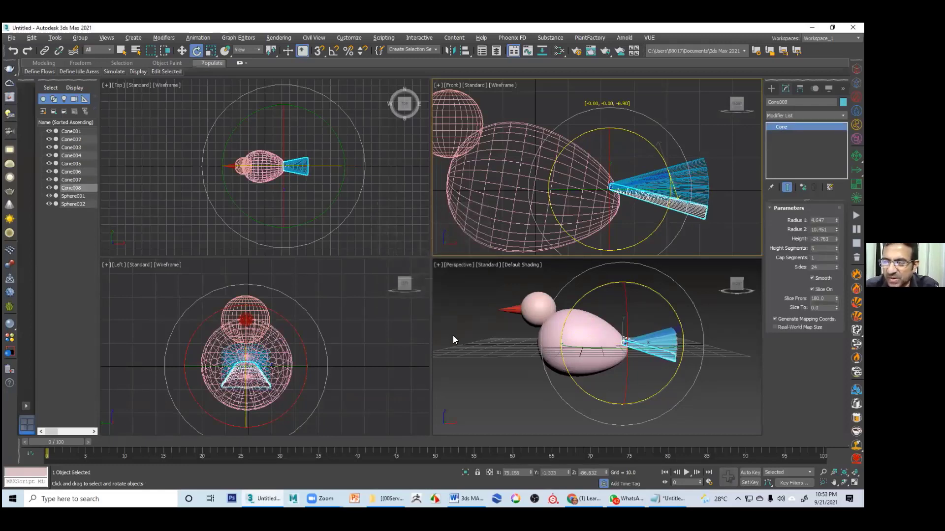
pyautogui.rightClick(535, 345)
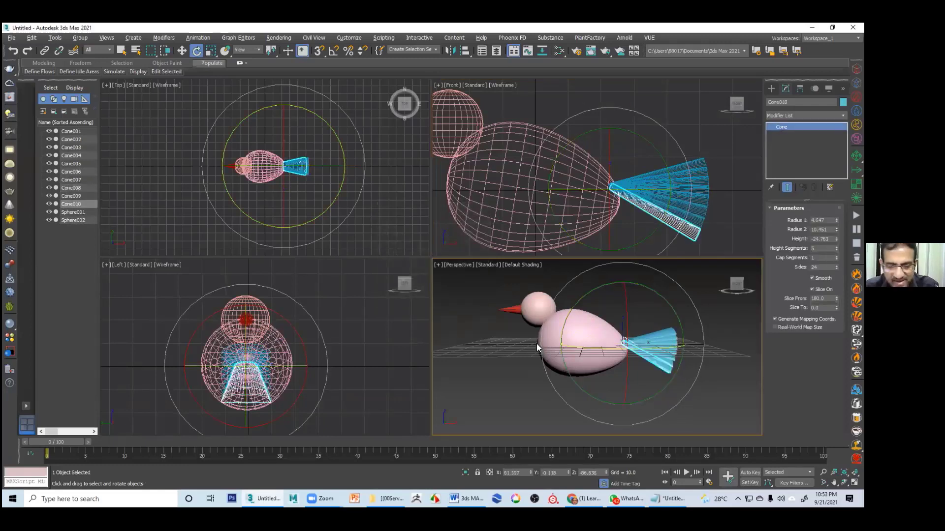
# - Select all the tail feathers together, rotate the fan upward and move it slightly into the rear of the body
pyautogui.click(486, 290)
pyautogui.hotkey('alt', 'w')
pyautogui.moveTo(569, 153); pyautogui.dragTo(518, 299)
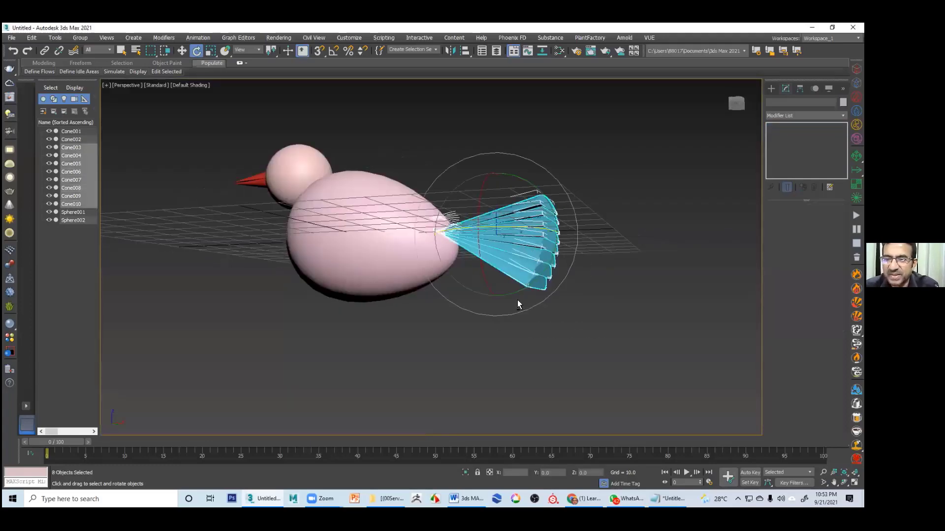
pyautogui.keyDown('alt'); pyautogui.moveTo(474, 175); pyautogui.dragTo(458, 184, button='middle'); pyautogui.keyUp('alt')
pyautogui.moveTo(457, 184); pyautogui.dragTo(545, 219)
pyautogui.press('w')
pyautogui.click(484, 312)
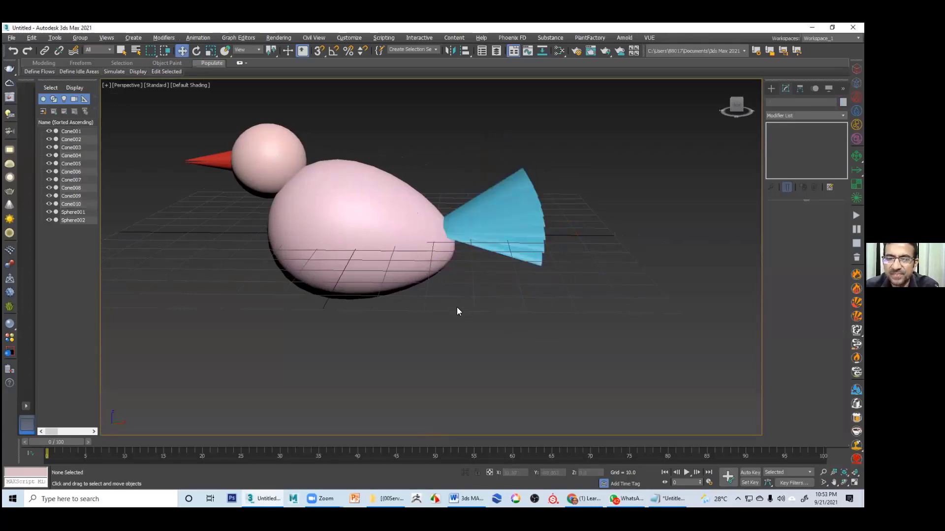
# - Draw a wing cone on the body in the Front view, radii about 4.6 and 12.3, height about 29, widening outward
pyautogui.keyDown('alt'); pyautogui.moveTo(456, 307); pyautogui.dragTo(513, 353, button='middle'); pyautogui.keyUp('alt')
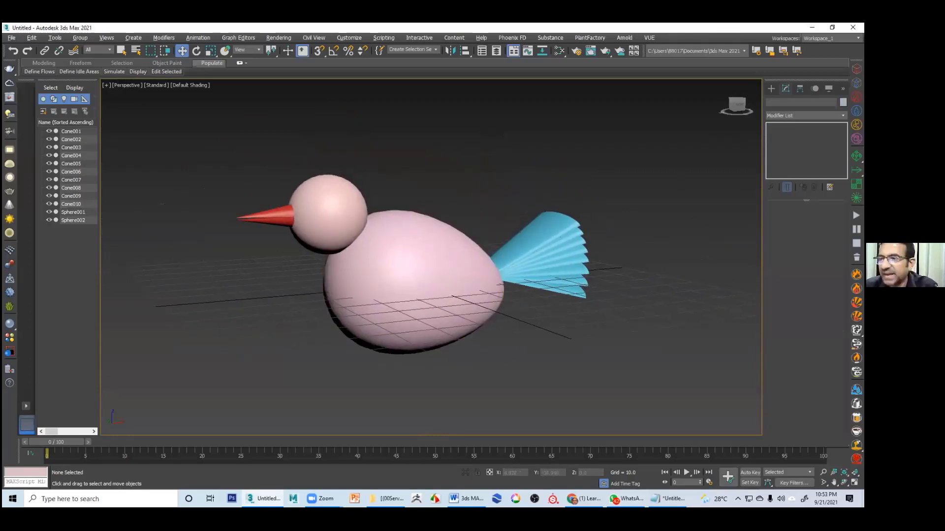
pyautogui.click(770, 88)
pyautogui.hotkey('alt', 'w')
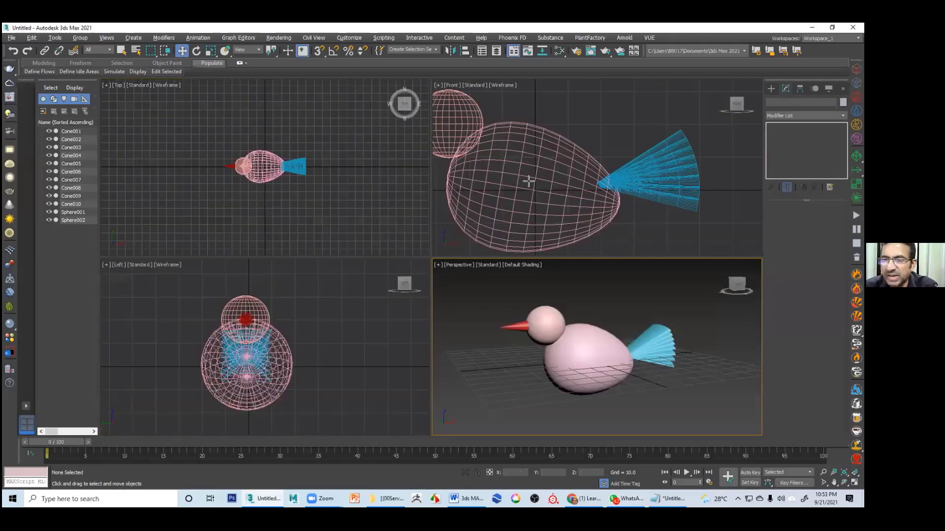
pyautogui.moveTo(527, 178); pyautogui.dragTo(529, 190)
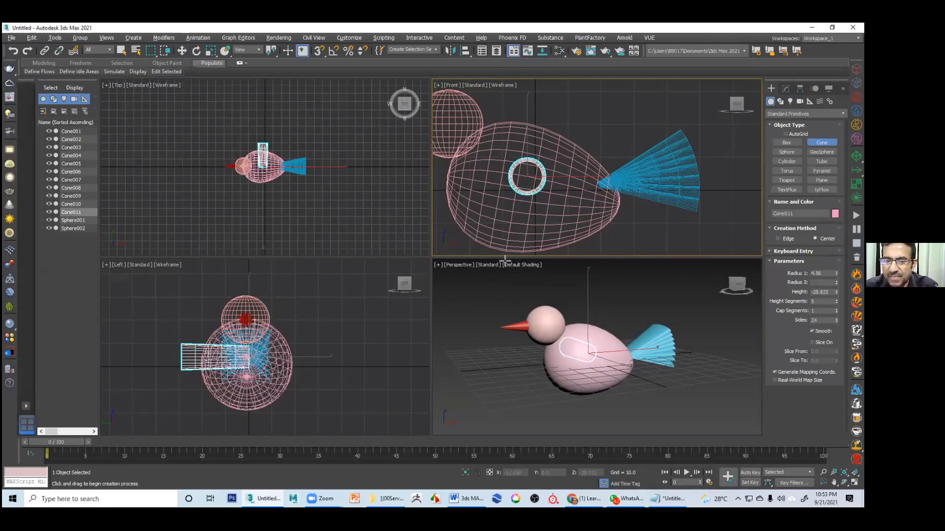
pyautogui.click(500, 264)
pyautogui.click(325, 331)
pyautogui.rightClick(323, 358)
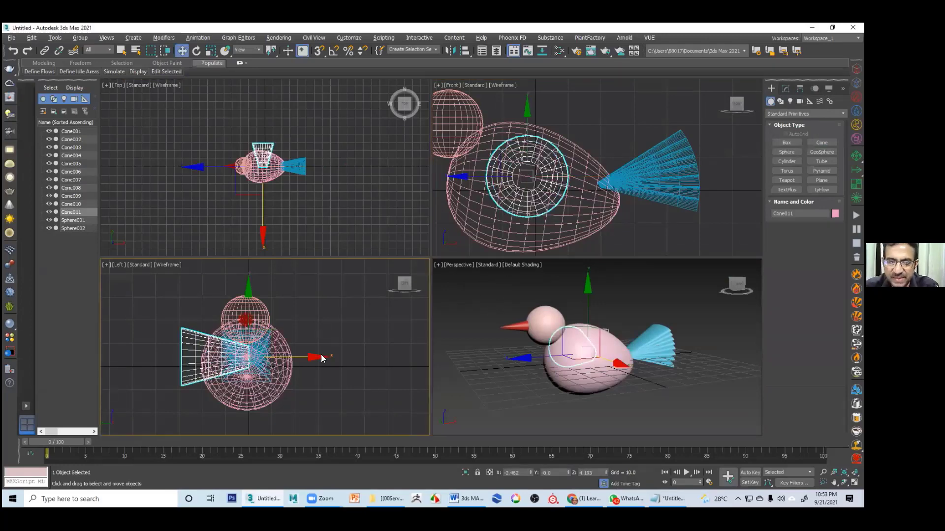
# - Move the wing cone outward to the side of the body, and shift it forward toward the head
pyautogui.moveTo(294, 359); pyautogui.dragTo(254, 360)
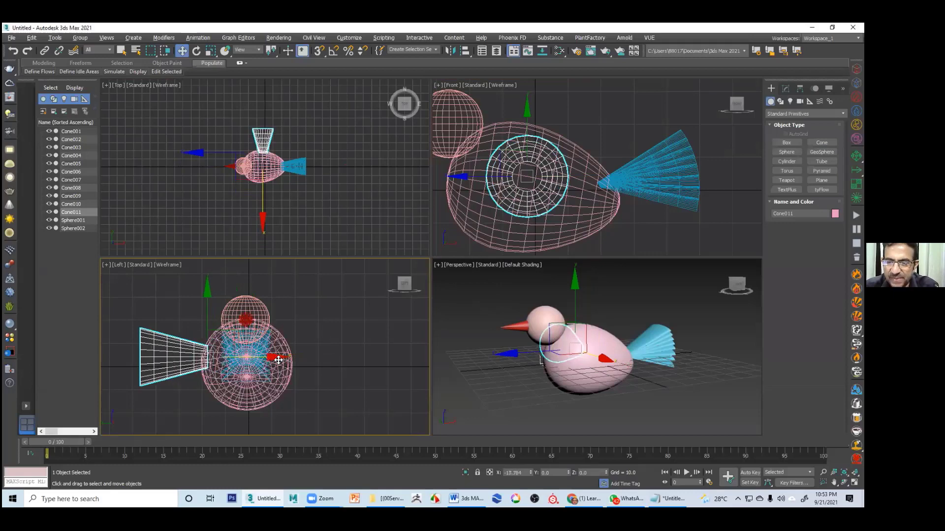
pyautogui.rightClick(583, 376)
pyautogui.keyDown('alt'); pyautogui.moveTo(583, 376); pyautogui.dragTo(559, 386, button='middle'); pyautogui.keyUp('alt')
pyautogui.moveTo(559, 386); pyautogui.dragTo(385, 359)
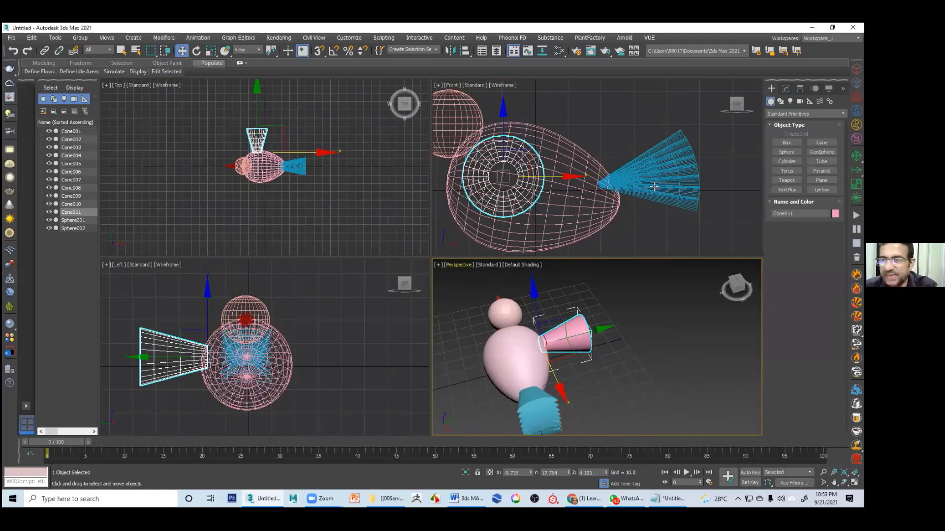
# - Turn on slicing for the wing cone and set Slice From to 180 to leave its upper half
pyautogui.click(785, 88)
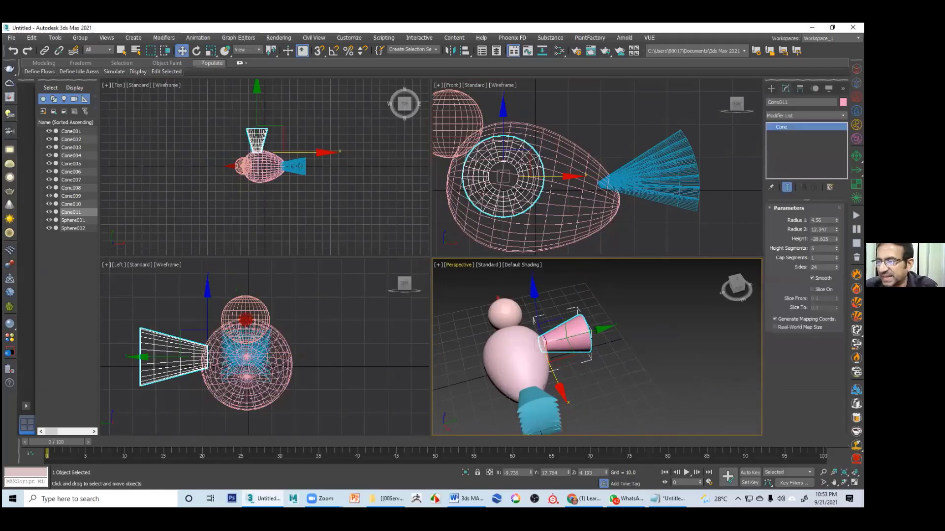
pyautogui.moveTo(824, 298); pyautogui.dragTo(765, 301)
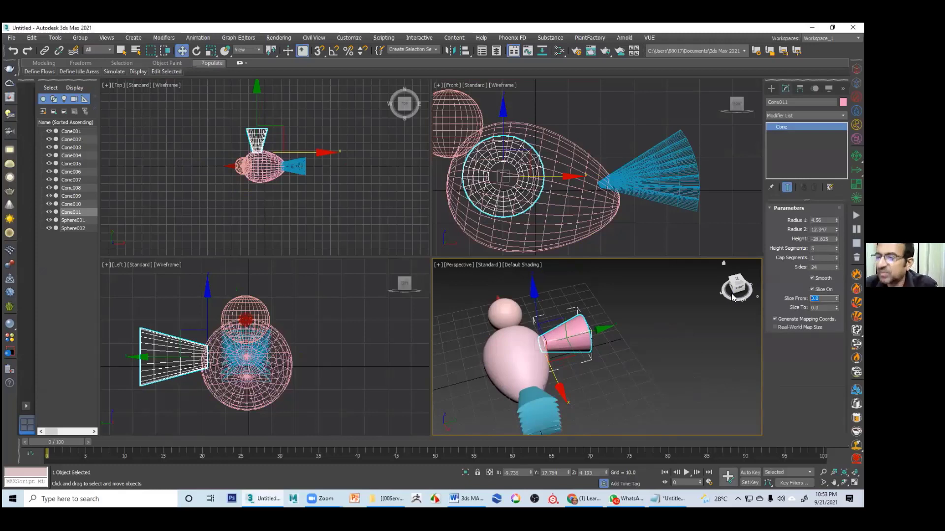
pyautogui.write('0')
pyautogui.press('Return')
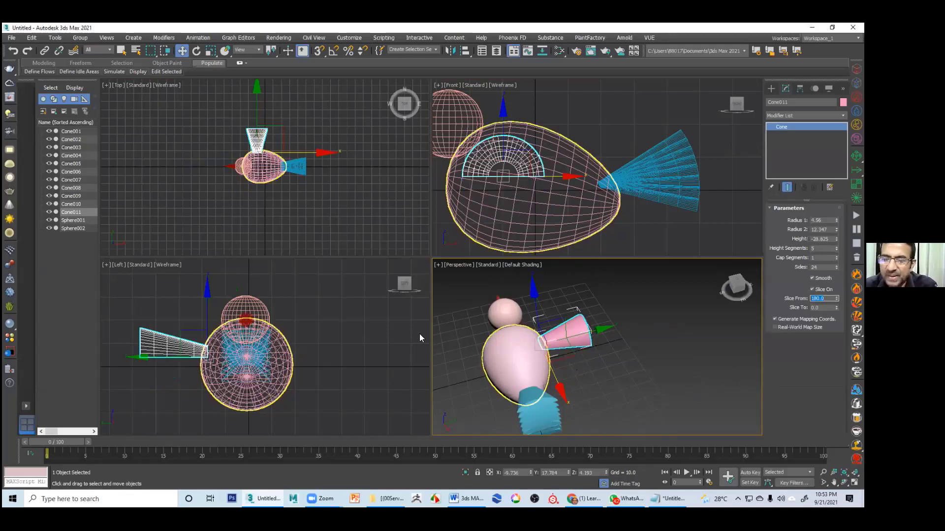
pyautogui.press('BackSpace')
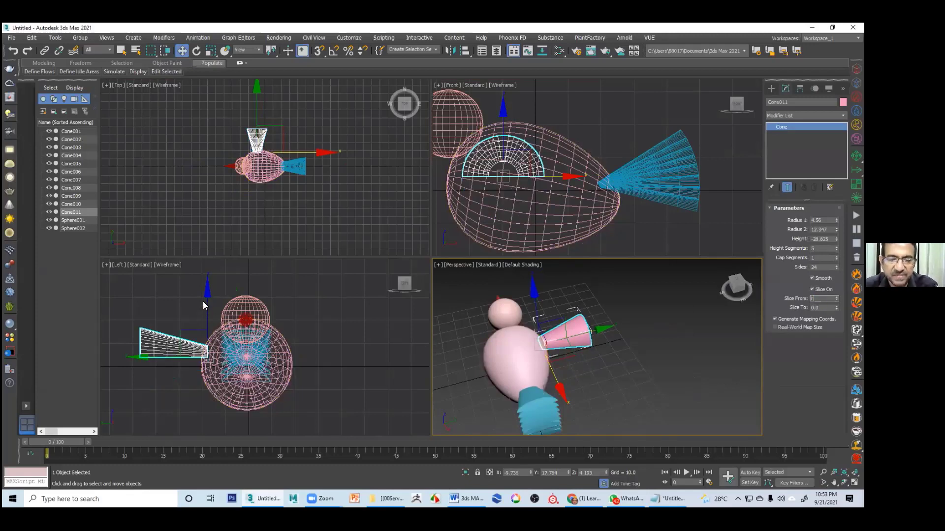
# - Scale the half-cone wing in the Left view, flattening it vertically and lengthening it outward from the body
pyautogui.click(172, 320)
pyautogui.click(189, 343)
pyautogui.press('r')
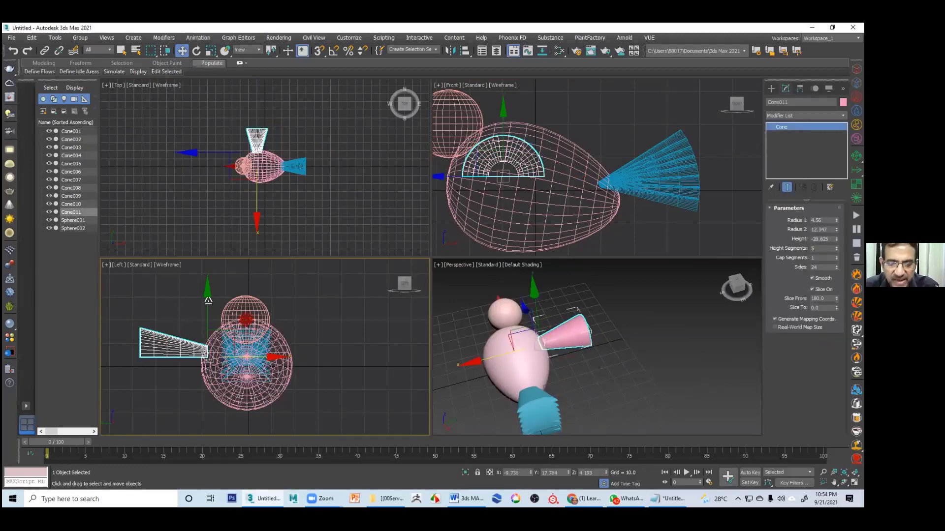
pyautogui.moveTo(207, 287); pyautogui.dragTo(206, 339)
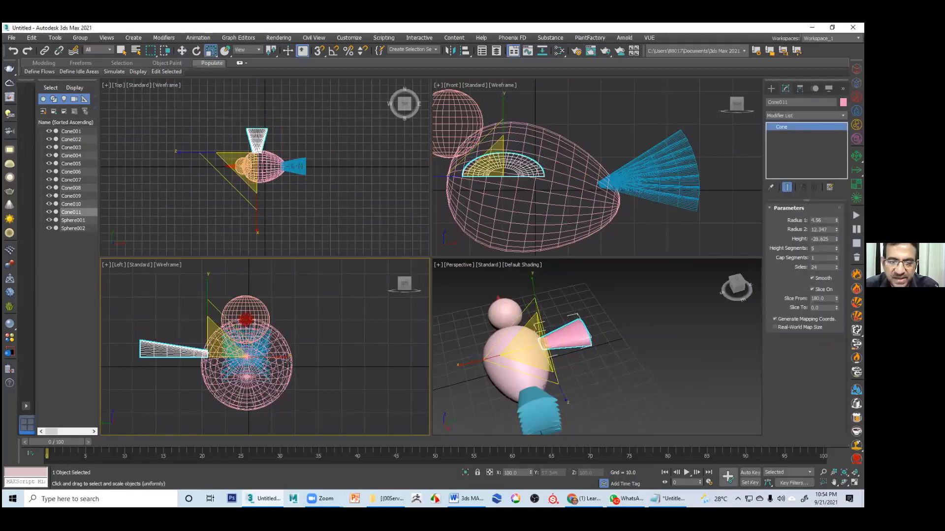
pyautogui.moveTo(293, 357); pyautogui.dragTo(317, 358)
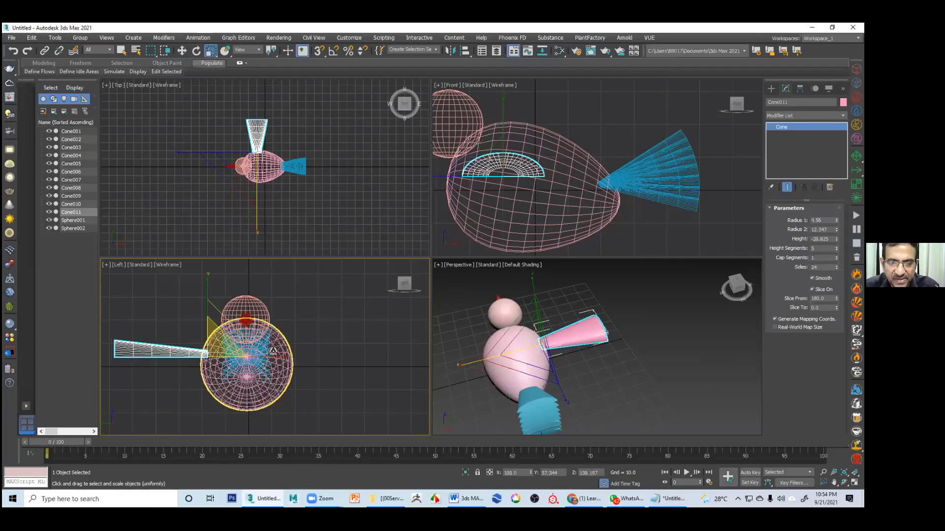
# - Rotate the wing upward about 24 degrees around its attachment to the body
pyautogui.press('e')
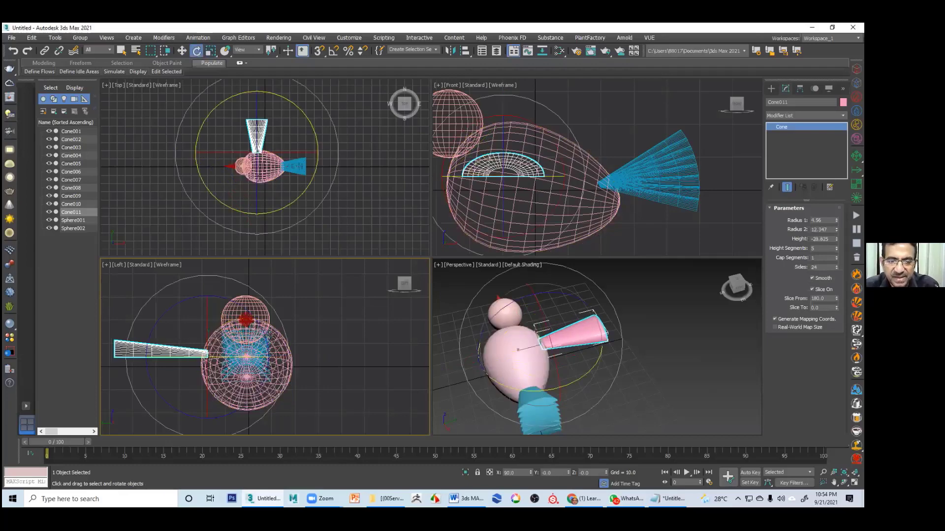
pyautogui.moveTo(269, 335); pyautogui.dragTo(419, 358)
pyautogui.click(602, 365)
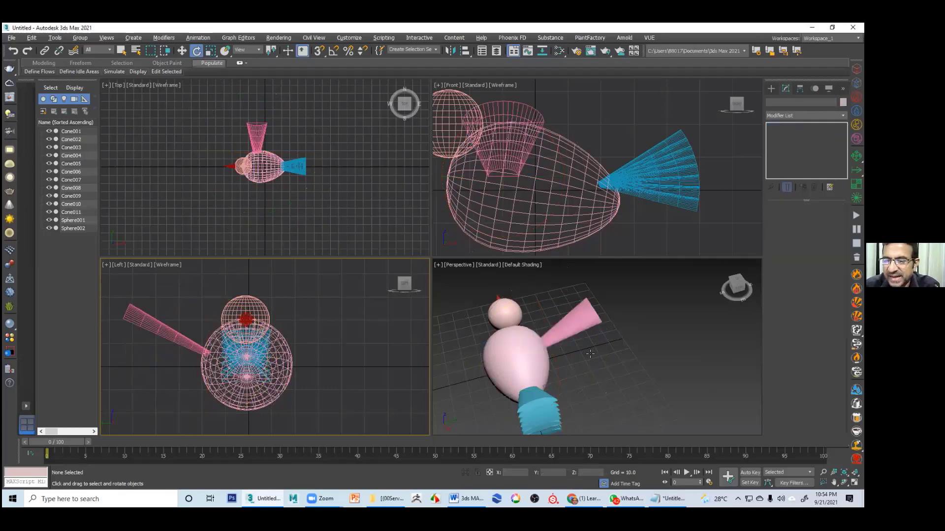
pyautogui.hotkey('shift', 'z')
pyautogui.click(587, 349)
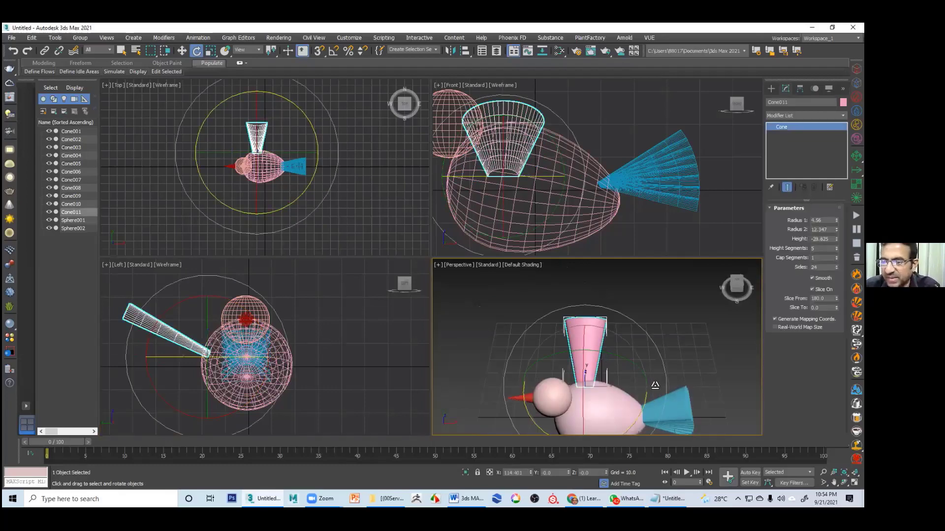
# - Widen the wing along the body's length and shift it slightly toward the tail
pyautogui.press('r')
pyautogui.moveTo(623, 385); pyautogui.dragTo(673, 387)
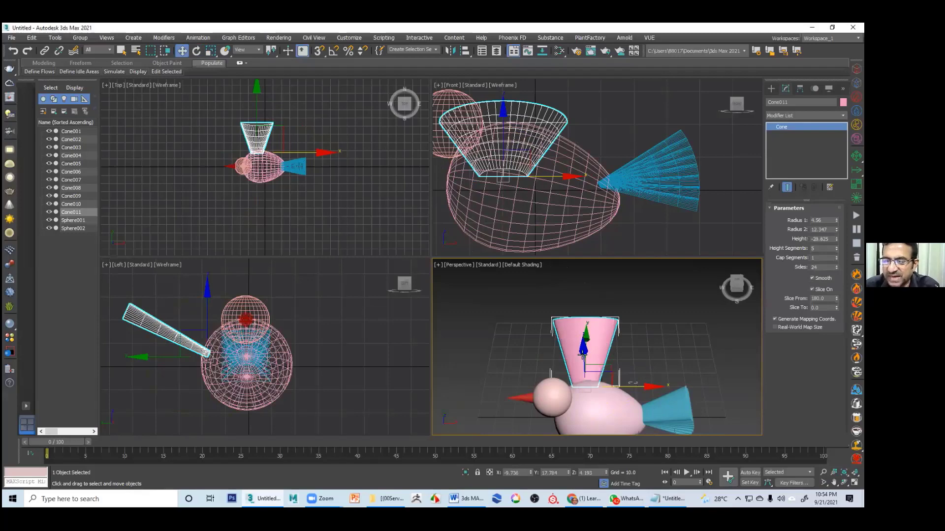
pyautogui.hotkey('ctrl', 'z')
pyautogui.hotkey('ctrl', 'z')
pyautogui.hotkey('ctrl', 'z')
pyautogui.hotkey('ctrl', 'z')
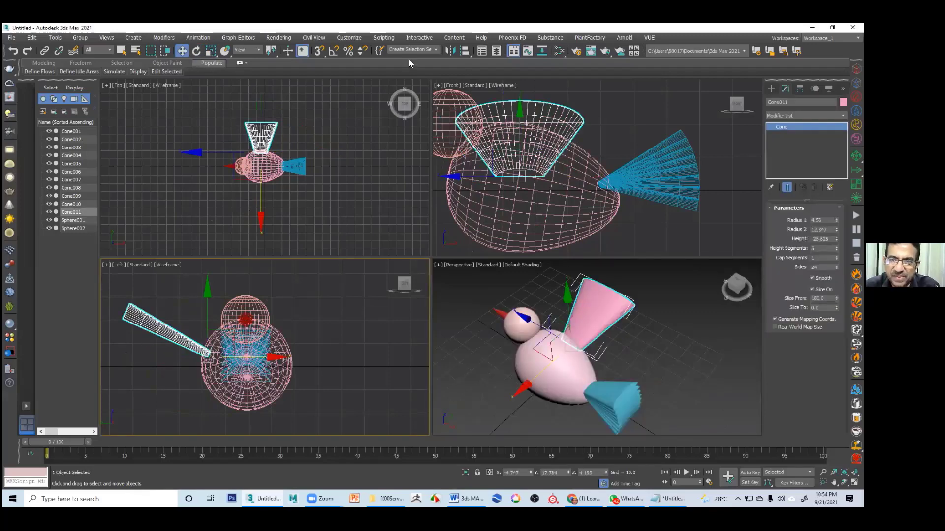
# - Mirror the wing as a copy across the X axis and move the copy to the opposite side of the body
pyautogui.click(452, 50)
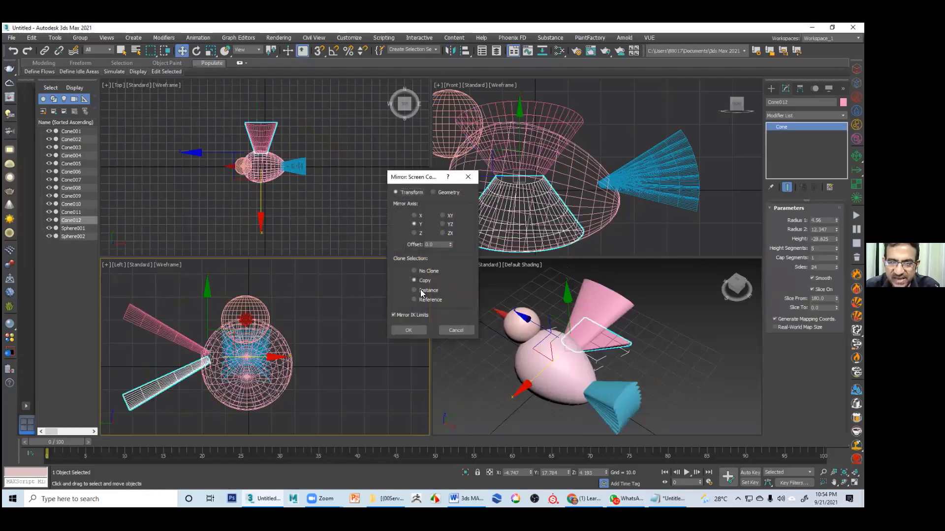
pyautogui.click(398, 330)
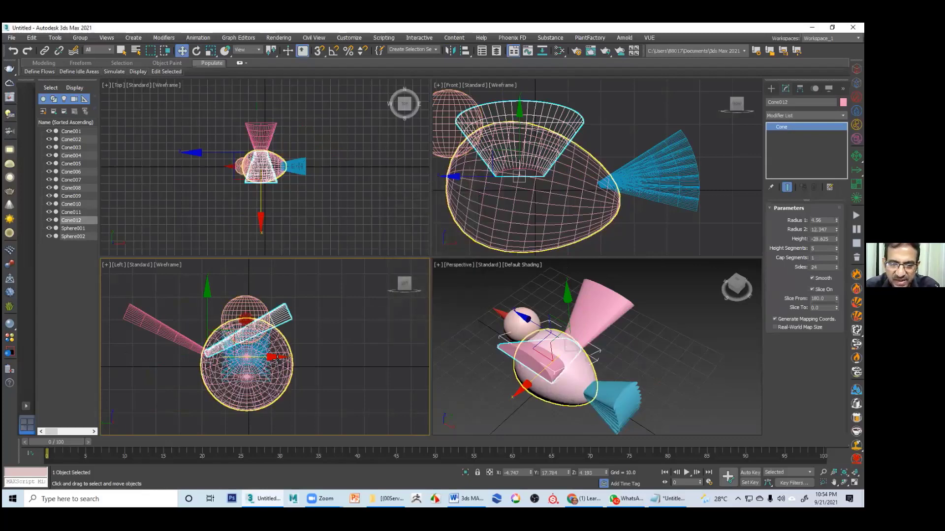
pyautogui.moveTo(277, 361); pyautogui.dragTo(359, 362)
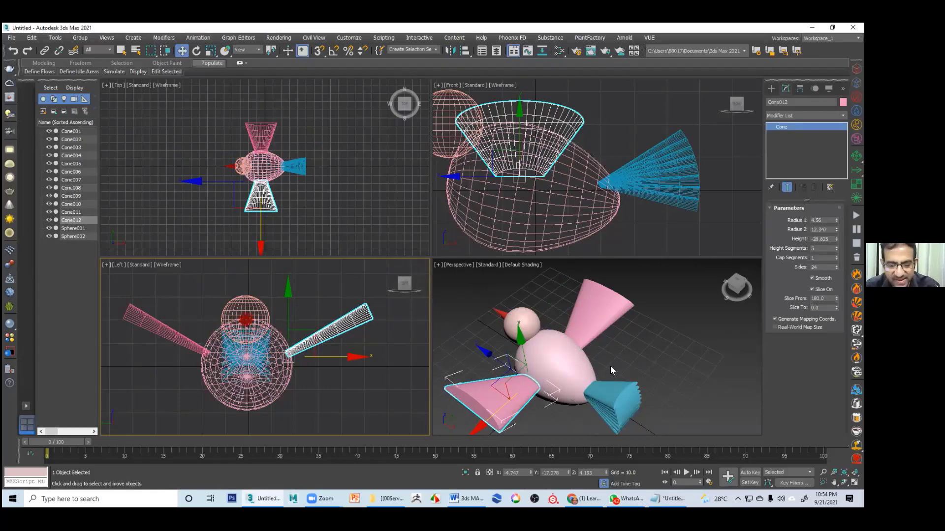
# - Clone the head sphere in place as a copy and enlarge the copy's radius to about 11.47
pyautogui.click(554, 301)
pyautogui.hotkey('alt', 'w')
pyautogui.moveTo(554, 301)
pyautogui.keyDown('alt'); pyautogui.mouseDown(button='middle')
pyautogui.moveTo(512, 283)
pyautogui.moveTo(545, 285)
pyautogui.mouseUp(button='middle'); pyautogui.keyUp('alt')
pyautogui.keyDown('alt'); pyautogui.moveTo(516, 196); pyautogui.dragTo(458, 187, button='middle'); pyautogui.keyUp('alt')
pyautogui.moveTo(350, 228); pyautogui.dragTo(372, 210, button='middle')
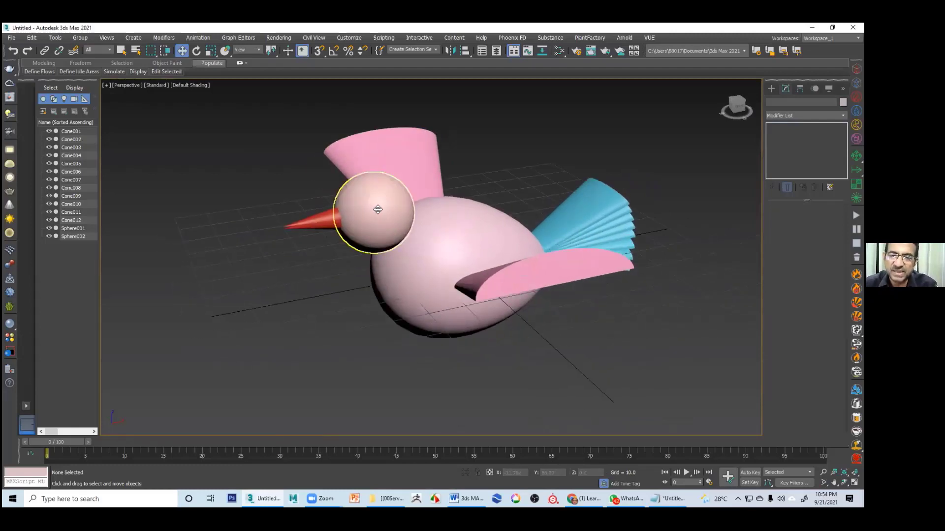
pyautogui.click(452, 222)
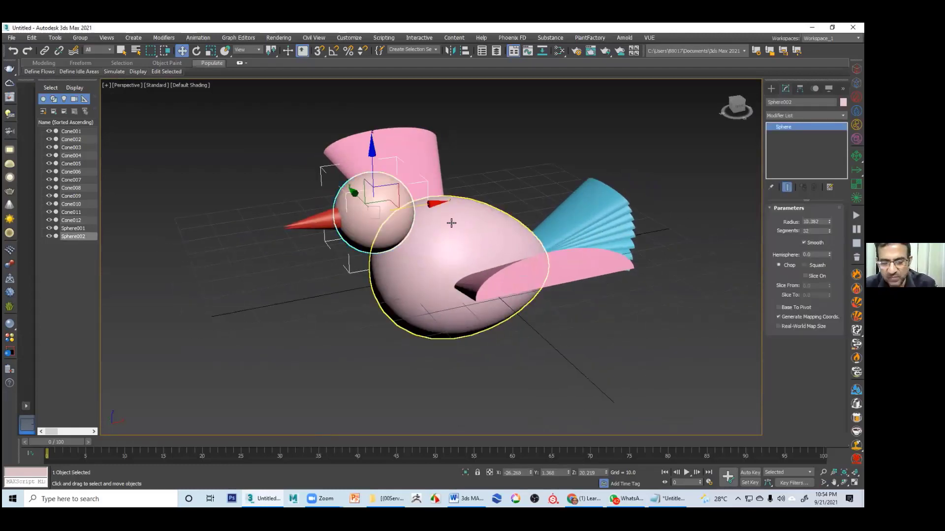
pyautogui.hotkey('ctrl', 'v')
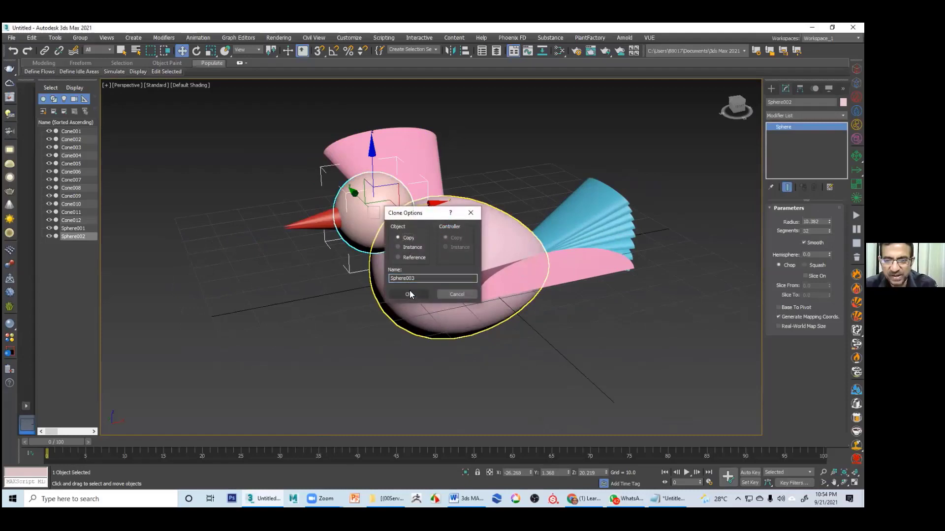
pyautogui.click(409, 295)
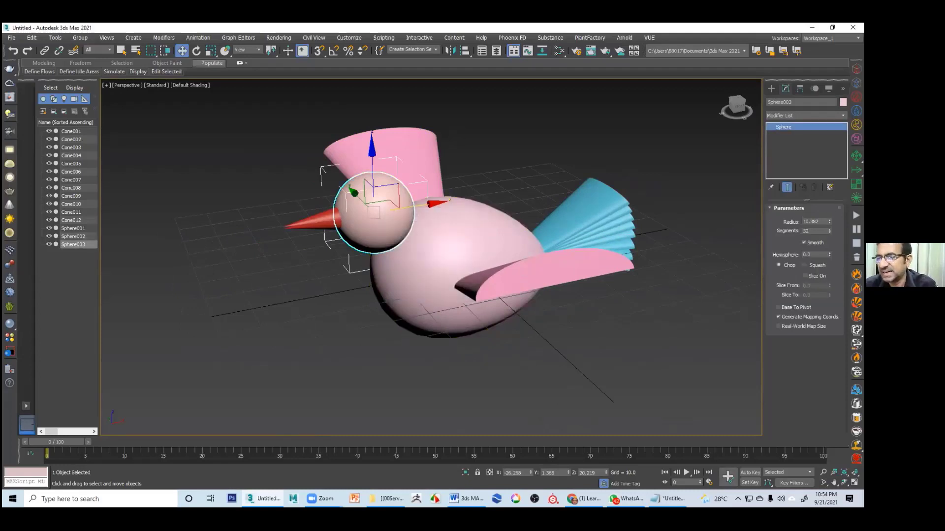
pyautogui.moveTo(829, 222); pyautogui.dragTo(829, 216)
# - Color the enlarged head copy black and set its hemisphere value to about 0.9, leaving a small cap
pyautogui.click(842, 102)
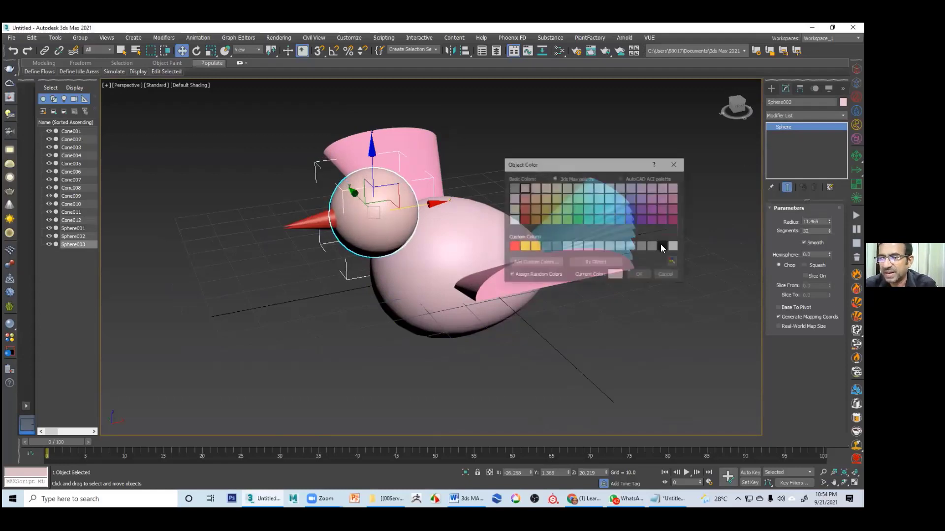
pyautogui.click(634, 275)
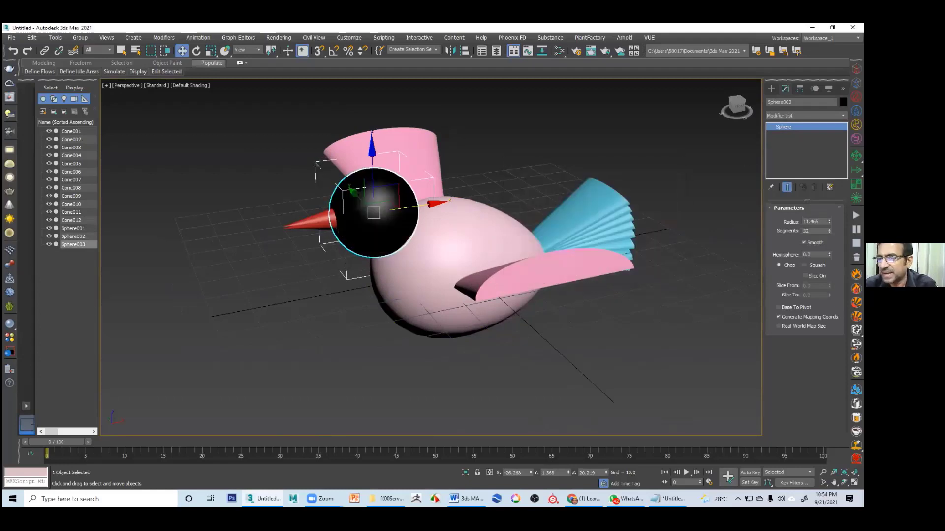
pyautogui.moveTo(829, 254); pyautogui.dragTo(829, 235)
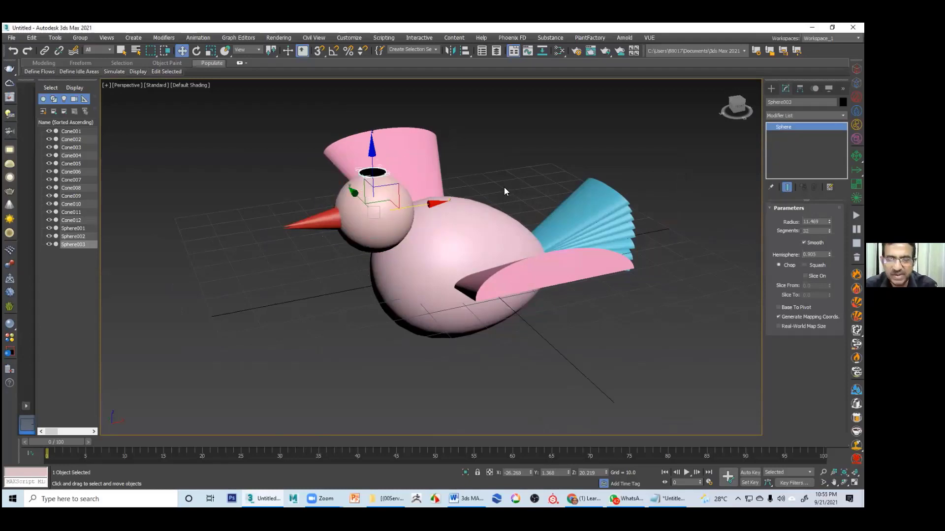
# - Rotate the black cap about 68 degrees onto the side of the head, and rotate-clone it to the other side as the second eye
pyautogui.press('e')
pyautogui.moveTo(388, 200); pyautogui.dragTo(404, 254)
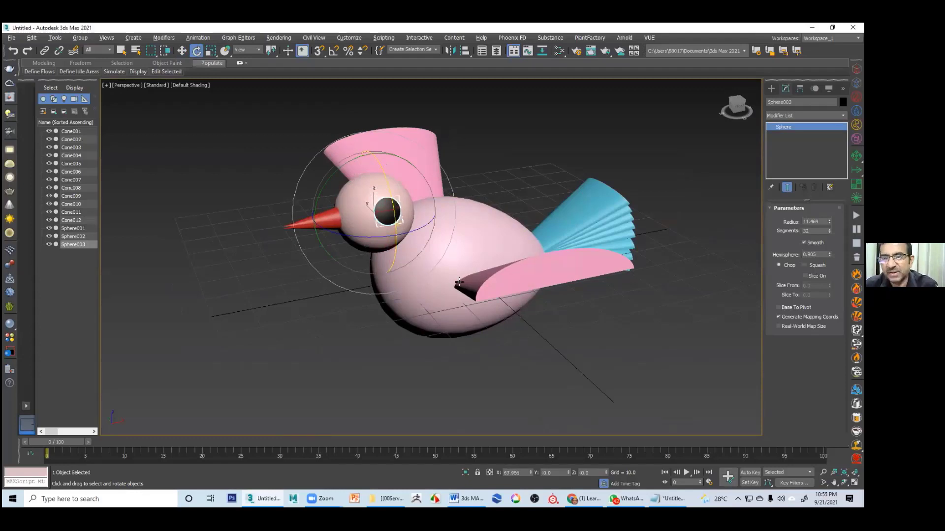
pyautogui.keyDown('alt'); pyautogui.moveTo(459, 281); pyautogui.dragTo(499, 232, button='middle'); pyautogui.keyUp('alt')
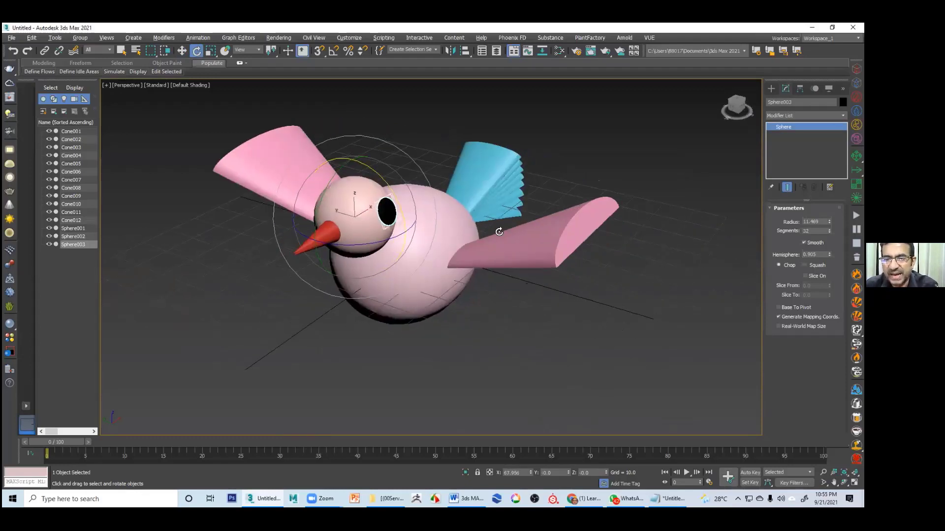
pyautogui.keyDown('shift'); pyautogui.moveTo(492, 217); pyautogui.dragTo(387, 114); pyautogui.keyUp('shift')
pyautogui.click(431, 297)
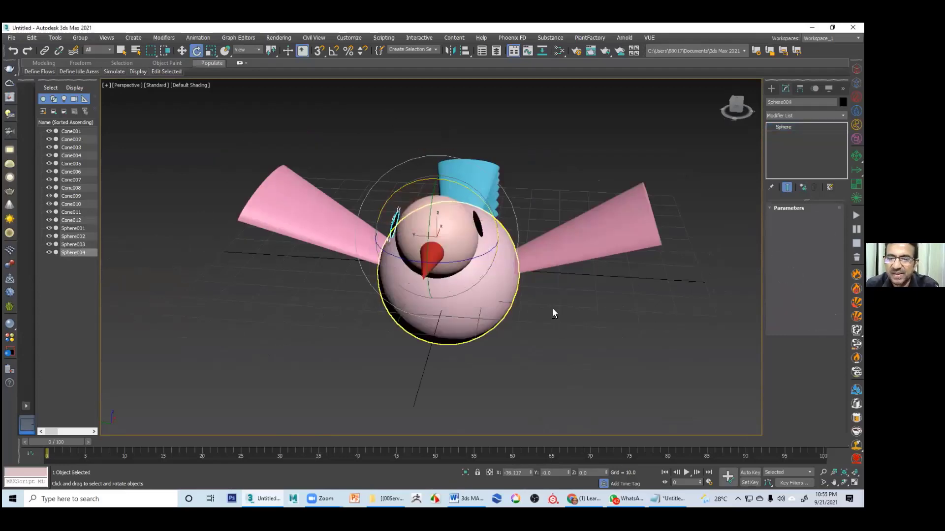
# - Rotate one of the beak cones slightly so that the beak opens
pyautogui.keyDown('alt'); pyautogui.moveTo(504, 303); pyautogui.dragTo(541, 180, button='middle'); pyautogui.keyUp('alt')
pyautogui.click(541, 181)
pyautogui.keyDown('alt'); pyautogui.moveTo(354, 325); pyautogui.dragTo(449, 239, button='middle'); pyautogui.keyUp('alt')
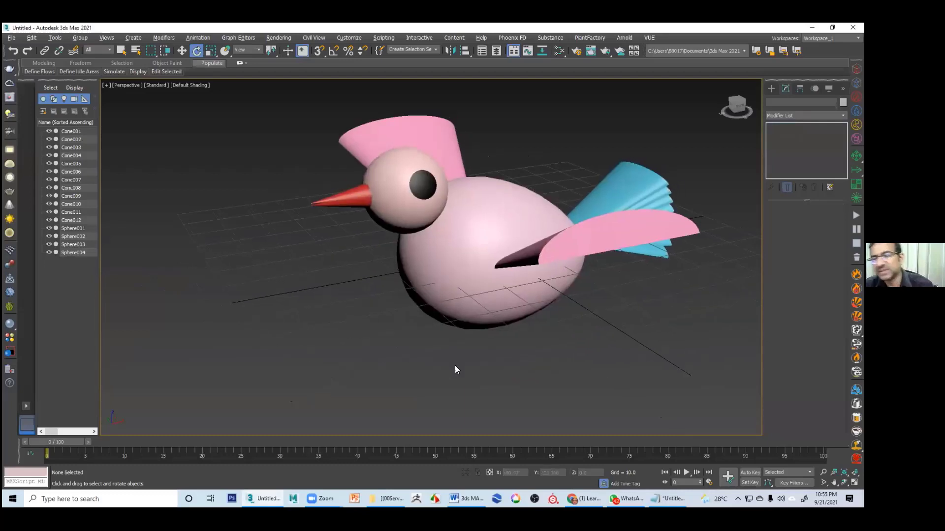
pyautogui.keyDown('alt'); pyautogui.moveTo(455, 366); pyautogui.dragTo(556, 382, button='middle'); pyautogui.keyUp('alt')
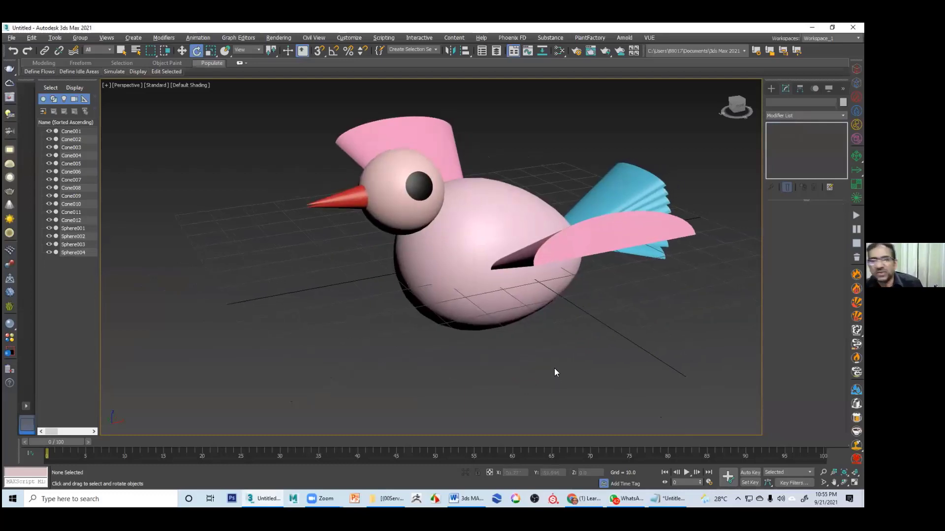
pyautogui.keyDown('alt'); pyautogui.moveTo(544, 331); pyautogui.dragTo(333, 225, button='middle'); pyautogui.keyUp('alt')
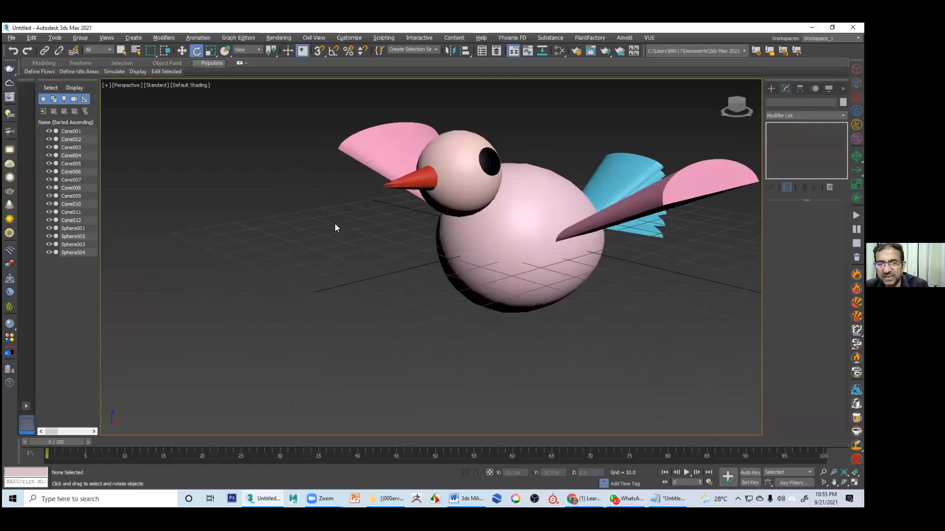
pyautogui.click(346, 197)
pyautogui.moveTo(308, 169); pyautogui.dragTo(308, 180)
pyautogui.click(544, 343)
pyautogui.keyDown('alt'); pyautogui.moveTo(544, 344); pyautogui.dragTo(481, 349, button='middle'); pyautogui.keyUp('alt')
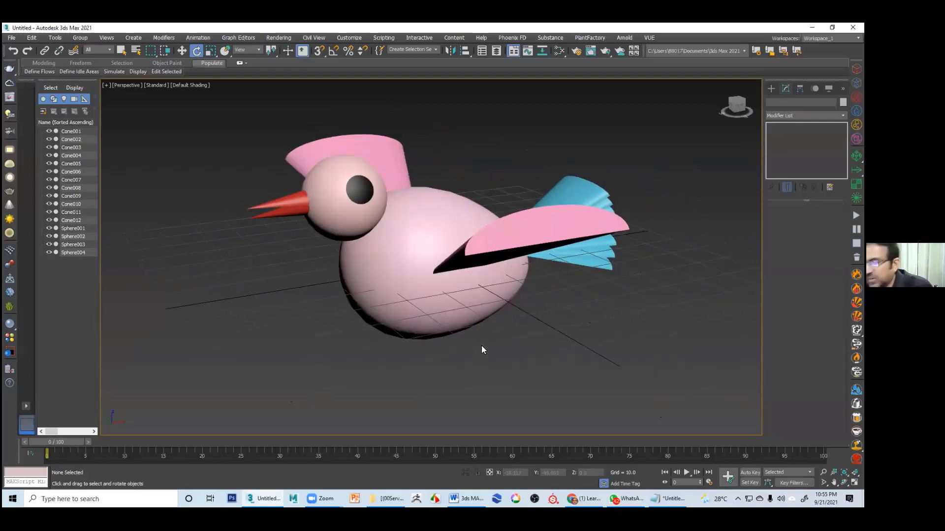
# - Hide the grid in the Perspective view to show the bird on a plain background
pyautogui.press('g')
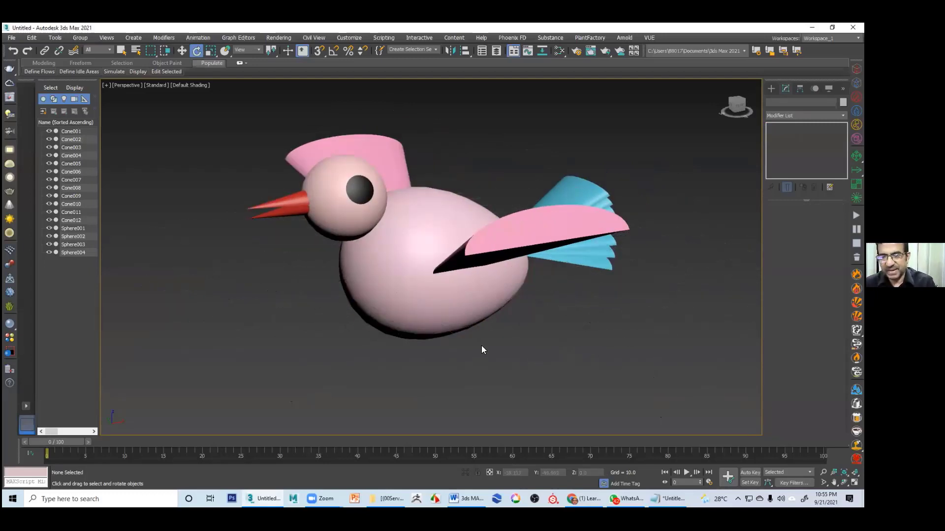
pyautogui.keyDown('alt'); pyautogui.moveTo(461, 339); pyautogui.dragTo(449, 380, button='middle'); pyautogui.keyUp('alt')
pyautogui.moveTo(493, 298); pyautogui.dragTo(701, 294, button='middle')
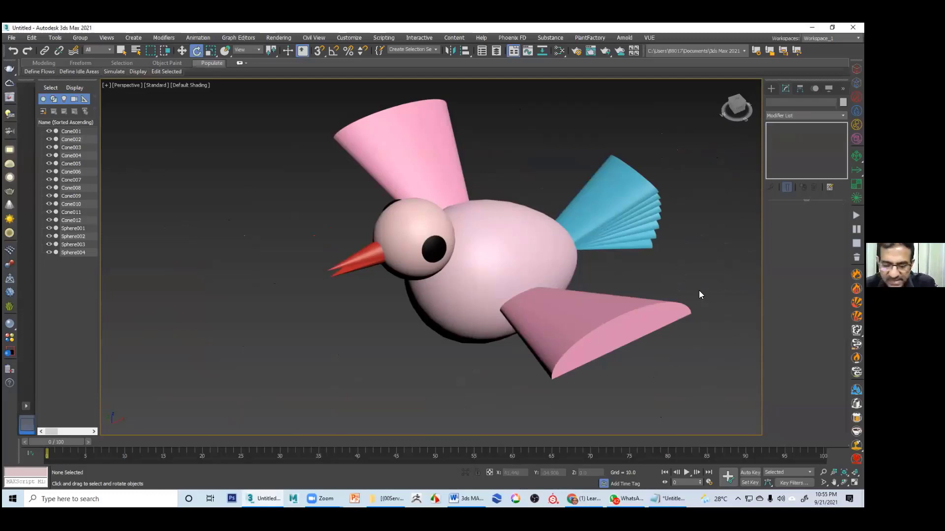
pyautogui.moveTo(690, 291); pyautogui.dragTo(620, 298, button='middle')
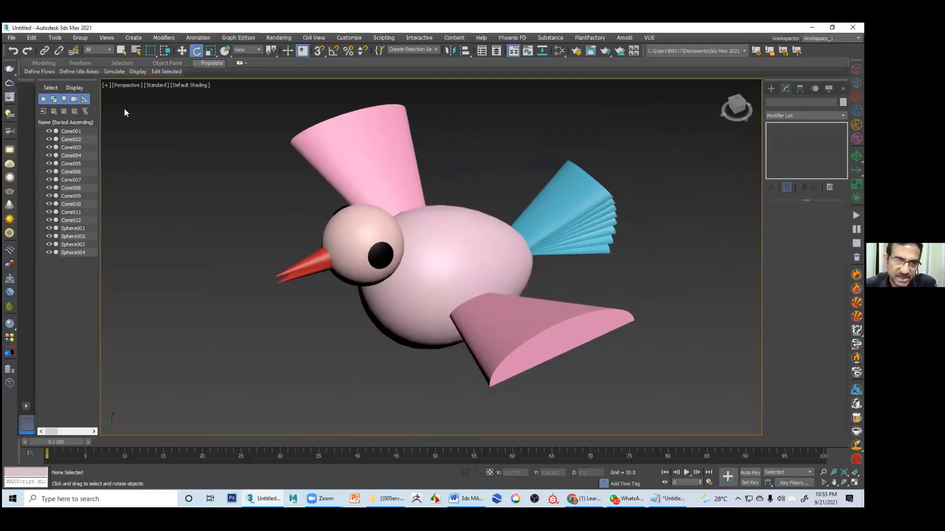
# - Save the scene as "primitives bird" in the [Serve Human] folder
pyautogui.click(11, 38)
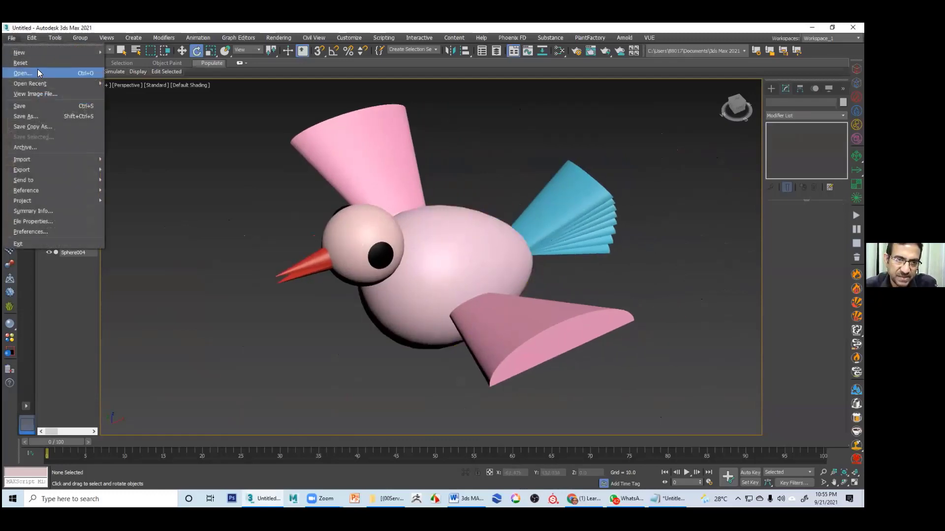
pyautogui.click(35, 106)
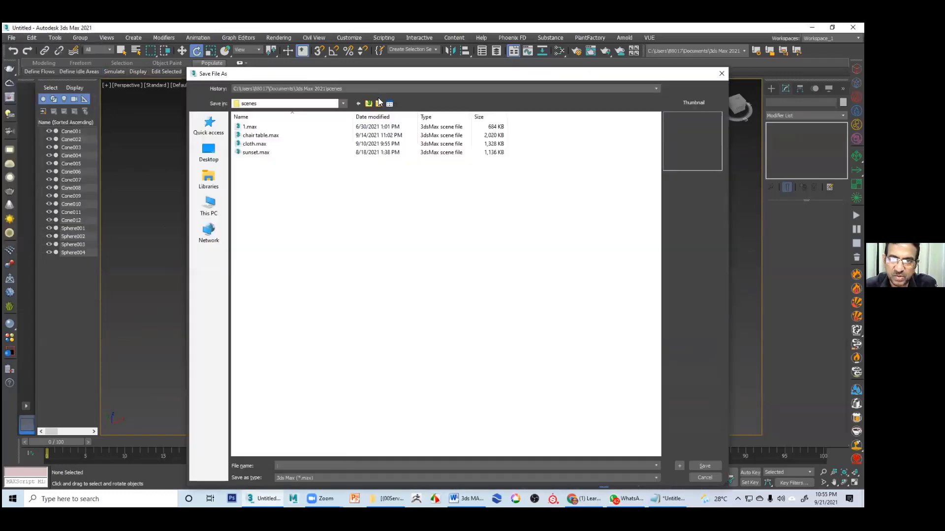
pyautogui.click(379, 99)
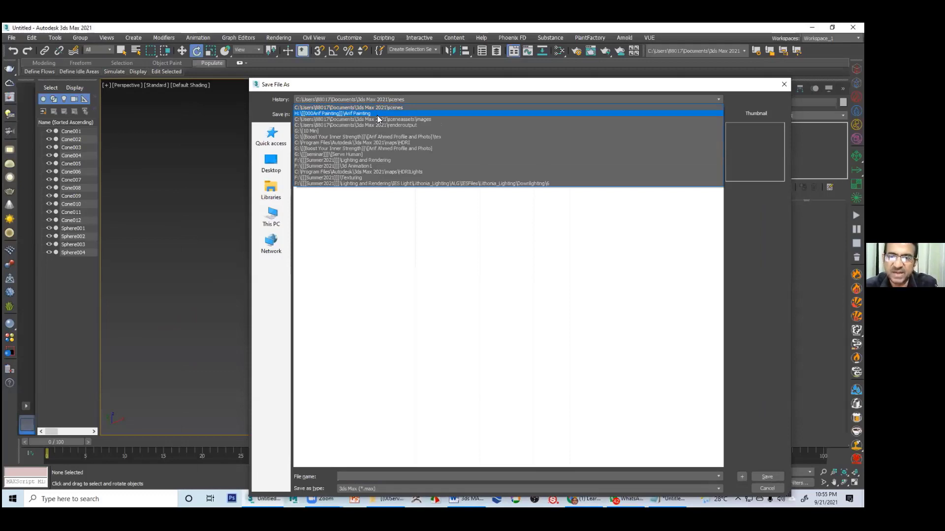
pyautogui.click(371, 154)
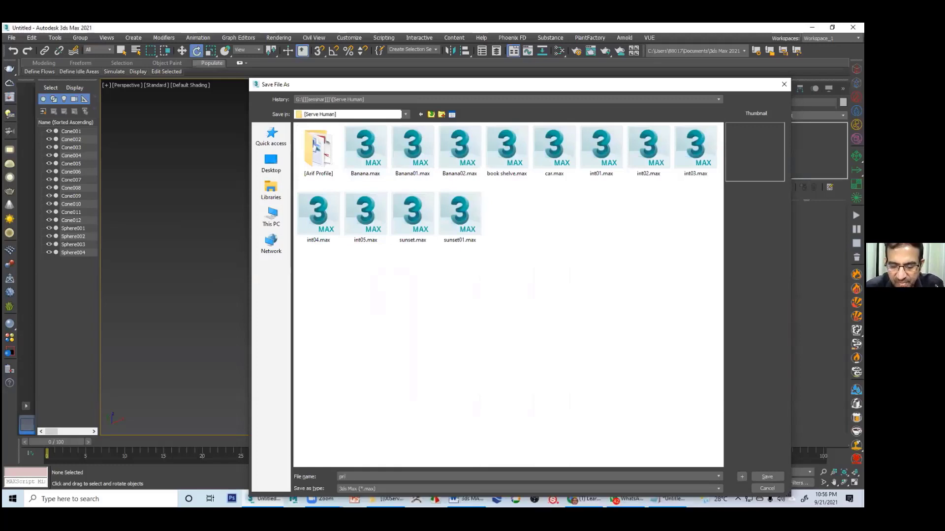
pyautogui.write('primiti')
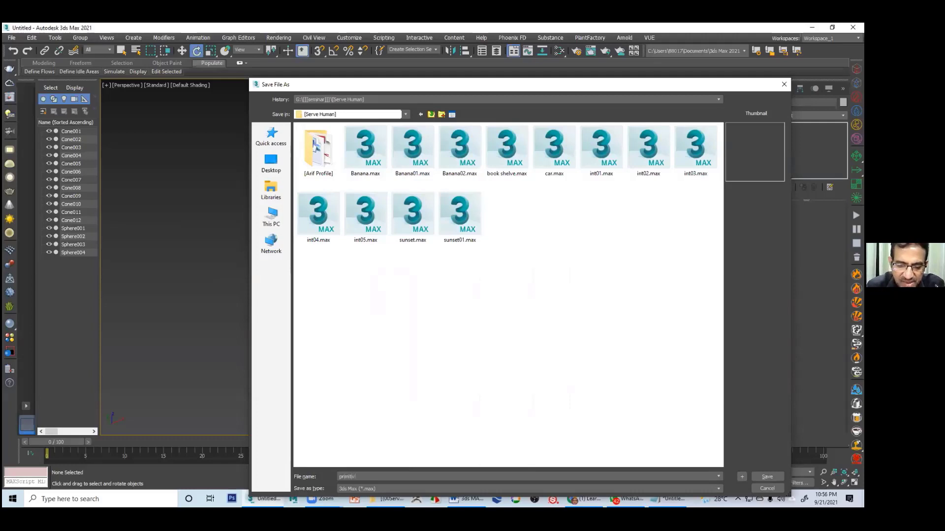
pyautogui.write('ves bird')
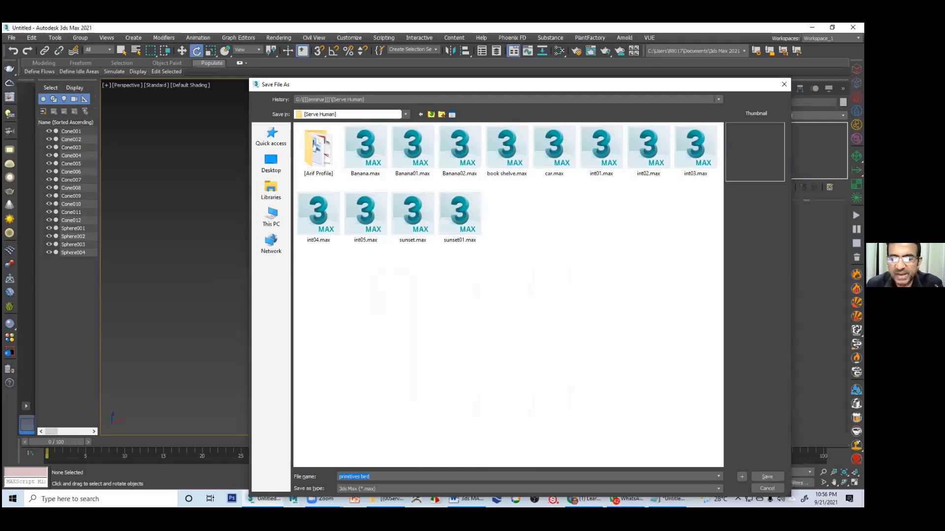
pyautogui.press('Return')
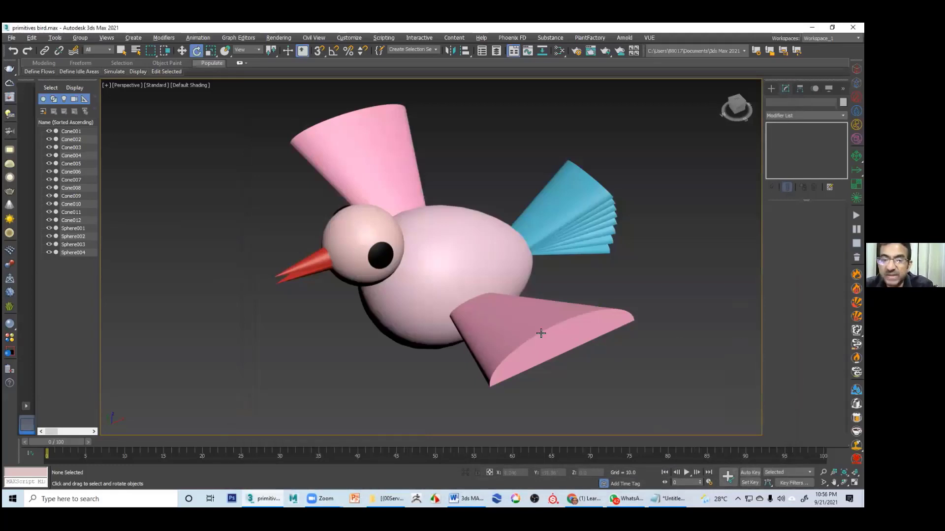
# - Inspect the bird from several sides, including the tail cone and the tapered body sphere
pyautogui.keyDown('alt'); pyautogui.moveTo(540, 333); pyautogui.dragTo(467, 270, button='middle'); pyautogui.keyUp('alt')
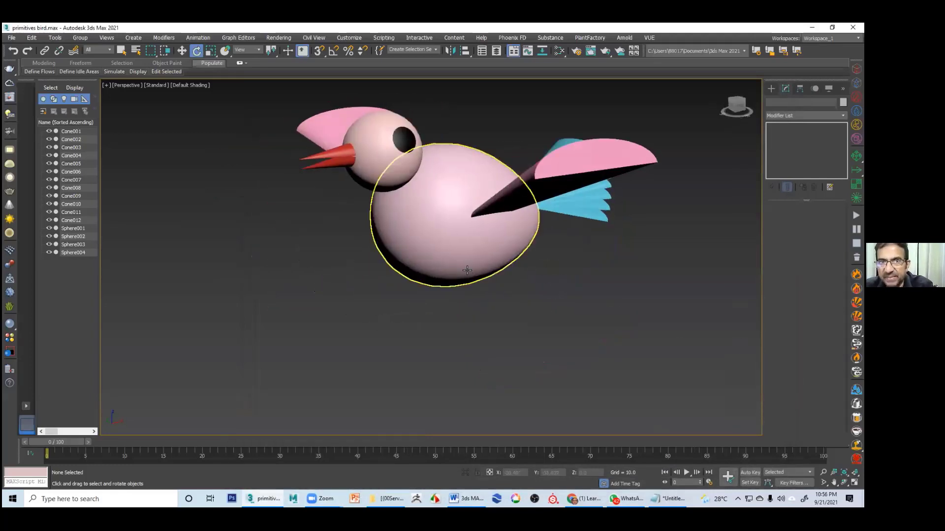
pyautogui.keyDown('alt'); pyautogui.moveTo(515, 293); pyautogui.dragTo(566, 197, button='middle'); pyautogui.keyUp('alt')
pyautogui.click(572, 192)
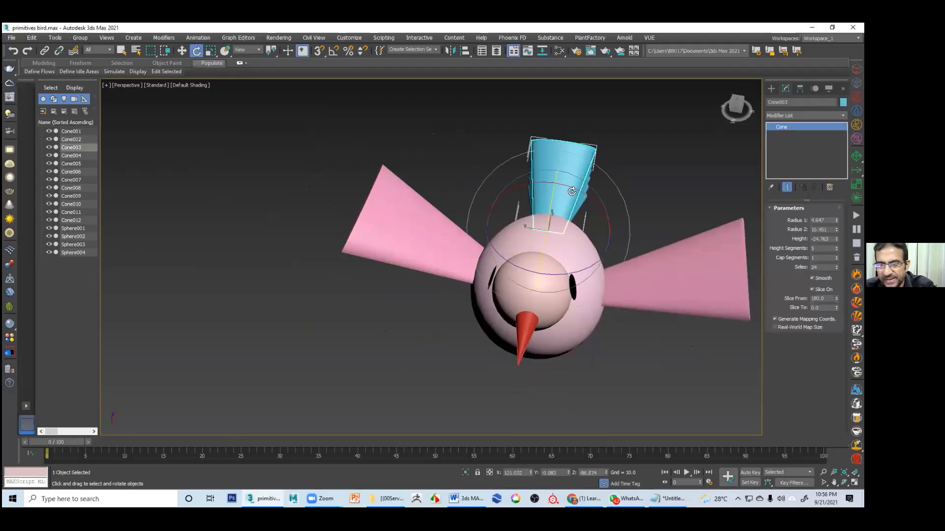
pyautogui.press('r')
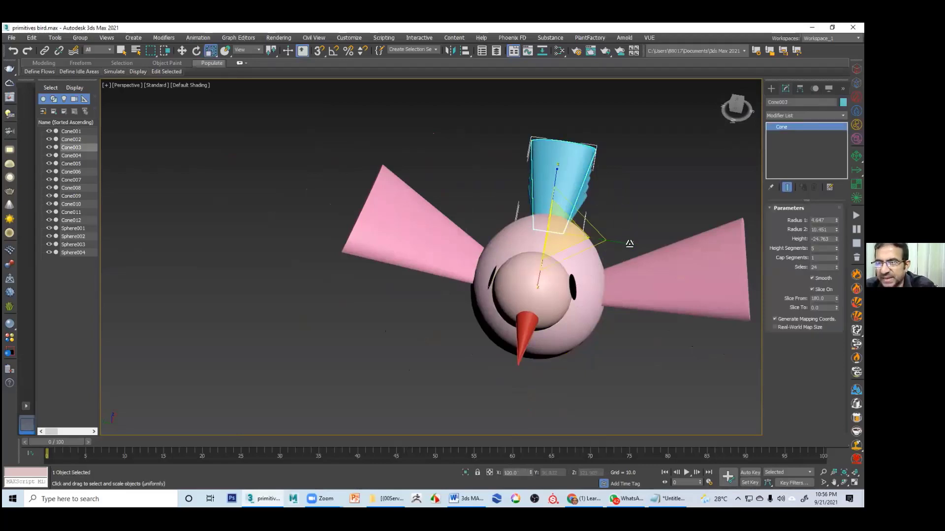
pyautogui.click(647, 205)
pyautogui.keyDown('alt'); pyautogui.moveTo(647, 205); pyautogui.dragTo(448, 224, button='middle'); pyautogui.keyUp('alt')
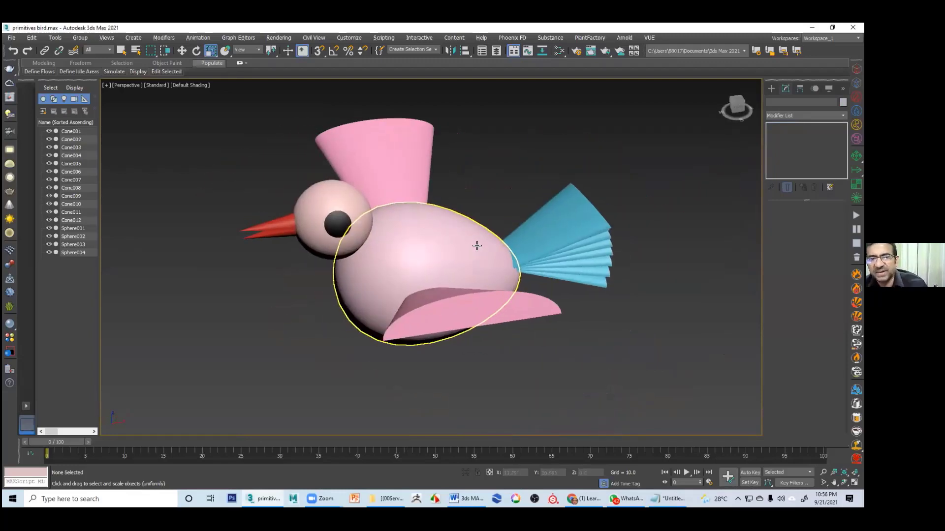
pyautogui.click(397, 234)
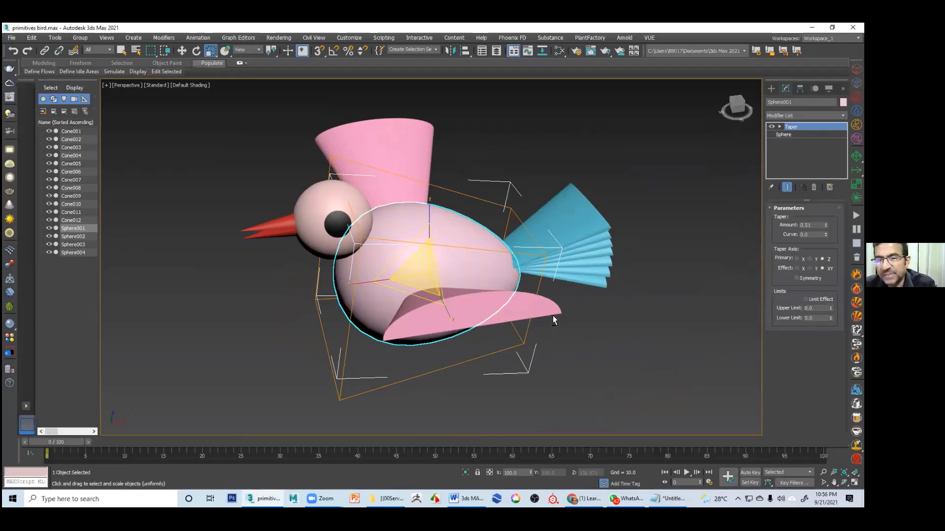
pyautogui.keyDown('alt'); pyautogui.moveTo(553, 316); pyautogui.dragTo(485, 295, button='middle'); pyautogui.keyUp('alt')
pyautogui.click(440, 99)
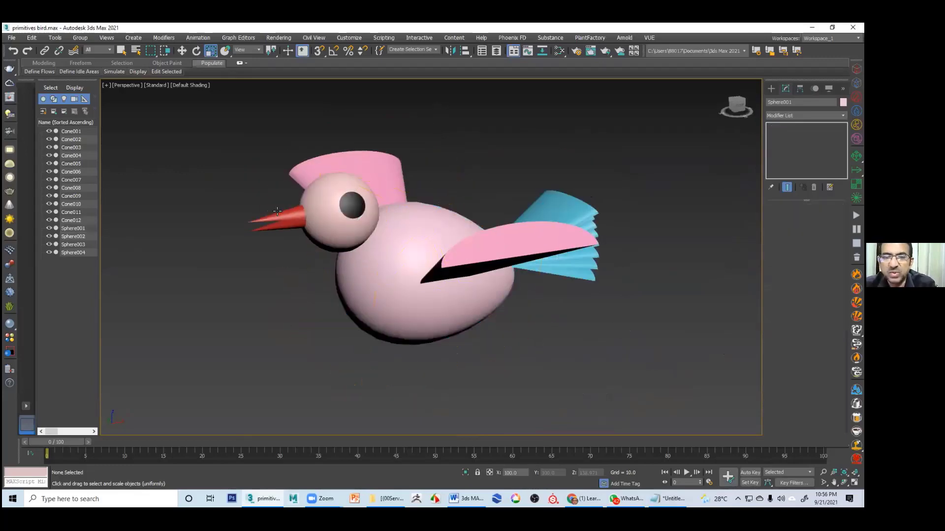
# - Rotate the upper beak cone upward by about 8.5 degrees to open the beak wider
pyautogui.click(277, 211)
pyautogui.press('e')
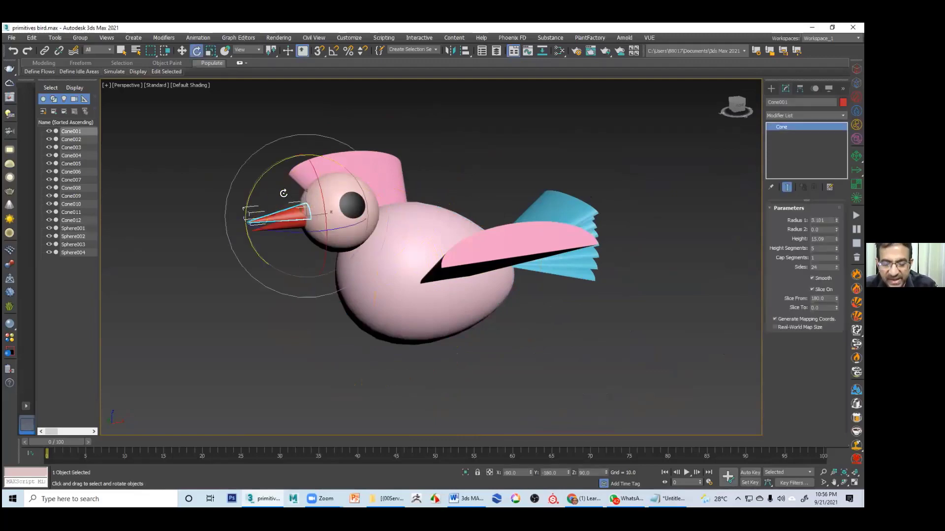
pyautogui.moveTo(249, 196); pyautogui.dragTo(269, 191)
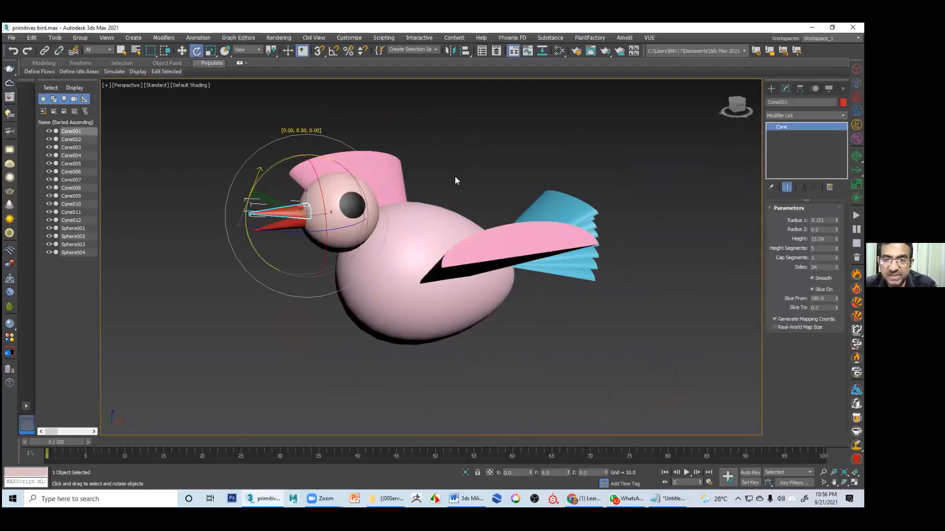
pyautogui.click(433, 197)
# - Save an incremented copy of the scene as primitives bird01.max
pyautogui.keyDown('alt'); pyautogui.moveTo(433, 197); pyautogui.dragTo(466, 233, button='middle'); pyautogui.keyUp('alt')
pyautogui.click(463, 233)
pyautogui.hotkey('ctrl', 'shift', 's')
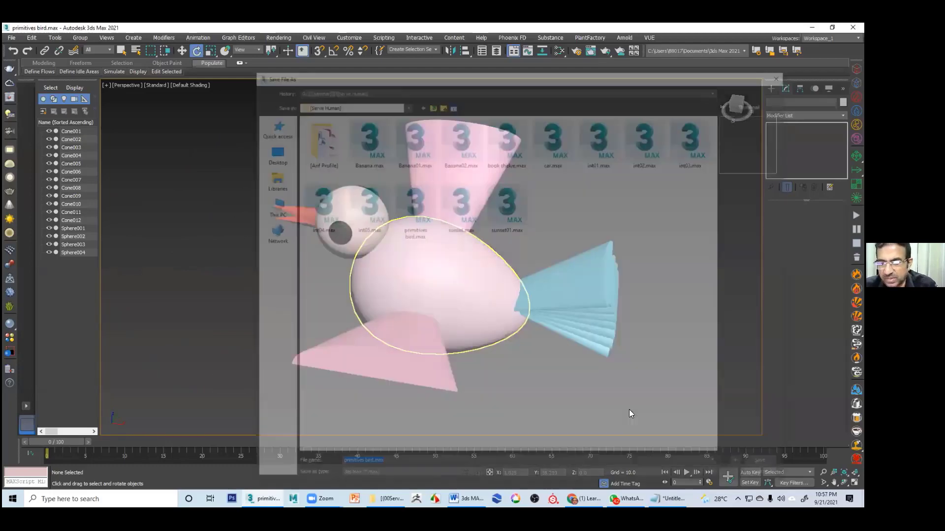
pyautogui.click(738, 463)
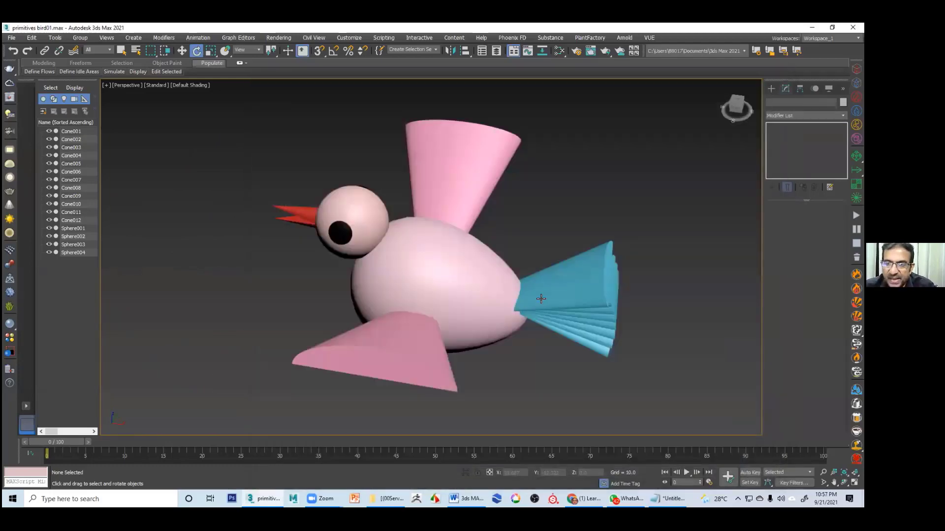
# - Select all parts of the bird and clone them along the X axis as six evenly spaced copies
pyautogui.moveTo(515, 316)
pyautogui.keyDown('alt'); pyautogui.mouseDown(button='middle')
pyautogui.moveTo(548, 301)
pyautogui.moveTo(498, 302)
pyautogui.moveTo(521, 315)
pyautogui.mouseUp(button='middle'); pyautogui.keyUp('alt')
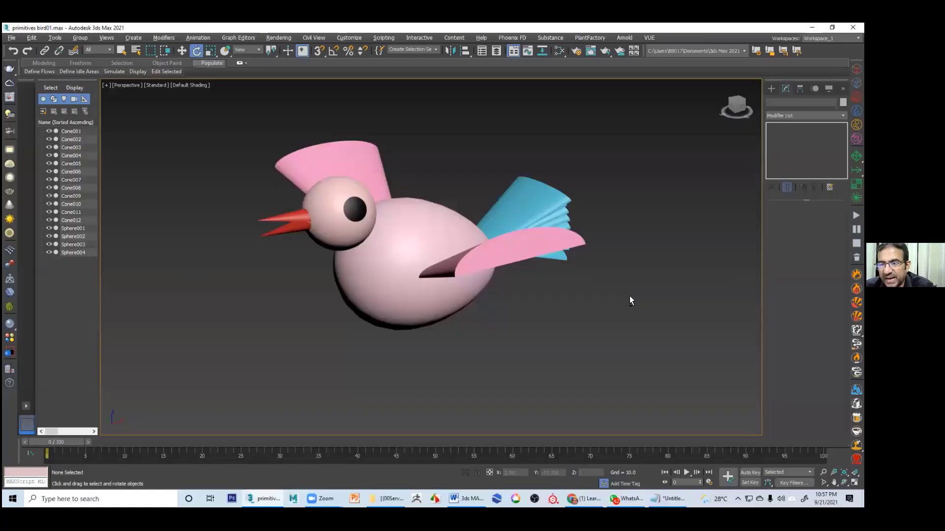
pyautogui.keyDown('alt'); pyautogui.moveTo(629, 296); pyautogui.dragTo(602, 289, button='middle'); pyautogui.keyUp('alt')
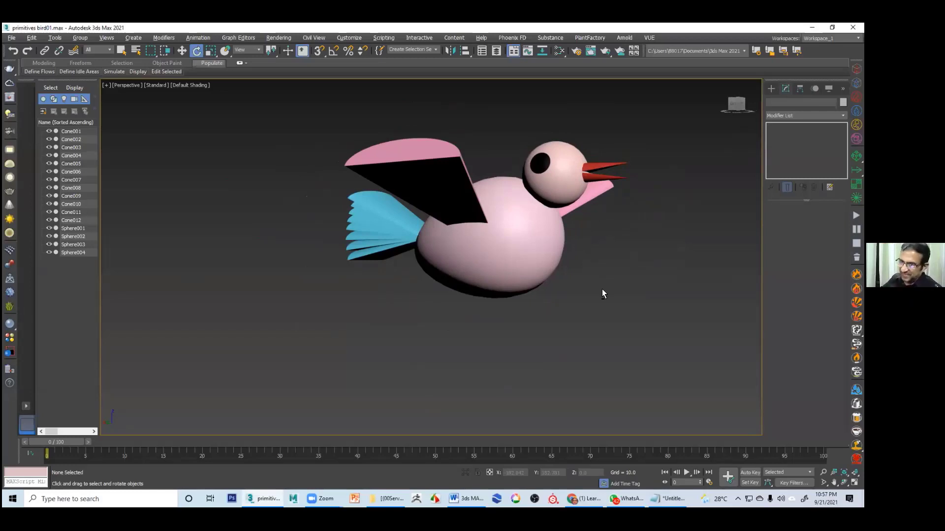
pyautogui.keyDown('alt'); pyautogui.moveTo(659, 332); pyautogui.dragTo(475, 306, button='middle'); pyautogui.keyUp('alt')
pyautogui.scroll(-3, 482, 325)
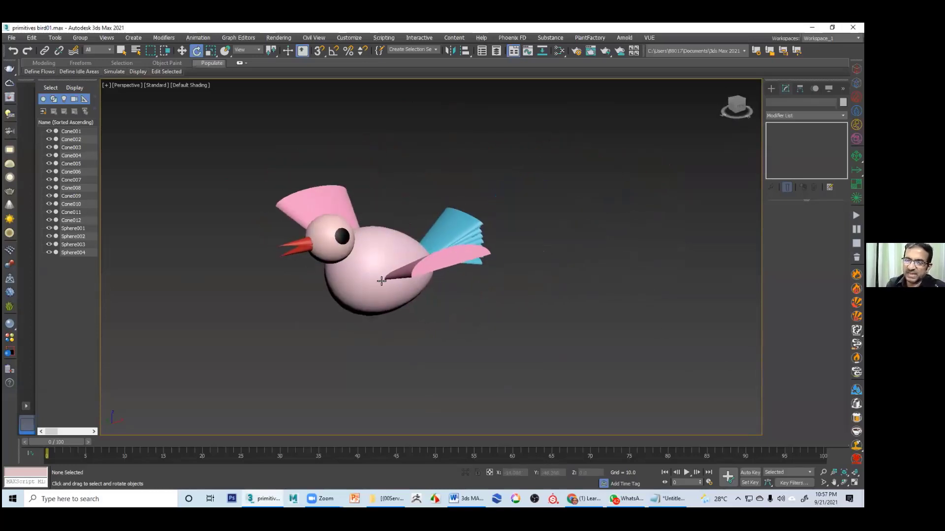
pyautogui.moveTo(219, 149); pyautogui.dragTo(608, 389)
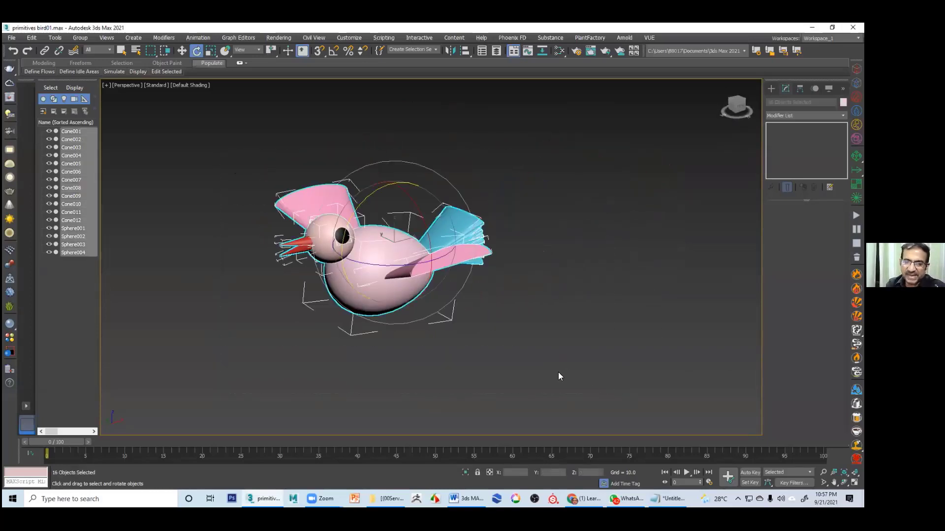
pyautogui.press('w')
pyautogui.keyDown('alt'); pyautogui.moveTo(408, 346); pyautogui.dragTo(434, 343, button='middle'); pyautogui.keyUp('alt')
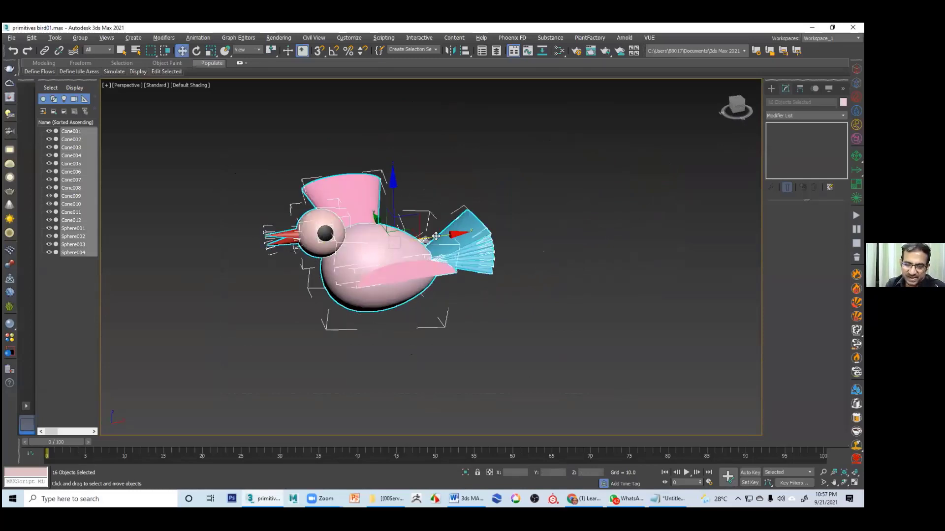
pyautogui.keyDown('shift'); pyautogui.moveTo(437, 237); pyautogui.dragTo(687, 245); pyautogui.keyUp('shift')
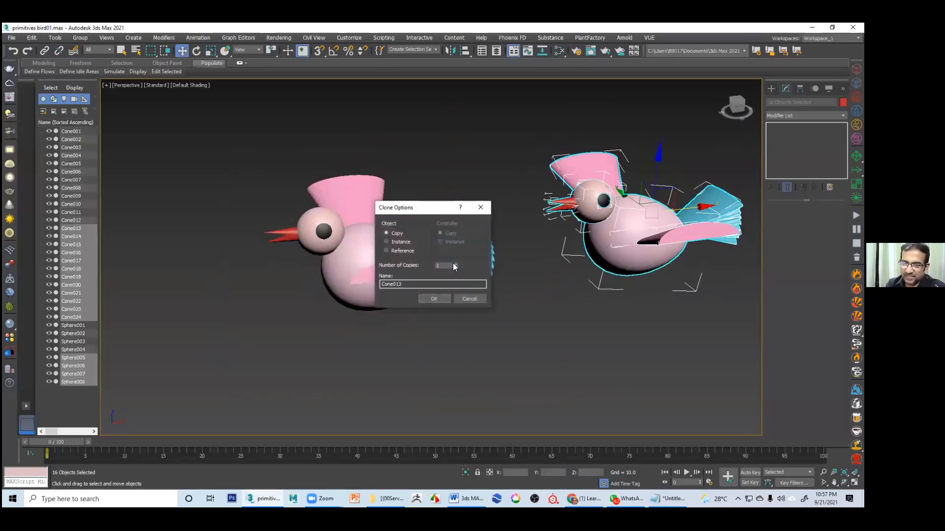
pyautogui.click(434, 299)
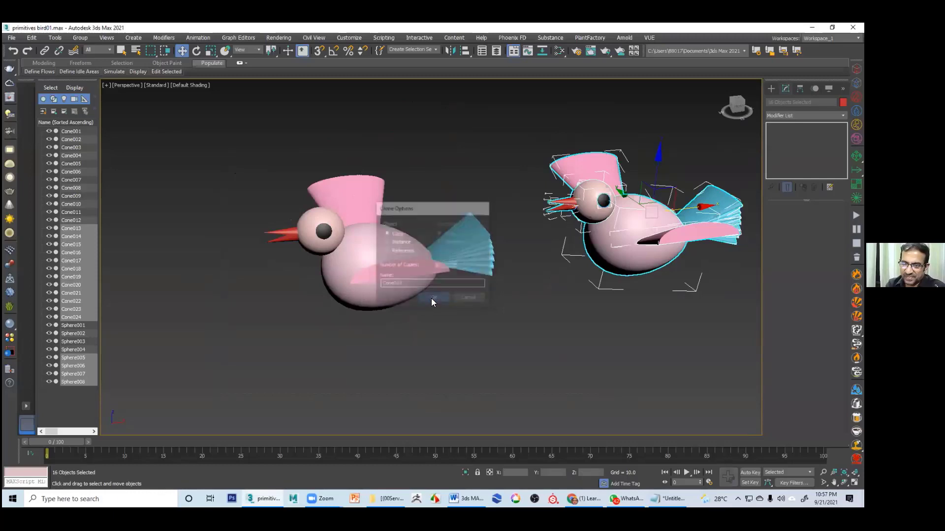
pyautogui.moveTo(541, 306); pyautogui.dragTo(411, 309, button='middle')
pyautogui.moveTo(483, 296); pyautogui.dragTo(241, 212, button='middle')
pyautogui.scroll(-8, 235, 195)
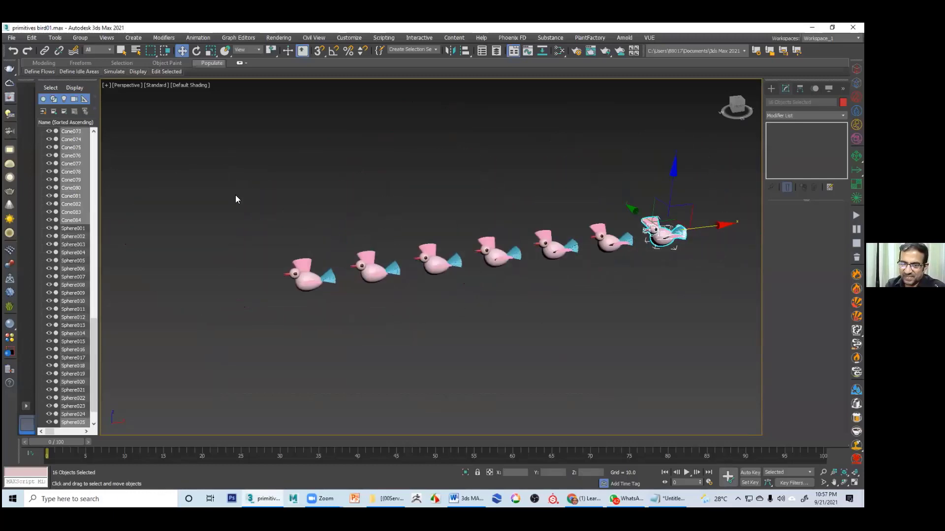
# - Select the whole row of birds and clone it sideways as five copies to form a grid
pyautogui.moveTo(541, 293); pyautogui.dragTo(494, 279, button='middle')
pyautogui.moveTo(190, 174); pyautogui.dragTo(738, 310)
pyautogui.keyDown('alt'); pyautogui.moveTo(459, 305); pyautogui.dragTo(459, 239, button='middle'); pyautogui.keyUp('alt')
pyautogui.keyDown('shift'); pyautogui.moveTo(459, 239); pyautogui.dragTo(454, 261); pyautogui.keyUp('shift')
pyautogui.click(455, 264)
pyautogui.click(455, 263)
pyautogui.click(455, 263)
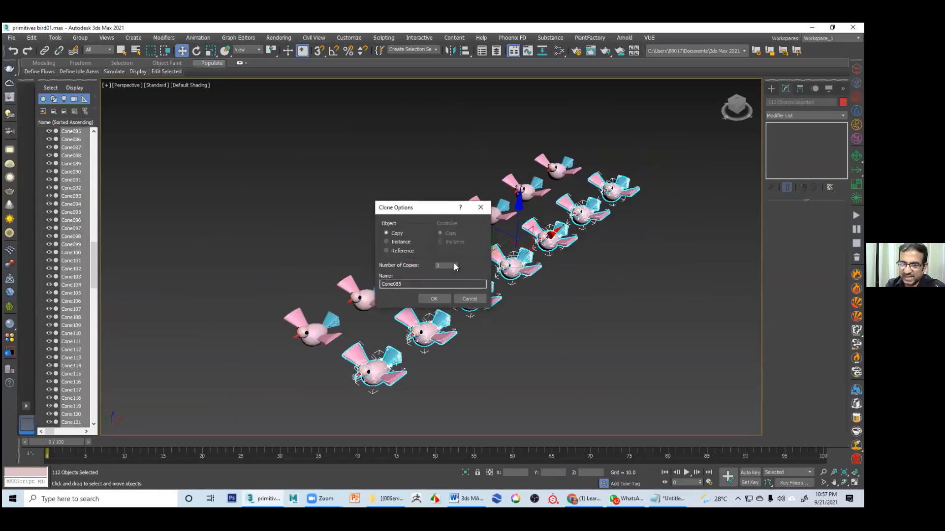
pyautogui.click(454, 264)
pyautogui.click(436, 298)
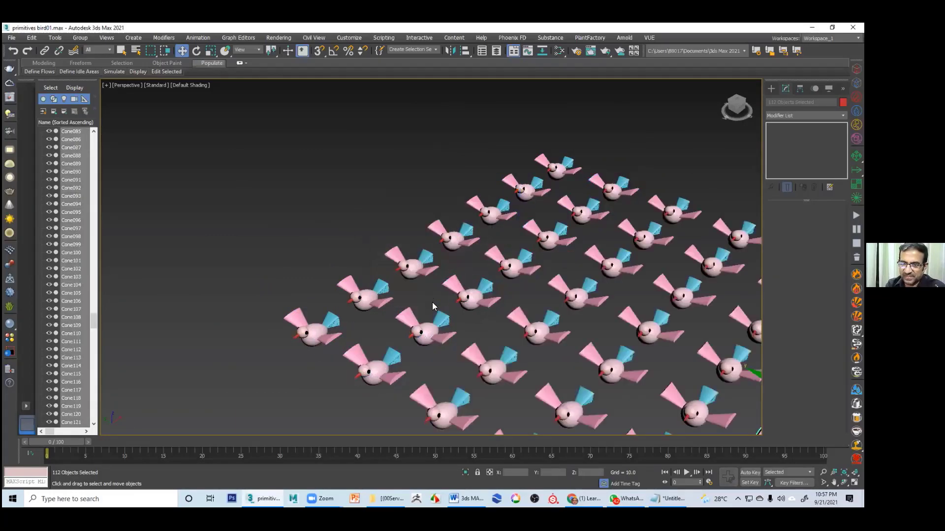
# - Examine the grid of cloned birds from different angles and closer up
pyautogui.moveTo(533, 297); pyautogui.dragTo(504, 285, button='middle')
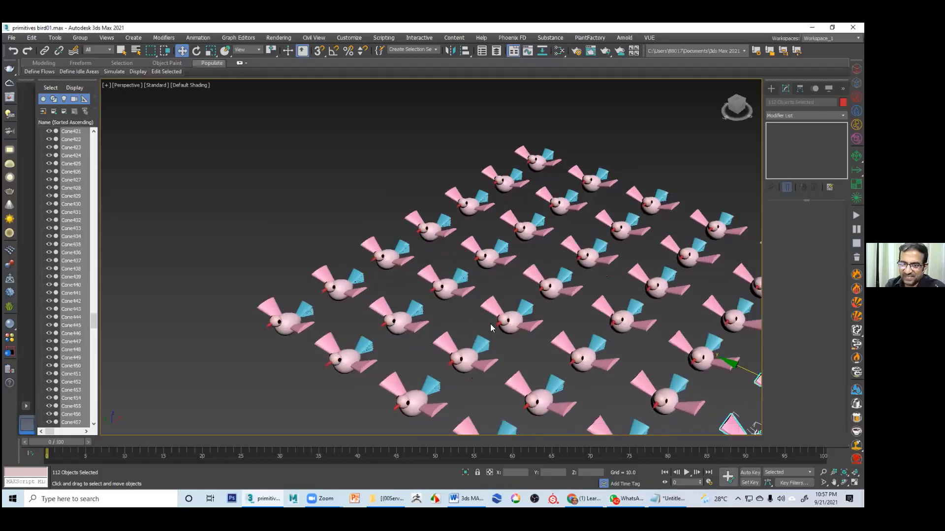
pyautogui.moveTo(490, 324); pyautogui.dragTo(473, 308, button='middle')
pyautogui.click(471, 361)
pyautogui.keyDown('alt'); pyautogui.moveTo(469, 343); pyautogui.dragTo(442, 330, button='middle'); pyautogui.keyUp('alt')
pyautogui.keyDown('alt'); pyautogui.moveTo(477, 325); pyautogui.dragTo(455, 324); pyautogui.keyUp('alt')
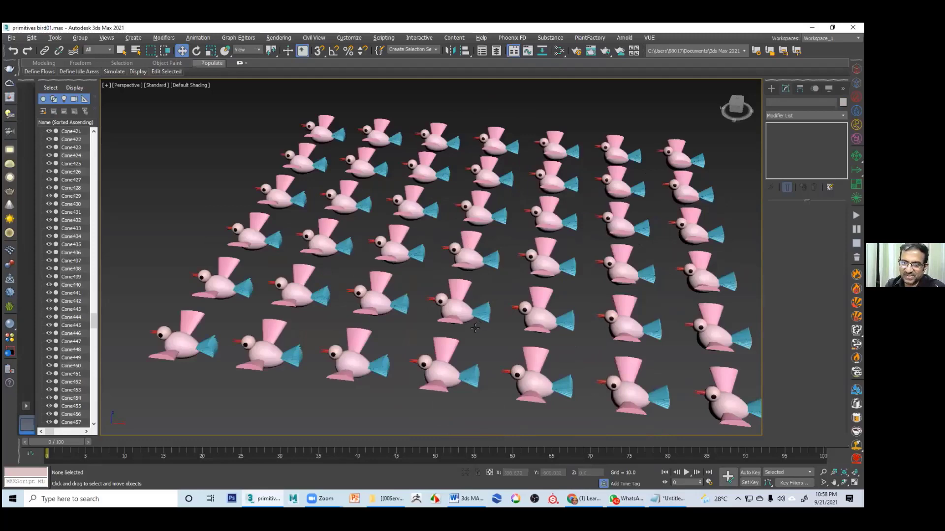
pyautogui.keyDown('alt'); pyautogui.moveTo(479, 326); pyautogui.dragTo(467, 328, button='middle'); pyautogui.keyUp('alt')
pyautogui.scroll(3, 468, 326)
pyautogui.keyDown('alt'); pyautogui.moveTo(401, 311); pyautogui.dragTo(476, 335, button='middle'); pyautogui.keyUp('alt')
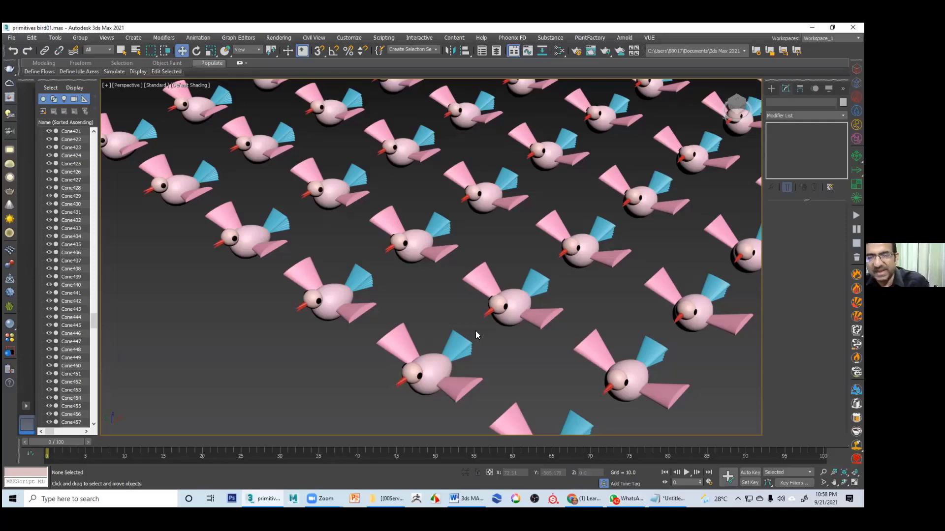
# - Undo both cloning operations to go back to the single original bird, without saving the grid
pyautogui.hotkey('ctrl', 'shift', 's')
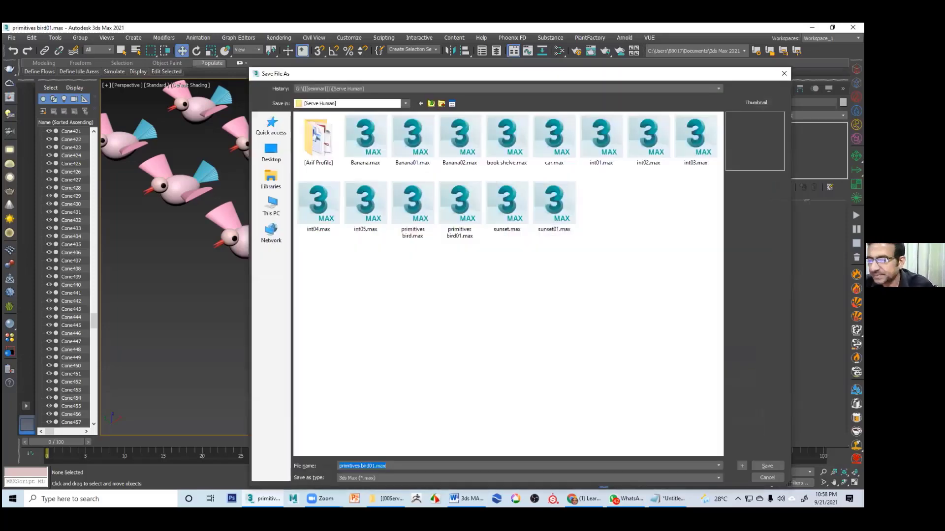
pyautogui.click(762, 477)
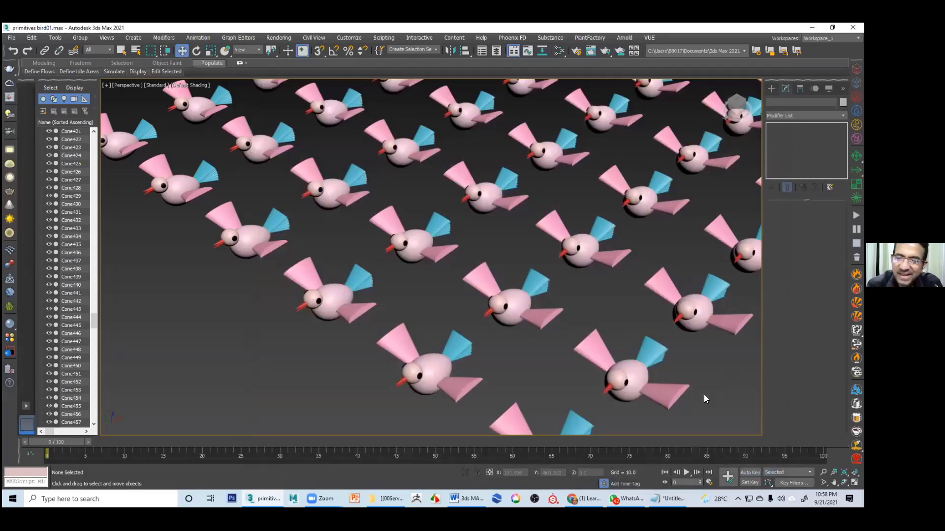
pyautogui.hotkey('ctrl', 'z')
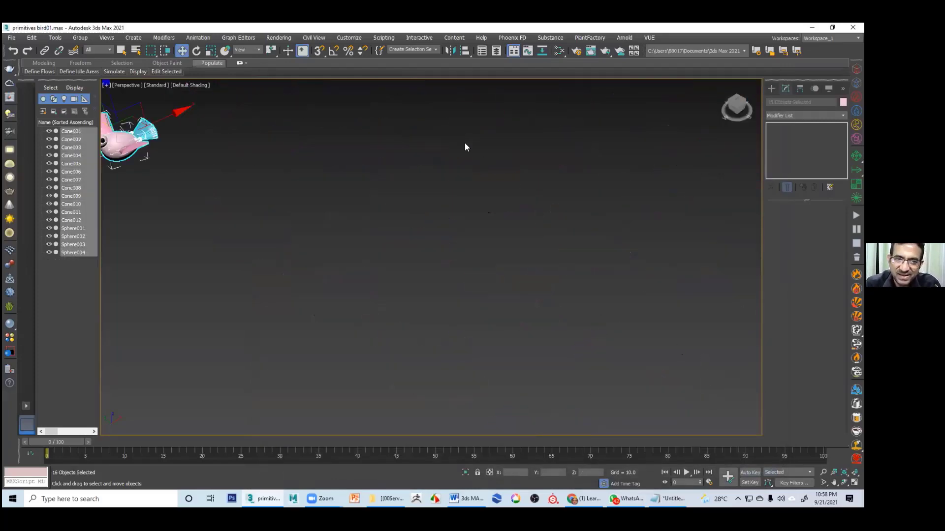
pyautogui.press('z')
pyautogui.click(459, 247)
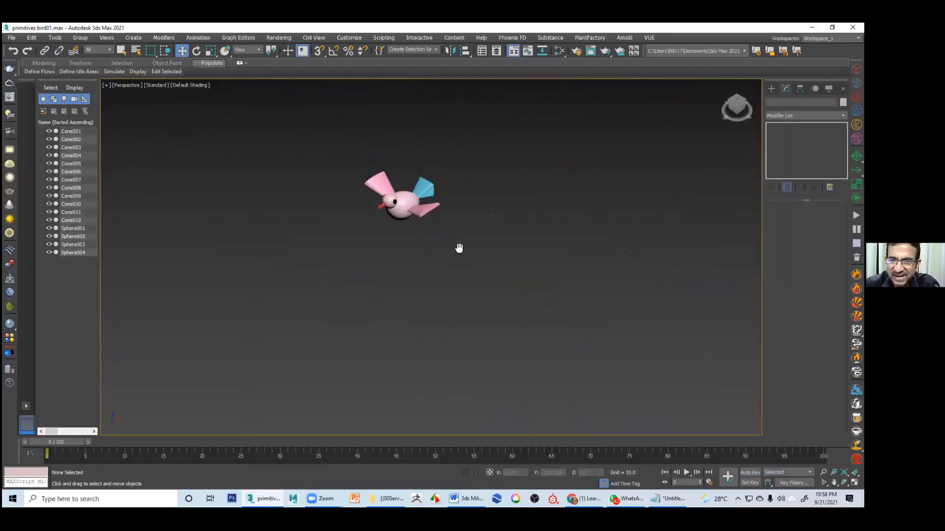
# - Examine the bird up close from different angles, selecting both black eye spheres
pyautogui.moveTo(459, 248); pyautogui.dragTo(476, 306, button='middle')
pyautogui.scroll(5, 448, 281)
pyautogui.scroll(5, 480, 286)
pyautogui.click(406, 215)
pyautogui.keyDown('alt'); pyautogui.moveTo(453, 262); pyautogui.dragTo(335, 305, button='middle'); pyautogui.keyUp('alt')
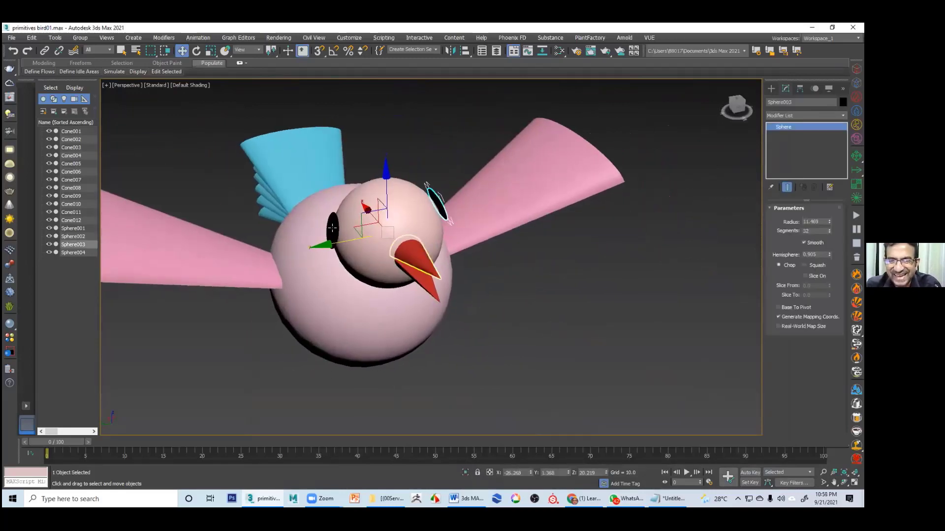
pyautogui.keyDown('ctrl'); pyautogui.click(333, 229); pyautogui.keyUp('ctrl')
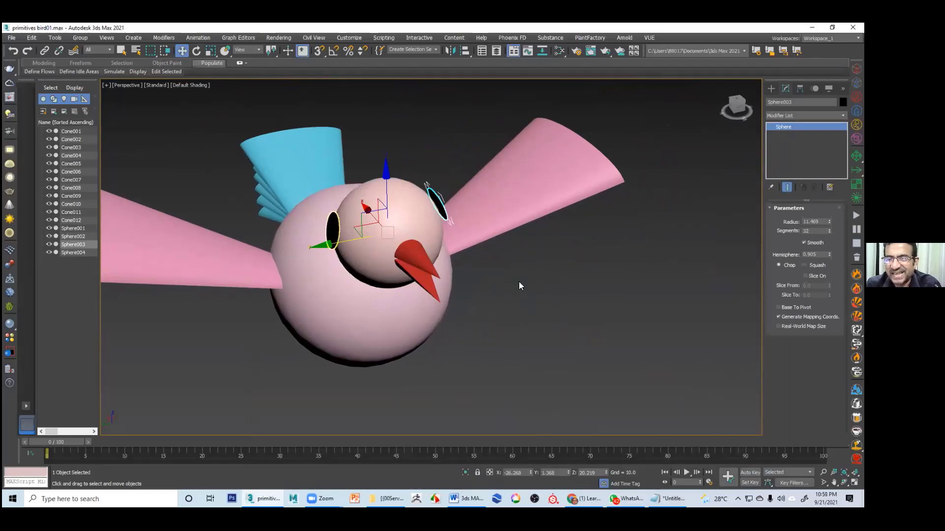
pyautogui.keyDown('alt'); pyautogui.moveTo(520, 283); pyautogui.dragTo(541, 234, button='middle'); pyautogui.keyUp('alt')
# - Select the Cone012 wing and start Auto Key recording at frame 5 with the Rotate tool
pyautogui.click(541, 235)
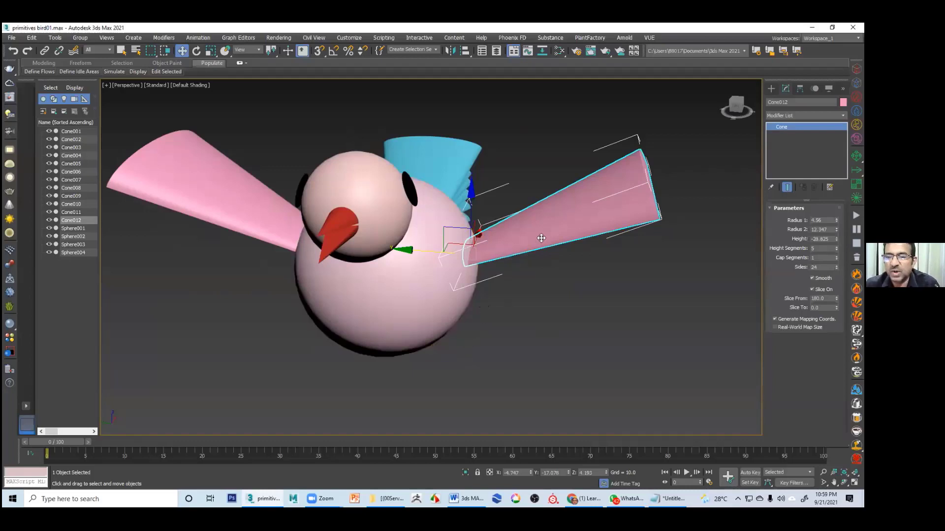
pyautogui.moveTo(562, 274); pyautogui.dragTo(527, 287, button='middle')
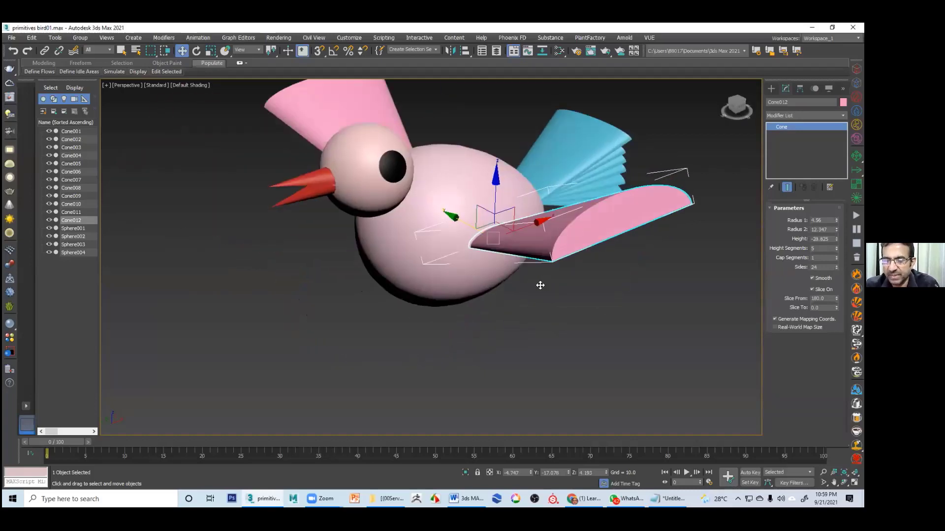
pyautogui.scroll(-2, 540, 285)
pyautogui.scroll(2, 521, 281)
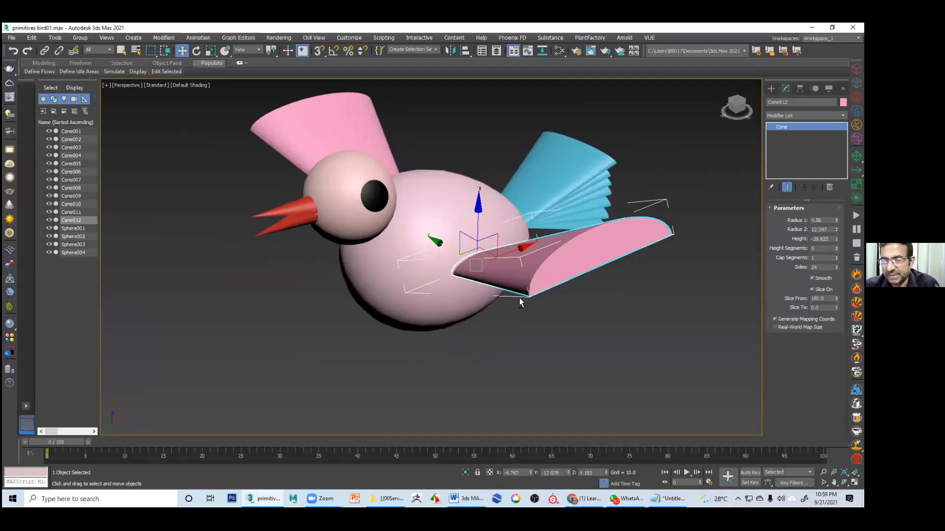
pyautogui.keyDown('alt'); pyautogui.moveTo(545, 302); pyautogui.dragTo(511, 300, button='middle'); pyautogui.keyUp('alt')
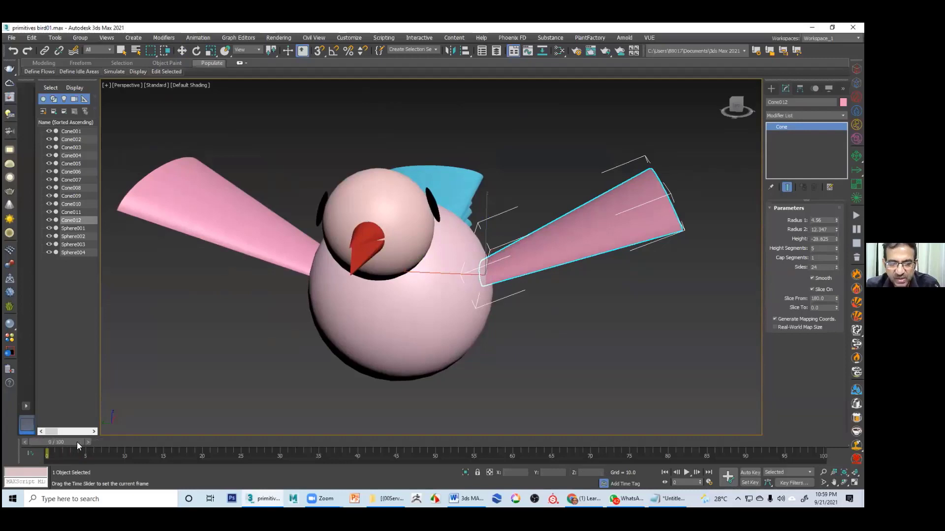
pyautogui.moveTo(76, 441); pyautogui.dragTo(109, 442)
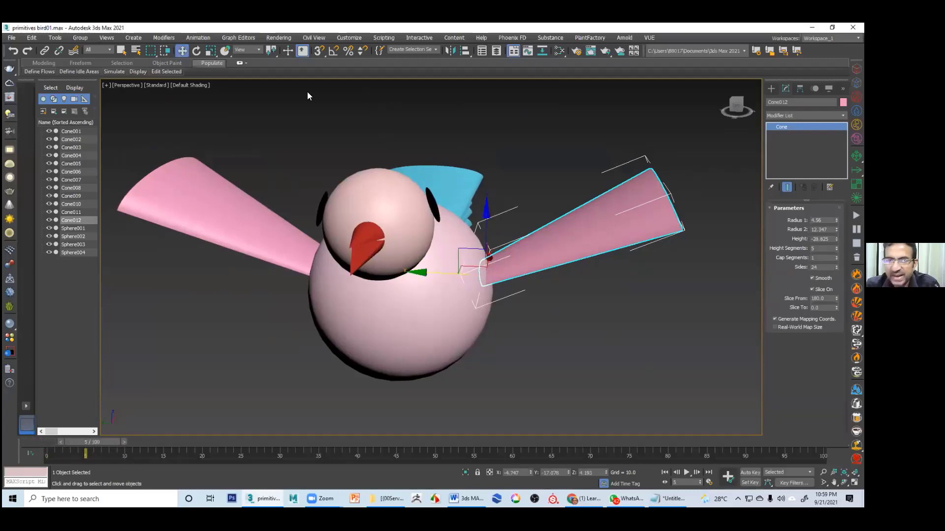
pyautogui.press('n')
pyautogui.press('e')
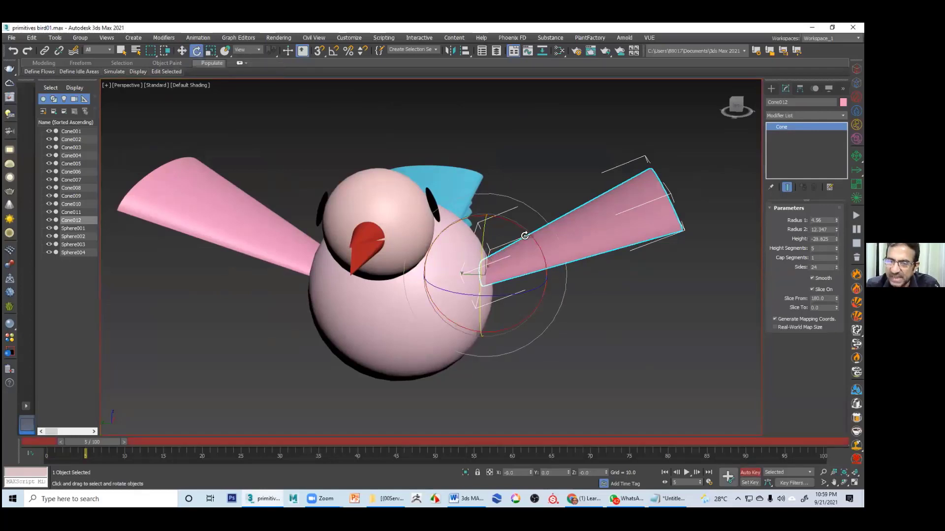
# - With angle snap enabled, rotate both wings downward at frame 5 to key the down stroke
pyautogui.moveTo(526, 237); pyautogui.dragTo(542, 272)
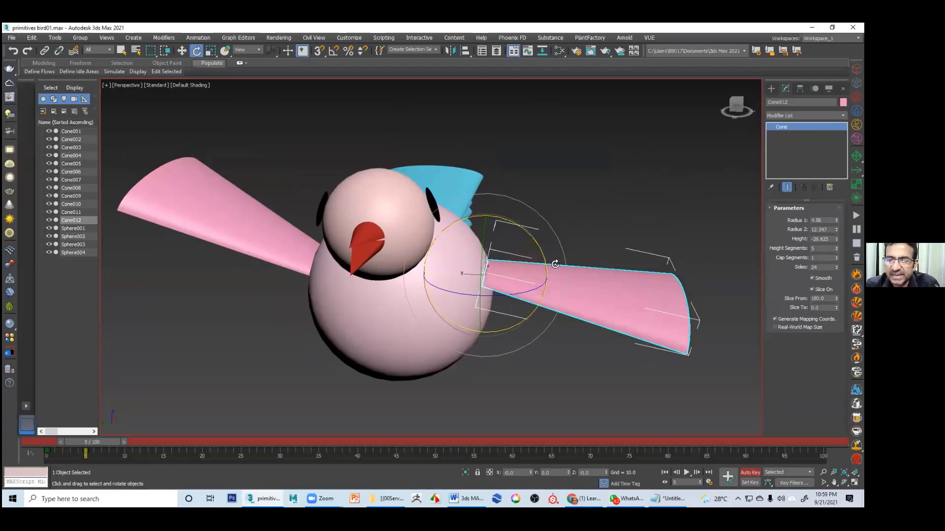
pyautogui.hotkey('ctrl', 'z')
pyautogui.click(333, 51)
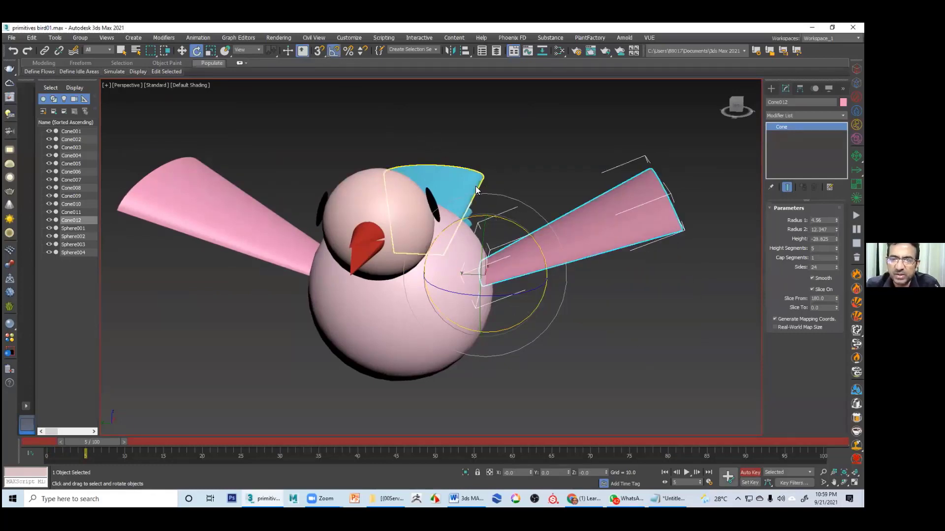
pyautogui.moveTo(513, 223); pyautogui.dragTo(520, 262)
pyautogui.click(306, 239)
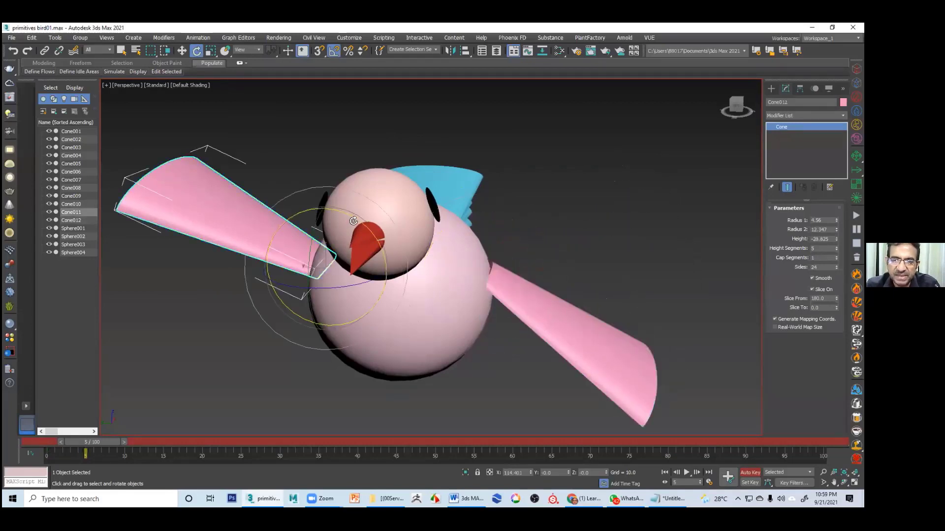
pyautogui.moveTo(332, 218); pyautogui.dragTo(319, 218)
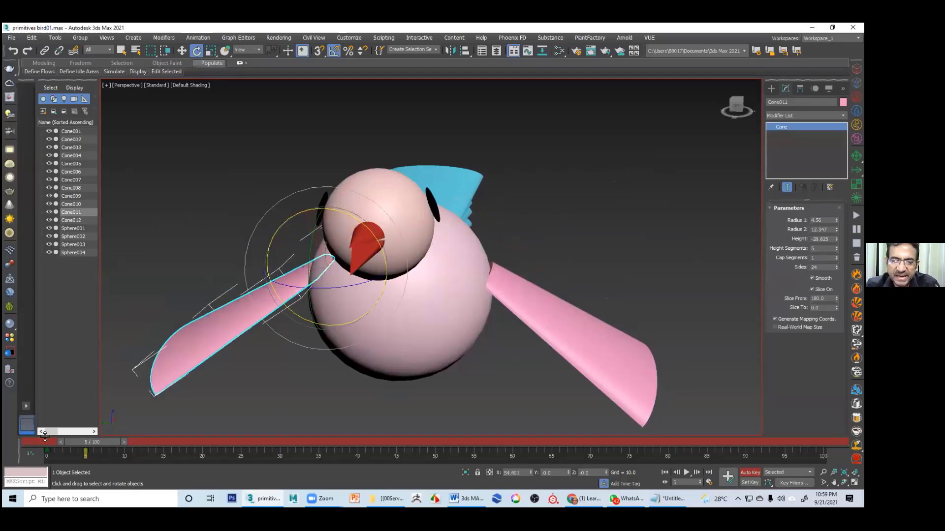
# - Rotate both wings upward at frame 10 to key the up stroke, and stop Auto Key recording at frame 0
pyautogui.moveTo(95, 444); pyautogui.dragTo(134, 442)
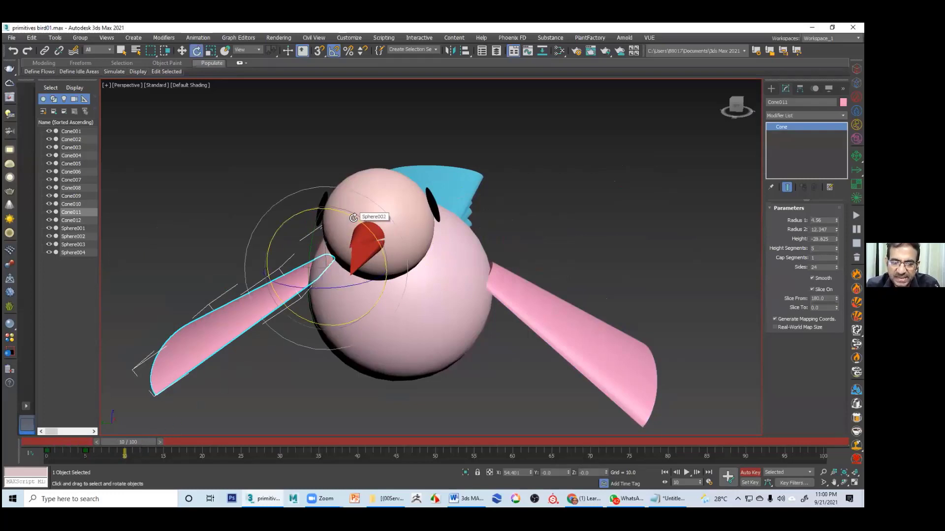
pyautogui.moveTo(354, 218); pyautogui.dragTo(371, 254)
pyautogui.click(547, 314)
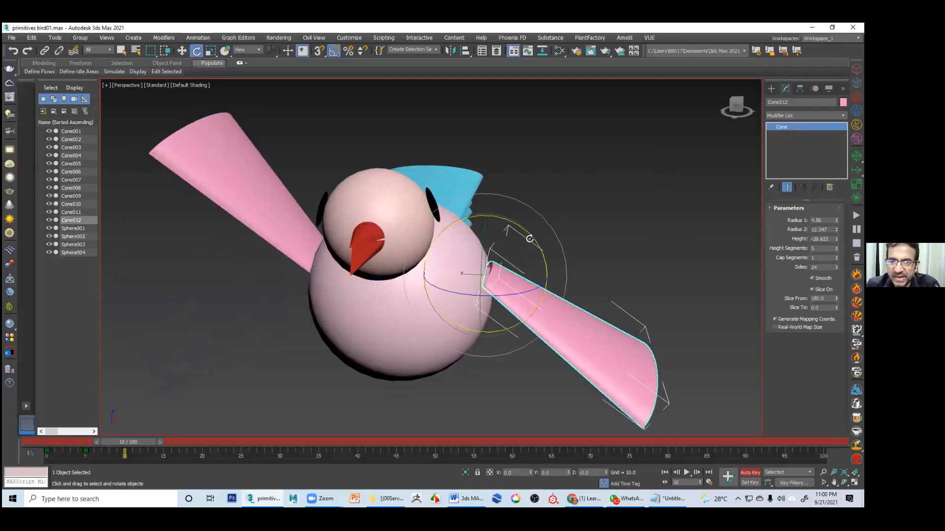
pyautogui.moveTo(529, 236); pyautogui.dragTo(427, 274)
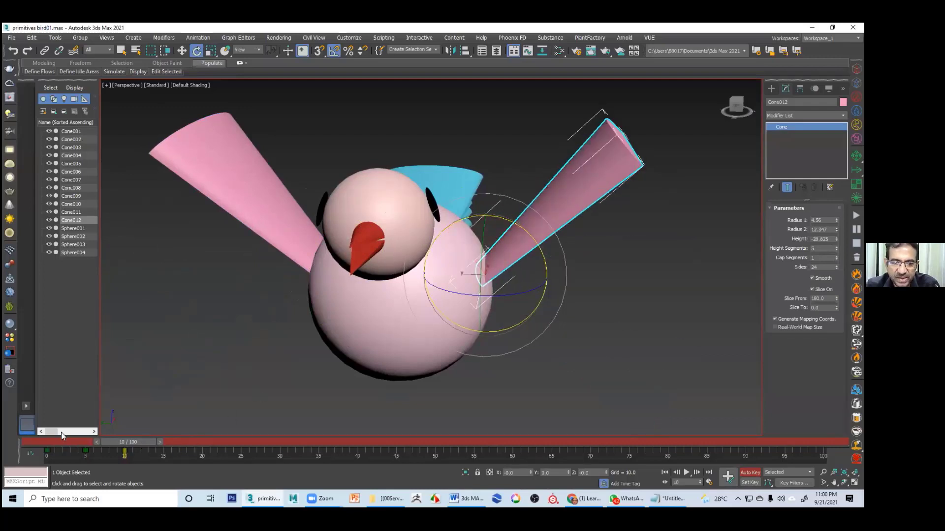
pyautogui.moveTo(61, 432)
pyautogui.mouseDown()
pyautogui.moveTo(169, 436)
pyautogui.moveTo(51, 441)
pyautogui.mouseUp()
pyautogui.click(745, 475)
# - Copy the Cone012 wing's flap keys repeatedly along the timeline up to frame 100
pyautogui.moveTo(159, 458); pyautogui.dragTo(4, 461)
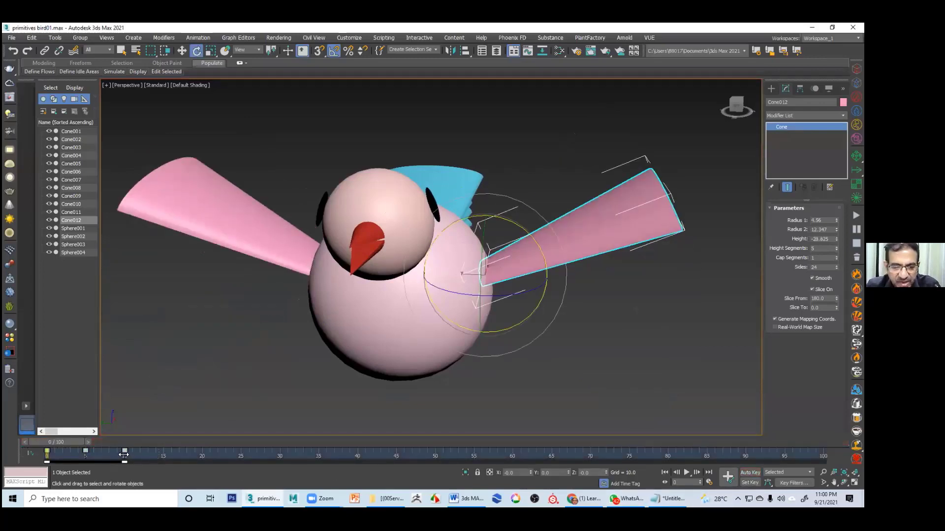
pyautogui.keyDown('shift'); pyautogui.moveTo(124, 455); pyautogui.dragTo(356, 463); pyautogui.keyUp('shift')
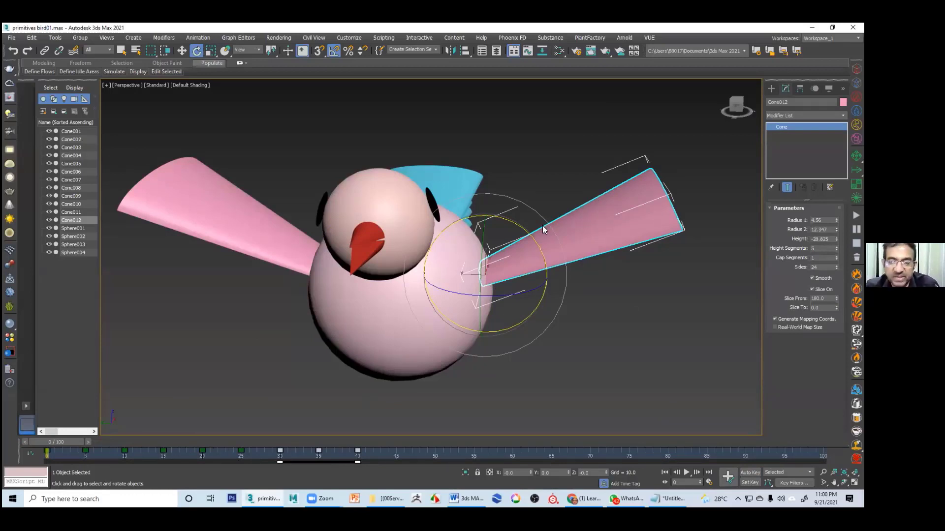
pyautogui.keyDown('shift'); pyautogui.moveTo(358, 452); pyautogui.dragTo(590, 461); pyautogui.keyUp('shift')
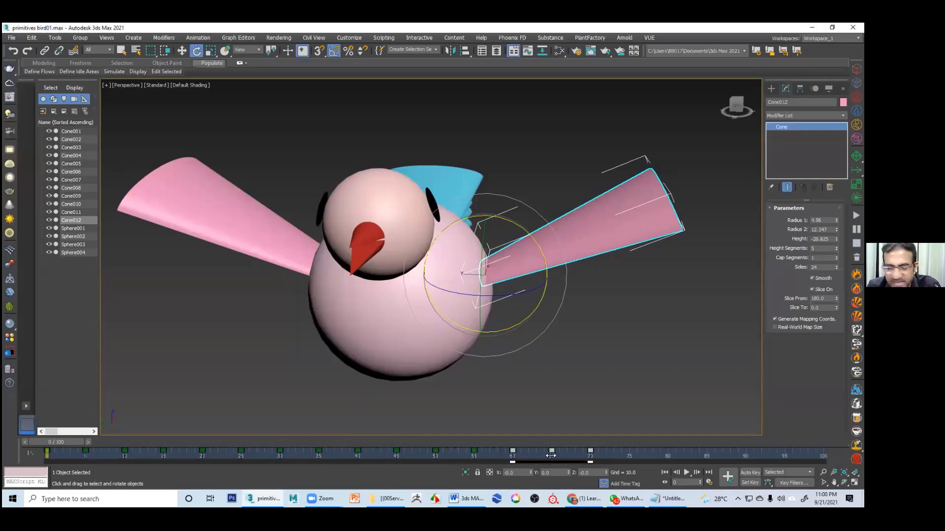
pyautogui.keyDown('shift'); pyautogui.moveTo(591, 456); pyautogui.dragTo(823, 459); pyautogui.keyUp('shift')
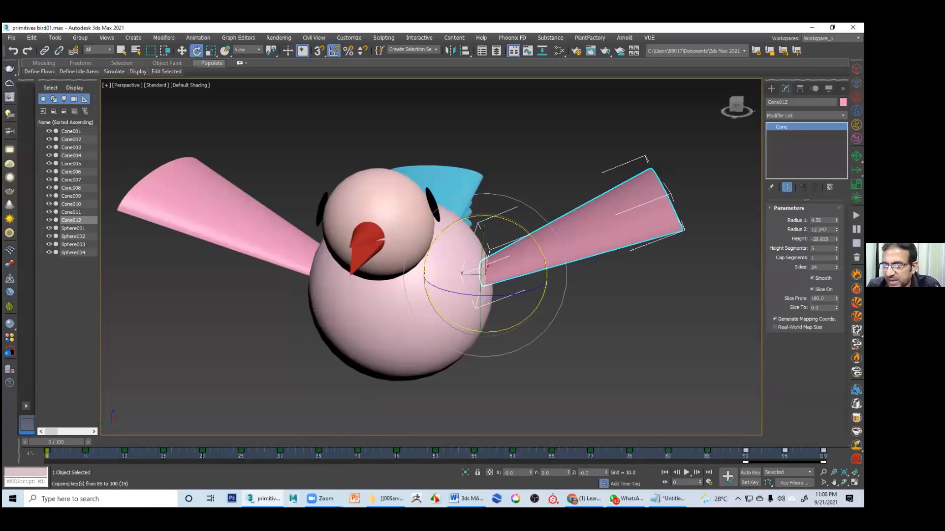
pyautogui.click(589, 375)
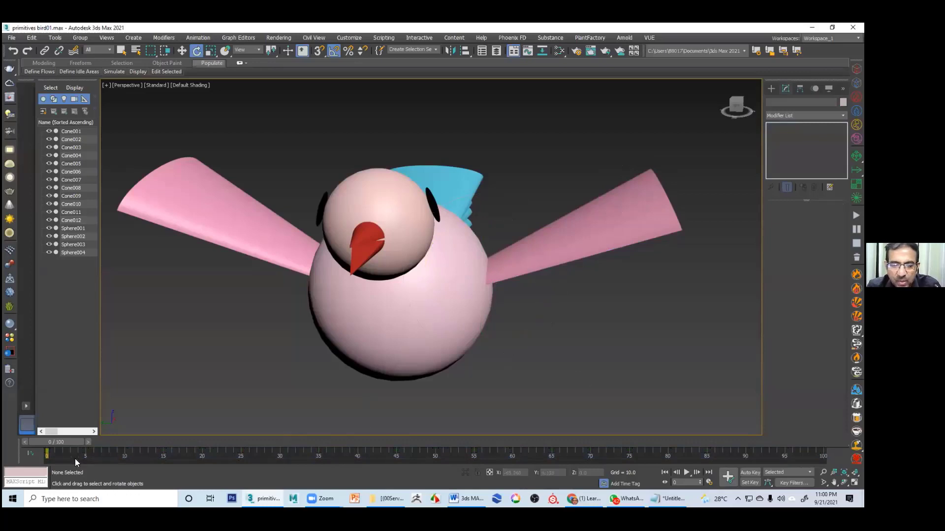
# - Examine the Cone011 wing's X rotation curve in the Curve Editor, and play the wing animation before rewinding it
pyautogui.click(244, 205)
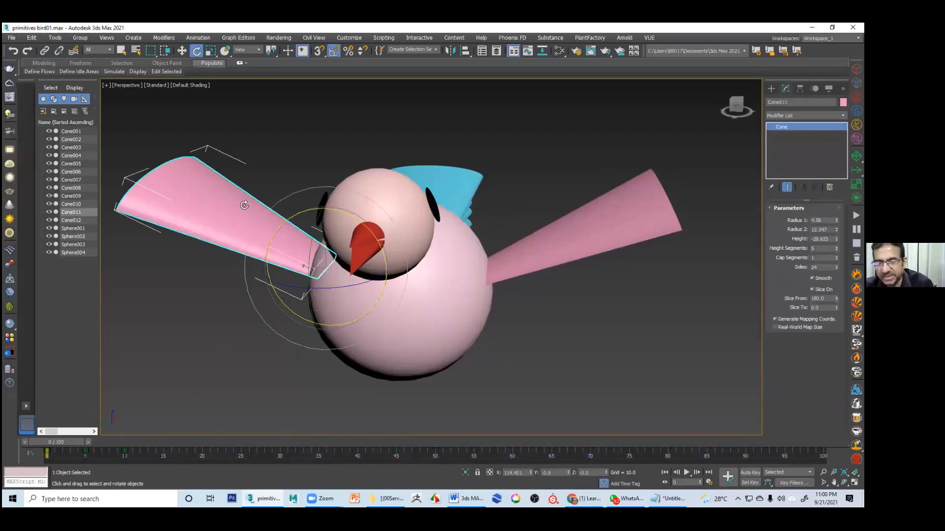
pyautogui.rightClick(244, 205)
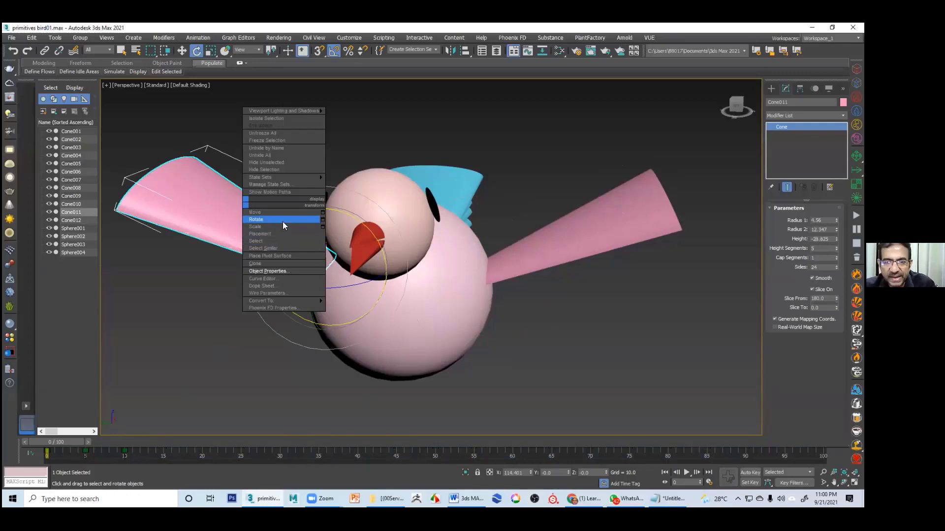
pyautogui.click(279, 278)
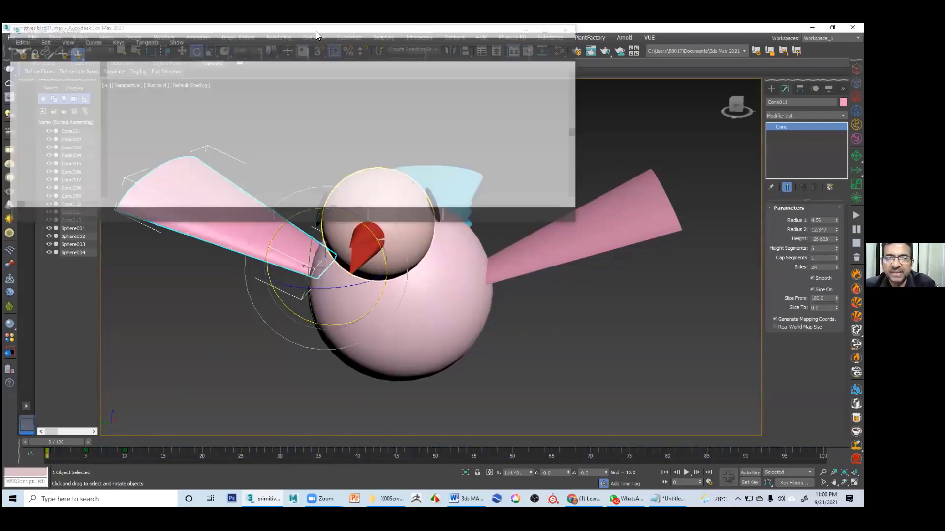
pyautogui.moveTo(326, 29); pyautogui.dragTo(482, 141)
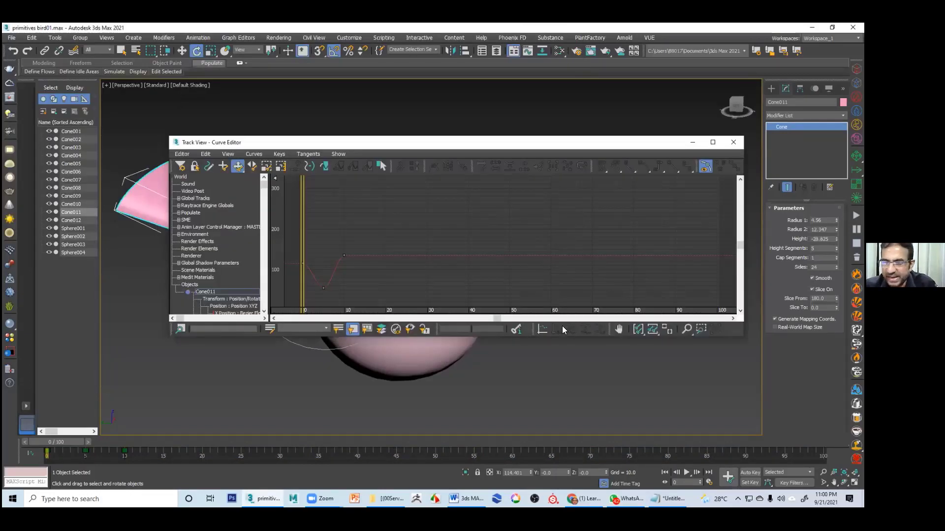
pyautogui.moveTo(511, 337); pyautogui.dragTo(511, 420)
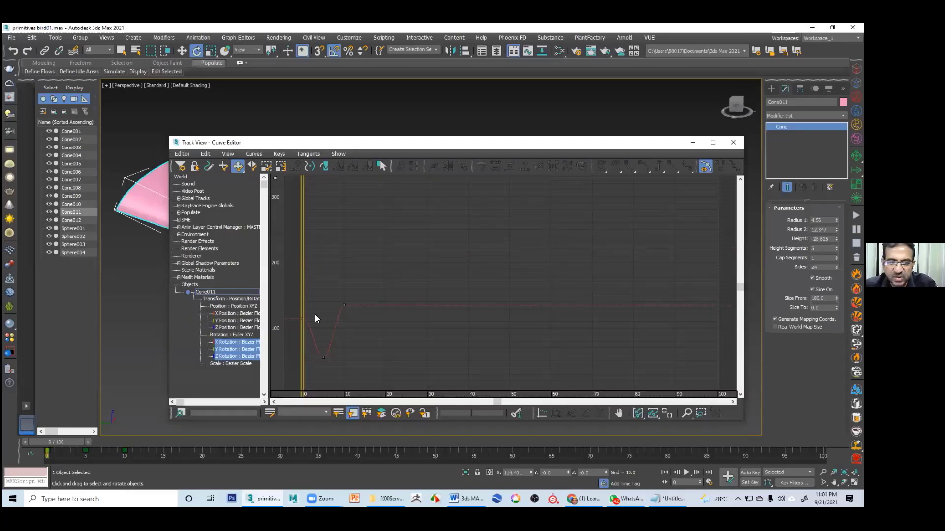
pyautogui.click(237, 342)
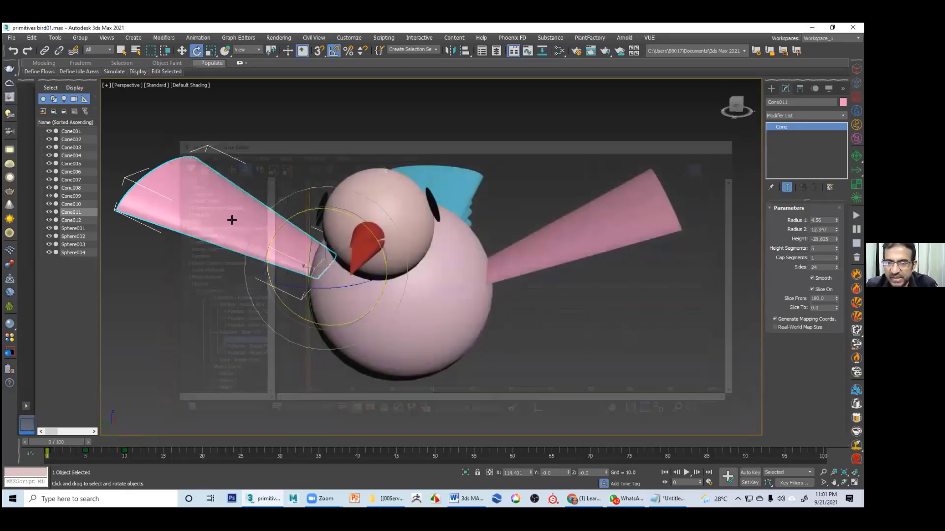
pyautogui.click(675, 394)
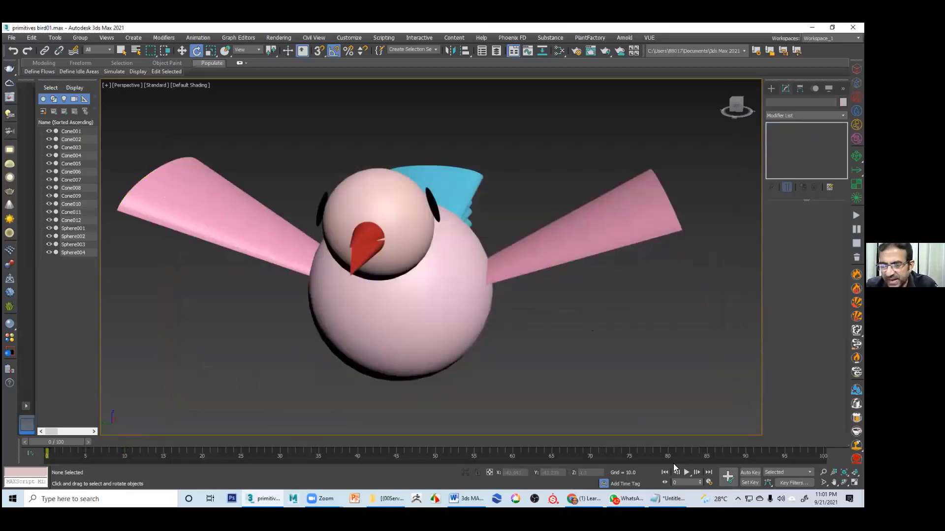
pyautogui.press('/')
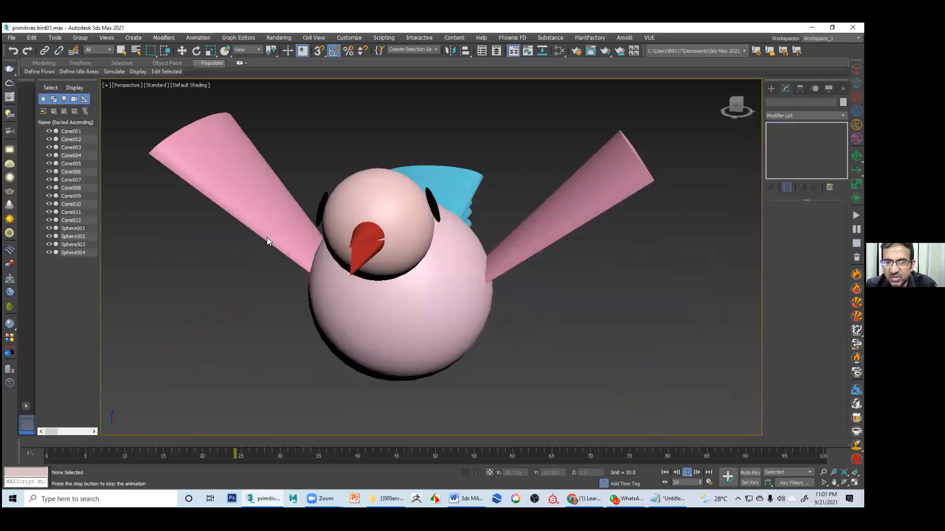
pyautogui.click(665, 474)
# - Copy the Cone011 wing's flap keys repeatedly along the timeline up to frame 85
pyautogui.moveTo(281, 171); pyautogui.dragTo(235, 207)
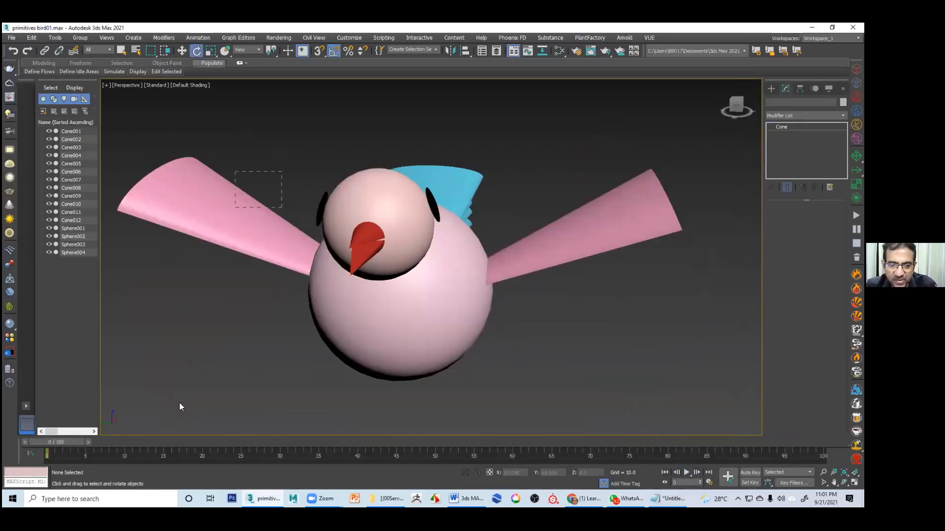
pyautogui.moveTo(153, 449); pyautogui.dragTo(33, 464)
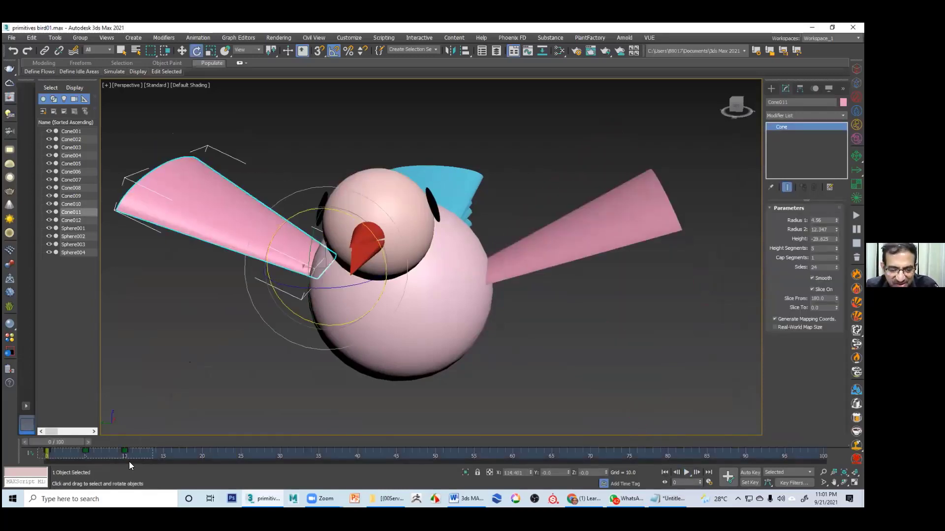
pyautogui.moveTo(130, 465); pyautogui.dragTo(122, 463)
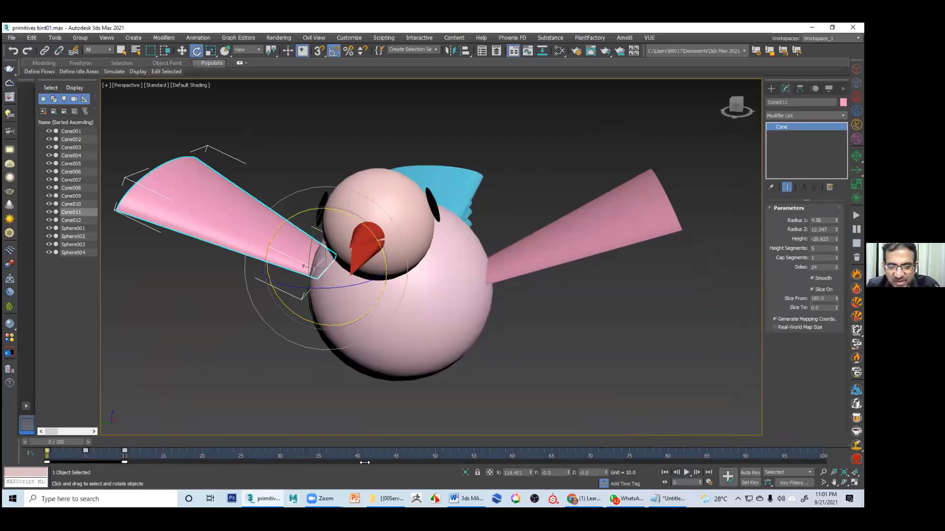
pyautogui.keyDown('shift'); pyautogui.moveTo(365, 462); pyautogui.dragTo(706, 459); pyautogui.keyUp('shift')
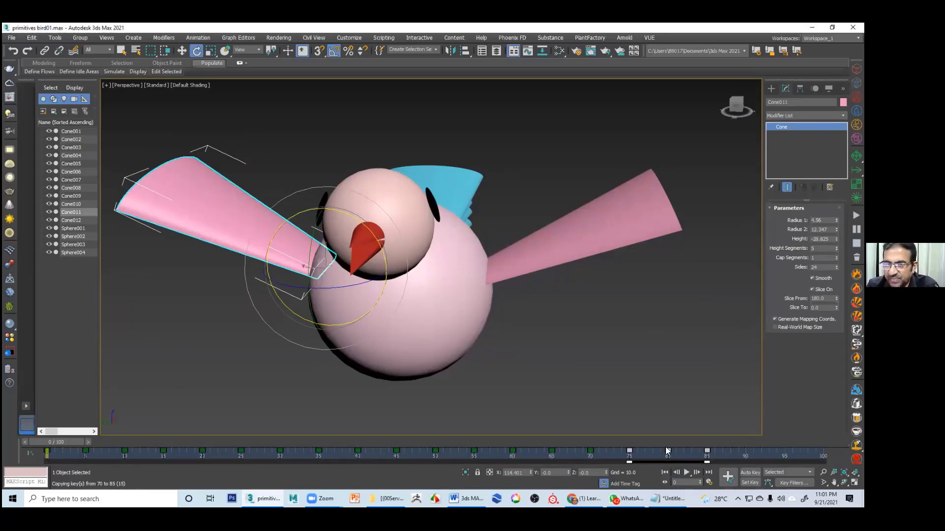
pyautogui.click(530, 353)
# - Play the flapping animation of both wings from an angled, more distant view and stop it
pyautogui.keyDown('alt'); pyautogui.moveTo(533, 362); pyautogui.dragTo(575, 299, button='middle'); pyautogui.keyUp('alt')
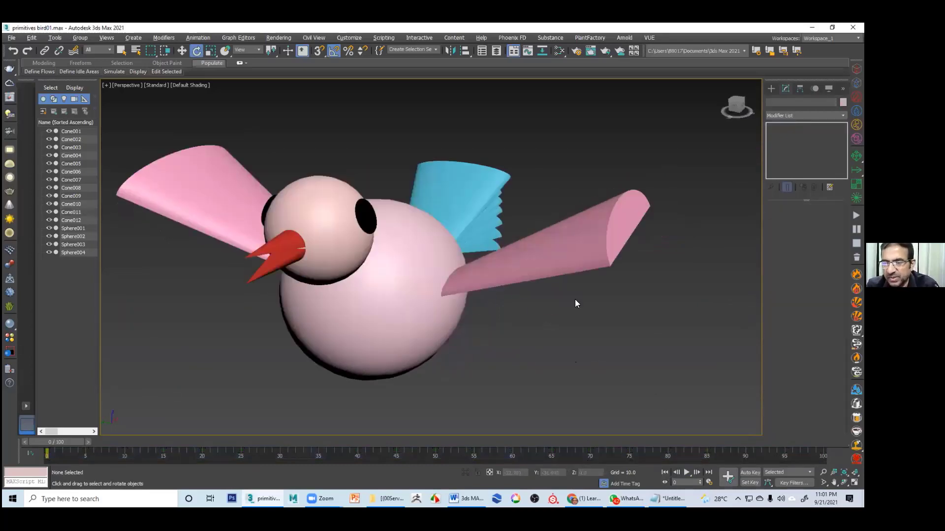
pyautogui.scroll(-4, 575, 299)
pyautogui.click(688, 471)
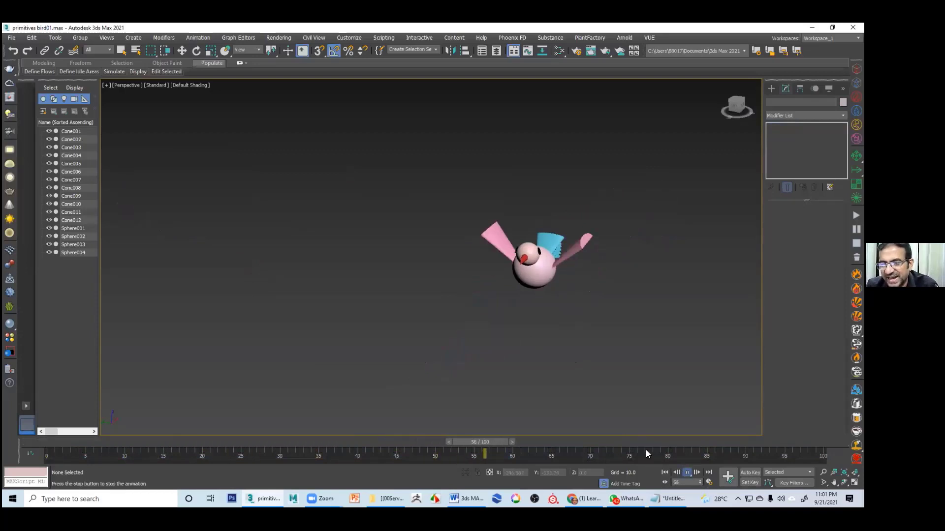
pyautogui.press('e')
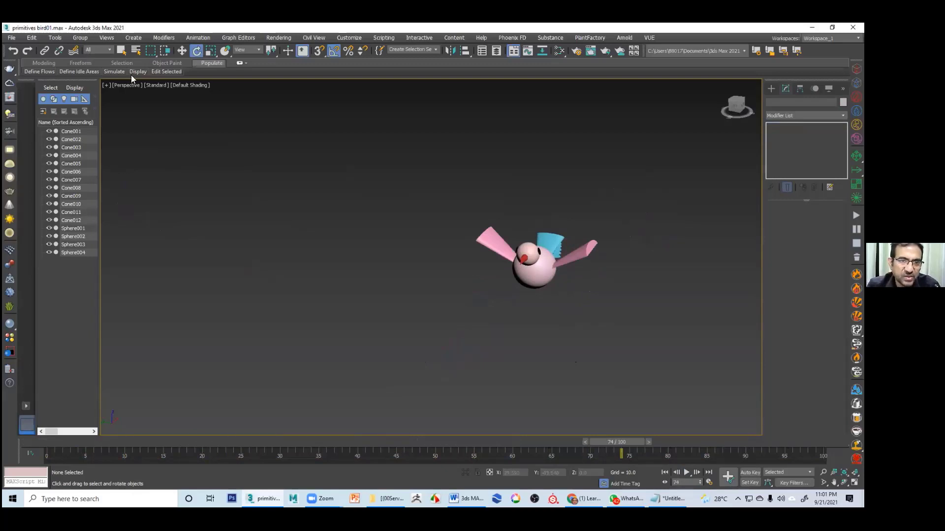
# - Select all the bird's parts and group them under the name bird
pyautogui.hotkey('ctrl', 'a')
pyautogui.hotkey('alt', 'g')
pyautogui.write('g')
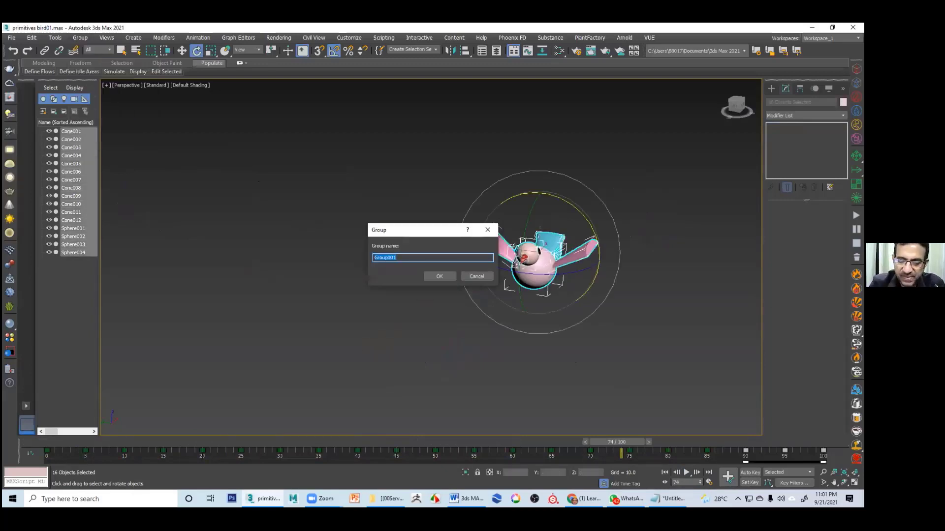
pyautogui.write('bird')
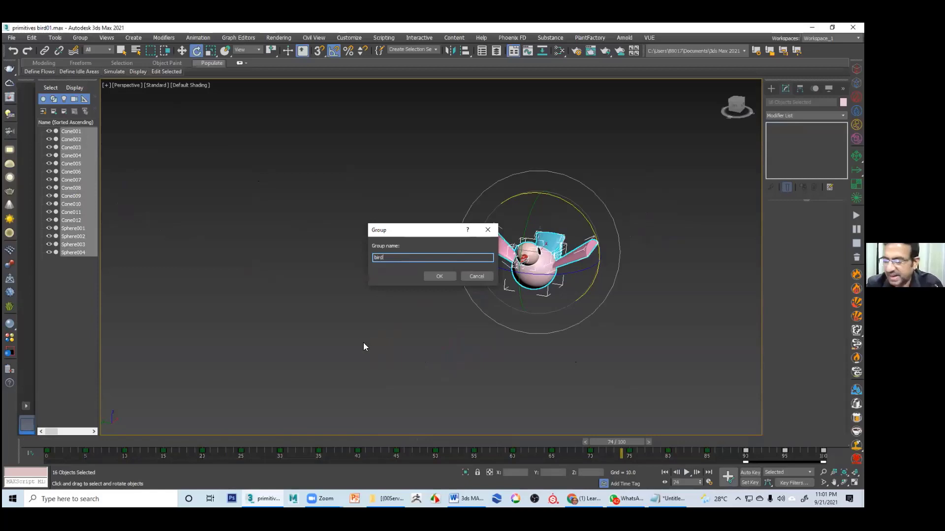
pyautogui.press('Return')
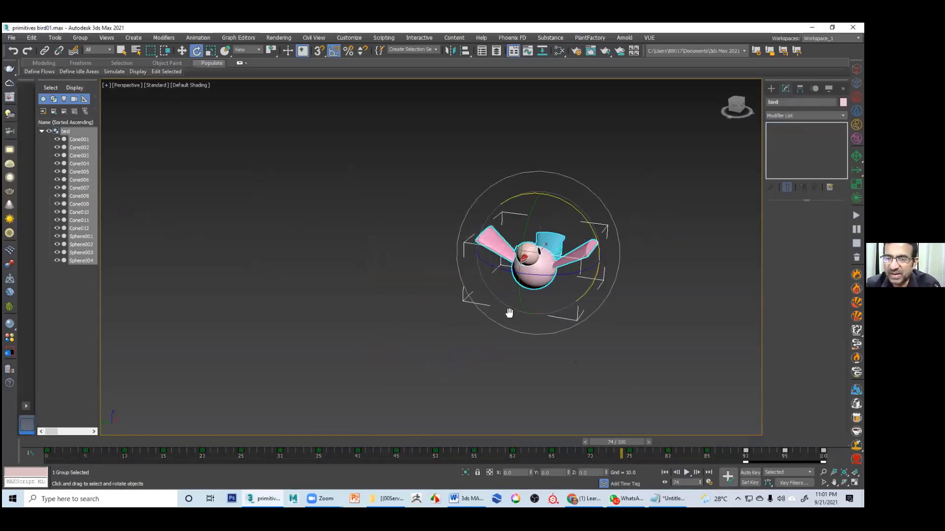
# - With Auto Key active at frame 100, move the bird group far forward and upward out of view, and end auto-keying
pyautogui.keyDown('alt'); pyautogui.moveTo(509, 313); pyautogui.dragTo(512, 352, button='middle'); pyautogui.keyUp('alt')
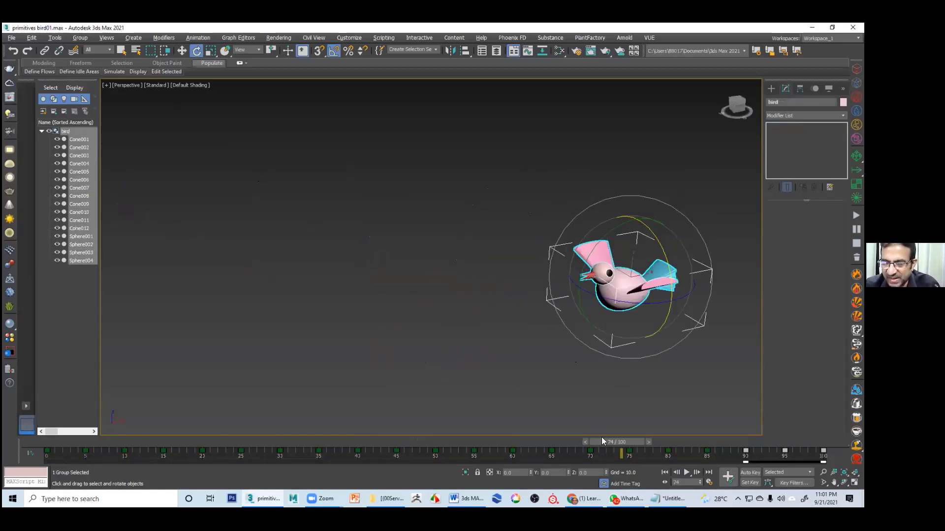
pyautogui.moveTo(602, 439); pyautogui.dragTo(810, 442)
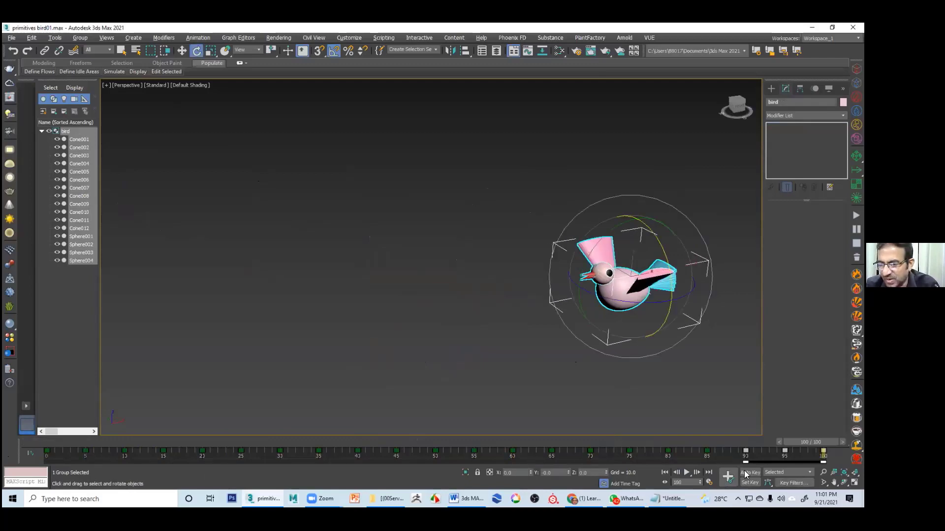
pyautogui.click(747, 473)
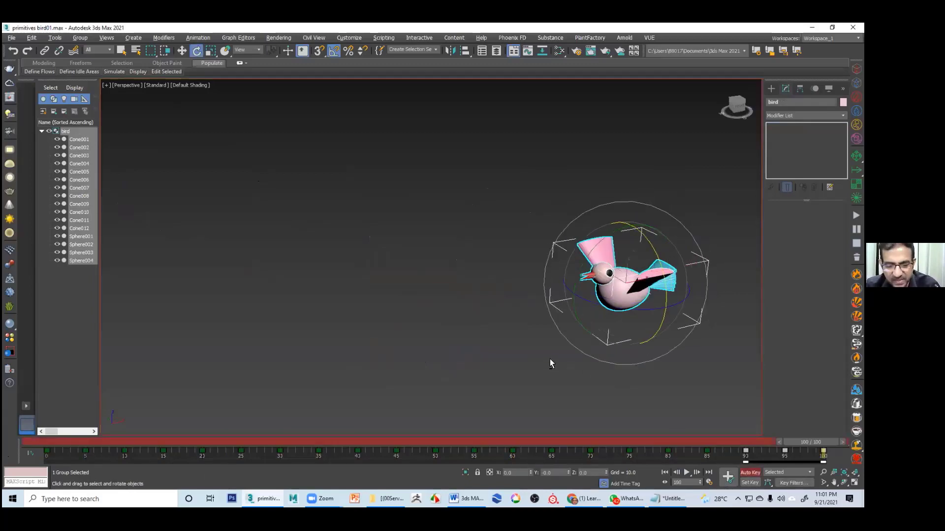
pyautogui.keyDown('alt'); pyautogui.moveTo(550, 360); pyautogui.dragTo(568, 369, button='middle'); pyautogui.keyUp('alt')
pyautogui.press('w')
pyautogui.moveTo(652, 279); pyautogui.dragTo(79, 27)
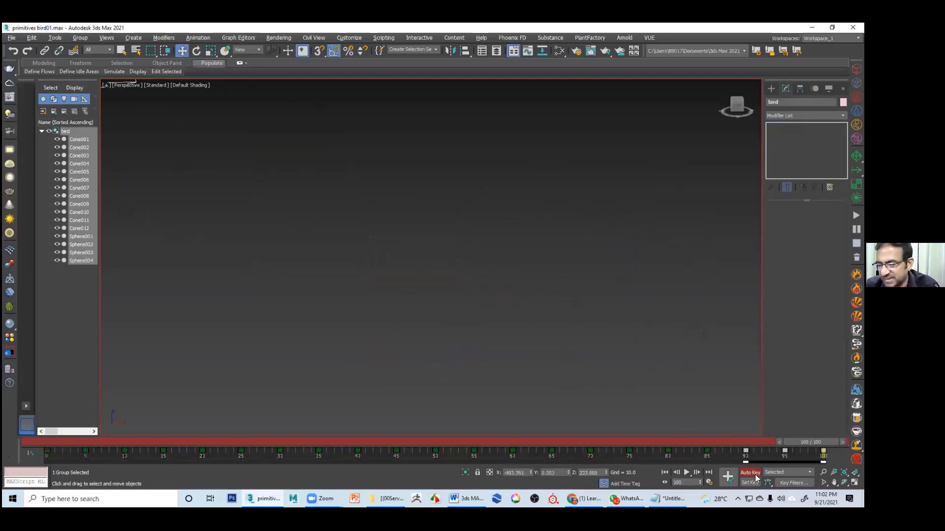
pyautogui.click(753, 473)
# - Play the bird's flight from the first frame with nothing selected, and rewind to frame 0
pyautogui.click(664, 472)
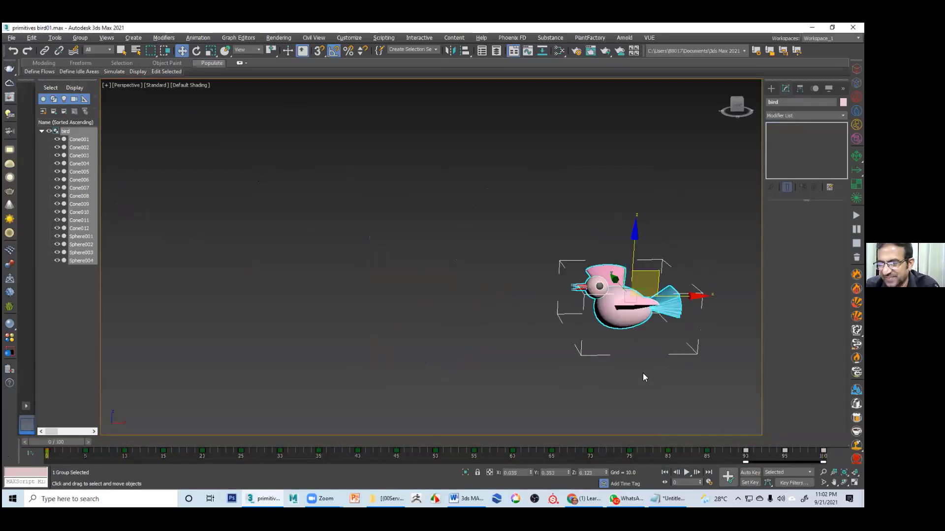
pyautogui.click(664, 408)
pyautogui.click(689, 473)
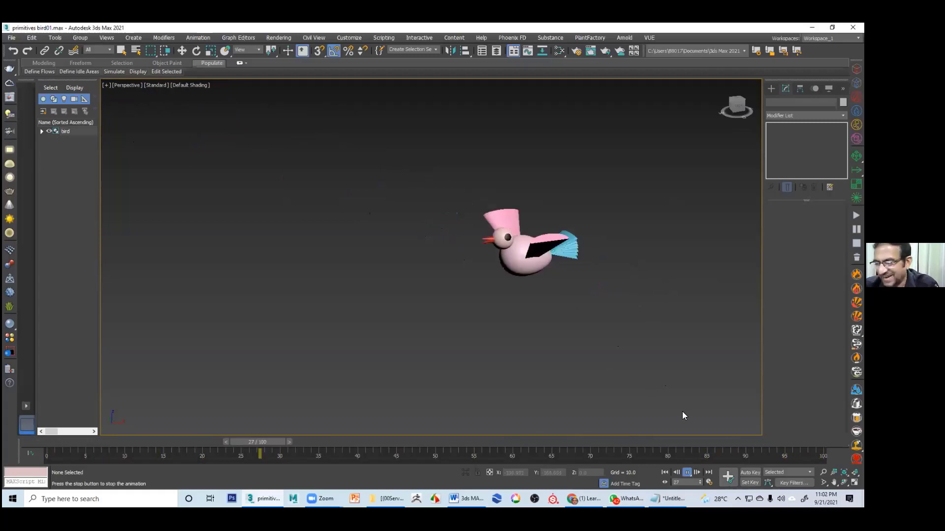
pyautogui.click(663, 473)
# - Clone the animated bird group into a line of 4 additional copies spaced behind it
pyautogui.moveTo(511, 202); pyautogui.dragTo(705, 358)
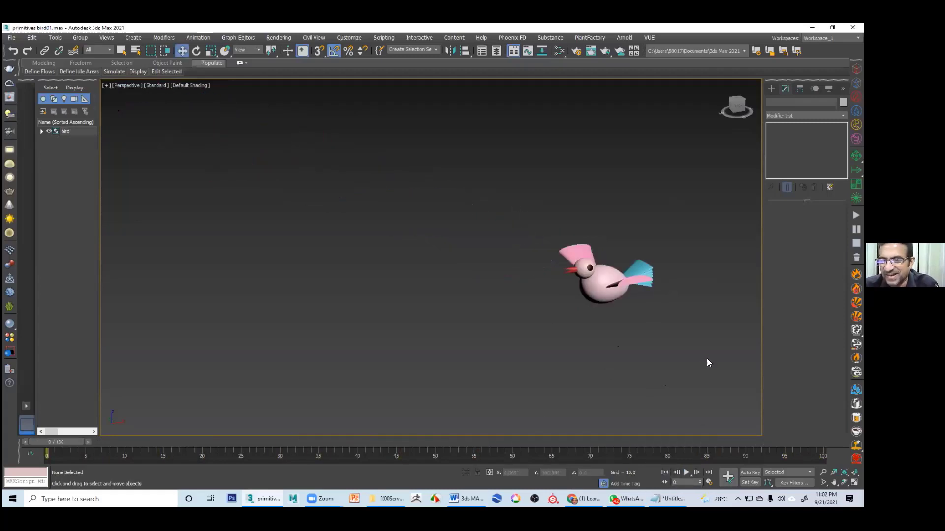
pyautogui.click(631, 284)
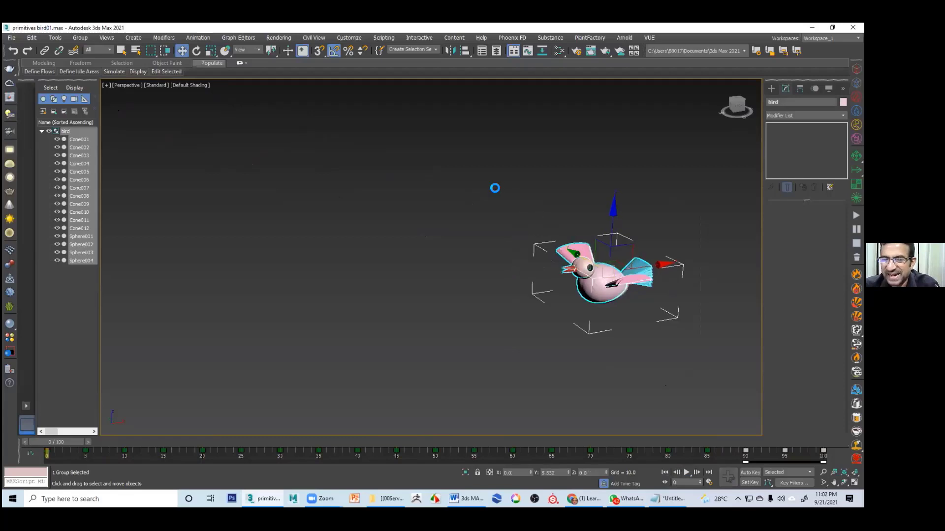
pyautogui.keyDown('shift'); pyautogui.moveTo(524, 219); pyautogui.dragTo(455, 265); pyautogui.keyUp('shift')
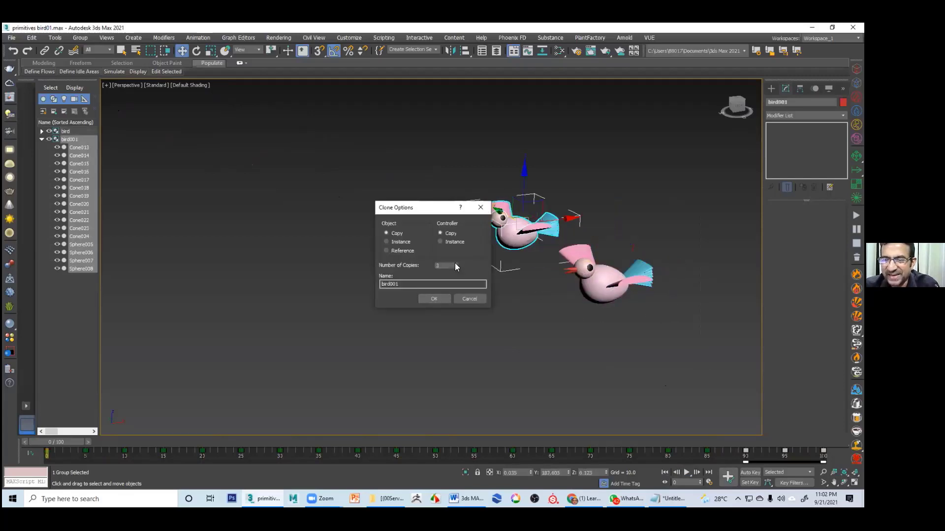
pyautogui.write('4')
pyautogui.click(434, 299)
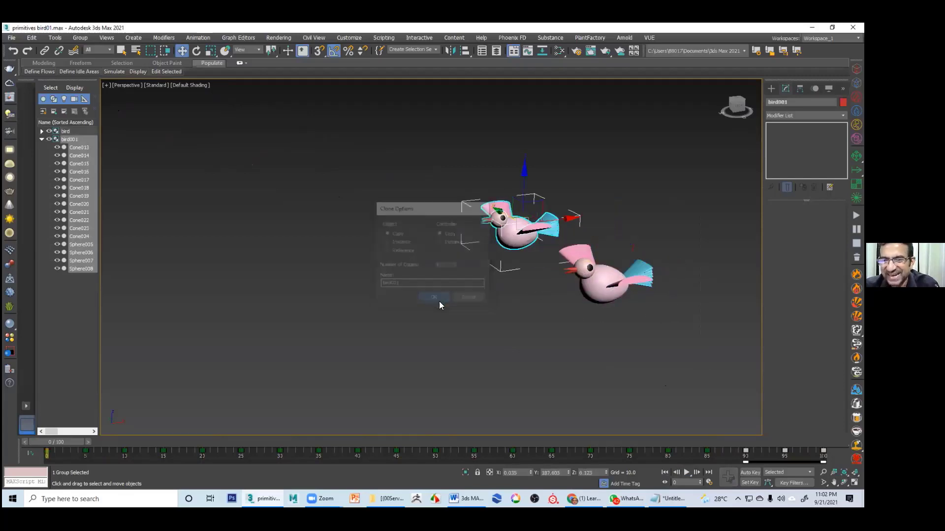
# - Select the five birds and clone the whole line sideways along X as 4 more parallel lines
pyautogui.click(501, 332)
pyautogui.moveTo(269, 112); pyautogui.dragTo(656, 435)
pyautogui.keyDown('shift'); pyautogui.moveTo(514, 203); pyautogui.dragTo(572, 195); pyautogui.keyUp('shift')
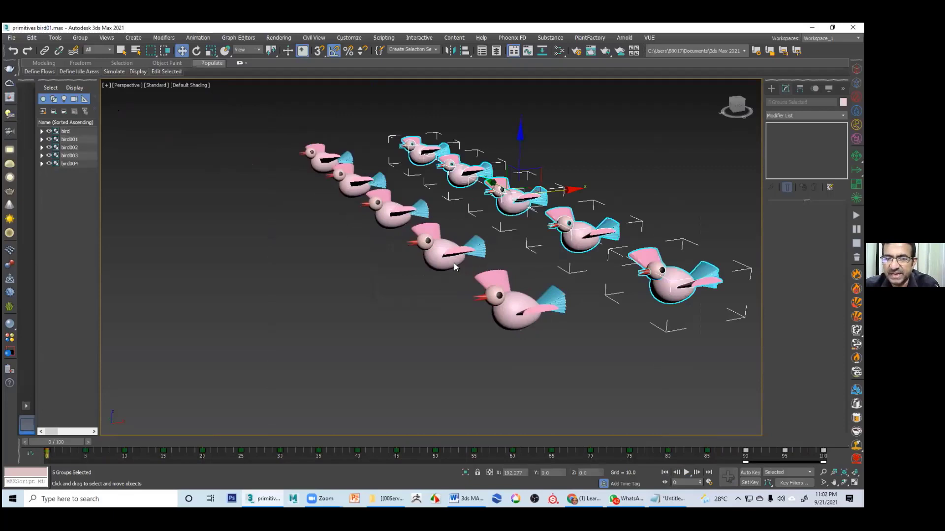
pyautogui.click(431, 298)
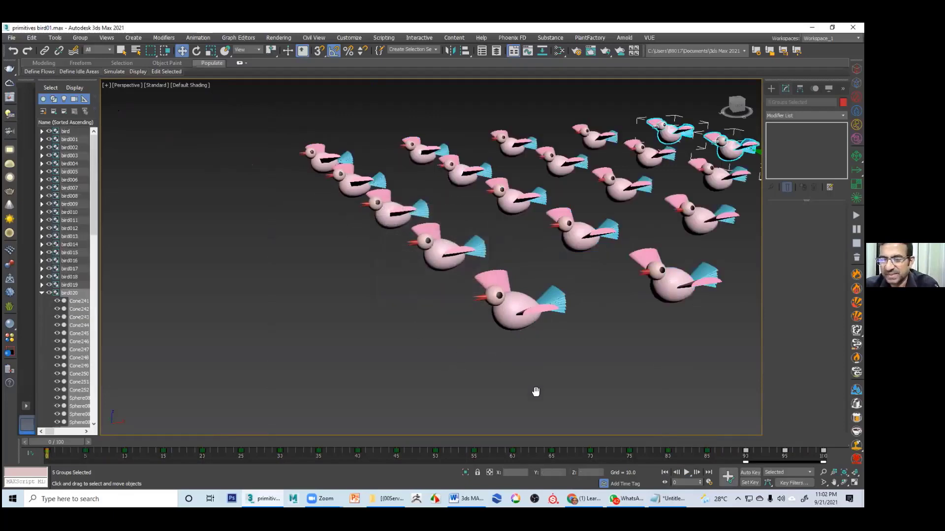
# - Play the flying flock animation from a side view with nothing selected, and stop it
pyautogui.keyDown('alt'); pyautogui.moveTo(552, 388); pyautogui.dragTo(664, 478, button='middle'); pyautogui.keyUp('alt')
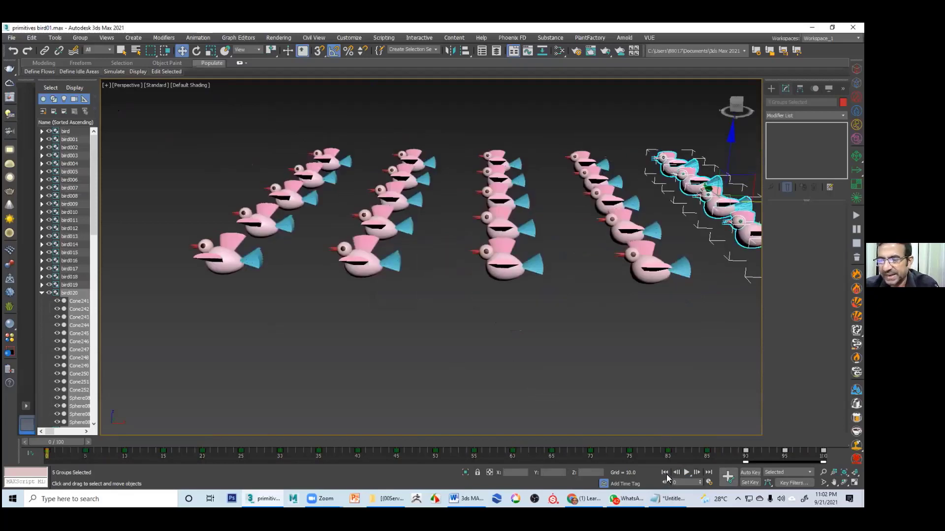
pyautogui.click(654, 404)
pyautogui.keyDown('alt'); pyautogui.moveTo(655, 404); pyautogui.dragTo(690, 471, button='middle'); pyautogui.keyUp('alt')
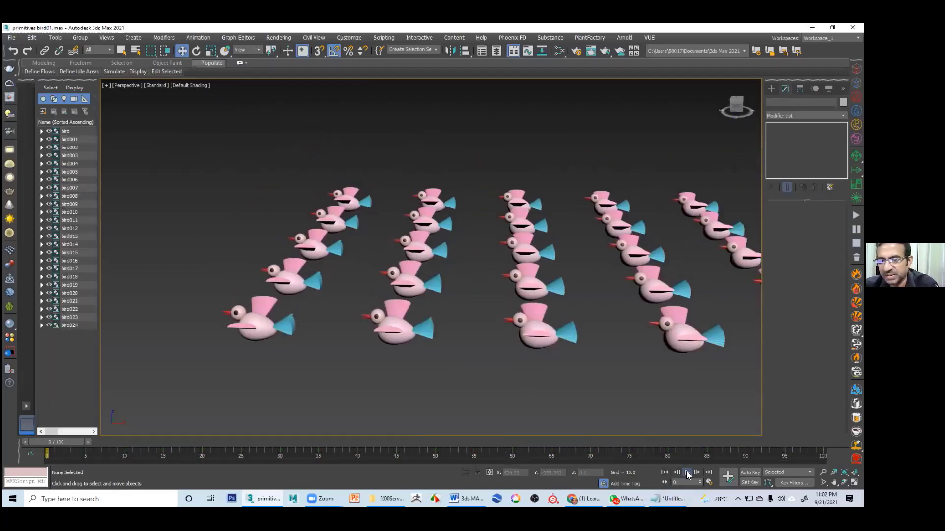
pyautogui.click(686, 472)
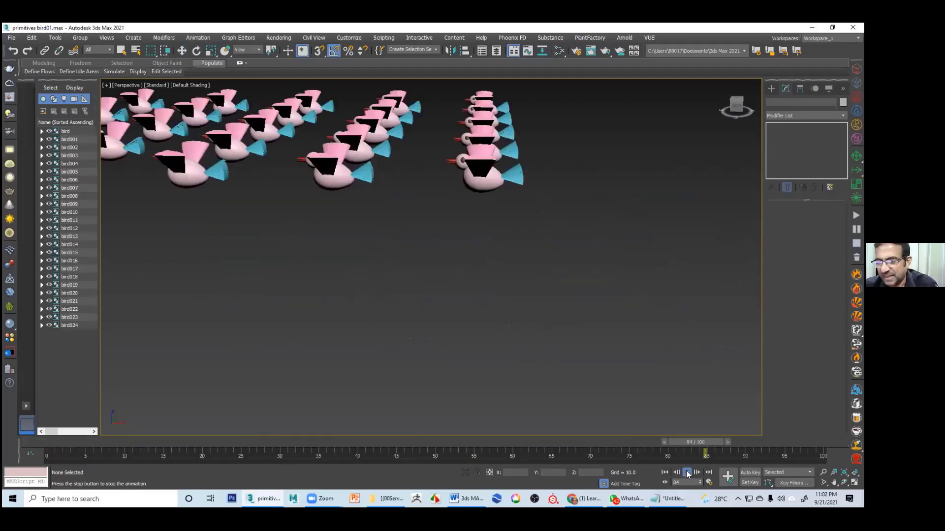
pyautogui.press('Escape')
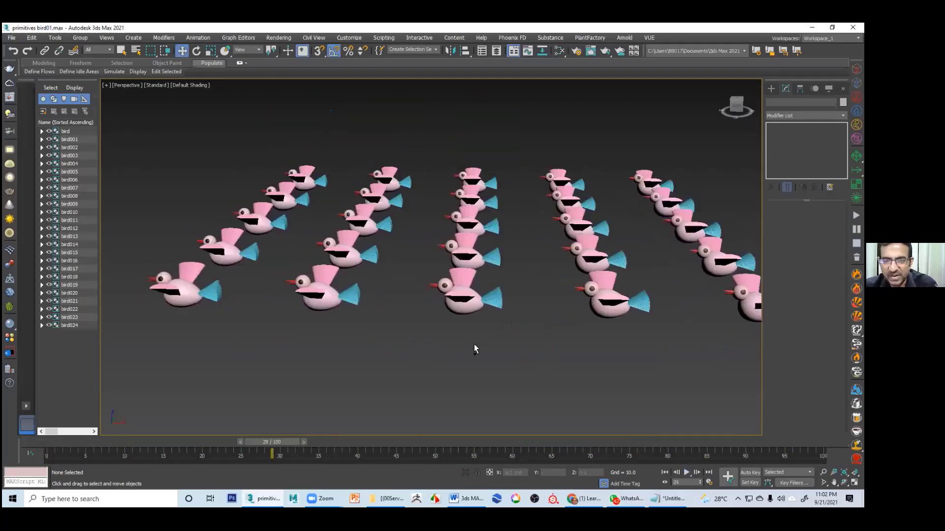
# - Undo the flock cloning back to the single bird group
pyautogui.hotkey('ctrl', 'z')
pyautogui.hotkey('ctrl', 'z')
pyautogui.hotkey('ctrl', 'z')
pyautogui.hotkey('ctrl', 'z')
pyautogui.hotkey('ctrl', 'z')
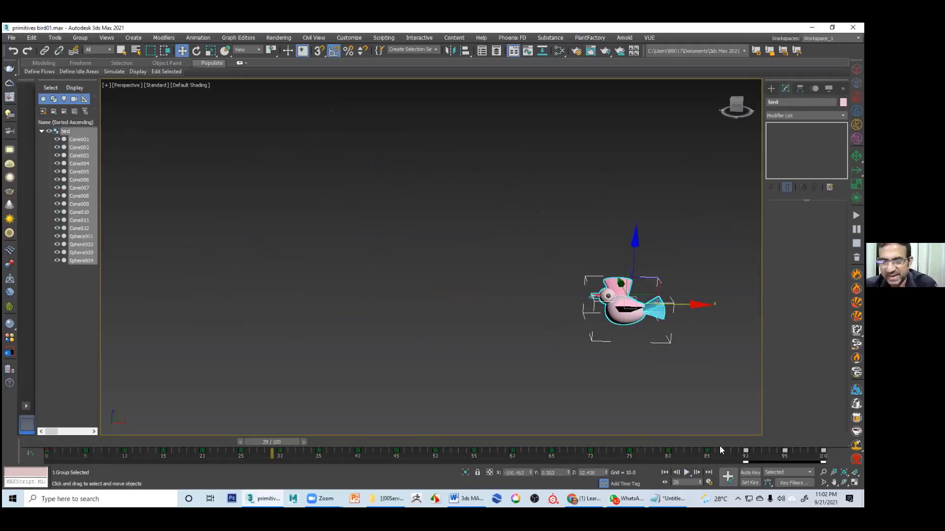
# - Scrub the timeline back and forth to review the bird's flight and wing flapping, stopping at frame 31
pyautogui.moveTo(272, 442); pyautogui.dragTo(595, 446)
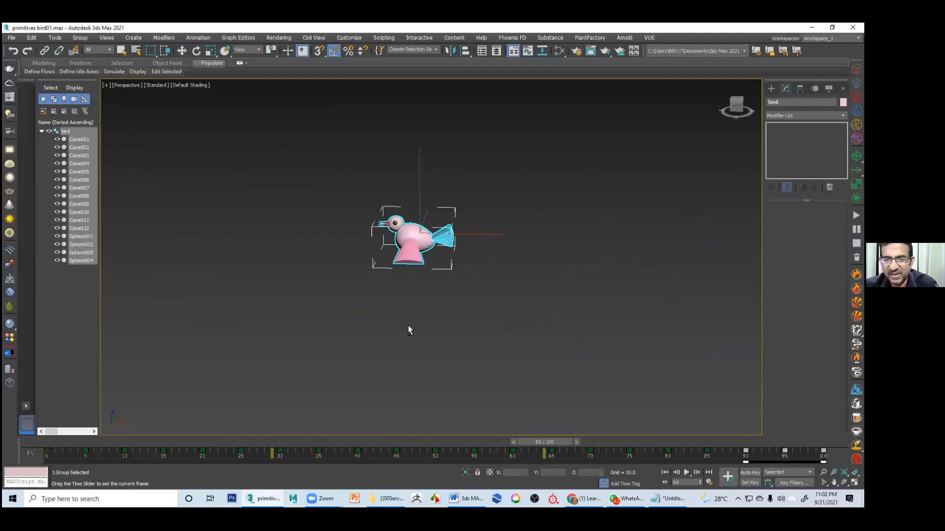
pyautogui.press('w')
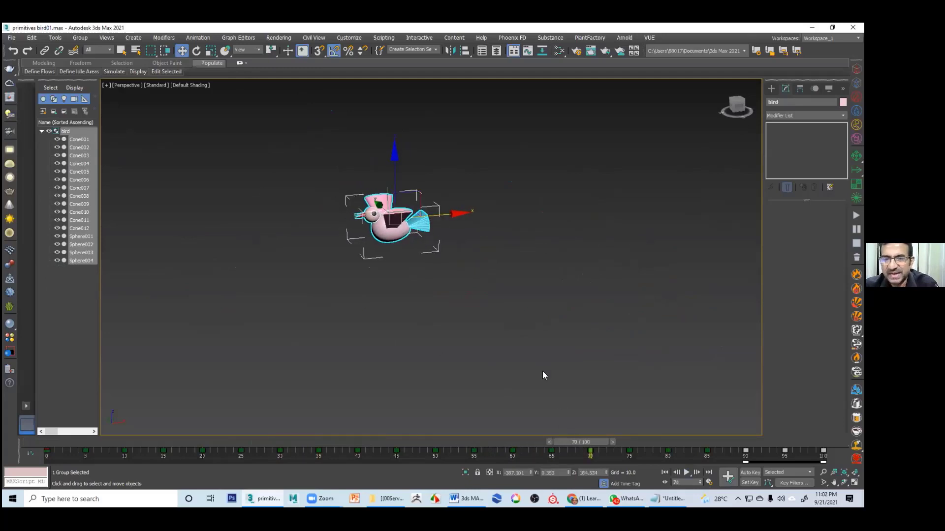
pyautogui.click(542, 371)
pyautogui.moveTo(589, 441); pyautogui.dragTo(659, 442)
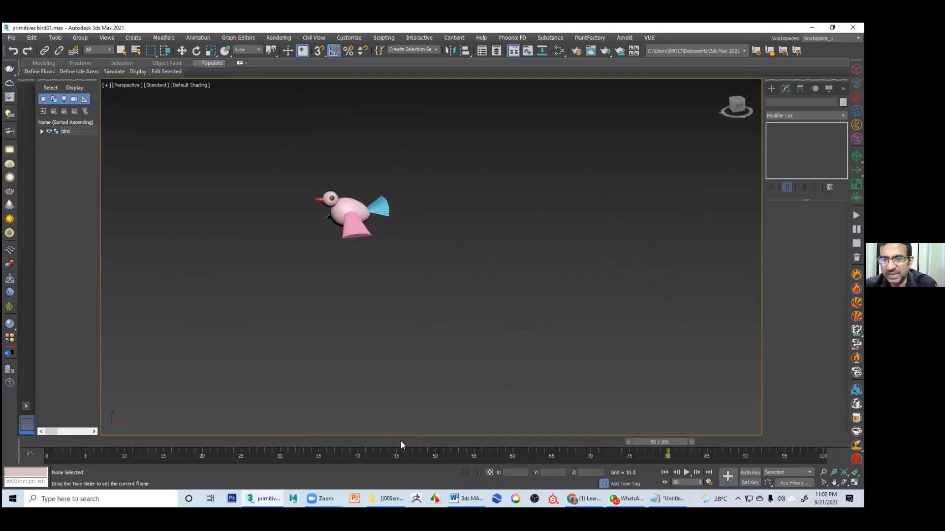
pyautogui.moveTo(401, 441); pyautogui.dragTo(301, 349)
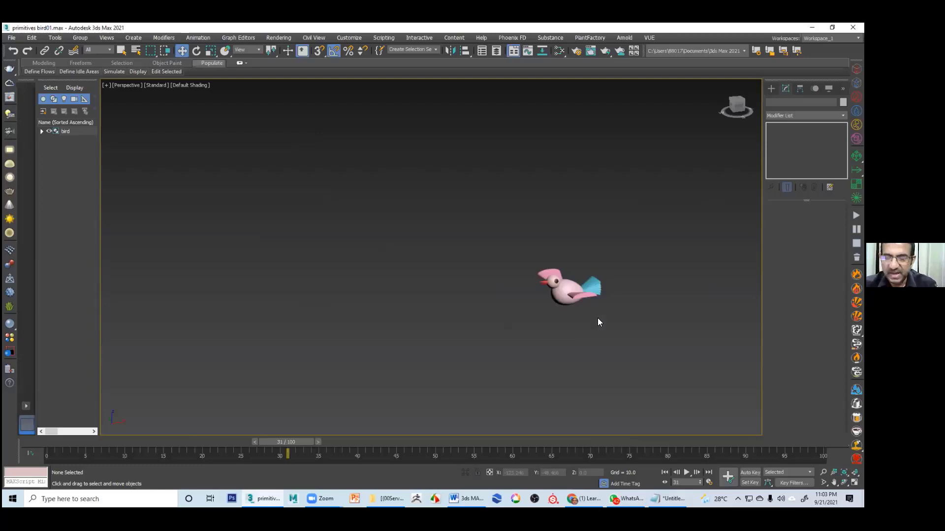
pyautogui.keyDown('alt'); pyautogui.moveTo(575, 281); pyautogui.dragTo(585, 284, button='middle'); pyautogui.keyUp('alt')
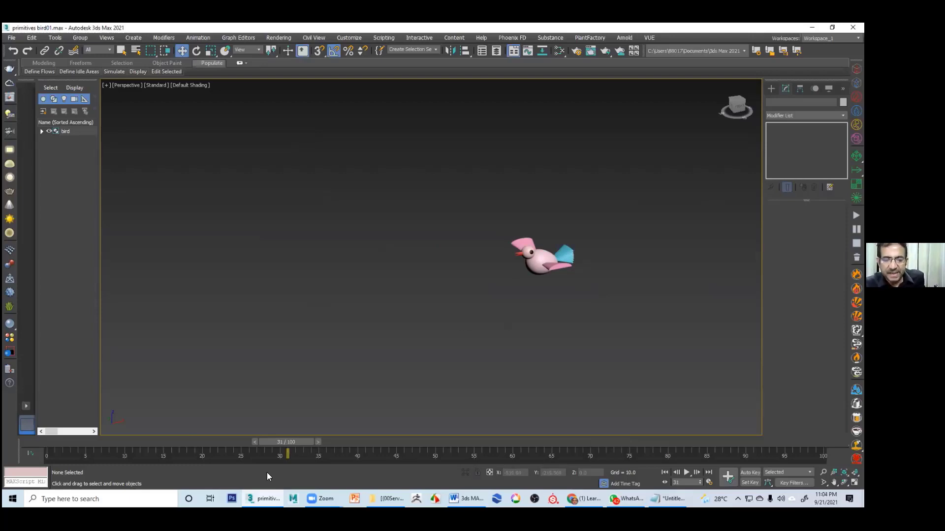
# - Switch to Photoshop, create a blank white 1280 × 1000 pixel RGB document at 100 pixels/inch, and return to 3ds Max
pyautogui.click(232, 499)
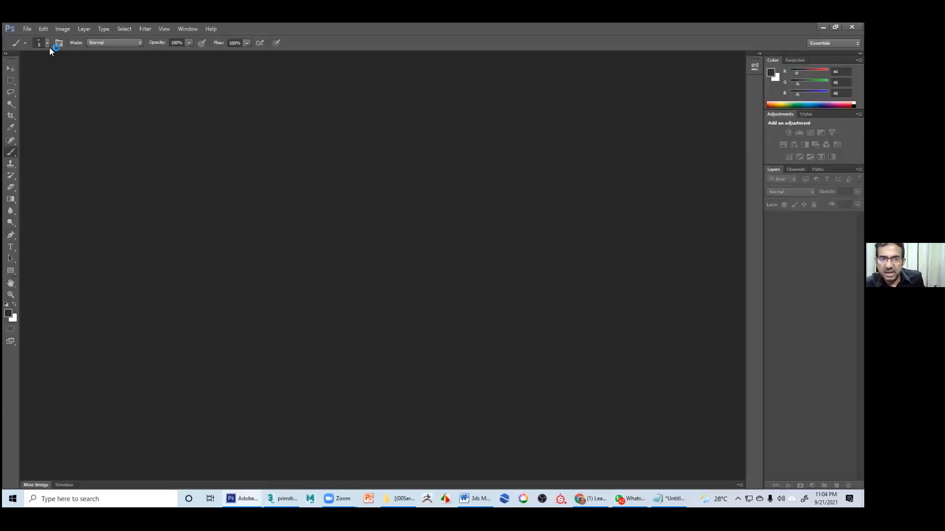
pyautogui.click(26, 29)
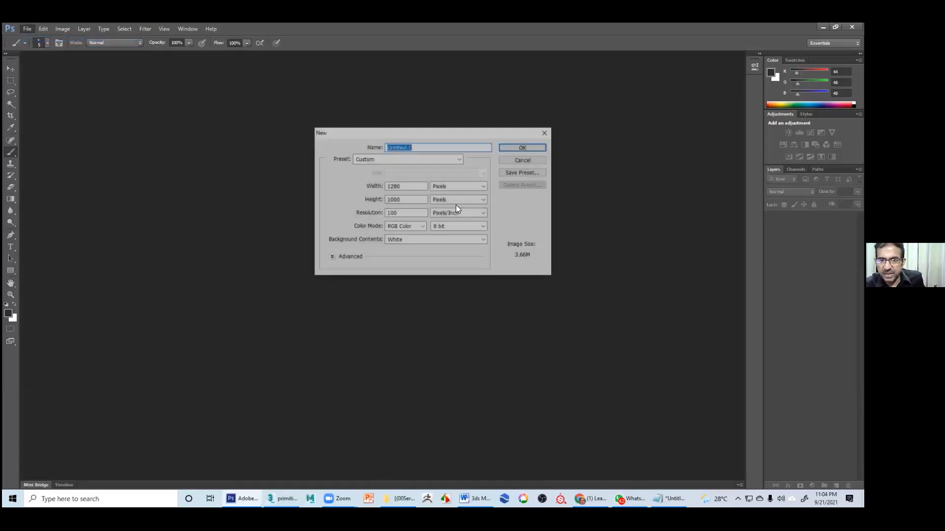
pyautogui.click(520, 148)
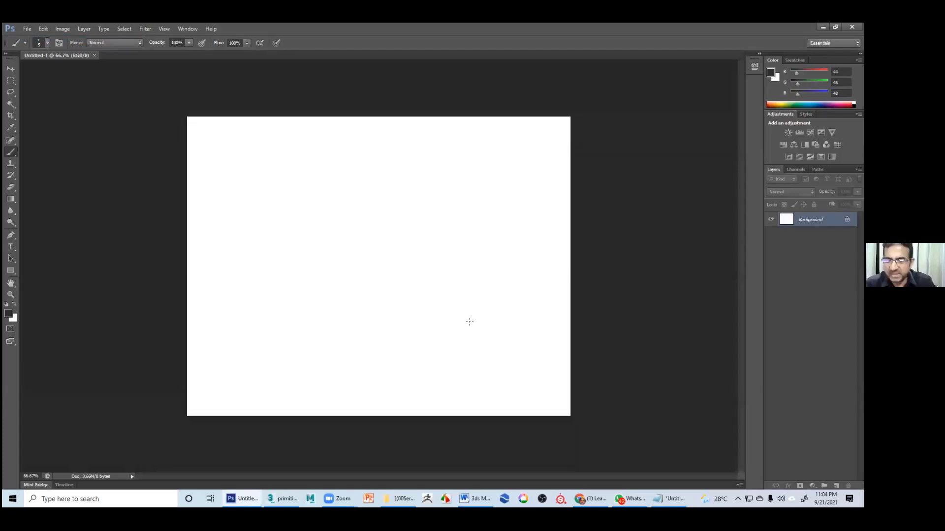
pyautogui.hotkey('ctrl', '+')
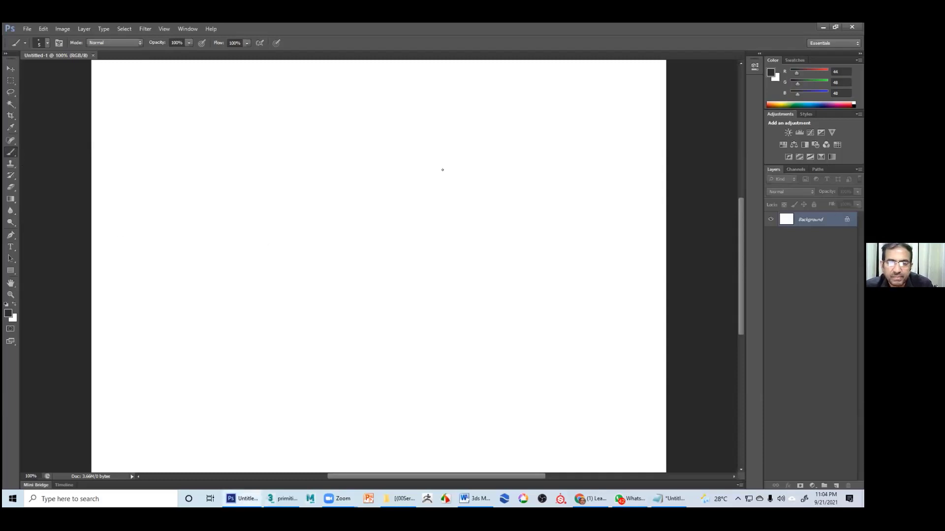
pyautogui.click(823, 27)
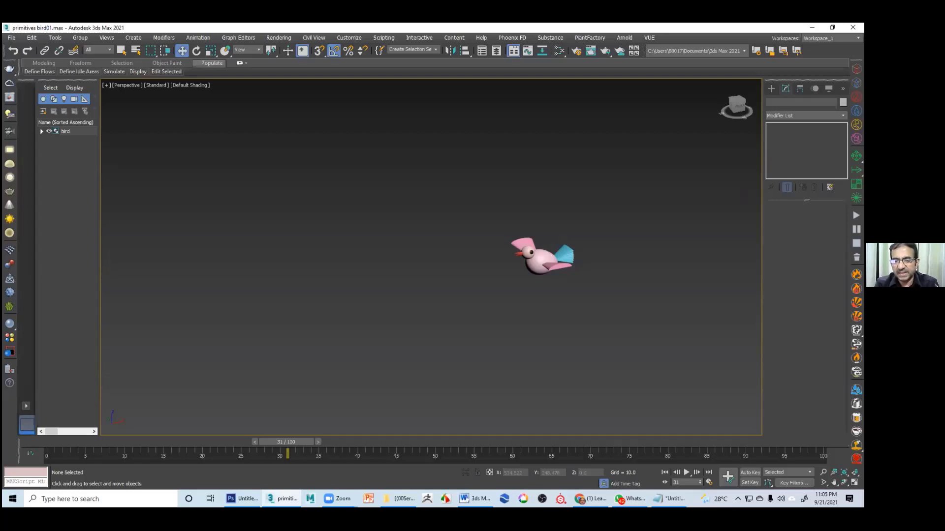
# - Switch to Word and review the 3ds MAX course outline for the first classes, highlighting the Bend, taper and twist modifier topic
pyautogui.click(471, 499)
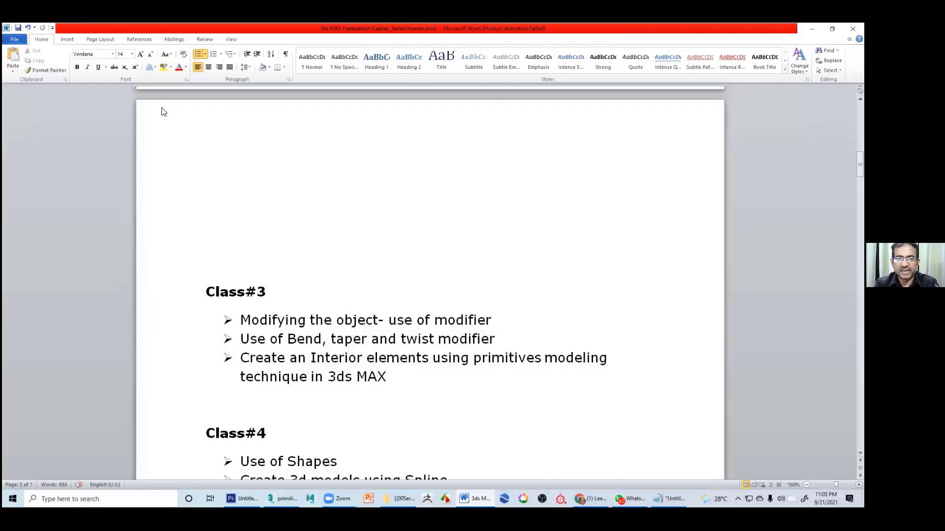
pyautogui.scroll(10, 452, 272)
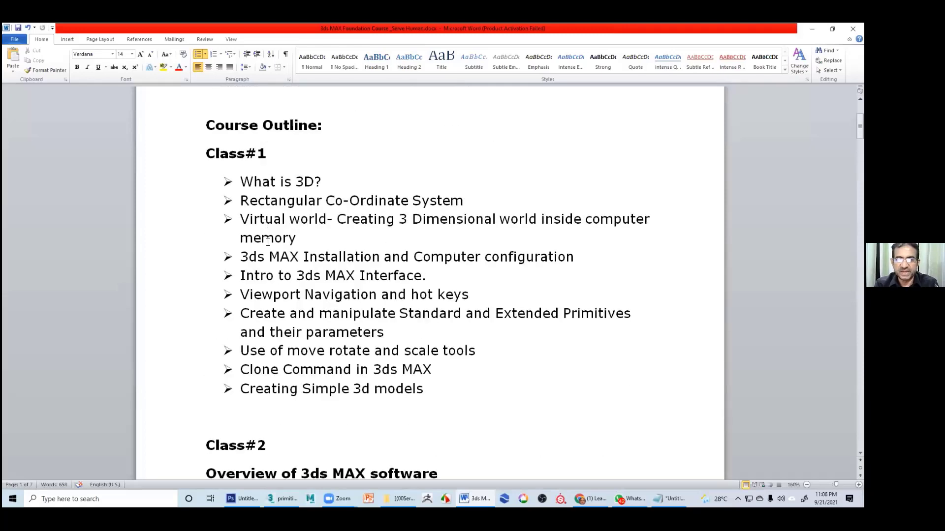
pyautogui.scroll(-2, 362, 309)
pyautogui.scroll(-10, 362, 309)
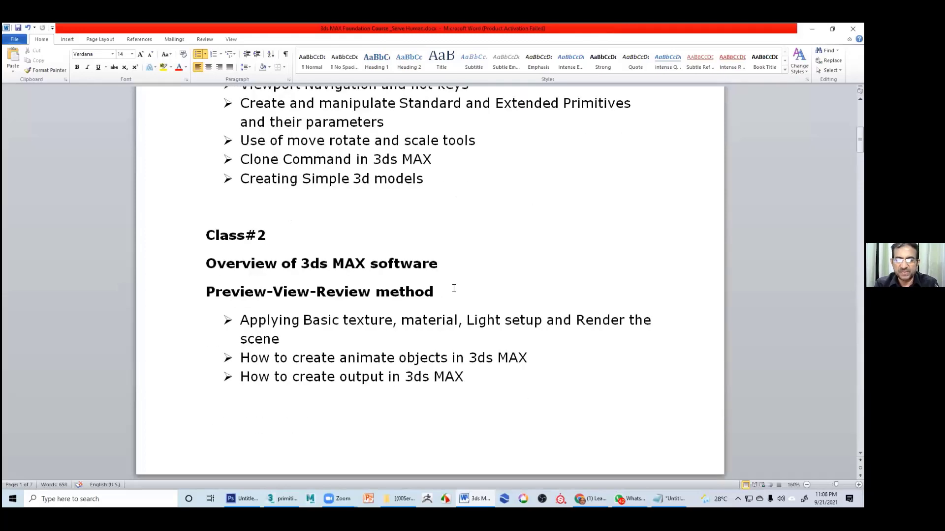
pyautogui.scroll(-2, 470, 284)
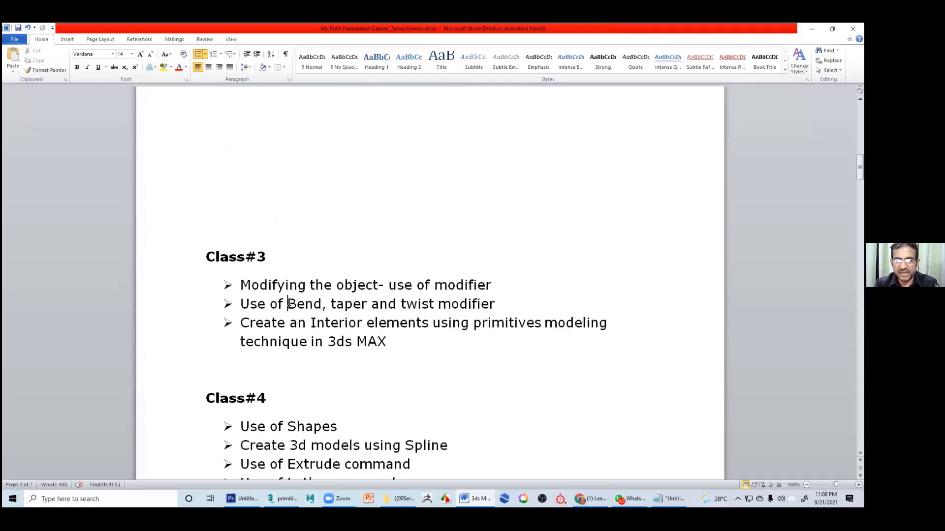
pyautogui.moveTo(288, 304); pyautogui.dragTo(494, 305)
pyautogui.scroll(3, 457, 316)
pyautogui.scroll(8, 458, 316)
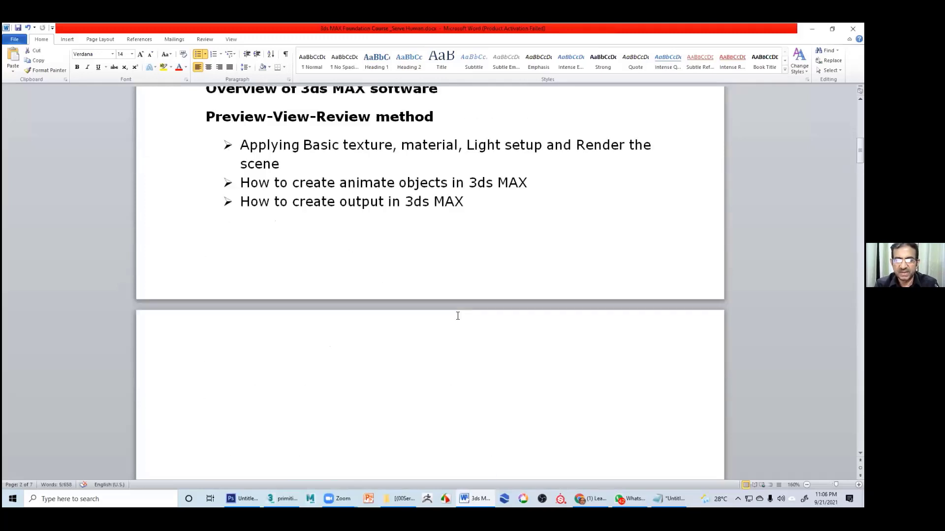
pyautogui.scroll(3, 457, 316)
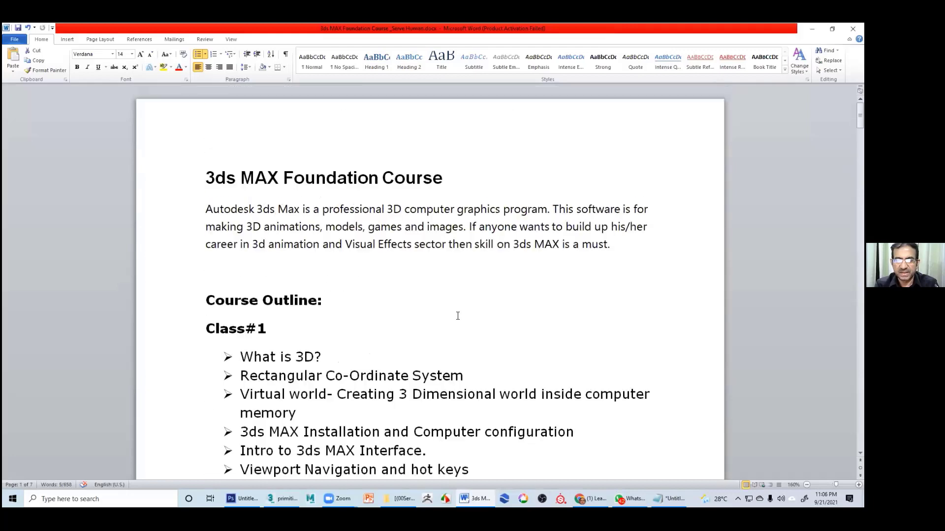